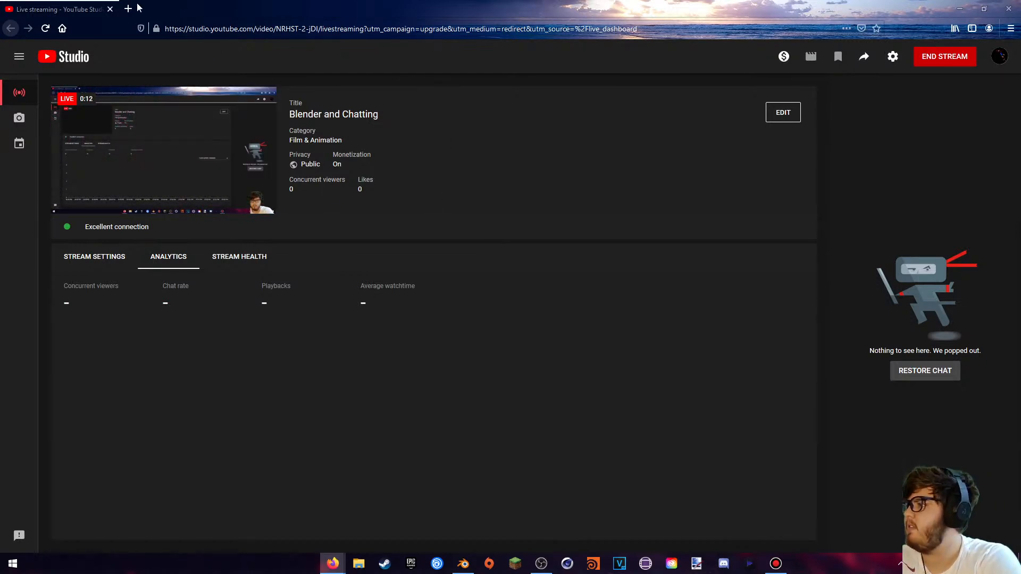
# - Move the browser window out of the way, close Bandicam, and switch to Blender
pyautogui.moveTo(853, 5); pyautogui.dragTo(1020, 234)
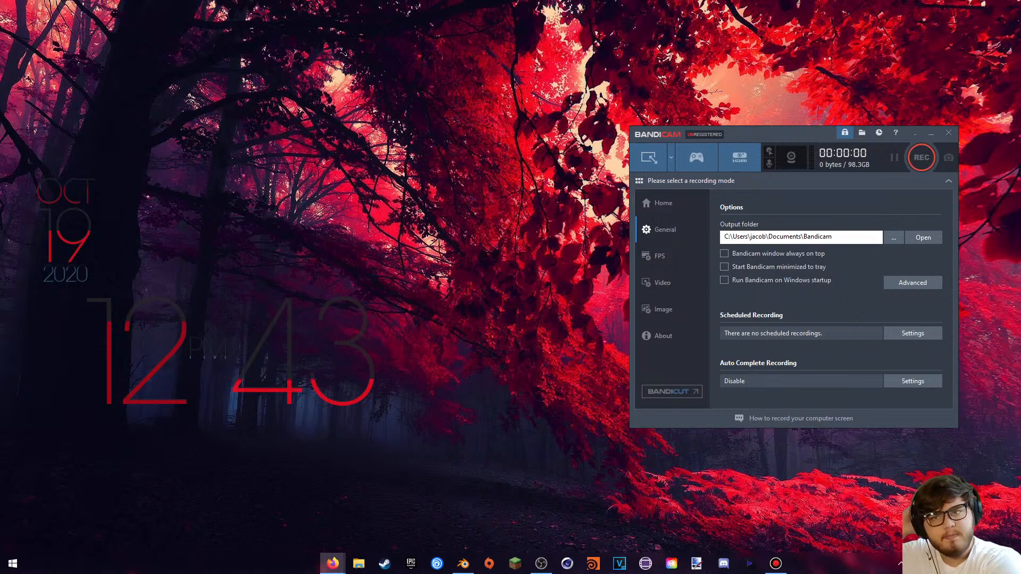
pyautogui.click(948, 132)
pyautogui.click(464, 566)
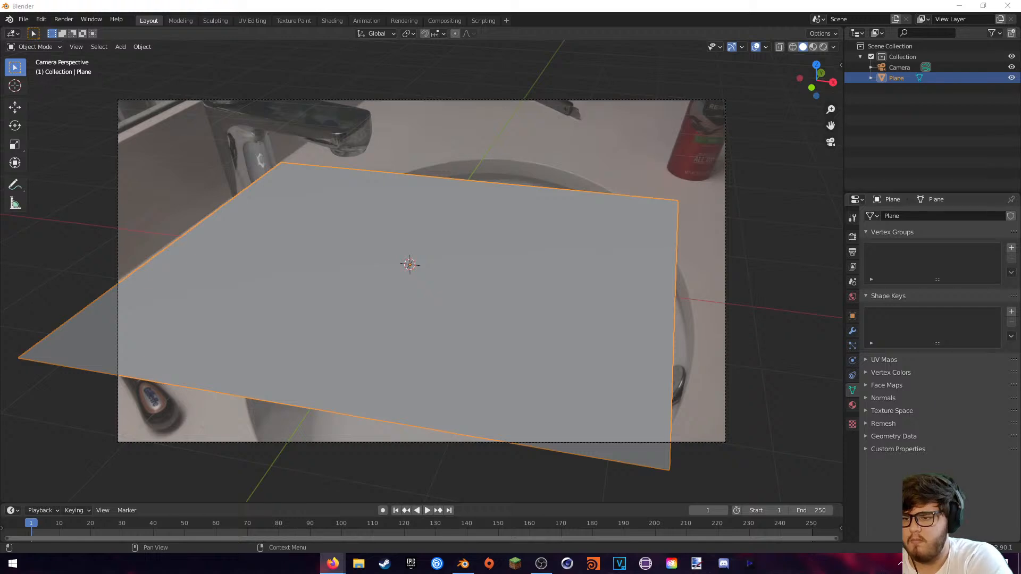
# - Set the system's headphones volume to 5
pyautogui.click(939, 563)
pyautogui.moveTo(962, 538); pyautogui.dragTo(958, 538)
pyautogui.moveTo(884, 541); pyautogui.dragTo(873, 542)
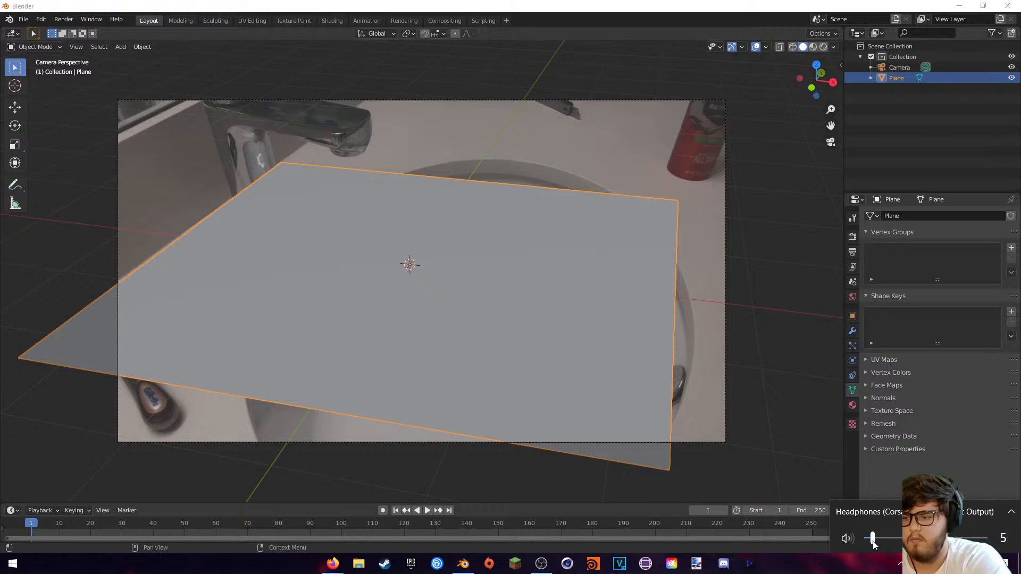
pyautogui.click(857, 568)
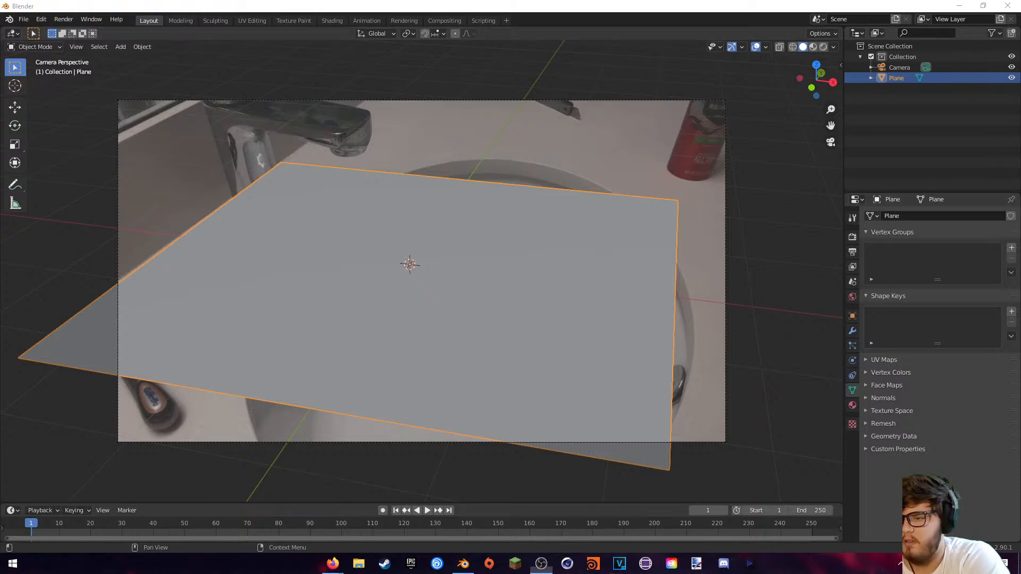
# - Examine the per-application sound levels in the system volume mixer, and close it
pyautogui.click(950, 564)
pyautogui.click(941, 511)
pyautogui.click(900, 443)
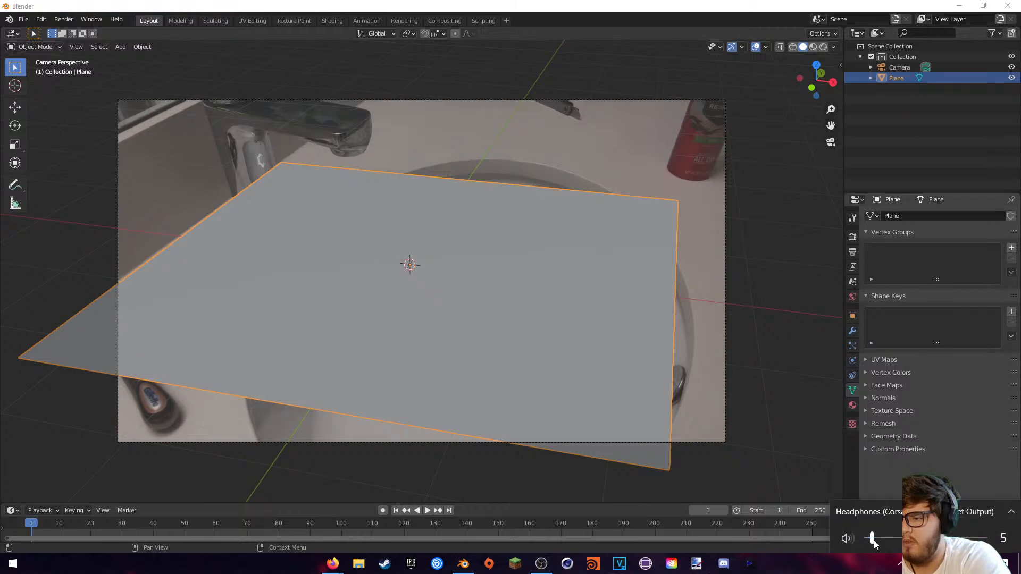
pyautogui.rightClick(950, 564)
pyautogui.click(915, 498)
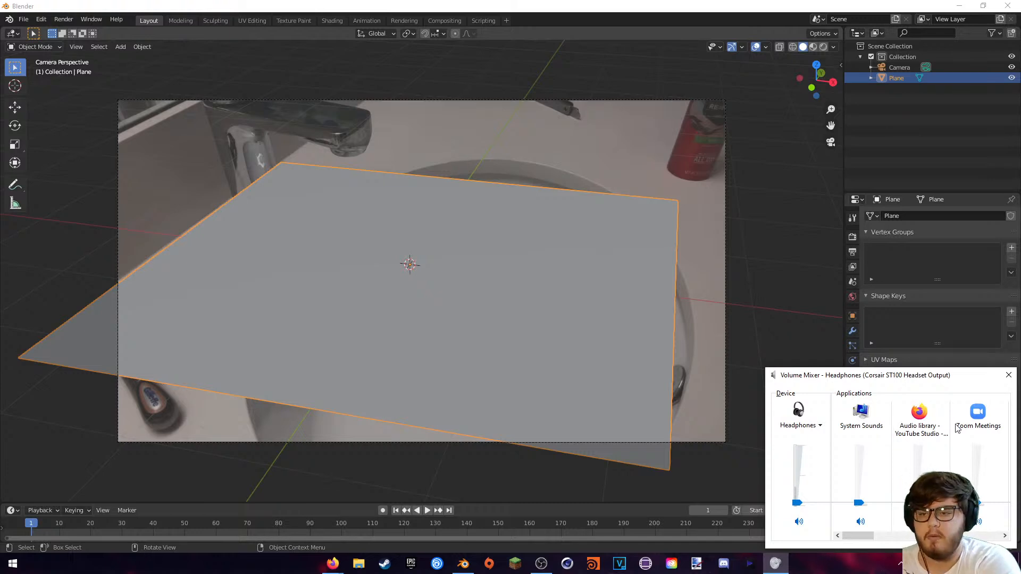
pyautogui.click(1009, 375)
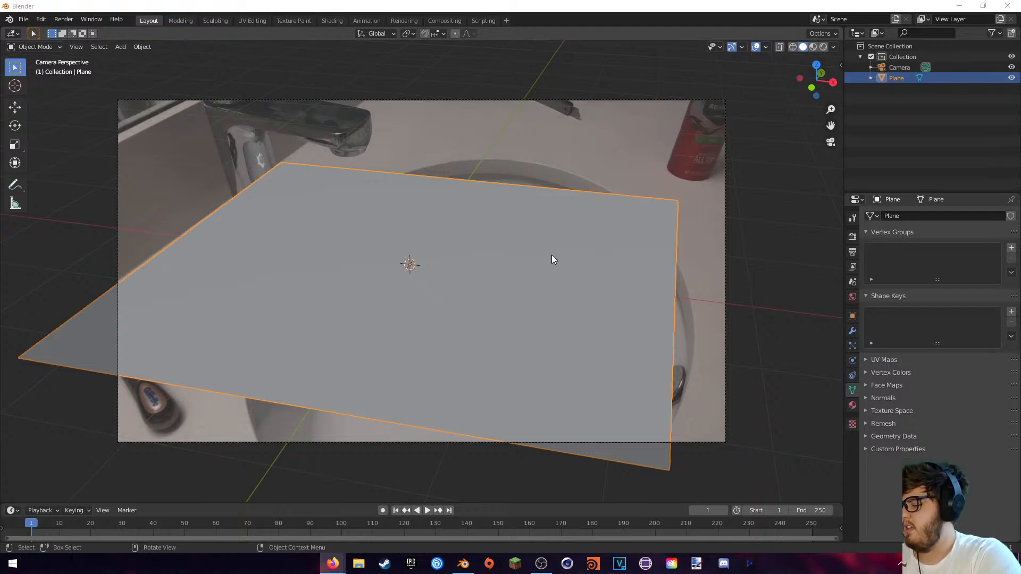
# - Delete the existing plane and add a mesh circle at the 3D cursor
pyautogui.click(625, 9)
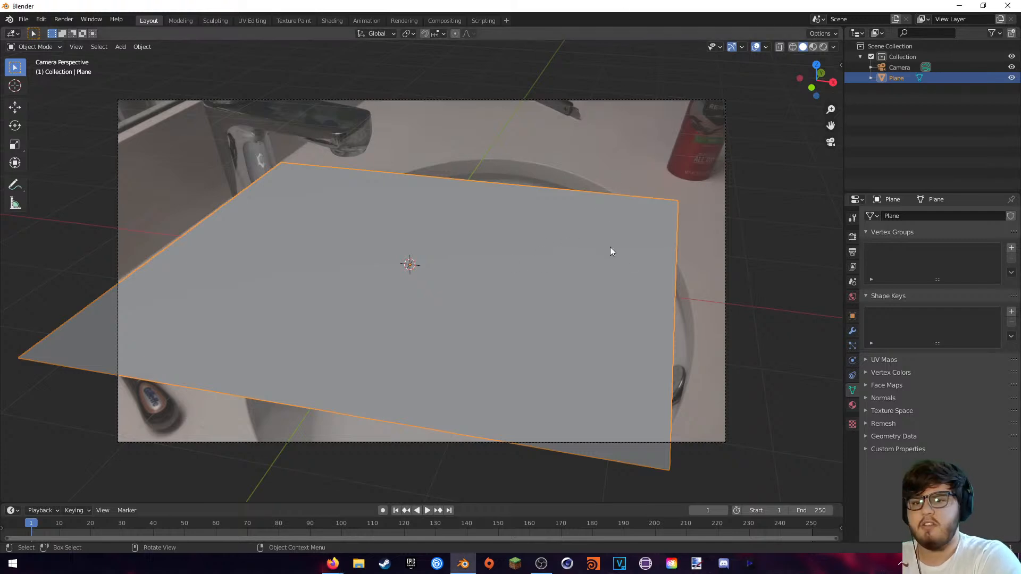
pyautogui.press('Delete')
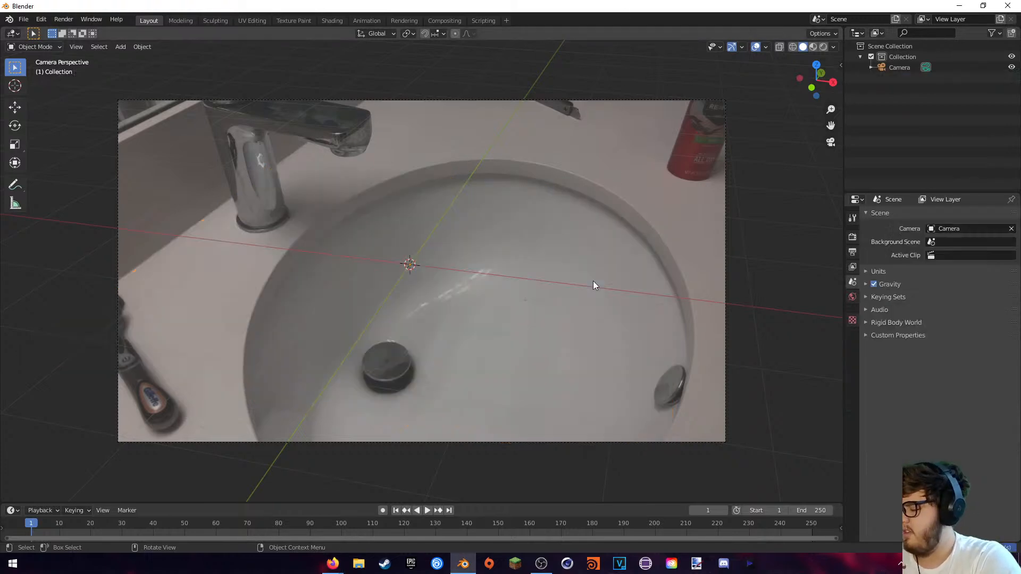
pyautogui.hotkey('shift', 'a')
pyautogui.moveTo(378, 244)
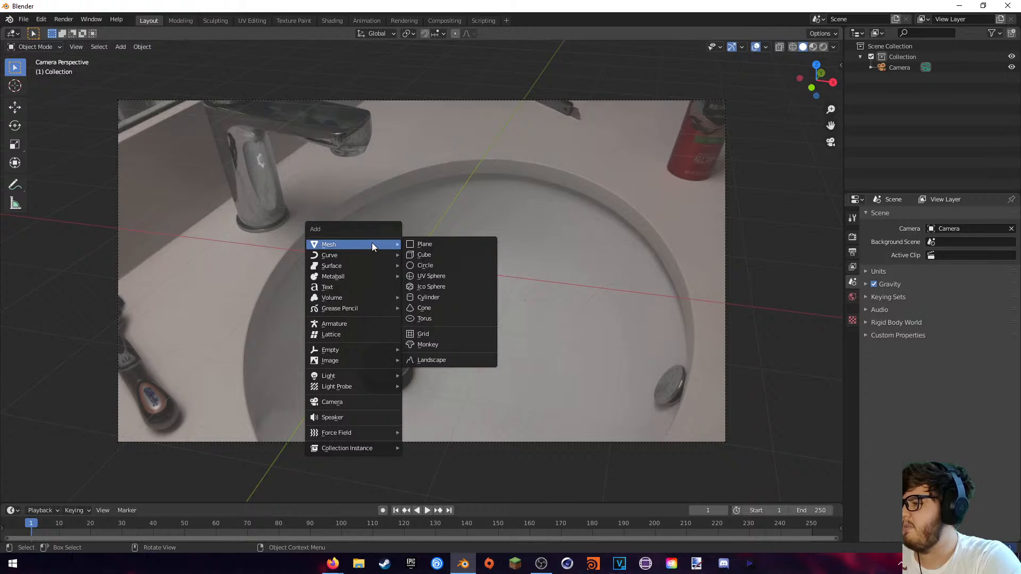
pyautogui.click(423, 266)
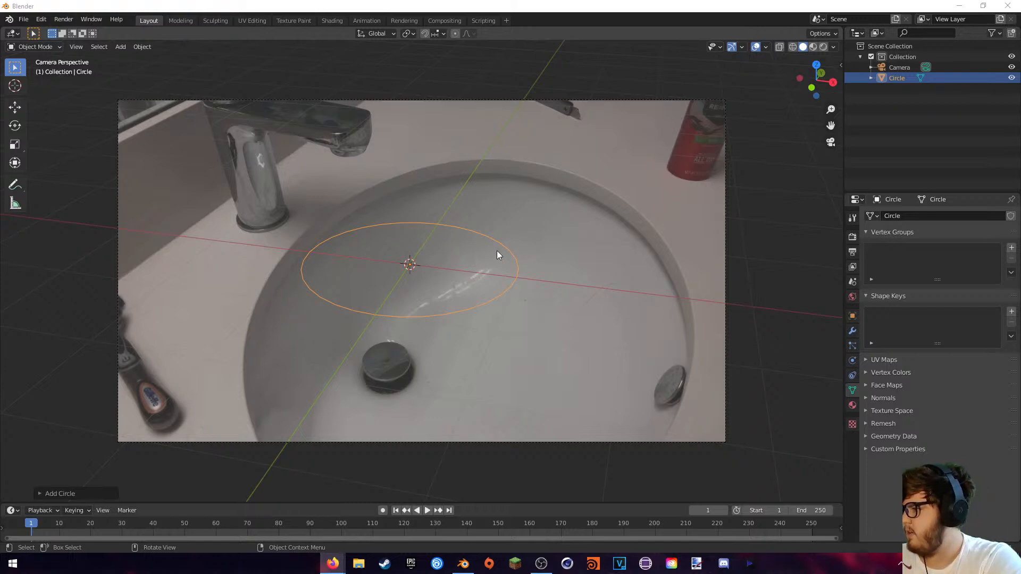
# - In Edit Mode, stretch the circle along Y and move it horizontally, Z locked, to meet the far edge of the sink rim
pyautogui.press('Tab')
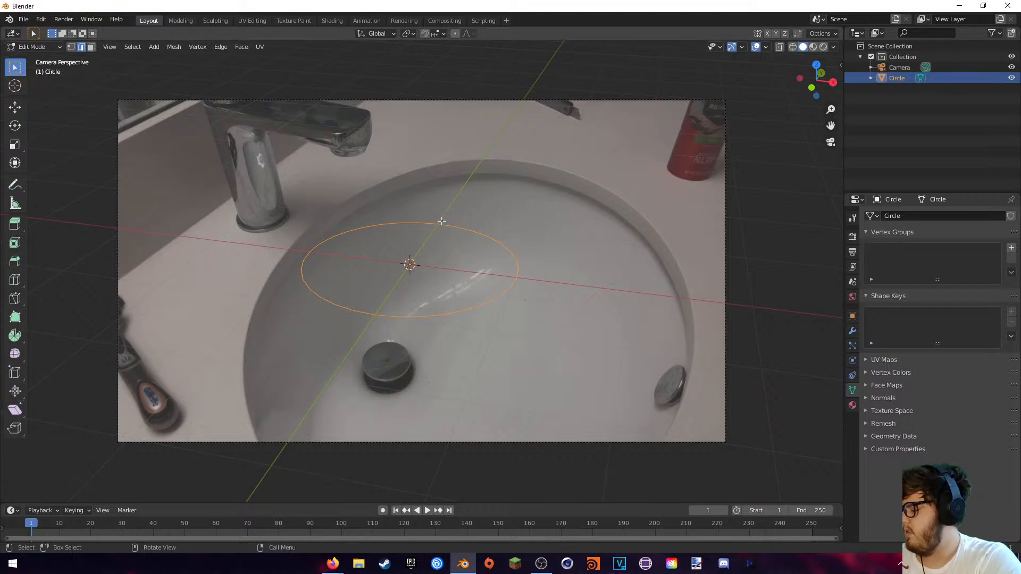
pyautogui.press('s')
pyautogui.press('y')
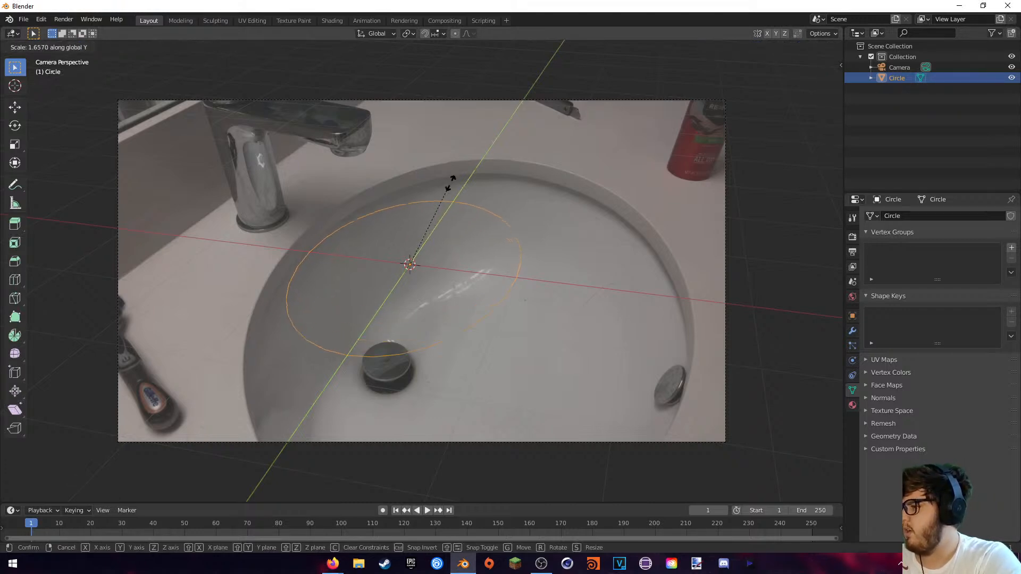
pyautogui.click(501, 115)
pyautogui.press('g')
pyautogui.hotkey('shift', 'z')
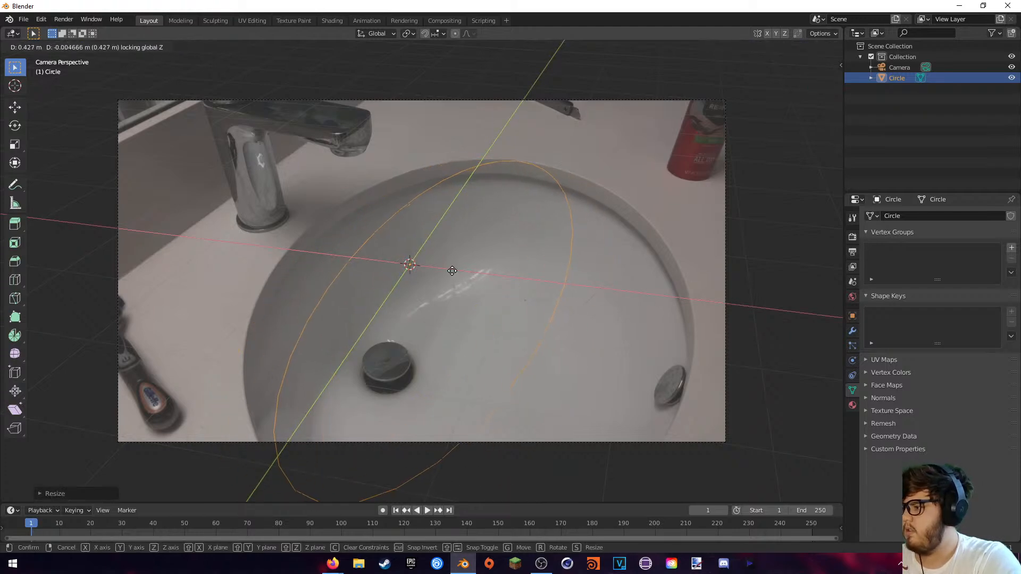
pyautogui.click(468, 272)
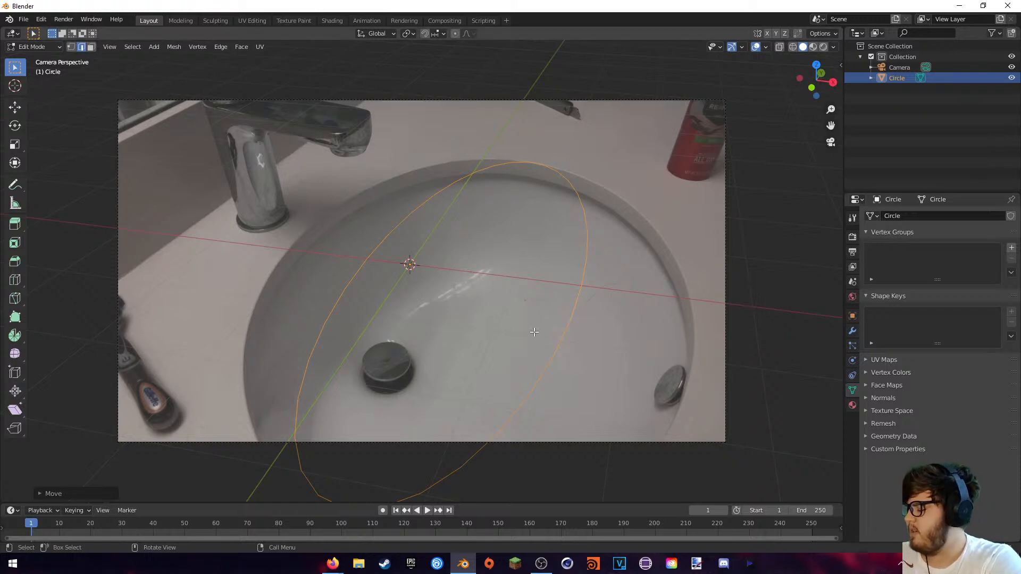
# - Scale the circle about 1.8 times along X and rotate it about 3.5° around Z to follow the sink rim
pyautogui.press('s')
pyautogui.press('x')
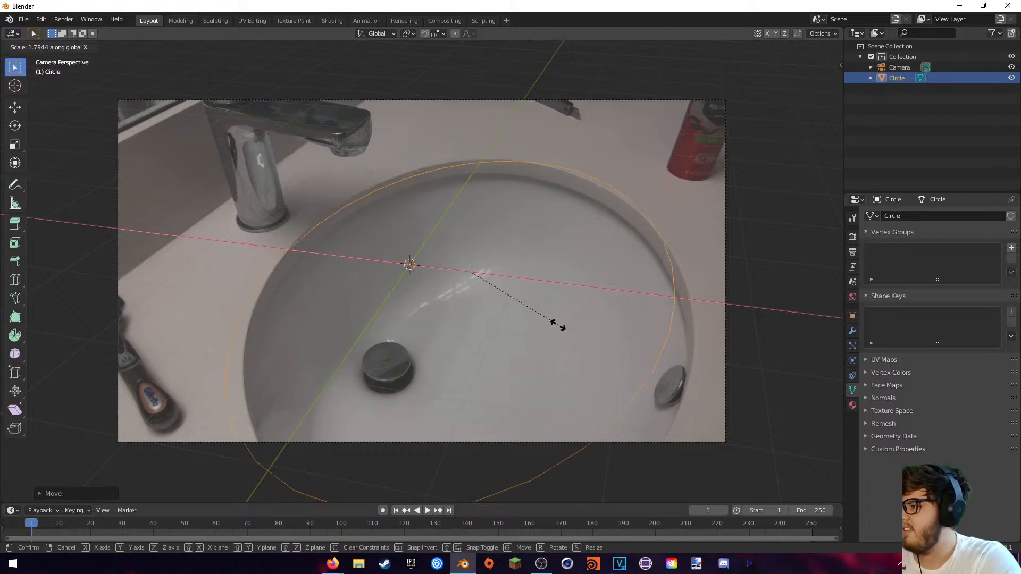
pyautogui.click(554, 322)
pyautogui.press('r')
pyautogui.press('z')
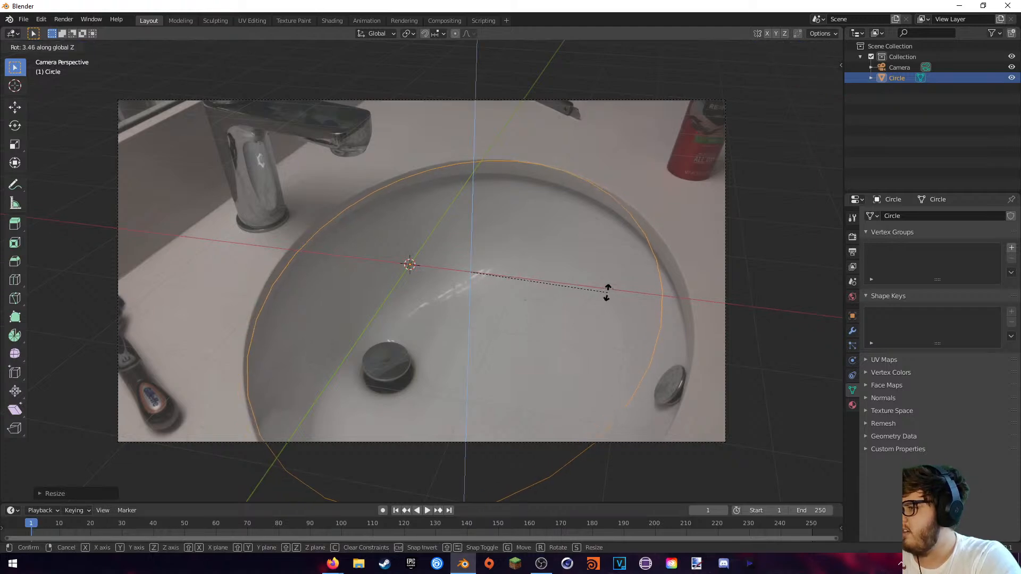
pyautogui.click(607, 290)
# - Shift the circle horizontally with Z locked, enlarge it uniformly about 1.1 times, and reposition it over the sink rim
pyautogui.press('g')
pyautogui.hotkey('shift', 'z')
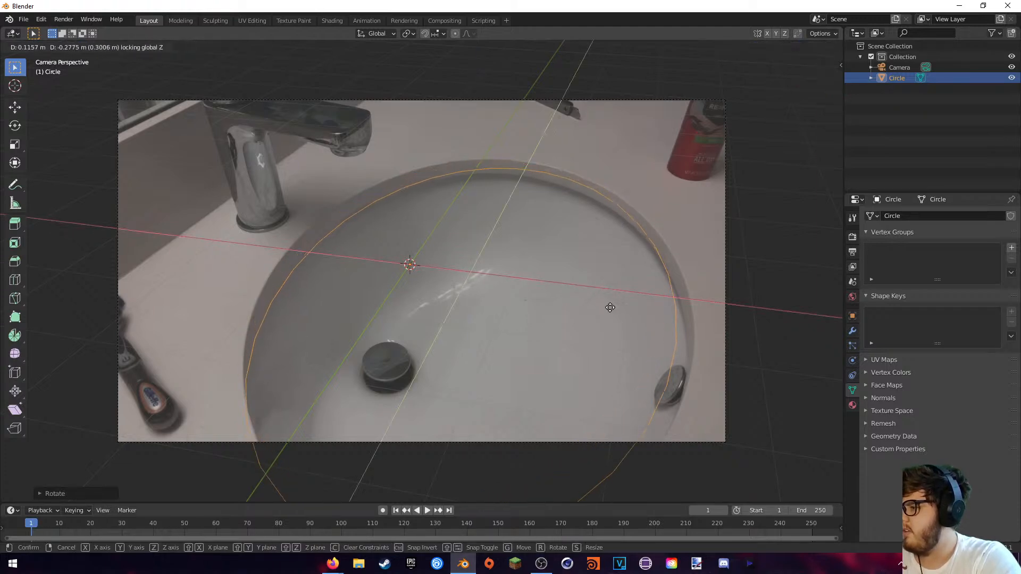
pyautogui.click(609, 306)
pyautogui.press('s')
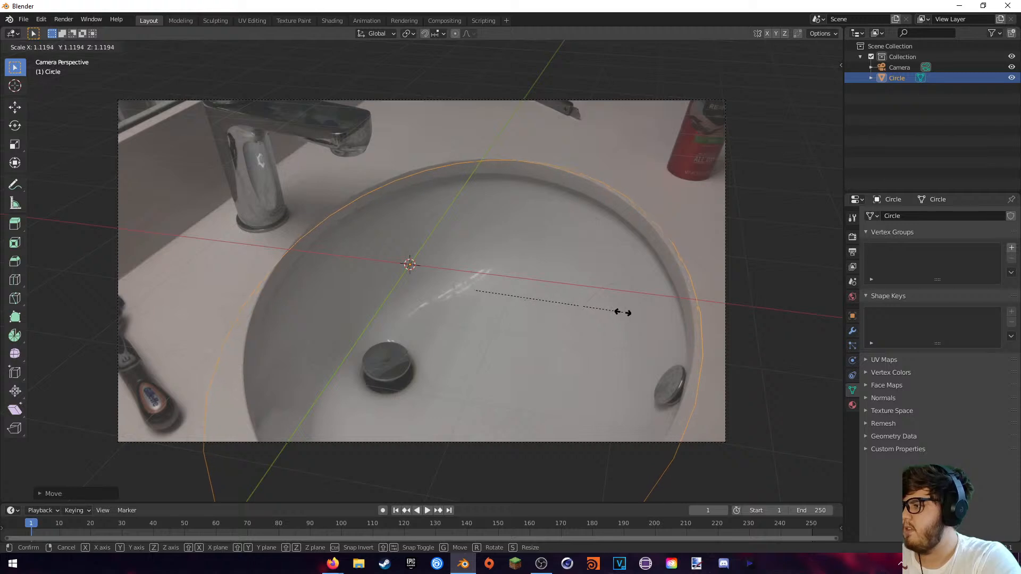
pyautogui.click(617, 311)
pyautogui.press('g')
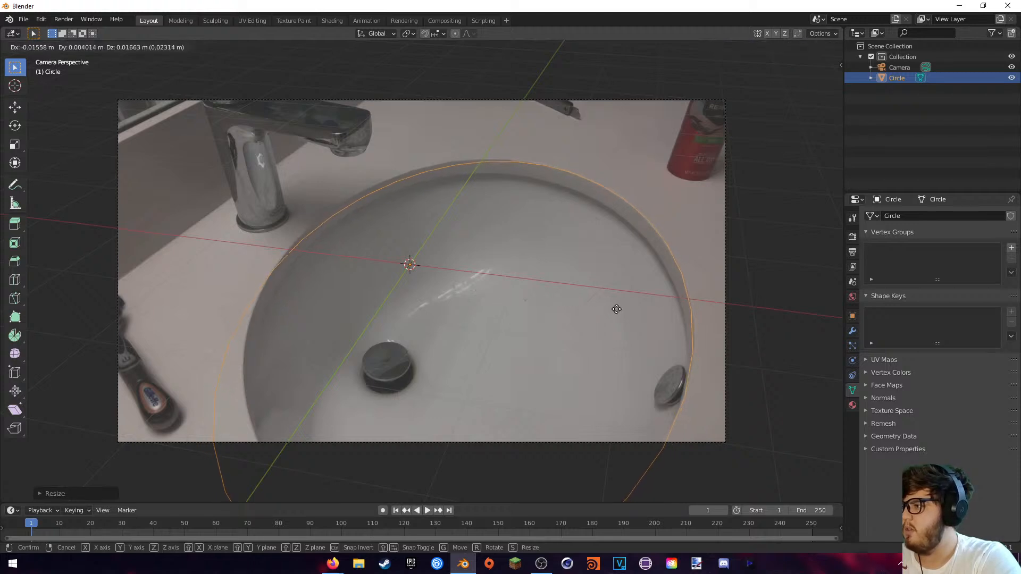
pyautogui.click(613, 306)
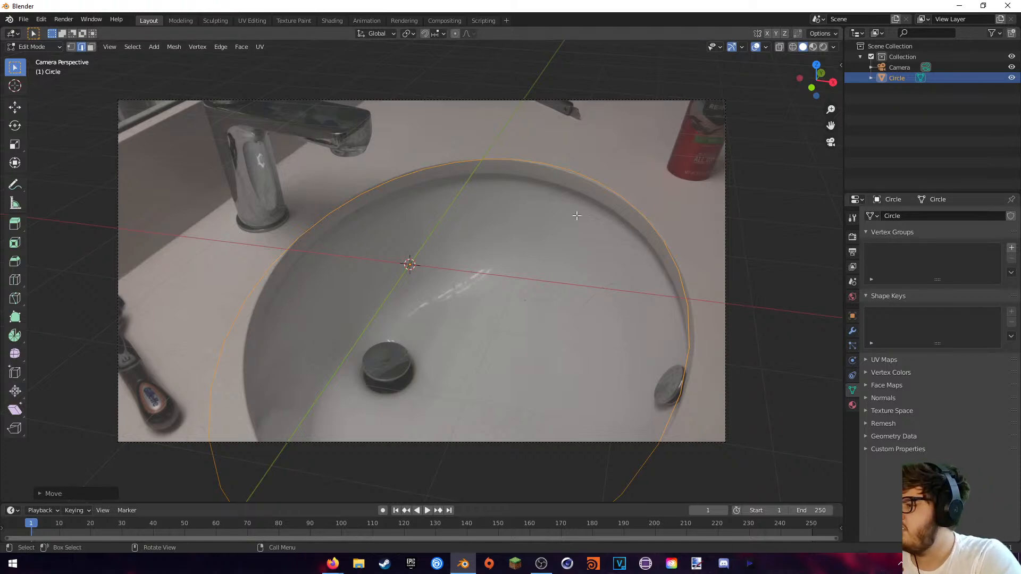
# - Enlarge the circle slightly and move it to line up with the back edge of the sink rim
pyautogui.press('s')
pyautogui.click(700, 235)
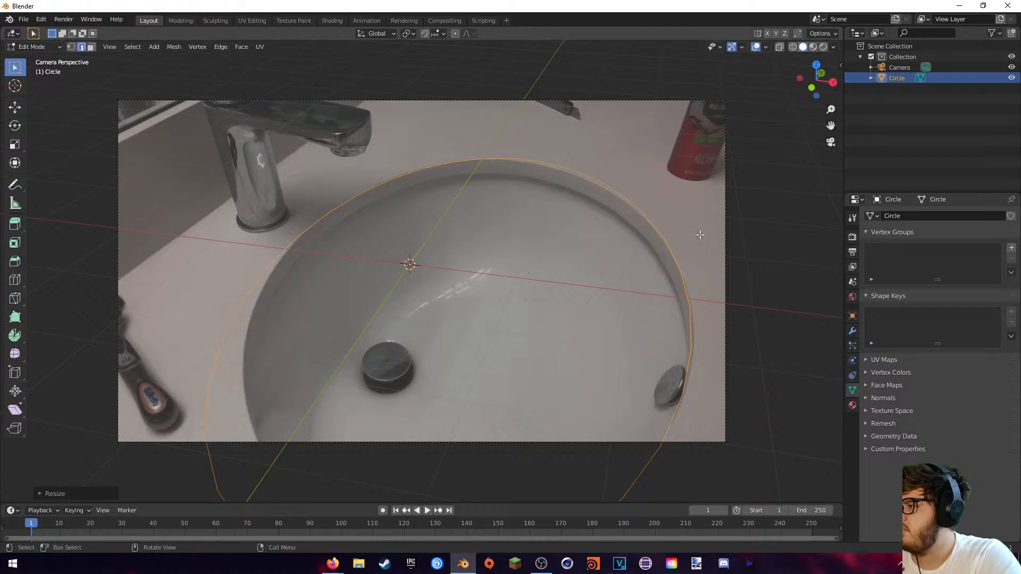
pyautogui.click(686, 302)
pyautogui.press('g')
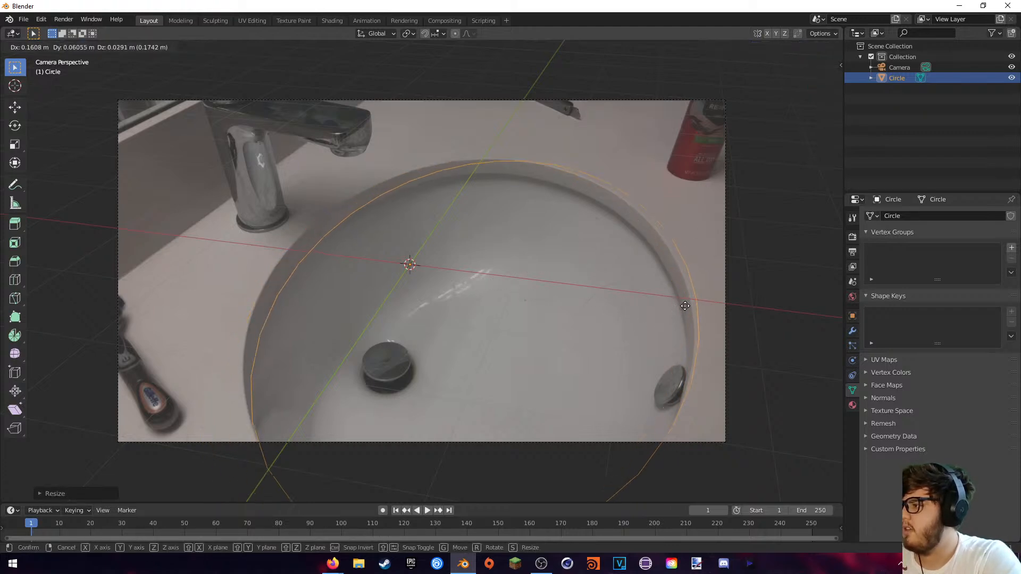
pyautogui.click(661, 304)
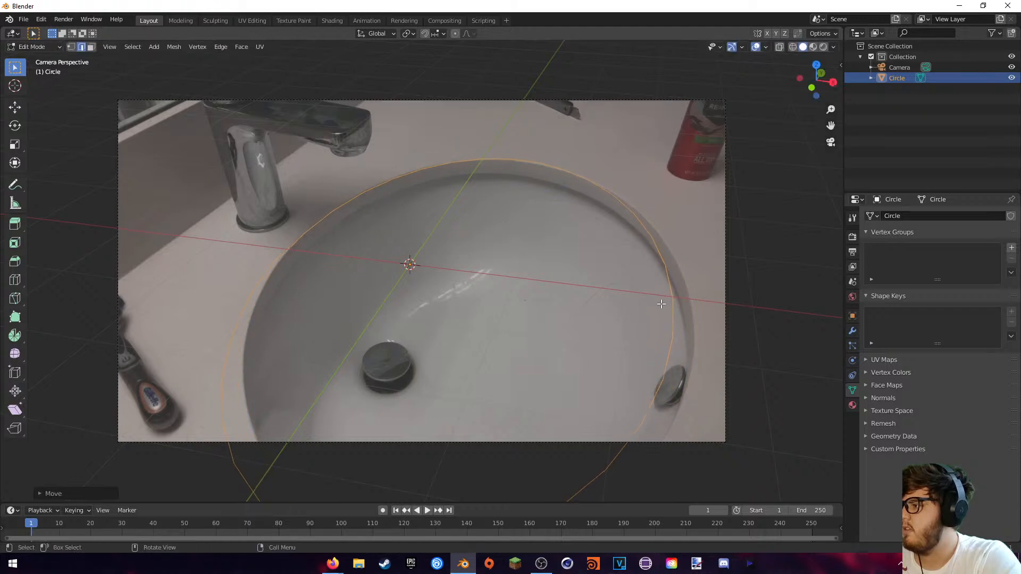
# - Hide the circle's geometry and reveal it again
pyautogui.rightClick(624, 322)
pyautogui.press('h')
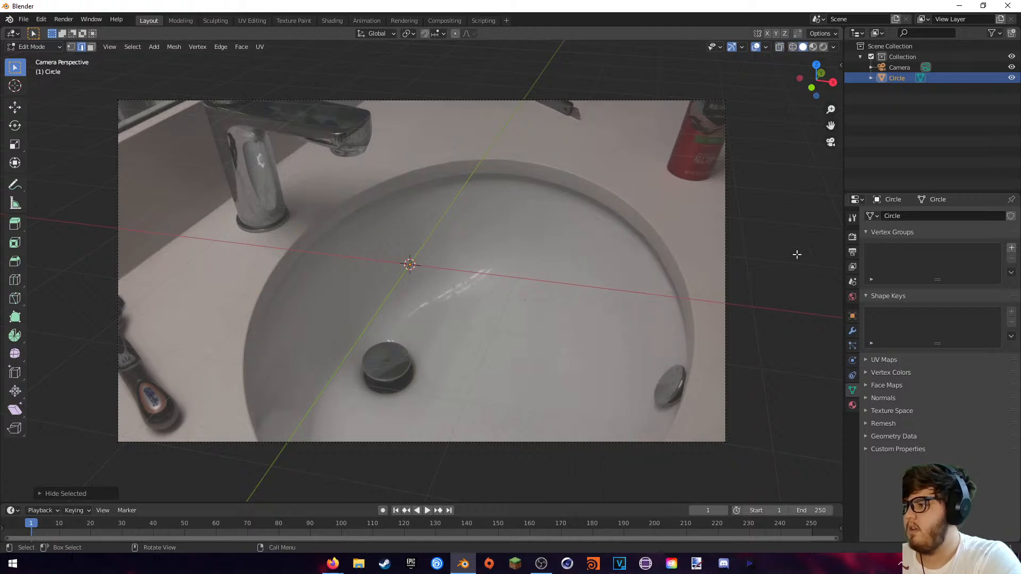
pyautogui.hotkey('alt', 'h')
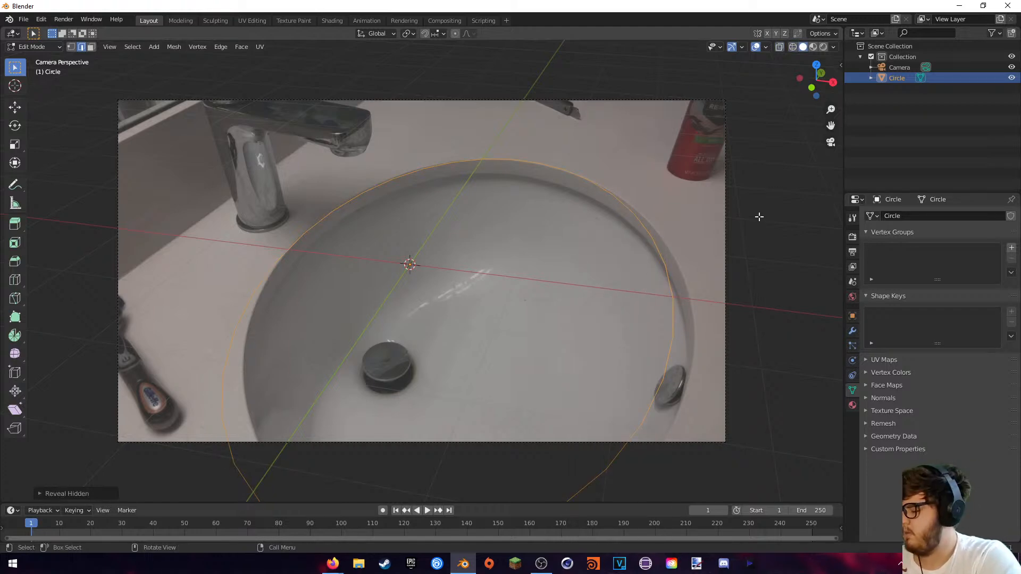
# - Start the Shortcut VUr key display in the viewport and close its settings
pyautogui.press('n')
pyautogui.click(837, 133)
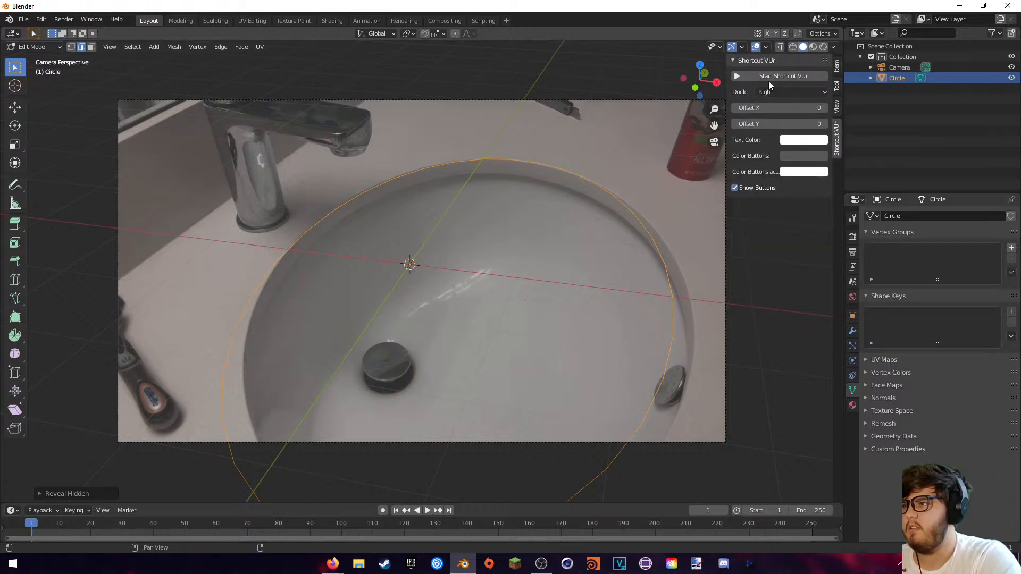
pyautogui.press('n')
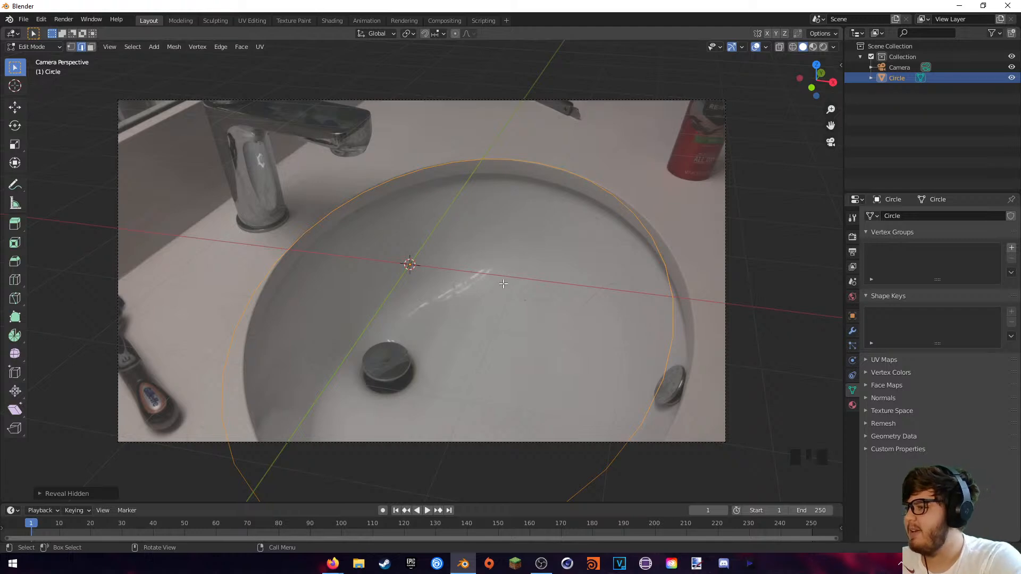
# - Move the circle horizontally with Z locked toward the sink rim and rotate it slightly, about -1°, in the camera view
pyautogui.press('g')
pyautogui.hotkey('shift', 'z')
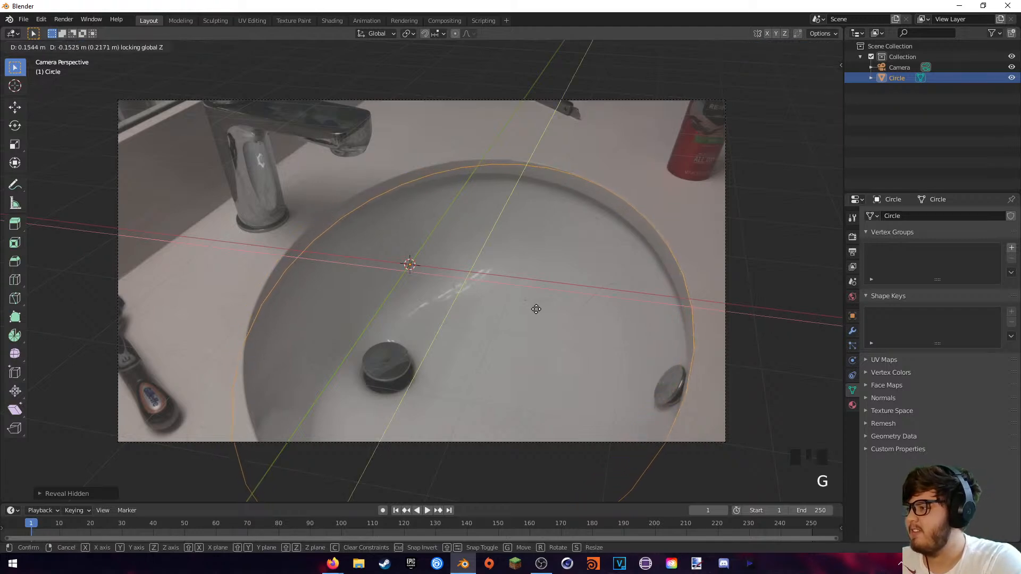
pyautogui.click(542, 303)
pyautogui.press('r')
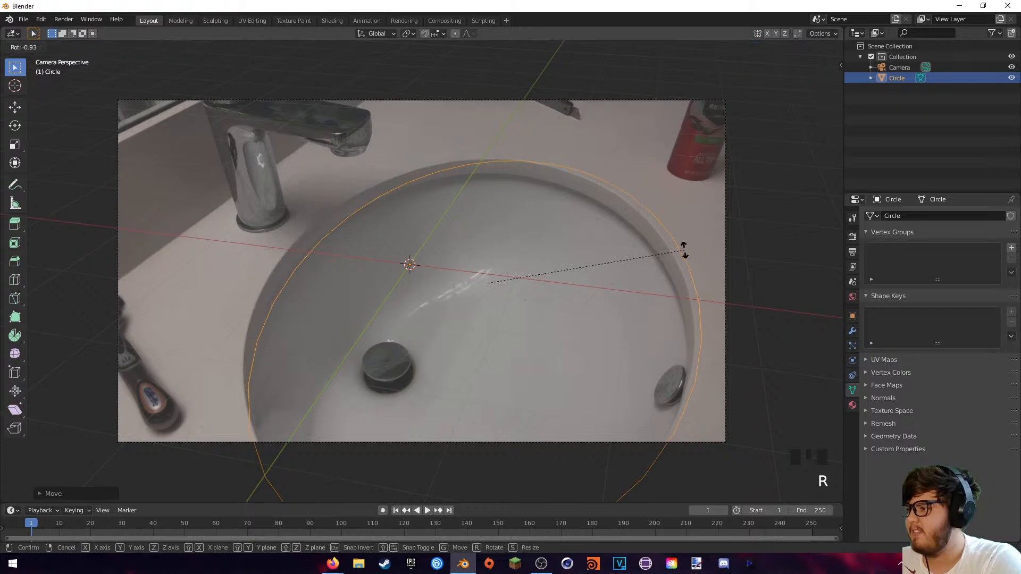
pyautogui.click(682, 246)
# - Move the circle back over the sink opening and enlarge it slightly to fit the rim
pyautogui.press('g')
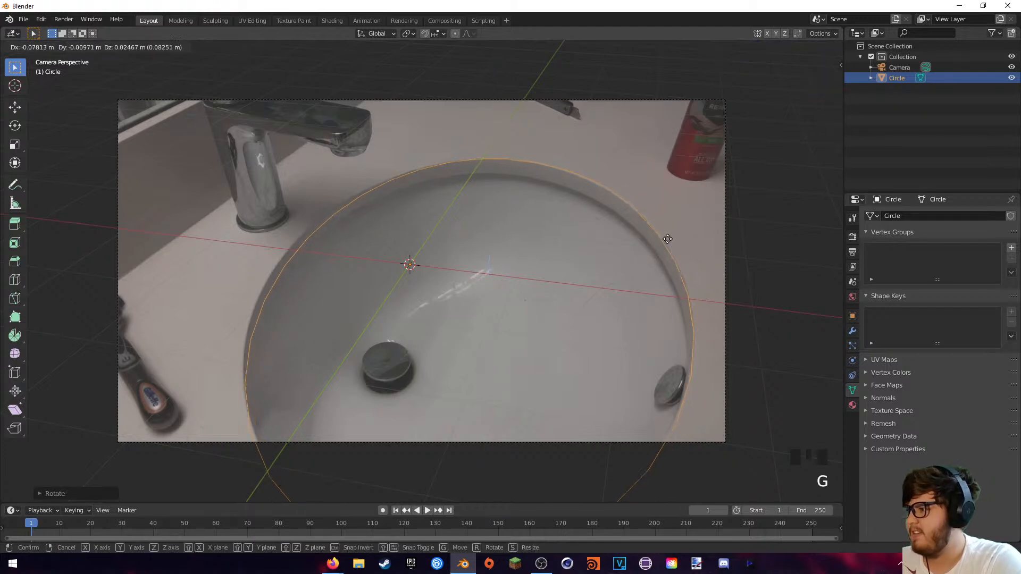
pyautogui.click(662, 238)
pyautogui.press('s')
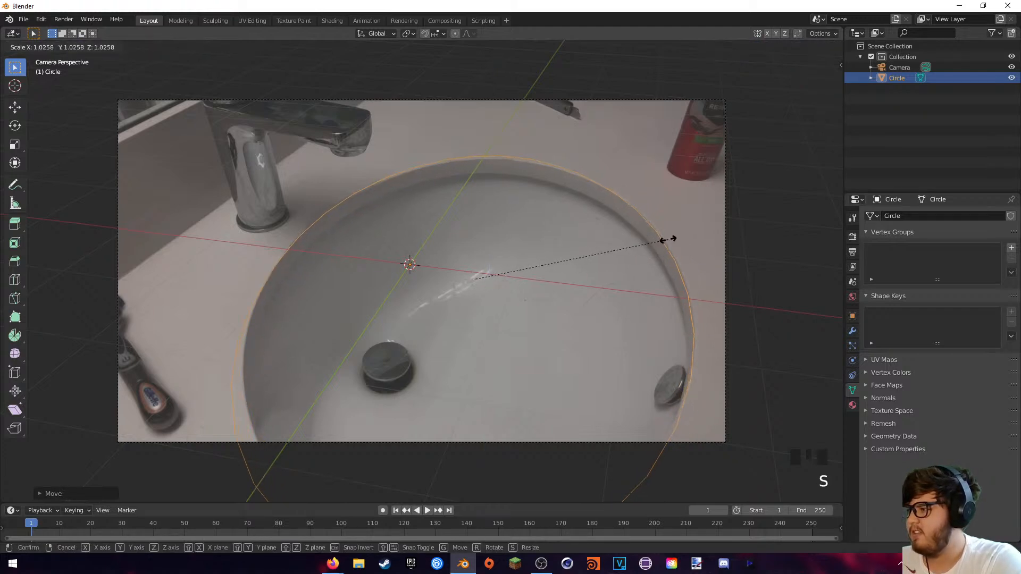
pyautogui.click(665, 240)
# - Move the circle horizontally with Z locked and rescale it along Y to fit the sink rim
pyautogui.press('g')
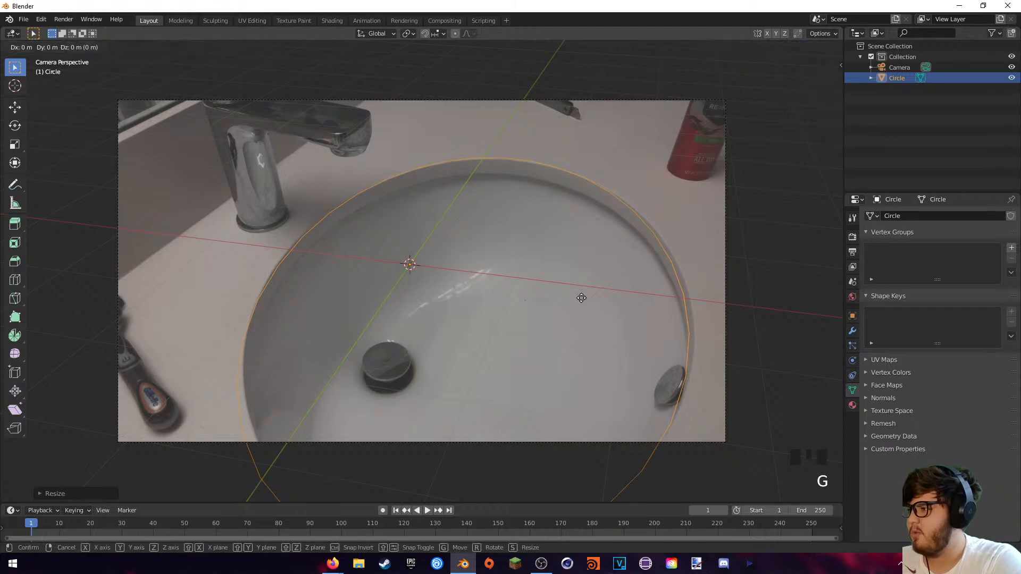
pyautogui.rightClick(581, 298)
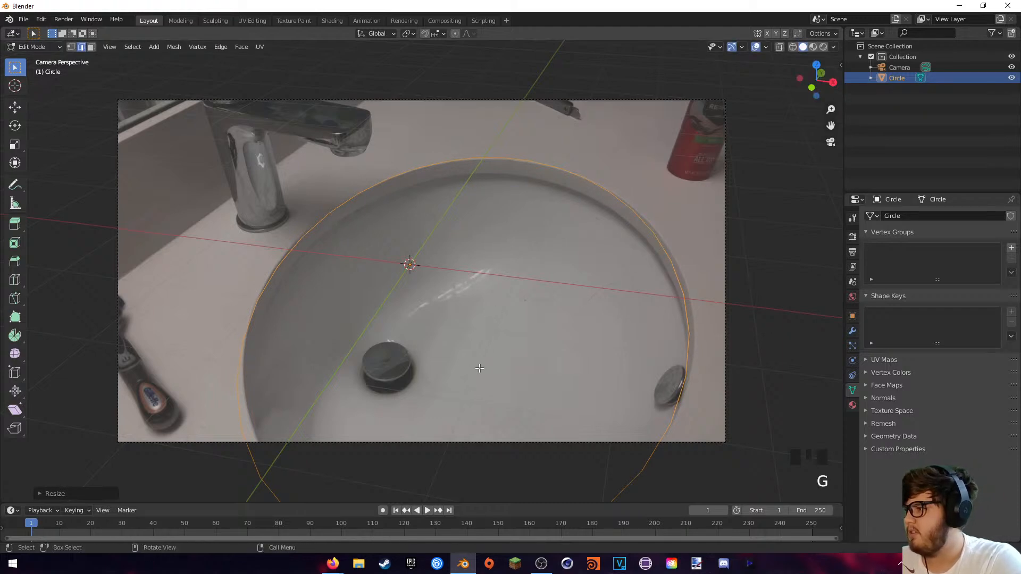
pyautogui.press('g')
pyautogui.hotkey('shift', 'z')
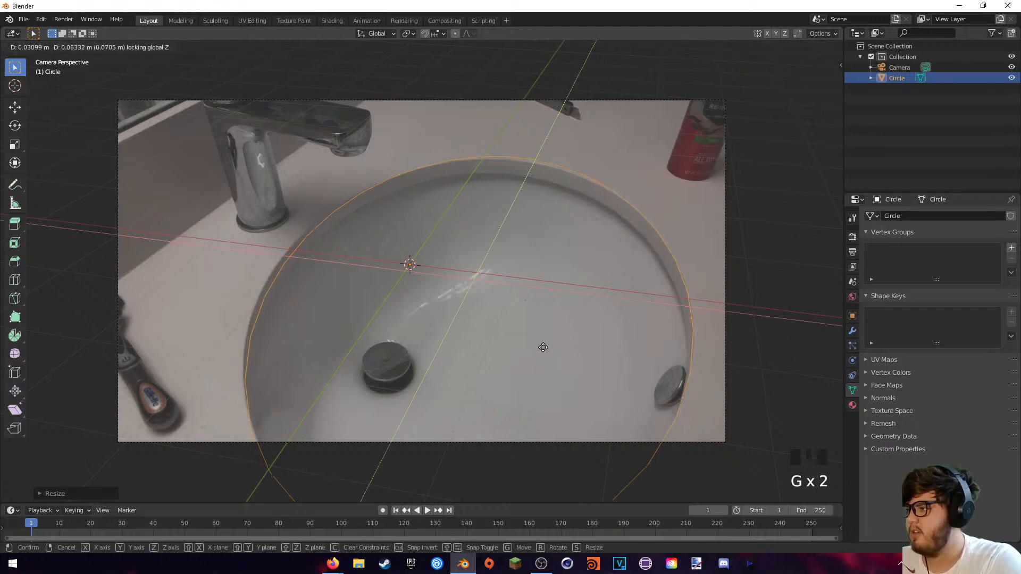
pyautogui.click(538, 342)
pyautogui.press('s')
pyautogui.press('y')
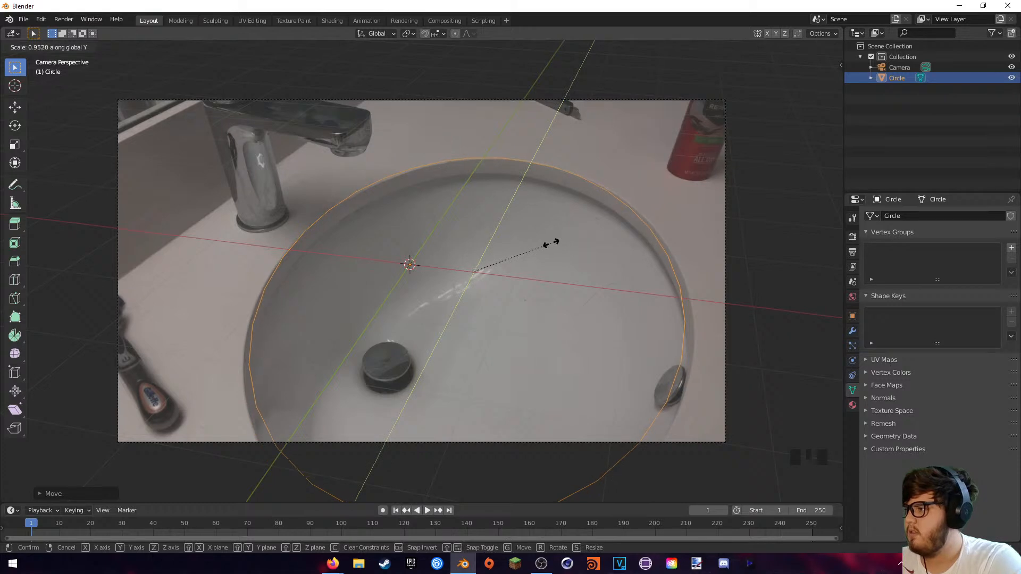
pyautogui.click(556, 237)
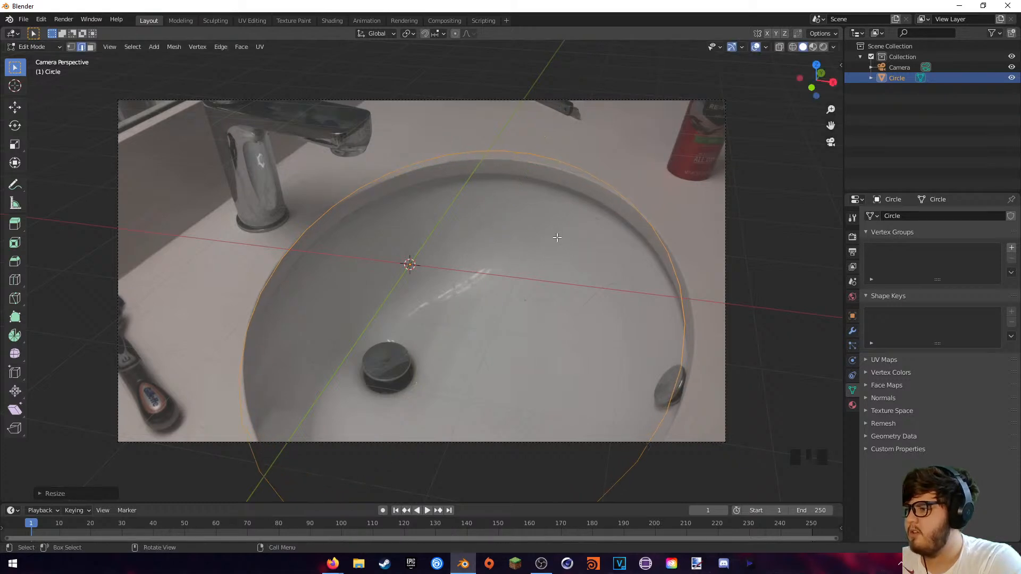
# - Shift the circle about 0.05 m along X and back along Y to line it up with the rim
pyautogui.press('g')
pyautogui.press('x')
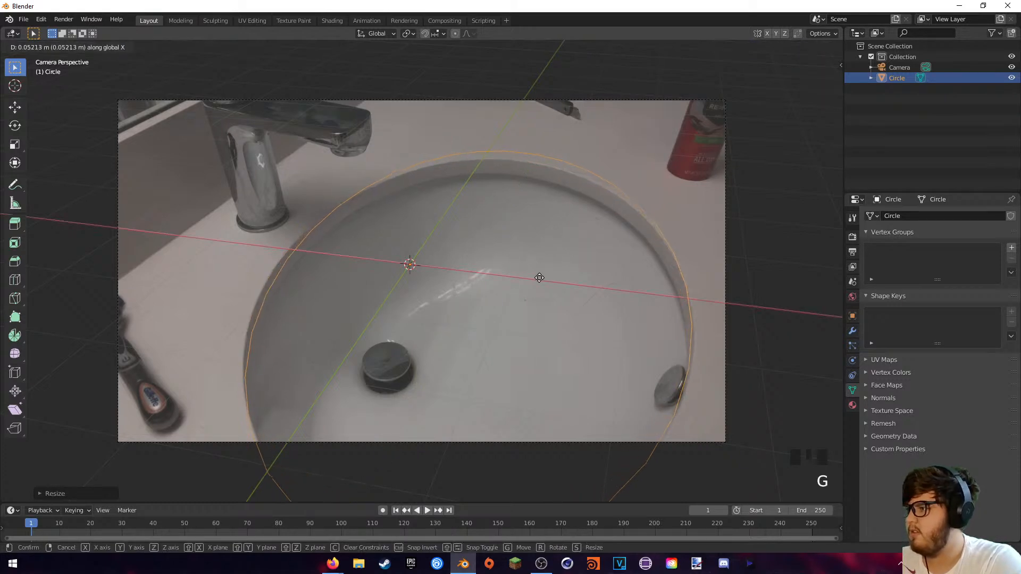
pyautogui.click(541, 279)
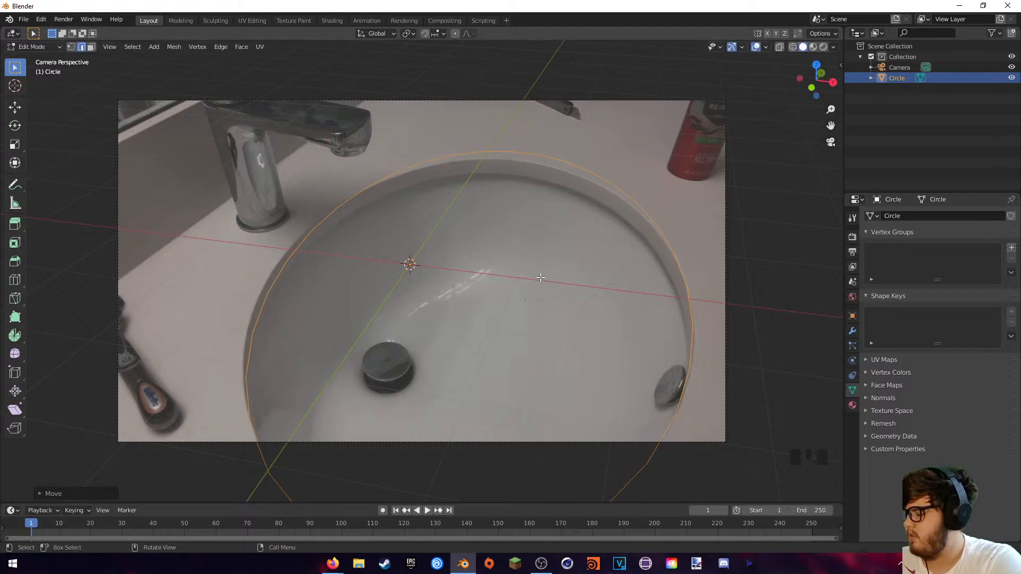
pyautogui.press('g')
pyautogui.press('y')
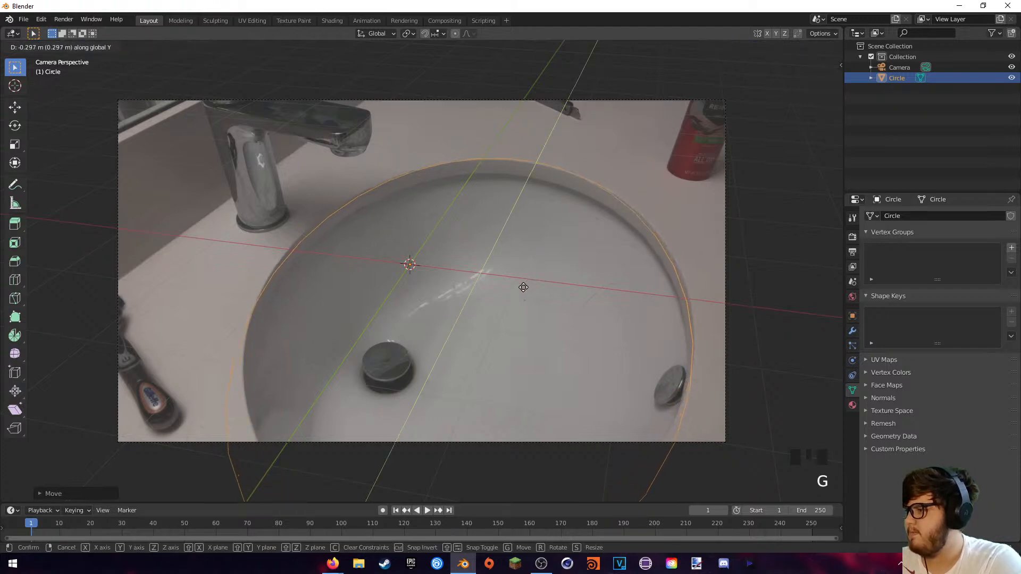
pyautogui.click(531, 283)
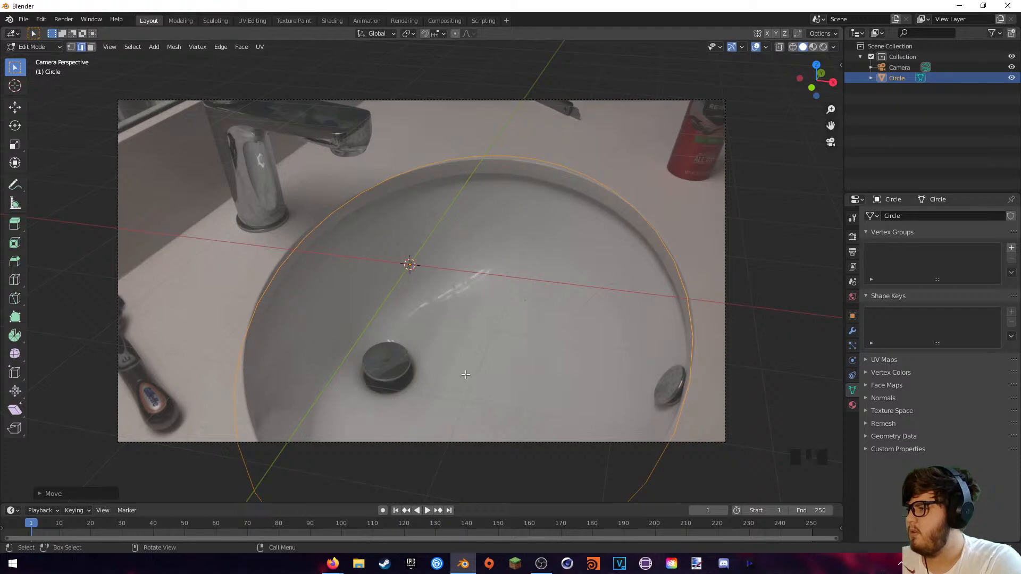
# - Add a Subdivision Surface modifier to the circle with both viewport and render levels set to 3
pyautogui.keyDown('shift'); pyautogui.moveTo(490, 363); pyautogui.dragTo(497, 318, button='middle'); pyautogui.keyUp('shift')
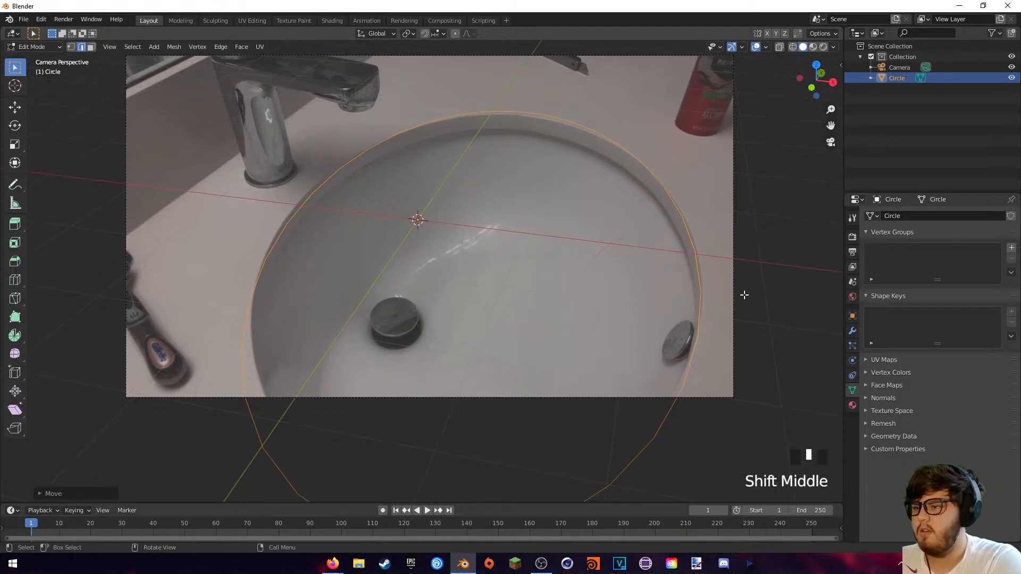
pyautogui.click(852, 330)
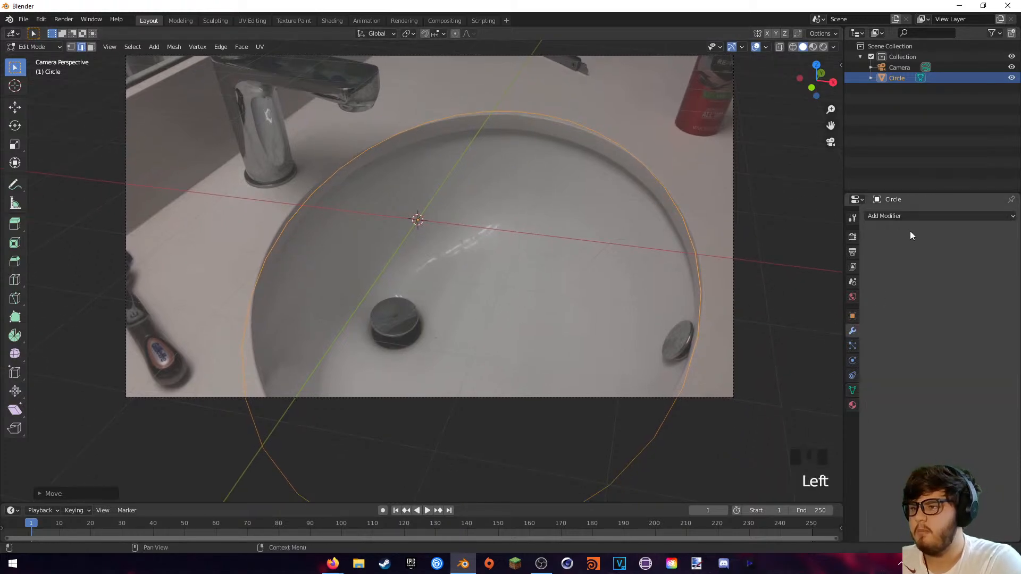
pyautogui.click(911, 215)
pyautogui.click(816, 391)
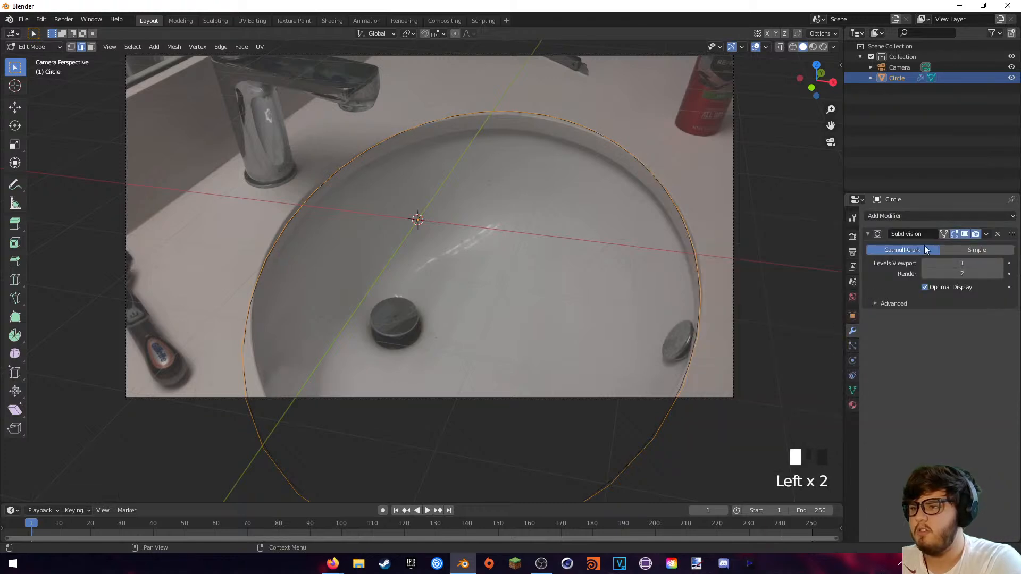
pyautogui.click(1000, 264)
pyautogui.click(999, 264)
pyautogui.click(1000, 274)
pyautogui.click(982, 338)
pyautogui.click(999, 274)
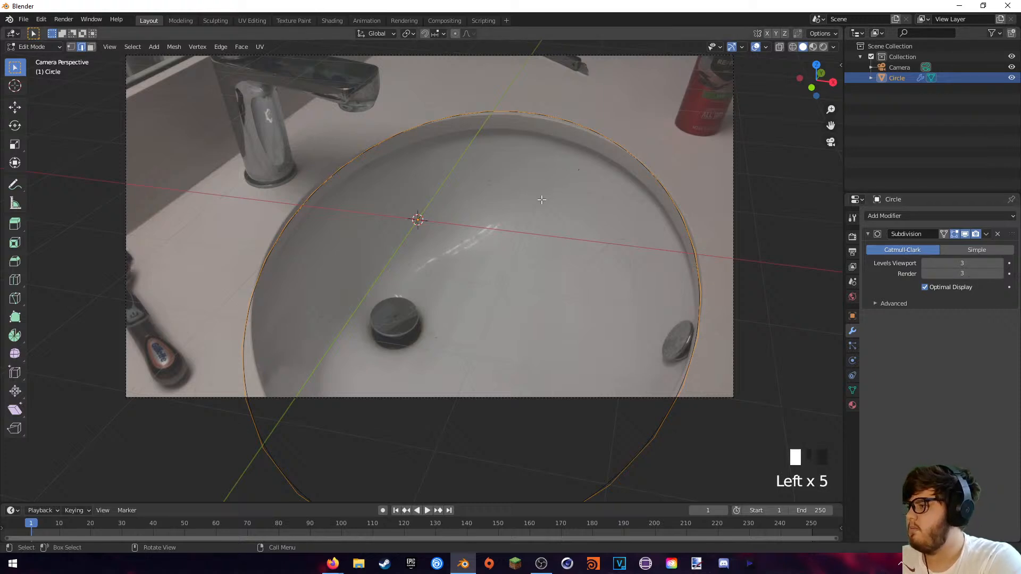
# - Split the 3D viewport in two and set the second one to a front view of the circle
pyautogui.scroll(2, 541, 200)
pyautogui.keyDown('shift'); pyautogui.moveTo(541, 199); pyautogui.dragTo(505, 119, button='middle'); pyautogui.keyUp('shift')
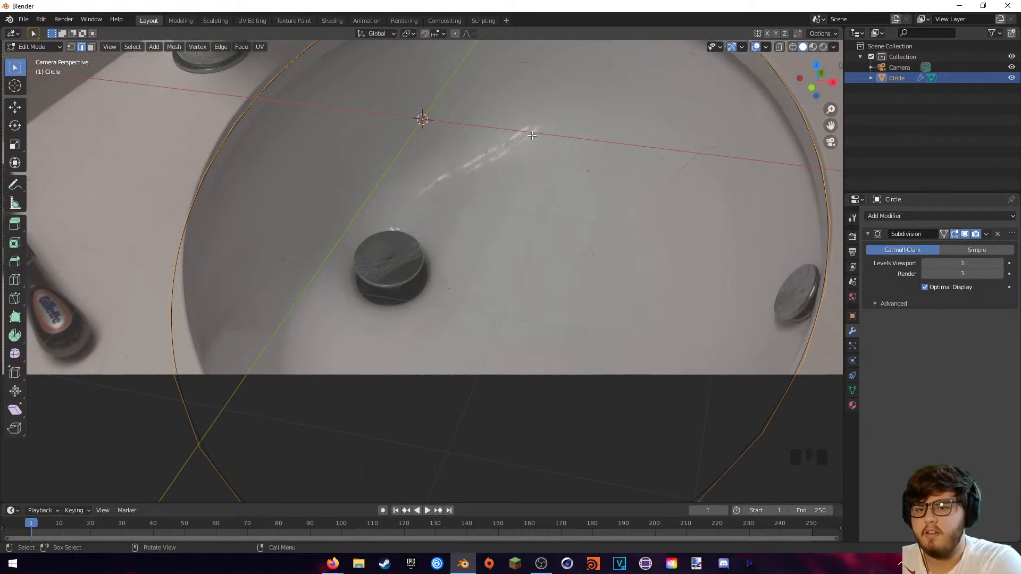
pyautogui.keyDown('shift'); pyautogui.moveTo(564, 142); pyautogui.dragTo(557, 155, button='middle'); pyautogui.keyUp('shift')
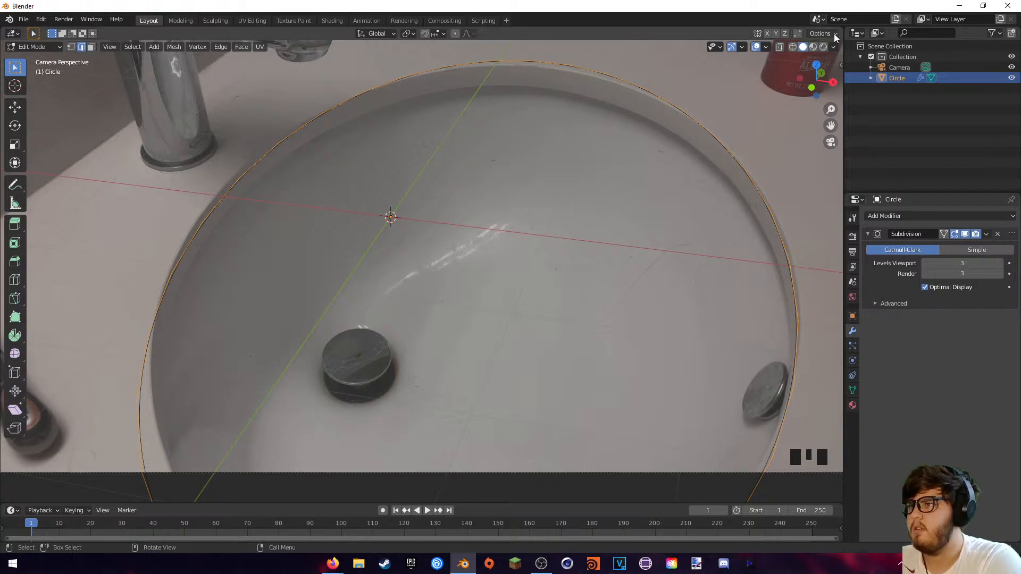
pyautogui.moveTo(840, 34); pyautogui.dragTo(572, 37)
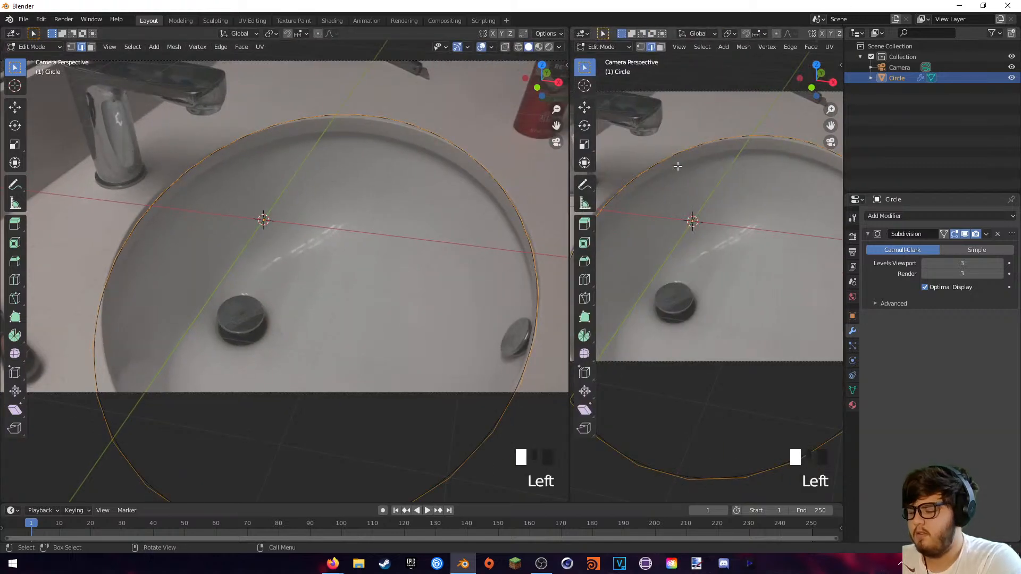
pyautogui.press('KP_1')
pyautogui.scroll(6, 777, 266)
pyautogui.keyDown('shift'); pyautogui.moveTo(778, 267); pyautogui.dragTo(662, 275, button='middle'); pyautogui.keyUp('shift')
pyautogui.scroll(-2, 745, 276)
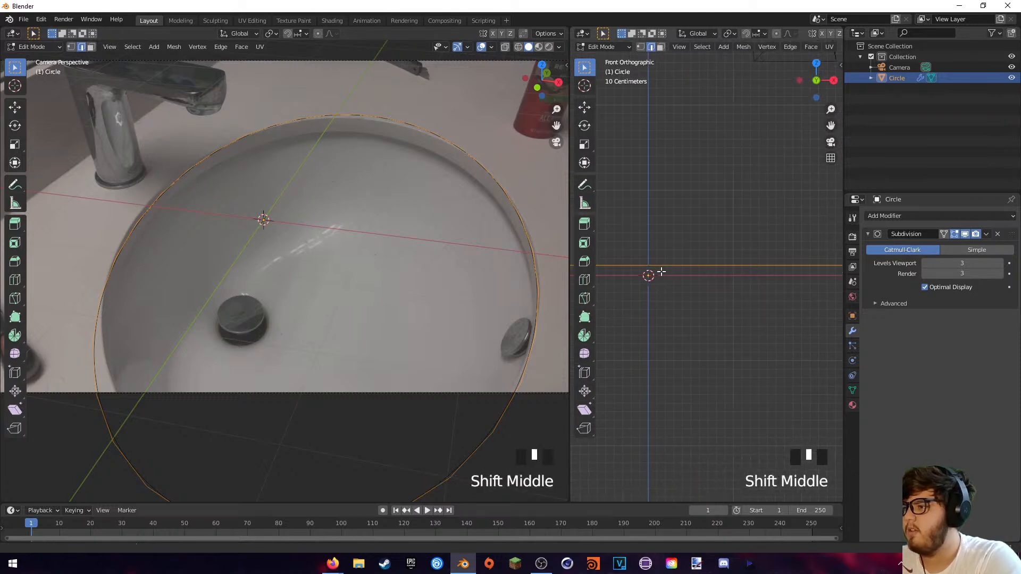
pyautogui.scroll(-1, 654, 282)
pyautogui.scroll(1, 652, 282)
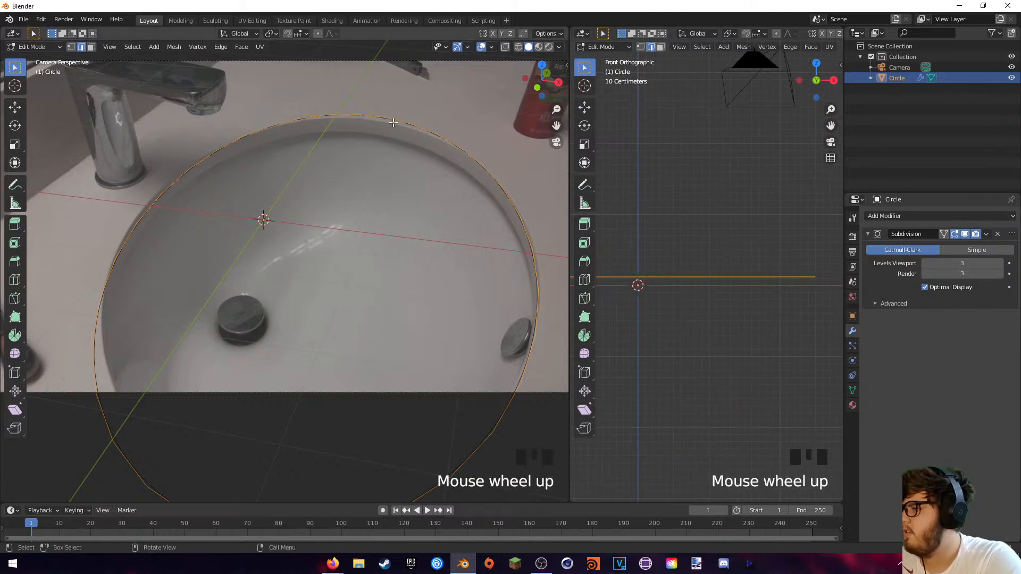
# - Extrude the circle straight down along Z to form the sink wall and scale its lower edge to about 0.94
pyautogui.press('e')
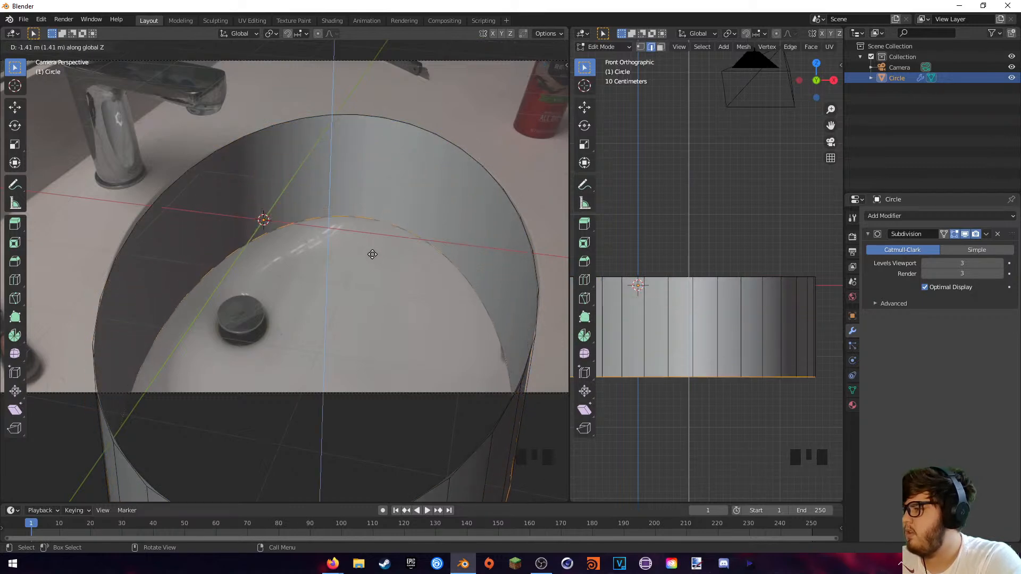
pyautogui.click(372, 283)
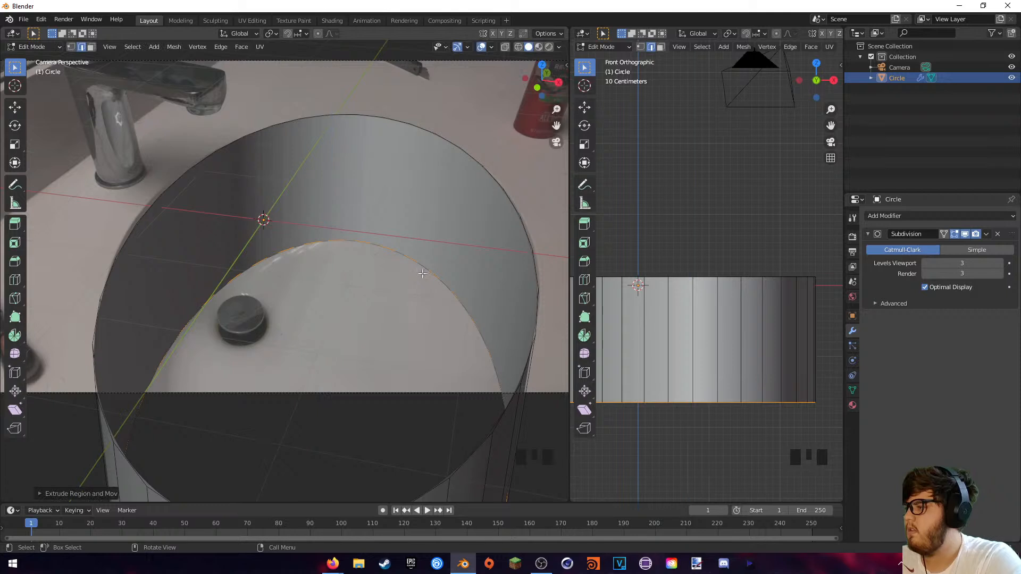
pyautogui.press('s')
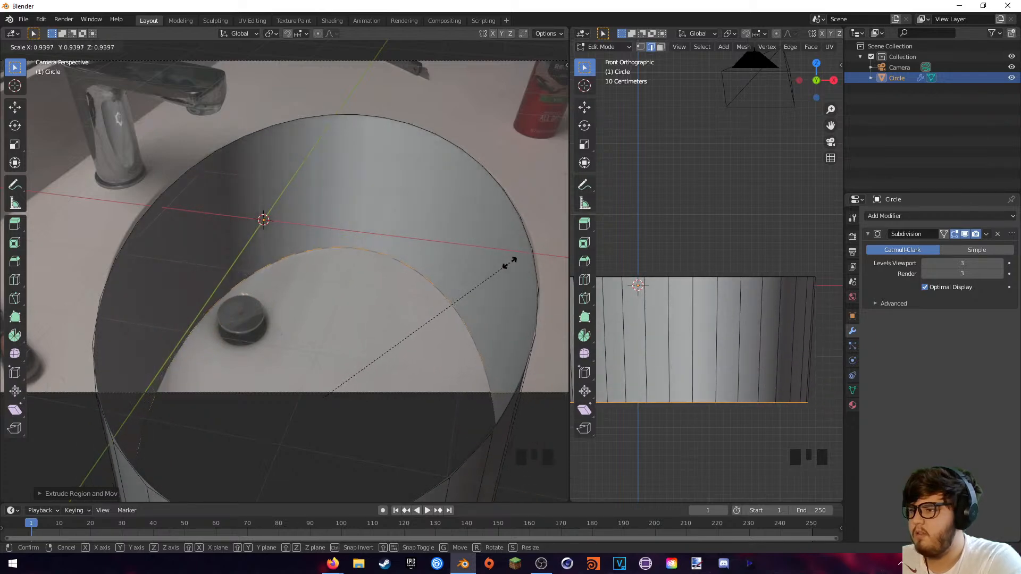
pyautogui.click(512, 262)
# - Raise the wall's lower edge about 0.88 m along Z
pyautogui.press('g')
pyautogui.press('z')
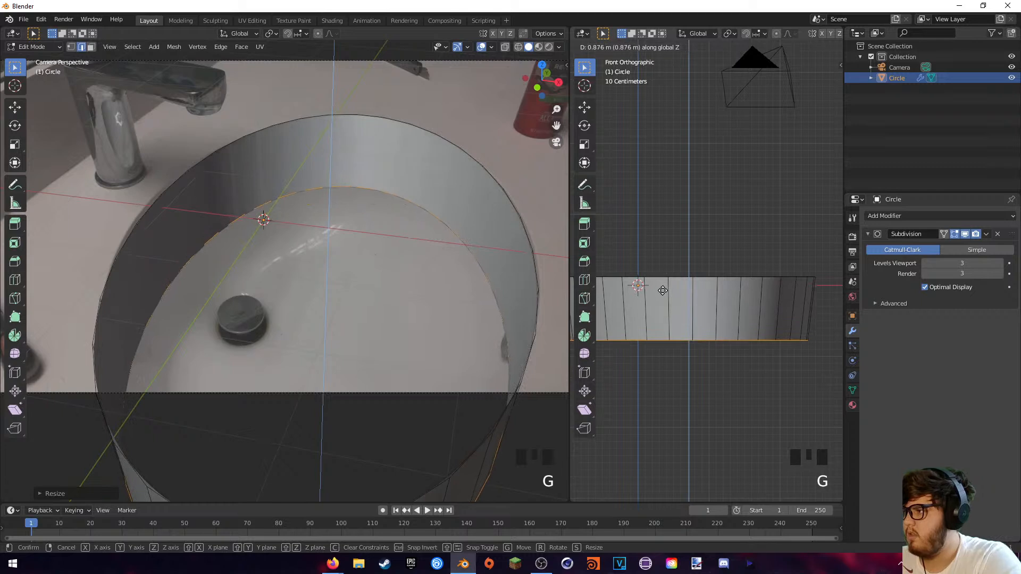
pyautogui.click(664, 290)
# - Extrude the lower edge further down, shrink the new ring and shift it toward the drain
pyautogui.press('e')
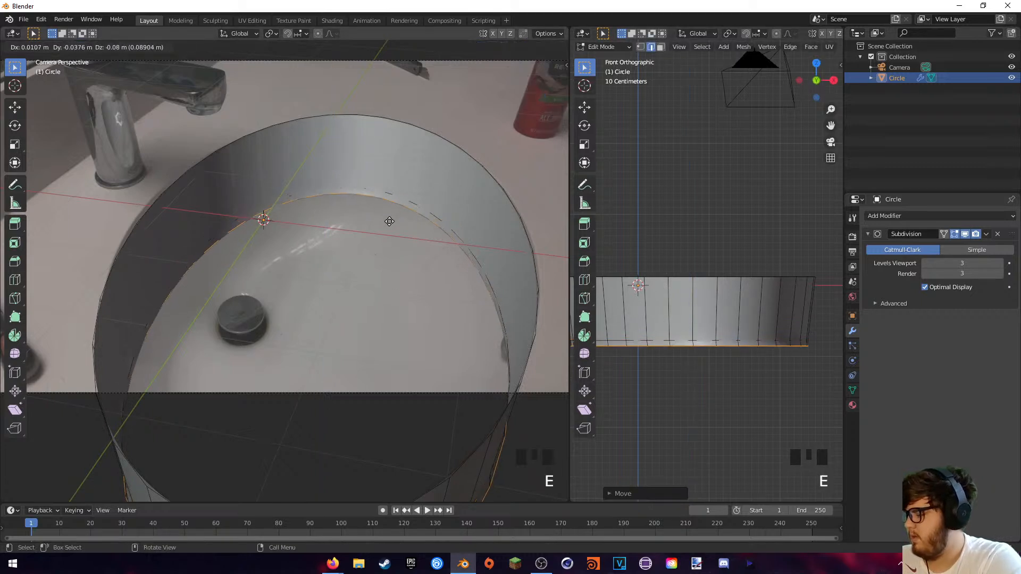
pyautogui.click(390, 266)
pyautogui.press('s')
pyautogui.click(393, 288)
pyautogui.press('g')
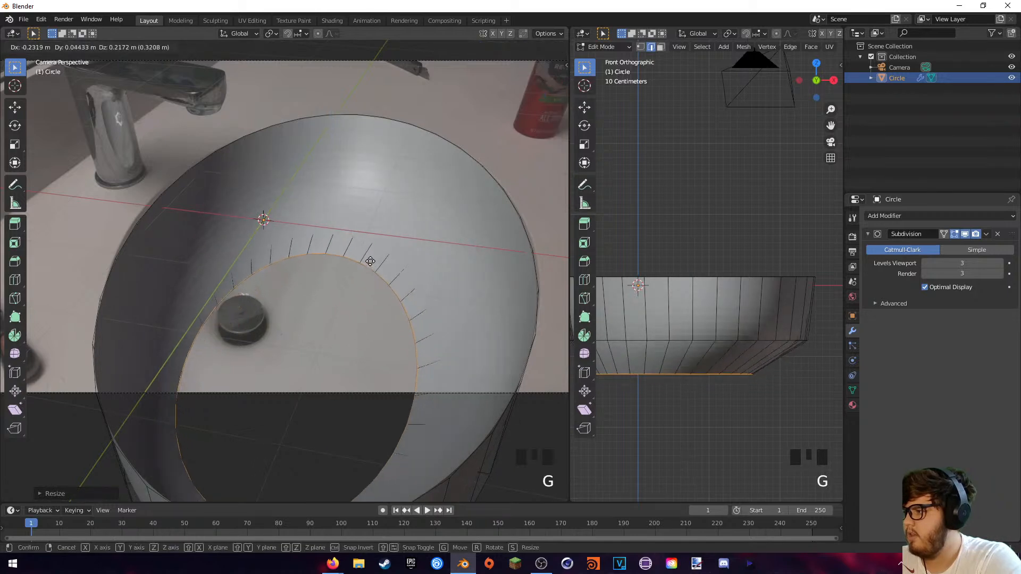
pyautogui.click(356, 257)
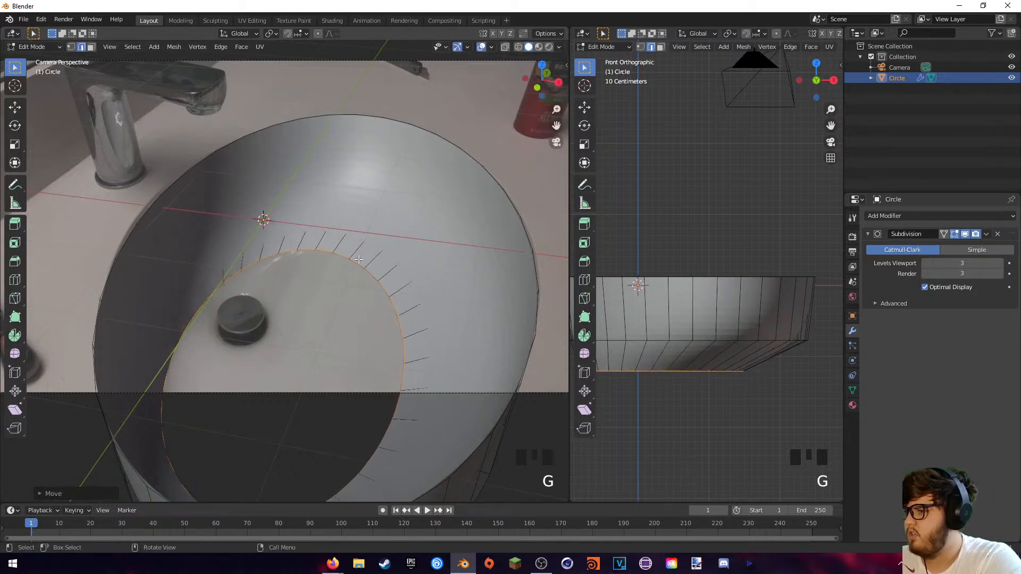
# - Extrude another ring down from the bowl's bottom edge and scale it inward
pyautogui.keyDown('shift'); pyautogui.moveTo(782, 330); pyautogui.dragTo(702, 340, button='middle'); pyautogui.keyUp('shift')
pyautogui.scroll(-5, 659, 425)
pyautogui.scroll(3, 658, 426)
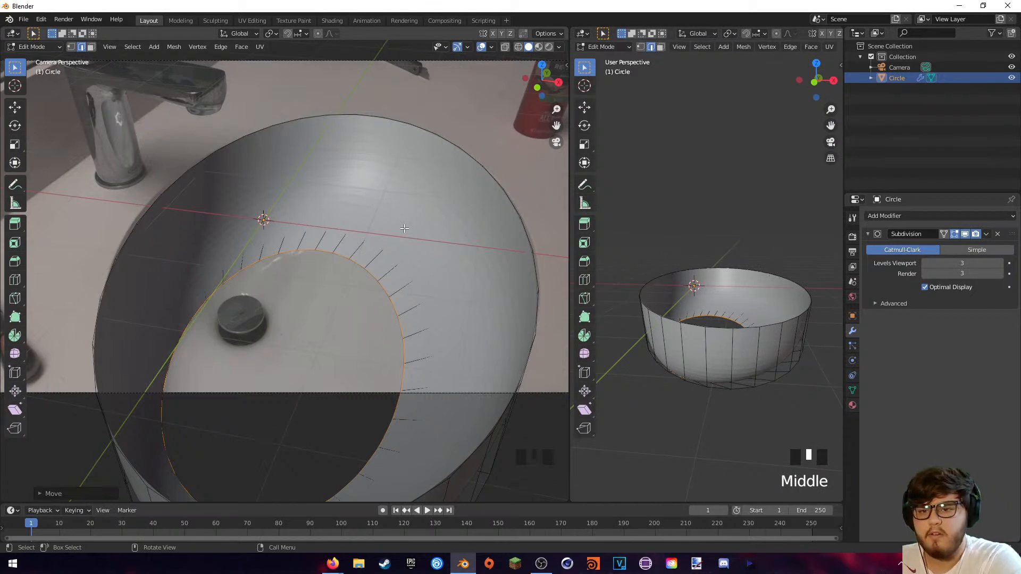
pyautogui.press('e')
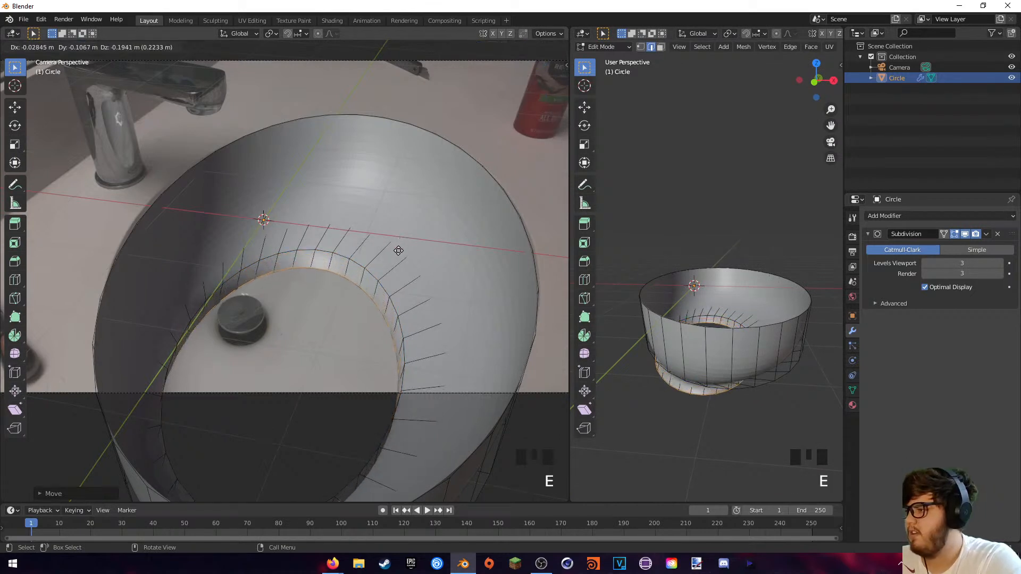
pyautogui.click(398, 250)
pyautogui.press('s')
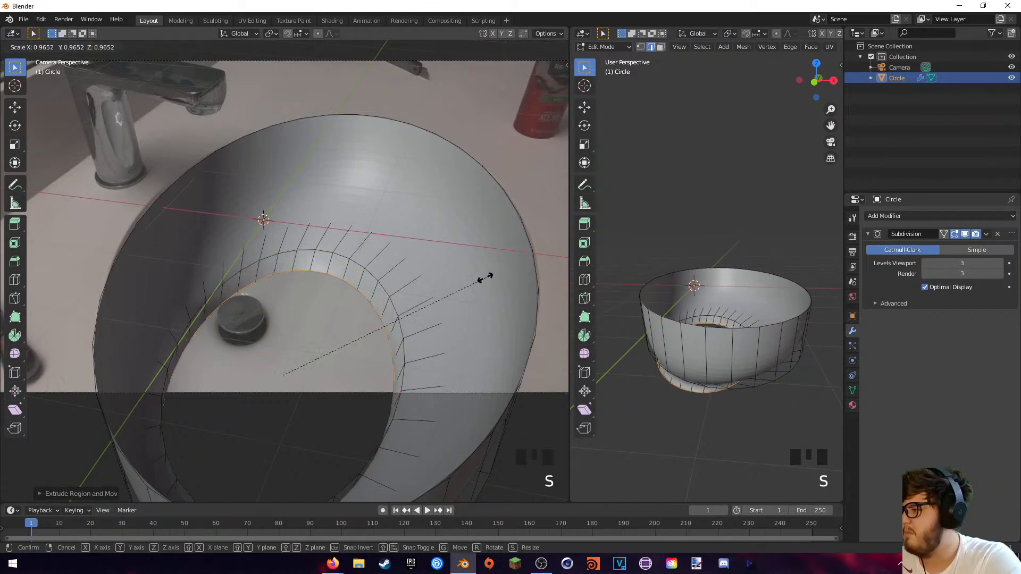
pyautogui.click(424, 277)
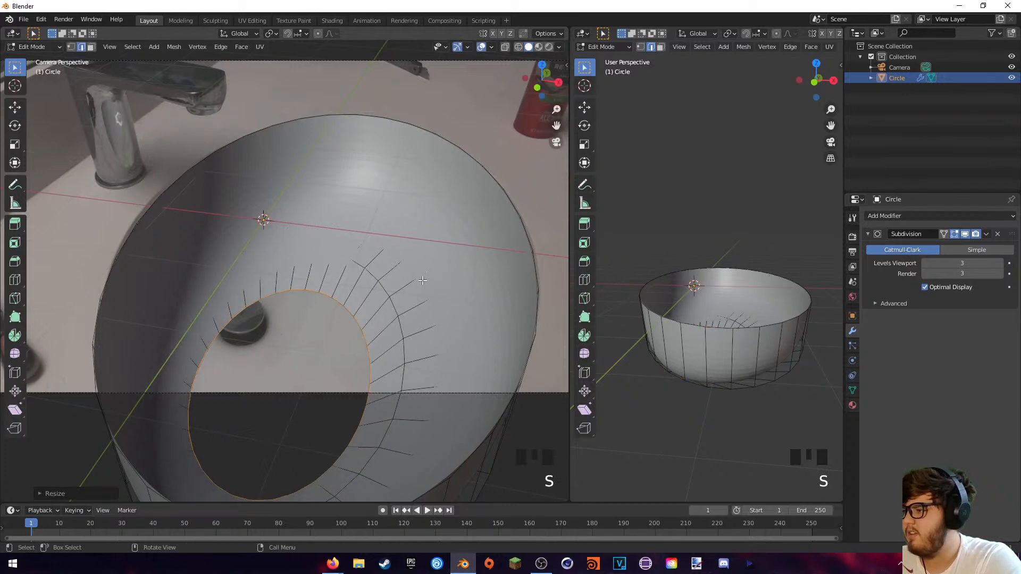
# - Shrink the bottom ring a little more and move it slightly upward to flatten the bowl's base
pyautogui.moveTo(364, 328); pyautogui.dragTo(378, 293, button='middle')
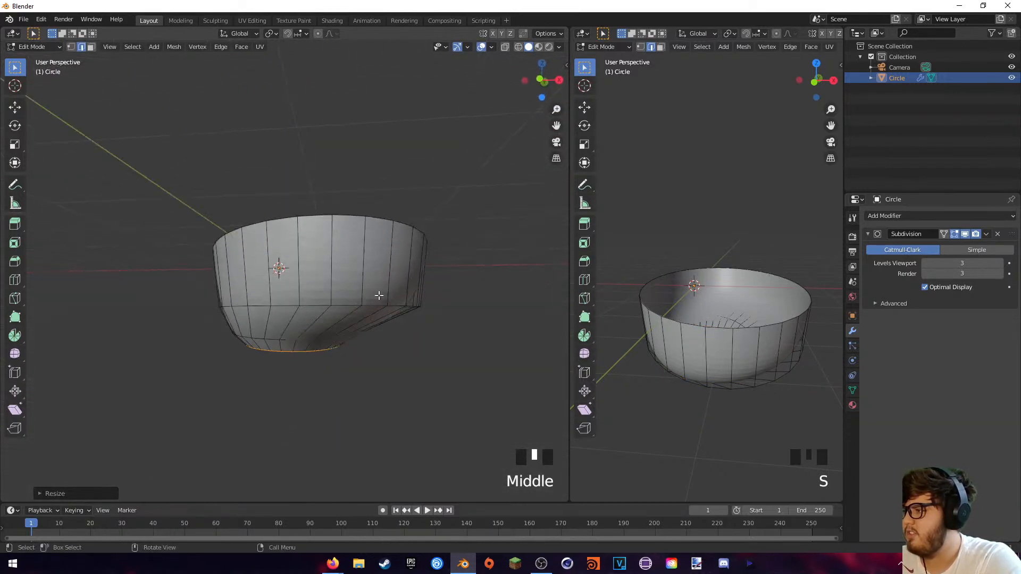
pyautogui.press('s')
pyautogui.press('g')
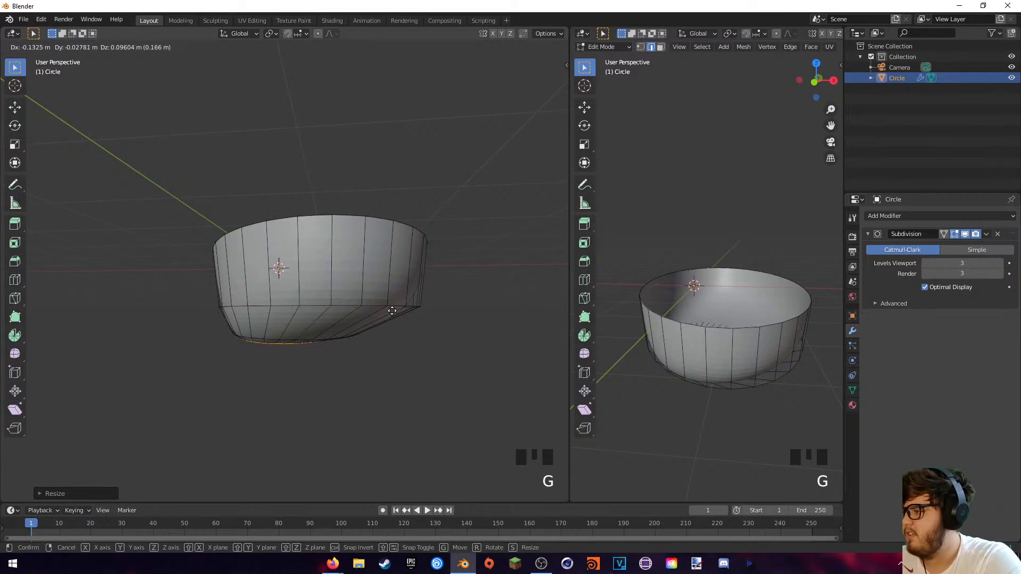
pyautogui.click(393, 311)
# - Fill the open bottom of the bowl with a face
pyautogui.moveTo(388, 298); pyautogui.dragTo(441, 293, button='middle')
pyautogui.scroll(3, 364, 346)
pyautogui.scroll(-2, 340, 349)
pyautogui.press('f')
# - Show the camera view in wireframe shading and inset the bottom face
pyautogui.scroll(3, 442, 293)
pyautogui.press('KP_0')
pyautogui.click(519, 47)
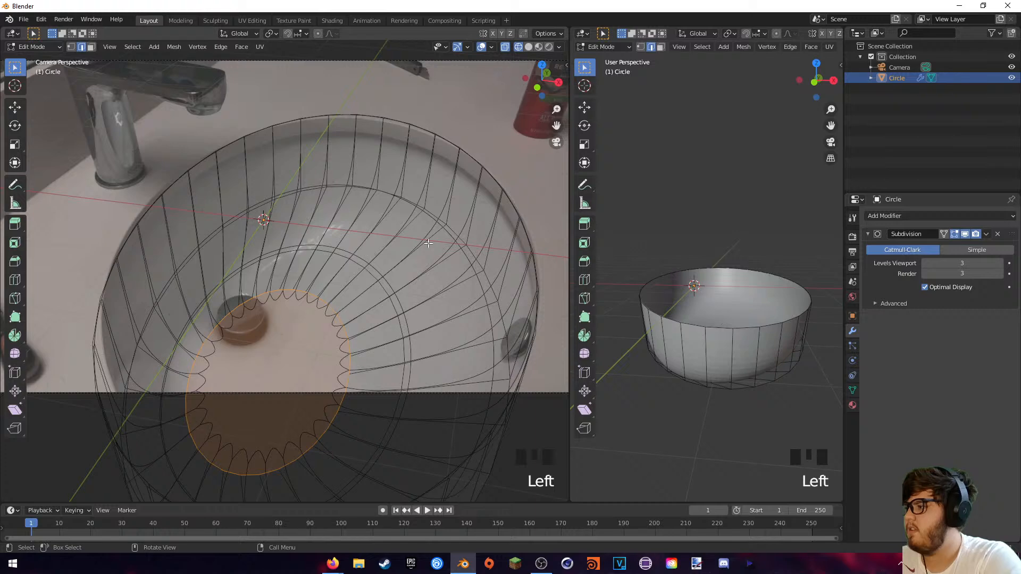
pyautogui.press('i')
pyautogui.click(386, 281)
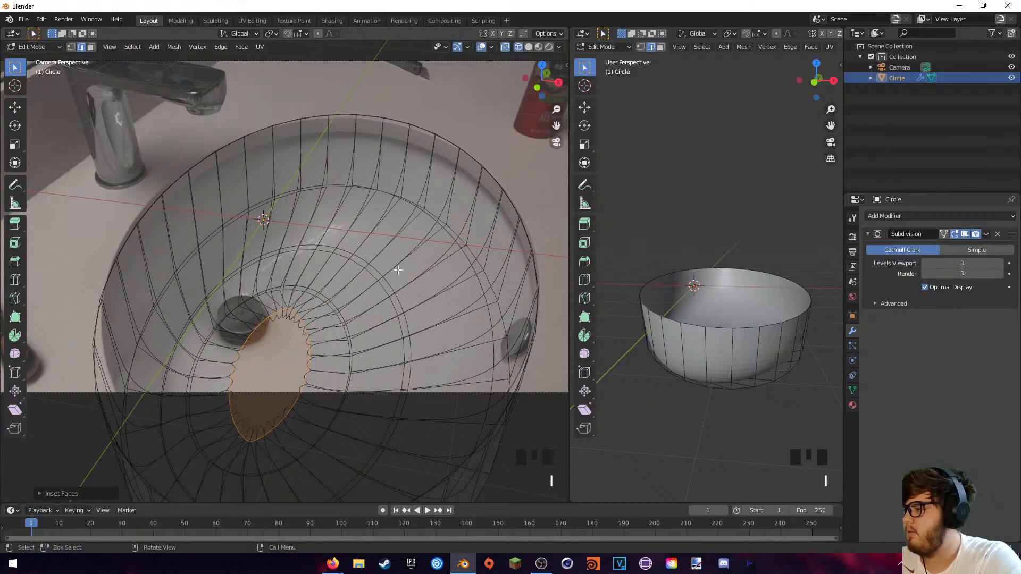
# - Return the camera view to solid shading while staying in Edit Mode
pyautogui.press('Tab')
pyautogui.press('Tab')
pyautogui.press('z')
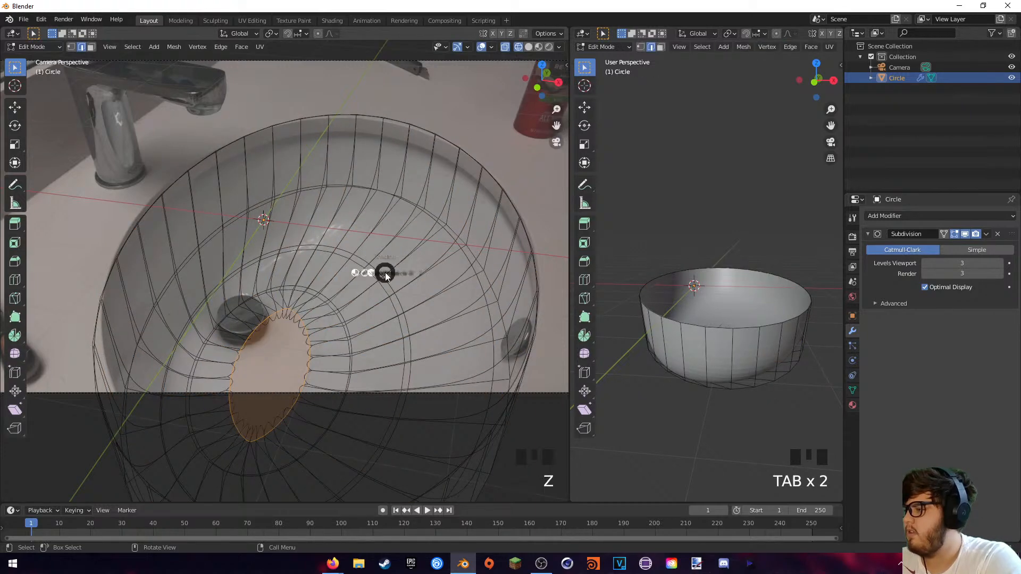
pyautogui.click(420, 265)
pyautogui.scroll(1, 375, 300)
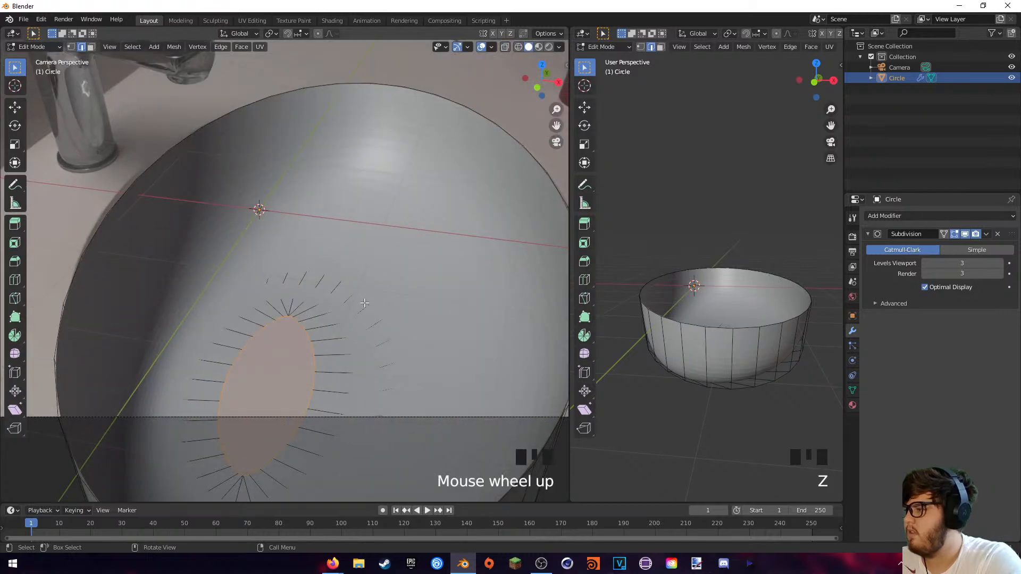
# - Turn on X-ray for the camera view and return the bowl to Object Mode
pyautogui.scroll(-1, 367, 295)
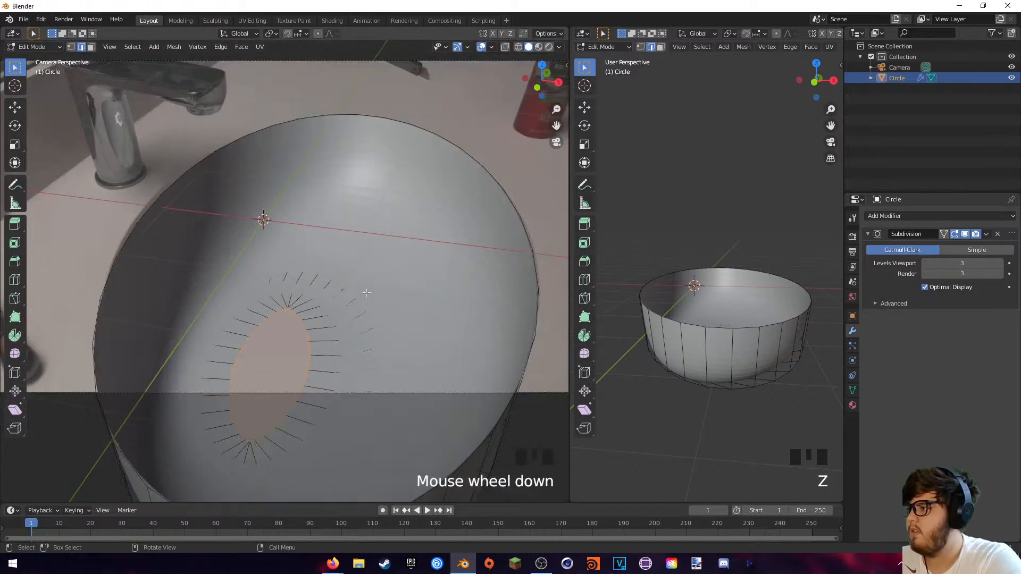
pyautogui.click(504, 47)
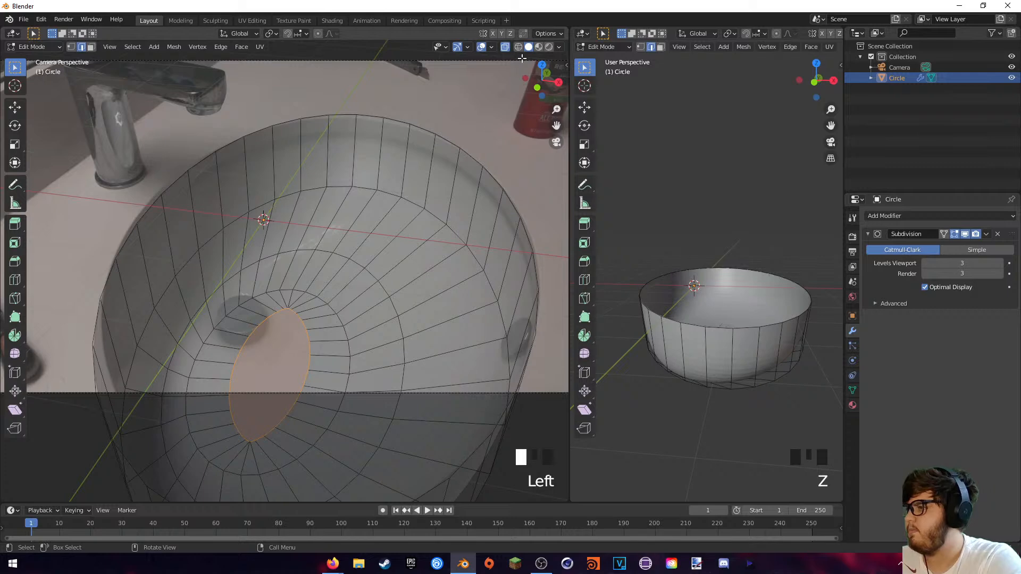
pyautogui.press('Tab')
pyautogui.moveTo(410, 201); pyautogui.dragTo(342, 232, button='middle')
# - Save the project as facet test.blend in the facet folder inside Blender Tutorials
pyautogui.hotkey('ctrl', 's')
pyautogui.click(328, 42)
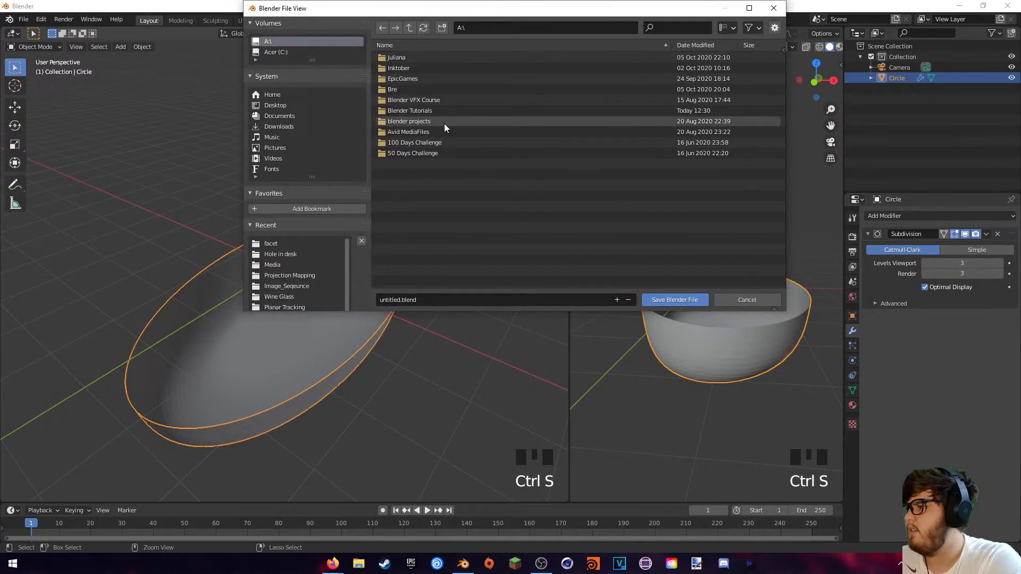
pyautogui.press('Escape')
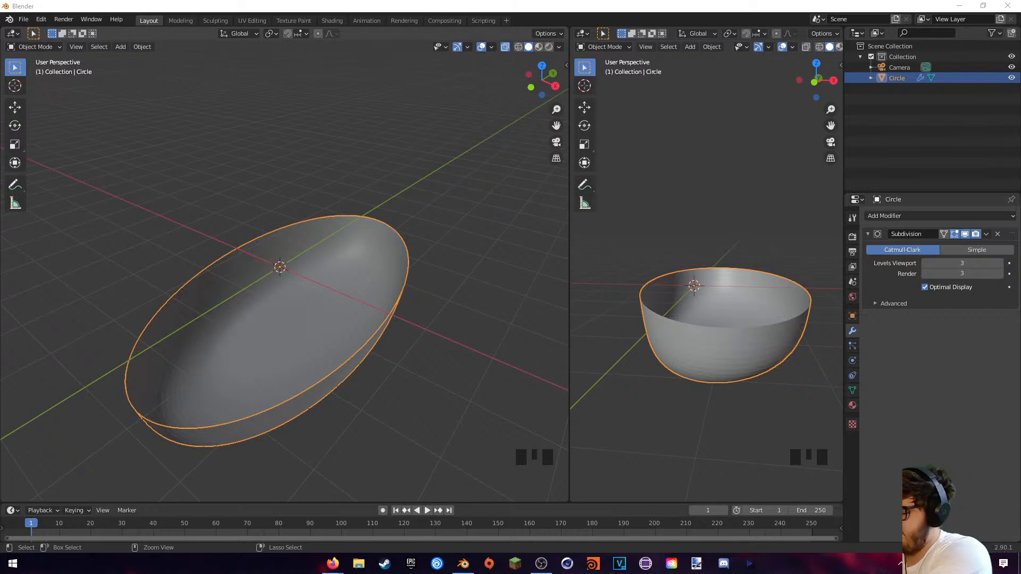
pyautogui.hotkey('alt', 'Tab')
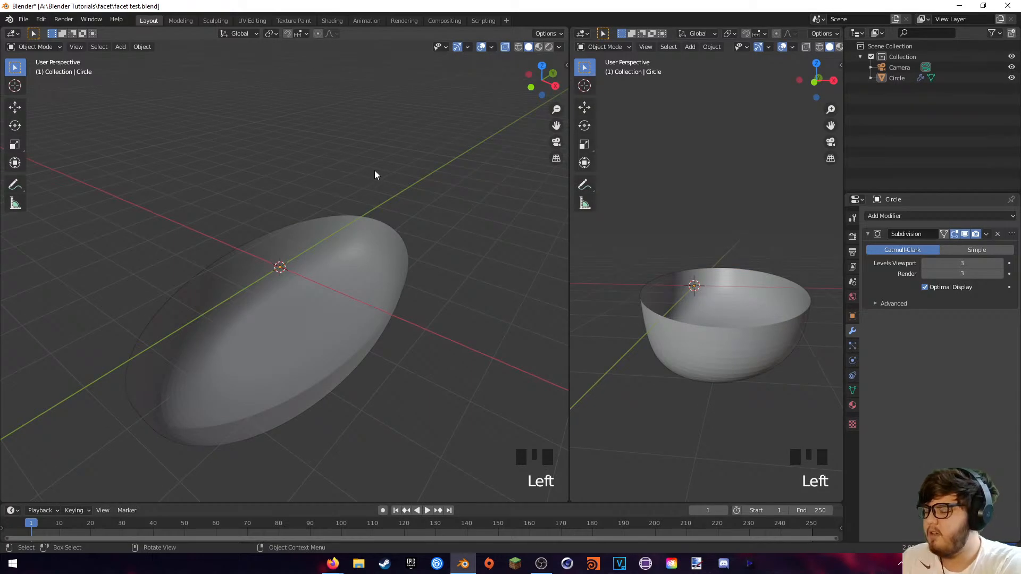
# - Return to the camera view and examine the photographed drain stopper through the see-through bowl
pyautogui.press('KP_0')
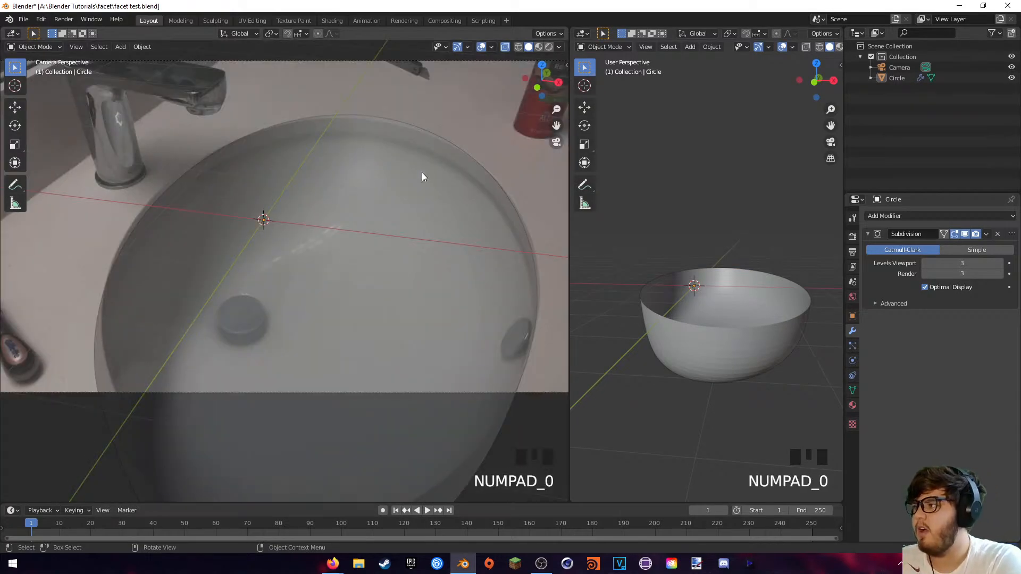
pyautogui.keyDown('shift'); pyautogui.moveTo(227, 111); pyautogui.dragTo(252, 136, button='middle'); pyautogui.keyUp('shift')
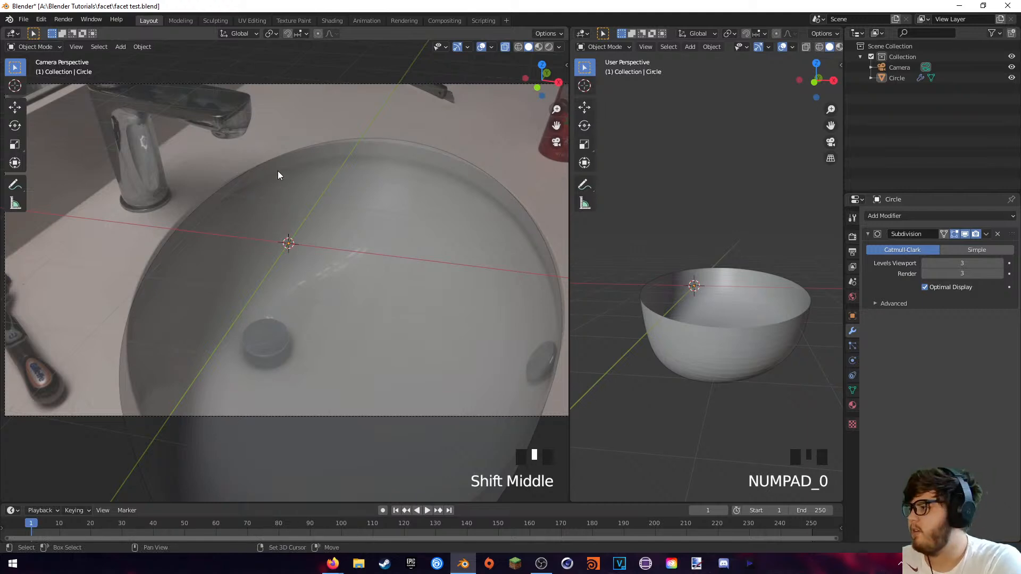
pyautogui.keyDown('shift'); pyautogui.moveTo(278, 176); pyautogui.dragTo(287, 202, button='middle'); pyautogui.keyUp('shift')
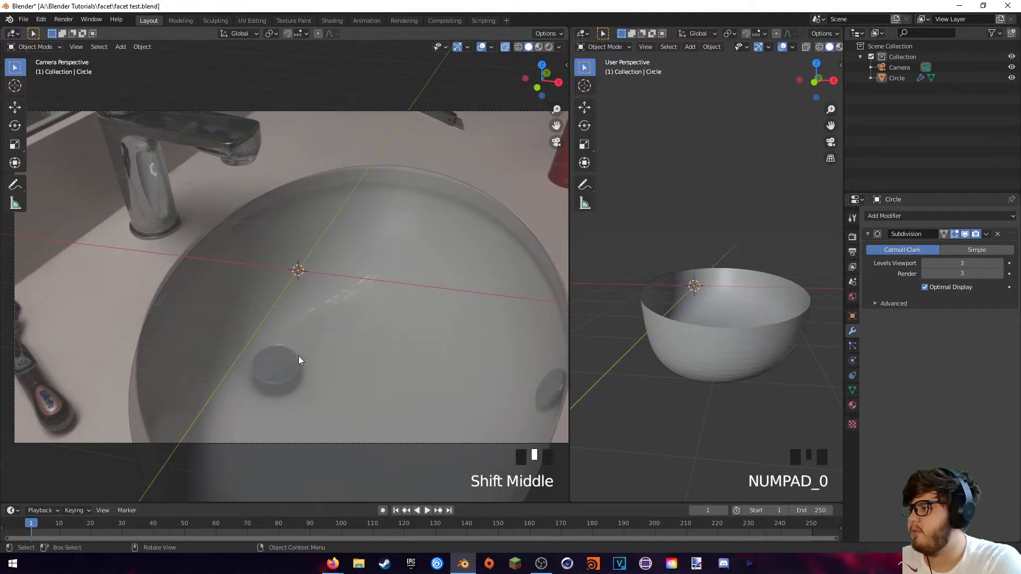
pyautogui.keyDown('shift'); pyautogui.moveTo(318, 305); pyautogui.dragTo(321, 346, button='middle'); pyautogui.keyUp('shift')
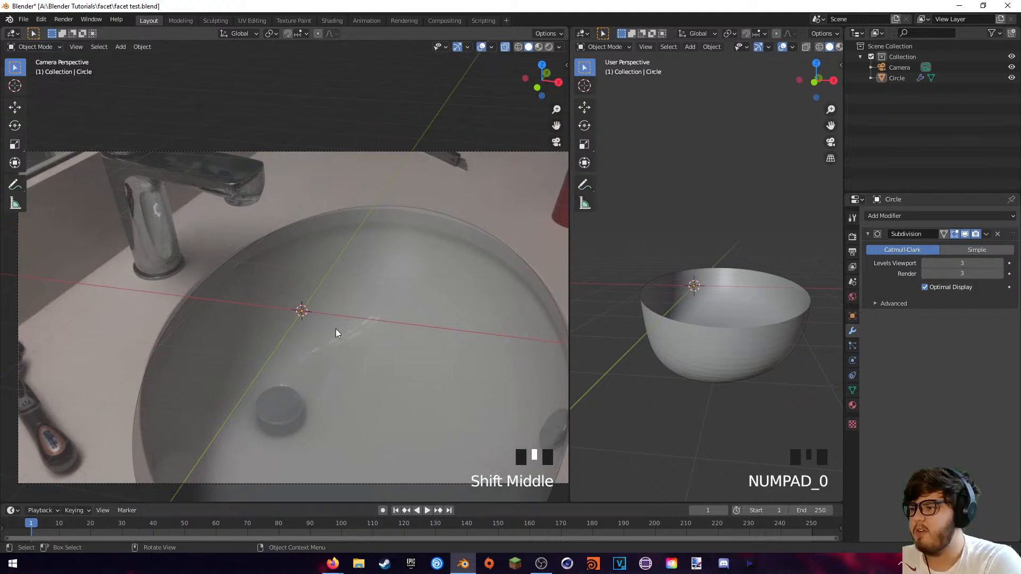
pyautogui.keyDown('shift'); pyautogui.moveTo(398, 339); pyautogui.dragTo(400, 273, button='middle'); pyautogui.keyUp('shift')
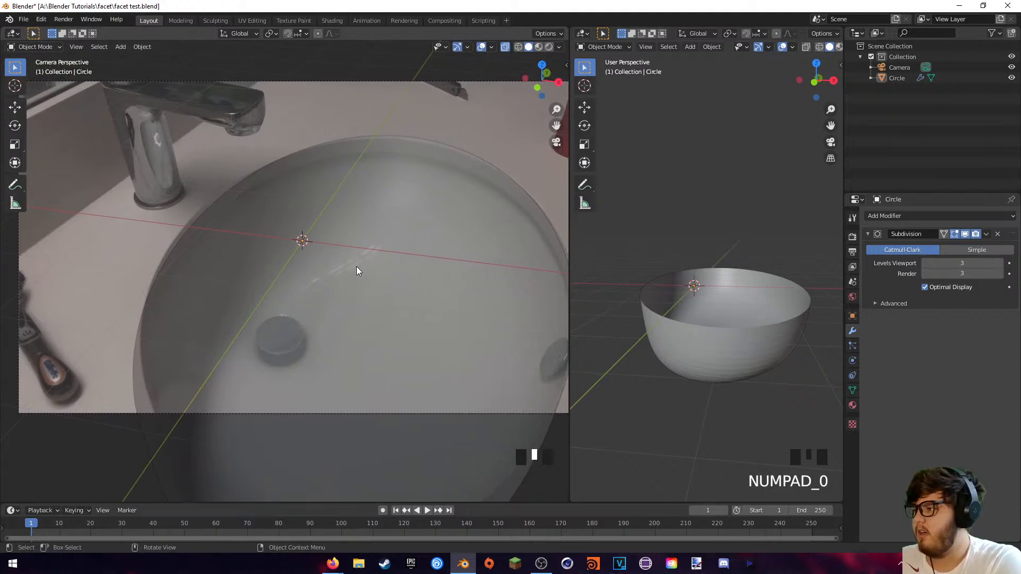
pyautogui.keyDown('shift'); pyautogui.moveTo(215, 250); pyautogui.dragTo(260, 253, button='middle'); pyautogui.keyUp('shift')
pyautogui.scroll(3, 292, 277)
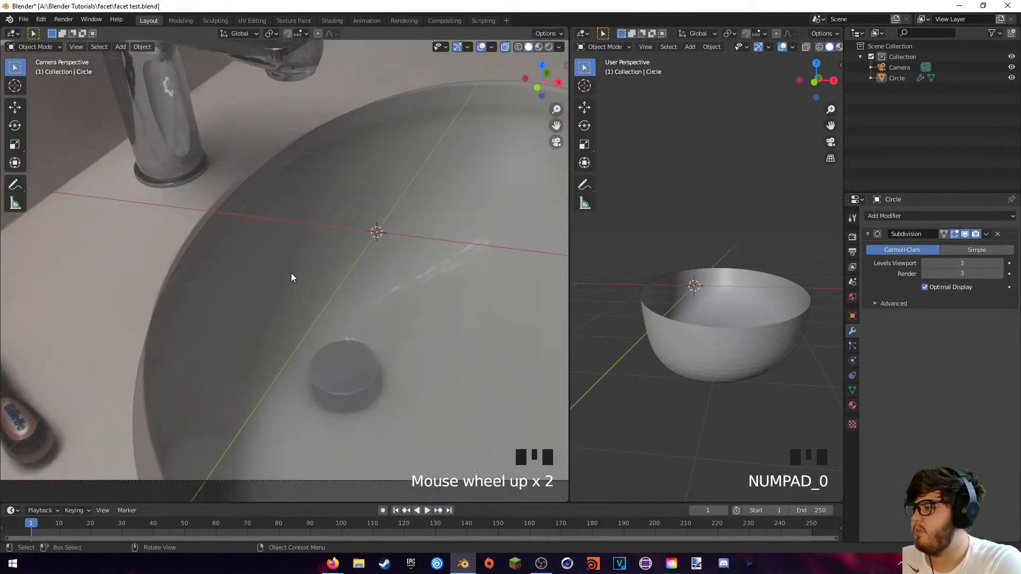
pyautogui.keyDown('shift'); pyautogui.moveTo(392, 218); pyautogui.dragTo(293, 97, button='middle'); pyautogui.keyUp('shift')
pyautogui.scroll(-3, 171, 247)
pyautogui.scroll(4, 366, 201)
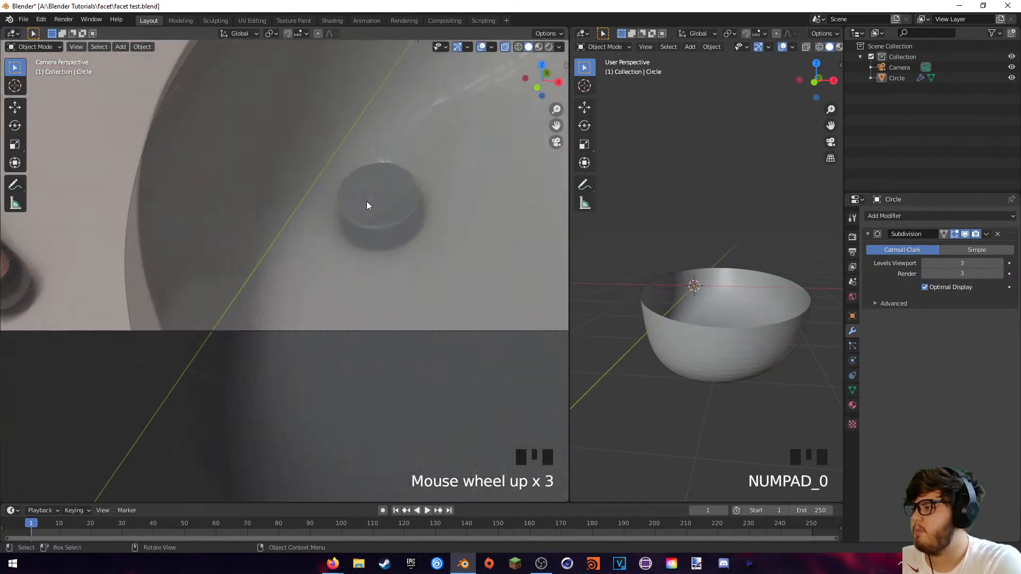
pyautogui.keyDown('shift'); pyautogui.moveTo(418, 210); pyautogui.dragTo(271, 249, button='middle'); pyautogui.keyUp('shift')
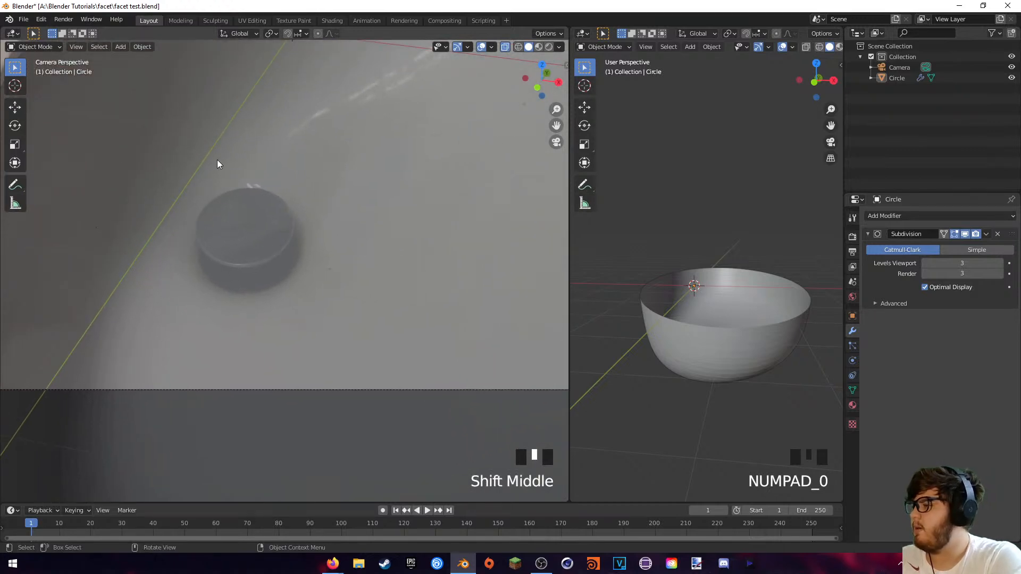
# - Add a mesh cylinder to the scene and turn off X-ray in the camera view
pyautogui.hotkey('shift', 'a')
pyautogui.moveTo(247, 221)
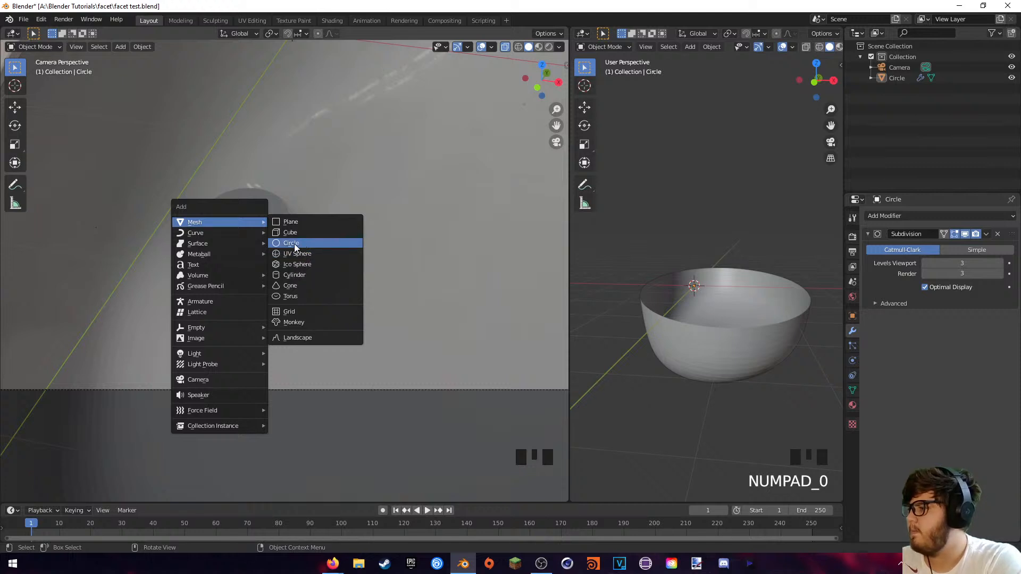
pyautogui.click(292, 275)
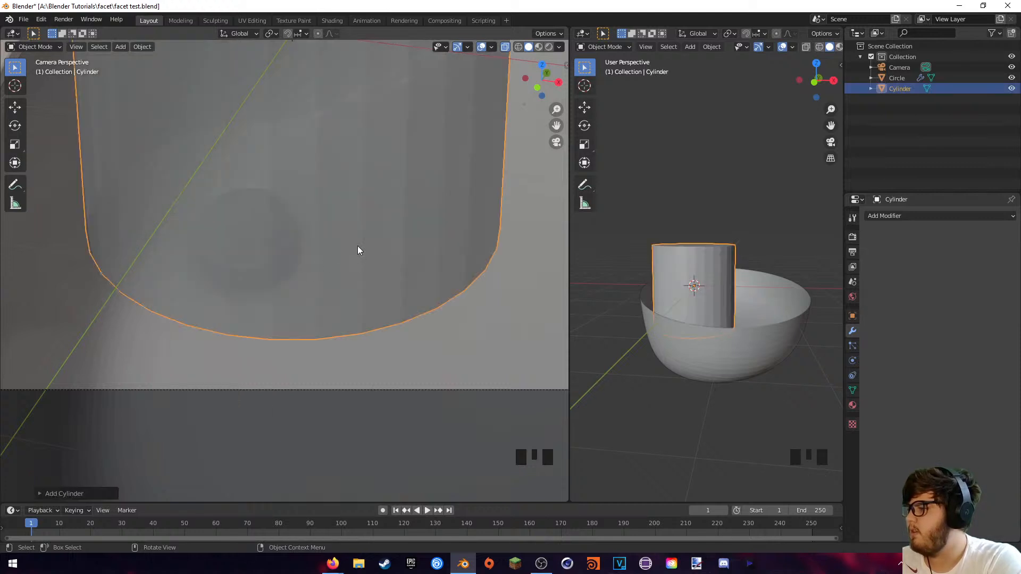
pyautogui.scroll(2, 357, 246)
pyautogui.scroll(-1, 357, 246)
pyautogui.click(504, 46)
pyautogui.scroll(-1, 380, 146)
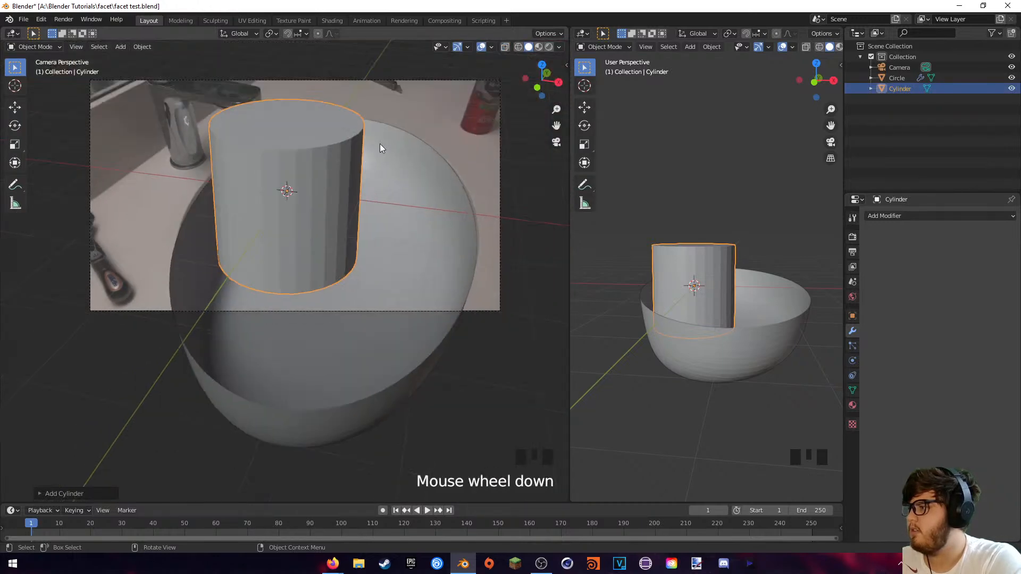
pyautogui.scroll(3, 380, 148)
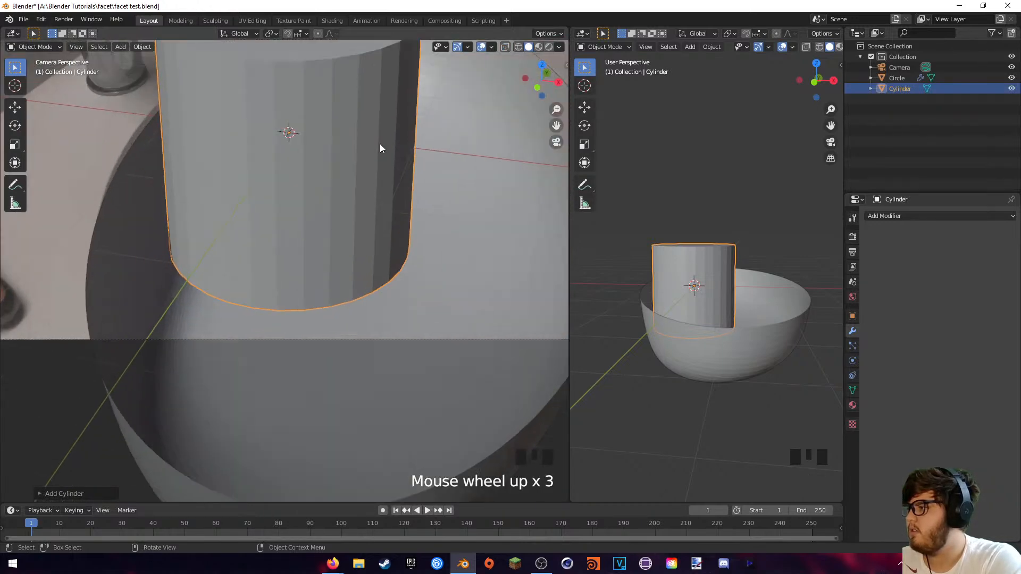
# - Join the two 3D viewports into one large camera view
pyautogui.keyDown('shift'); pyautogui.moveTo(380, 148); pyautogui.dragTo(409, 224, button='middle'); pyautogui.keyUp('shift')
pyautogui.rightClick(570, 239)
pyautogui.click(521, 265)
pyautogui.scroll(2, 452, 302)
pyautogui.scroll(-5, 478, 272)
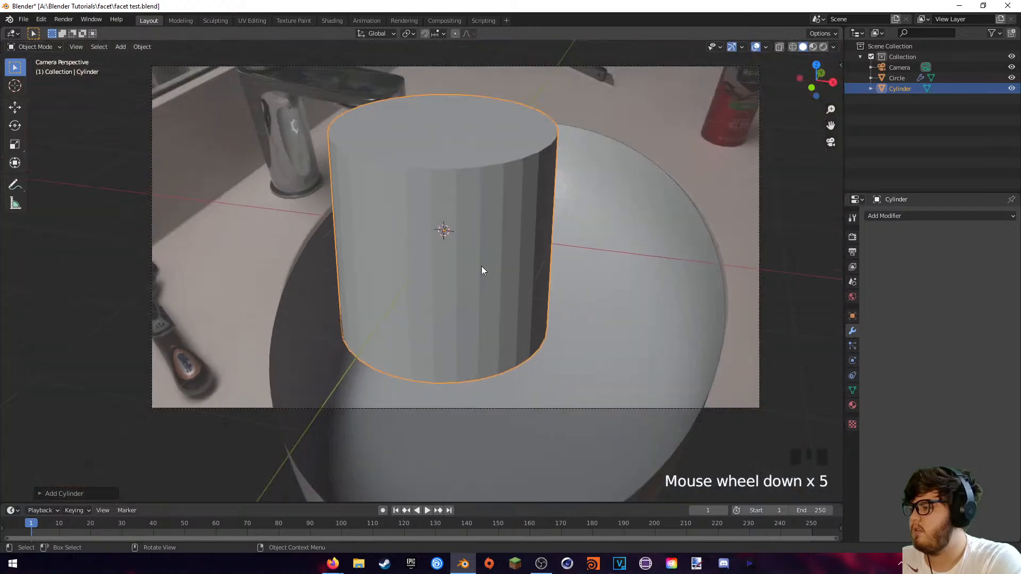
# - Lower the cylinder toward the drain and use wireframe shading to select and hide the bowl object
pyautogui.press('g')
pyautogui.click(497, 319)
pyautogui.press('z')
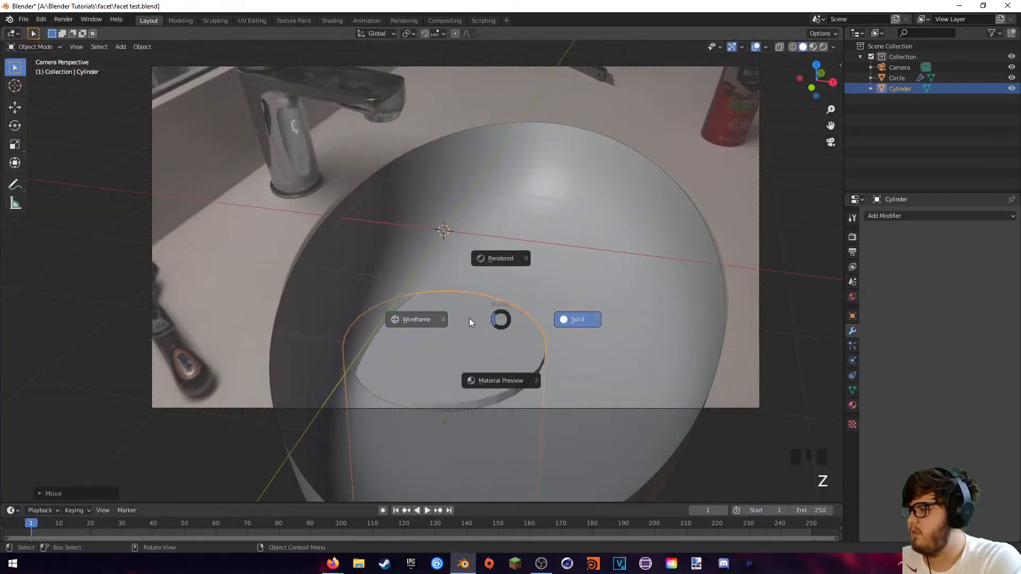
pyautogui.click(442, 322)
pyautogui.scroll(2, 443, 323)
pyautogui.scroll(-3, 449, 310)
pyautogui.click(505, 174)
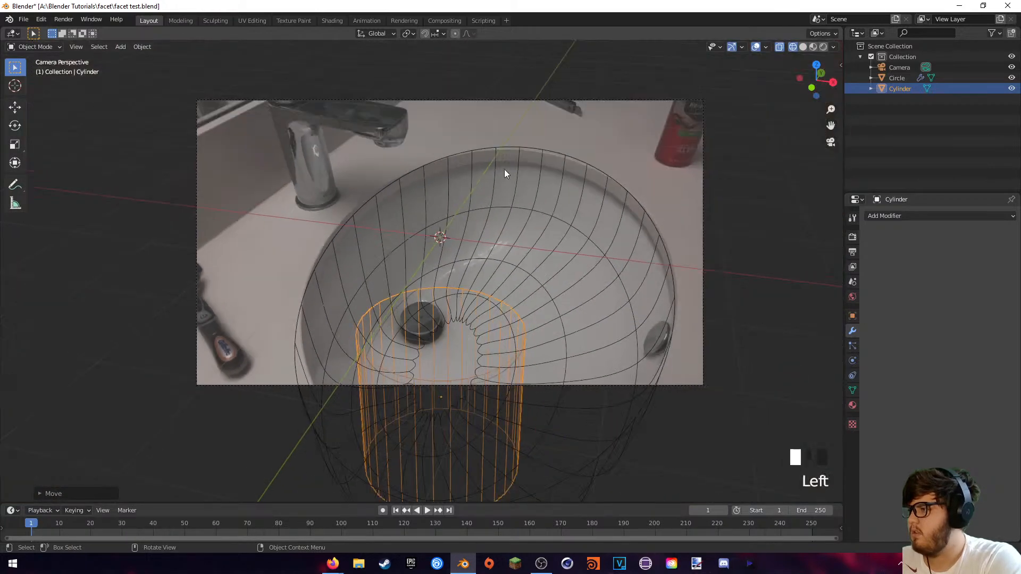
pyautogui.click(499, 155)
pyautogui.press('h')
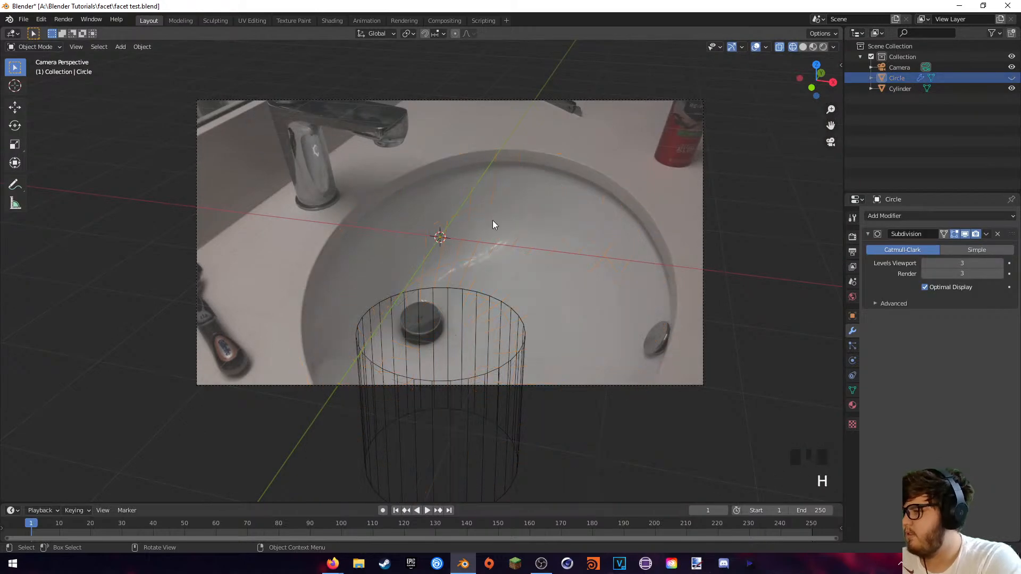
# - Return to solid shading with X-ray enabled and select the cylinder
pyautogui.scroll(3, 497, 209)
pyautogui.press('z')
pyautogui.click(524, 245)
pyautogui.scroll(1, 505, 282)
pyautogui.click(476, 345)
pyautogui.click(777, 49)
# - Scale the cylinder down and move it over the photographed drain stopper until its width roughly matches
pyautogui.press('s')
pyautogui.click(480, 360)
pyautogui.press('g')
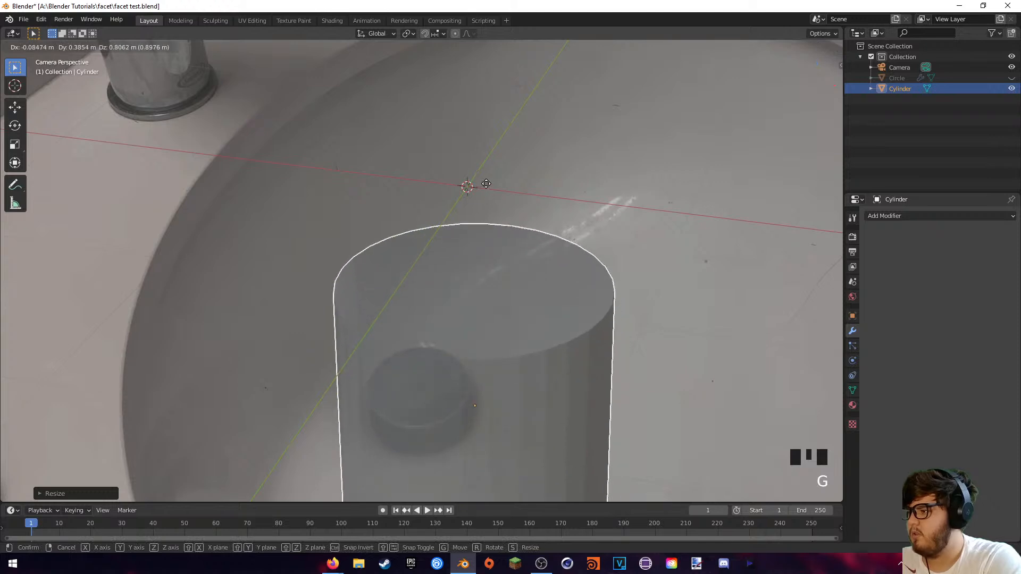
pyautogui.click(460, 206)
pyautogui.press('s')
pyautogui.click(497, 367)
pyautogui.press('g')
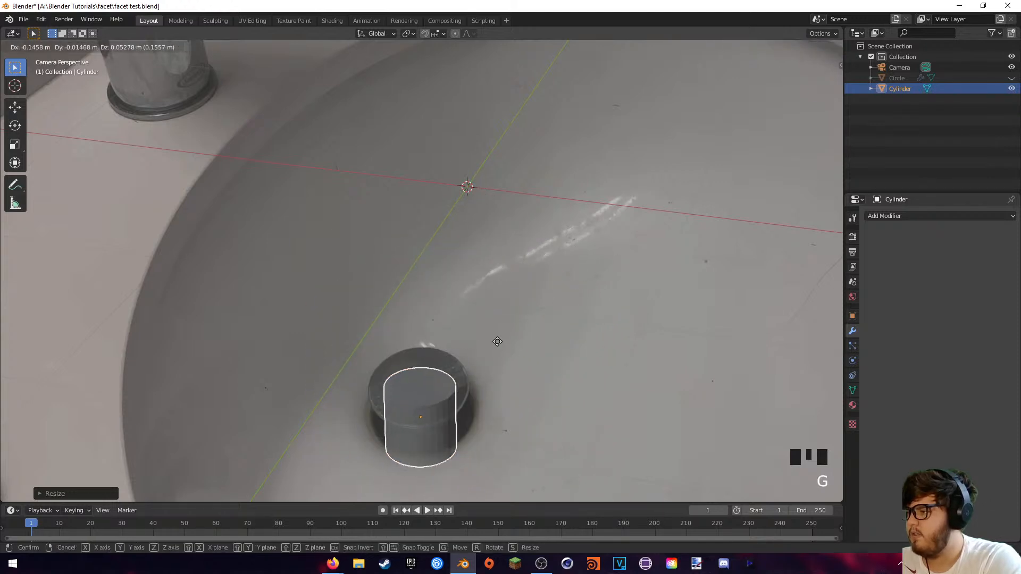
pyautogui.click(489, 335)
pyautogui.press('s')
pyautogui.click(549, 328)
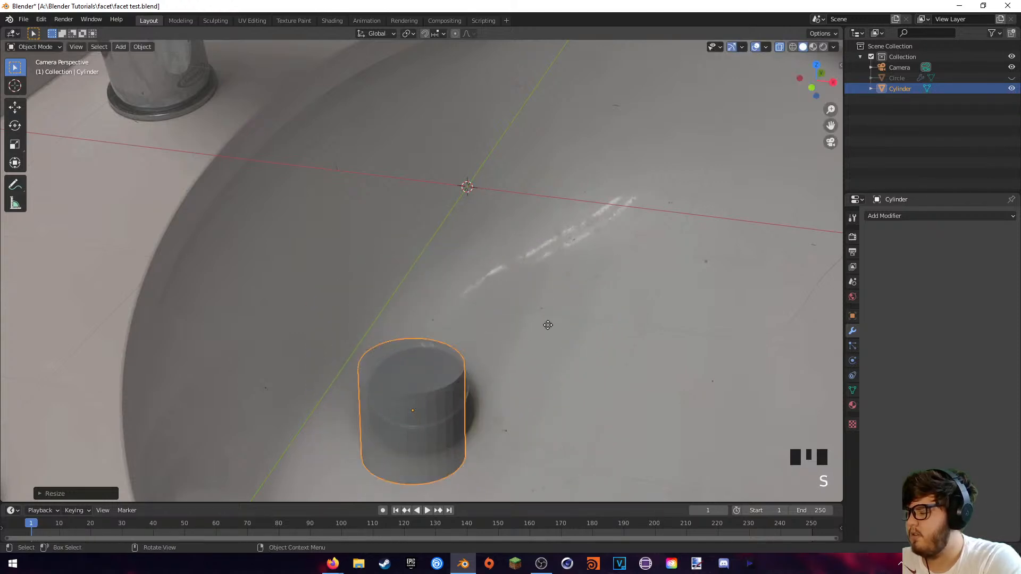
# - Lower the cylinder slightly along Z and slide it within the XY plane onto the drain stopper
pyautogui.press('g')
pyautogui.press('z')
pyautogui.click(534, 371)
pyautogui.scroll(-5, 525, 374)
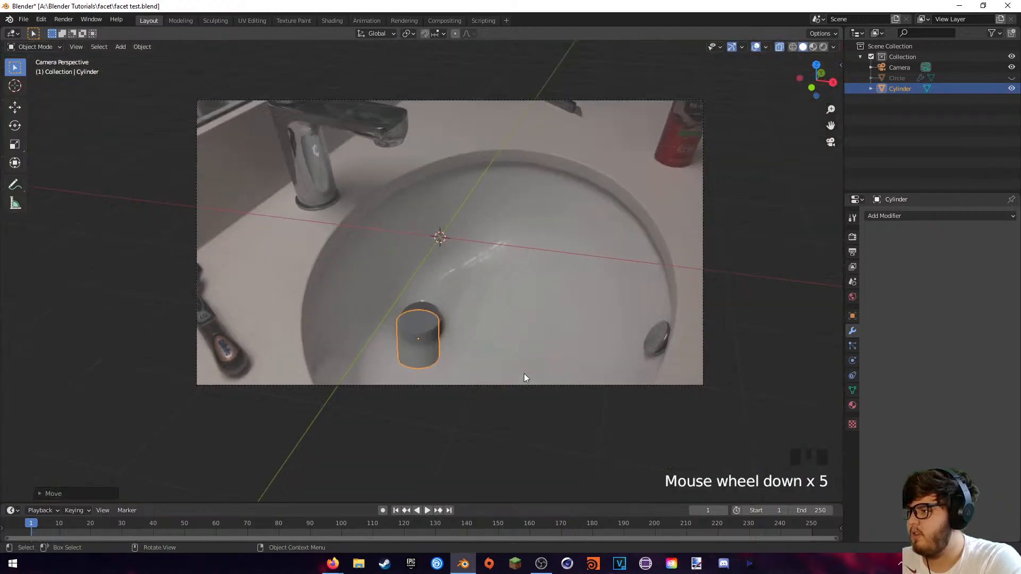
pyautogui.scroll(2, 522, 372)
pyautogui.scroll(2, 522, 372)
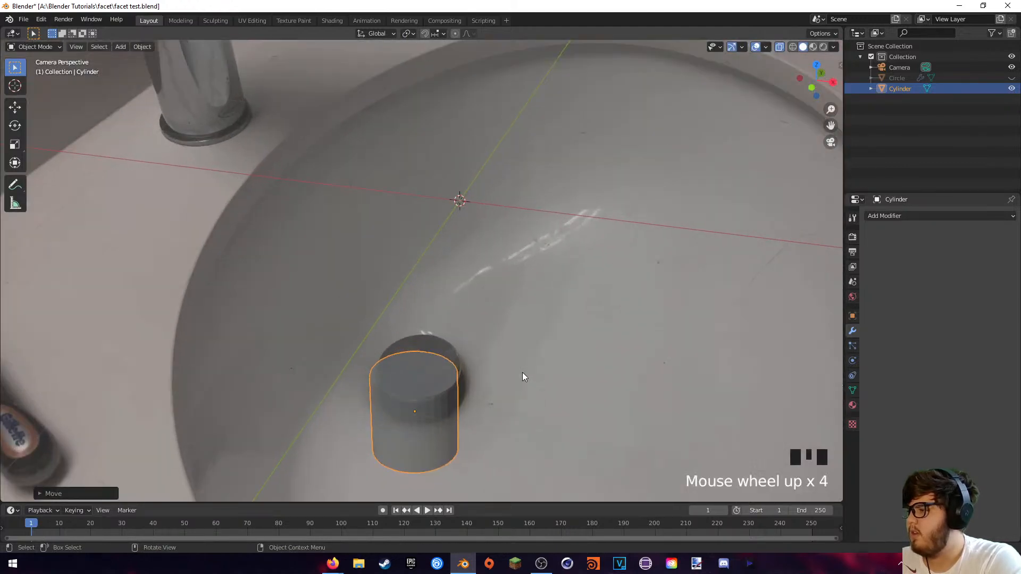
pyautogui.scroll(-2, 522, 372)
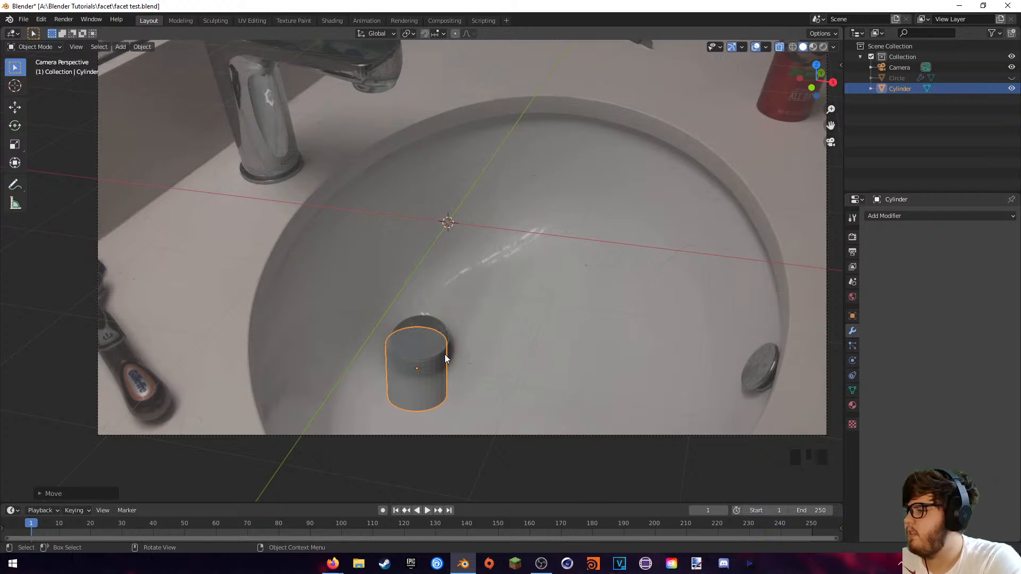
pyautogui.press('g')
pyautogui.hotkey('shift', 'z')
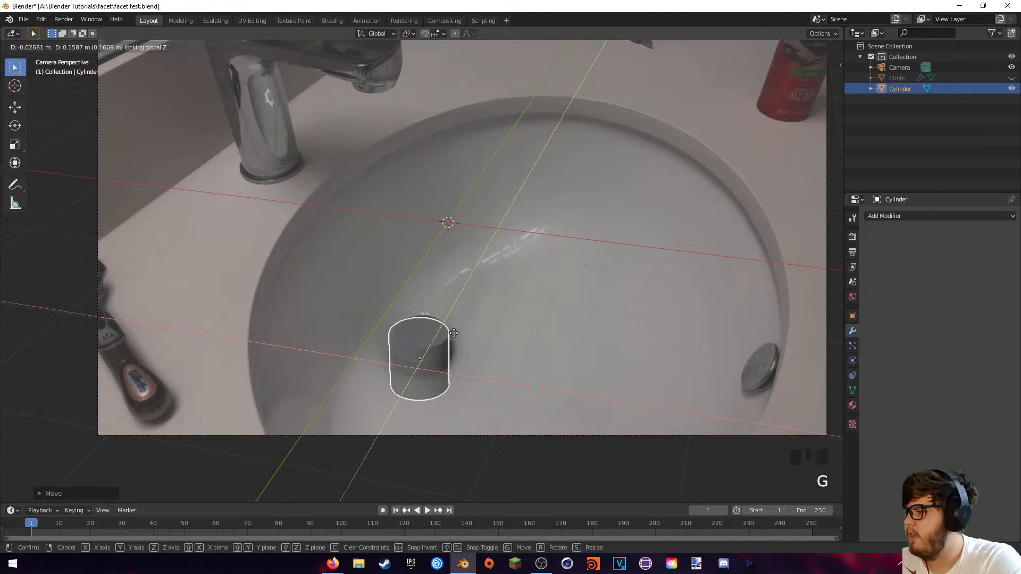
pyautogui.click(456, 332)
pyautogui.scroll(2, 461, 354)
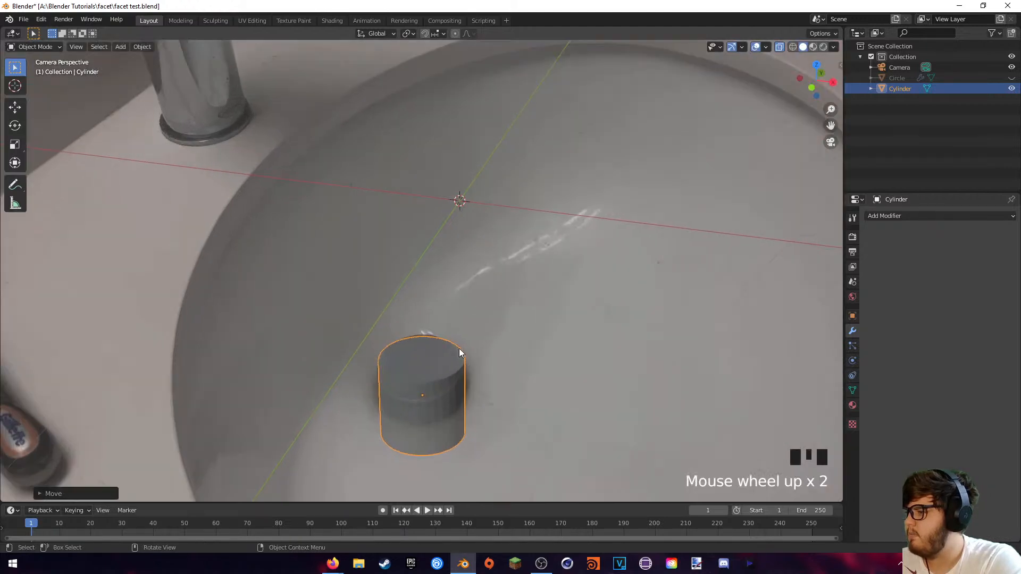
# - Tilt the cylinder about 26° by trackball rotation to match the stopper's top and shrink it slightly
pyautogui.press('r')
pyautogui.press('r')
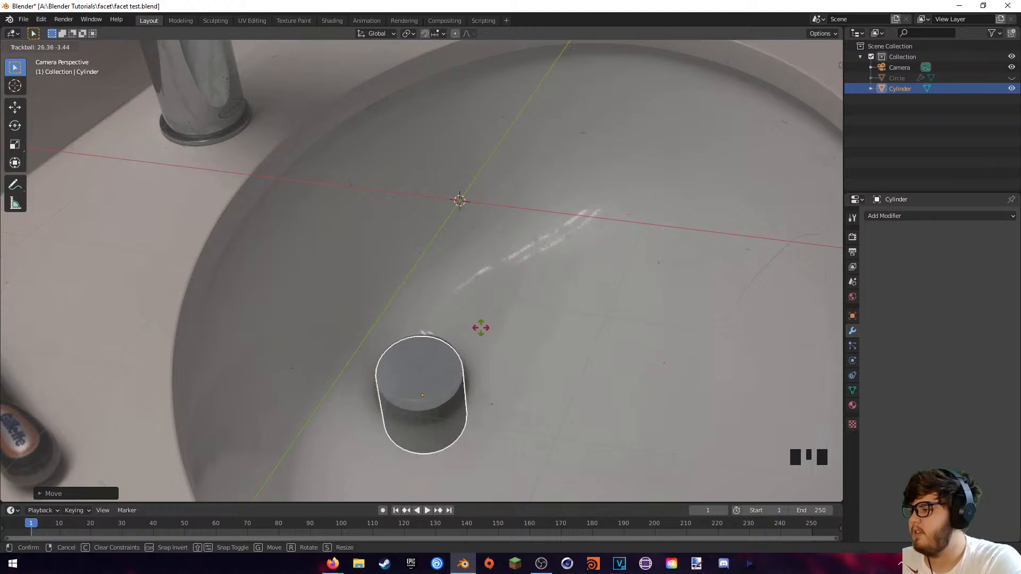
pyautogui.click(482, 333)
pyautogui.press('s')
pyautogui.click(526, 337)
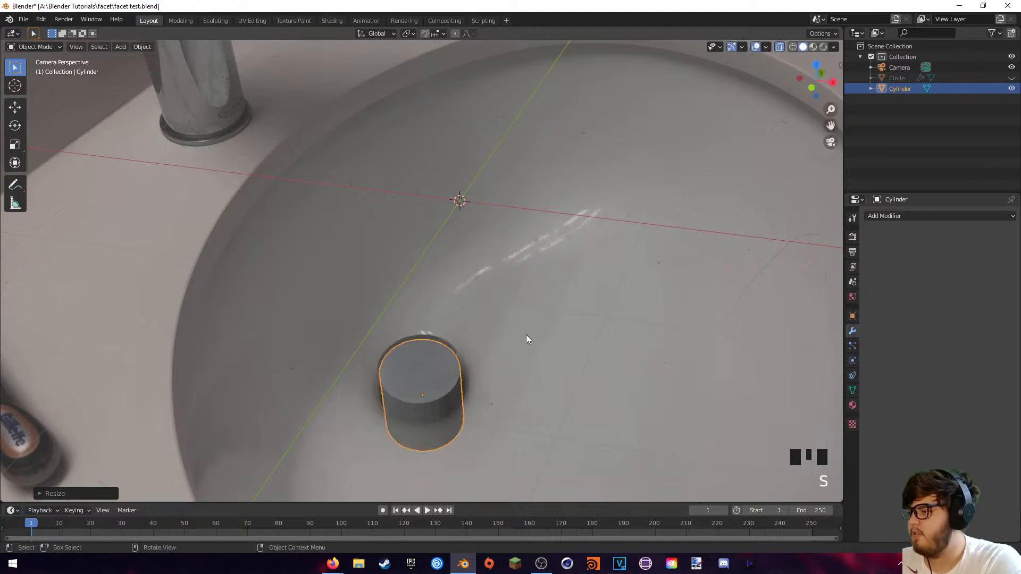
# - Fine-tune the cylinder's scale and its position in the XY plane to align its top with the stopper
pyautogui.press('g')
pyautogui.hotkey('shift', 'z')
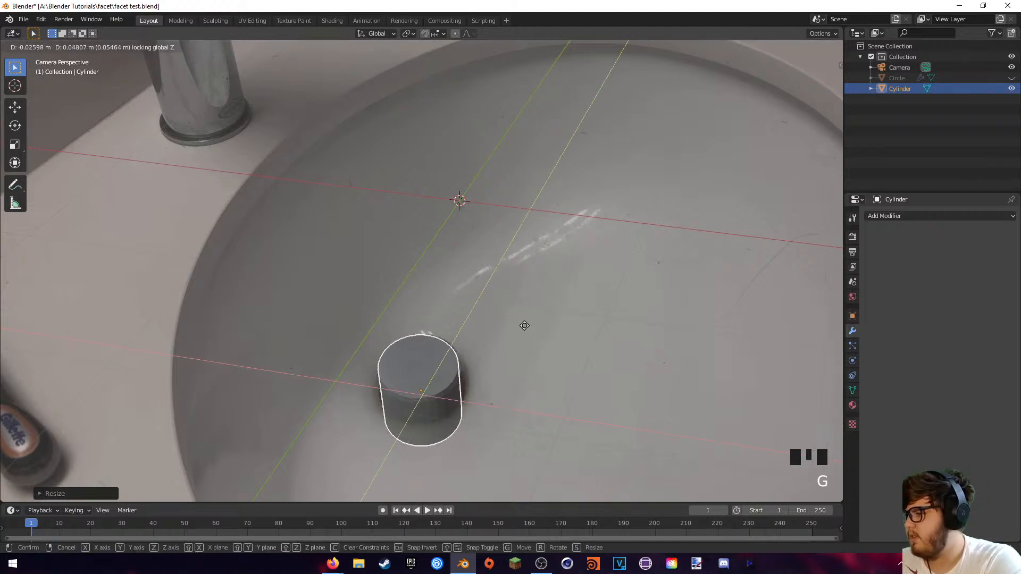
pyautogui.click(527, 328)
pyautogui.press('s')
pyautogui.click(529, 324)
pyautogui.press('g')
pyautogui.hotkey('shift', 'z')
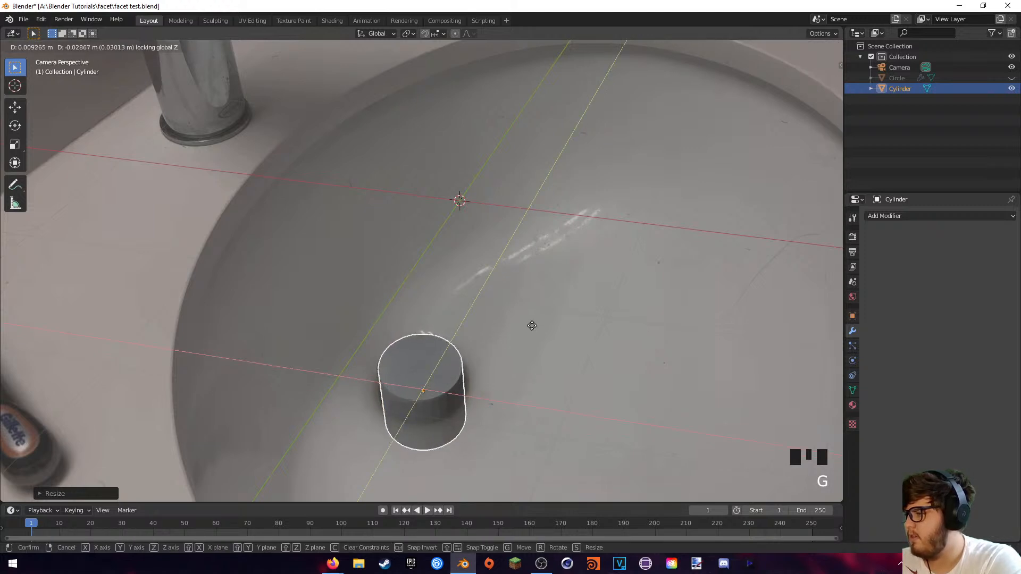
pyautogui.click(531, 330)
# - Enter Edit Mode on the cylinder and add two loop cuts, one just below its top edge and one around the middle
pyautogui.keyDown('shift'); pyautogui.moveTo(435, 422); pyautogui.dragTo(508, 259, button='middle'); pyautogui.keyUp('shift')
pyautogui.scroll(6, 613, 214)
pyautogui.keyDown('shift'); pyautogui.moveTo(614, 215); pyautogui.dragTo(548, 273, button='middle'); pyautogui.keyUp('shift')
pyautogui.press('Tab')
pyautogui.hotkey('ctrl', 'r')
pyautogui.click(548, 274)
pyautogui.click(548, 201)
pyautogui.hotkey('ctrl', 'r')
pyautogui.click(561, 244)
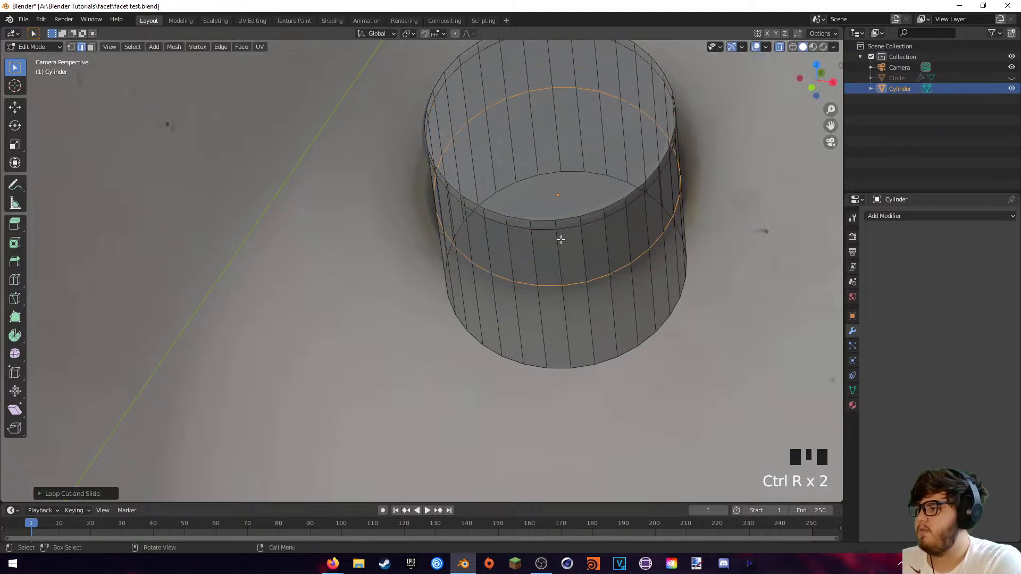
pyautogui.click(559, 234)
# - Shrink the middle edge loop to a narrow waist and move it slightly beneath the stopper's cap
pyautogui.press('s')
pyautogui.click(649, 224)
pyautogui.press('g')
pyautogui.click(649, 215)
pyautogui.moveTo(649, 215); pyautogui.dragTo(641, 201, button='middle')
pyautogui.scroll(6, 529, 305)
pyautogui.keyDown('shift'); pyautogui.moveTo(528, 305); pyautogui.dragTo(498, 140, button='middle'); pyautogui.keyUp('shift')
pyautogui.scroll(10, 479, 258)
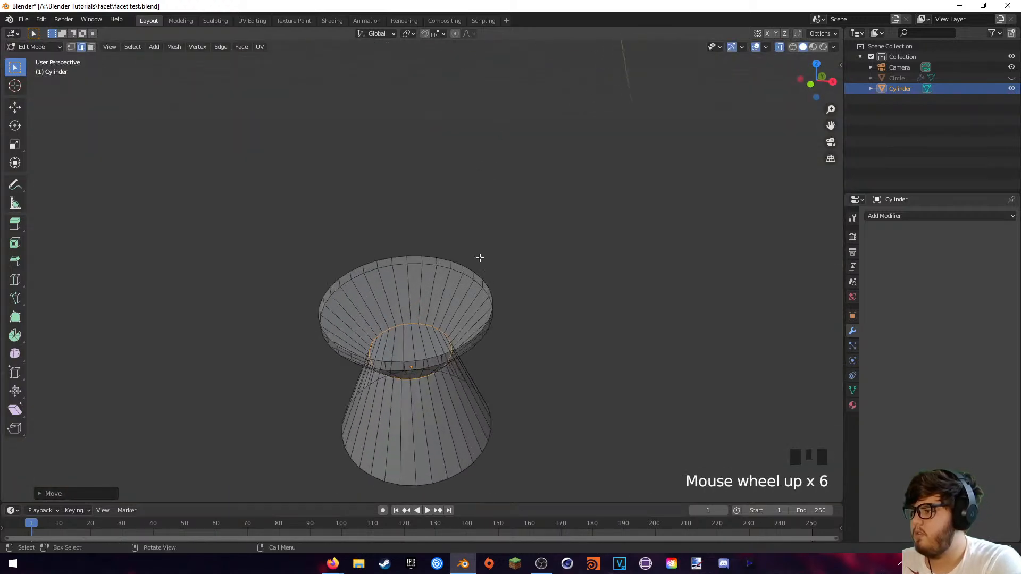
# - Shrink the cylinder's bottom edge loop to a narrow stem and raise it along Z, then leave Edit Mode
pyautogui.keyDown('shift'); pyautogui.moveTo(478, 325); pyautogui.dragTo(509, 353, button='middle'); pyautogui.keyUp('shift')
pyautogui.press('2')
pyautogui.keyDown('alt'); pyautogui.click(470, 451); pyautogui.keyUp('alt')
pyautogui.press('s')
pyautogui.click(527, 310)
pyautogui.press('g')
pyautogui.press('z')
pyautogui.click(527, 292)
pyautogui.press('Tab')
pyautogui.moveTo(509, 298); pyautogui.dragTo(491, 284, button='middle')
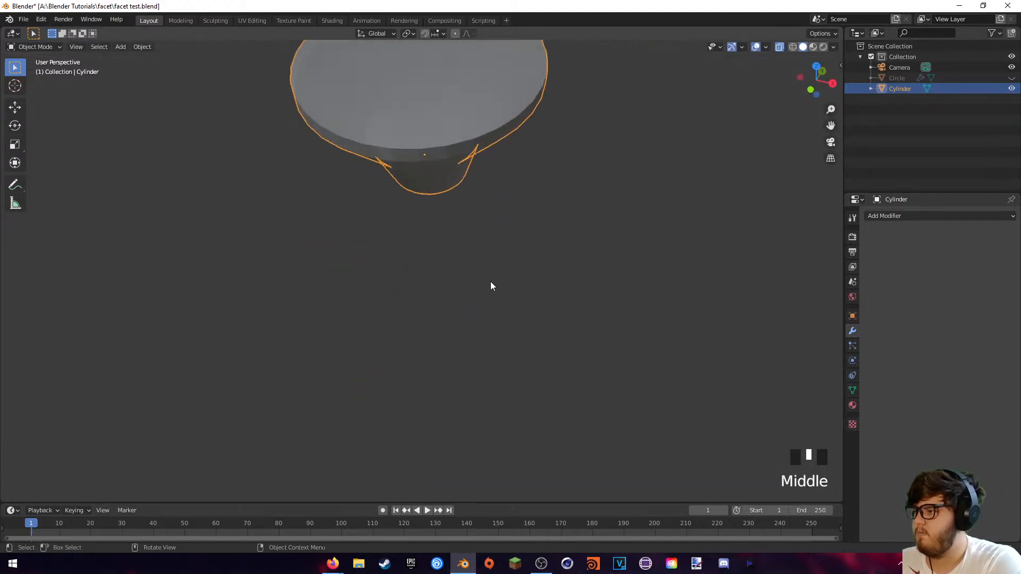
# - In camera view, move the stem's bottom loop down toward the lower edge of the photographed drain hole
pyautogui.press('KP_0')
pyautogui.scroll(-2, 468, 325)
pyautogui.scroll(1, 524, 262)
pyautogui.scroll(-2, 581, 208)
pyautogui.scroll(2, 581, 201)
pyautogui.press('Tab')
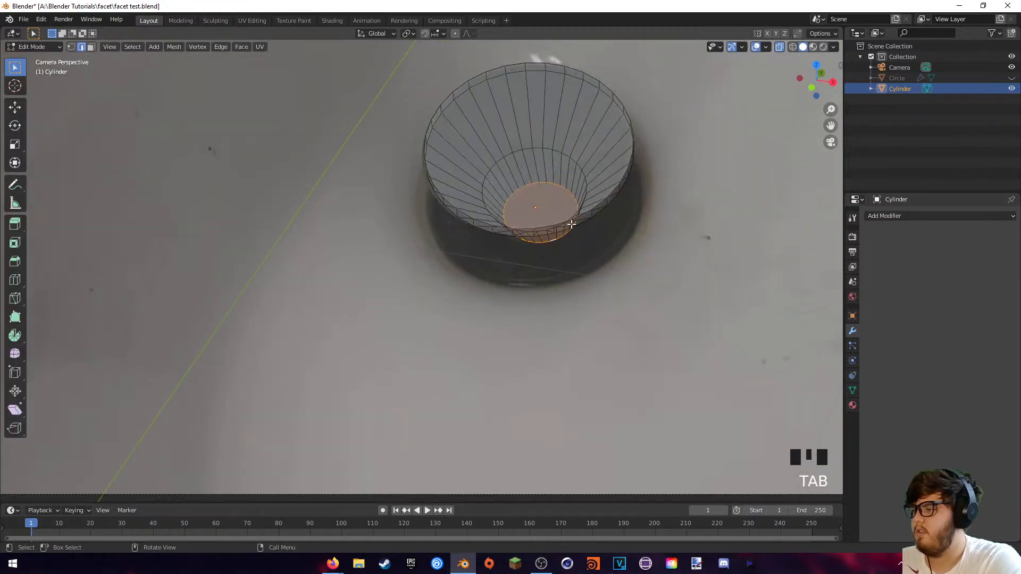
pyautogui.press('g')
pyautogui.click(569, 253)
pyautogui.moveTo(569, 253); pyautogui.dragTo(592, 228, button='middle')
pyautogui.press('Tab')
pyautogui.press('KP_0')
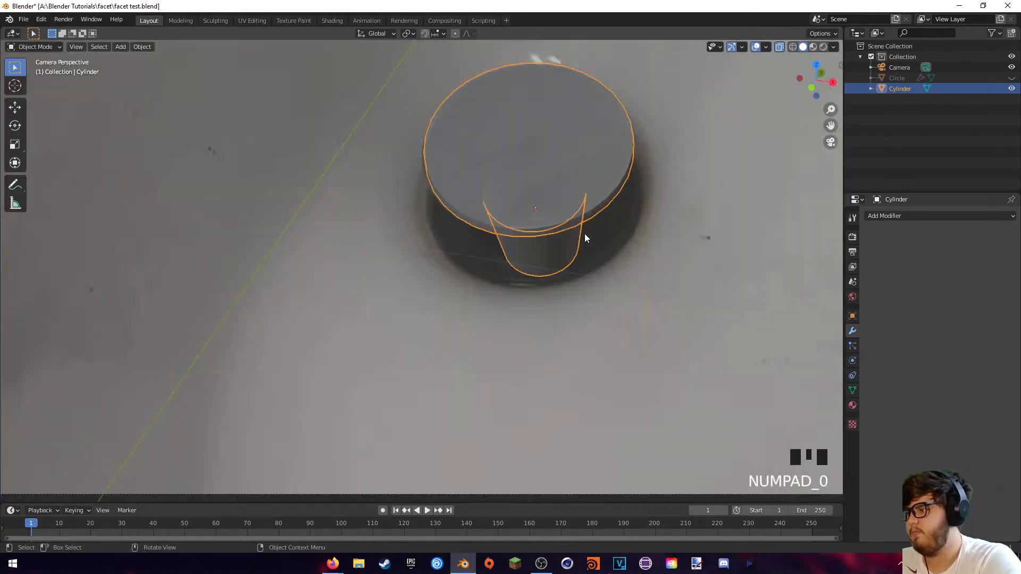
# - Turn off X-ray, deselect the cylinder and compare the modelled stopper with the photographed one
pyautogui.scroll(-2, 585, 234)
pyautogui.click(779, 46)
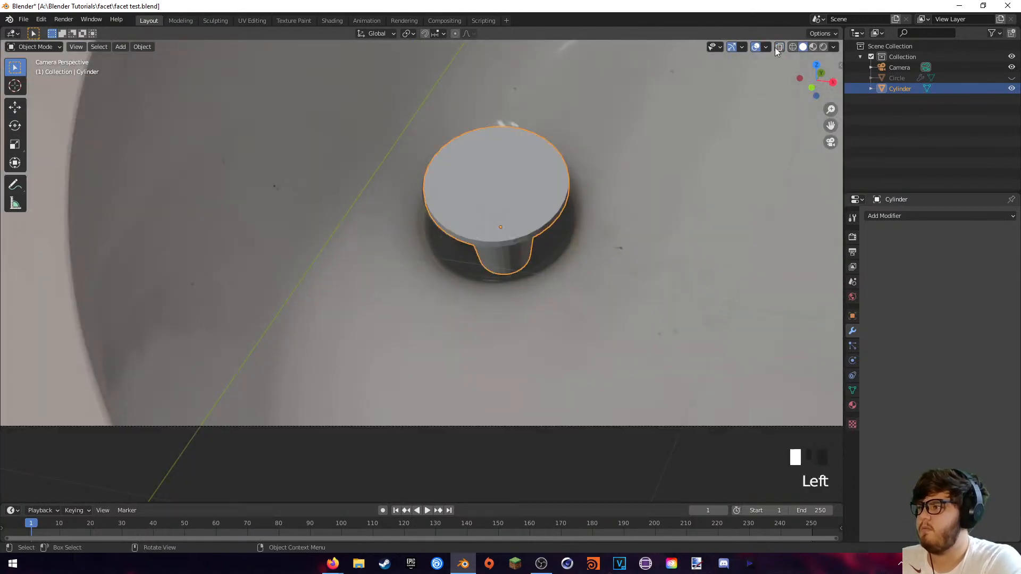
pyautogui.click(612, 198)
pyautogui.scroll(-4, 567, 226)
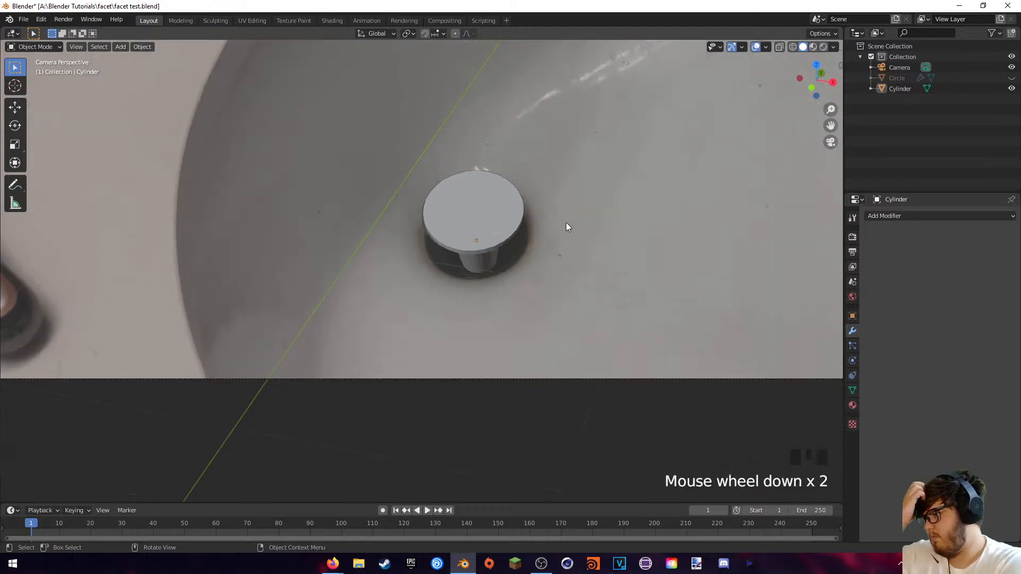
pyautogui.scroll(-4, 528, 230)
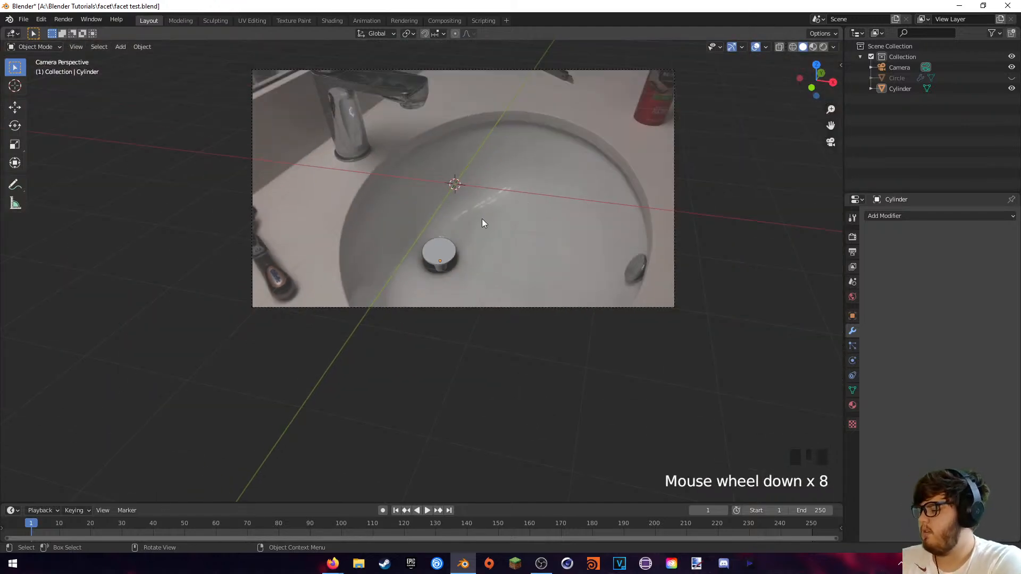
# - Unhide the bowl, select it and turn on X-ray in camera view to reveal the photo through it
pyautogui.hotkey('alt', 'h')
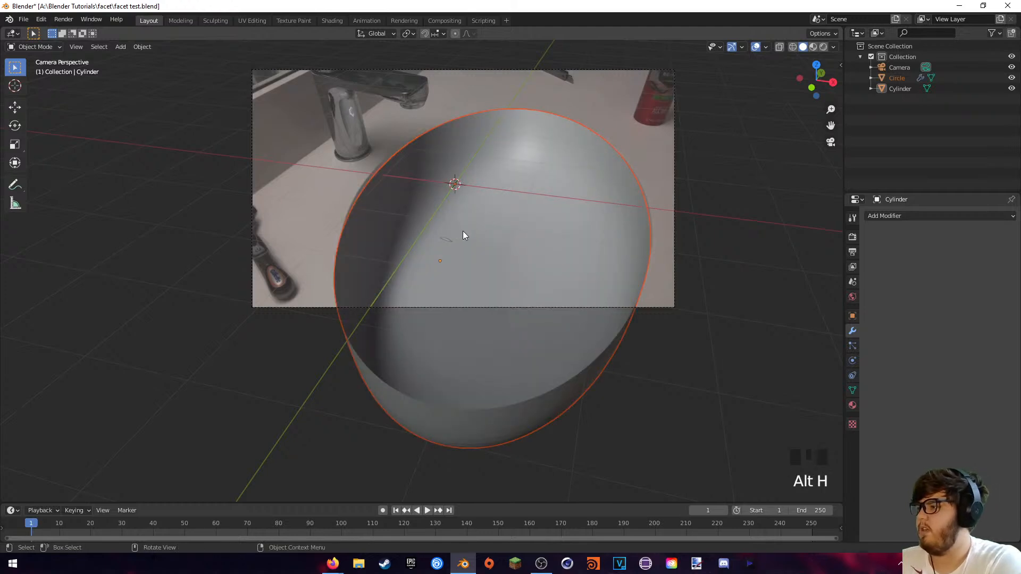
pyautogui.click(450, 240)
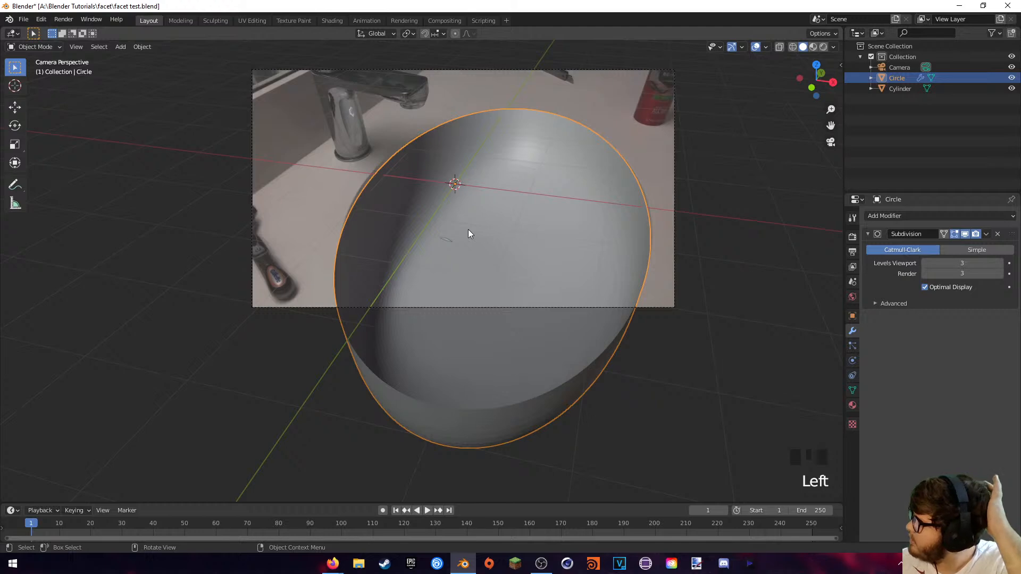
pyautogui.moveTo(480, 233)
pyautogui.mouseDown(button='middle')
pyautogui.moveTo(494, 203)
pyautogui.moveTo(567, 161)
pyautogui.moveTo(464, 242)
pyautogui.mouseUp(button='middle')
pyautogui.click(464, 241)
pyautogui.press('KP_0')
pyautogui.press('z')
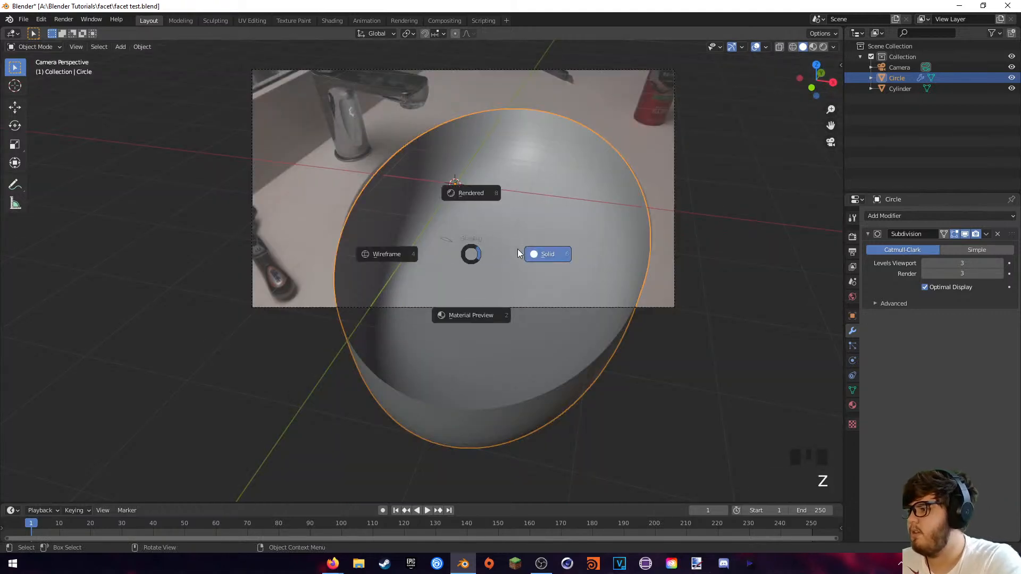
pyautogui.click(782, 47)
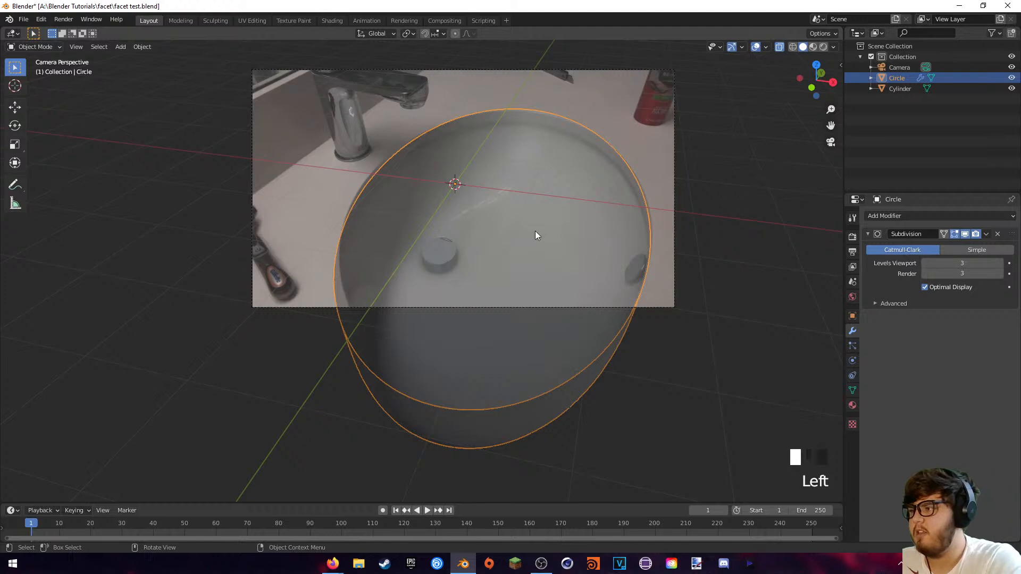
pyautogui.press('g')
pyautogui.press('z')
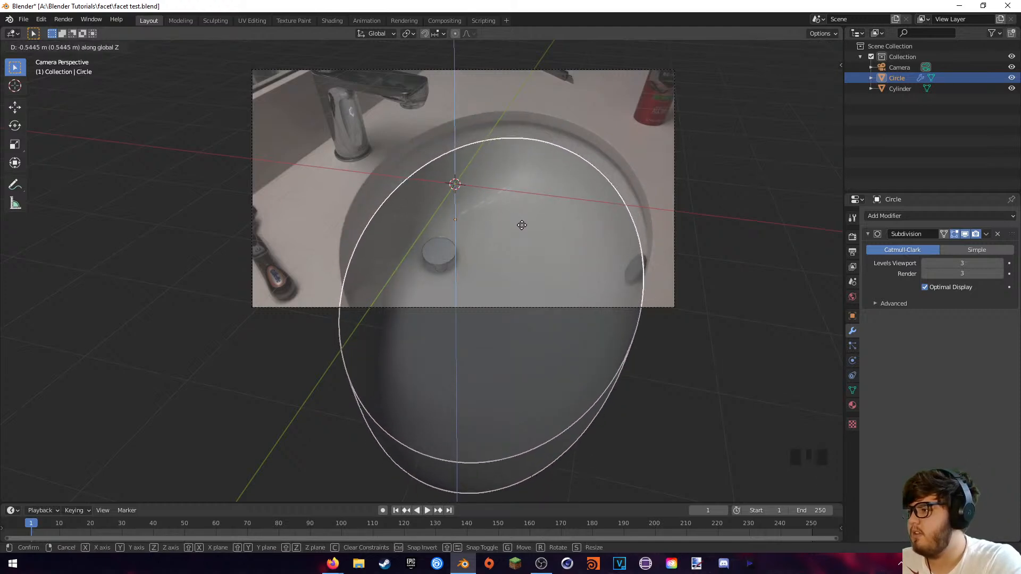
pyautogui.click(524, 193)
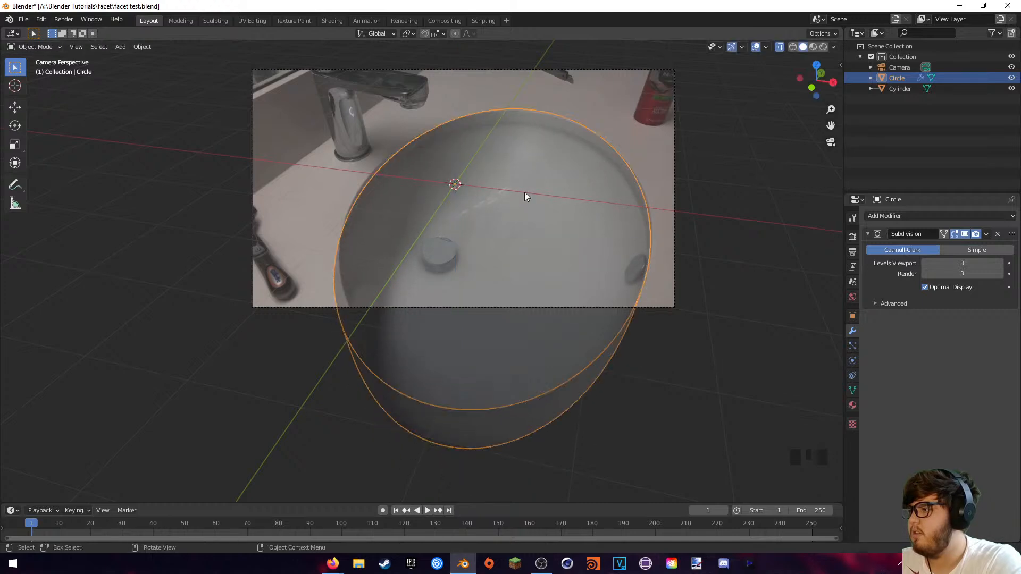
# - Raise the stopper cylinder along Z until it sits above the bowl floor, checking it without X-ray before restoring X-ray
pyautogui.click(448, 237)
pyautogui.press('g')
pyautogui.press('z')
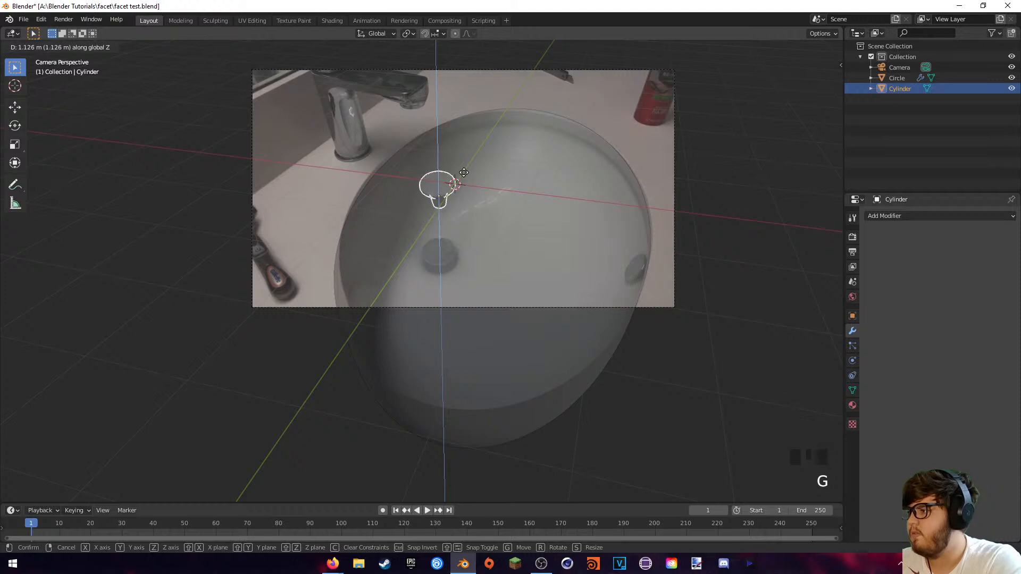
pyautogui.click(464, 193)
pyautogui.click(779, 47)
pyautogui.scroll(4, 563, 176)
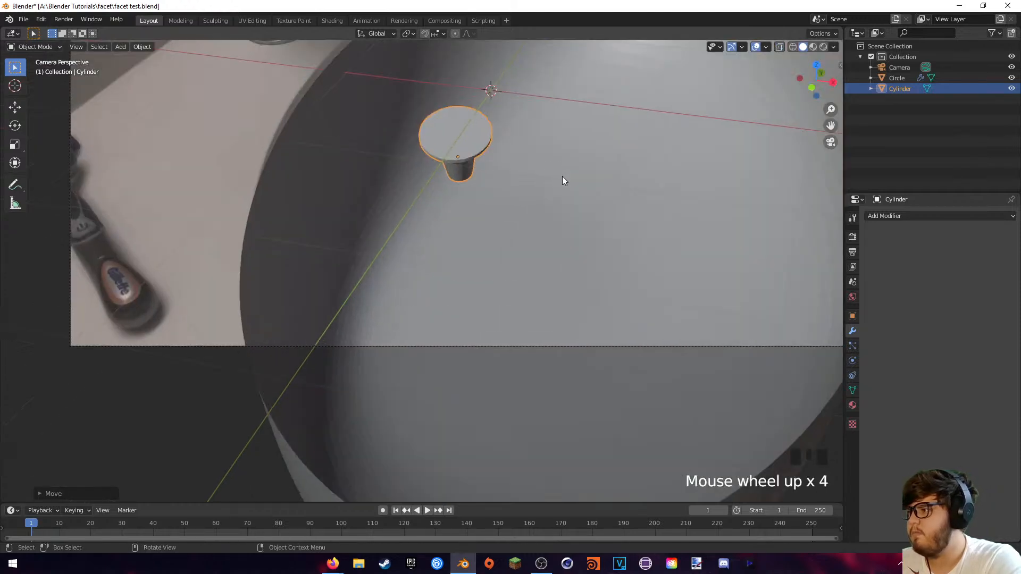
pyautogui.click(779, 47)
pyautogui.press('g')
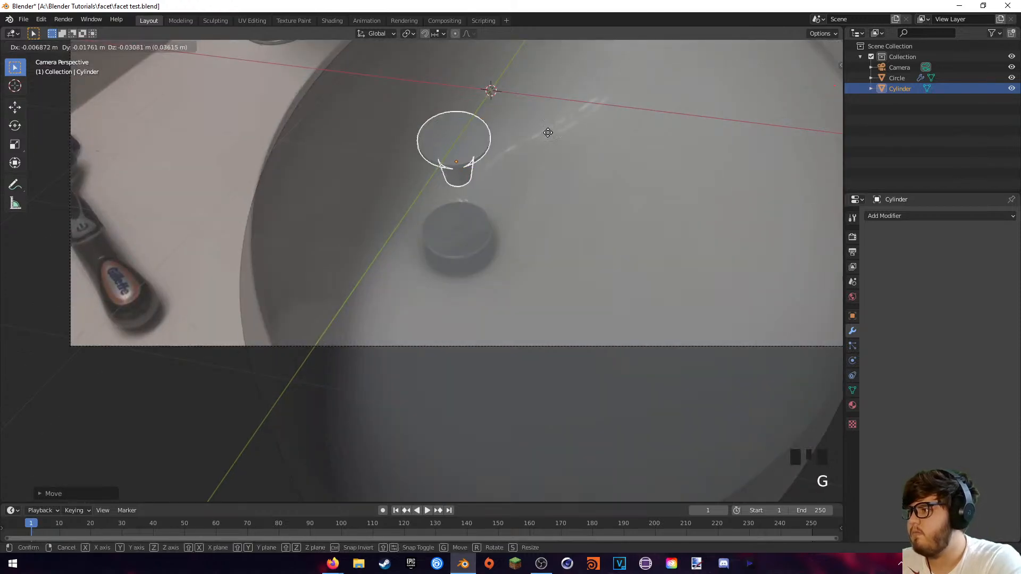
pyautogui.press('z')
pyautogui.rightClick(526, 200)
pyautogui.press('g')
pyautogui.press('z')
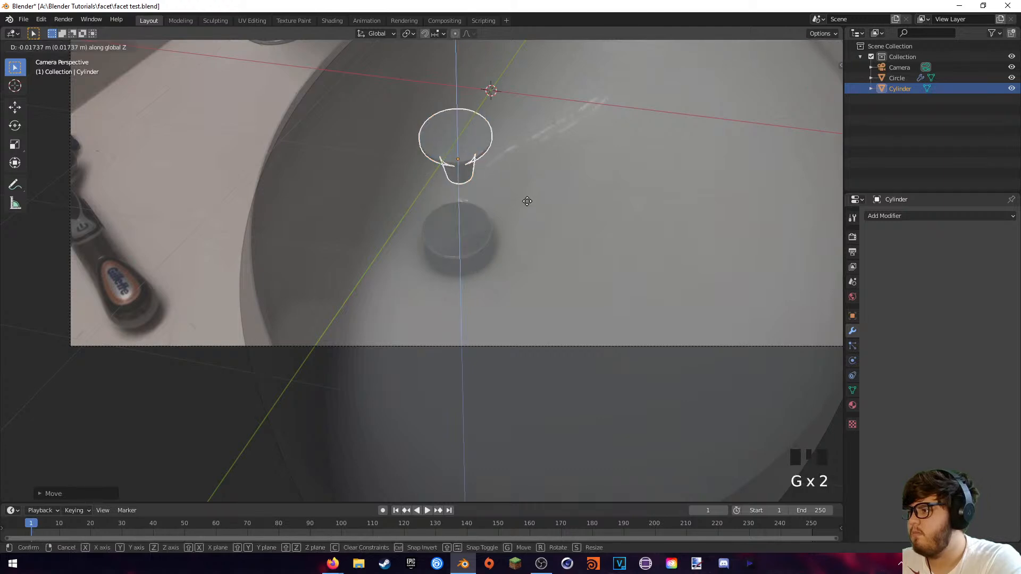
pyautogui.rightClick(538, 240)
# - Slide the cylinder about 0.63 m in the XY plane onto the photographed stopper and scale it down slightly
pyautogui.press('g')
pyautogui.hotkey('shift', 'z')
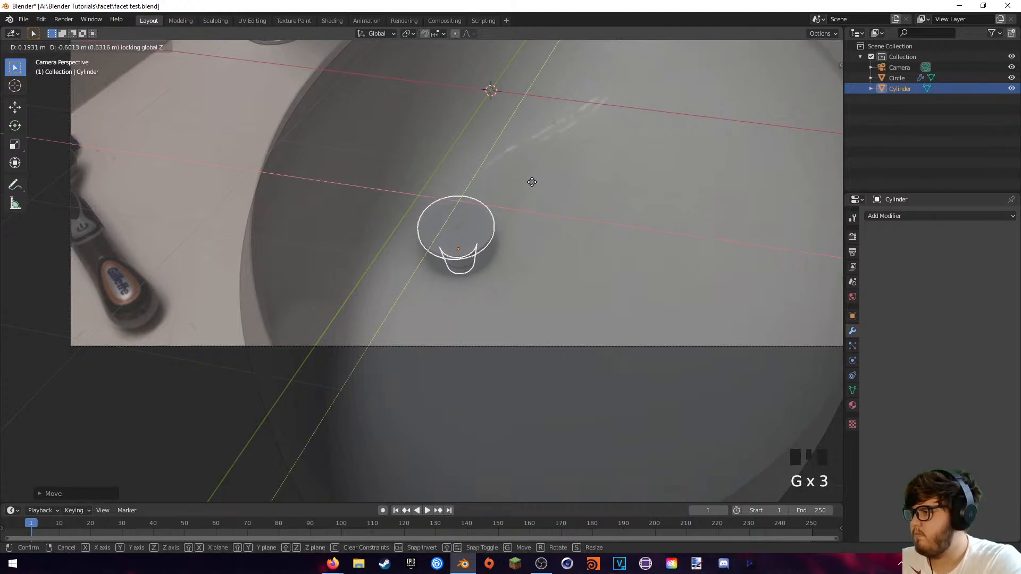
pyautogui.click(533, 183)
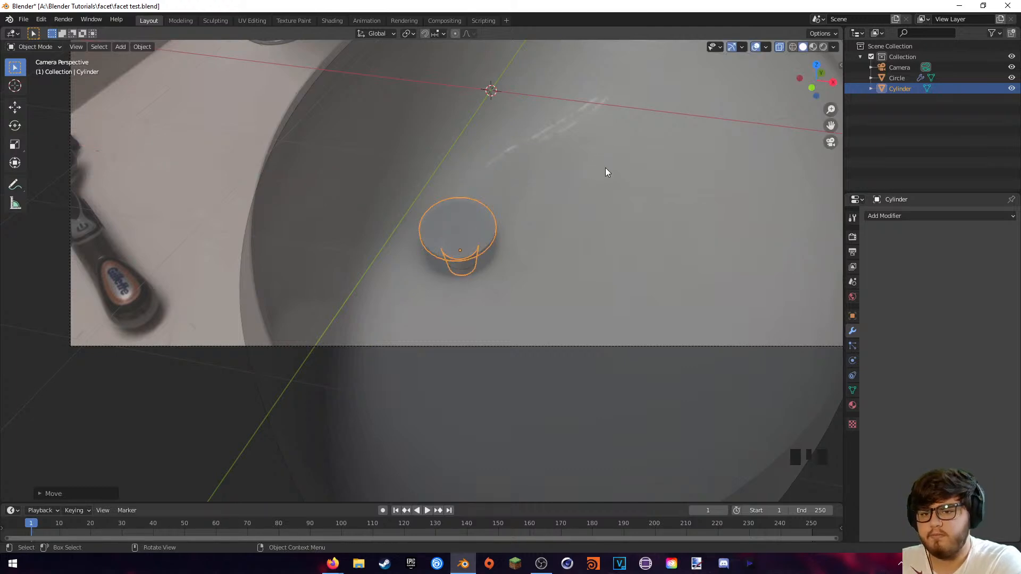
pyautogui.press('s')
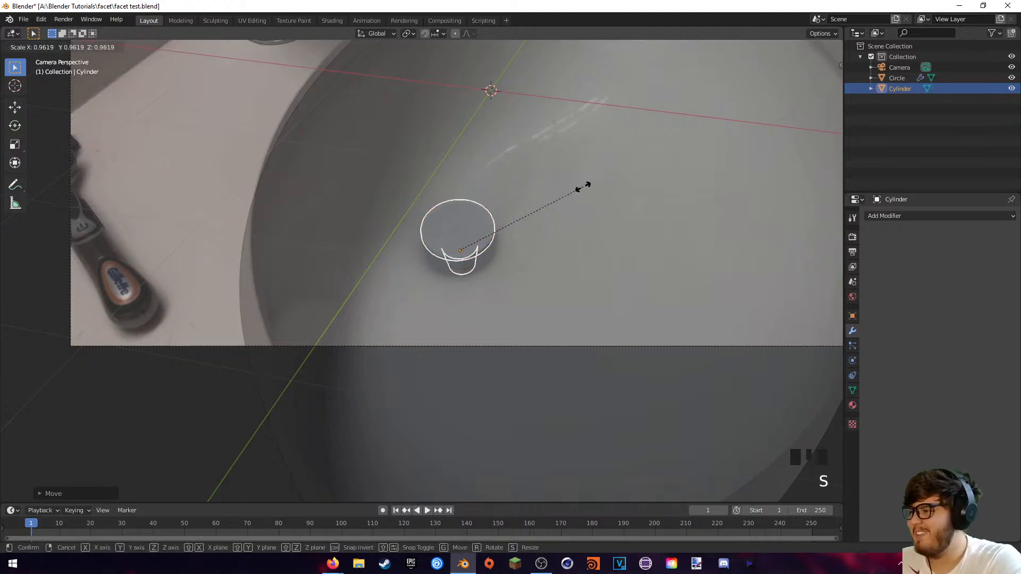
pyautogui.click(581, 201)
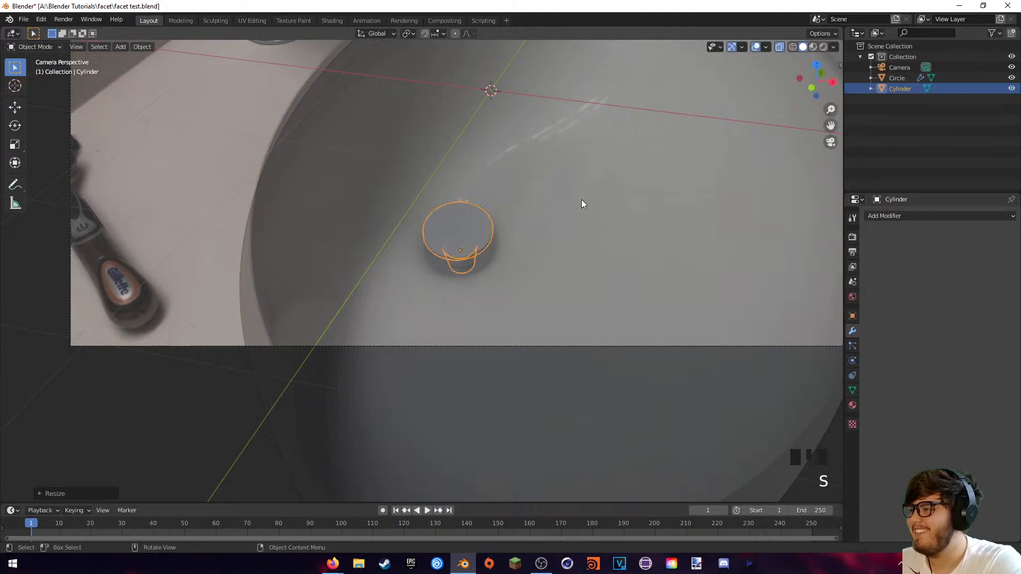
# - Turn off X-ray, view the bowl from the side and lower the stopper slightly along Z toward its floor
pyautogui.scroll(-2, 505, 249)
pyautogui.scroll(3, 510, 248)
pyautogui.press('z')
pyautogui.press('z')
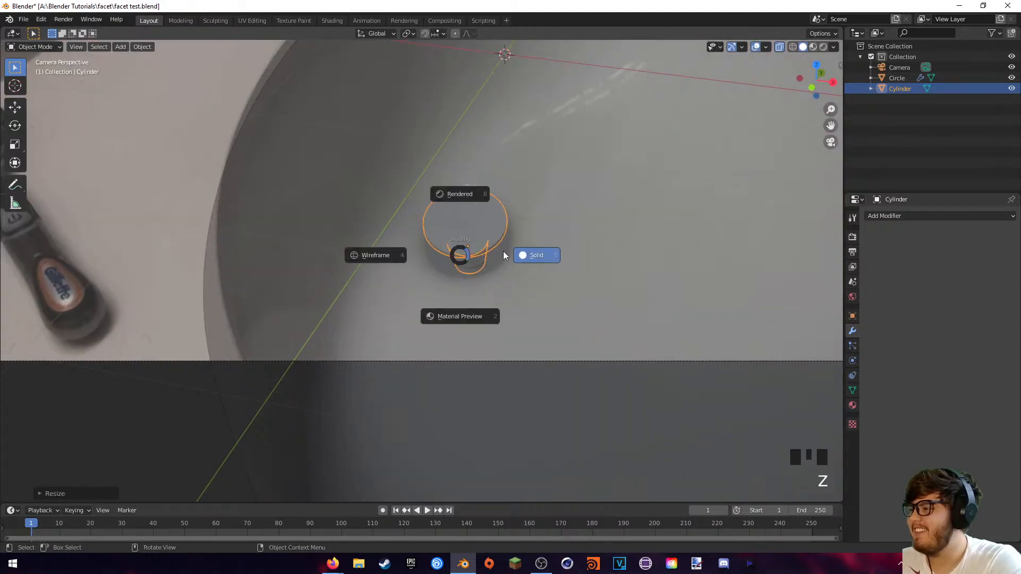
pyautogui.click(599, 241)
pyautogui.click(779, 48)
pyautogui.moveTo(494, 183)
pyautogui.mouseDown(button='middle')
pyautogui.moveTo(483, 193)
pyautogui.moveTo(591, 137)
pyautogui.moveTo(500, 229)
pyautogui.moveTo(387, 226)
pyautogui.moveTo(258, 202)
pyautogui.moveTo(431, 225)
pyautogui.moveTo(486, 191)
pyautogui.moveTo(462, 212)
pyautogui.moveTo(330, 212)
pyautogui.moveTo(285, 198)
pyautogui.mouseUp(button='middle')
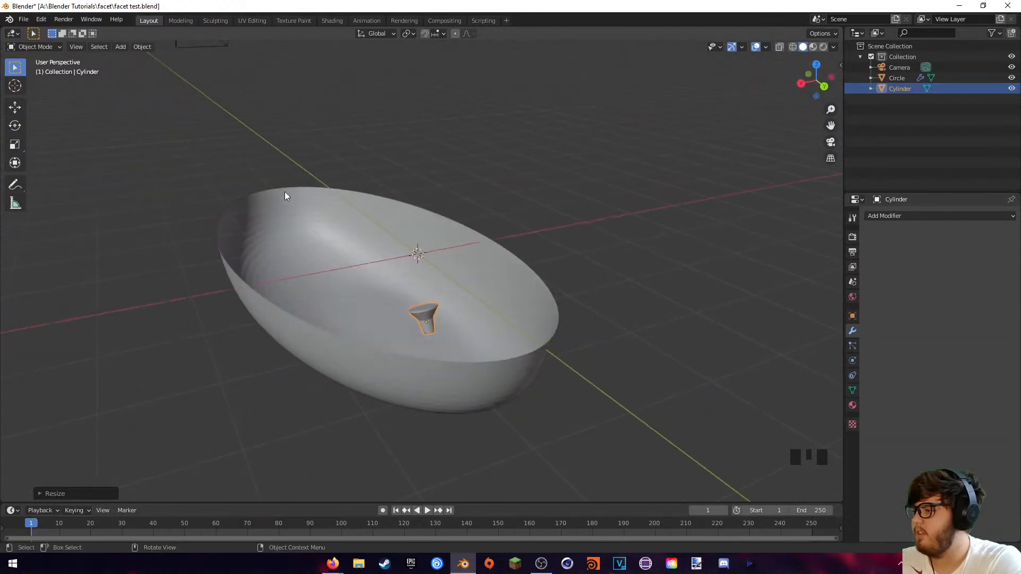
pyautogui.press('g')
pyautogui.press('z')
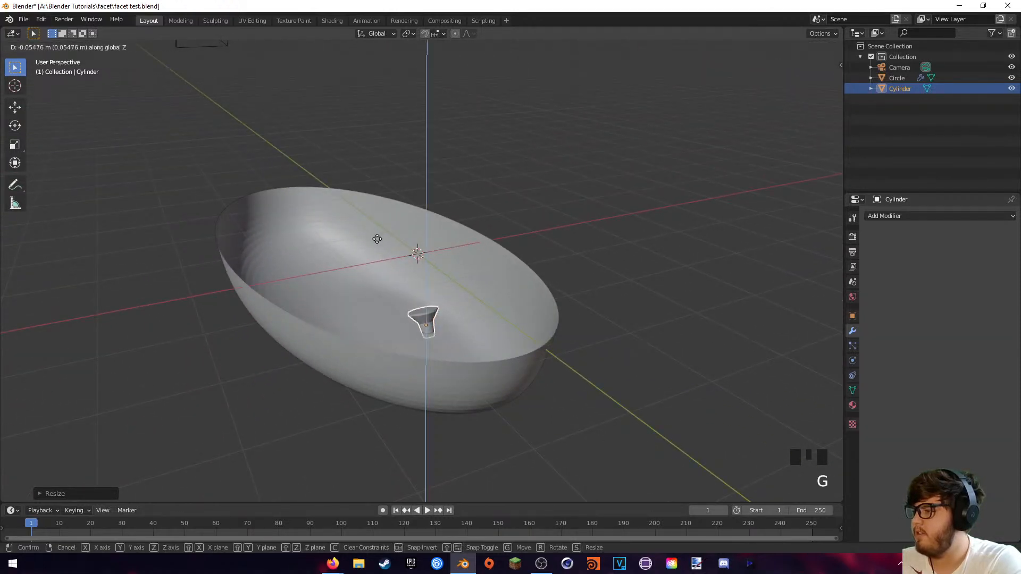
pyautogui.click(385, 238)
# - In wireframe camera view, slide the cylinder about 0.09 m in the XY plane to realign its cap with the stopper
pyautogui.press('KP_0')
pyautogui.press('z')
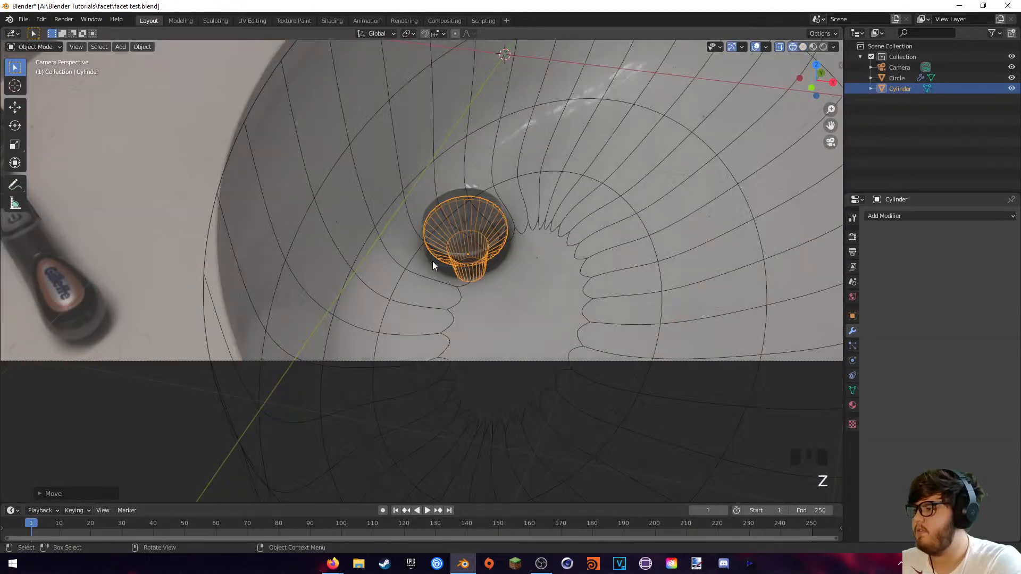
pyautogui.scroll(3, 476, 256)
pyautogui.moveTo(475, 256)
pyautogui.keyDown('shift'); pyautogui.mouseDown(button='middle')
pyautogui.moveTo(593, 211)
pyautogui.moveTo(565, 305)
pyautogui.mouseUp(button='middle'); pyautogui.keyUp('shift')
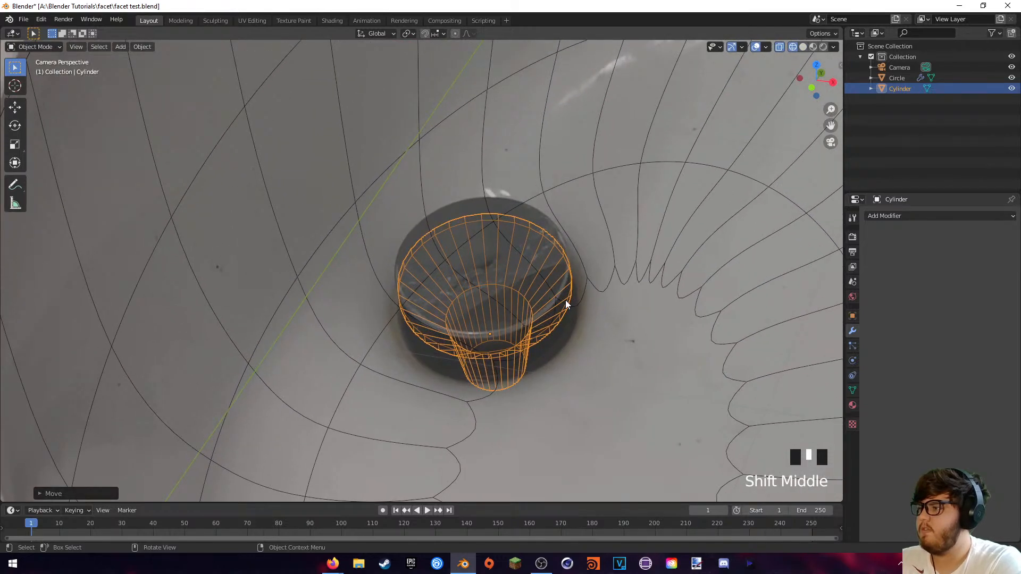
pyautogui.press('h')
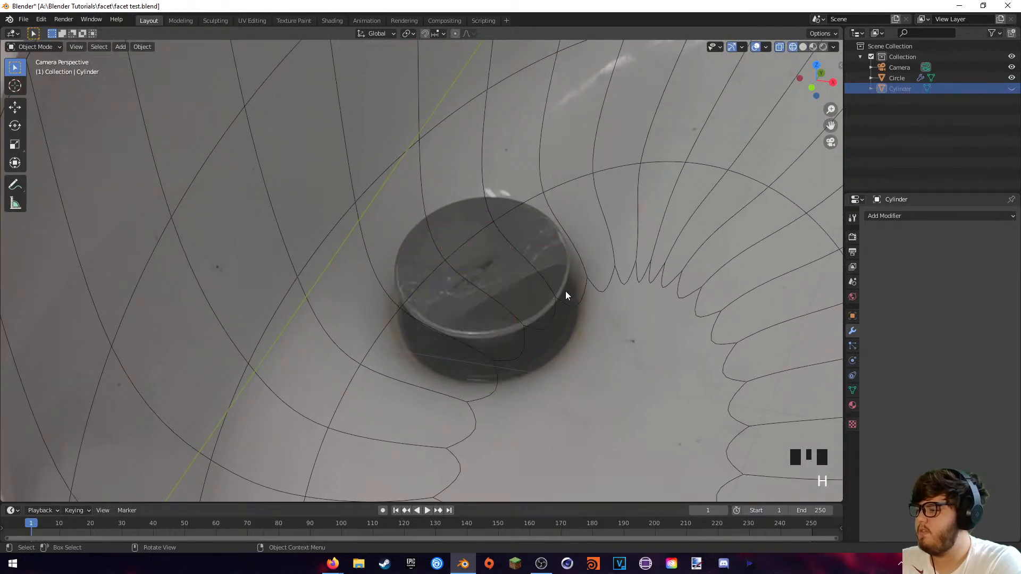
pyautogui.hotkey('ctrl', 'z')
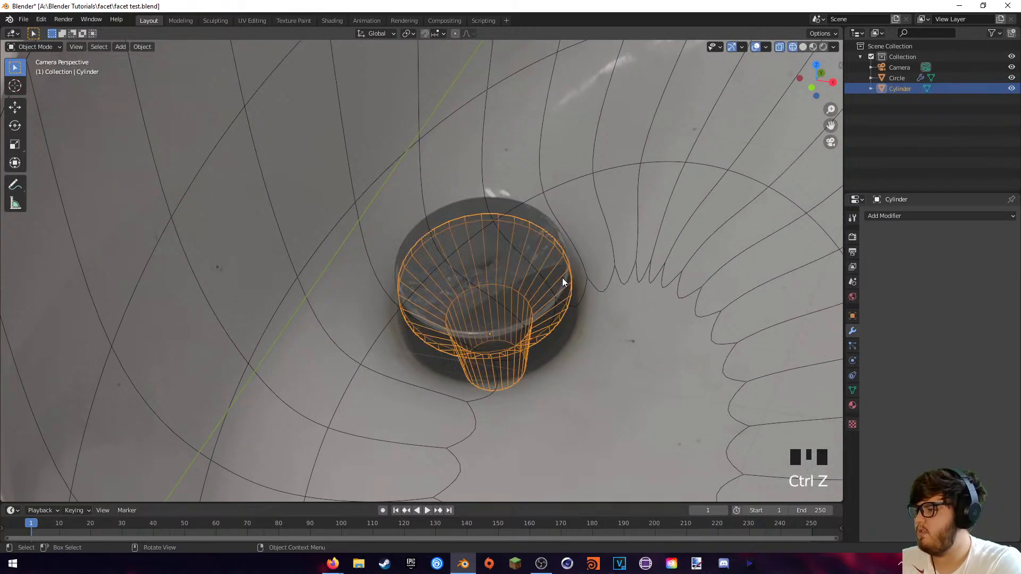
pyautogui.press('g')
pyautogui.hotkey('shift', 'z')
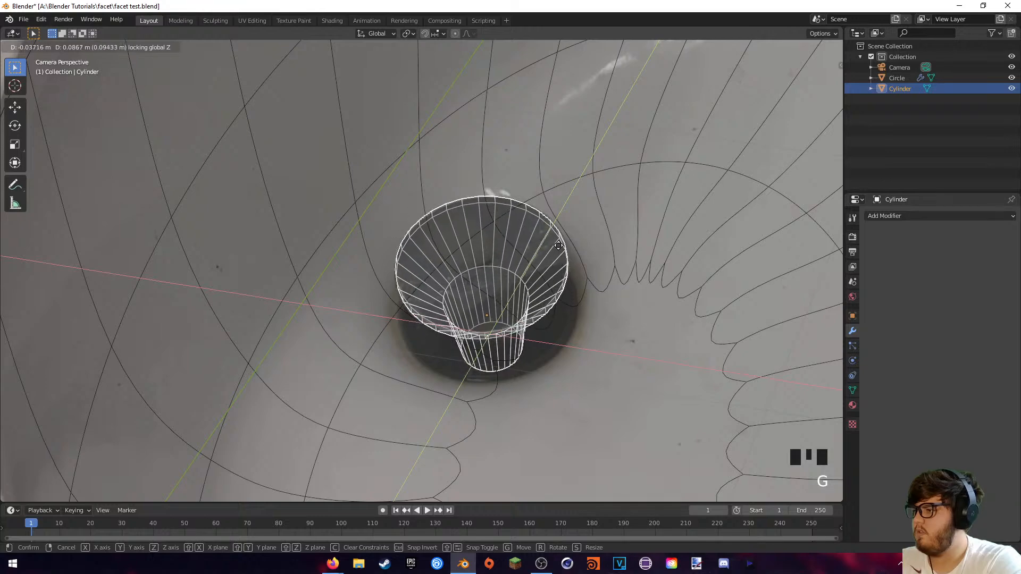
pyautogui.click(558, 244)
# - Examine how the stopper sits in the bowl in solid shading and how it lines up with the photo
pyautogui.moveTo(558, 244)
pyautogui.mouseDown(button='middle')
pyautogui.moveTo(588, 244)
pyautogui.moveTo(579, 249)
pyautogui.mouseUp(button='middle')
pyautogui.scroll(2, 578, 249)
pyautogui.press('KP_0')
pyautogui.press('z')
pyautogui.click(659, 246)
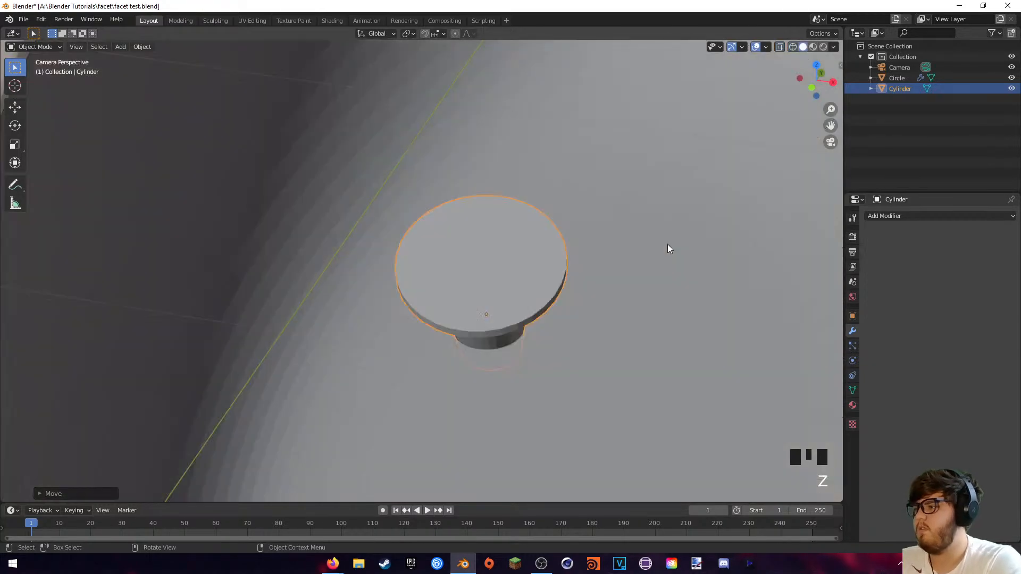
pyautogui.press('z')
pyautogui.click(570, 247)
pyautogui.press('z')
pyautogui.click(641, 248)
pyautogui.scroll(-5, 628, 253)
pyautogui.scroll(1, 613, 258)
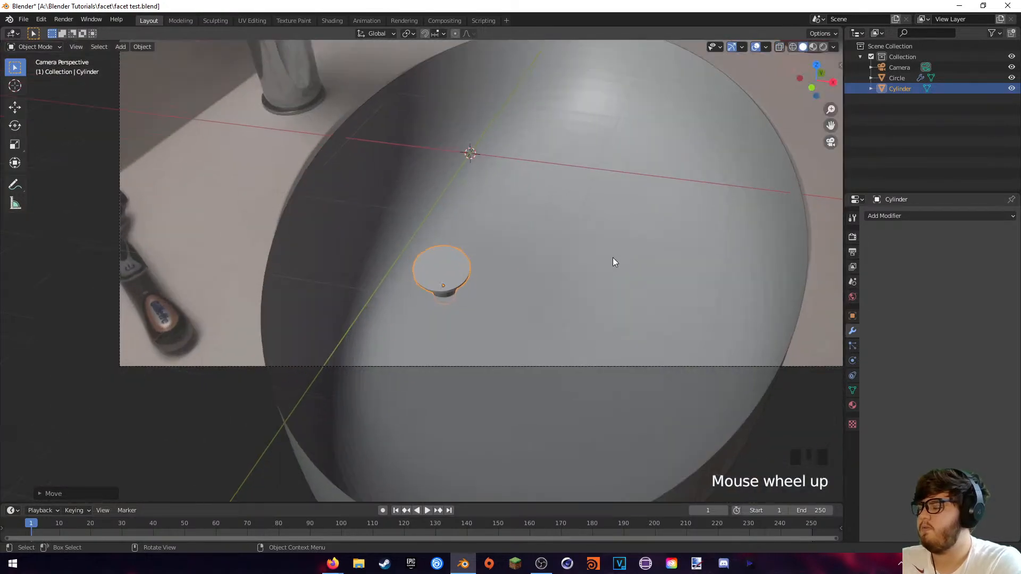
pyautogui.scroll(-3, 612, 258)
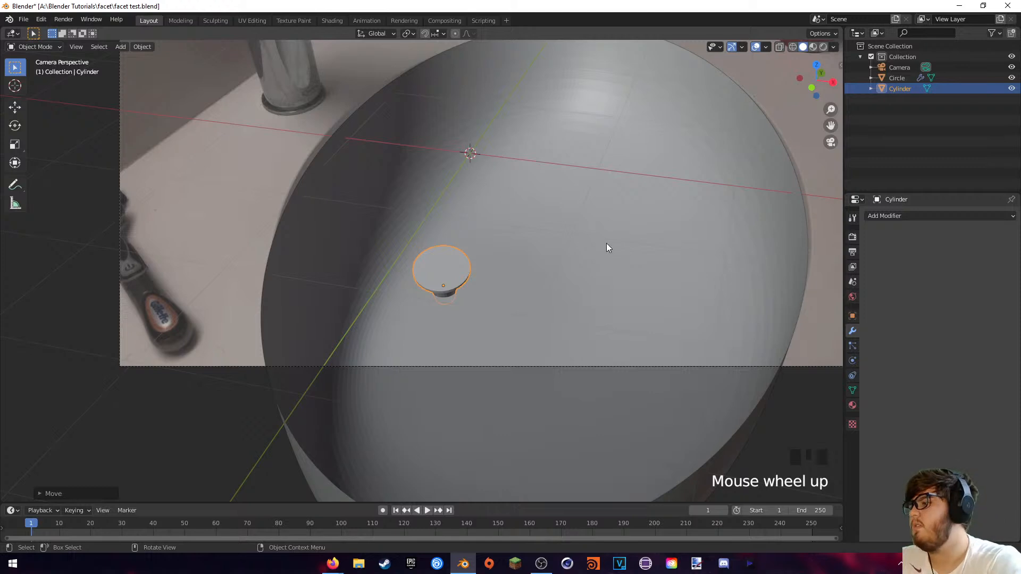
# - Add a new mesh cylinder at the 3D cursor
pyautogui.hotkey('shift', 'a')
pyautogui.moveTo(438, 157)
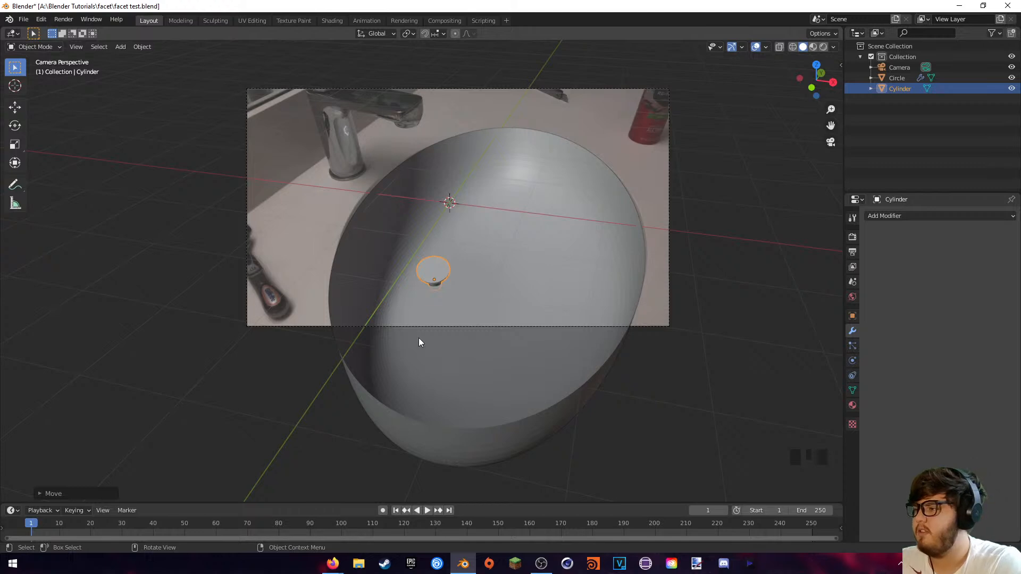
pyautogui.hotkey('shift', 'a')
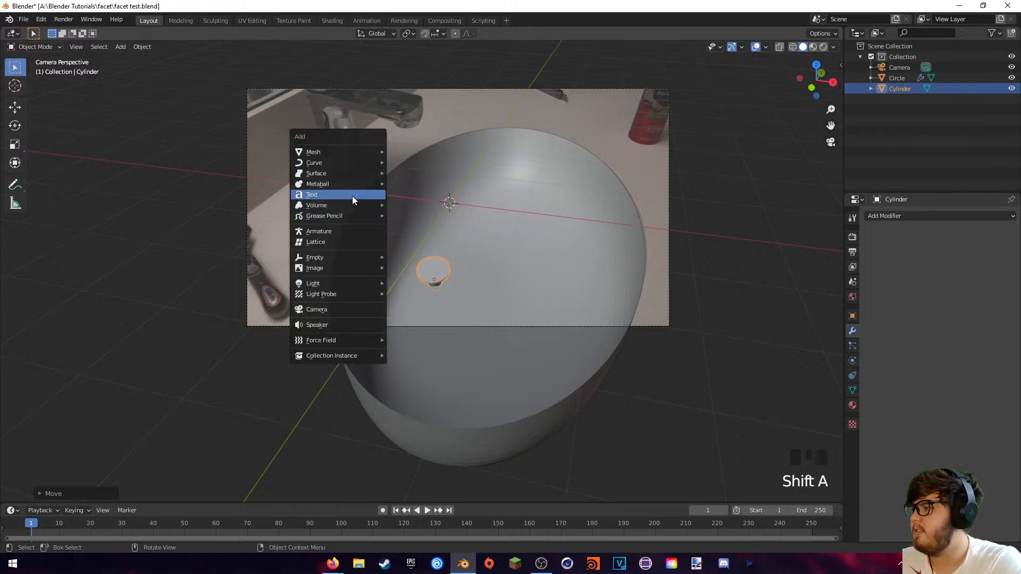
pyautogui.moveTo(331, 160)
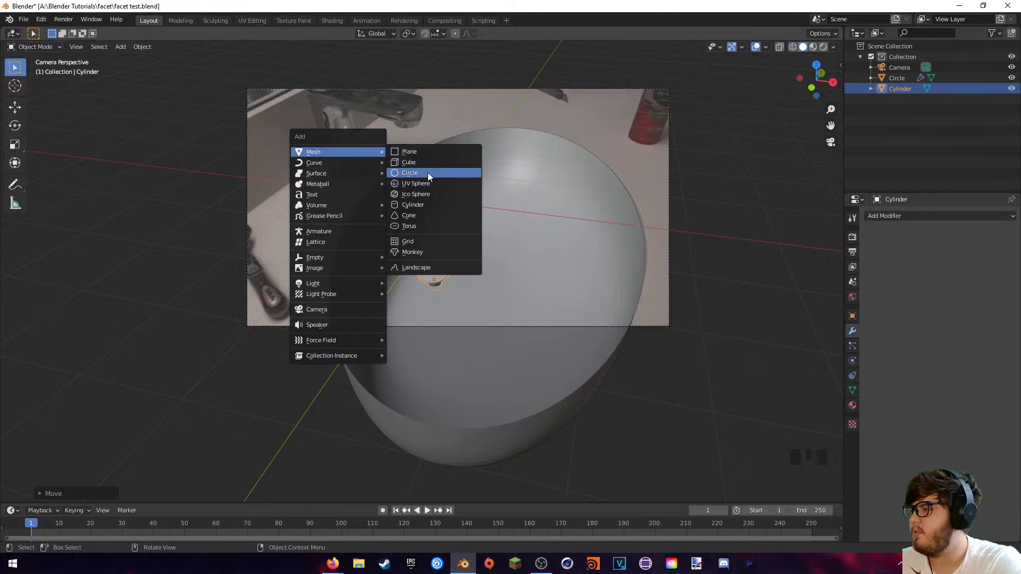
pyautogui.click(414, 206)
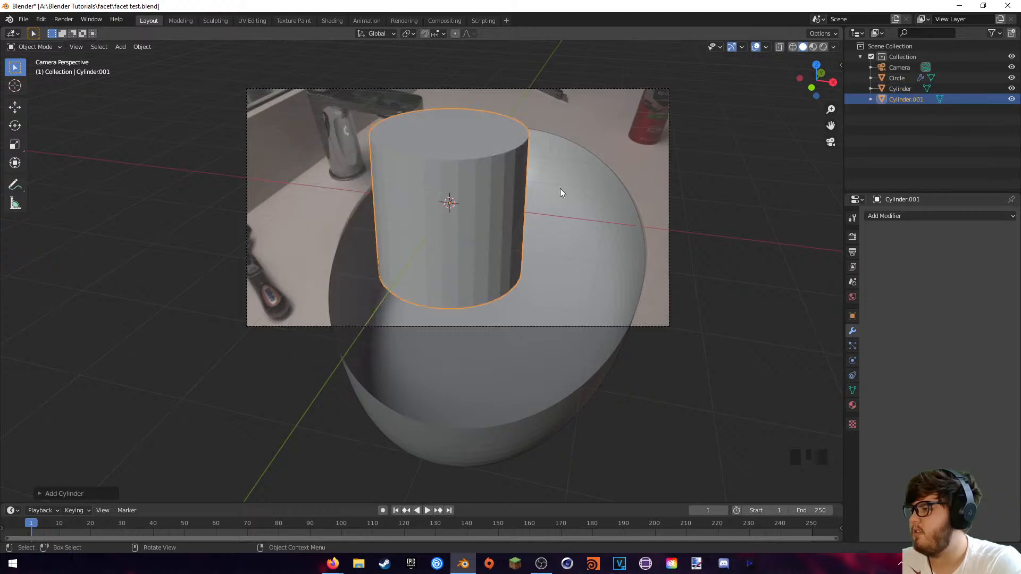
# - Shrink the new cylinder and move it up above the bowl's rim, close to the faucet spout
pyautogui.press('s')
pyautogui.click(496, 215)
pyautogui.press('g')
pyautogui.press('z')
pyautogui.click(502, 152)
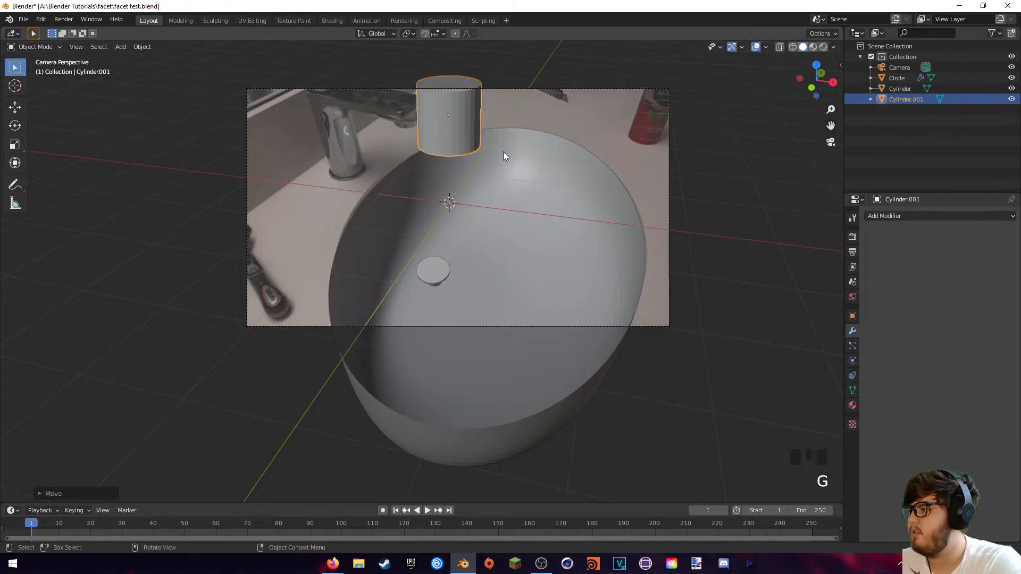
pyautogui.moveTo(502, 152); pyautogui.dragTo(535, 237, button='middle')
pyautogui.press('g')
pyautogui.click(471, 242)
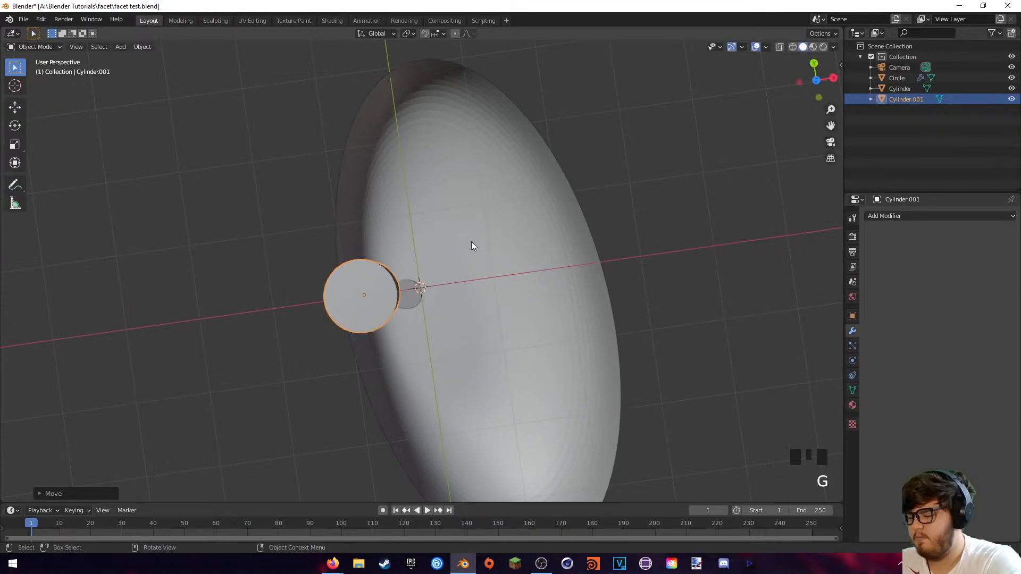
pyautogui.press('KP_0')
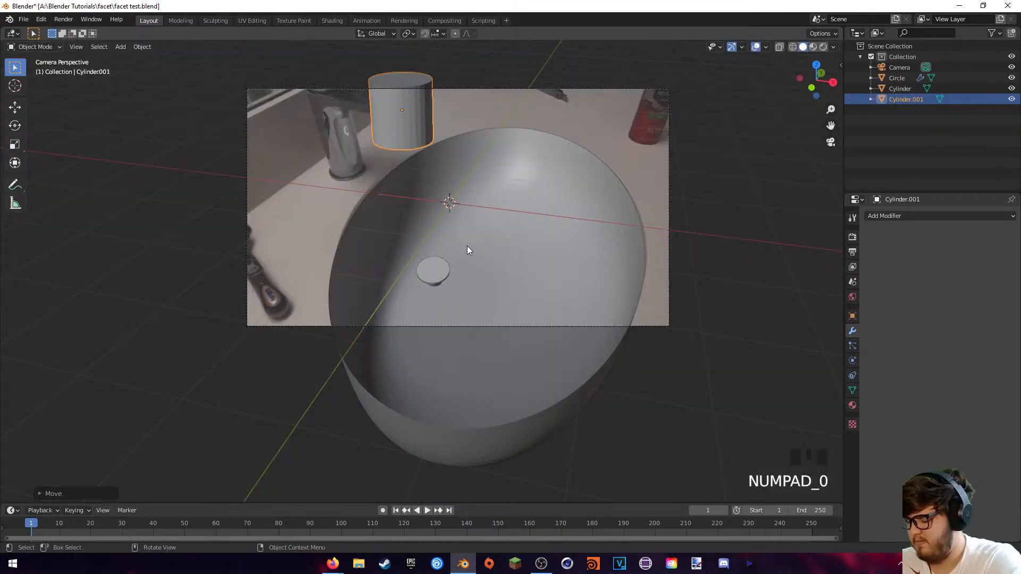
# - Flatten the cylinder along Z and scale it down uniformly to about the width of the faucet's outlet
pyautogui.press('s')
pyautogui.press('z')
pyautogui.click(406, 106)
pyautogui.scroll(4, 465, 117)
pyautogui.keyDown('shift'); pyautogui.moveTo(450, 130); pyautogui.dragTo(485, 407, button='middle'); pyautogui.keyUp('shift')
pyautogui.press('s')
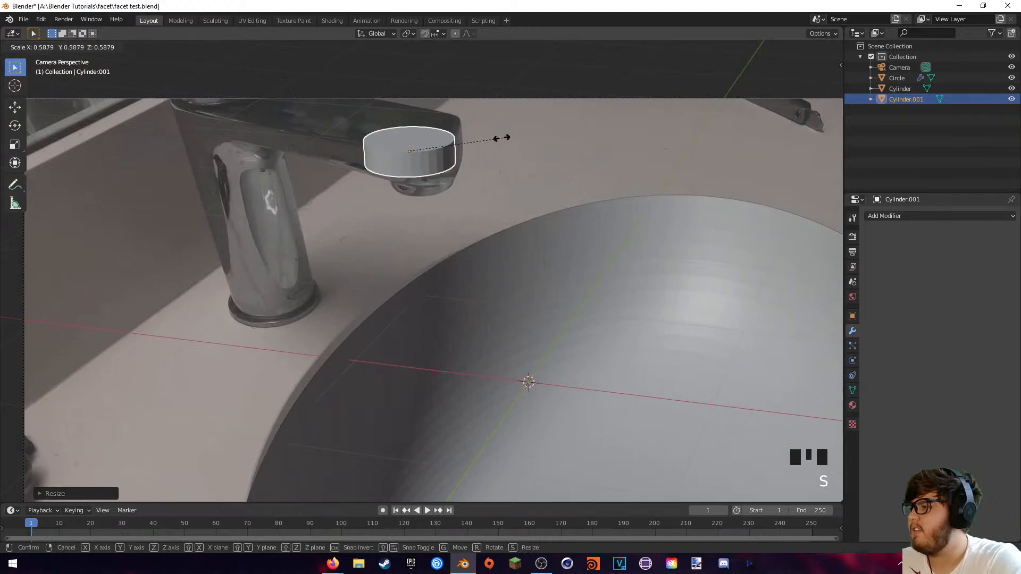
pyautogui.click(492, 139)
# - Fine-tune the flattened cylinder's position and size near the faucet's outlet and save the file
pyautogui.press('g')
pyautogui.click(506, 176)
pyautogui.press('s')
pyautogui.click(508, 168)
pyautogui.press('s')
pyautogui.rightClick(504, 176)
pyautogui.moveTo(503, 175); pyautogui.dragTo(404, 182, button='middle')
pyautogui.hotkey('ctrl', 's')
pyautogui.click(519, 169)
# - In camera view, raise the flat cylinder about 0.08 m along Z and slide it about 0.02 m in the XY plane to fit the spout outlet
pyautogui.click(376, 188)
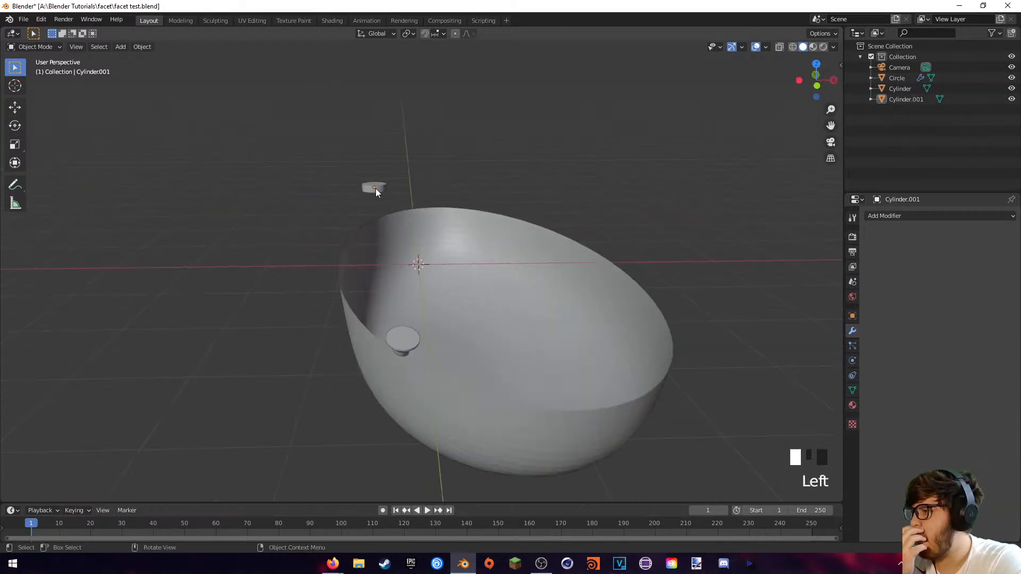
pyautogui.press('KP_0')
pyautogui.scroll(3, 400, 193)
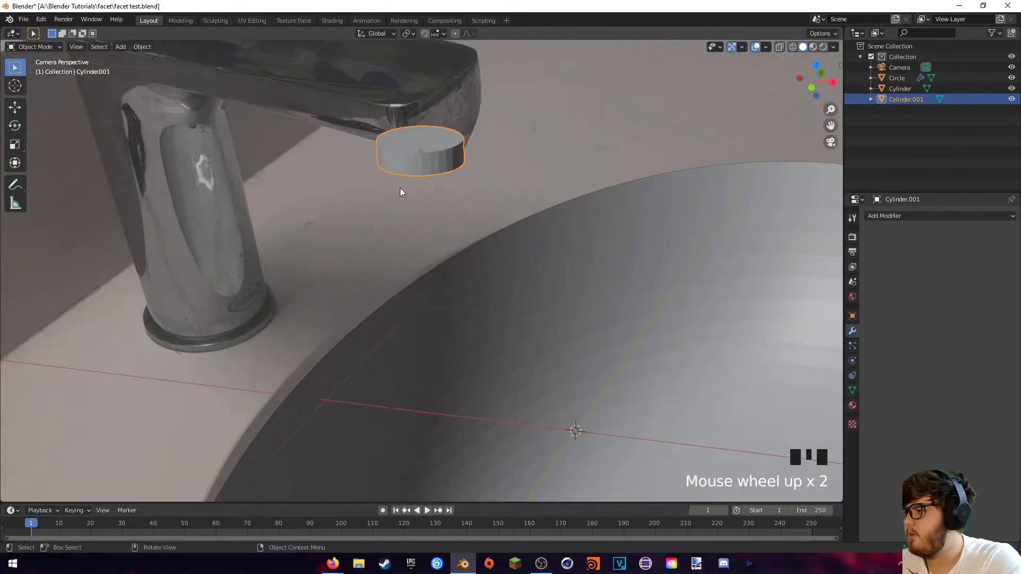
pyautogui.press('g')
pyautogui.press('z')
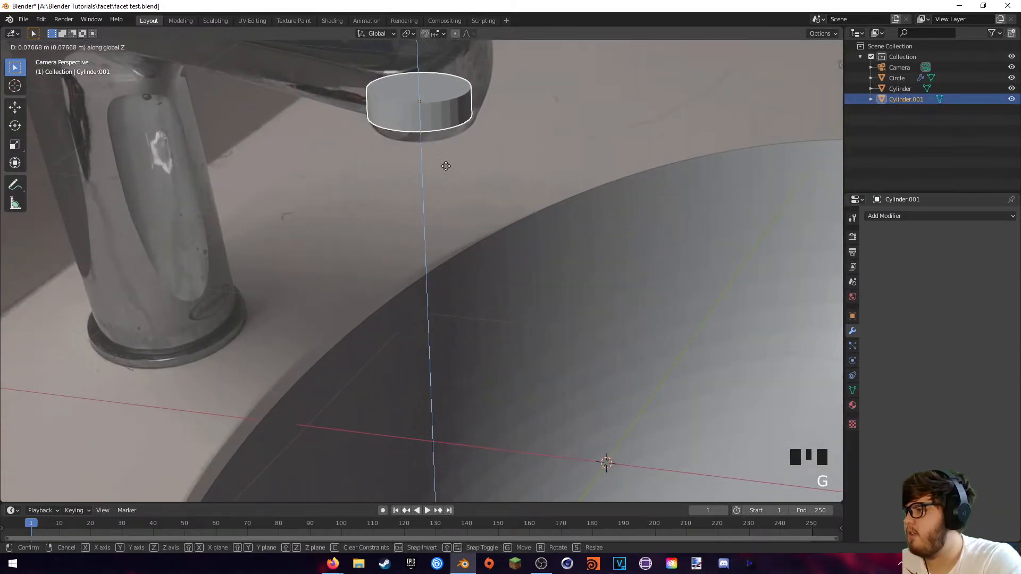
pyautogui.click(451, 163)
pyautogui.press('g')
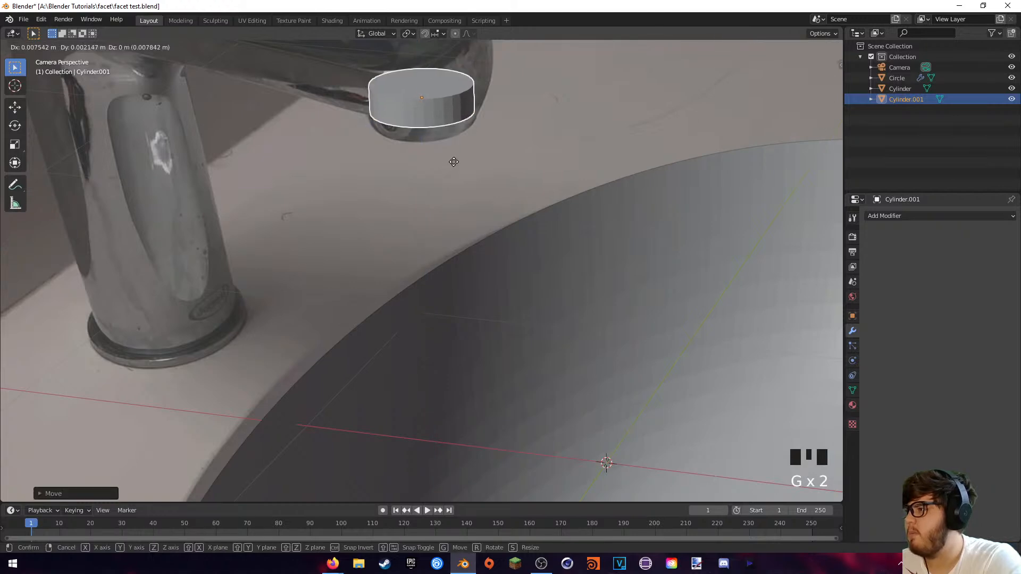
pyautogui.hotkey('shift', 'z')
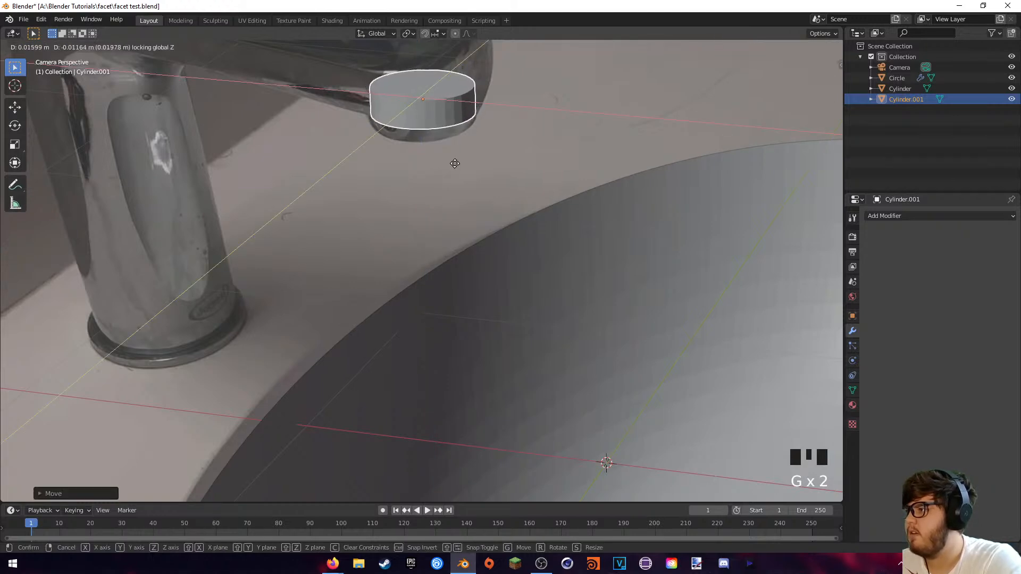
pyautogui.click(455, 163)
pyautogui.scroll(-2, 457, 170)
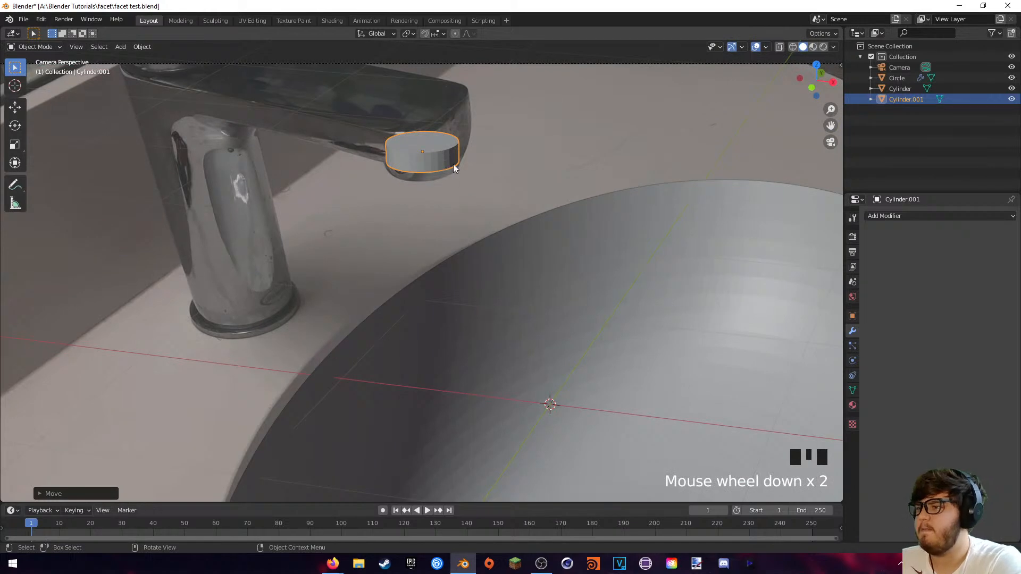
# - Rename the object Cylinder.001 as water_source
pyautogui.doubleClick(906, 99)
pyautogui.click(914, 99)
pyautogui.write('water_source')
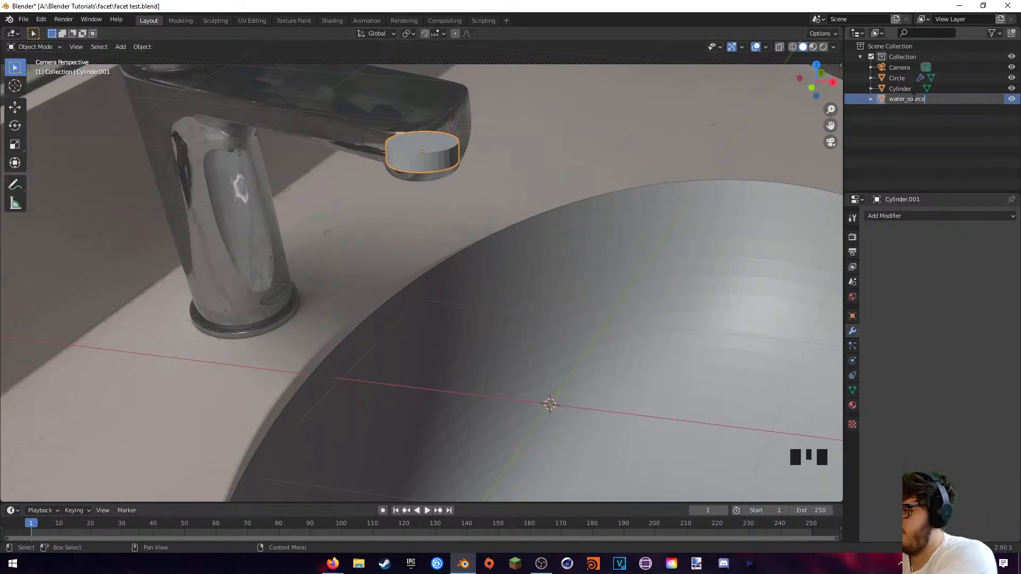
pyautogui.press('Return')
# - Rename the stopper object Cylinder as Drain
pyautogui.click(909, 90)
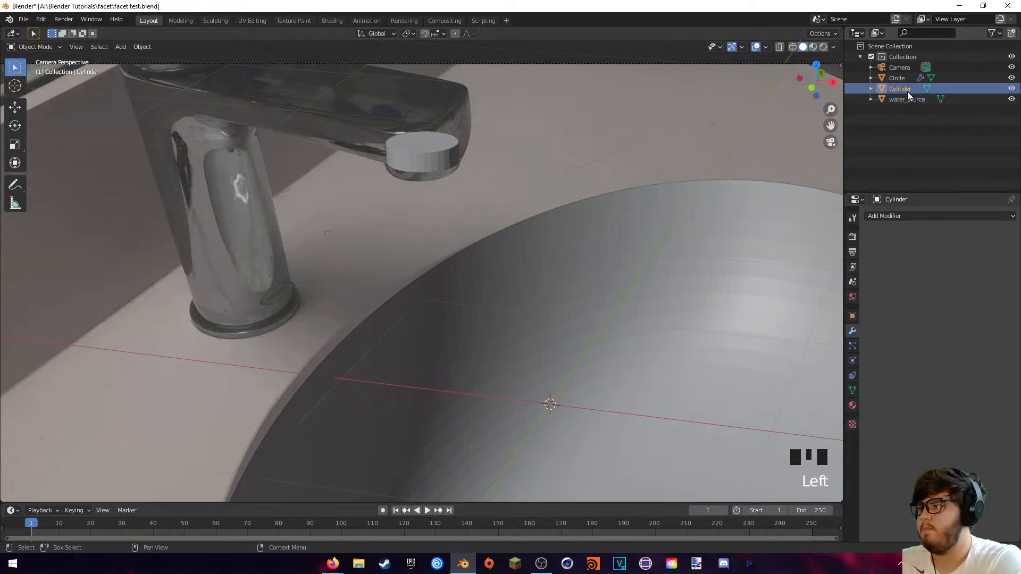
pyautogui.scroll(-2, 669, 234)
pyautogui.doubleClick(899, 89)
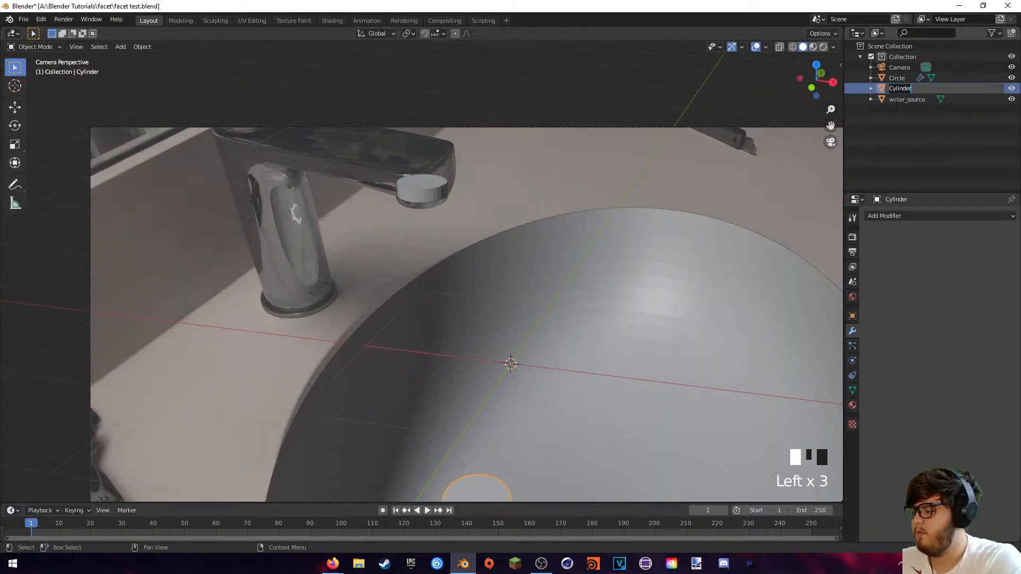
pyautogui.write('Drain')
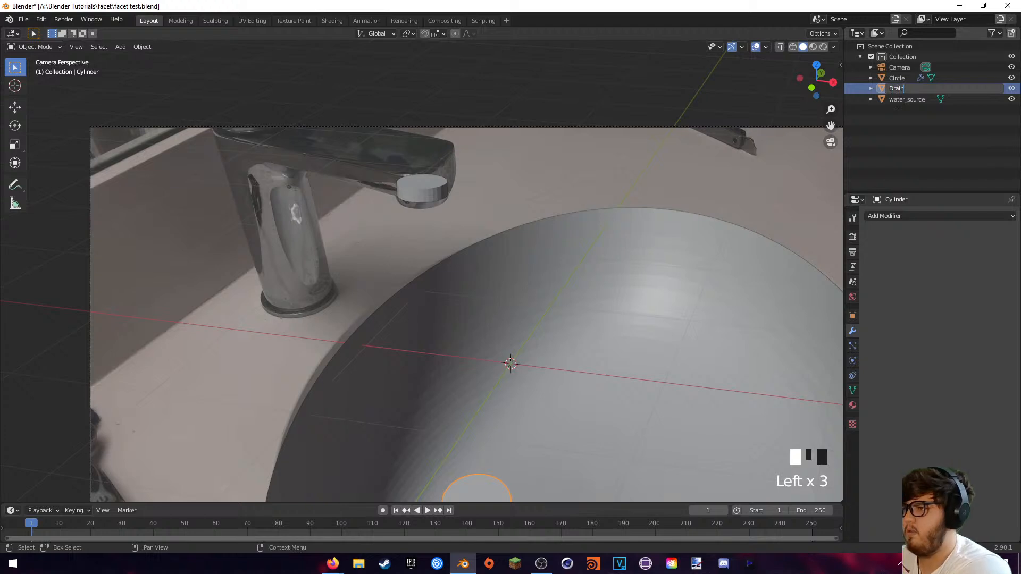
pyautogui.press('Return')
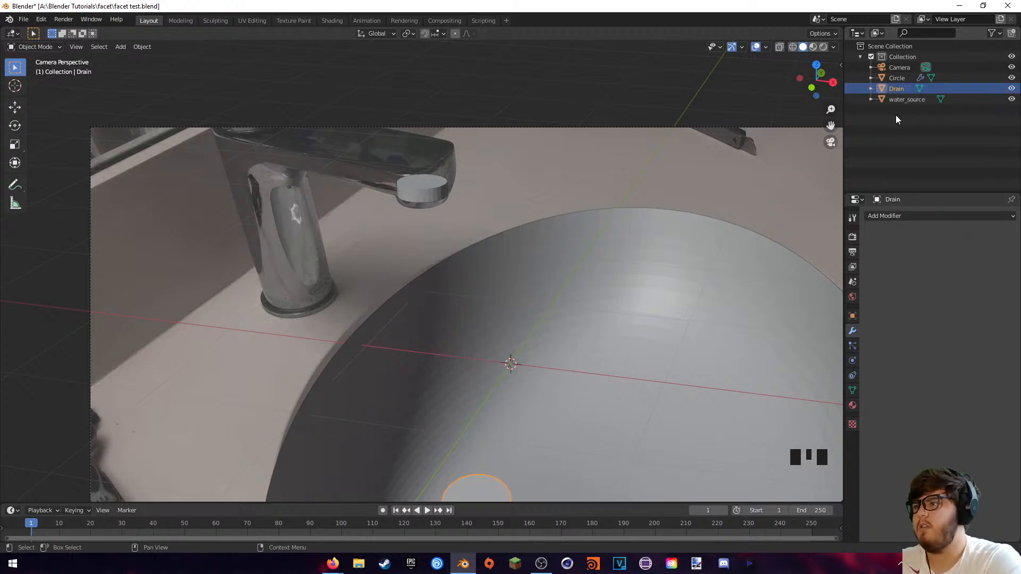
# - Rename the bowl object Circle as Sink
pyautogui.scroll(-3, 592, 301)
pyautogui.scroll(1, 590, 298)
pyautogui.click(588, 292)
pyautogui.doubleClick(897, 77)
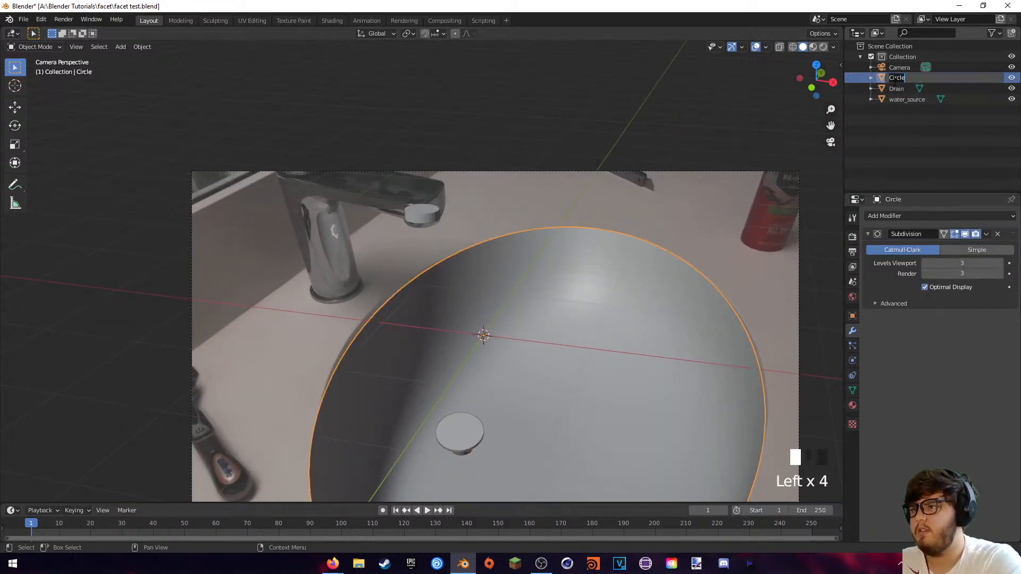
pyautogui.hotkey('ctrl', 'a')
pyautogui.write('Sink')
pyautogui.press('Return')
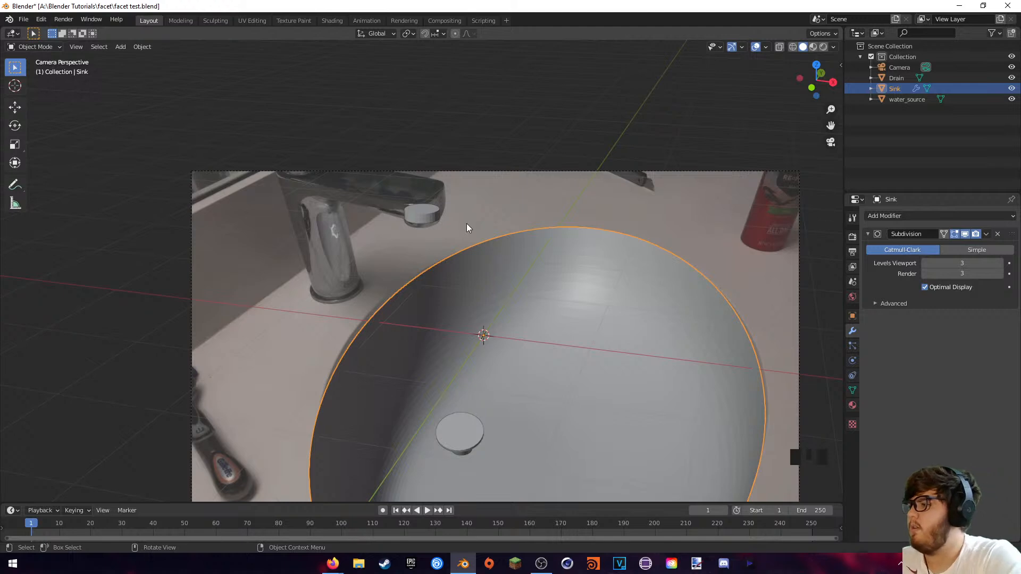
# - Apply the Quick Liquid effect to the water_source object
pyautogui.click(432, 217)
pyautogui.press('F3')
pyautogui.write('quick')
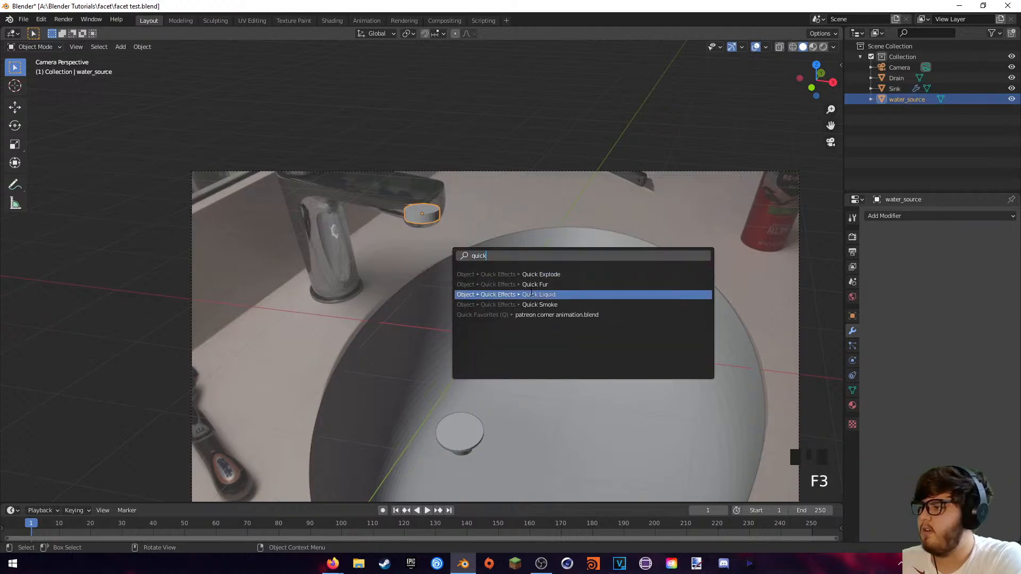
pyautogui.press('Return')
pyautogui.scroll(-2, 593, 359)
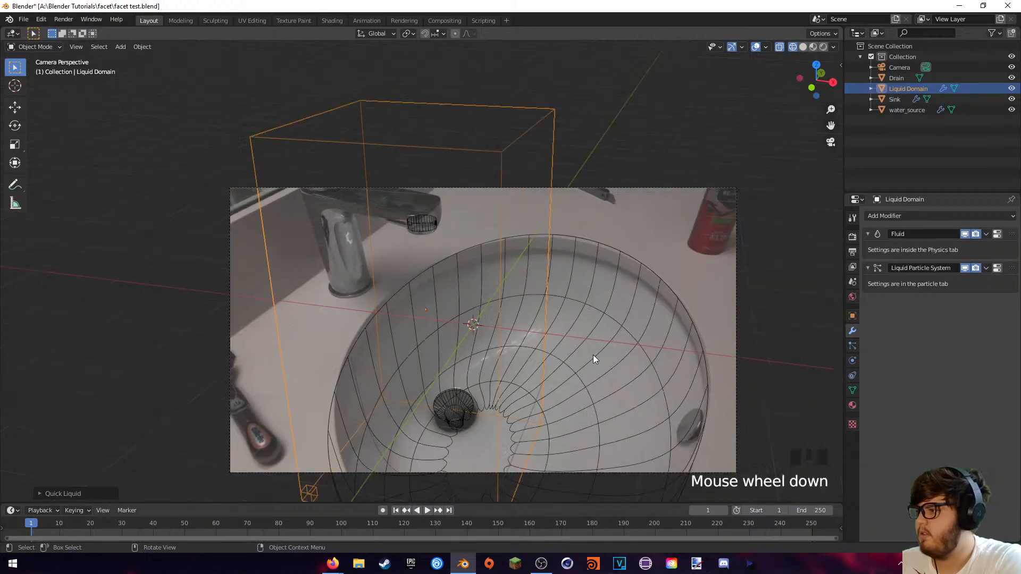
# - Scale the Liquid Domain by about 2.5 in the XY plane, keeping its height, so it surrounds the sink
pyautogui.click(535, 220)
pyautogui.moveTo(535, 219); pyautogui.dragTo(661, 319, button='middle')
pyautogui.press('s')
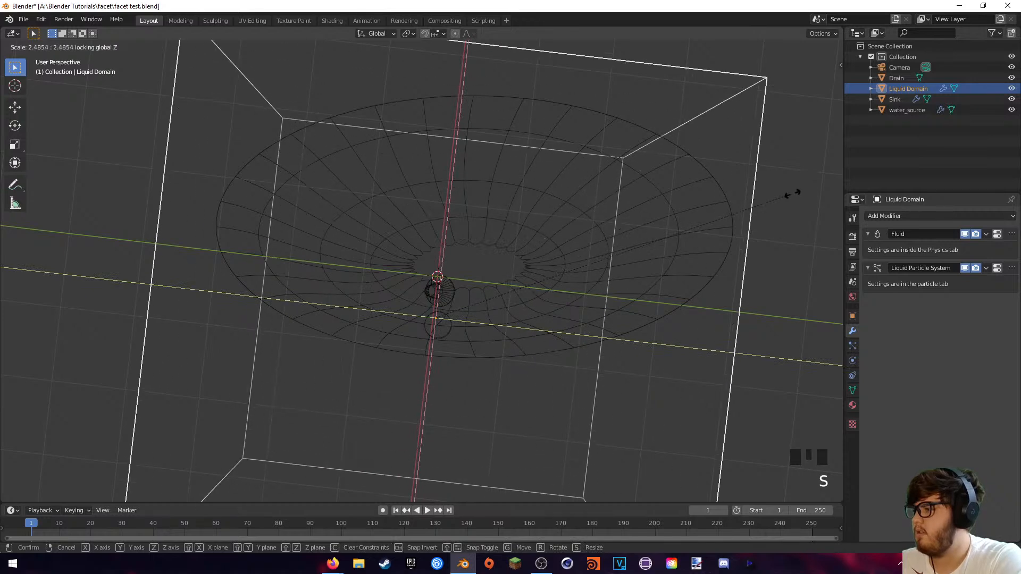
pyautogui.click(786, 192)
pyautogui.moveTo(786, 192); pyautogui.dragTo(82, 141, button='middle')
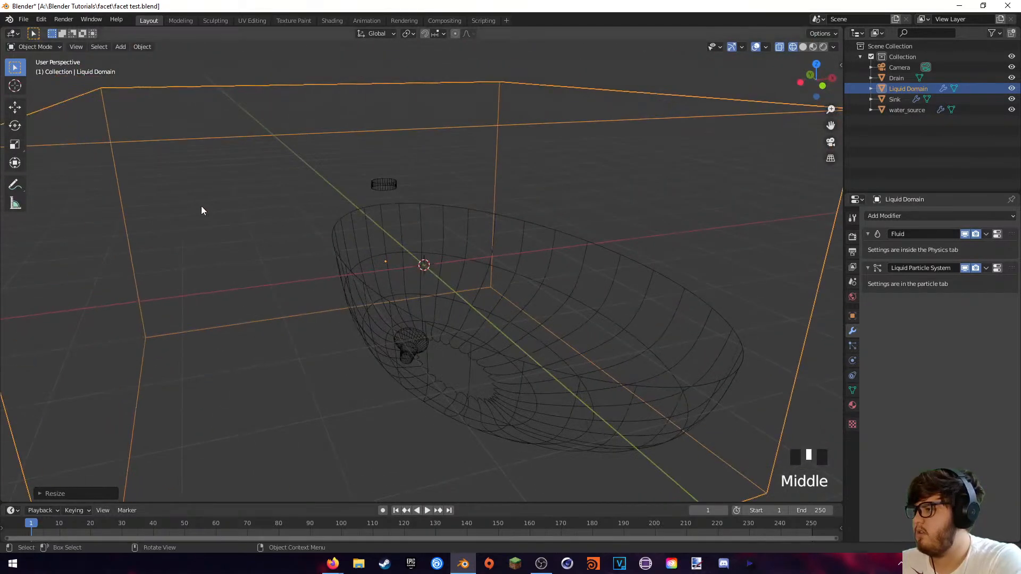
# - Move the Liquid Domain along X to enclose the whole bowl and check it in camera view
pyautogui.scroll(-3, 369, 216)
pyautogui.middleClick(370, 216)
pyautogui.moveTo(370, 215); pyautogui.dragTo(349, 244, button='middle')
pyautogui.press('g')
pyautogui.press('x')
pyautogui.click(395, 220)
pyautogui.scroll(3, 336, 278)
pyautogui.press('KP_0')
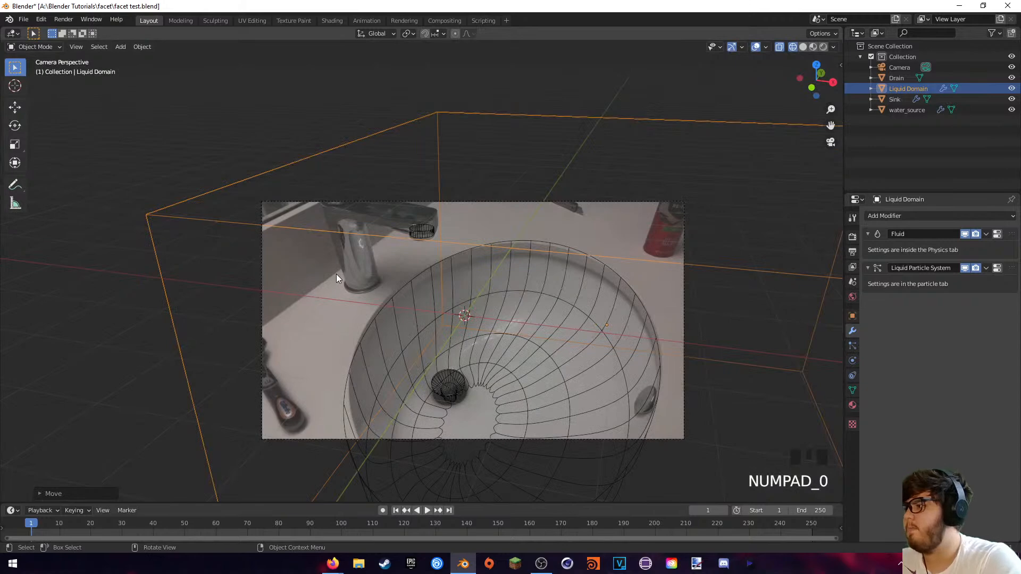
# - Edit the Liquid Domain's mesh, moving its far +X side face inward to just beyond the bowl's rim
pyautogui.scroll(-5, 475, 256)
pyautogui.press('Tab')
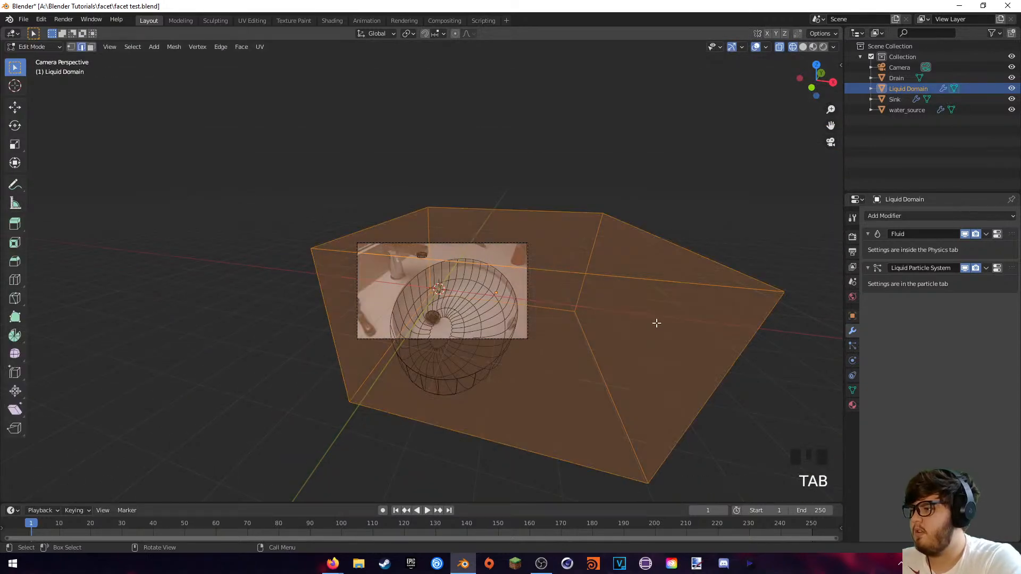
pyautogui.press('3')
pyautogui.click(638, 317)
pyautogui.click(634, 314)
pyautogui.press('g')
pyautogui.press('z')
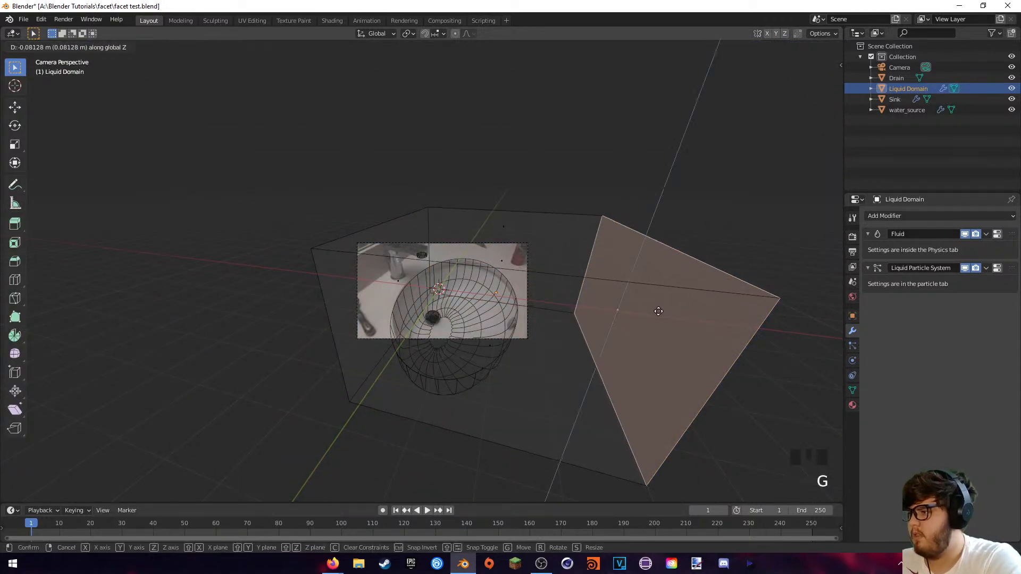
pyautogui.click(573, 301)
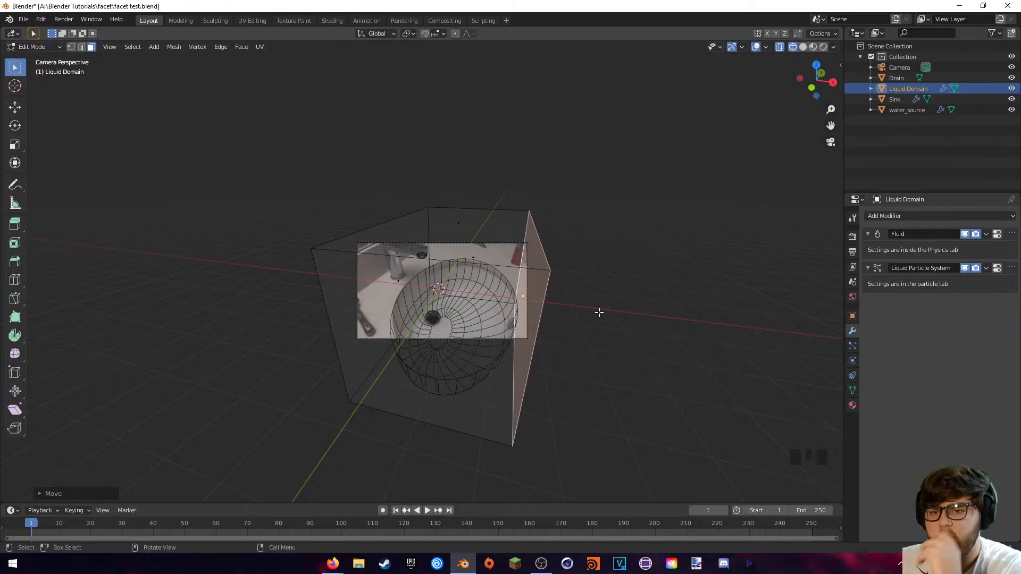
pyautogui.press('Tab')
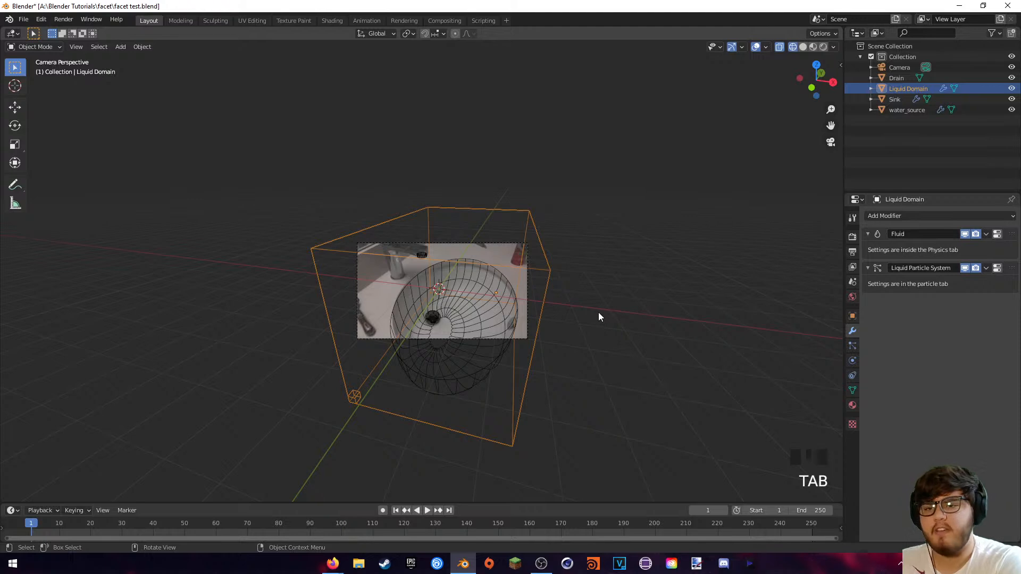
# - Set the fluid Flow Behavior of water_source to Inflow in its physics settings
pyautogui.scroll(7, 480, 307)
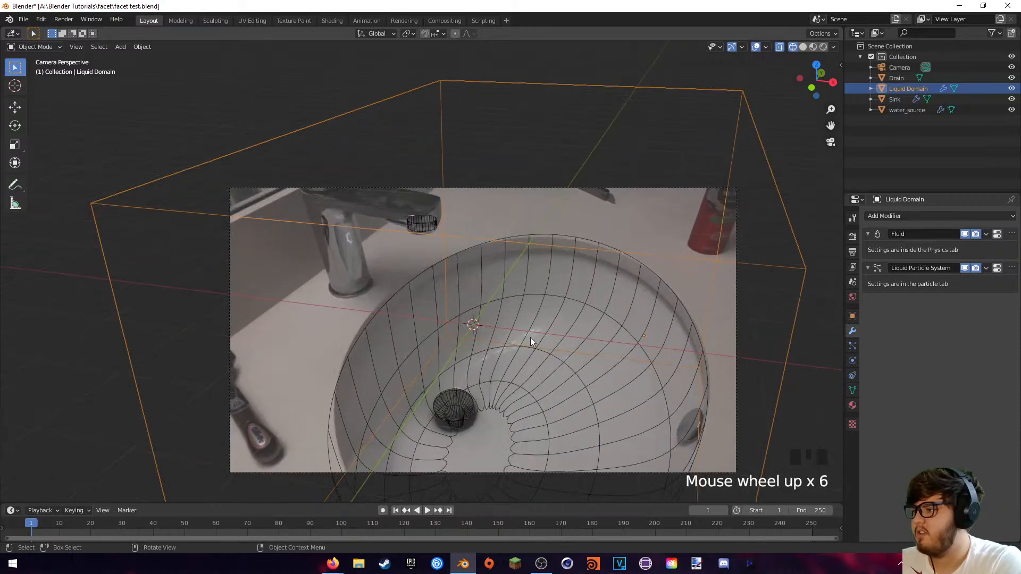
pyautogui.keyDown('shift'); pyautogui.moveTo(565, 389); pyautogui.dragTo(538, 318, button='middle'); pyautogui.keyUp('shift')
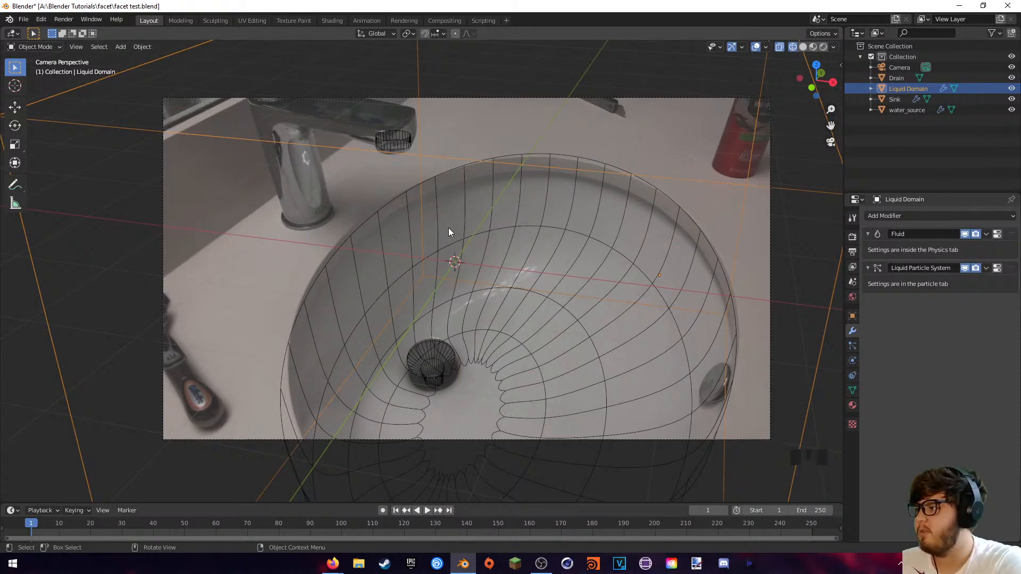
pyautogui.scroll(-1, 464, 233)
pyautogui.scroll(2, 467, 237)
pyautogui.click(383, 118)
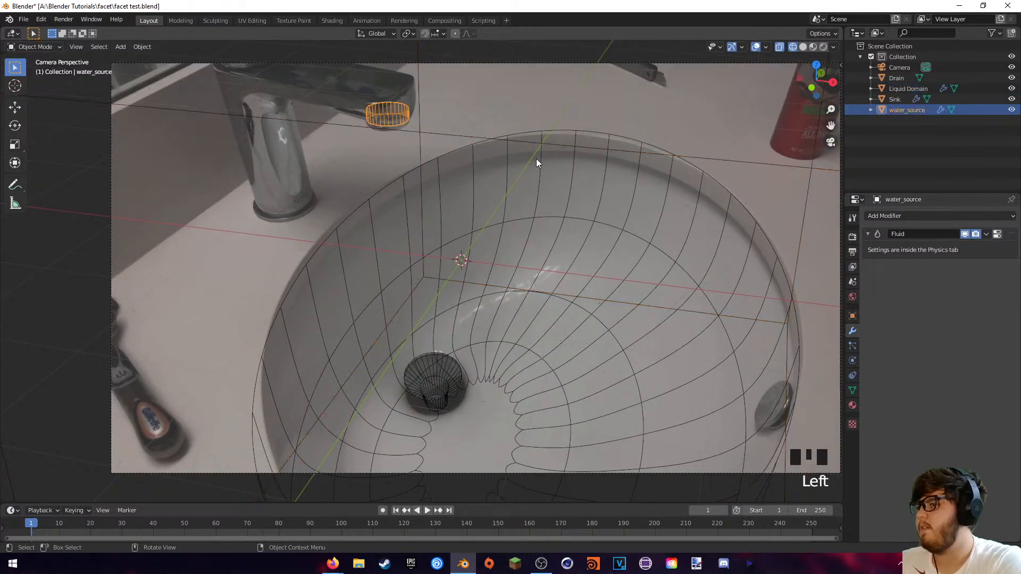
pyautogui.click(852, 360)
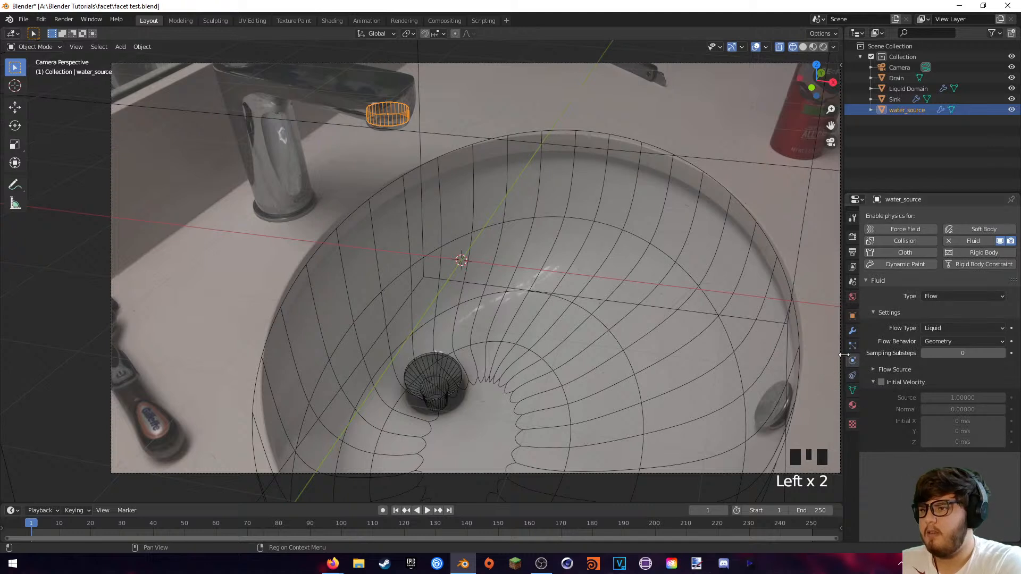
pyautogui.click(935, 343)
pyautogui.click(943, 355)
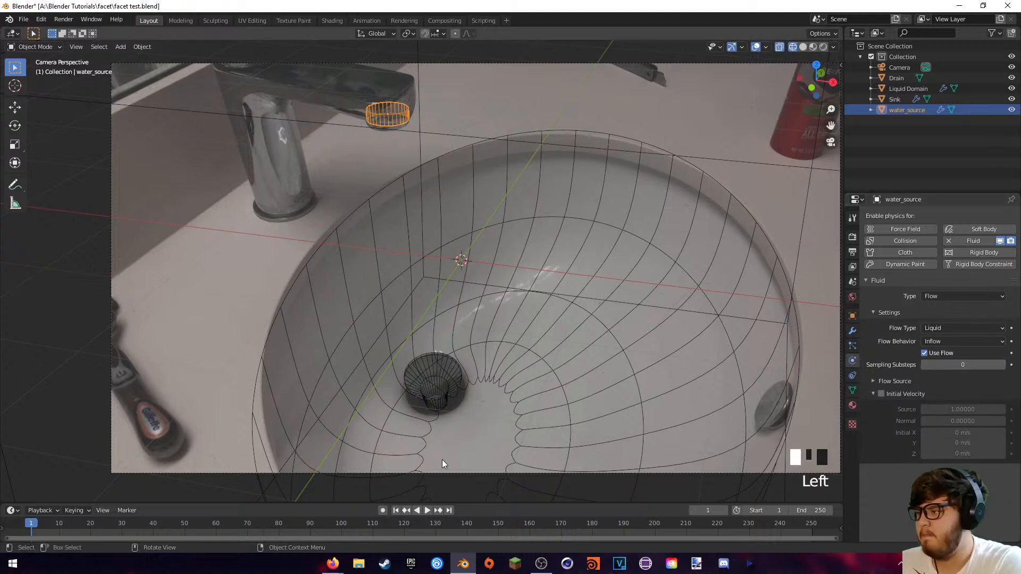
# - Play the timeline to frame 20 and keyframe Use Flow as disabled on water_source there
pyautogui.click(427, 510)
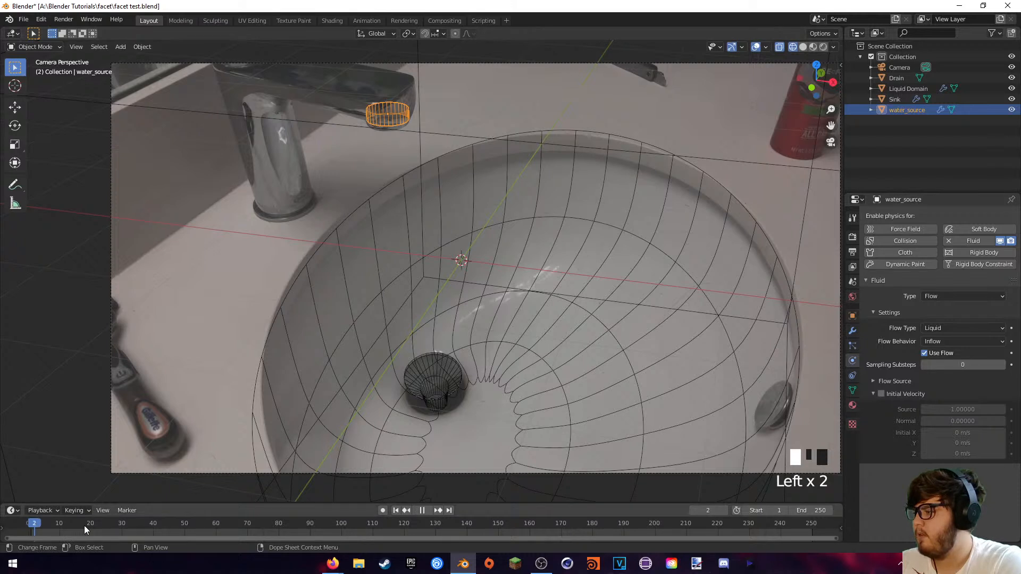
pyautogui.click(422, 510)
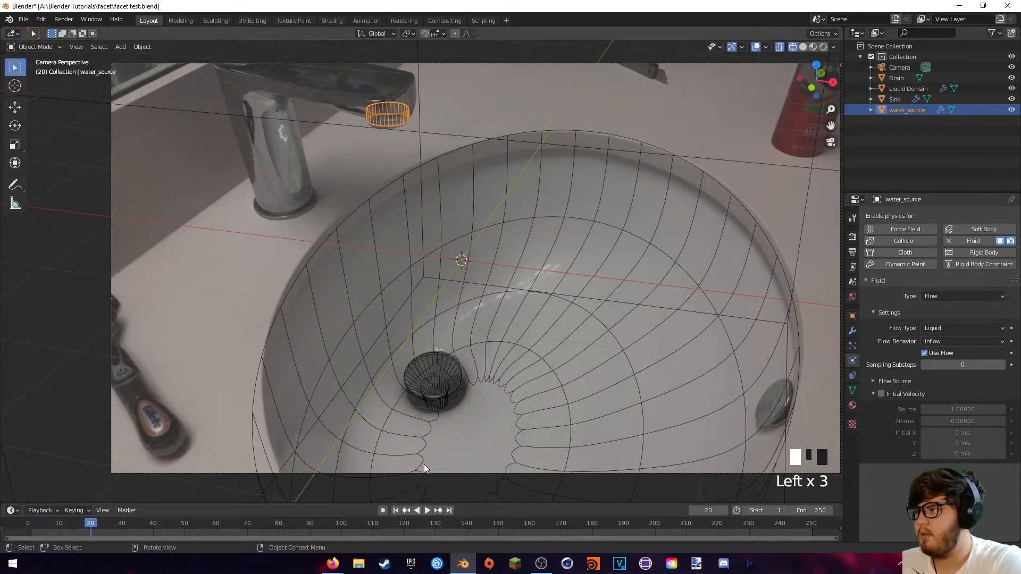
pyautogui.click(925, 354)
pyautogui.click(1011, 353)
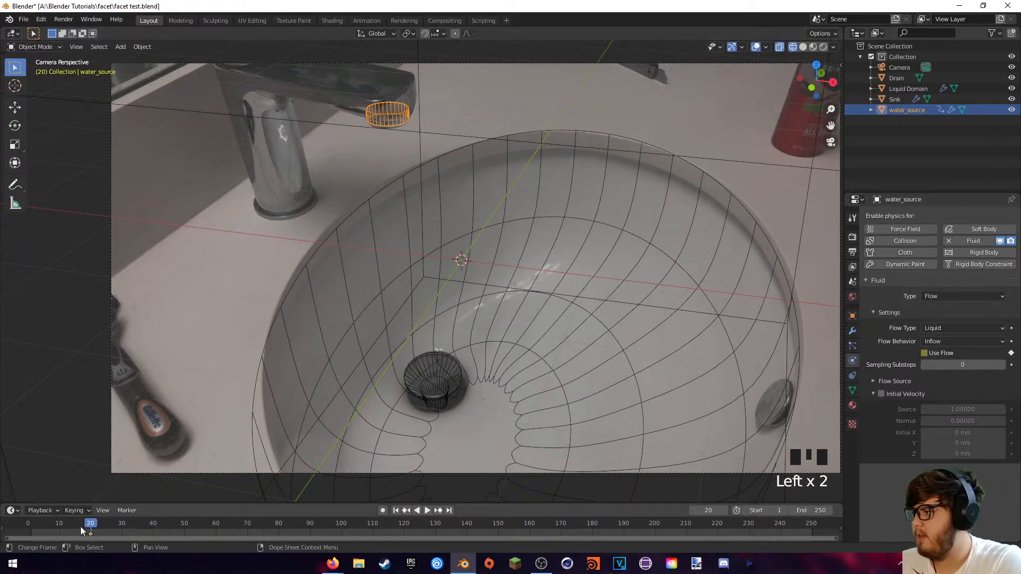
# - Keyframe Use Flow as enabled on water_source at about frame 34
pyautogui.moveTo(87, 527); pyautogui.dragTo(136, 525)
pyautogui.click(930, 351)
pyautogui.click(1012, 352)
# - Keyframe Use Flow as disabled on water_source at frame 89
pyautogui.moveTo(135, 526); pyautogui.dragTo(307, 527)
pyautogui.click(925, 353)
pyautogui.click(1012, 353)
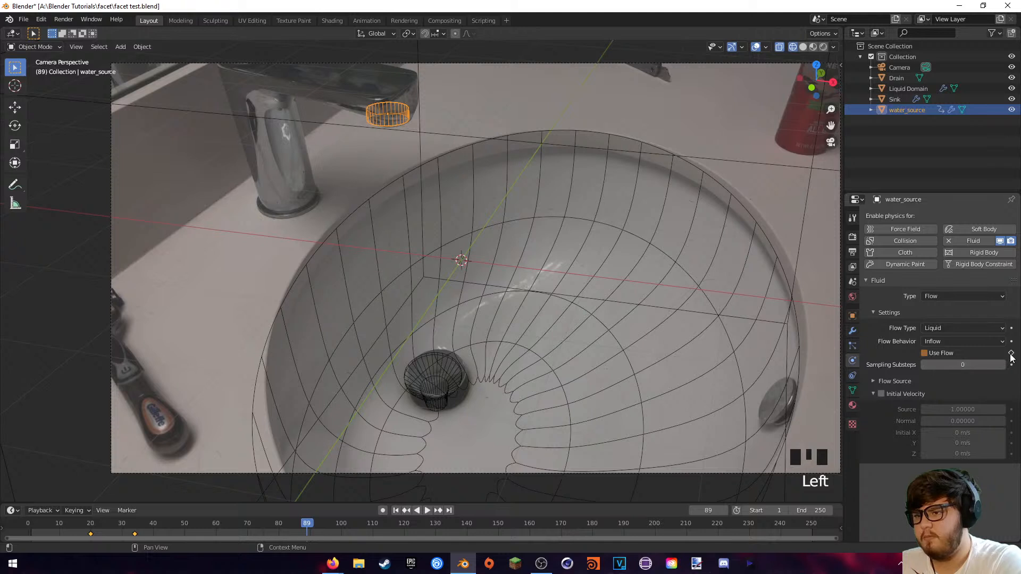
# - Scrub the timeline across the Use Flow keyframes of water_source, ending at frame 78
pyautogui.moveTo(134, 528); pyautogui.dragTo(127, 530)
pyautogui.moveTo(202, 532); pyautogui.dragTo(272, 526)
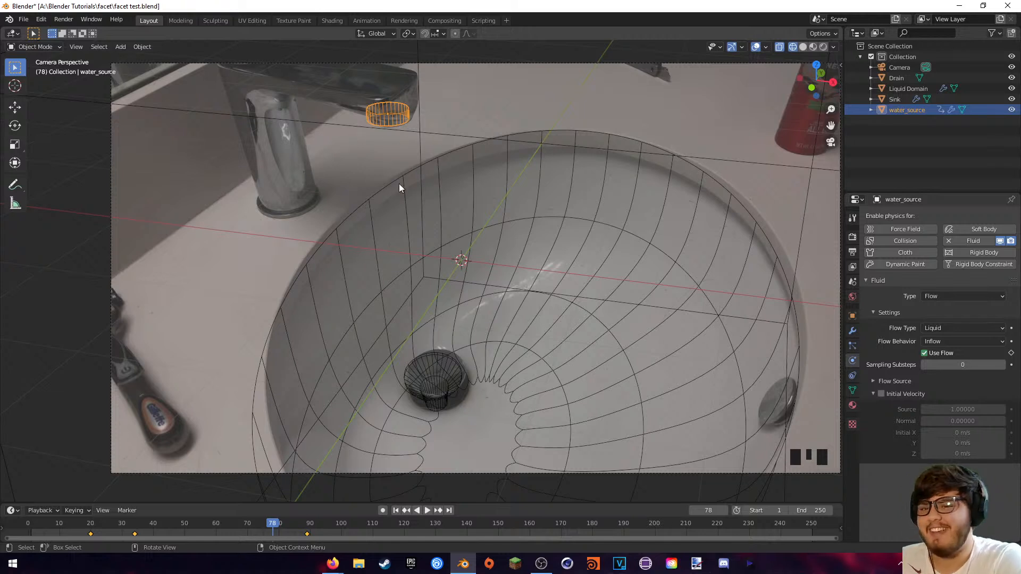
pyautogui.click(425, 172)
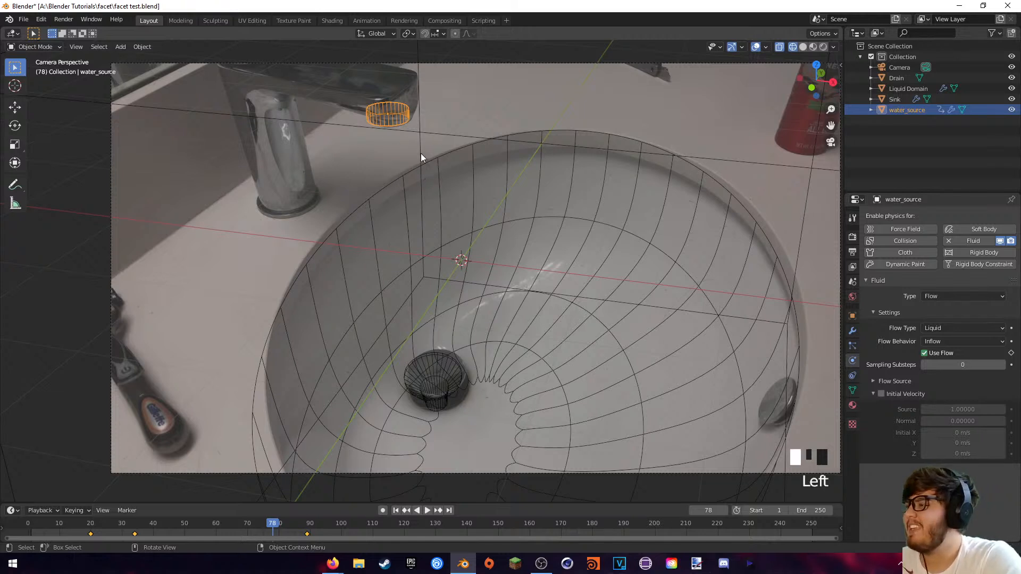
pyautogui.click(423, 166)
pyautogui.scroll(2, 503, 255)
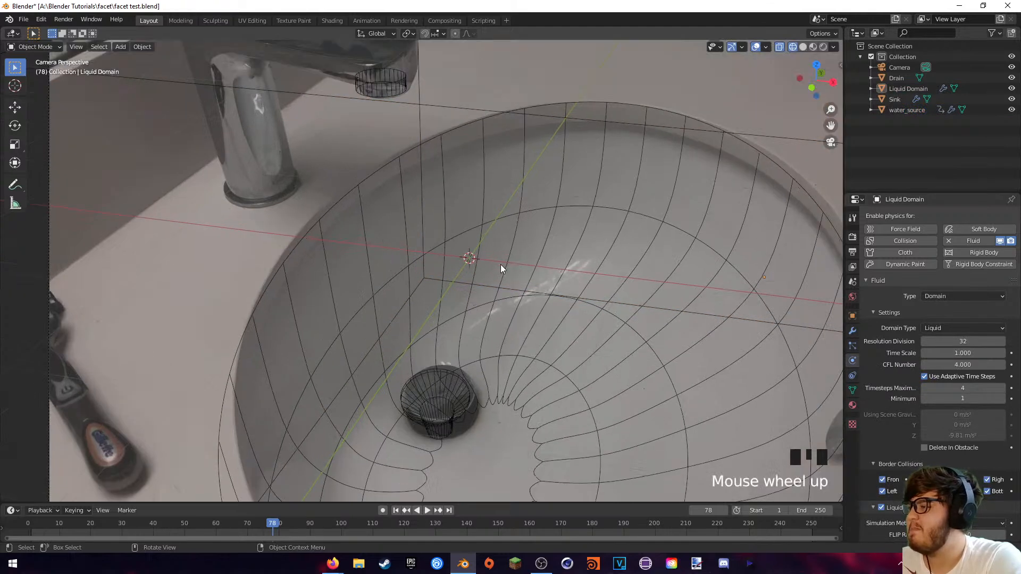
pyautogui.click(396, 79)
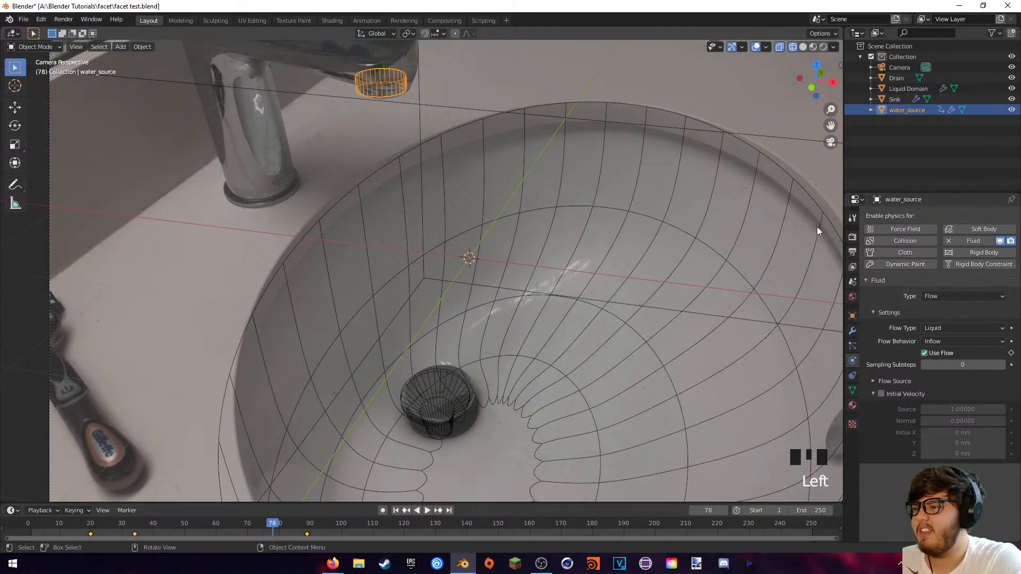
# - Set the Time Scale of Liquid Domain to 0.6 in its fluid physics settings
pyautogui.click(425, 133)
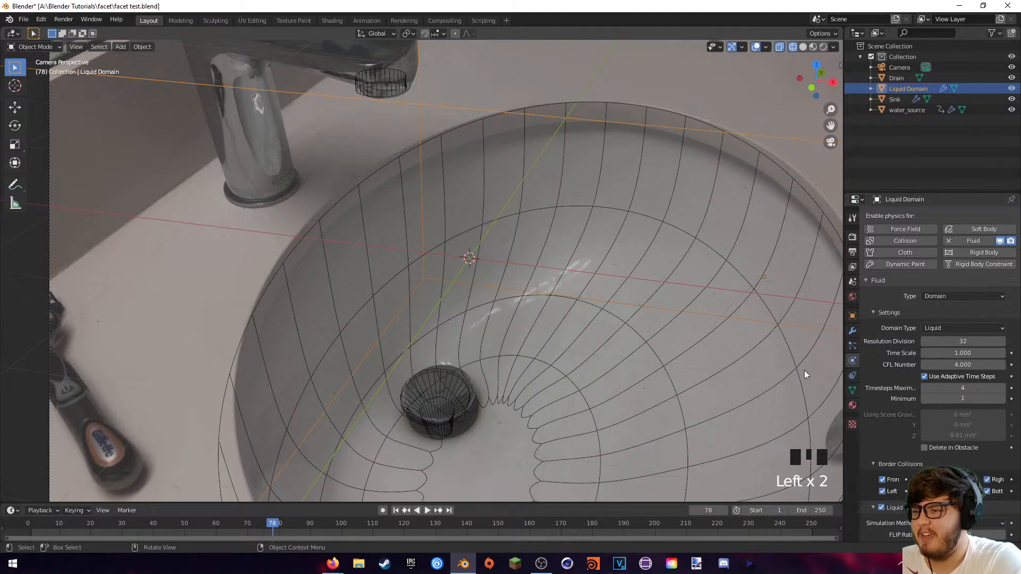
pyautogui.scroll(-5, 878, 339)
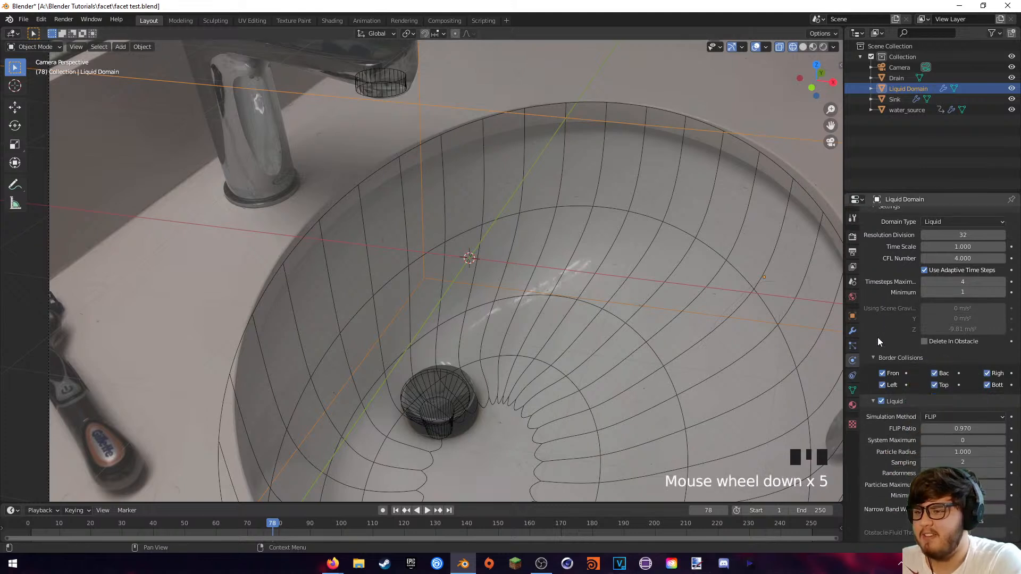
pyautogui.click(953, 247)
pyautogui.write('0.6')
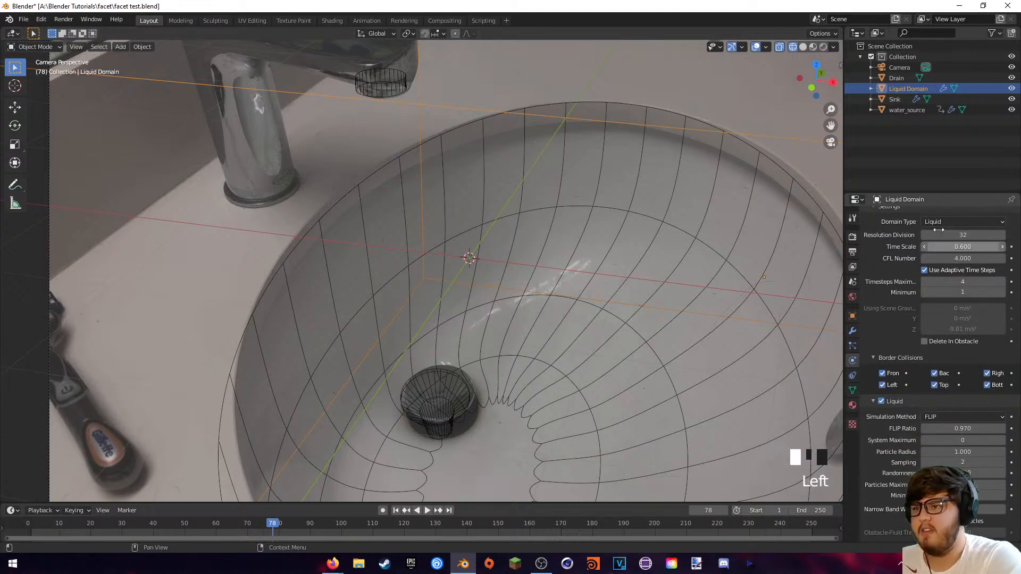
pyautogui.press('Return')
pyautogui.scroll(-5, 895, 273)
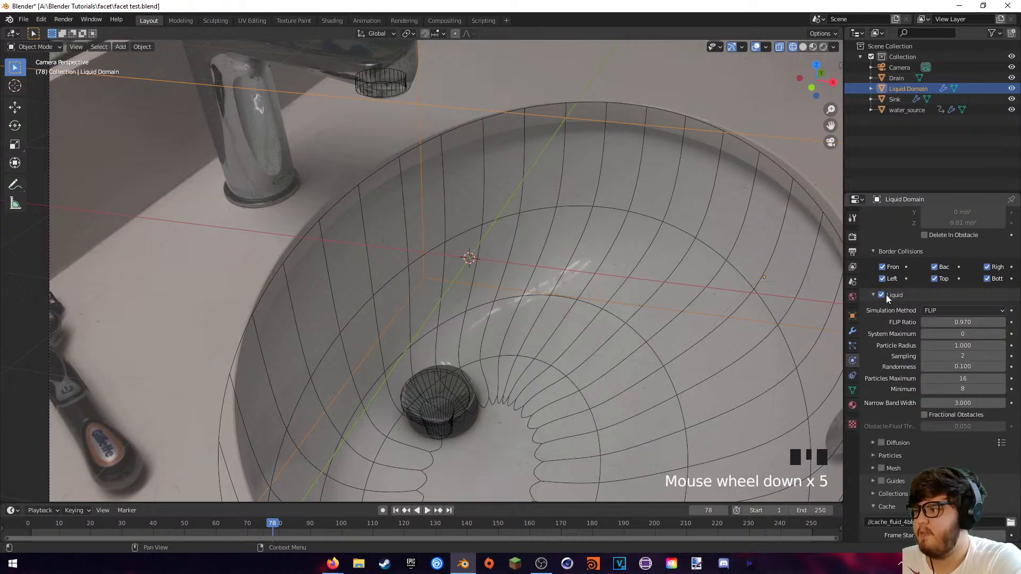
pyautogui.scroll(-1, 892, 322)
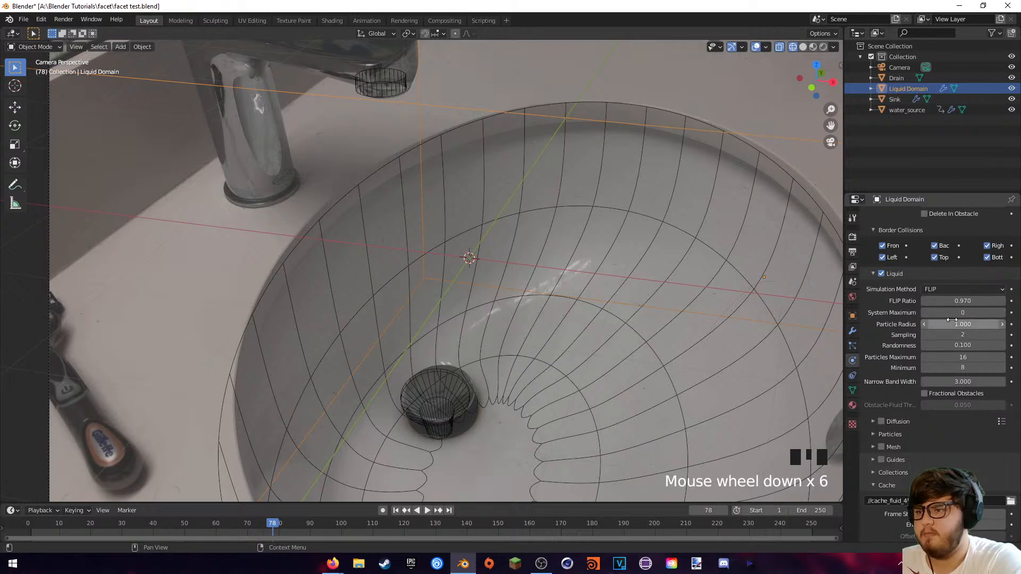
pyautogui.scroll(-8, 891, 366)
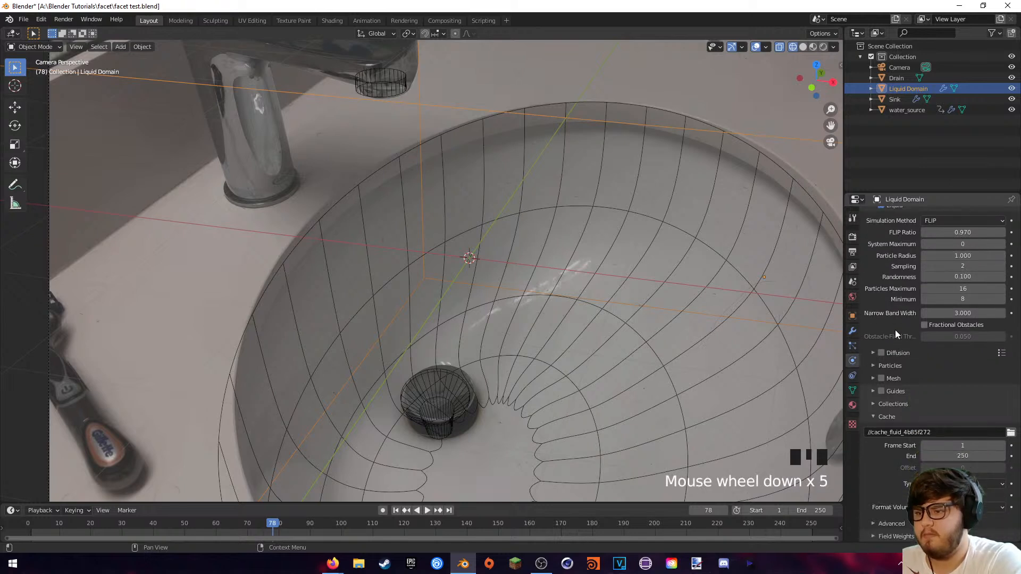
pyautogui.scroll(-3, 519, 355)
pyautogui.scroll(2, 517, 352)
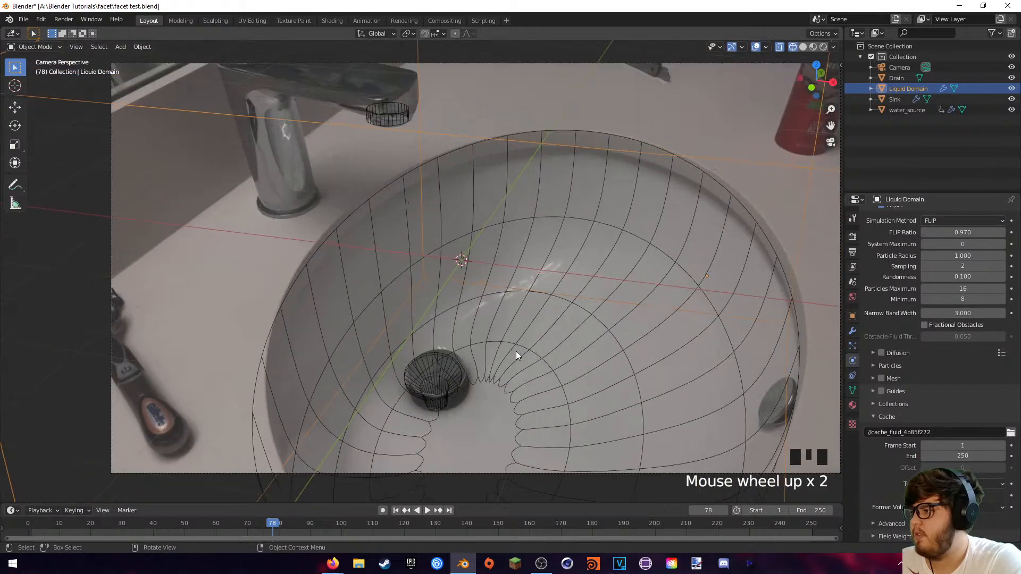
# - Add fluid physics to the Sink as an Effector of type Collision and enable Is Planar
pyautogui.click(333, 228)
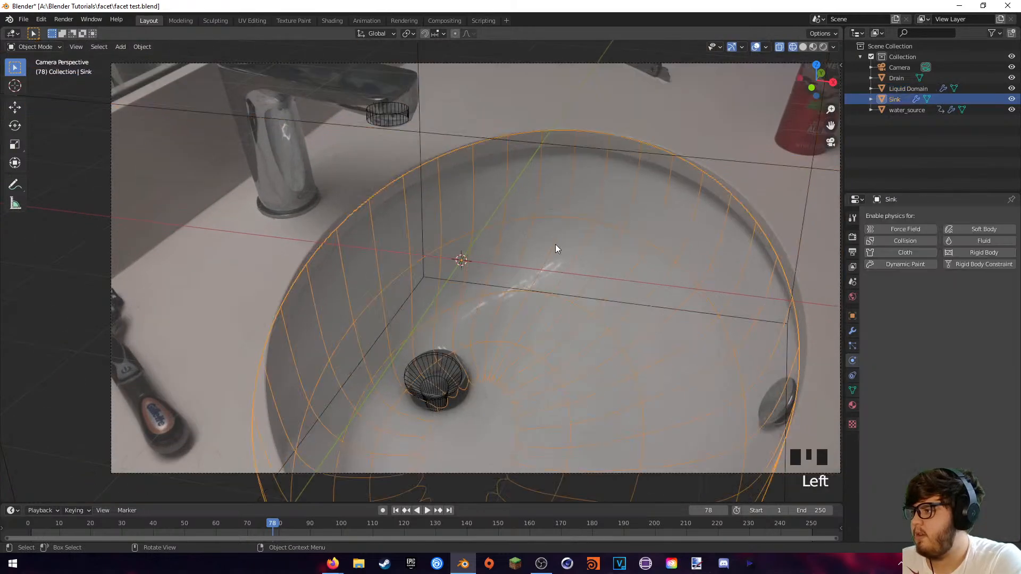
pyautogui.click(981, 242)
pyautogui.click(964, 296)
pyautogui.click(947, 323)
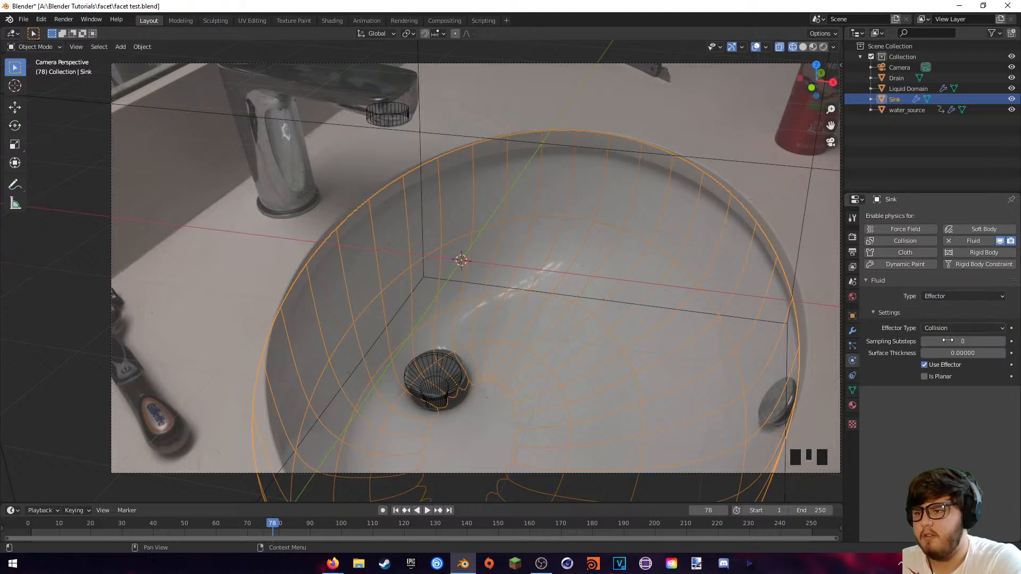
pyautogui.click(925, 377)
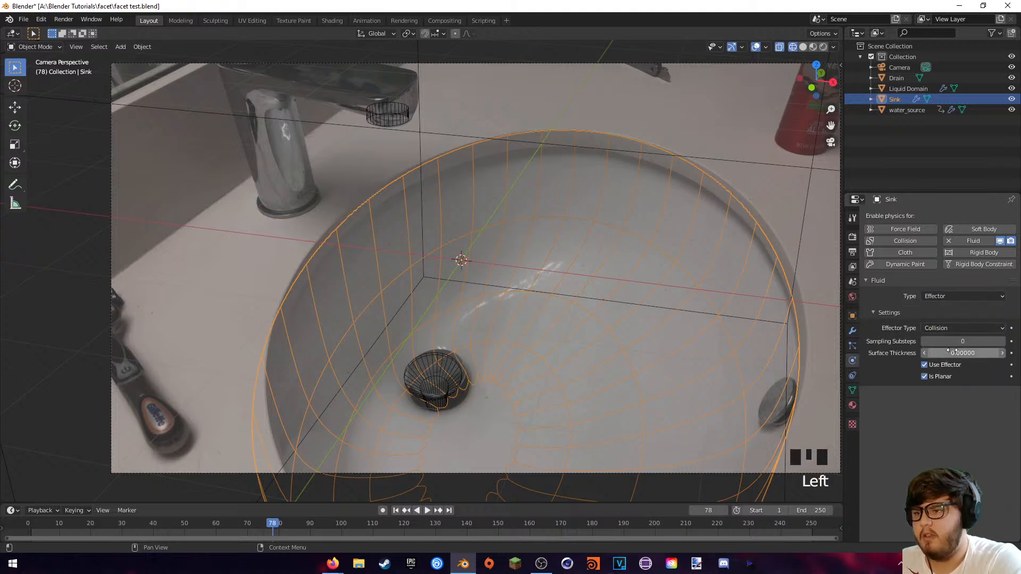
pyautogui.click(954, 329)
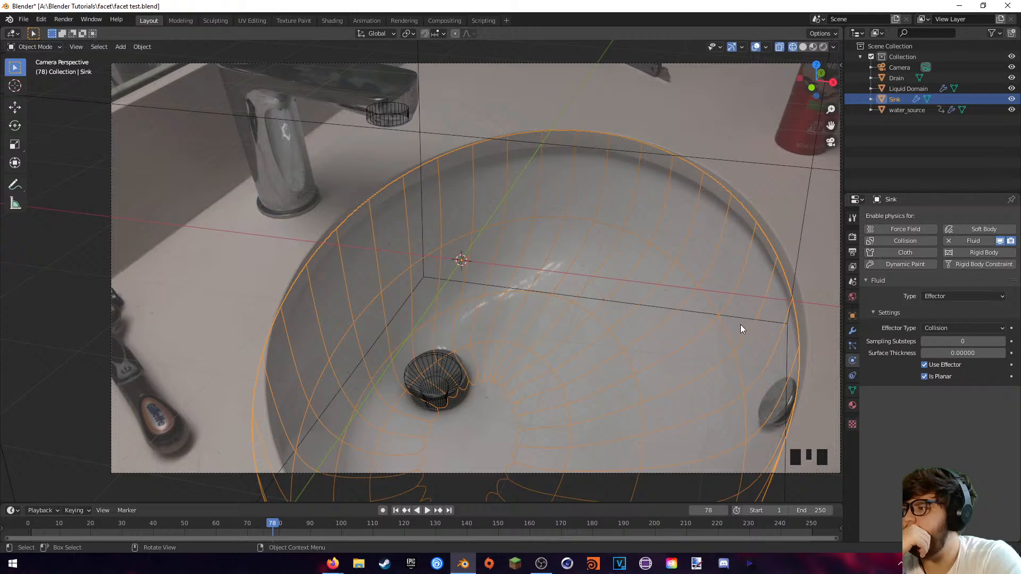
# - Apply the Sink's Subdivision modifier and check the resulting dense mesh in Edit Mode
pyautogui.click(853, 330)
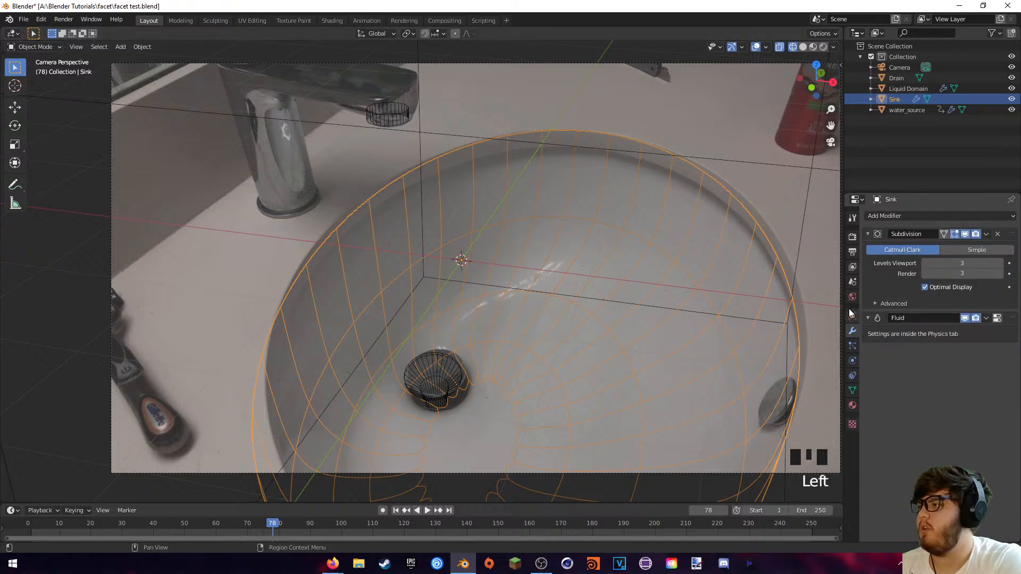
pyautogui.click(386, 121)
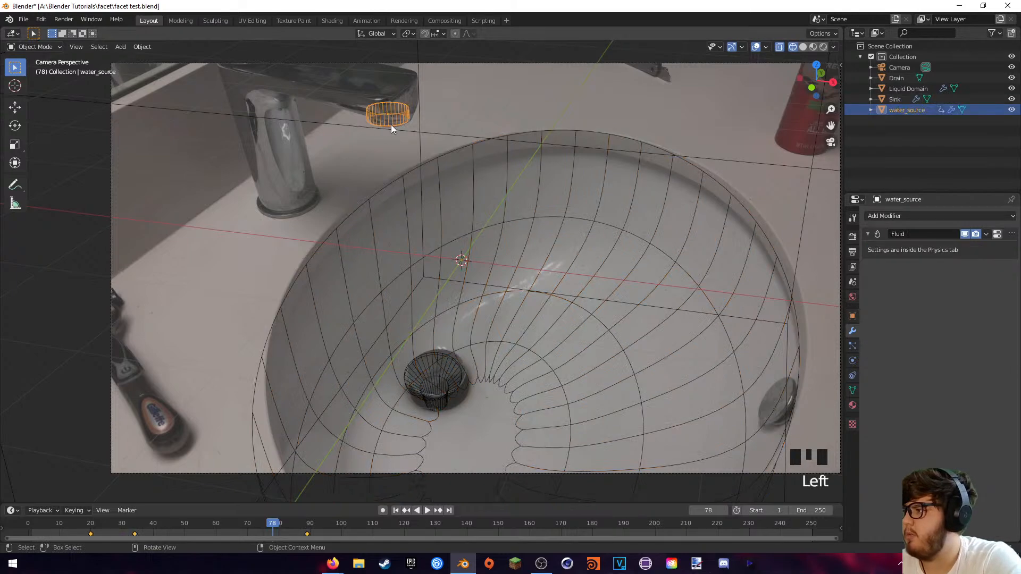
pyautogui.click(420, 363)
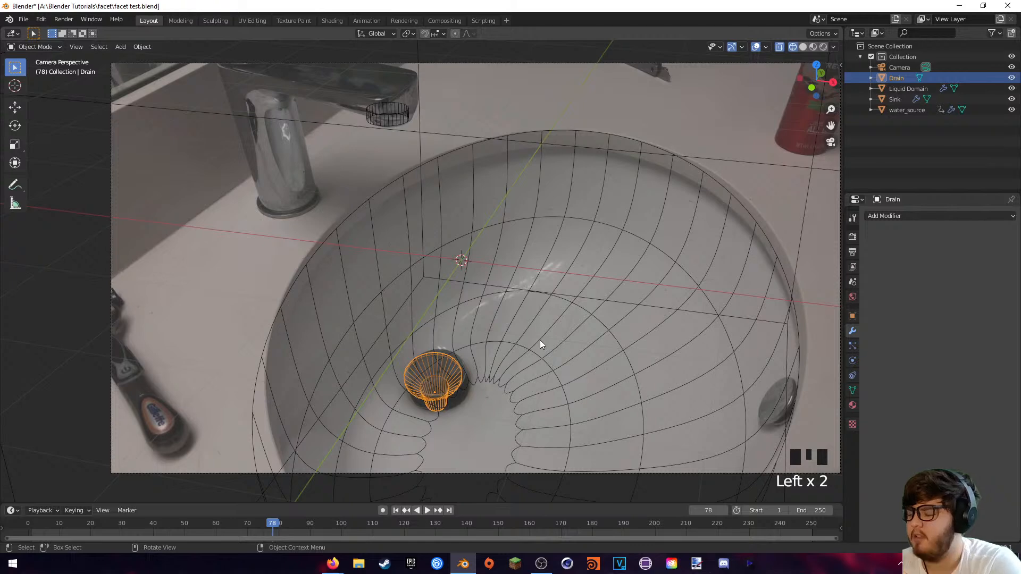
pyautogui.click(731, 201)
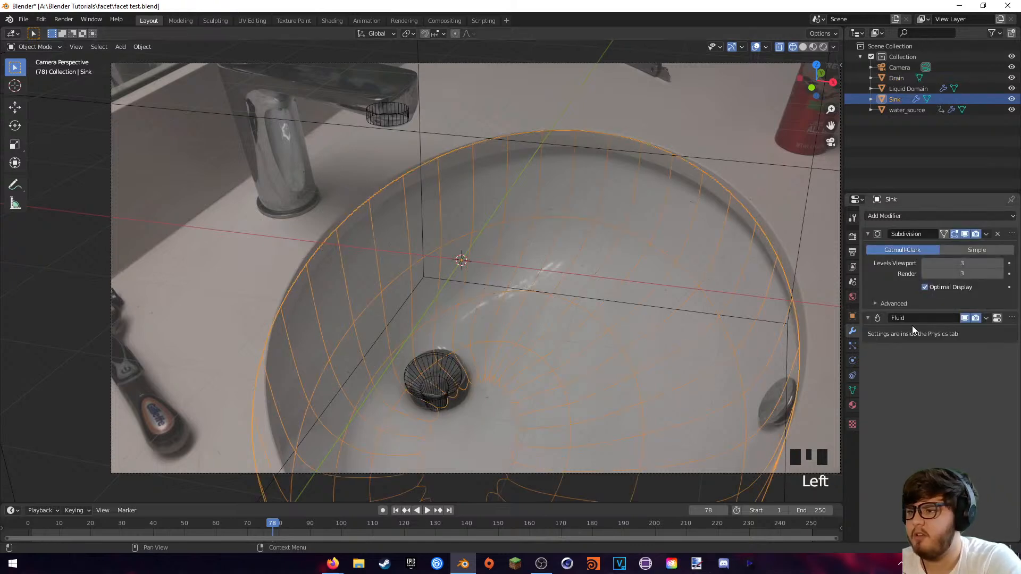
pyautogui.click(986, 234)
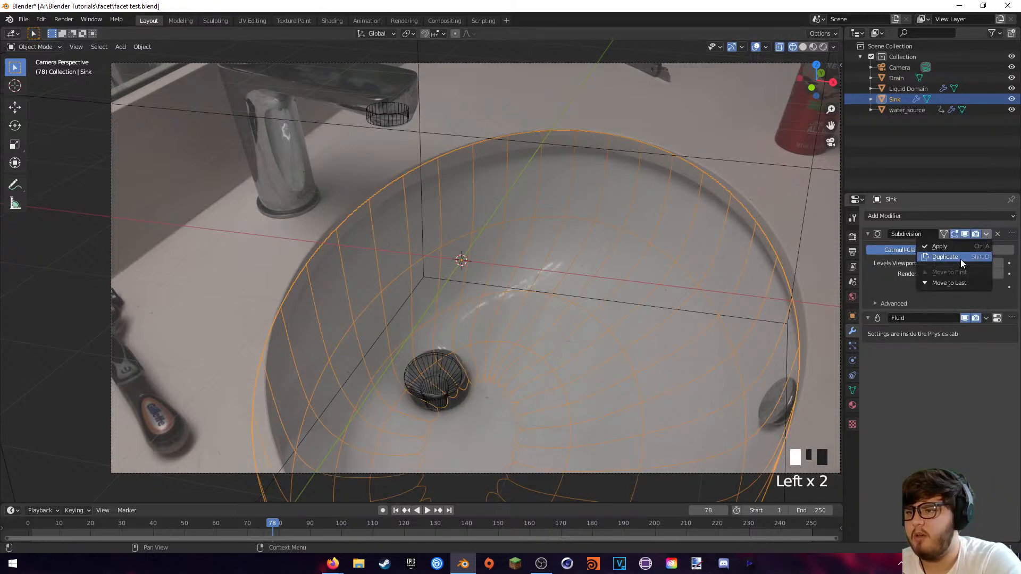
pyautogui.click(952, 247)
pyautogui.press('Tab')
pyautogui.rightClick(648, 230)
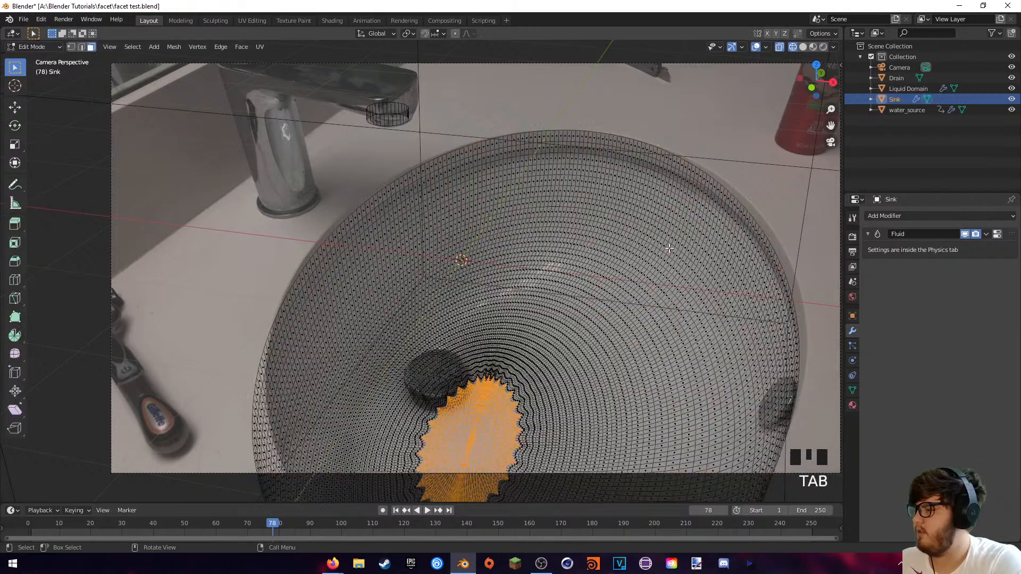
pyautogui.press('Tab')
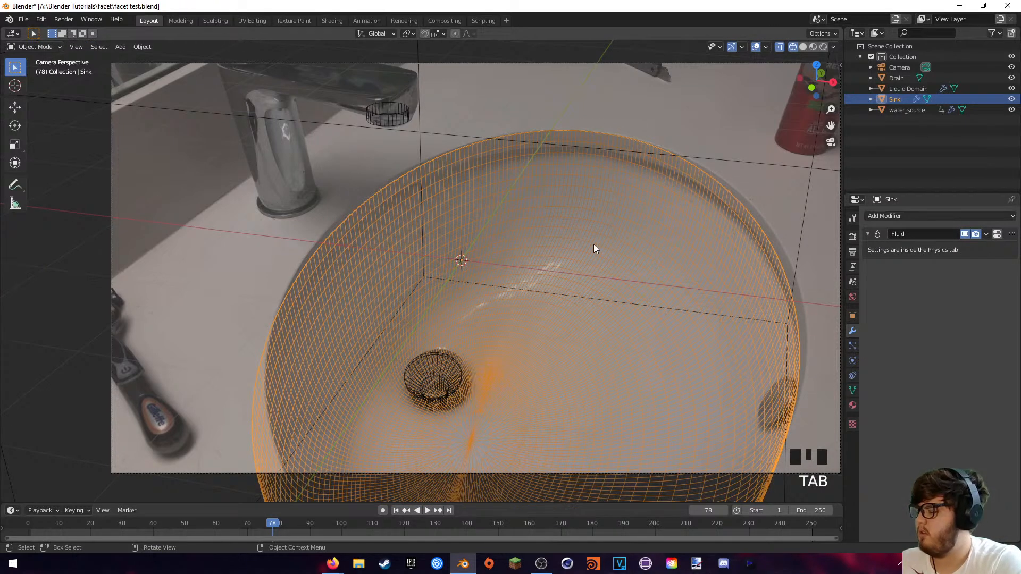
# - Check the Sink in Solid shading and return the viewport to Wireframe display
pyautogui.press('z')
pyautogui.click(652, 248)
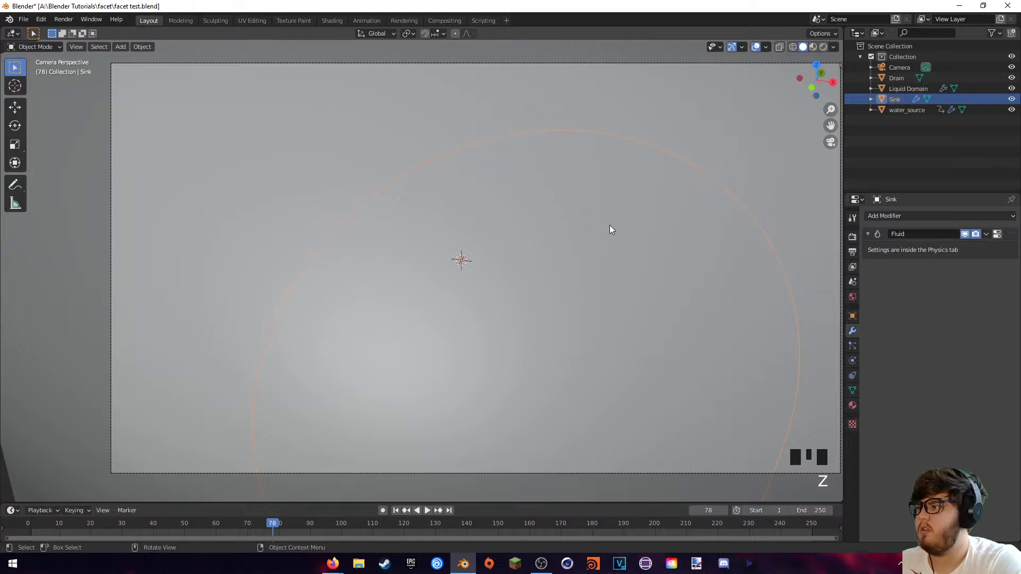
pyautogui.scroll(-6, 609, 225)
pyautogui.scroll(4, 572, 223)
pyautogui.scroll(1, 573, 223)
pyautogui.press('z')
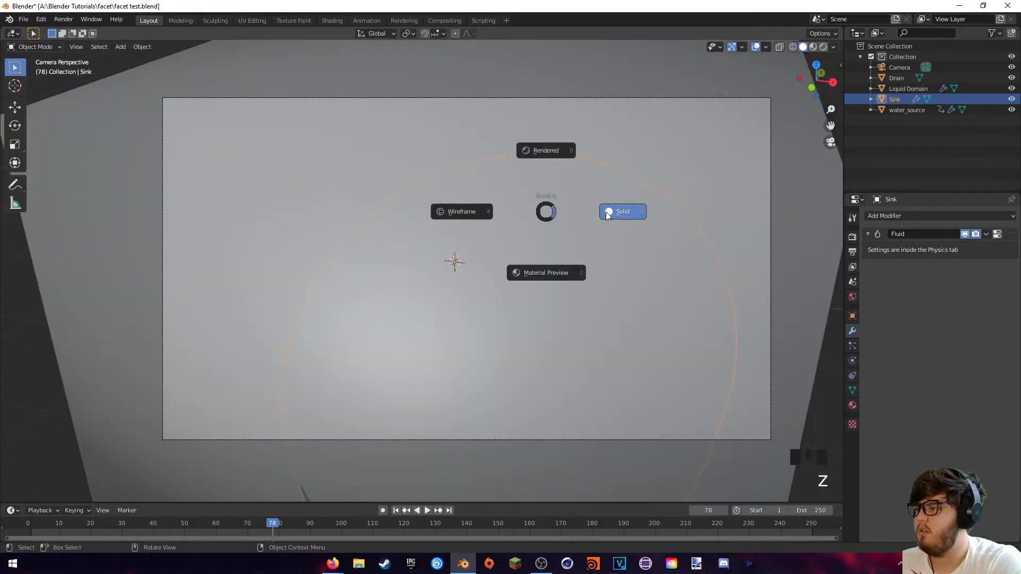
pyautogui.press('z')
pyautogui.click(565, 211)
# - Check the shading options for the Sink and the Normals settings of its mesh data
pyautogui.rightClick(553, 212)
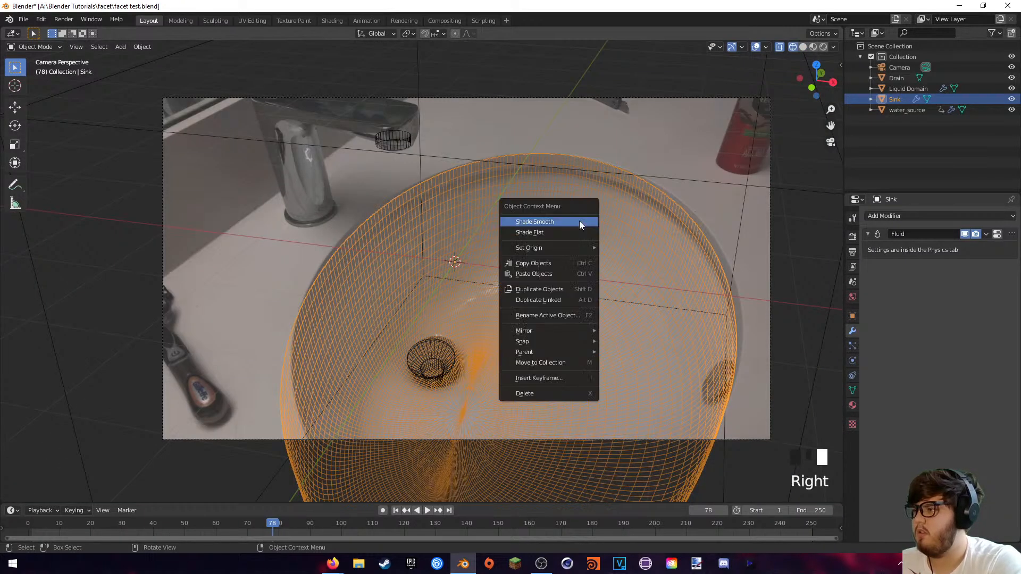
pyautogui.click(852, 390)
pyautogui.click(899, 398)
pyautogui.click(882, 398)
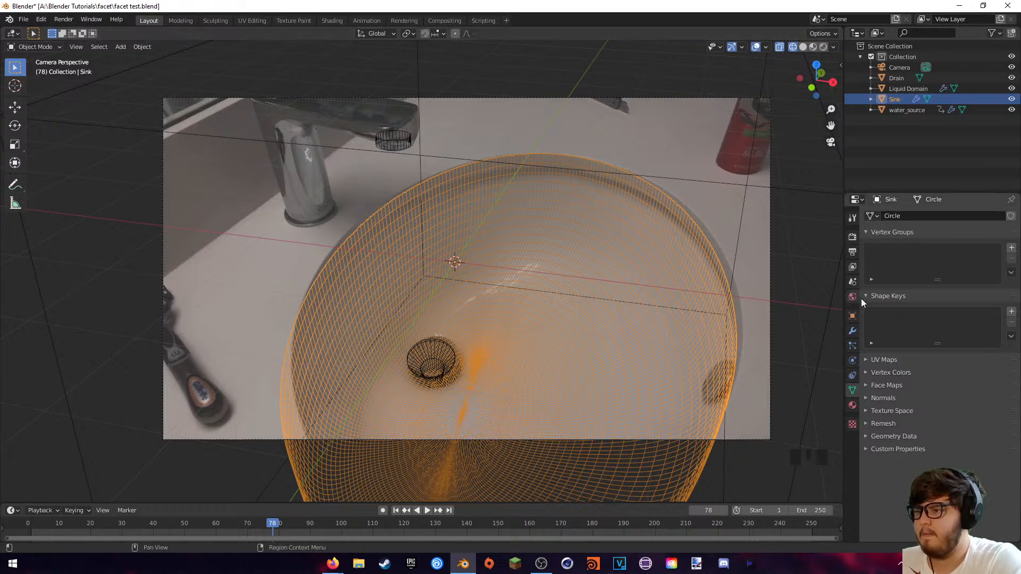
# - Add fluid physics to the Drain and set its type to Effector
pyautogui.click(852, 332)
pyautogui.click(852, 346)
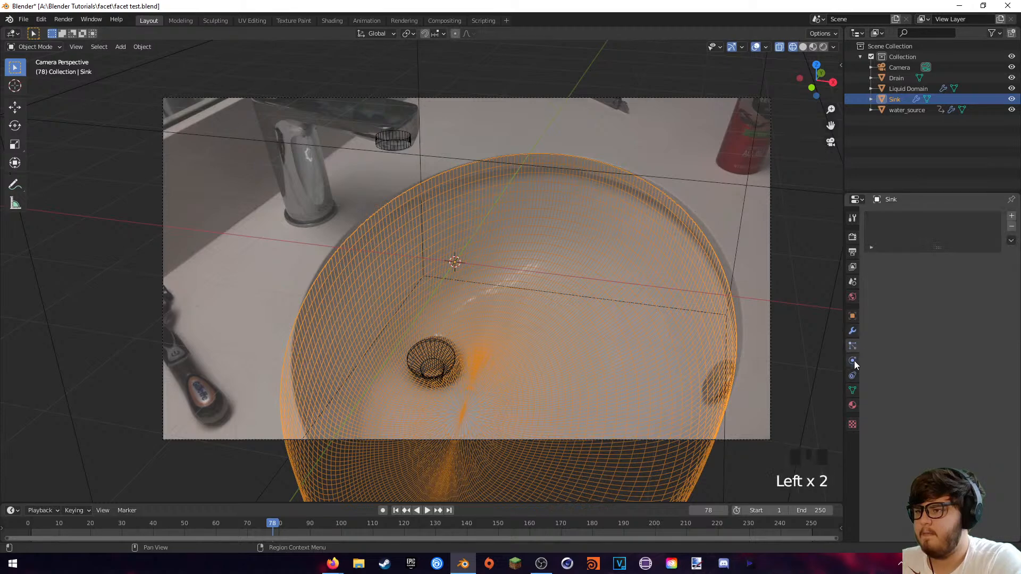
pyautogui.click(852, 361)
pyautogui.click(490, 336)
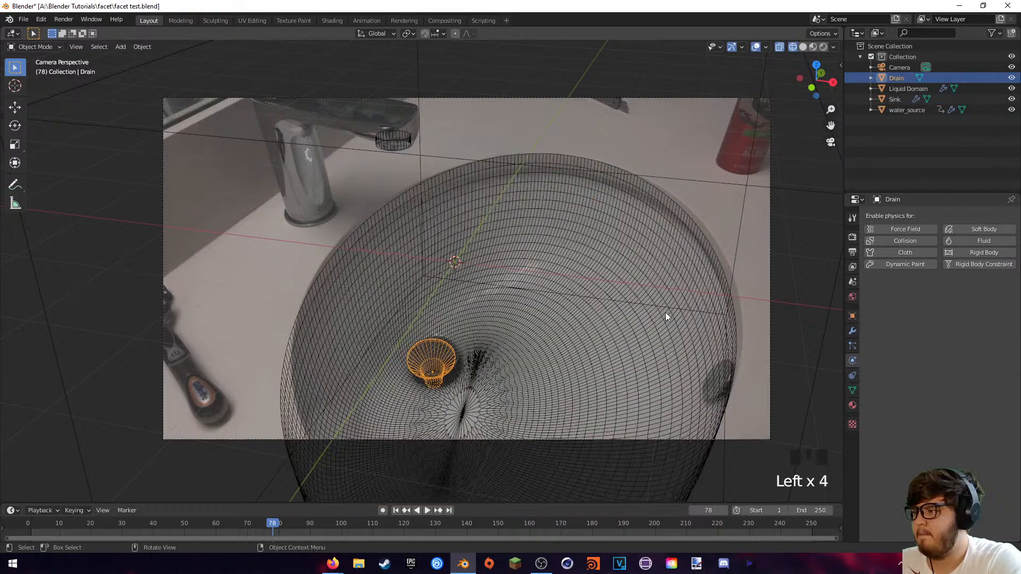
pyautogui.click(971, 242)
pyautogui.click(952, 296)
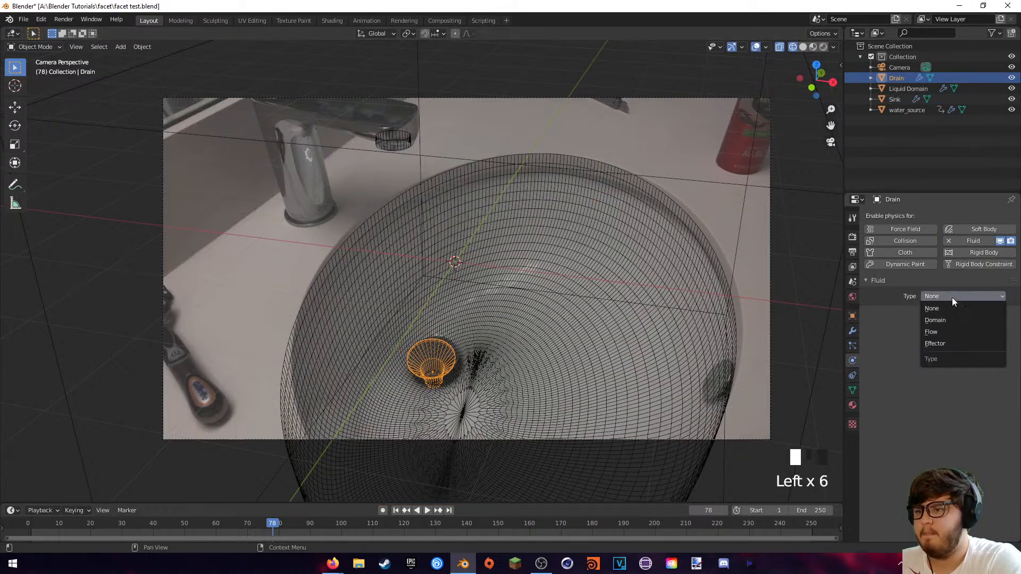
pyautogui.click(941, 343)
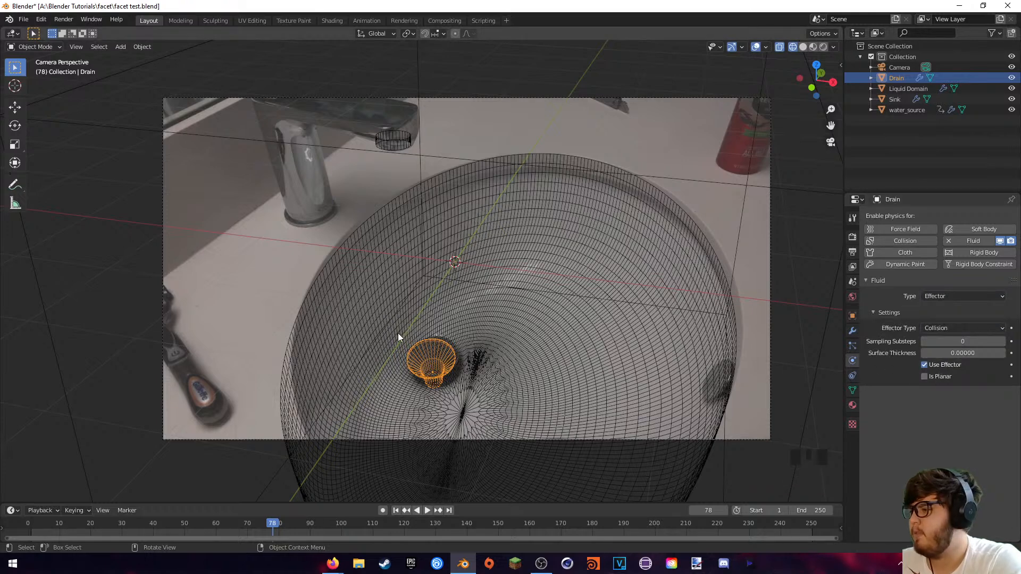
# - Enable Initial Velocity on water_source and lower its initial Z velocity below zero in four decrements
pyautogui.scroll(1, 398, 333)
pyautogui.click(387, 142)
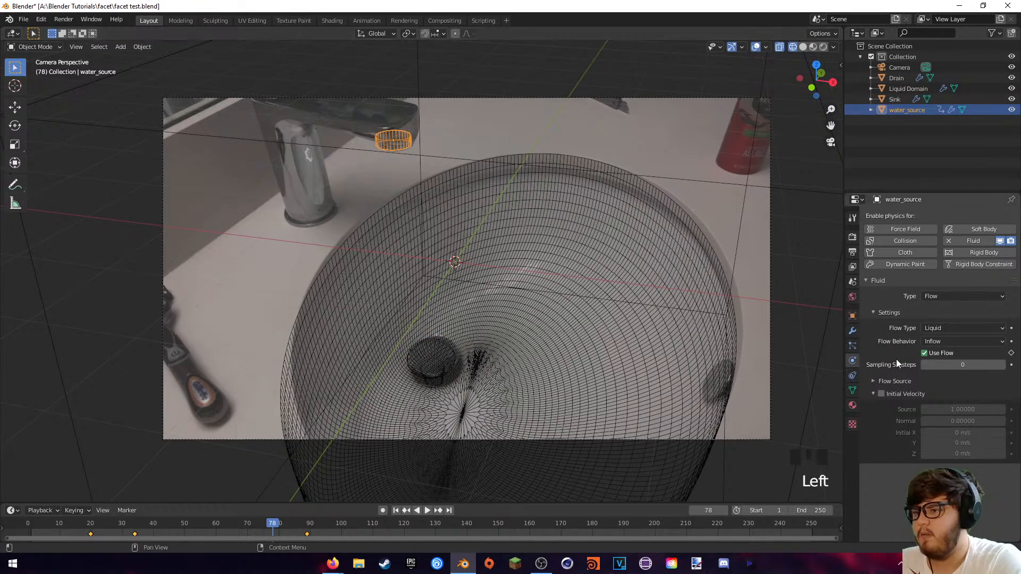
pyautogui.click(882, 393)
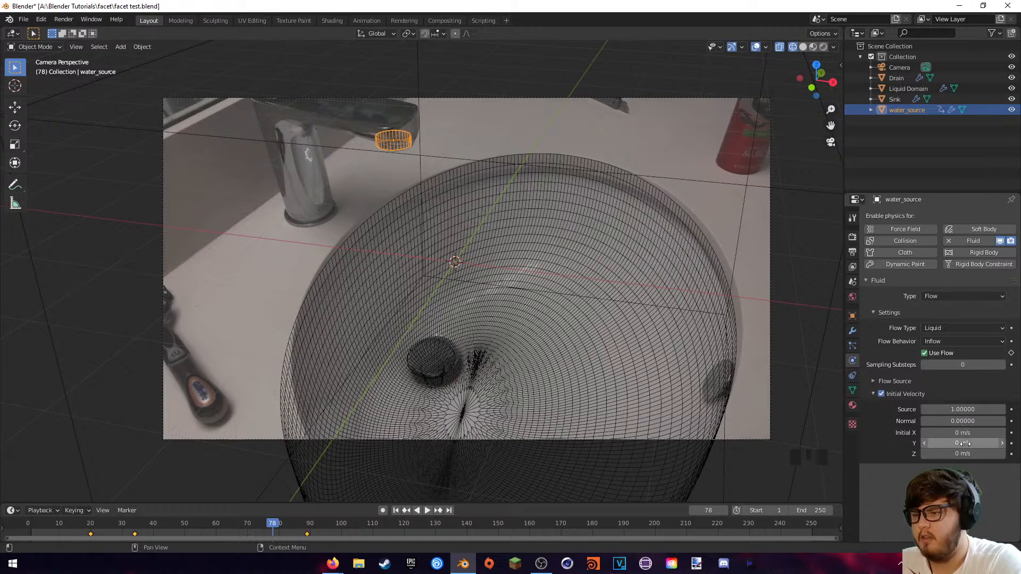
pyautogui.click(926, 454)
pyautogui.click(925, 454)
pyautogui.click(925, 454)
pyautogui.click(925, 454)
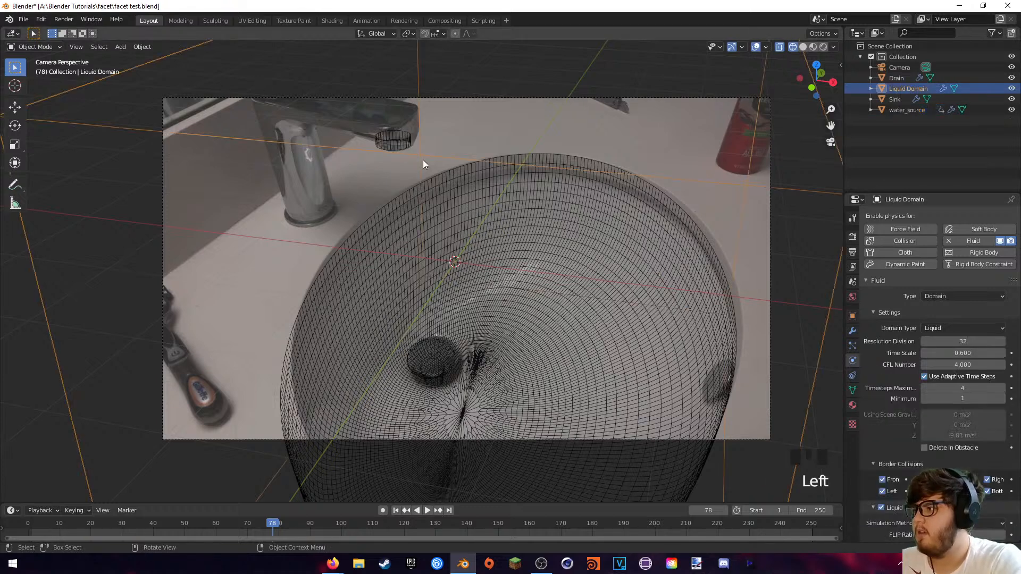
# - Enable mesh generation in the liquid settings of the Liquid Domain
pyautogui.click(908, 88)
pyautogui.scroll(-4, 881, 369)
pyautogui.scroll(-3, 899, 351)
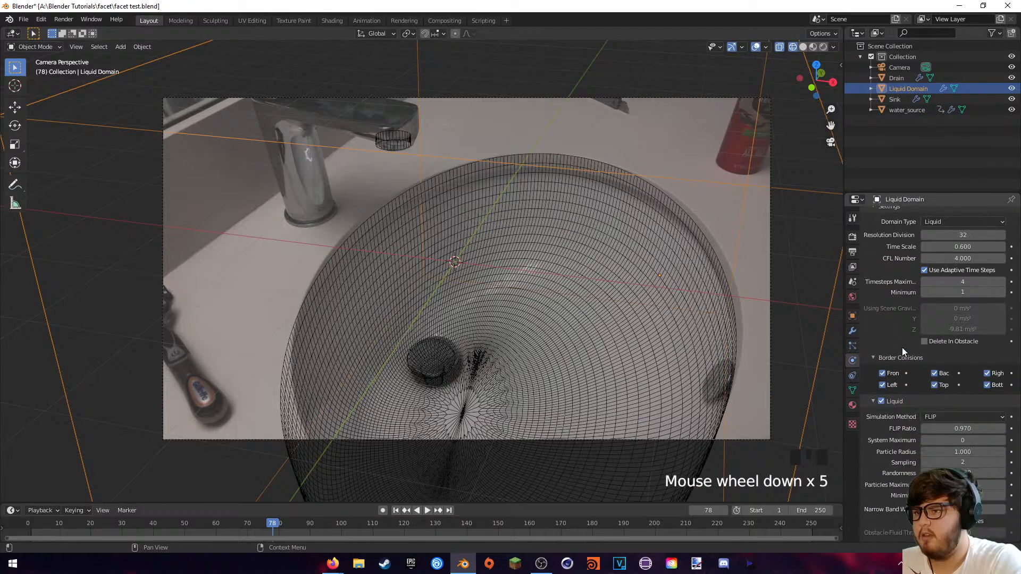
pyautogui.scroll(-4, 892, 421)
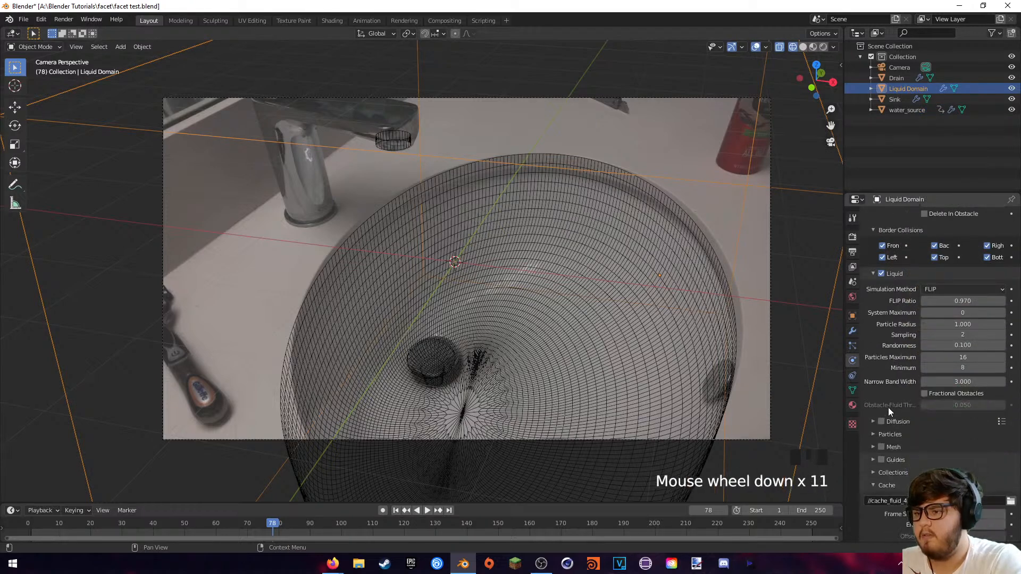
pyautogui.scroll(-1, 880, 424)
pyautogui.click(881, 426)
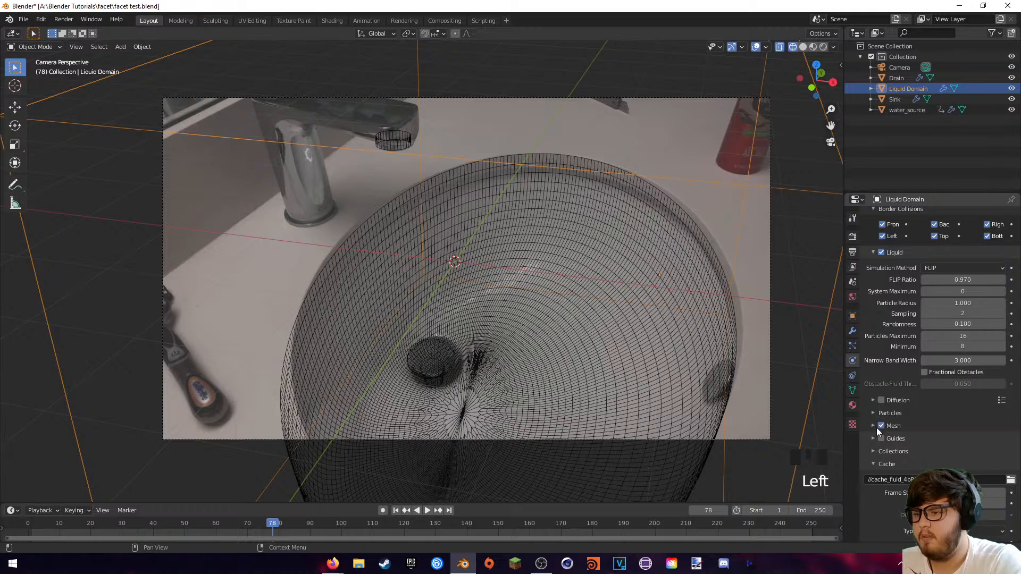
# - Move to frame 160 on the timeline and set the Liquid Domain's cache end frame to 160
pyautogui.scroll(-4, 910, 431)
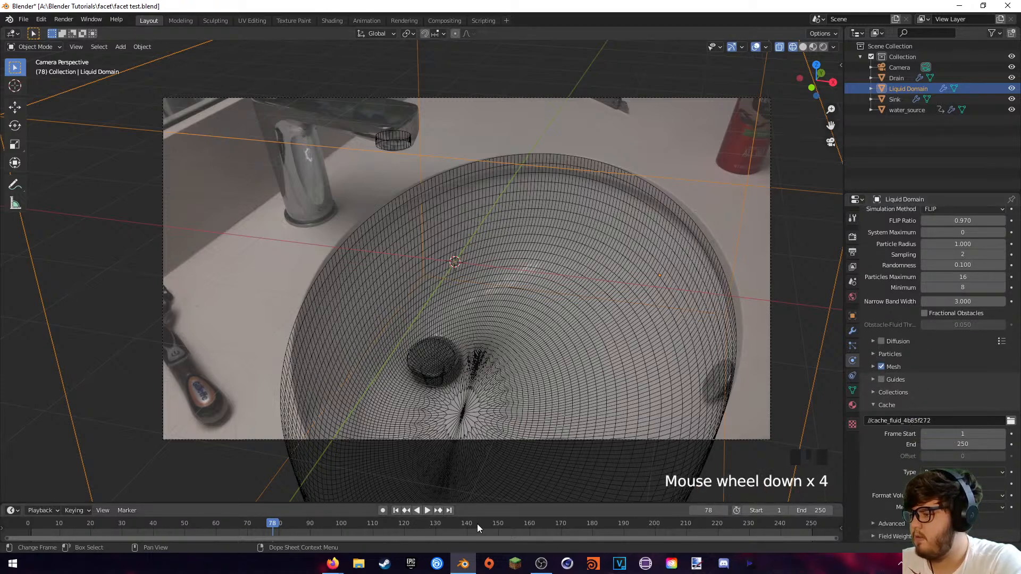
pyautogui.click(531, 525)
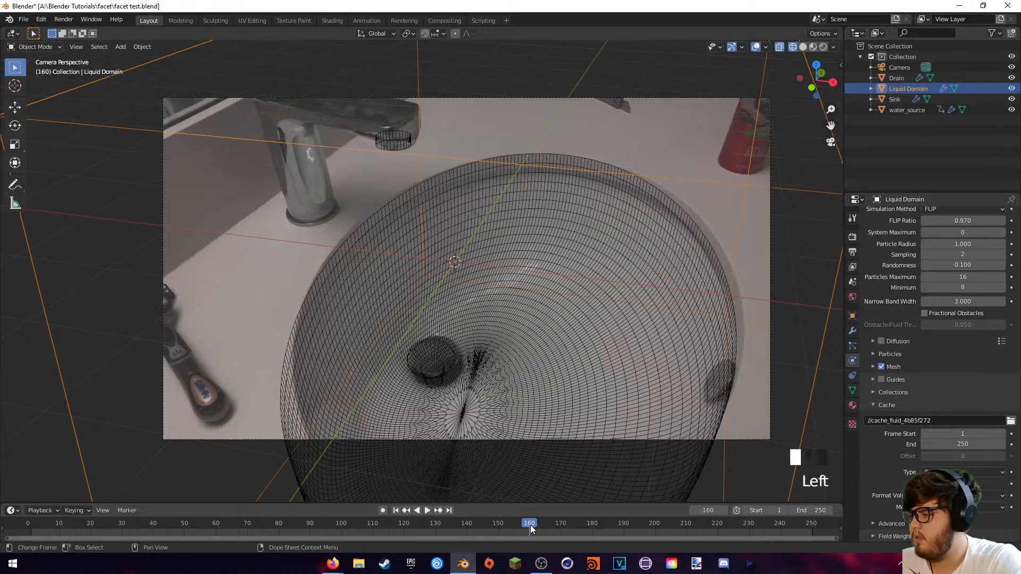
pyautogui.click(968, 444)
pyautogui.write('160')
pyautogui.press('Return')
# - Switch the Liquid Domain's cache type to Modular and bake its fluid data
pyautogui.scroll(-1, 874, 443)
pyautogui.click(963, 473)
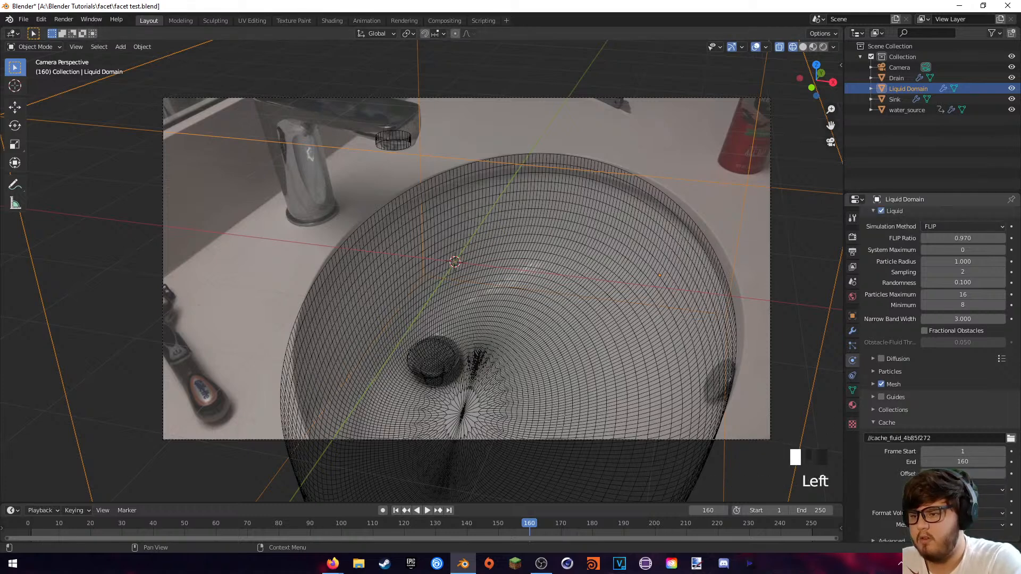
pyautogui.scroll(-3, 898, 468)
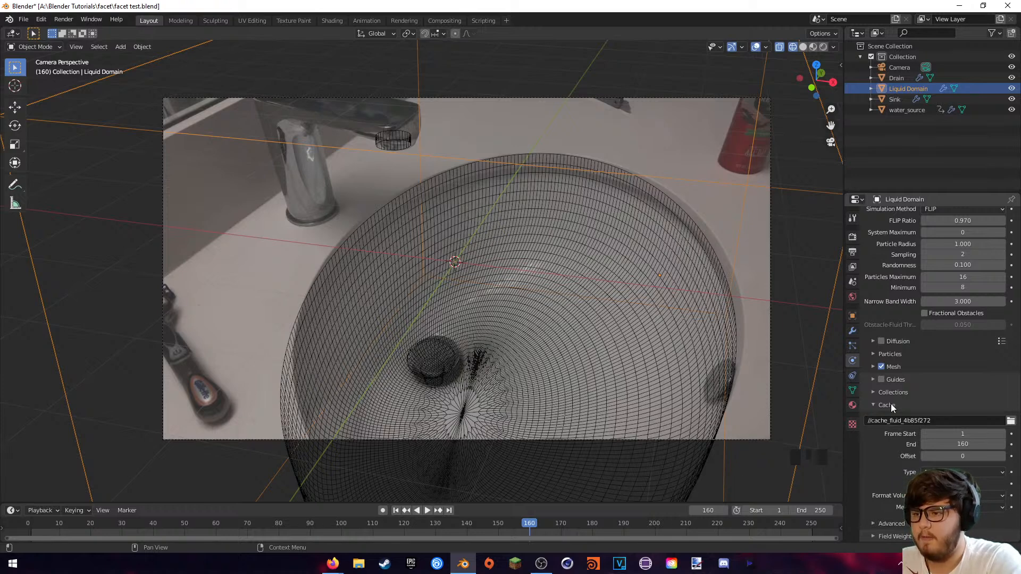
pyautogui.scroll(17, 892, 407)
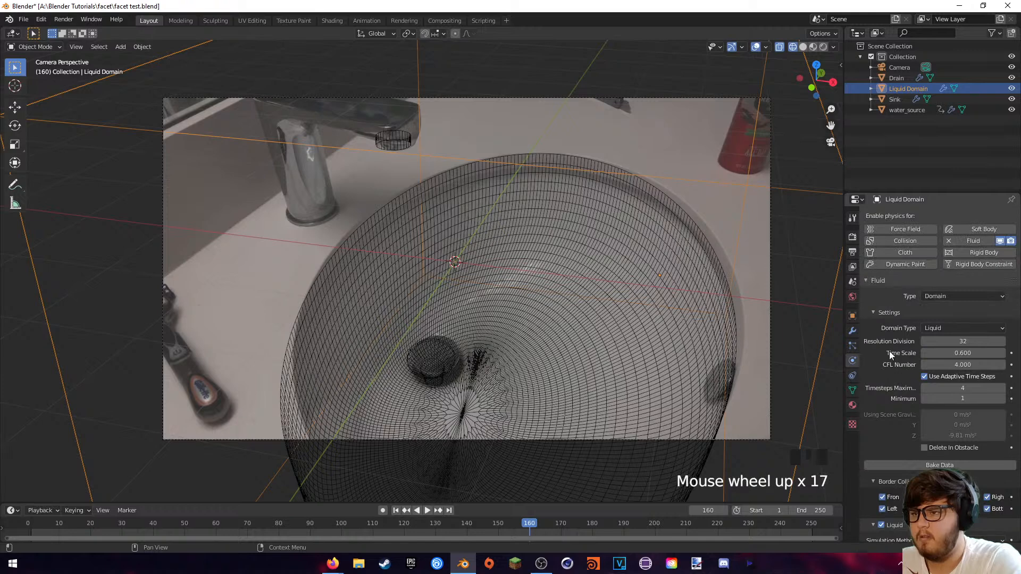
pyautogui.click(905, 466)
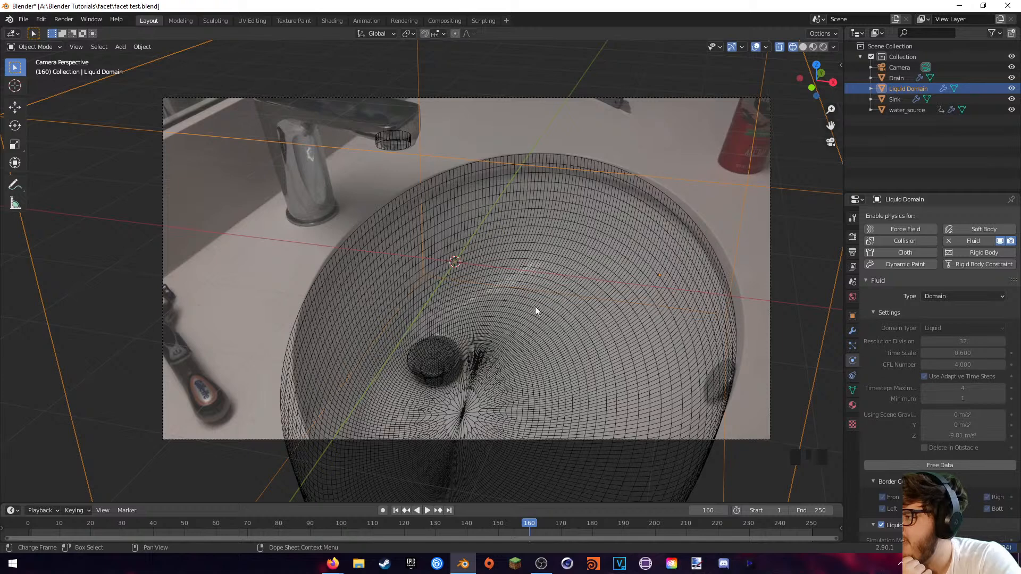
# - Scrub back through the timeline to frame 24 to check the baked fluid in camera view
pyautogui.press('Left')
pyautogui.press('Left')
pyautogui.press('Left')
pyautogui.press('Left')
pyautogui.press('Left')
pyautogui.press('Left')
pyautogui.press('Left')
pyautogui.press('Left')
pyautogui.press('Left')
pyautogui.press('Left')
pyautogui.press('Left')
pyautogui.press('Left')
pyautogui.press('Left')
pyautogui.press('Left')
pyautogui.press('Left')
pyautogui.press('Left')
pyautogui.press('Left')
pyautogui.press('Left')
pyautogui.press('Left')
pyautogui.press('Left')
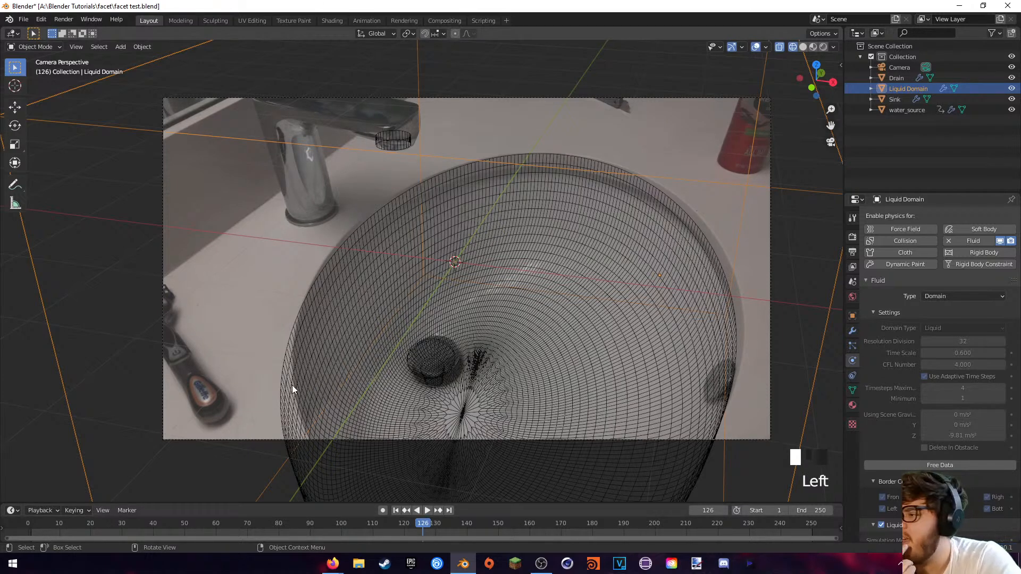
pyautogui.click(304, 523)
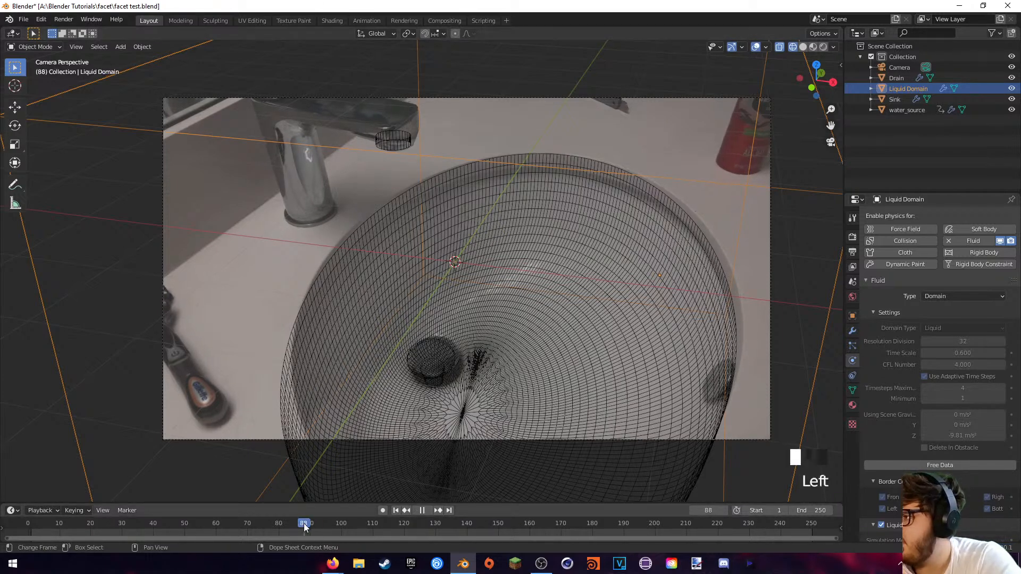
pyautogui.moveTo(266, 522); pyautogui.dragTo(103, 526)
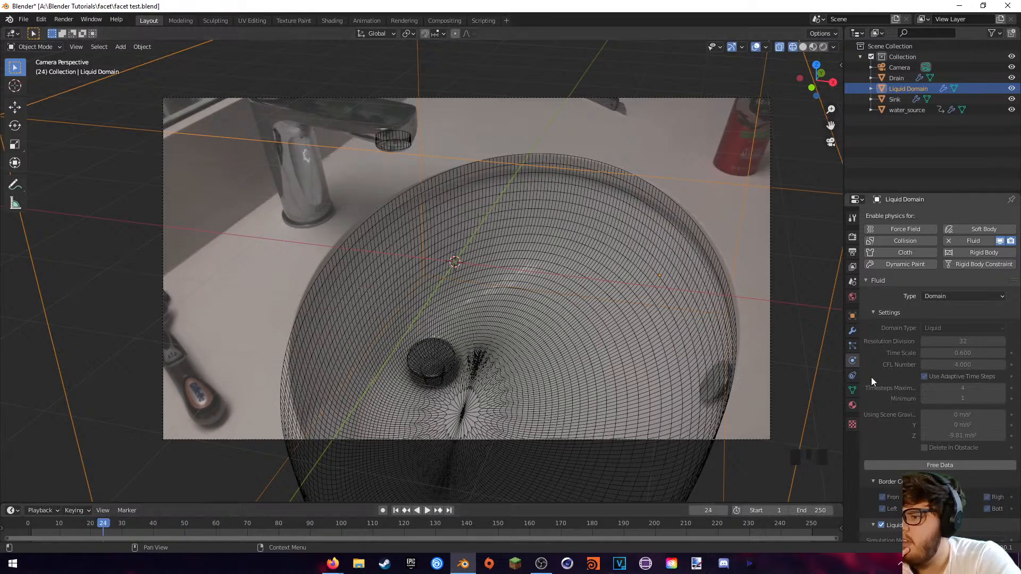
# - Examine the Liquid Domain's mesh baking options, liquid settings and cache settings
pyautogui.scroll(-10, 873, 378)
pyautogui.scroll(-1, 886, 419)
pyautogui.click(873, 465)
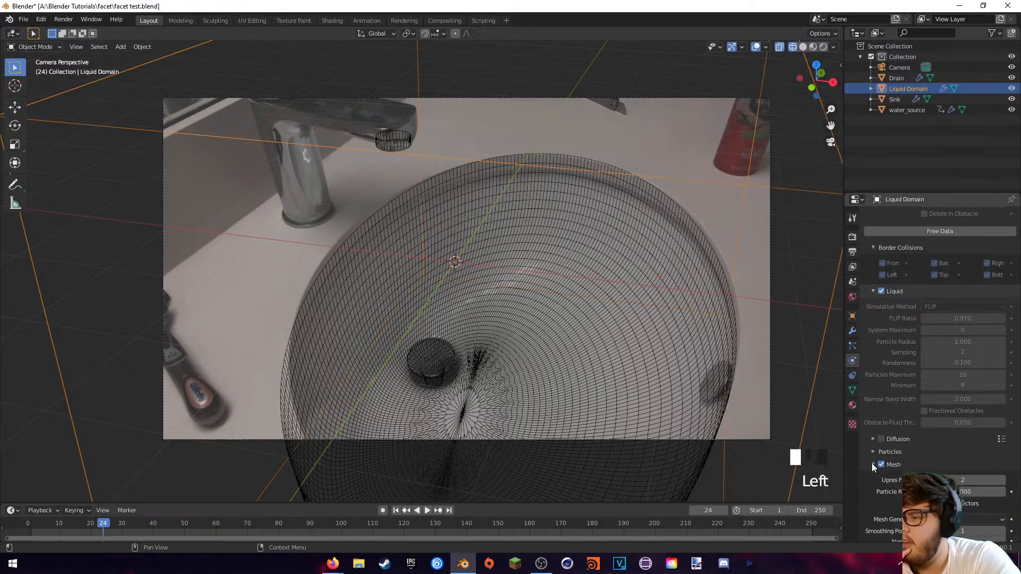
pyautogui.scroll(-6, 905, 468)
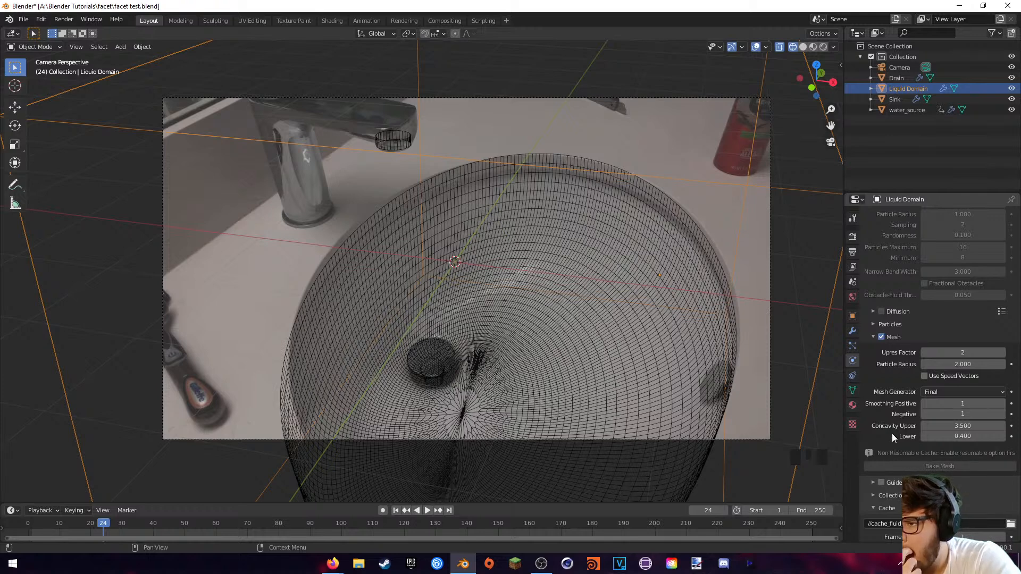
pyautogui.scroll(1, 892, 433)
pyautogui.scroll(15, 892, 433)
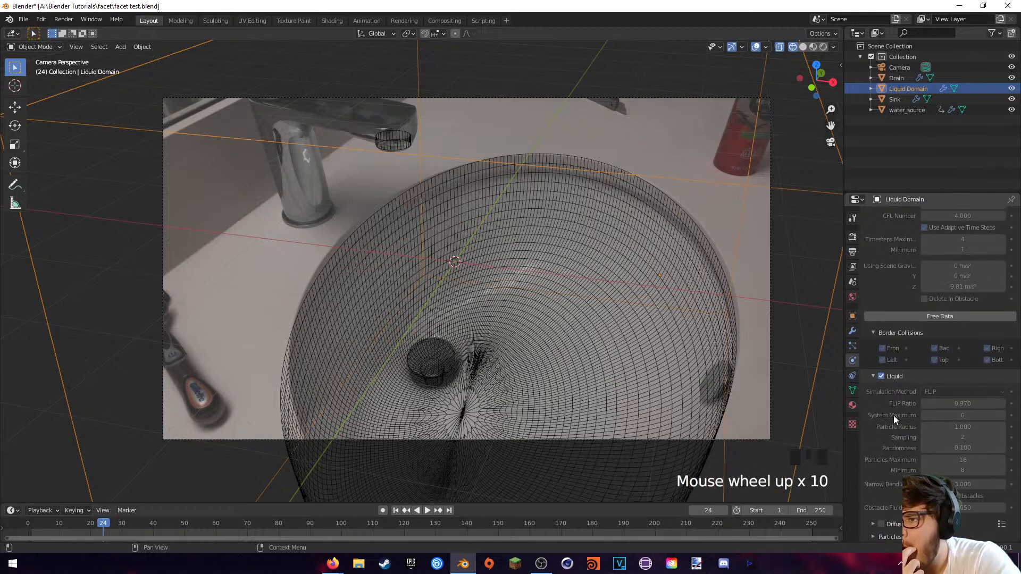
pyautogui.scroll(-17, 892, 367)
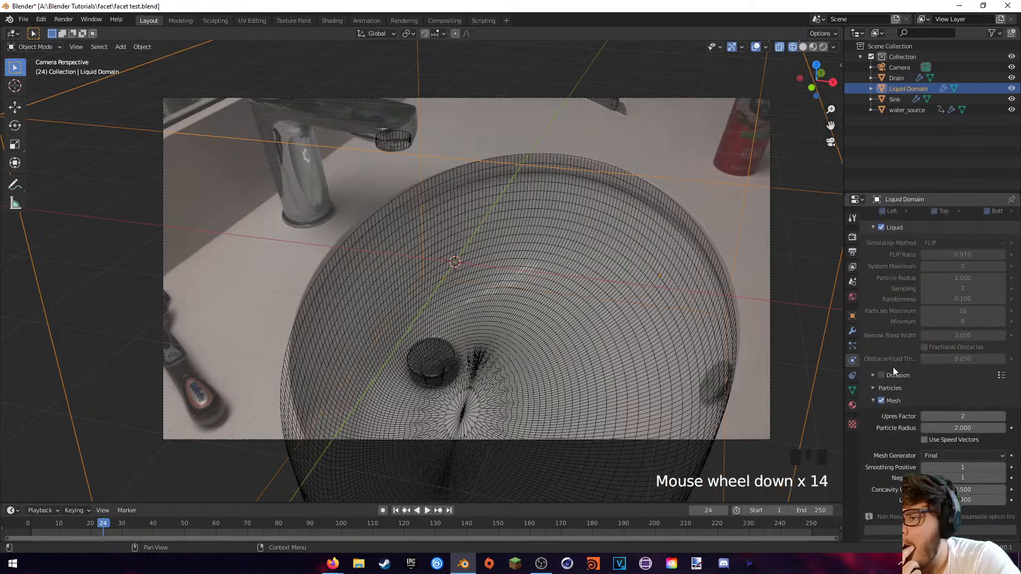
pyautogui.scroll(-2, 898, 400)
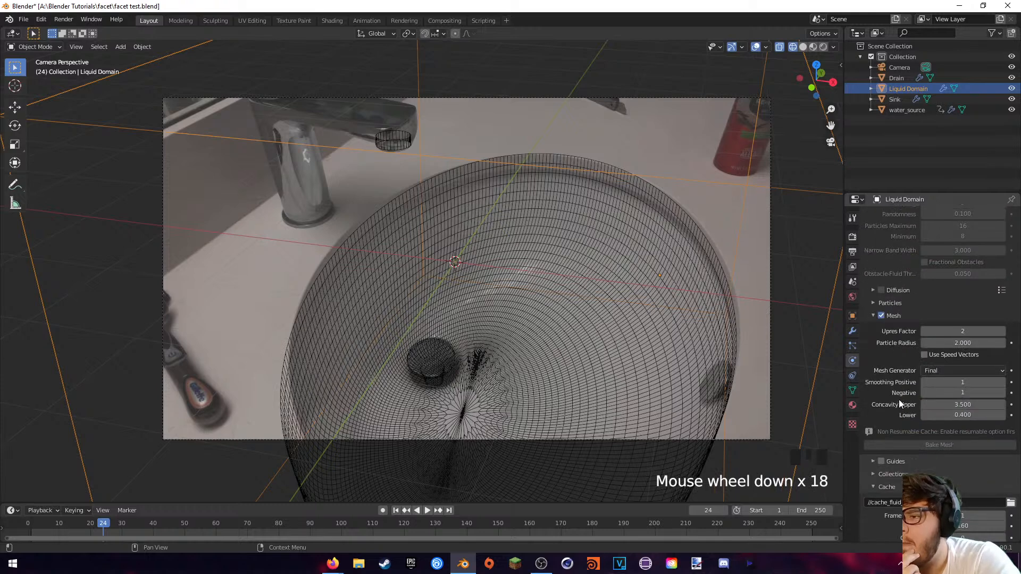
pyautogui.scroll(-4, 899, 404)
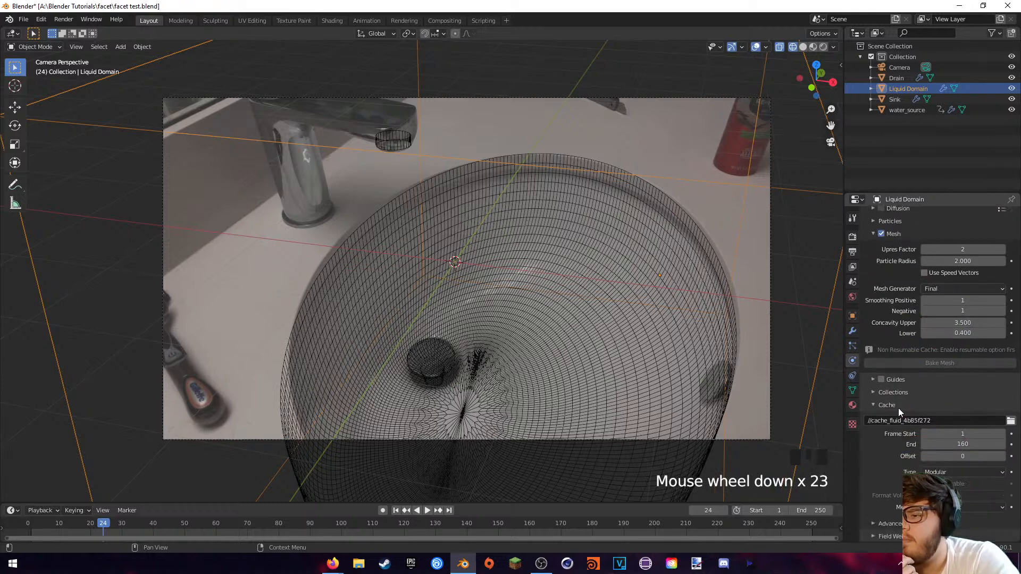
# - Make the Liquid Domain's cache resumable and keep its cache type on Modular
pyautogui.click(964, 473)
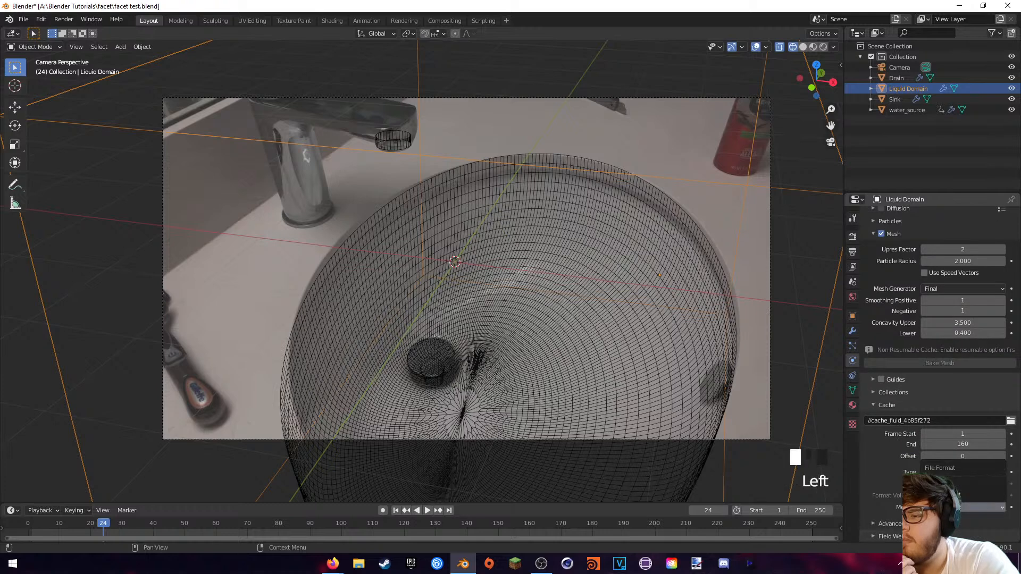
pyautogui.click(945, 507)
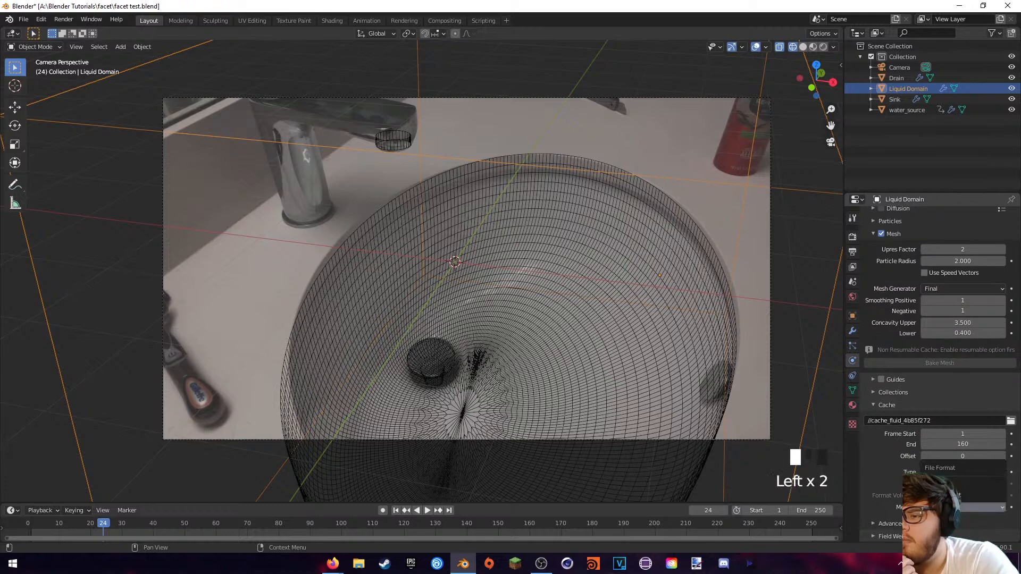
pyautogui.scroll(-2, 876, 493)
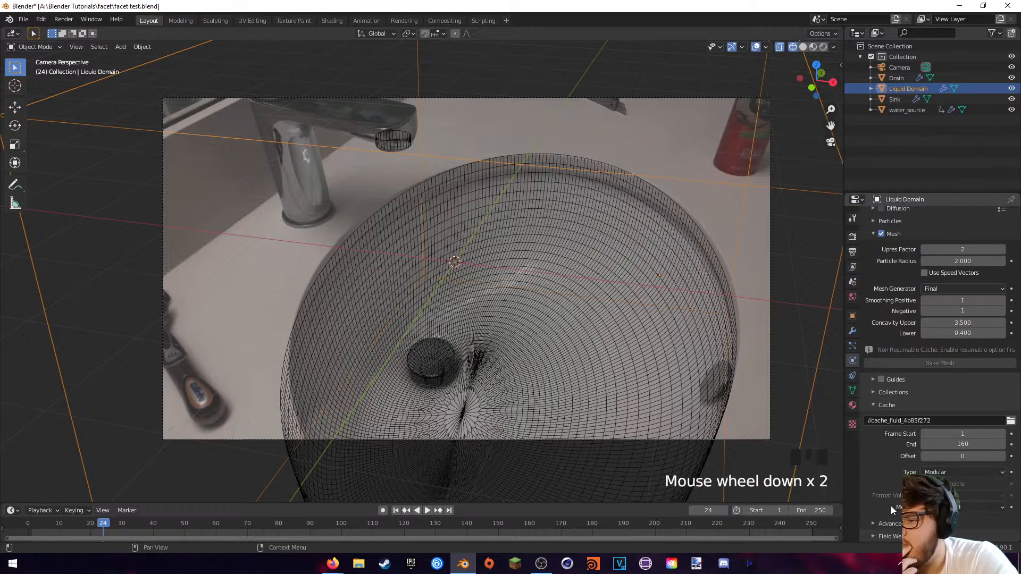
pyautogui.click(935, 472)
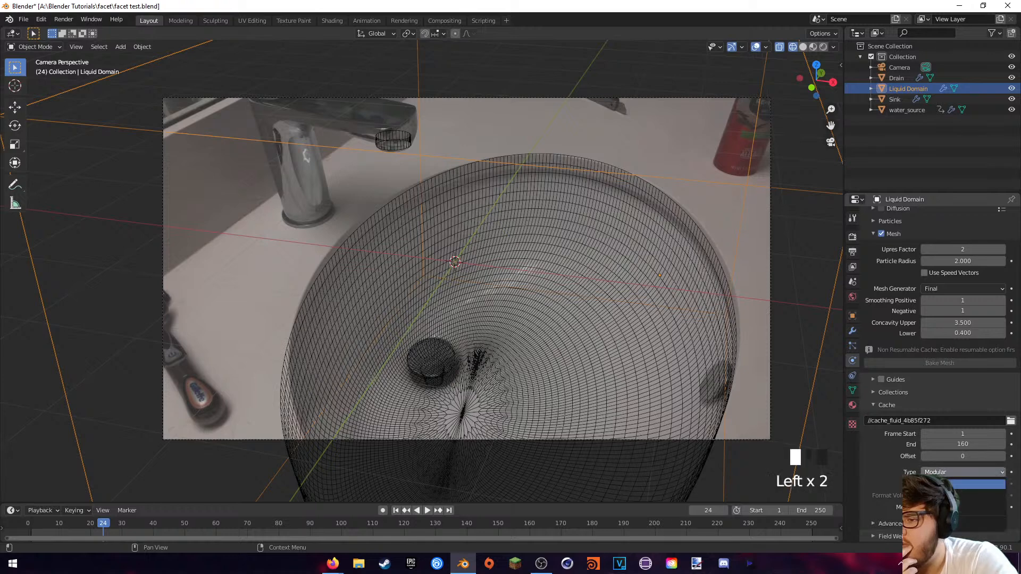
pyautogui.click(979, 484)
pyautogui.click(936, 484)
pyautogui.click(938, 472)
pyautogui.click(940, 494)
pyautogui.scroll(-5, 899, 500)
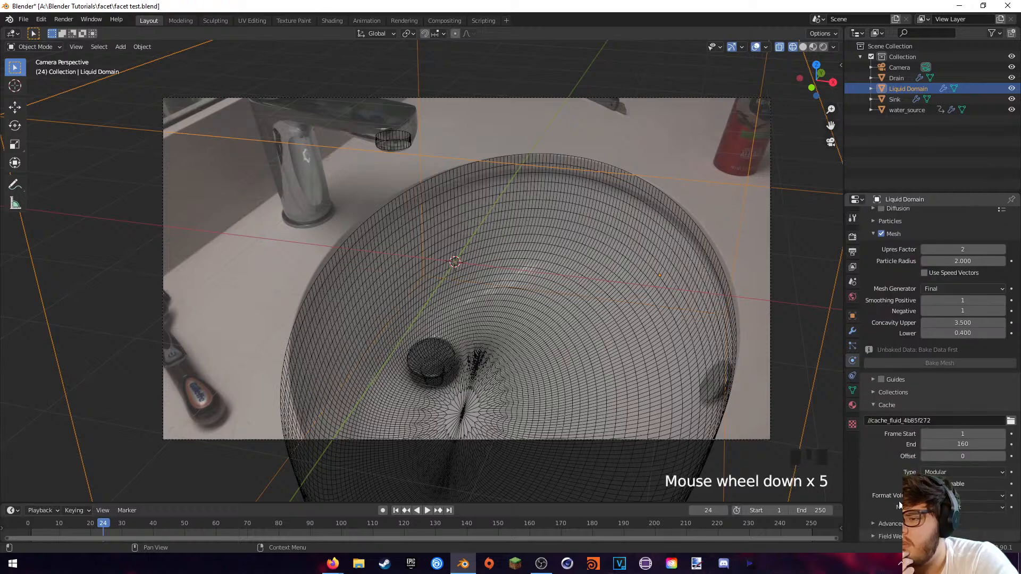
# - Bake the Liquid Domain's fluid data again with the resumable cache
pyautogui.scroll(5, 912, 308)
pyautogui.scroll(7, 912, 308)
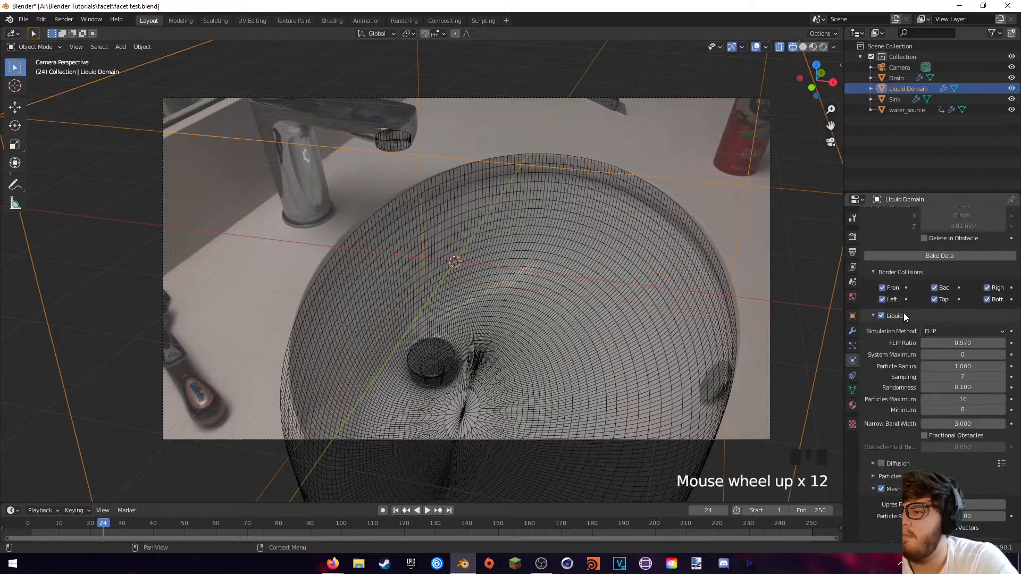
pyautogui.click(934, 254)
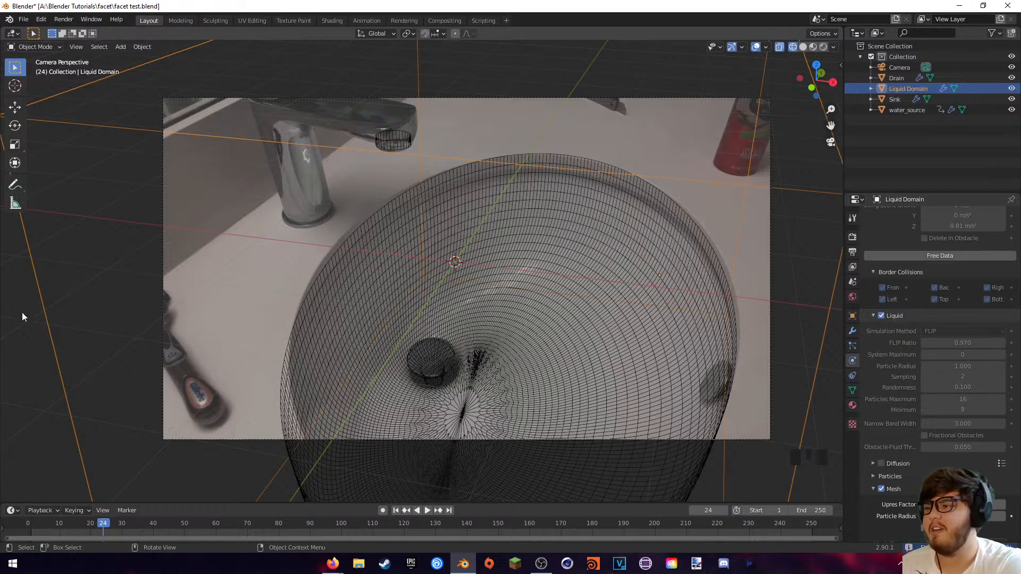
# - Review the fluid physics settings of the Sink effector and the water_source inflow
pyautogui.click(324, 262)
pyautogui.click(663, 165)
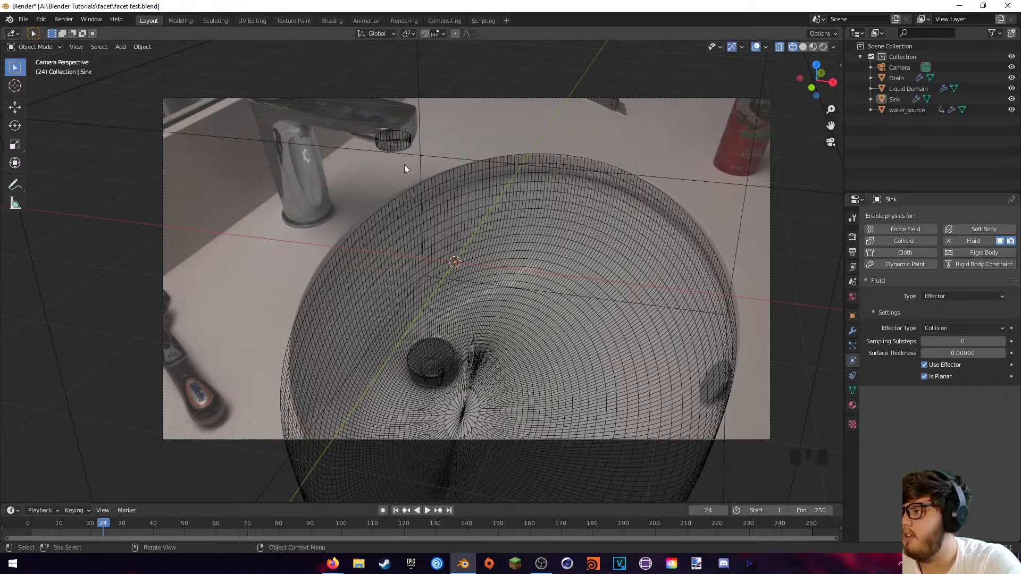
pyautogui.click(376, 143)
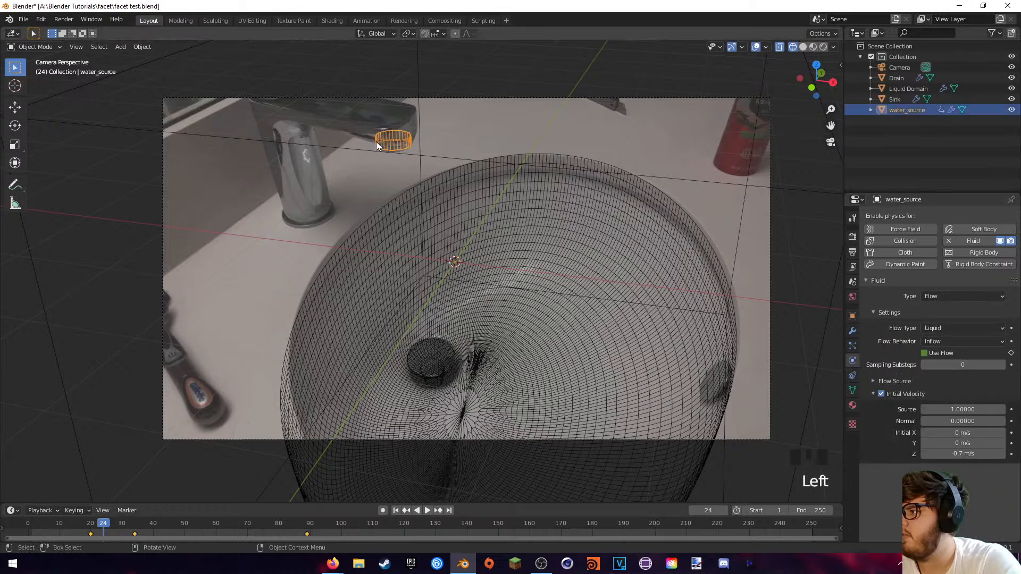
# - Select the Liquid Domain and bake its liquid mesh
pyautogui.click(421, 165)
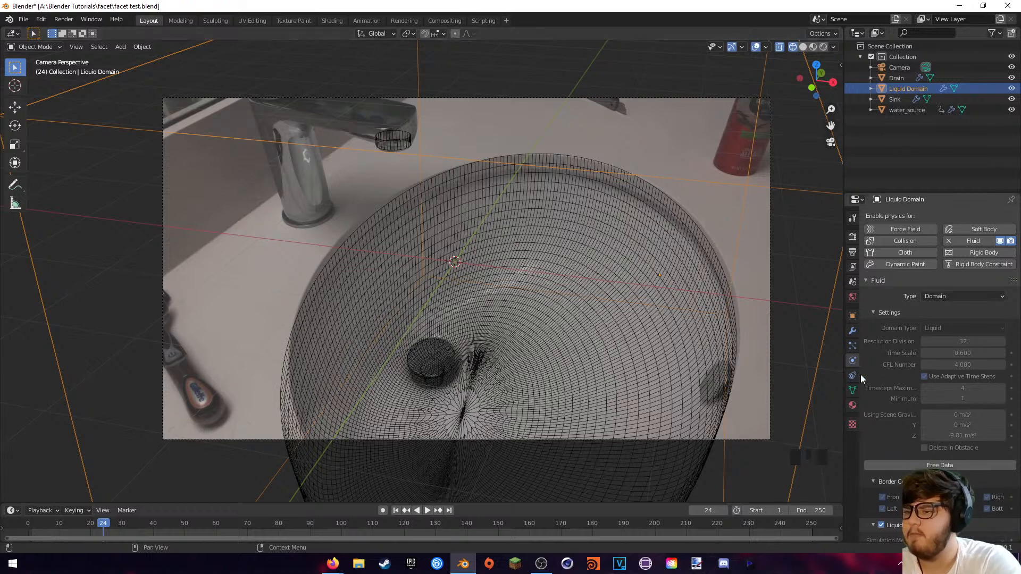
pyautogui.scroll(-19, 901, 388)
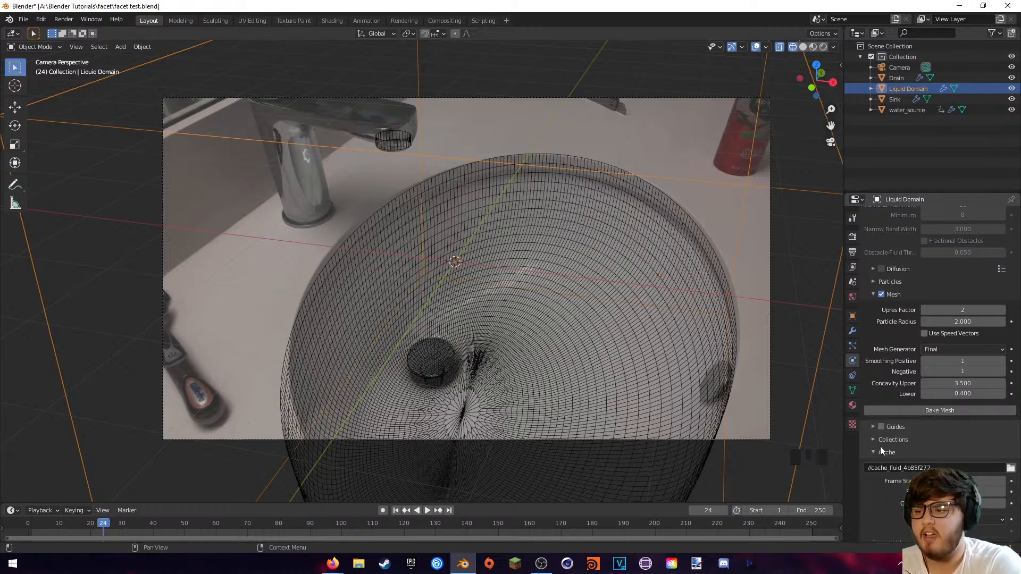
pyautogui.click(891, 413)
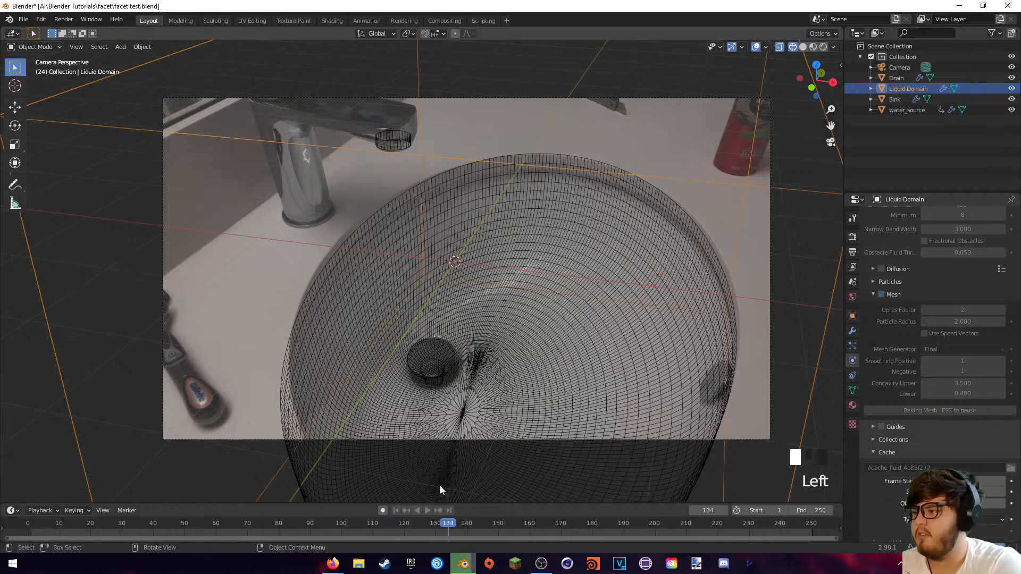
# - Scrub the timeline back to frame 11 and check the baked mesh from outside the camera view
pyautogui.press('space')
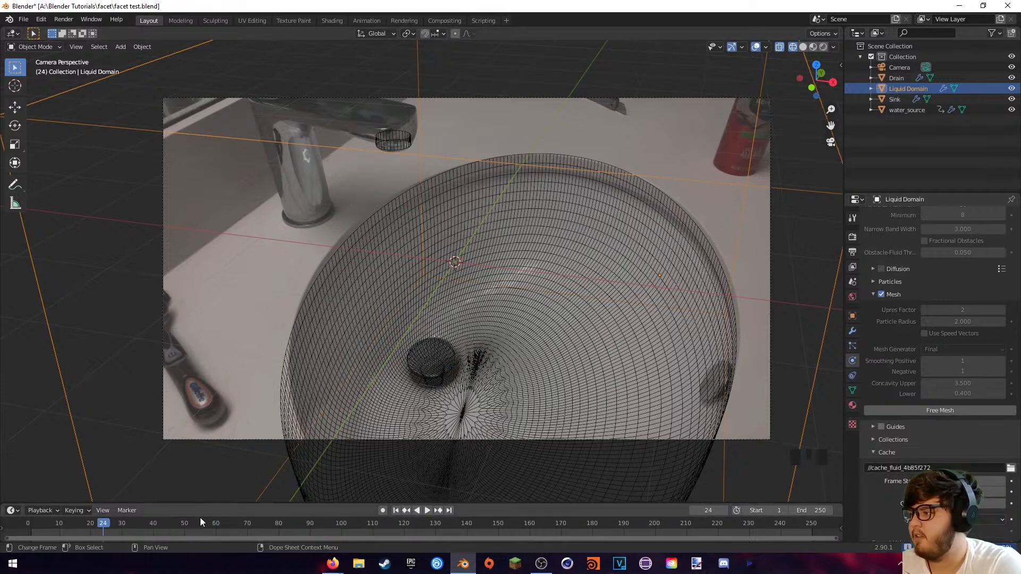
pyautogui.press('Escape')
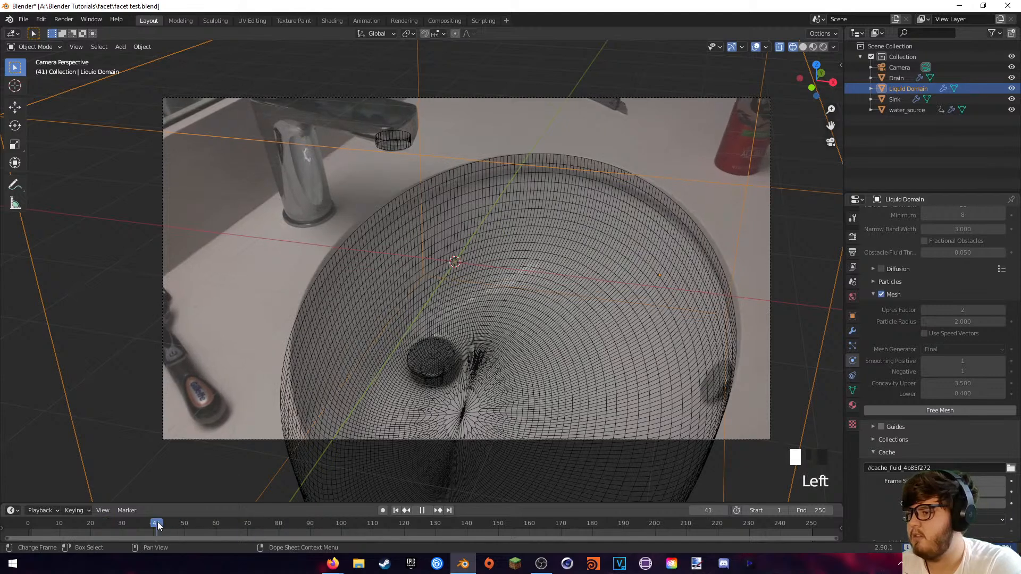
pyautogui.moveTo(435, 369); pyautogui.dragTo(447, 337, button='middle')
pyautogui.scroll(-2, 468, 324)
pyautogui.click(171, 524)
pyautogui.moveTo(193, 525); pyautogui.dragTo(63, 539)
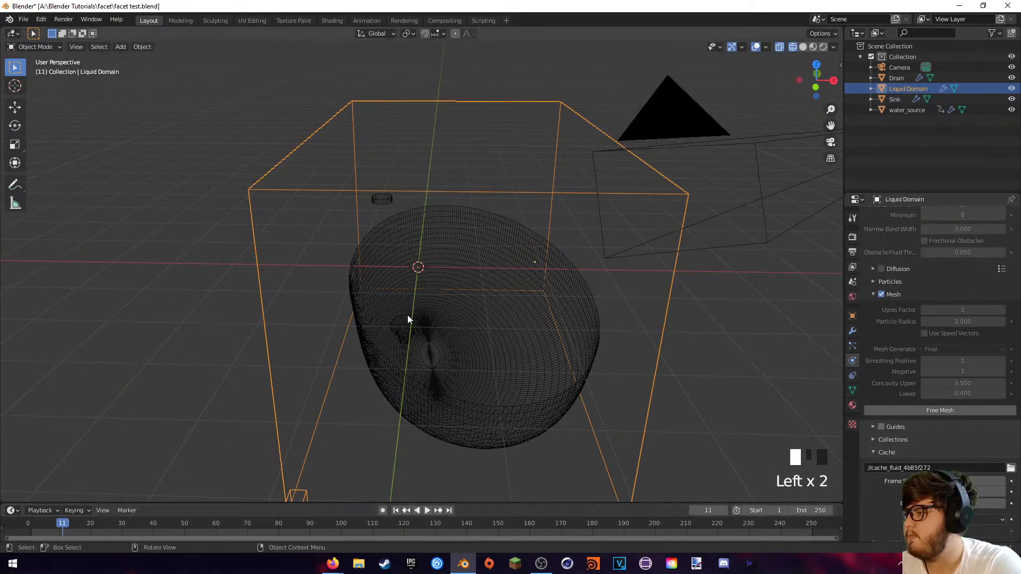
# - Look through the Liquid Domain's remaining fluid settings and scrub the timeline to frame 34 to look for liquid
pyautogui.moveTo(408, 319); pyautogui.dragTo(392, 330, button='middle')
pyautogui.scroll(-2, 882, 365)
pyautogui.scroll(-4, 879, 480)
pyautogui.click(876, 523)
pyautogui.scroll(-5, 884, 497)
pyautogui.scroll(-1, 883, 496)
pyautogui.click(881, 464)
pyautogui.scroll(14, 881, 465)
pyautogui.scroll(6, 892, 381)
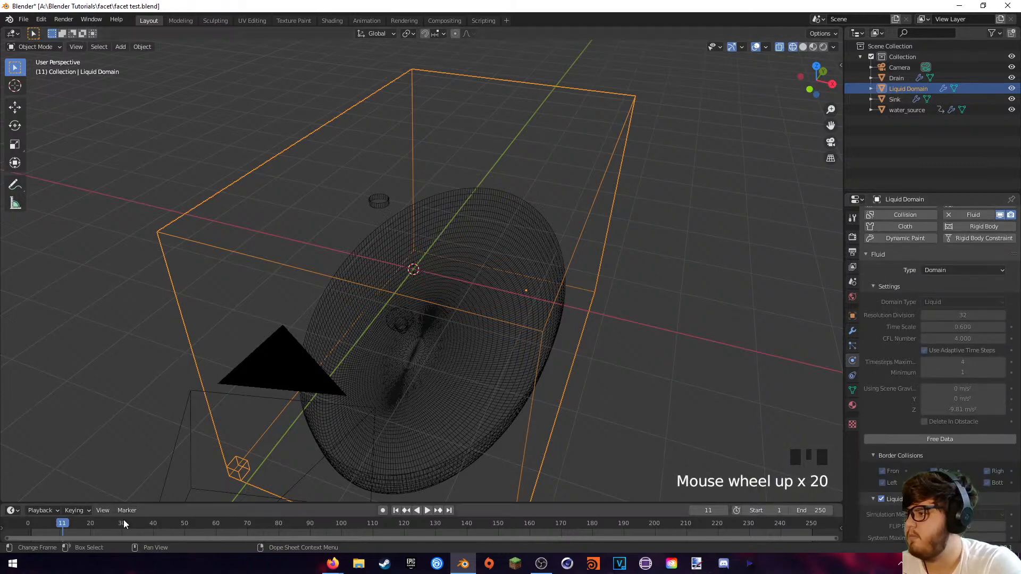
pyautogui.moveTo(125, 524); pyautogui.dragTo(207, 528)
pyautogui.scroll(-7, 585, 319)
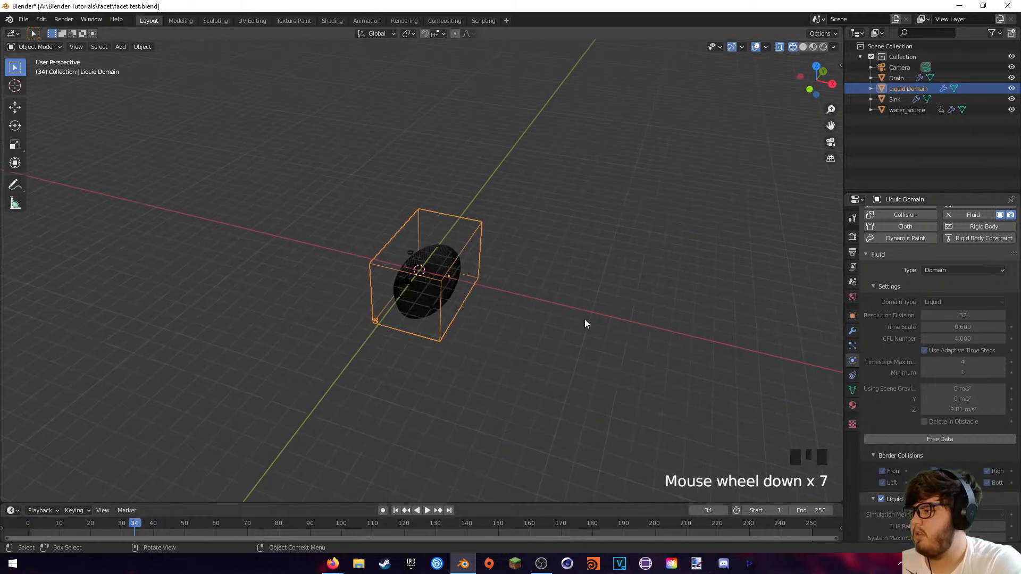
# - Add a test cube, move it well clear of the sink setup and show the scene in solid shading
pyautogui.hotkey('shift', 'a')
pyautogui.moveTo(560, 222)
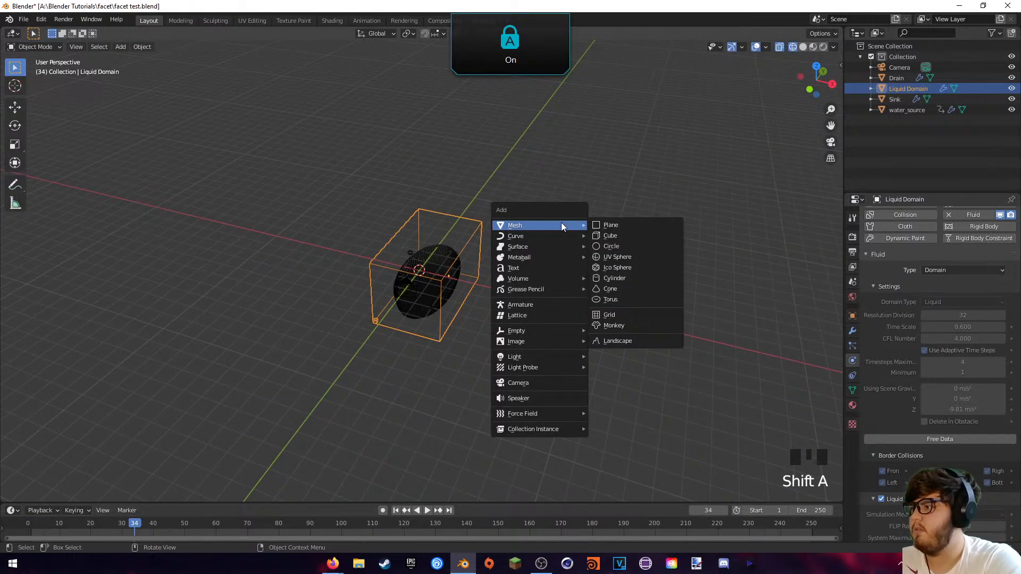
pyautogui.click(610, 235)
pyautogui.press('g')
pyautogui.click(622, 150)
pyautogui.press('g')
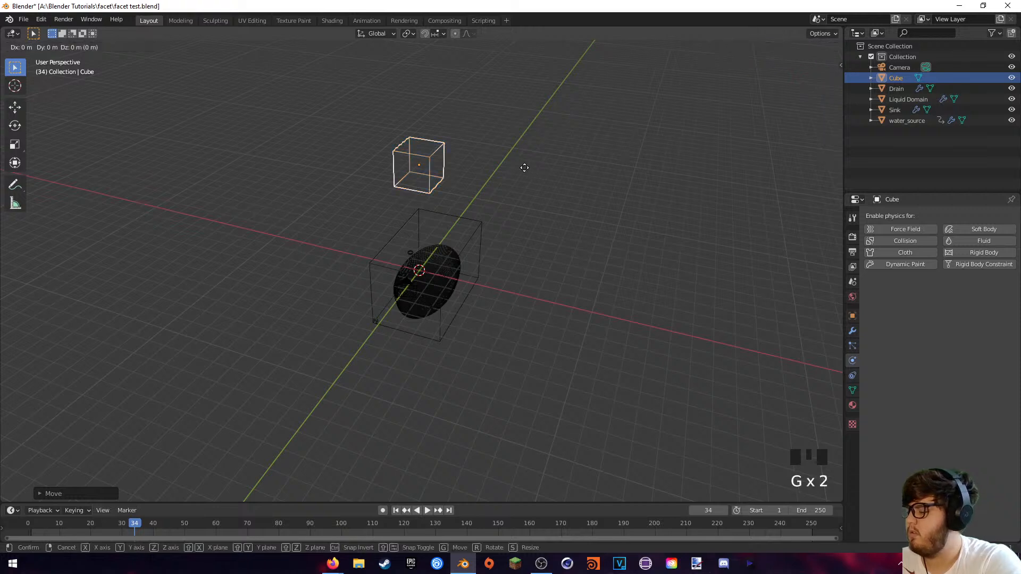
pyautogui.click(765, 178)
pyautogui.moveTo(765, 177); pyautogui.dragTo(763, 178, button='middle')
pyautogui.press('z')
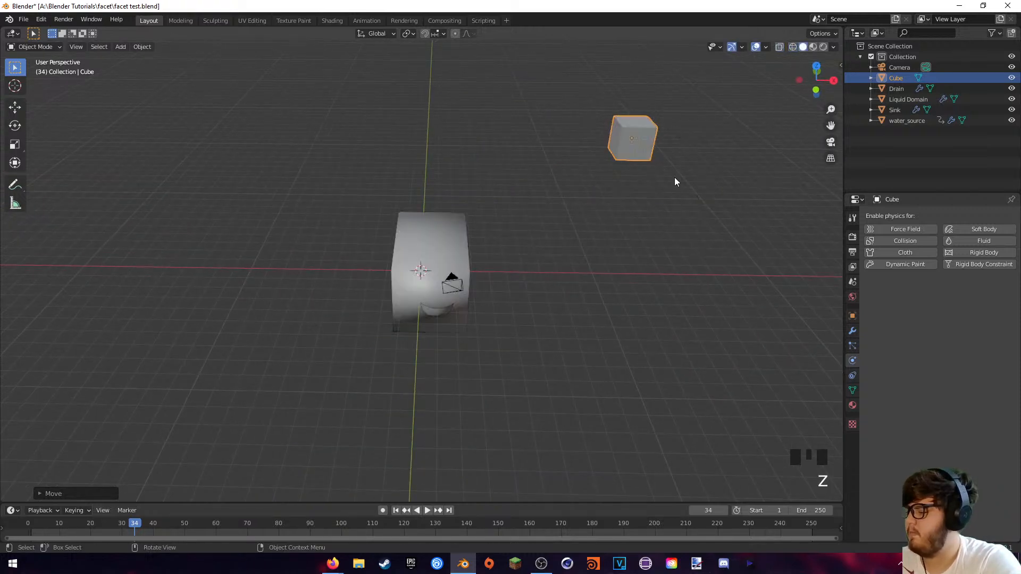
# - Apply the Quick Liquid effect to the test cube
pyautogui.press('F3')
pyautogui.write('QUICK')
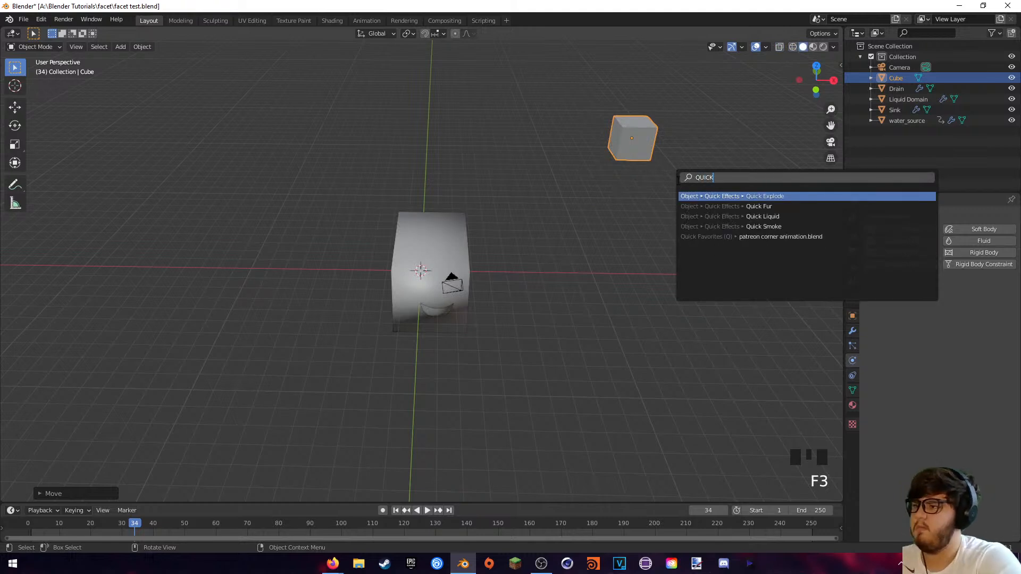
pyautogui.click(734, 218)
# - Set the cache type of the test cube's liquid domain to Modular and bake its data
pyautogui.keyDown('shift'); pyautogui.moveTo(684, 187); pyautogui.dragTo(590, 169, button='middle'); pyautogui.keyUp('shift')
pyautogui.scroll(-10, 916, 375)
pyautogui.scroll(-20, 917, 374)
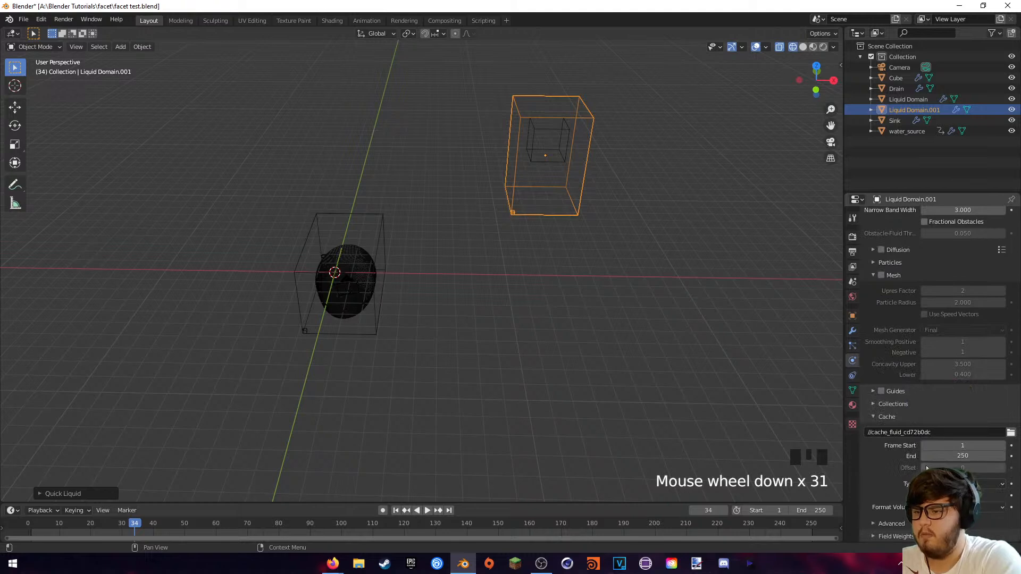
pyautogui.click(949, 484)
pyautogui.click(949, 507)
pyautogui.scroll(-4, 872, 478)
pyautogui.scroll(13, 872, 479)
pyautogui.click(914, 302)
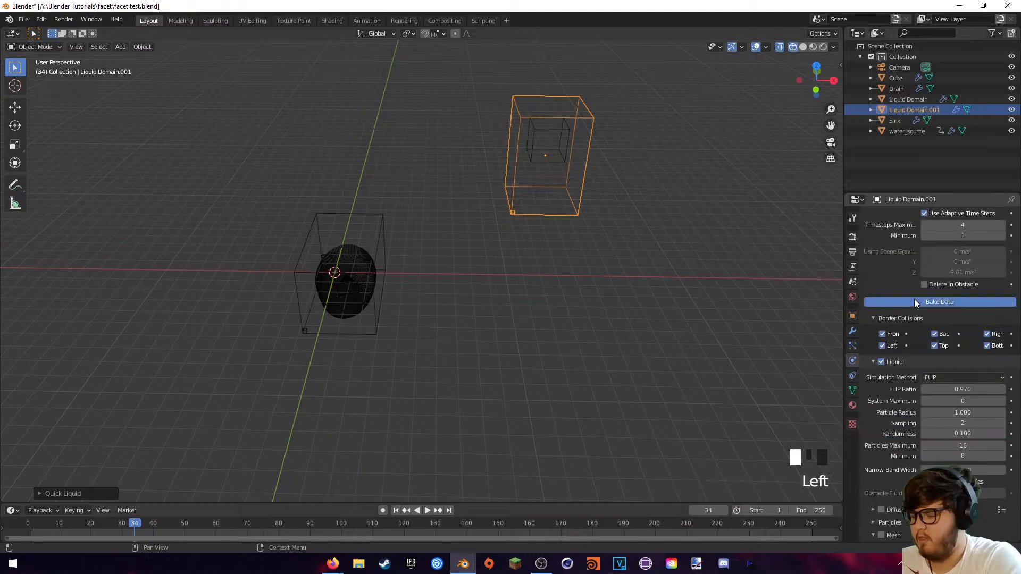
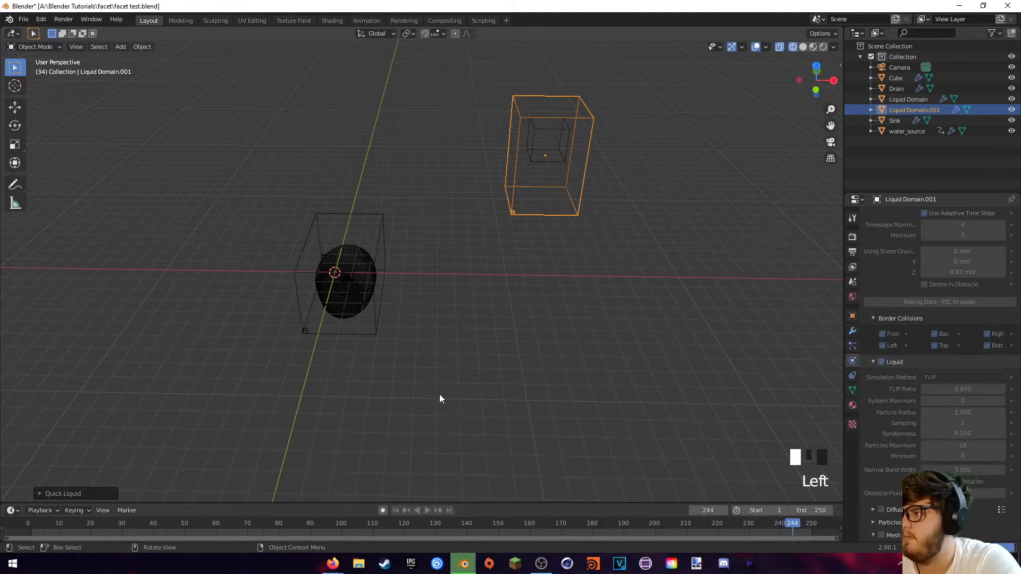
# - Scrub through the test bake to frame 55, then delete the liquid domain around the test cube
pyautogui.press('space')
pyautogui.moveTo(122, 523); pyautogui.dragTo(200, 533)
pyautogui.press('Delete')
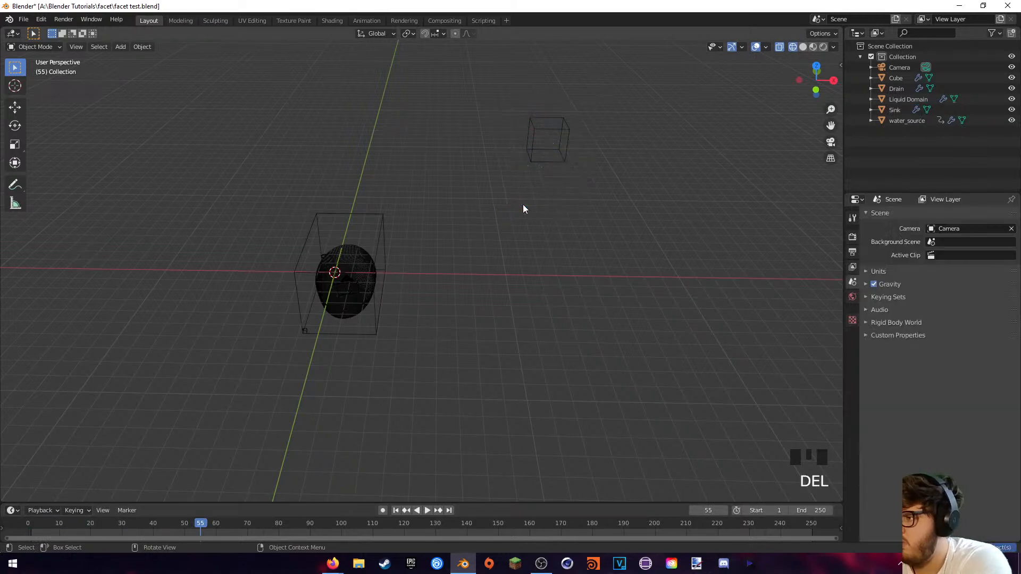
# - Examine the sink setup up close with the timeline at frame 98
pyautogui.scroll(7, 376, 266)
pyautogui.moveTo(375, 298); pyautogui.dragTo(285, 280, button='middle')
pyautogui.moveTo(274, 526); pyautogui.dragTo(337, 521)
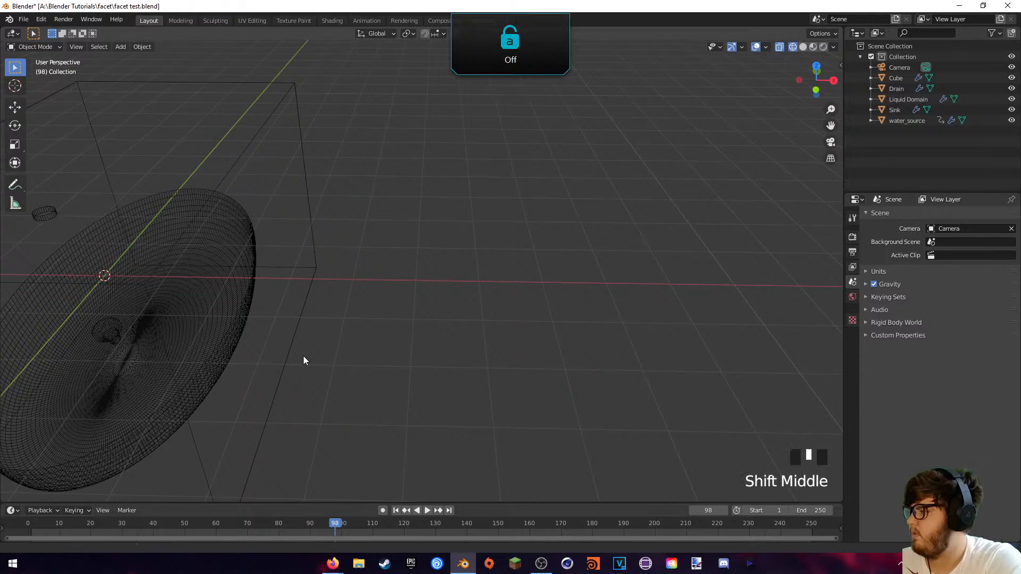
pyautogui.keyDown('shift'); pyautogui.moveTo(302, 356); pyautogui.dragTo(520, 296, button='middle'); pyautogui.keyUp('shift')
# - Set the initial Z velocity of water_source to 0 m/s and move the timeline to frame 47
pyautogui.click(288, 144)
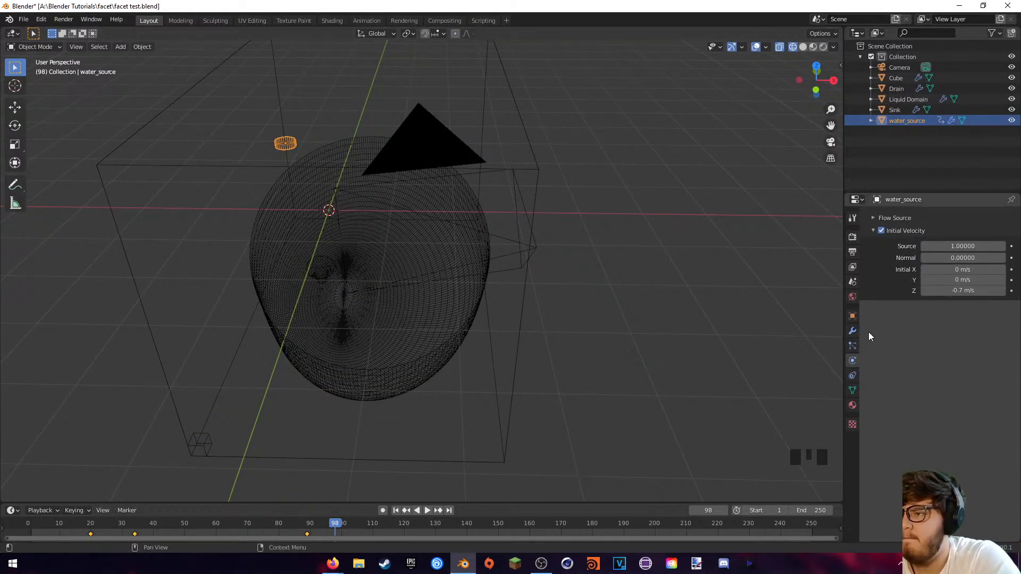
pyautogui.scroll(6, 939, 296)
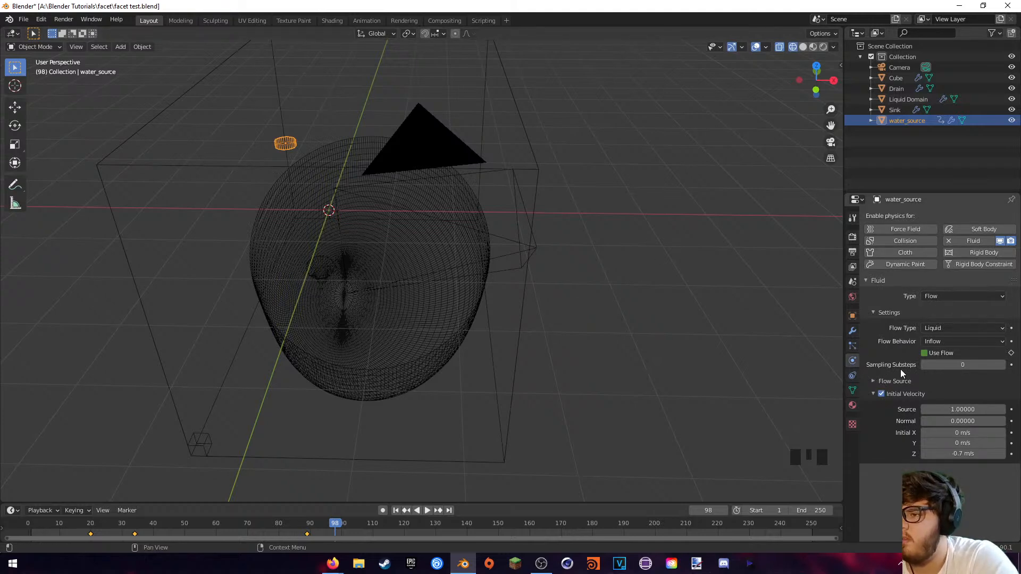
pyautogui.click(925, 454)
pyautogui.click(925, 454)
pyautogui.click(925, 453)
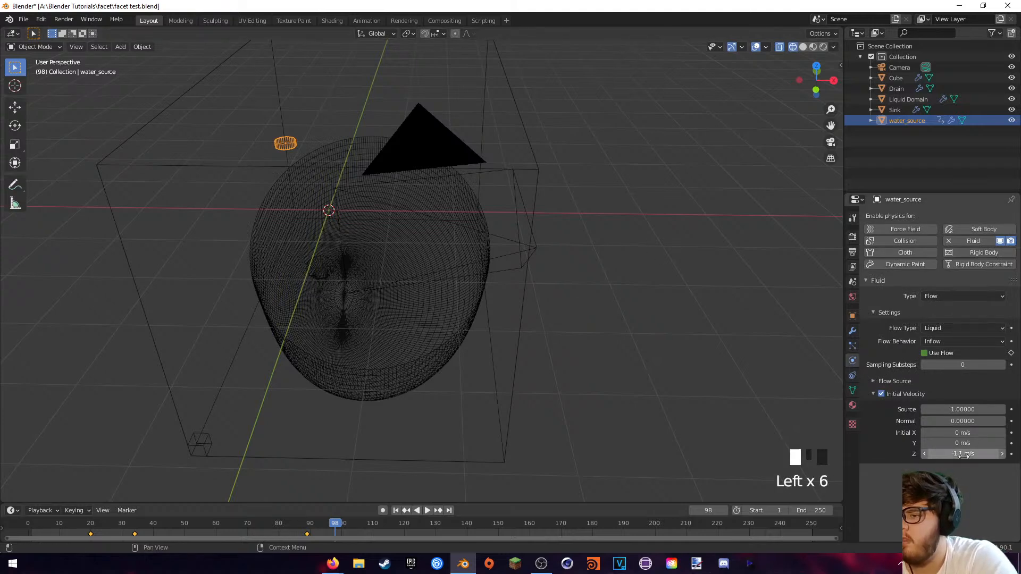
pyautogui.click(1003, 455)
pyautogui.click(1004, 454)
pyautogui.click(1003, 454)
pyautogui.click(1004, 454)
pyautogui.click(1004, 455)
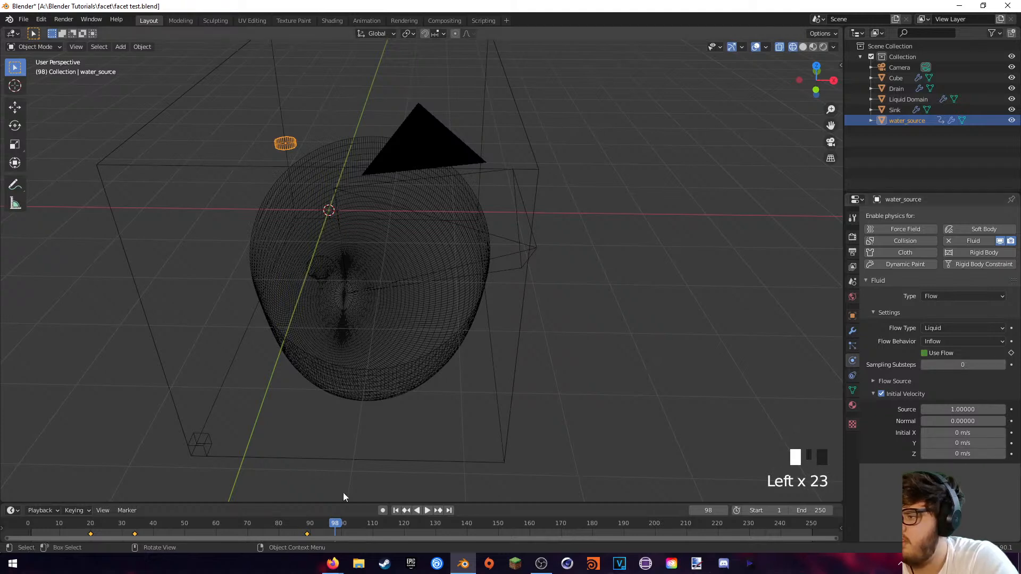
pyautogui.click(287, 528)
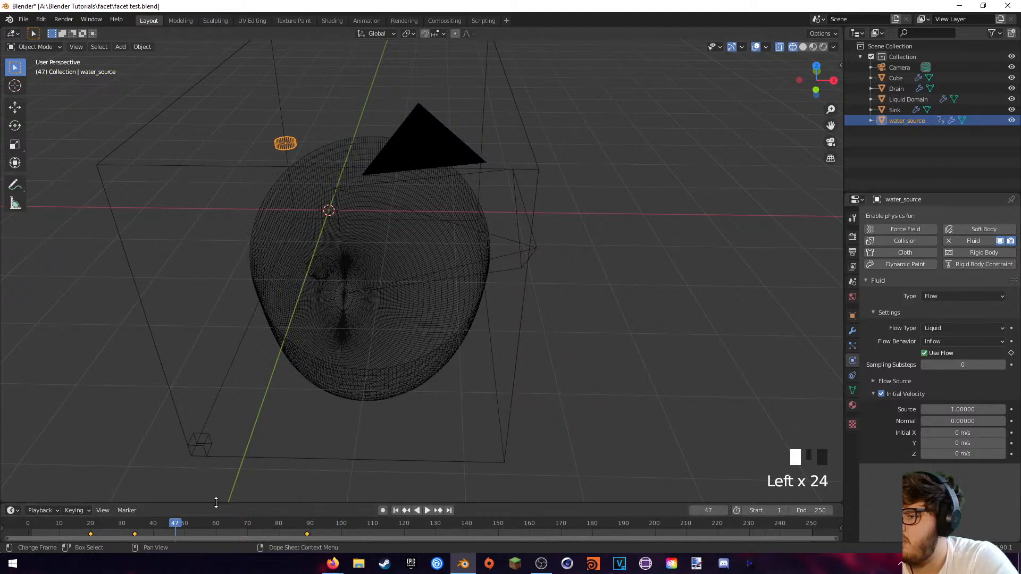
# - Free the baked data of the Liquid Domain around the sink and review its cache settings
pyautogui.click(145, 296)
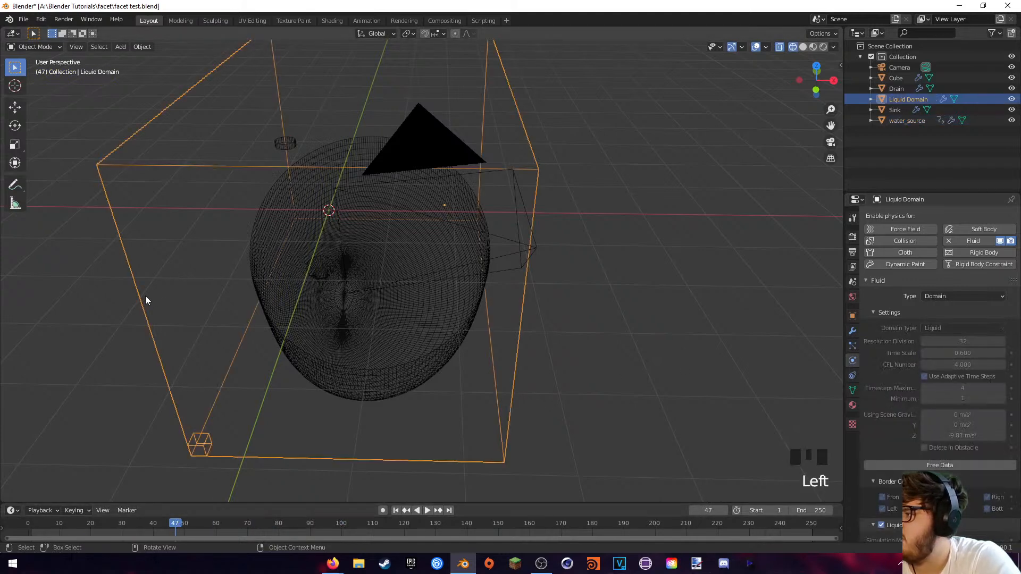
pyautogui.scroll(-3, 915, 392)
pyautogui.scroll(3, 896, 341)
pyautogui.click(926, 423)
pyautogui.scroll(-9, 896, 360)
pyautogui.scroll(-10, 896, 363)
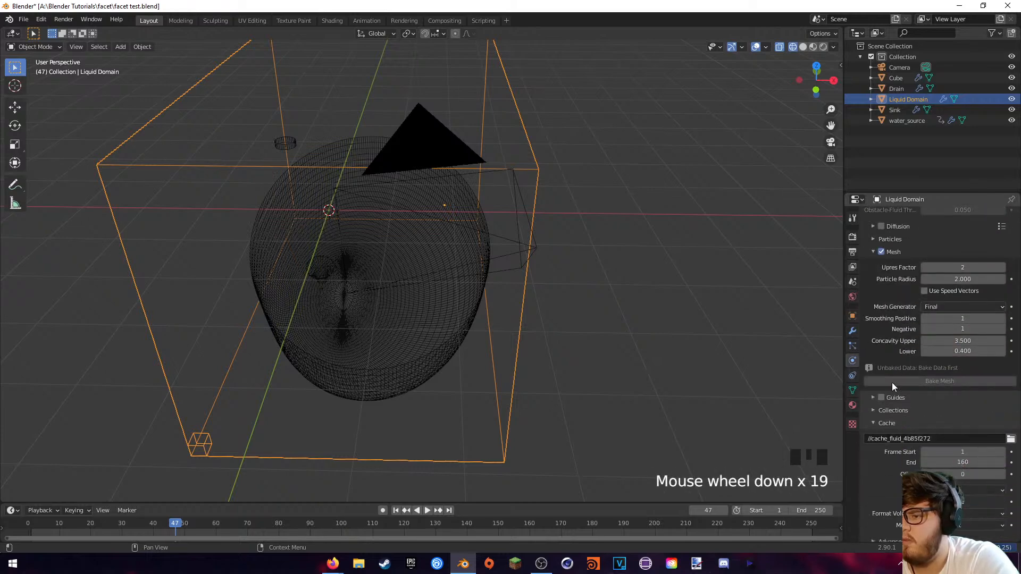
pyautogui.scroll(-2, 891, 466)
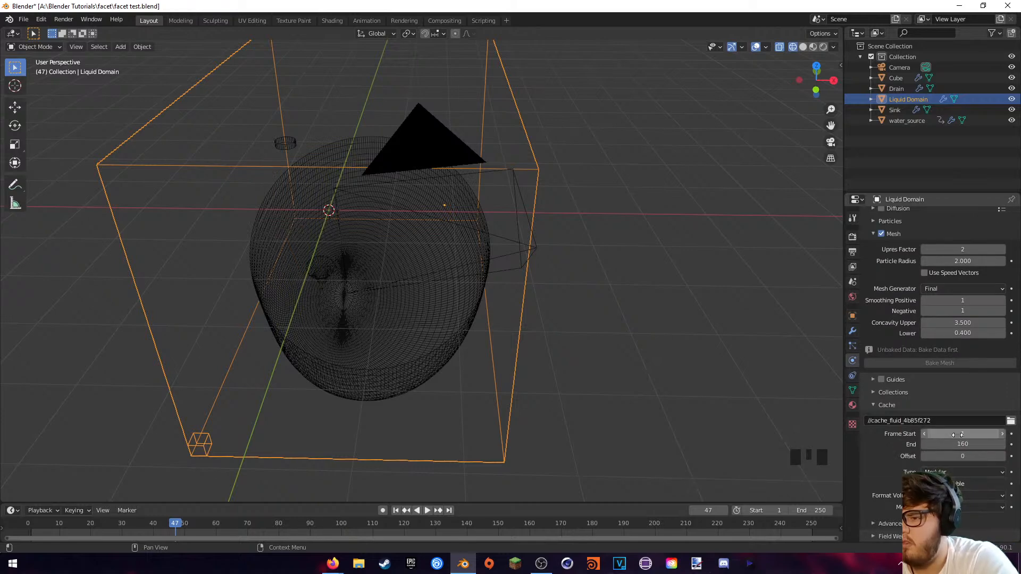
# - Check the Use Flow keyframe of water_source at frame 34, then set the Liquid Domain's cache start frame to 34
pyautogui.click(285, 143)
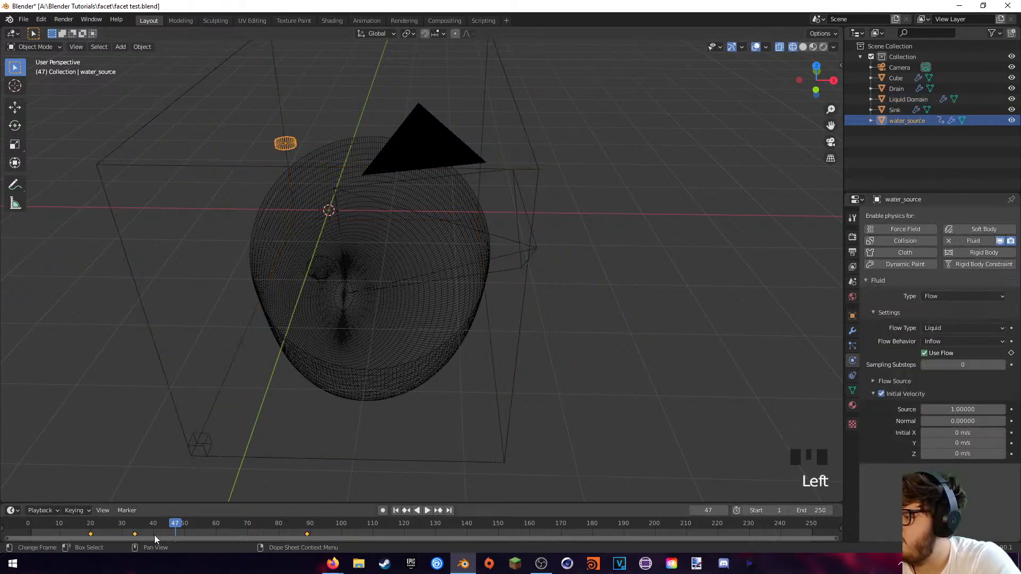
pyautogui.click(141, 526)
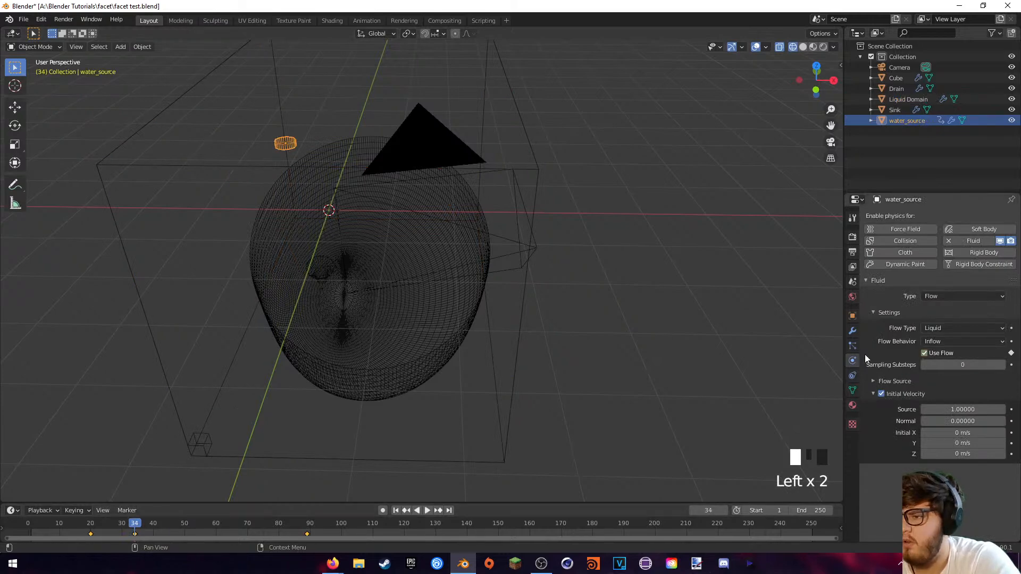
pyautogui.click(207, 404)
pyautogui.click(207, 405)
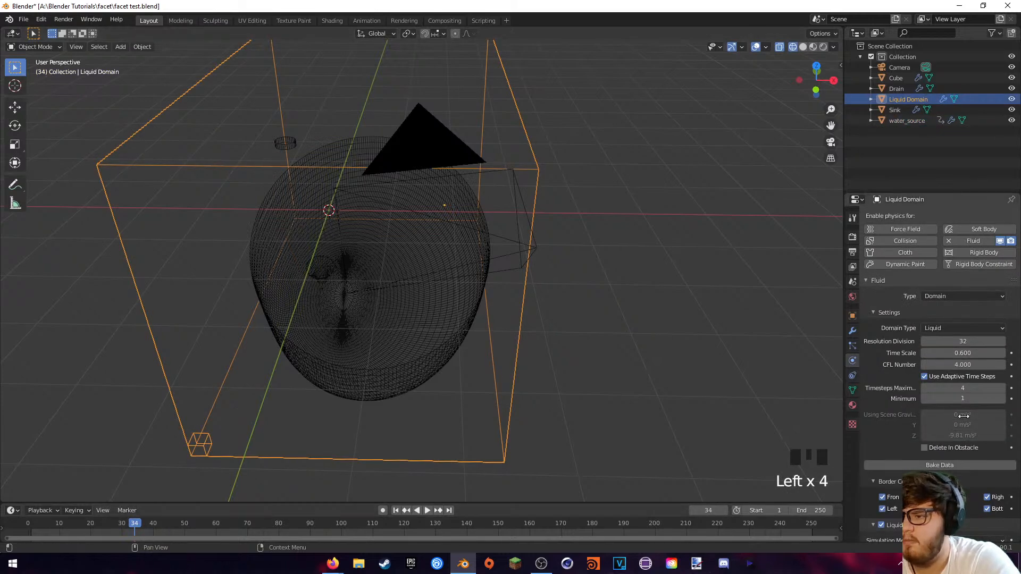
pyautogui.scroll(-20, 950, 464)
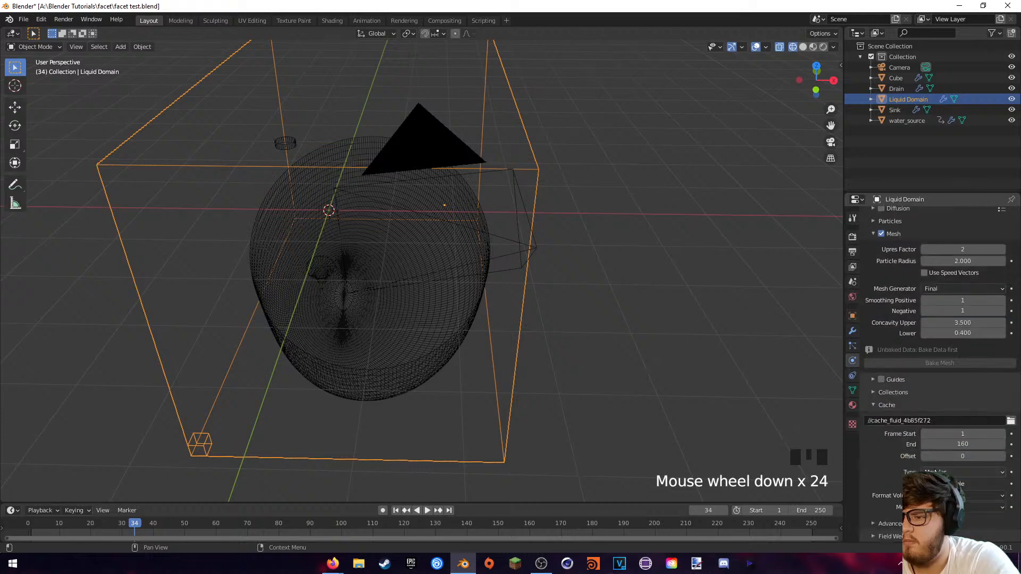
pyautogui.click(960, 431)
pyautogui.write('34')
pyautogui.press('Return')
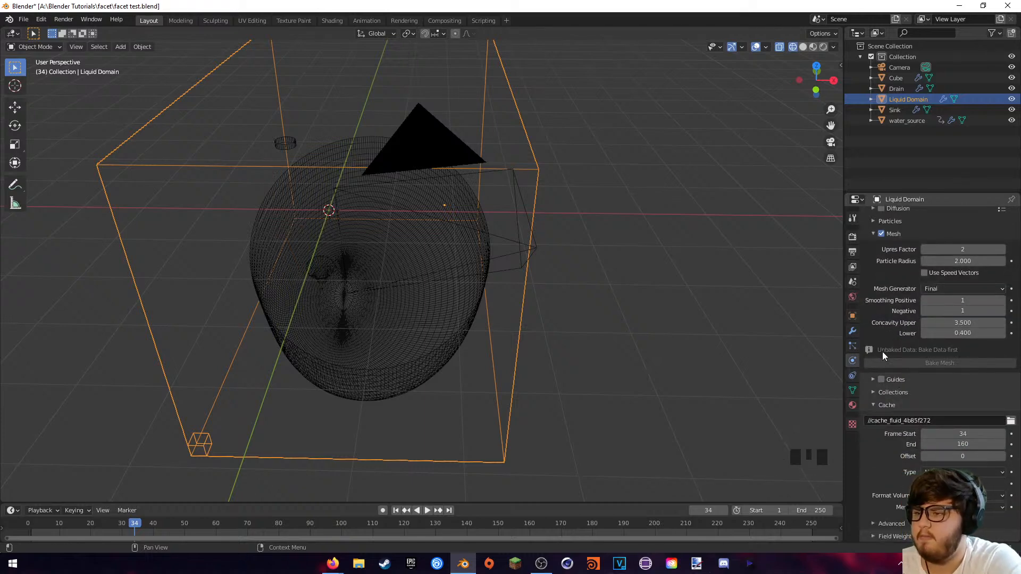
# - Bake the Liquid Domain's fluid data with the new cache range
pyautogui.scroll(7, 915, 367)
pyautogui.scroll(10, 910, 364)
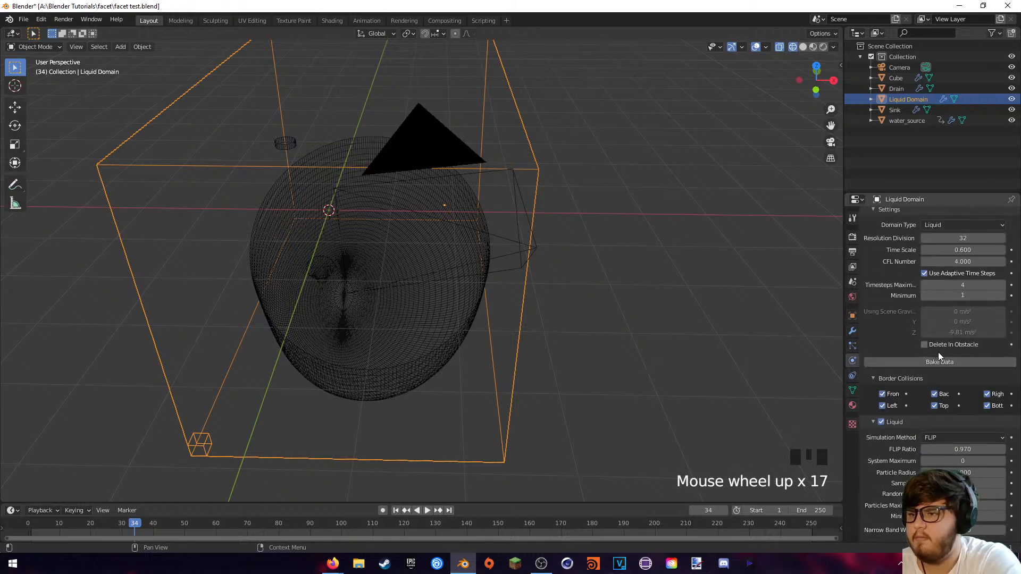
pyautogui.click(938, 361)
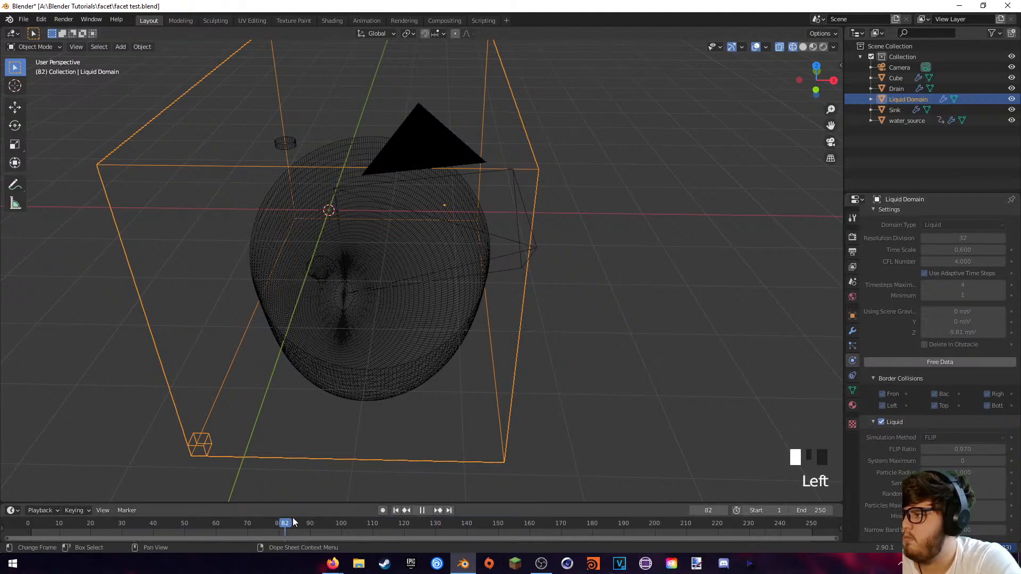
# - Delete water_source and put a new cube, scaled to fit inside the domain, above the sink's rim in its place
pyautogui.click(286, 142)
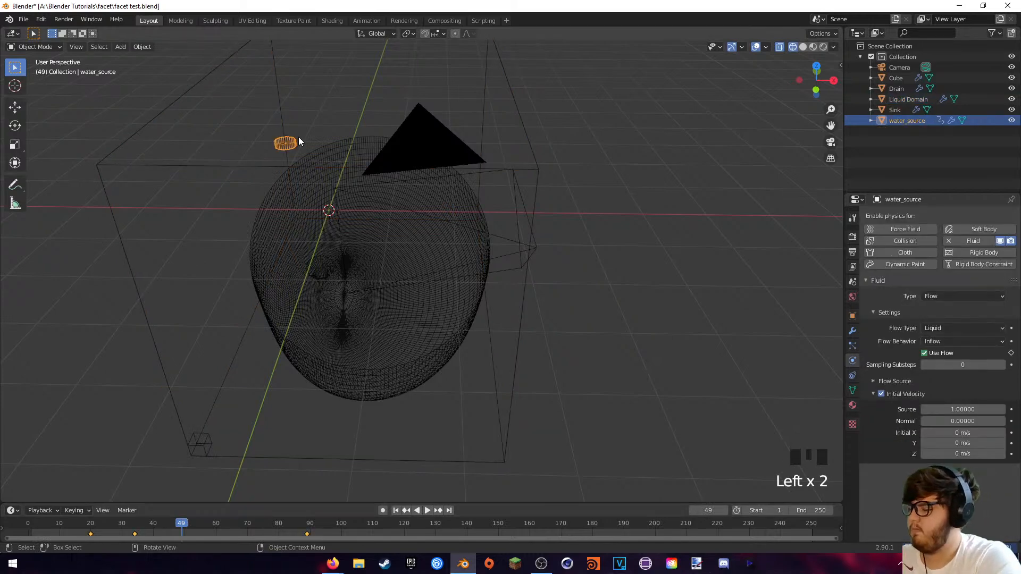
pyautogui.press('Delete')
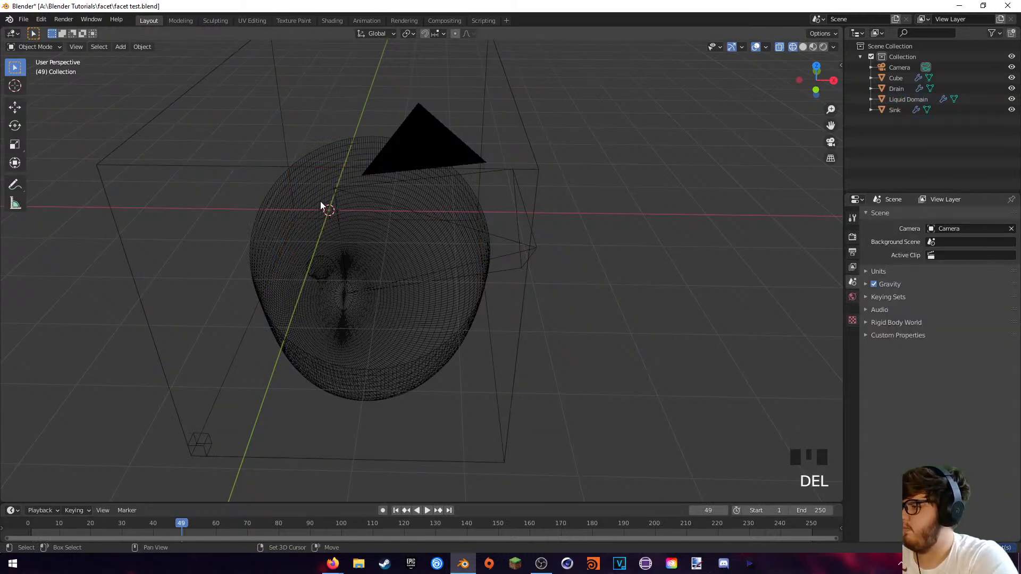
pyautogui.hotkey('shift', 'a')
pyautogui.moveTo(316, 201)
pyautogui.click(366, 210)
pyautogui.press('g')
pyautogui.click(396, 142)
pyautogui.press('s')
pyautogui.click(453, 116)
pyautogui.moveTo(638, 272); pyautogui.dragTo(314, 242, button='middle')
pyautogui.press('s')
pyautogui.click(512, 163)
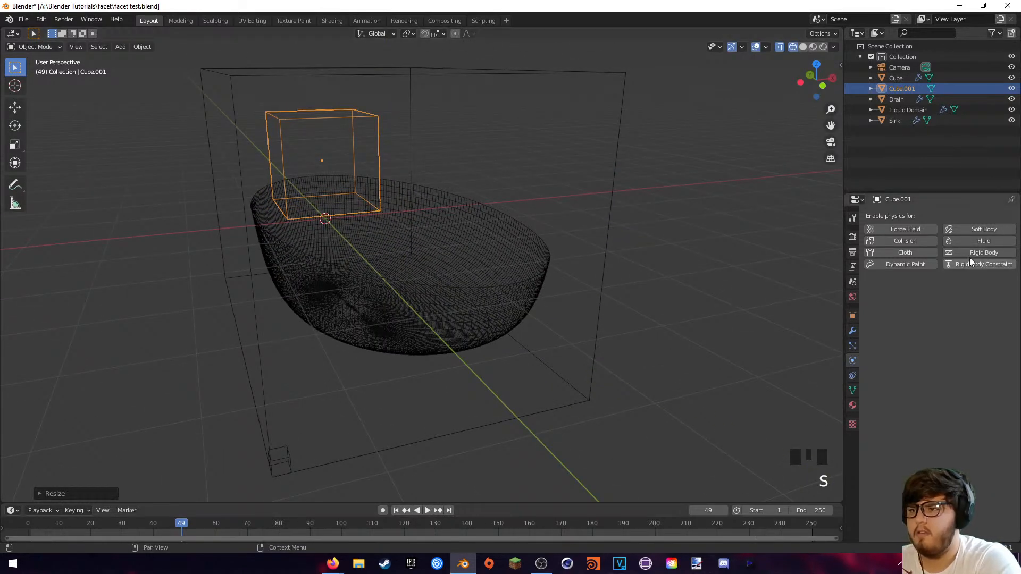
# - Give the new cube fluid physics of type Flow with Inflow behavior
pyautogui.click(978, 240)
pyautogui.click(972, 296)
pyautogui.click(942, 332)
pyautogui.click(940, 340)
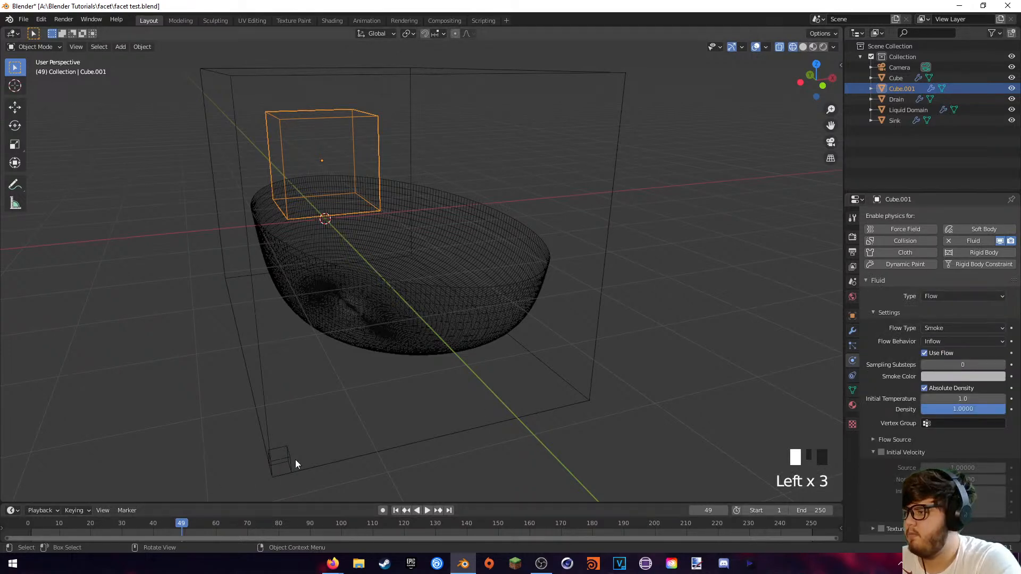
# - Rebake the Liquid Domain with the new inflow cube, interrupt the bake and scrub to frame 46 to look for liquid
pyautogui.click(374, 449)
pyautogui.click(901, 464)
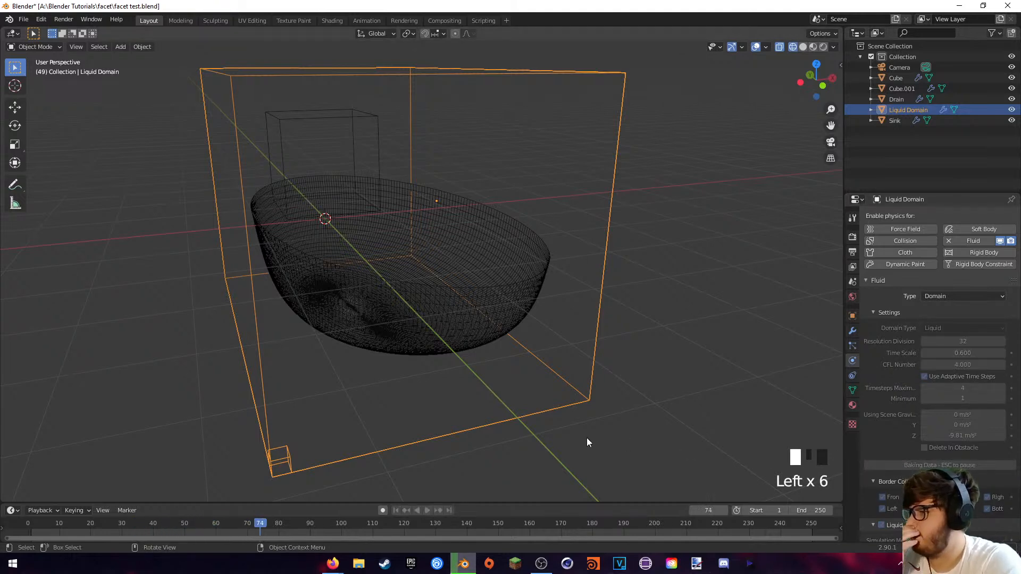
pyautogui.click(212, 523)
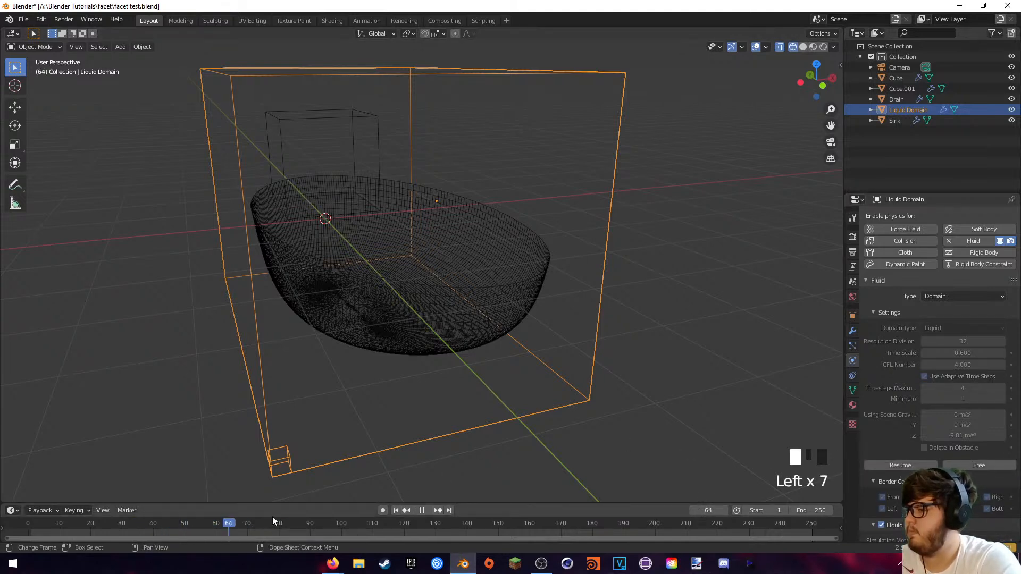
pyautogui.moveTo(186, 525); pyautogui.dragTo(171, 525)
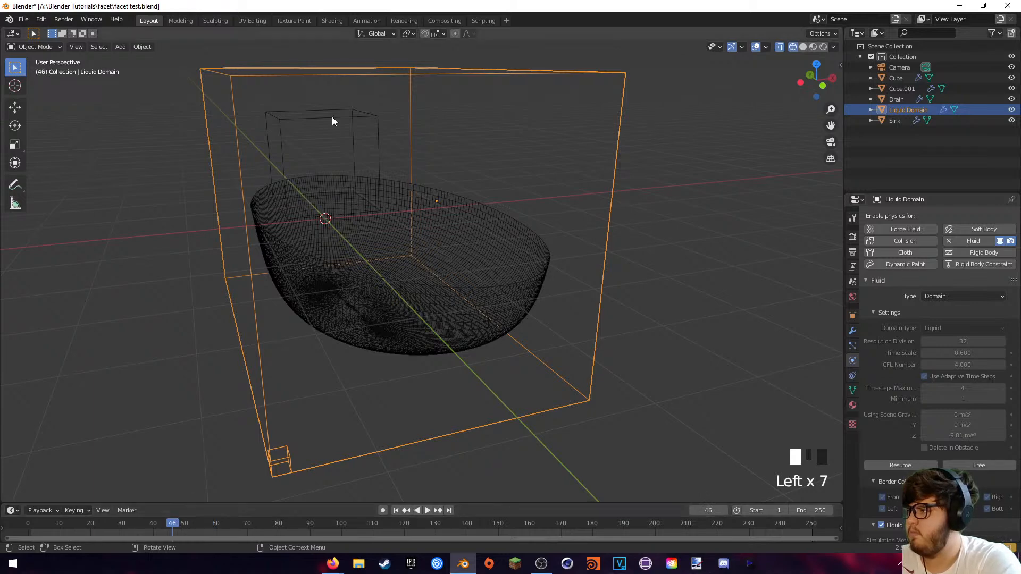
# - Delete the inflow cube above the sink and the Liquid Domain
pyautogui.click(332, 120)
pyautogui.press('Delete')
pyautogui.click(367, 77)
pyautogui.press('Delete')
# - Try to scale the camera and all remaining objects together while looking through the camera
pyautogui.moveTo(369, 79); pyautogui.dragTo(461, 137, button='middle')
pyautogui.press('a')
pyautogui.press('KP_0')
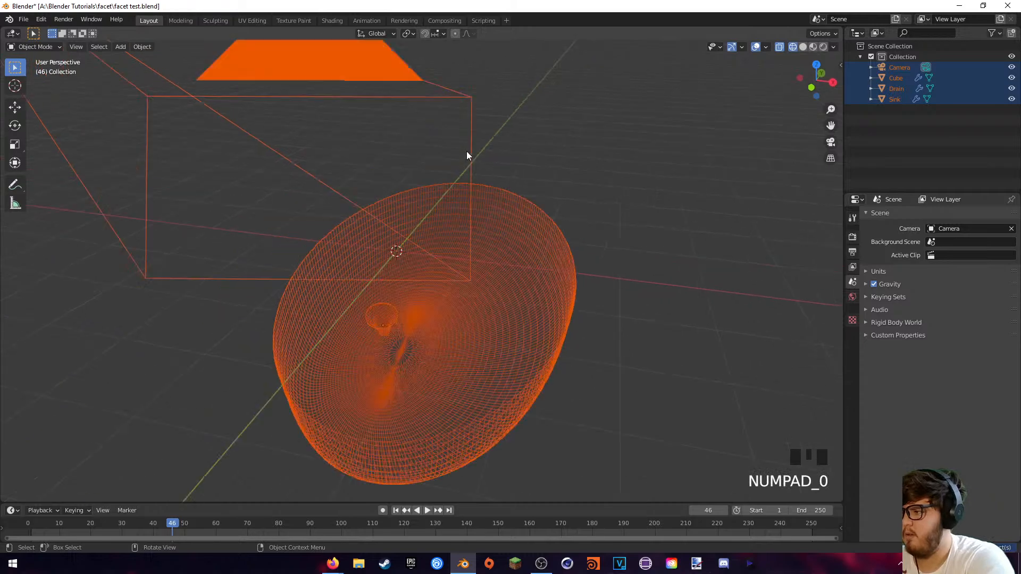
pyautogui.press('s')
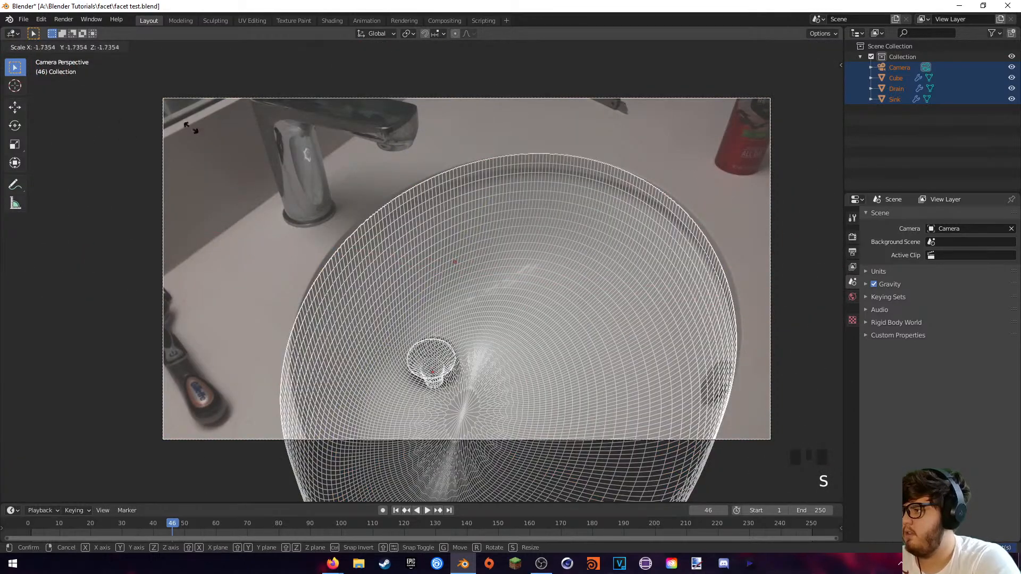
pyautogui.click(762, 273)
pyautogui.scroll(-2, 578, 272)
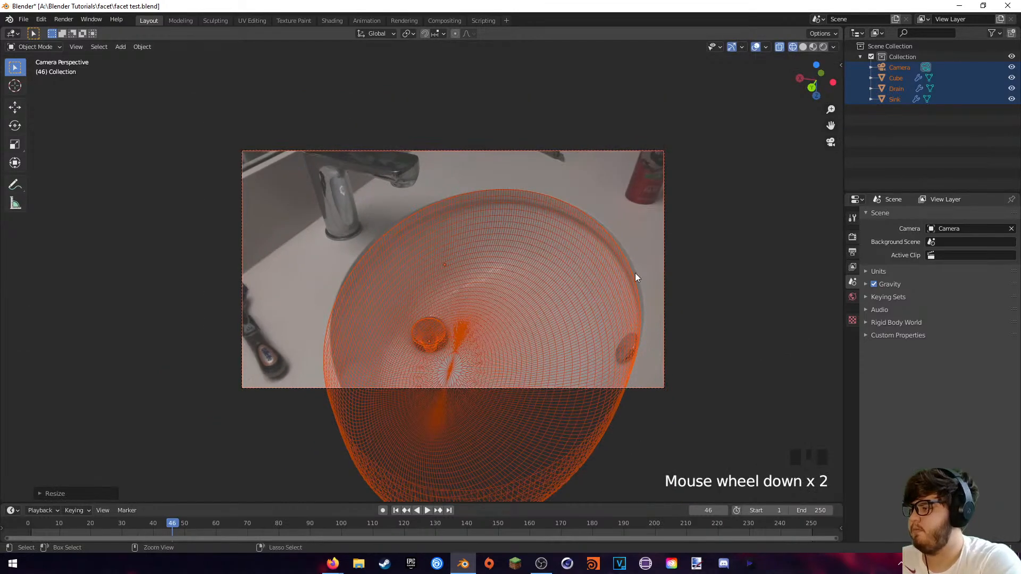
# - Undo the last scaling and try again to scale the camera and all objects together in camera view
pyautogui.hotkey('ctrl', 'z')
pyautogui.press('s')
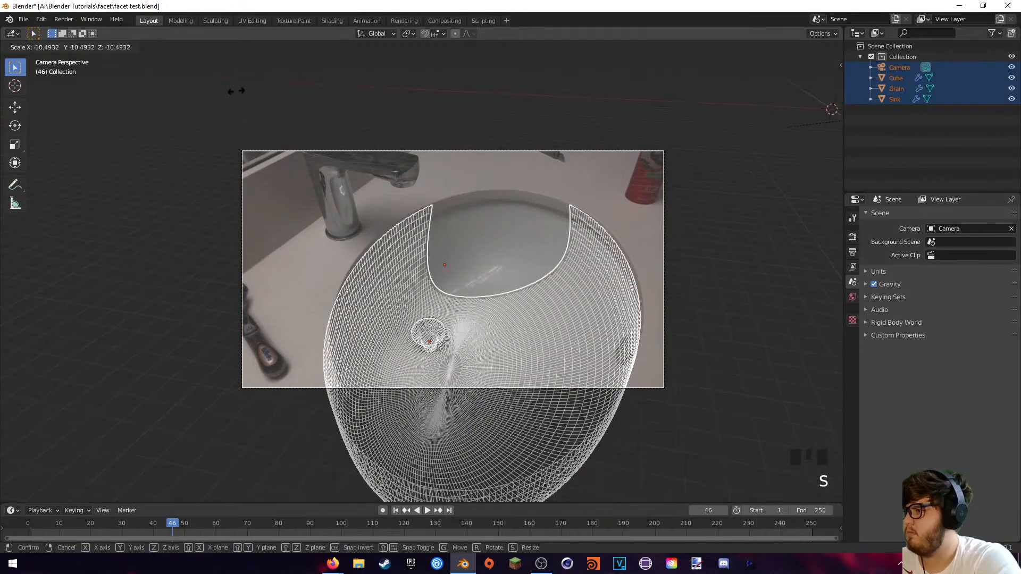
pyautogui.click(192, 122)
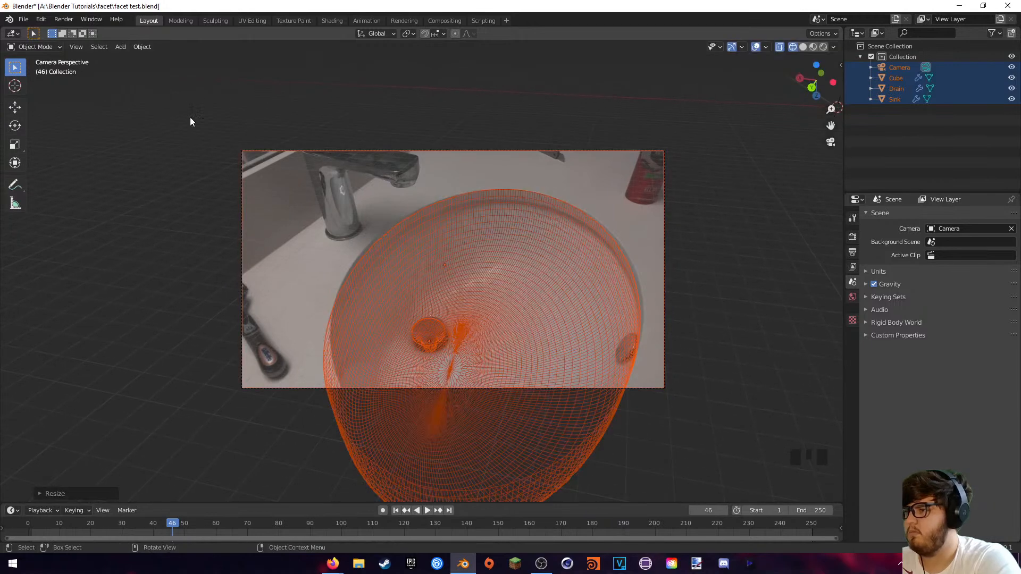
# - Deselect everything and raise the viewport's clip end distance to 1745 m
pyautogui.click(757, 169)
pyautogui.press('n')
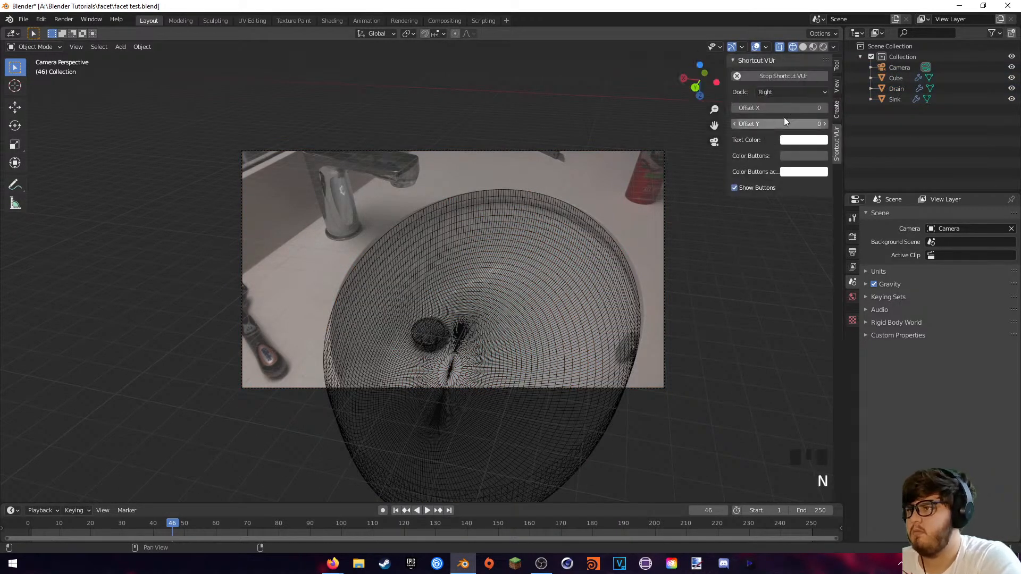
pyautogui.click(837, 84)
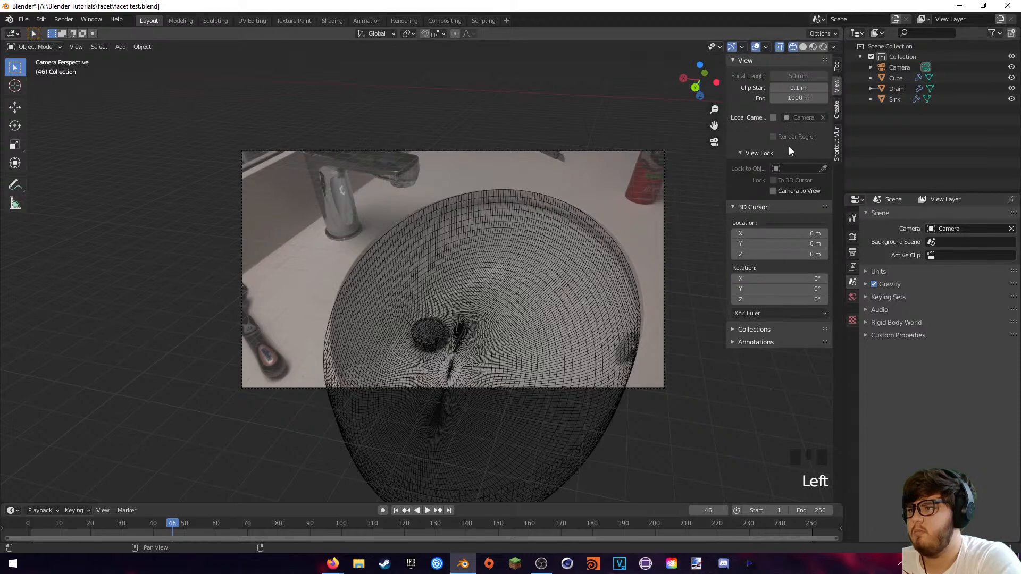
pyautogui.click(798, 98)
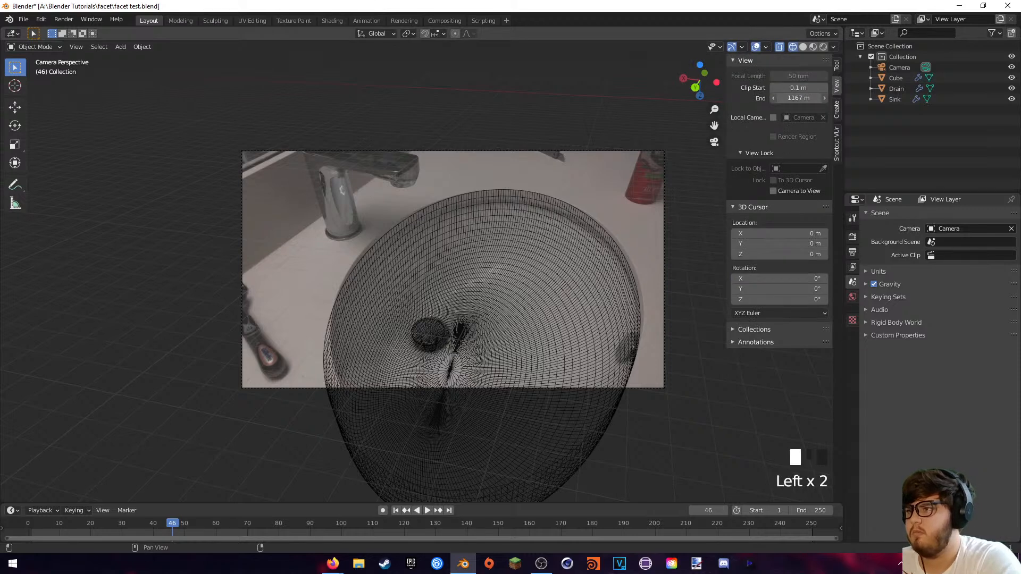
pyautogui.moveTo(798, 97); pyautogui.dragTo(895, 104)
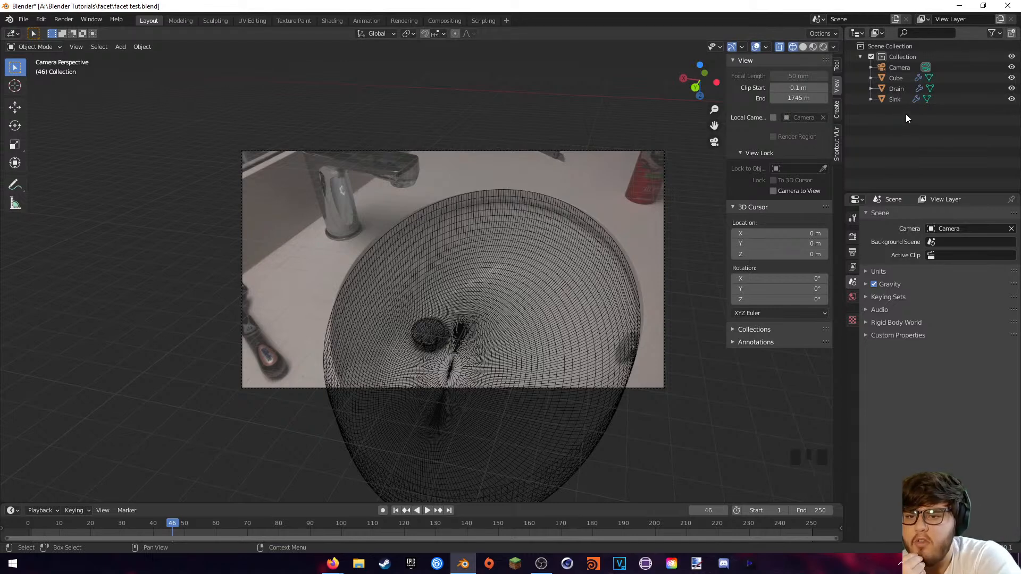
# - Switch the viewport to solid shading and select the sink
pyautogui.press('z')
pyautogui.click(627, 221)
pyautogui.click(544, 234)
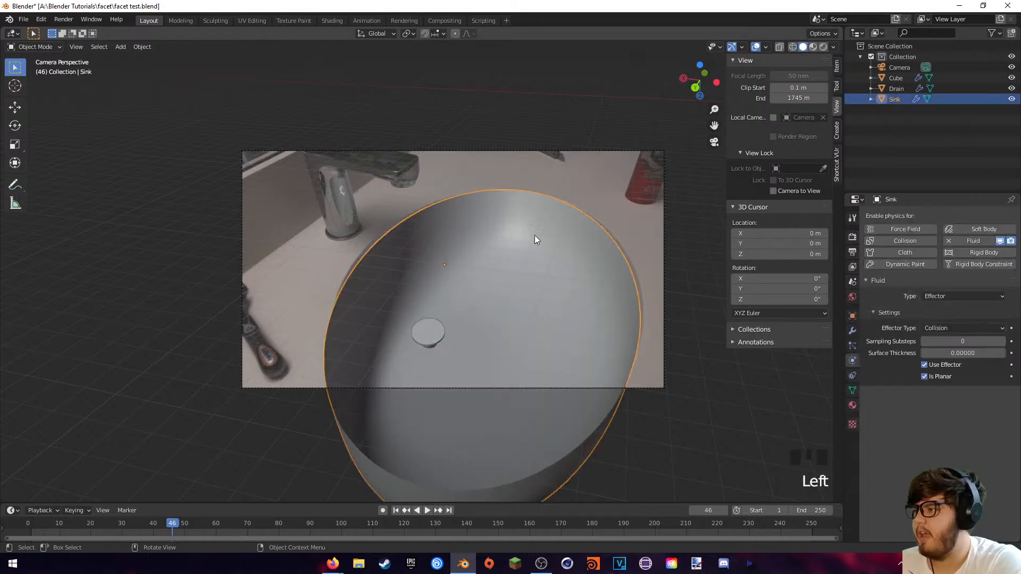
# - Add a reference cube at the world origin and compare its size with the camera and sink
pyautogui.moveTo(435, 202); pyautogui.dragTo(554, 203, button='middle')
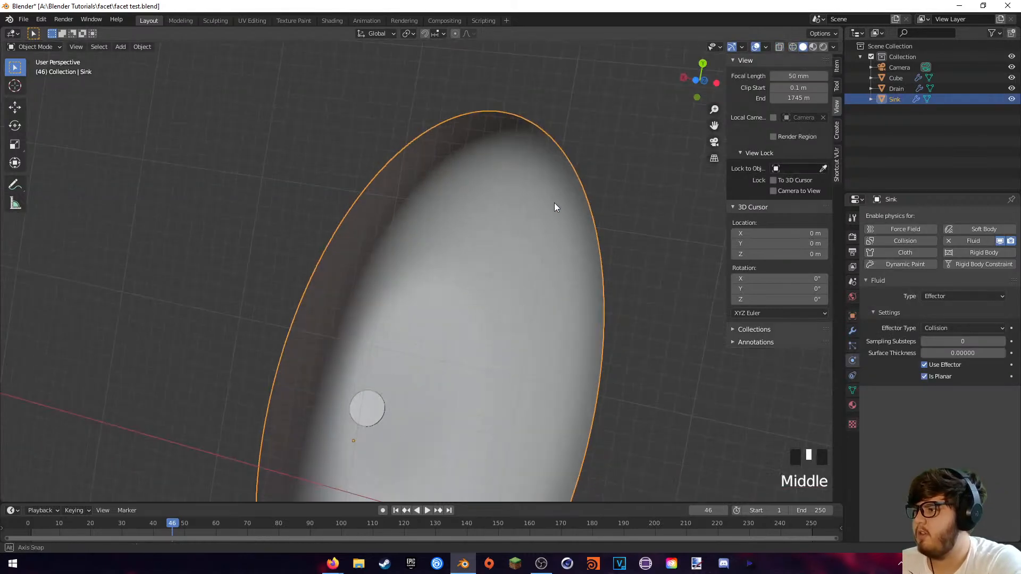
pyautogui.scroll(-8, 554, 203)
pyautogui.hotkey('shift', 'a')
pyautogui.moveTo(559, 181)
pyautogui.click(605, 191)
pyautogui.moveTo(510, 258); pyautogui.dragTo(537, 153, button='middle')
pyautogui.press('KP_Decimal')
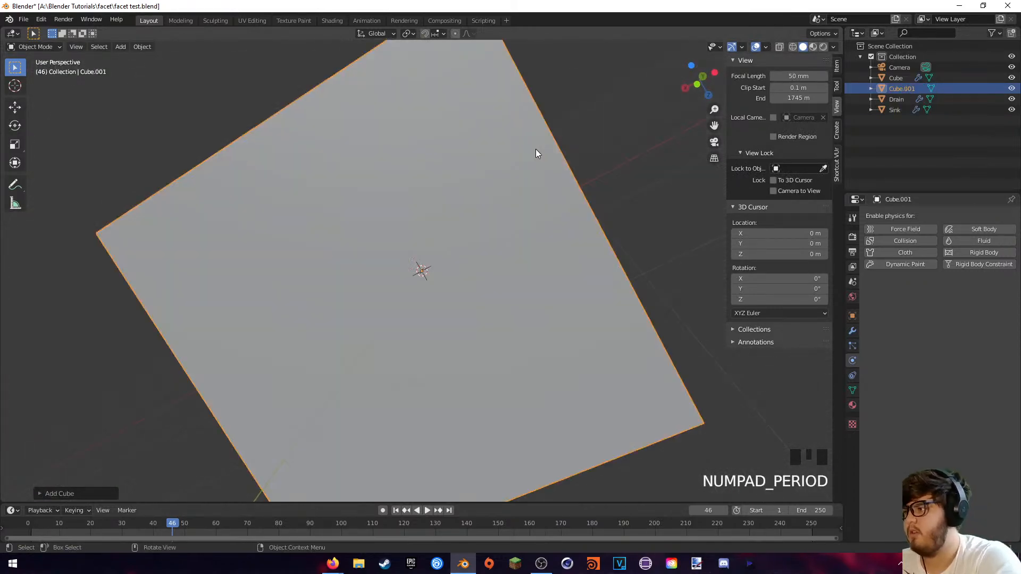
pyautogui.scroll(-8, 506, 269)
pyautogui.moveTo(505, 272); pyautogui.dragTo(513, 234, button='middle')
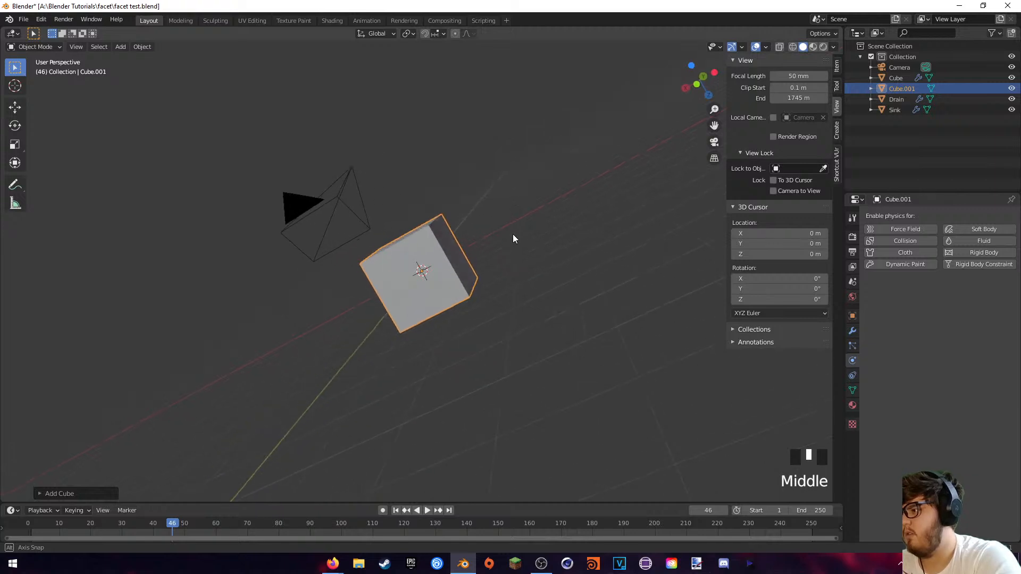
pyautogui.keyDown('shift'); pyautogui.moveTo(502, 170); pyautogui.dragTo(499, 158, button='middle'); pyautogui.keyUp('shift')
pyautogui.moveTo(449, 132); pyautogui.dragTo(234, 139, button='middle')
pyautogui.press('KP_1')
pyautogui.scroll(-4, 359, 263)
pyautogui.moveTo(359, 263); pyautogui.dragTo(474, 292, button='middle')
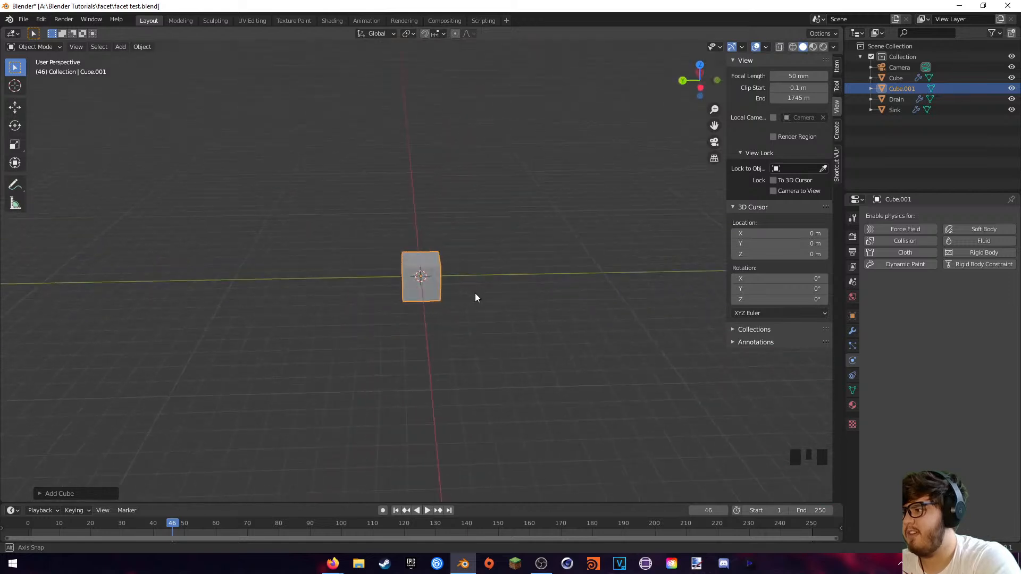
# - Undo the reference cube and the last scaling, and return to the camera view with all objects selected
pyautogui.hotkey('ctrl', 'z')
pyautogui.scroll(-4, 461, 289)
pyautogui.press('KP_0')
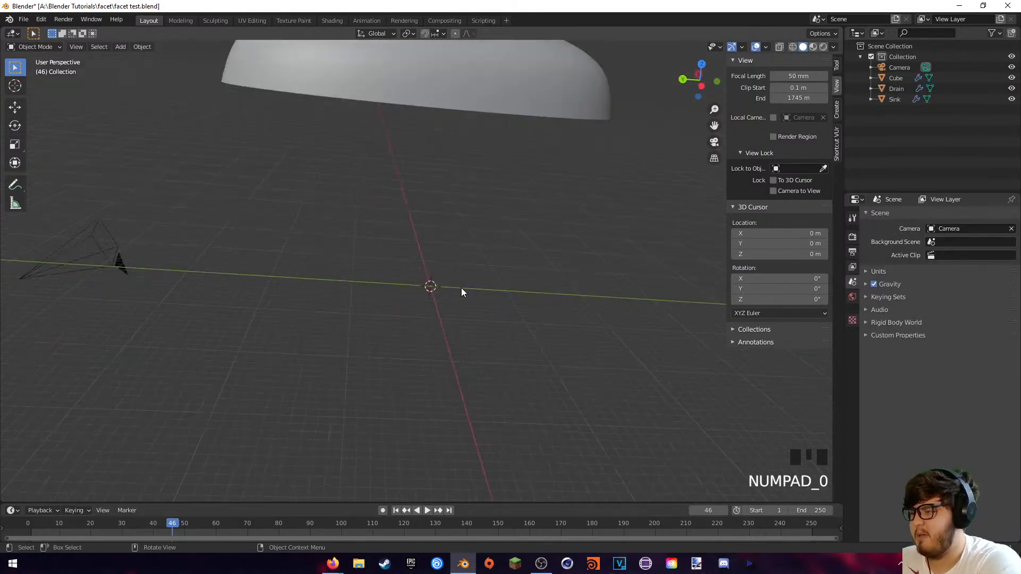
pyautogui.hotkey('ctrl', 'z')
pyautogui.hotkey('ctrl', 'z')
pyautogui.scroll(-2, 479, 281)
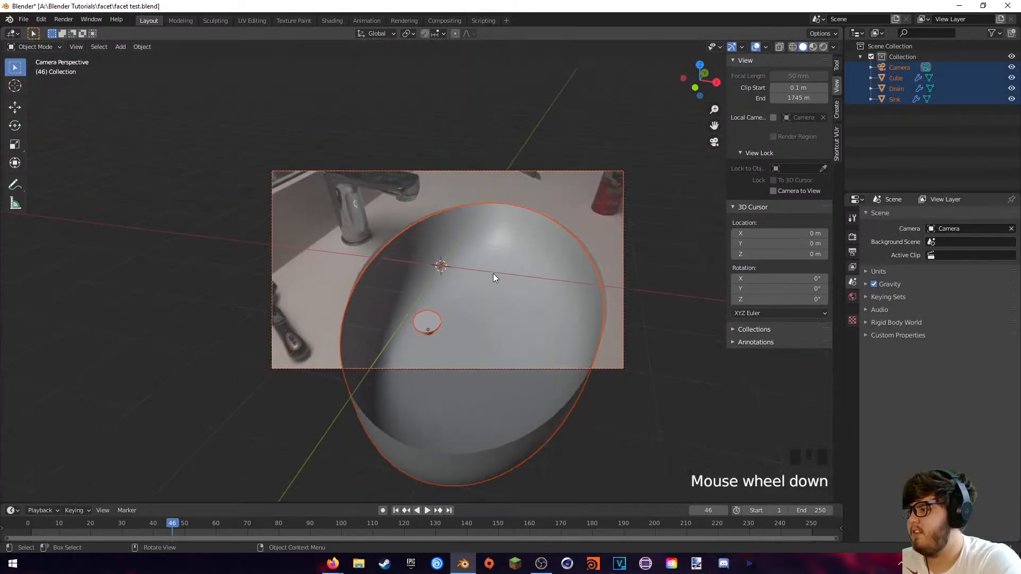
# - Scale the camera, sink, drain and faucet cube together while viewing the scene from outside the camera
pyautogui.moveTo(568, 250); pyautogui.dragTo(547, 254, button='middle')
pyautogui.scroll(-9, 547, 253)
pyautogui.scroll(5, 547, 253)
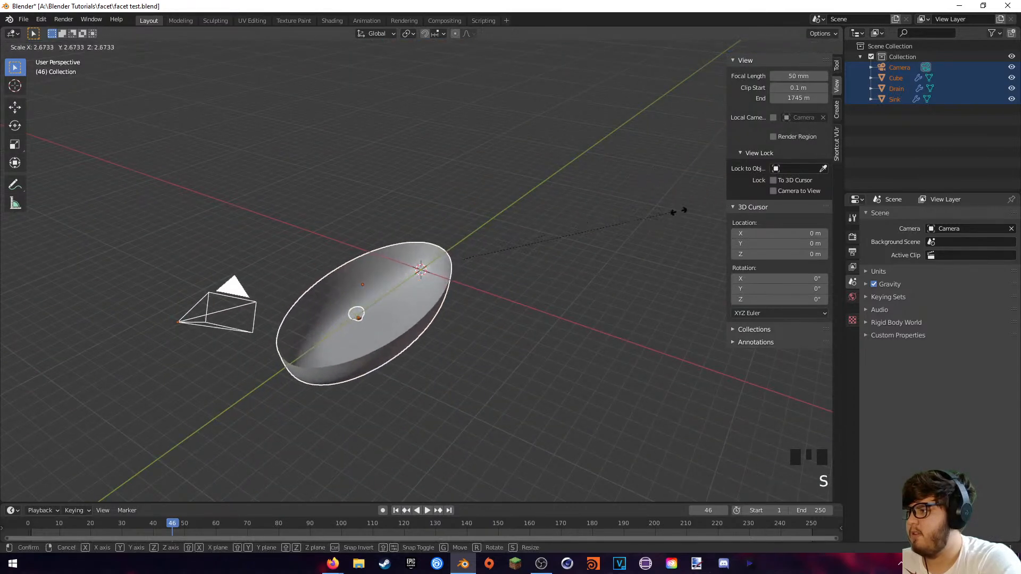
pyautogui.scroll(-6, 574, 234)
pyautogui.press('s')
pyautogui.click(532, 239)
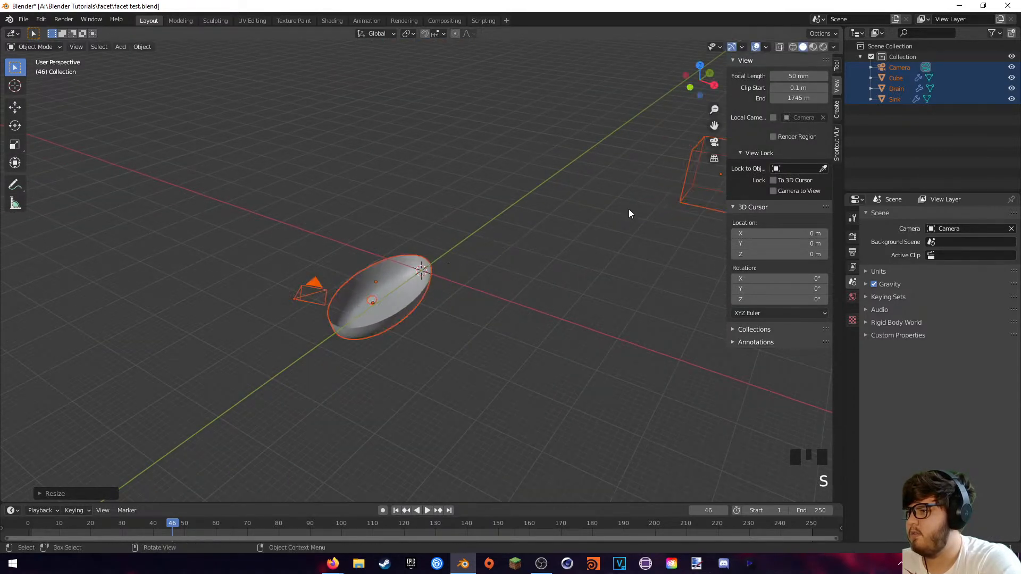
# - Delete the faucet source cube
pyautogui.click(696, 196)
pyautogui.press('Delete')
# - Try a new cube as the faucet source by adding, scaling and moving it, and delete it
pyautogui.moveTo(477, 267); pyautogui.dragTo(428, 265, button='middle')
pyautogui.hotkey('shift', 'a')
pyautogui.moveTo(484, 220)
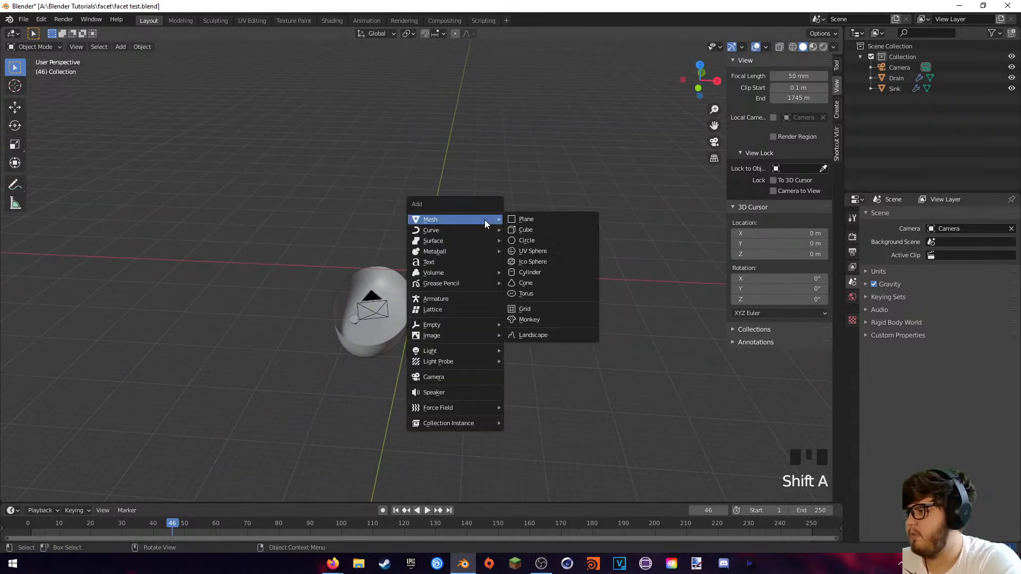
pyautogui.click(527, 228)
pyautogui.press('s')
pyautogui.click(551, 214)
pyautogui.press('g')
pyautogui.click(588, 160)
pyautogui.press('Delete')
# - Add a cylinder, move it above the world origin and enlarge it
pyautogui.hotkey('shift', 'a')
pyautogui.moveTo(527, 186)
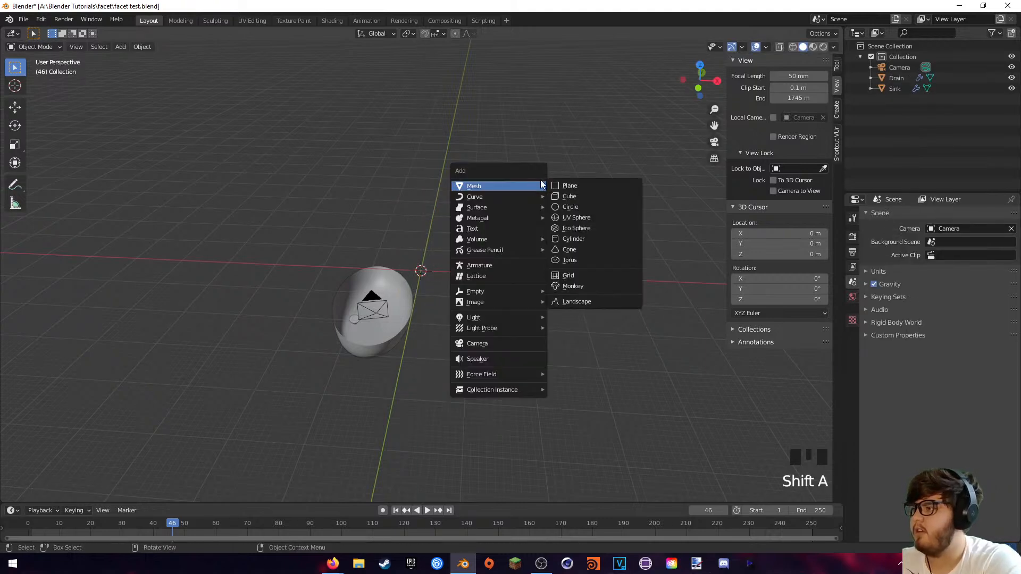
pyautogui.click(581, 238)
pyautogui.press('g')
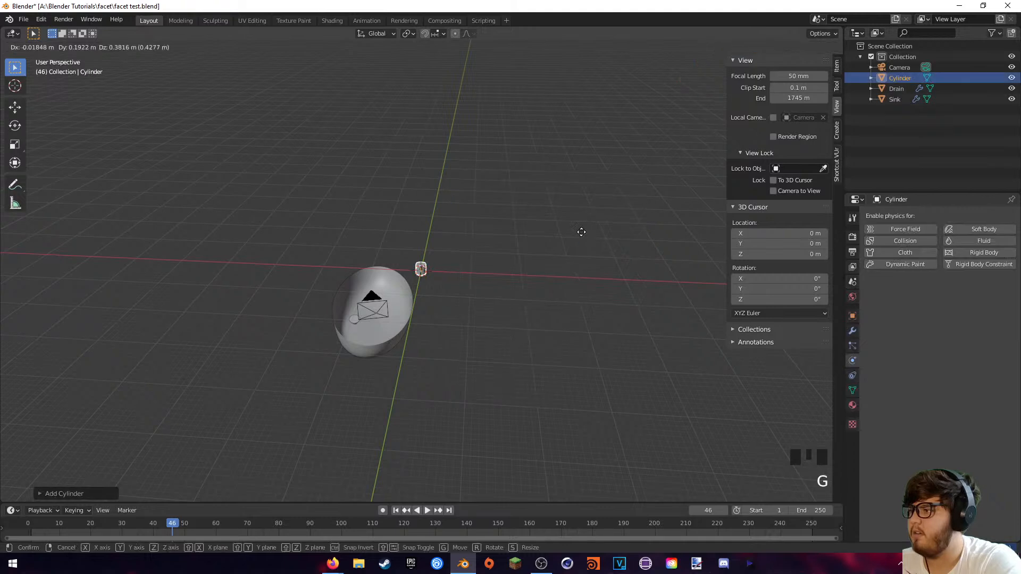
pyautogui.press('s')
pyautogui.click(343, 85)
pyautogui.scroll(2, 454, 141)
pyautogui.keyDown('shift'); pyautogui.moveTo(454, 141); pyautogui.dragTo(530, 259, button='middle'); pyautogui.keyUp('shift')
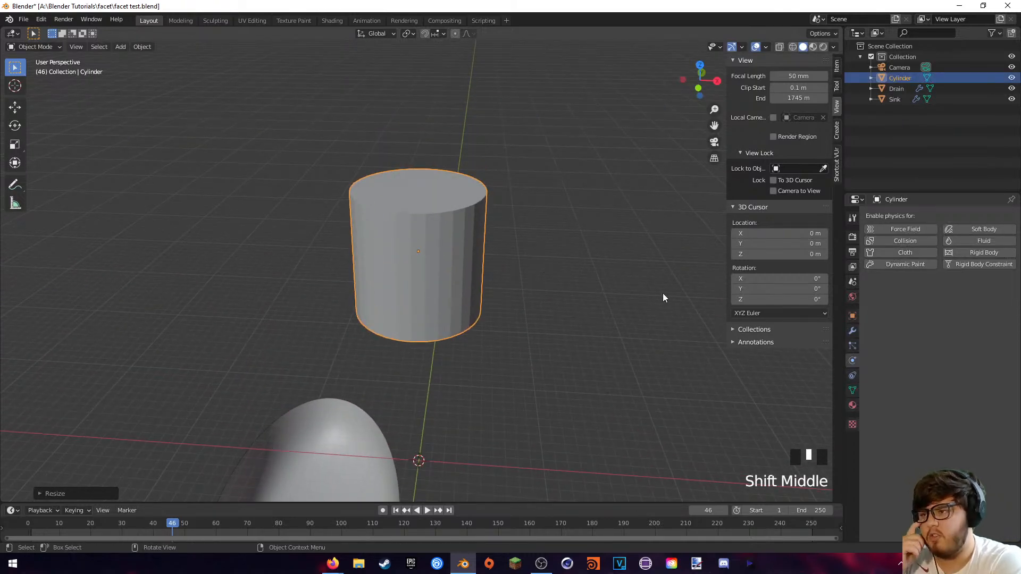
# - Add a Subdivision Surface modifier to the cylinder with viewport and render levels set to 6
pyautogui.click(852, 331)
pyautogui.click(892, 219)
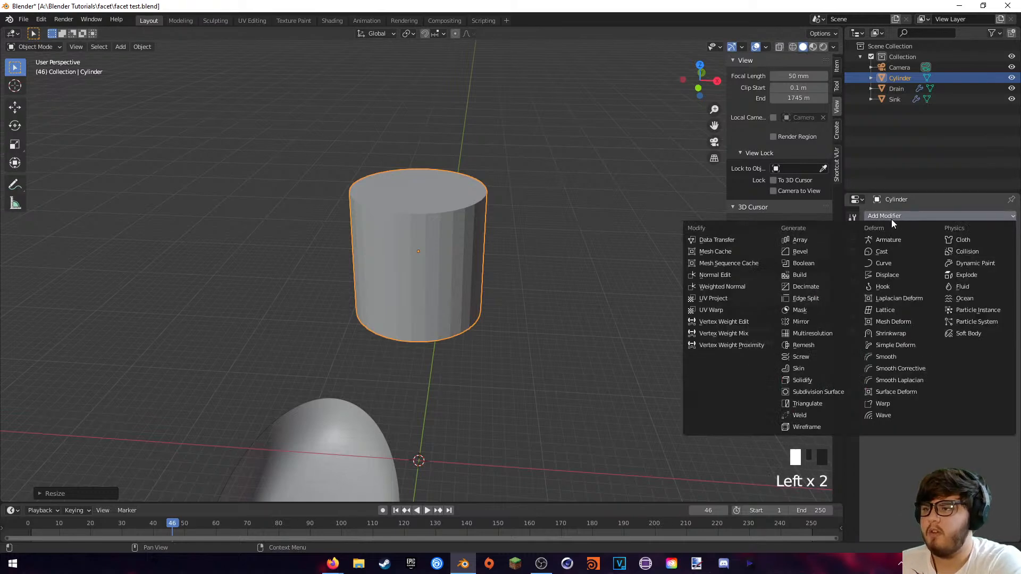
pyautogui.click(822, 390)
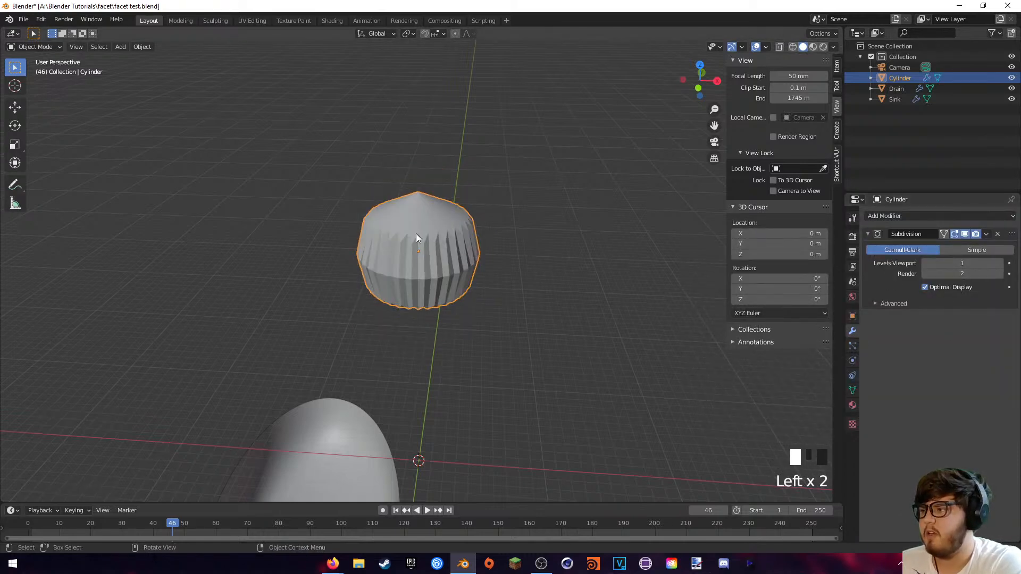
pyautogui.press('Tab')
pyautogui.press('Tab')
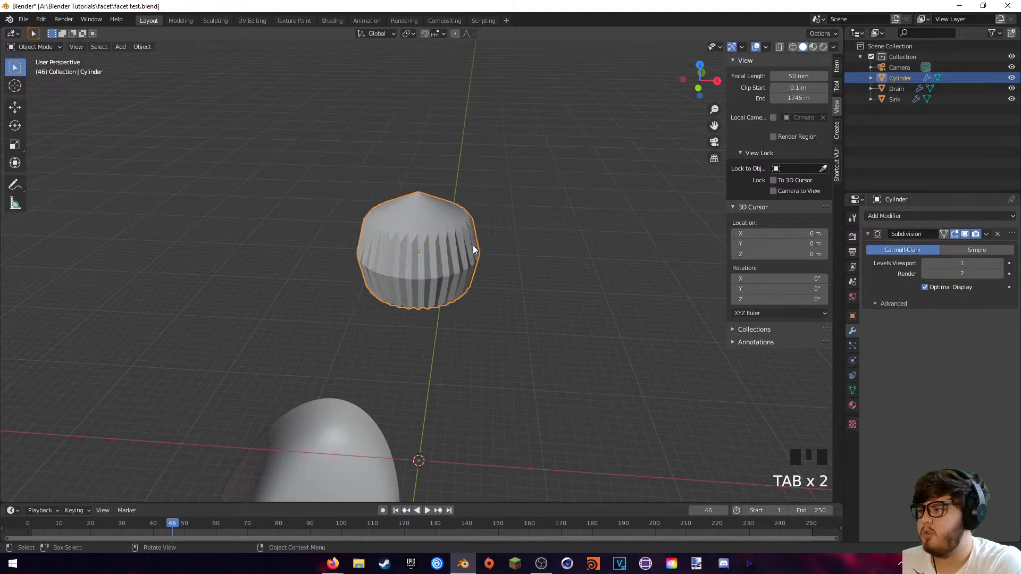
pyautogui.press('Tab')
pyautogui.press('Tab')
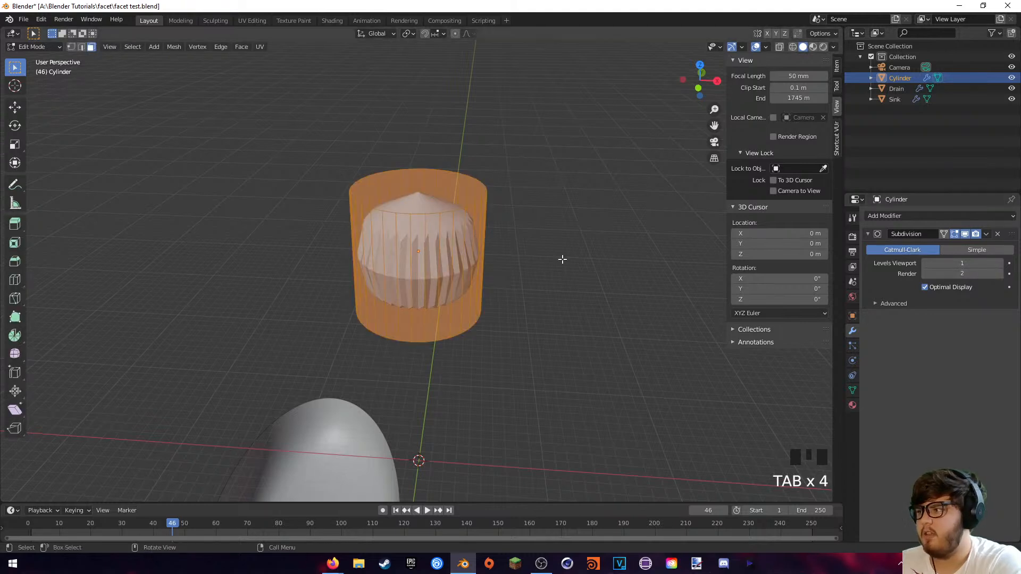
pyautogui.press('Tab')
pyautogui.moveTo(957, 273); pyautogui.dragTo(984, 263)
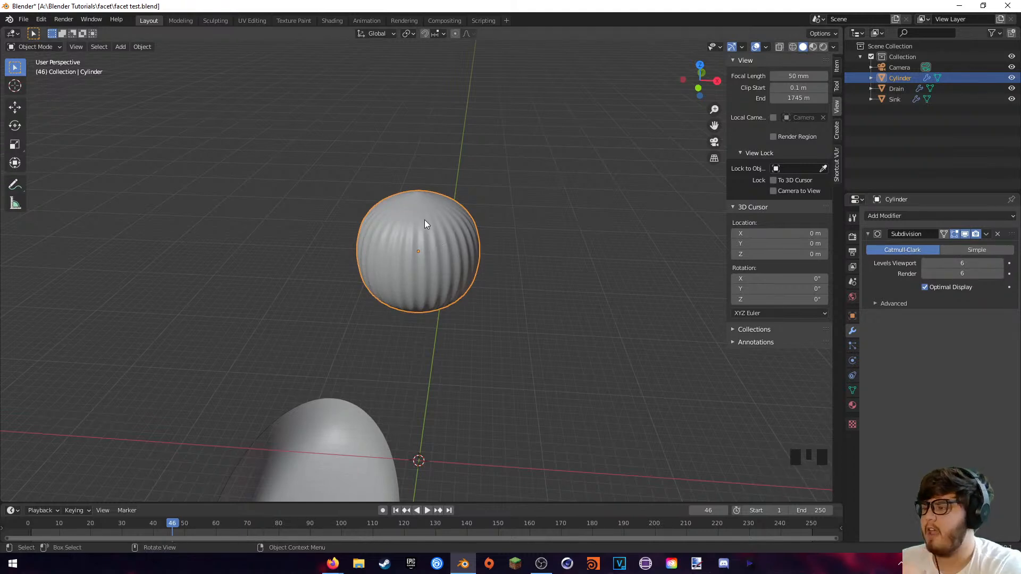
# - Add two loop cuts to the cylinder, one near its upper rim and one near its lower rim
pyautogui.press('Tab')
pyautogui.hotkey('ctrl', 'r')
pyautogui.click(416, 256)
pyautogui.click(389, 120)
pyautogui.hotkey('ctrl', 'r')
pyautogui.click(402, 308)
pyautogui.click(394, 419)
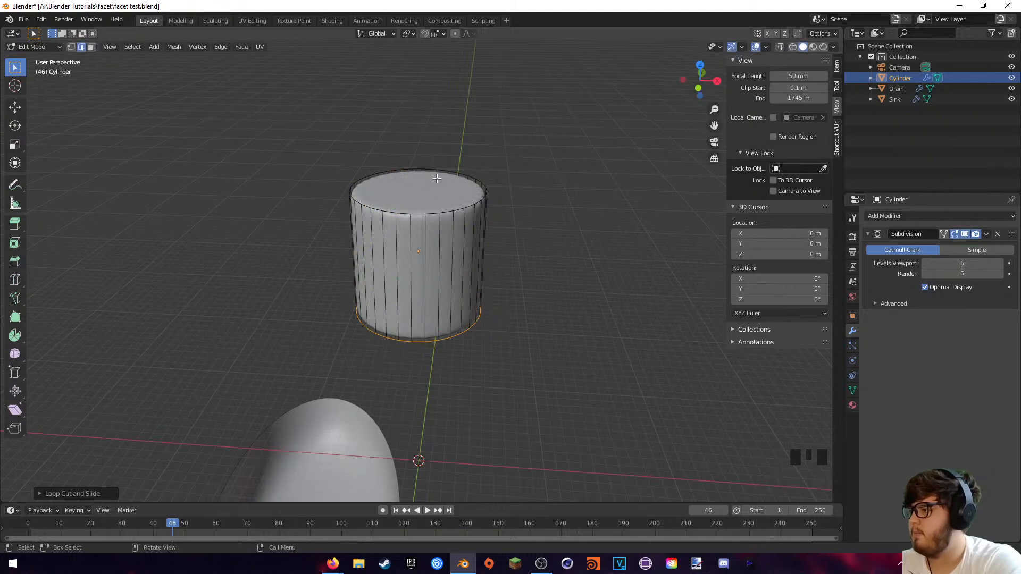
# - Inset the cylinder's top face to about half its width and check the smoothed shape
pyautogui.press('3')
pyautogui.click(425, 194)
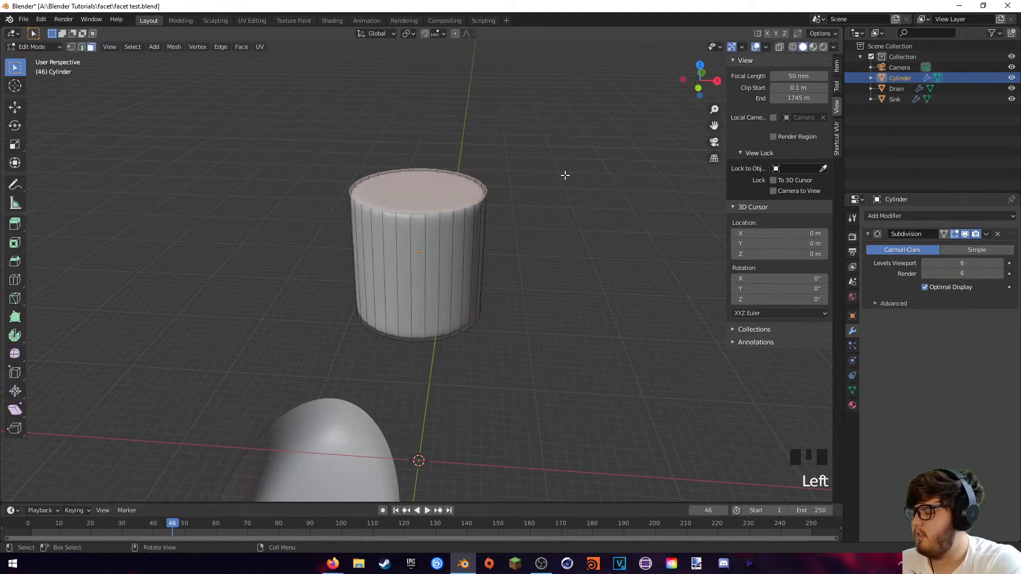
pyautogui.press('i')
pyautogui.click(539, 180)
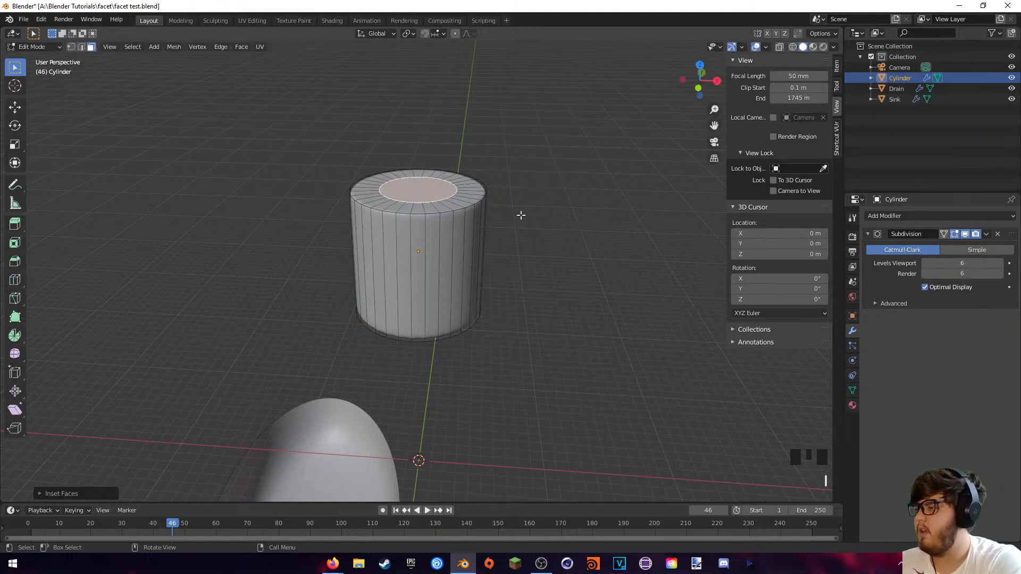
pyautogui.press('Tab')
pyautogui.press('Tab')
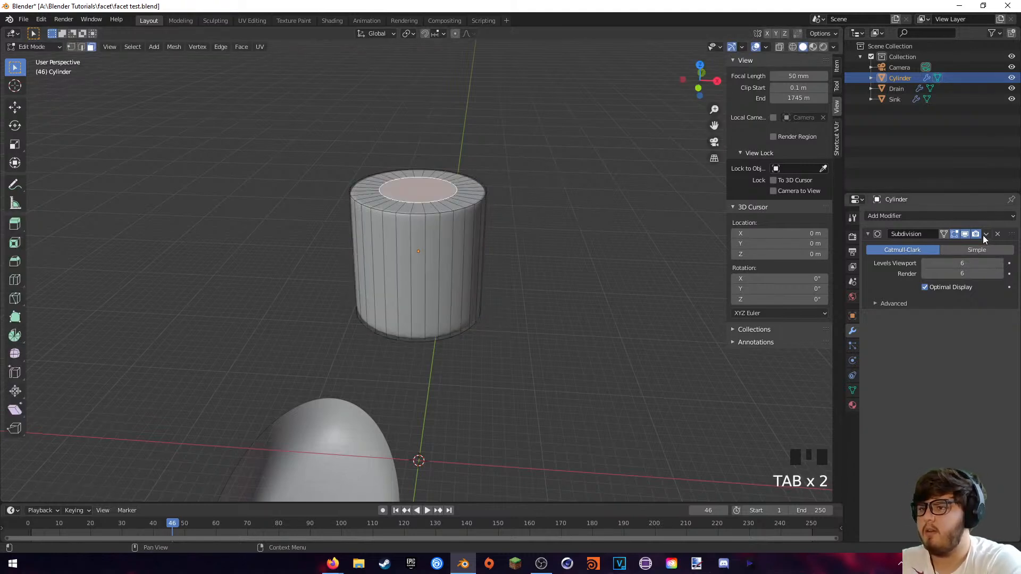
# - Apply the cylinder's Subdivision modifier in Object Mode
pyautogui.click(986, 235)
pyautogui.press('Tab')
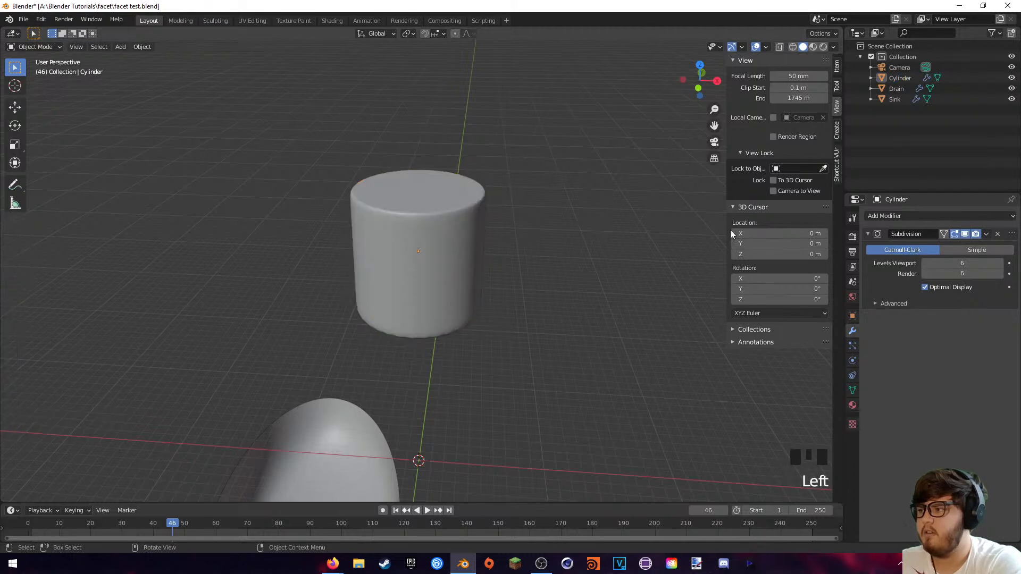
pyautogui.click(986, 234)
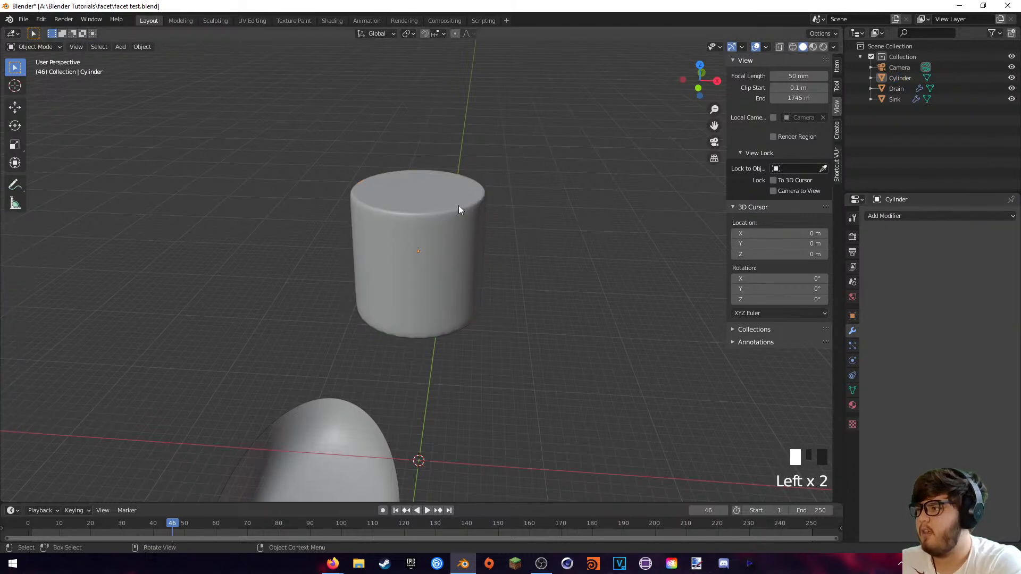
# - Inspect the cylinder's dense mesh in Edit Mode and delete the cylinder
pyautogui.press('Tab')
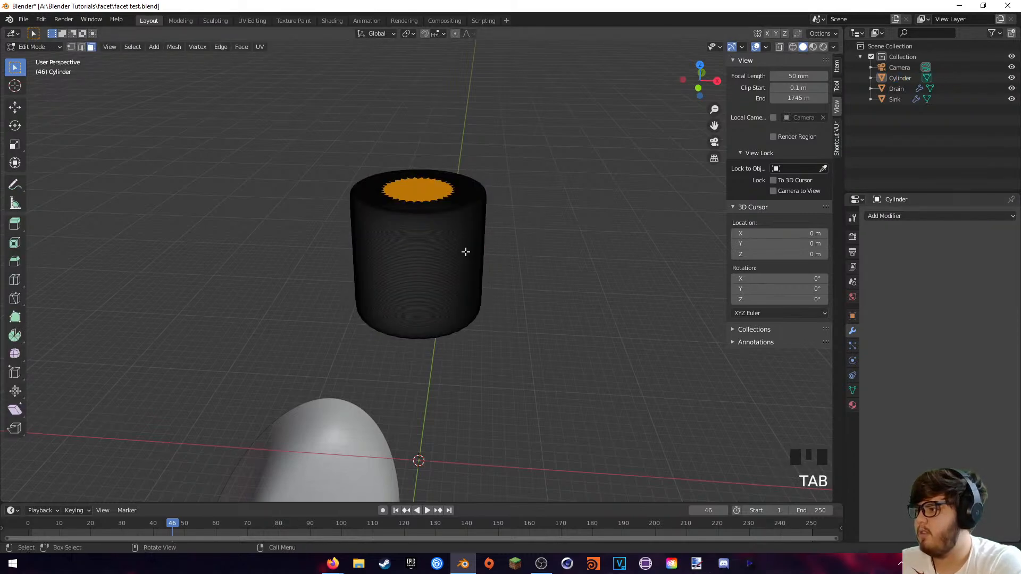
pyautogui.scroll(6, 465, 248)
pyautogui.scroll(-8, 466, 254)
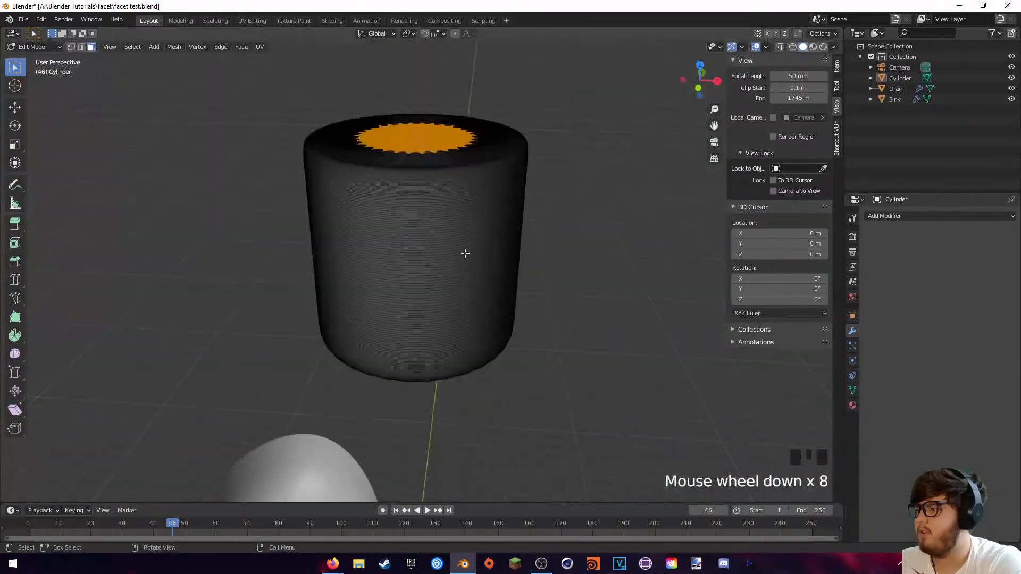
pyautogui.press('Tab')
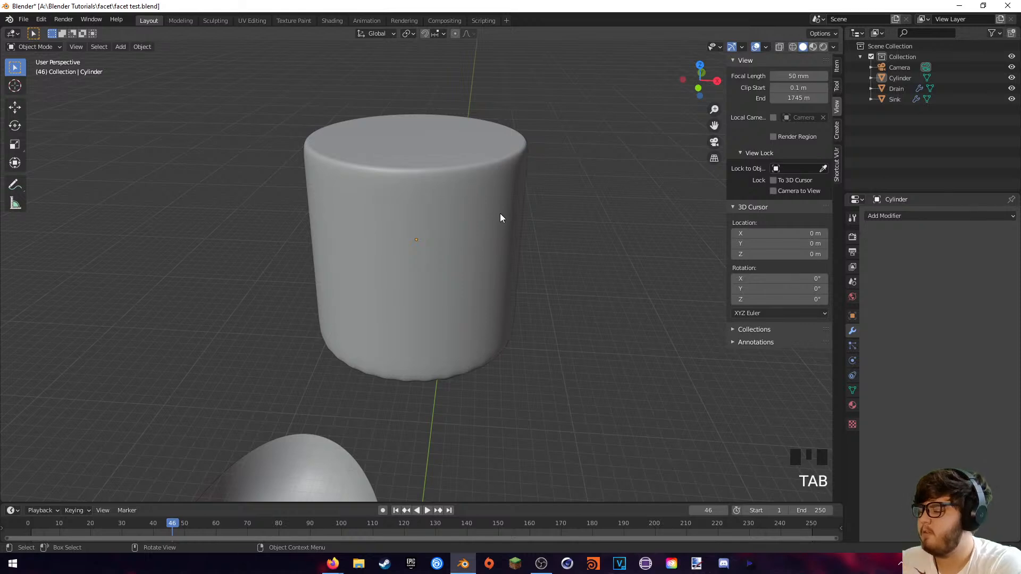
pyautogui.click(466, 213)
pyautogui.press('Delete')
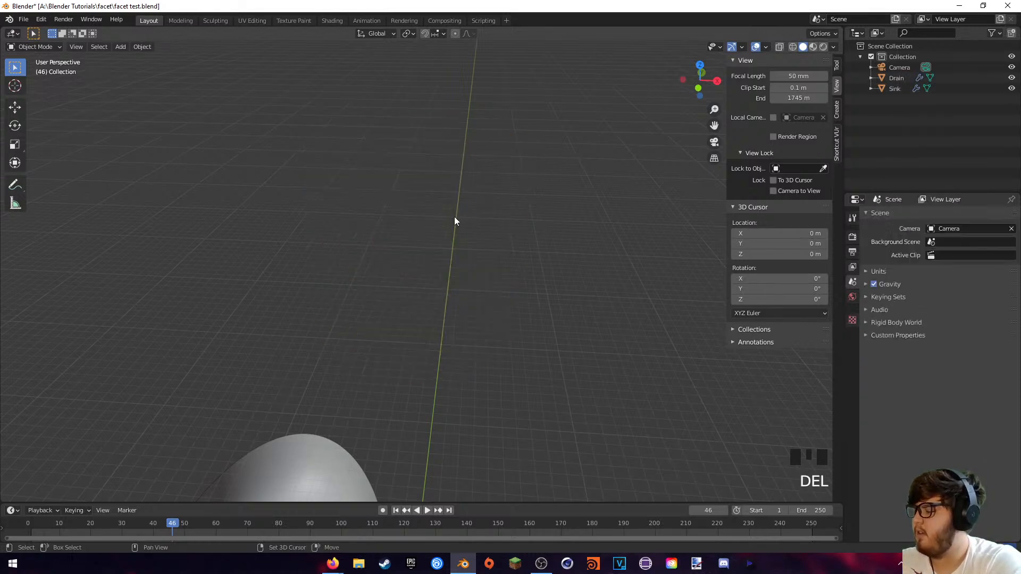
# - Add a cylinder, scale it up and raise it about 20 m along Z
pyautogui.hotkey('shift', 'a')
pyautogui.moveTo(455, 219)
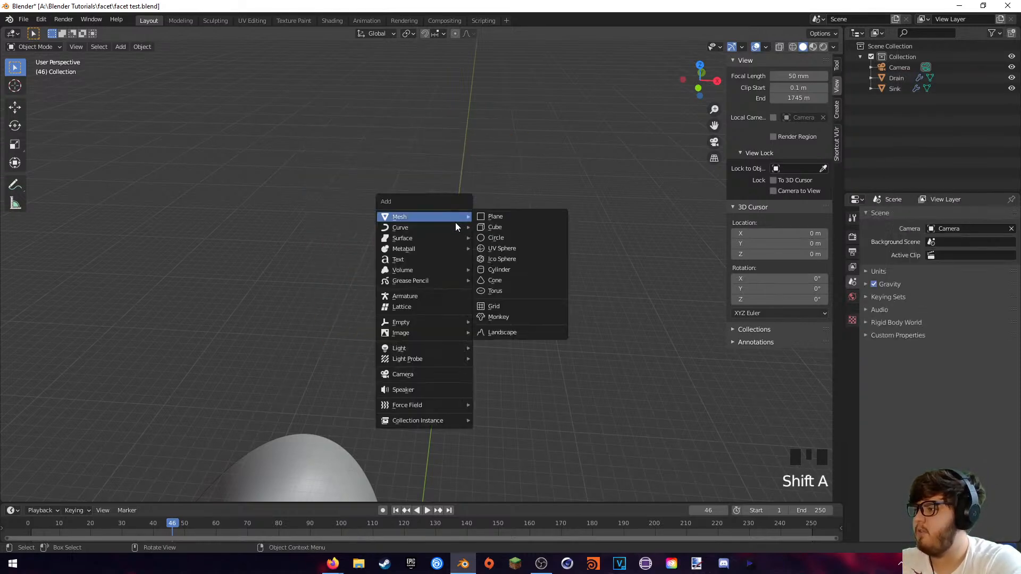
pyautogui.click(509, 270)
pyautogui.press('s')
pyautogui.click(585, 301)
pyautogui.press('g')
pyautogui.press('z')
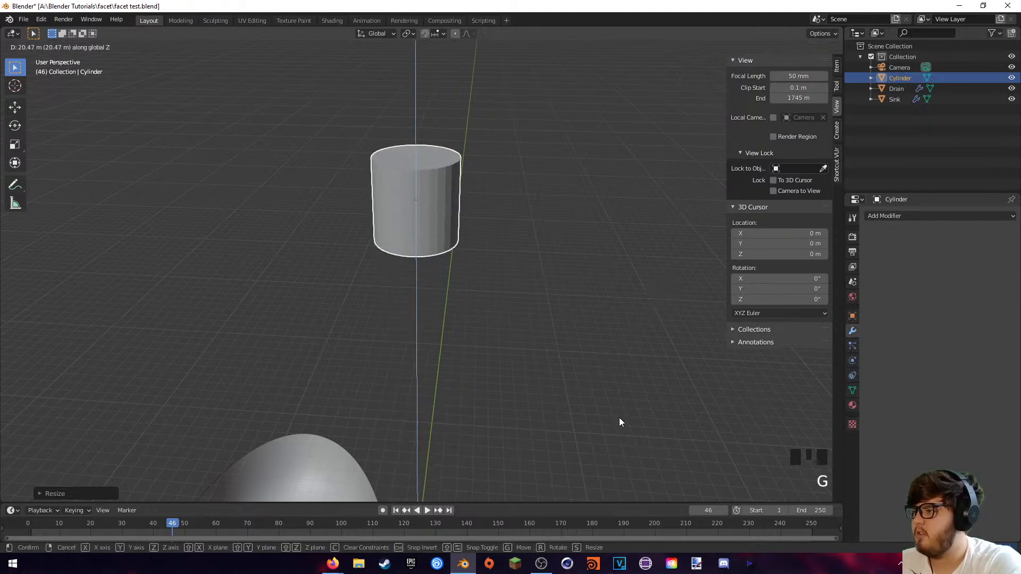
pyautogui.click(619, 417)
pyautogui.press('s')
pyautogui.rightClick(547, 188)
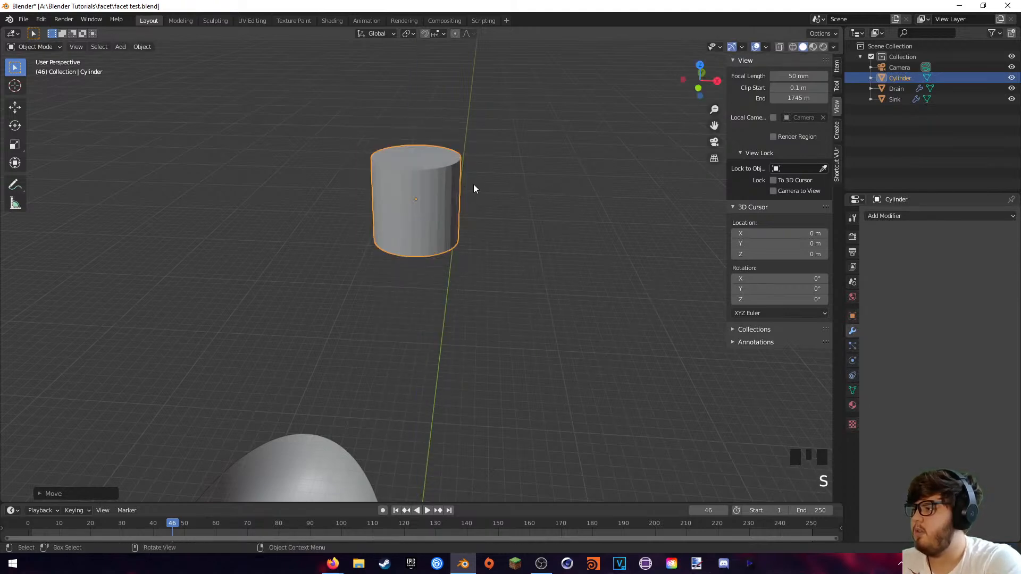
# - Shade the cylinder smooth and inspect the shading around its edges
pyautogui.rightClick(452, 186)
pyautogui.click(430, 188)
pyautogui.scroll(4, 430, 186)
pyautogui.scroll(1, 472, 212)
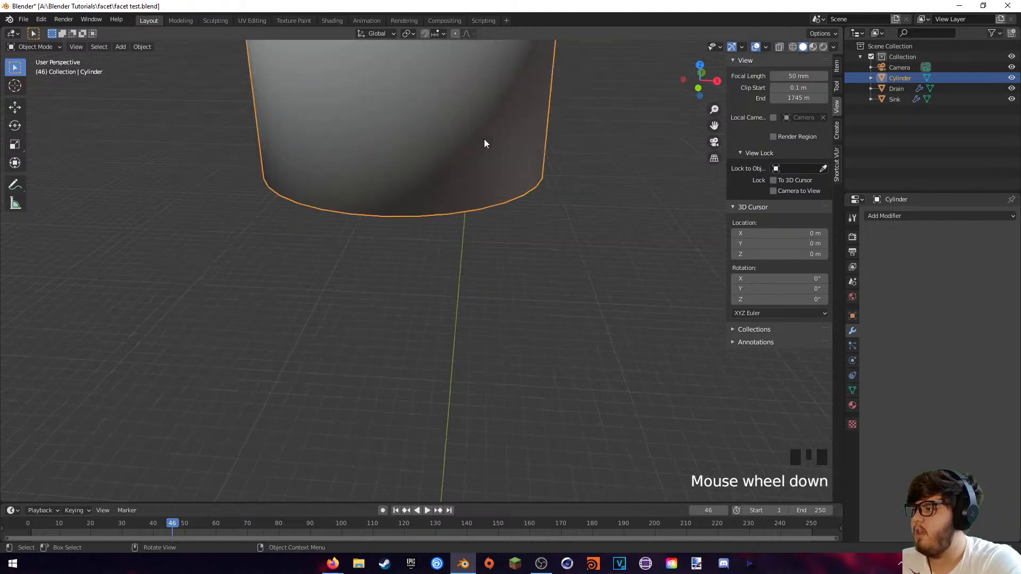
pyautogui.scroll(-3, 483, 142)
pyautogui.keyDown('shift'); pyautogui.moveTo(483, 141); pyautogui.dragTo(485, 198, button='middle'); pyautogui.keyUp('shift')
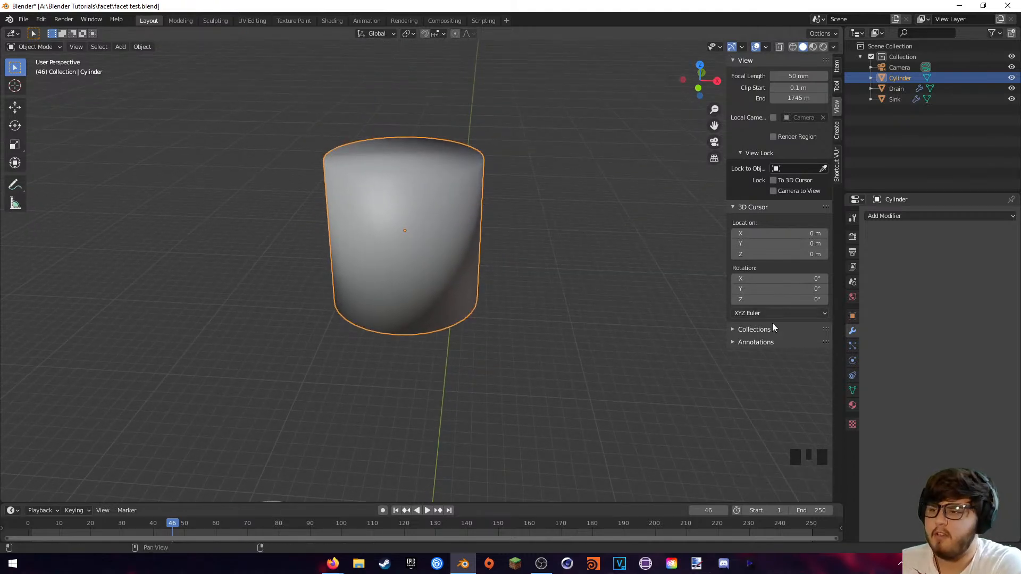
# - Enable Auto Smooth in the cylinder's normals settings
pyautogui.click(851, 392)
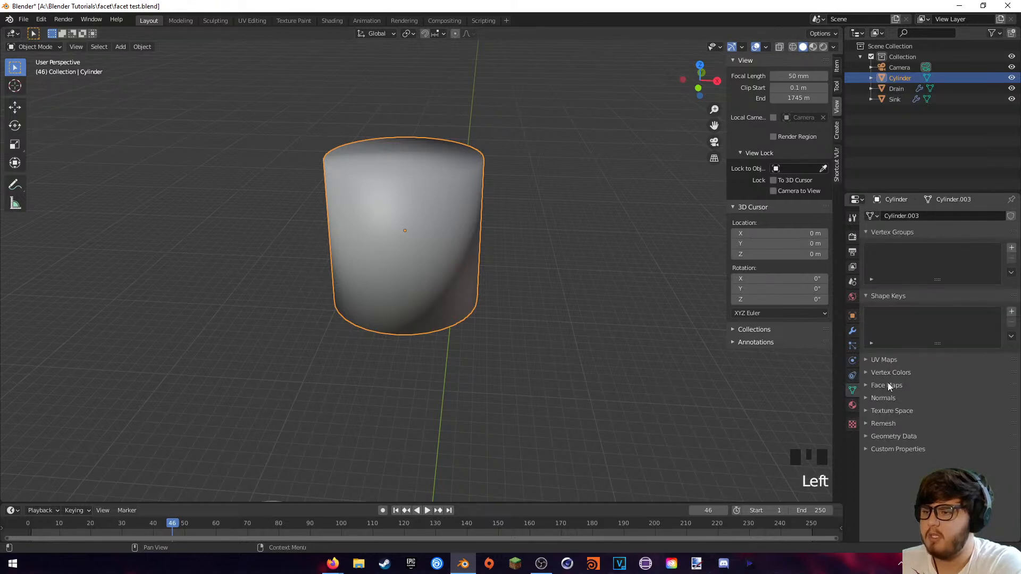
pyautogui.click(873, 399)
pyautogui.click(924, 413)
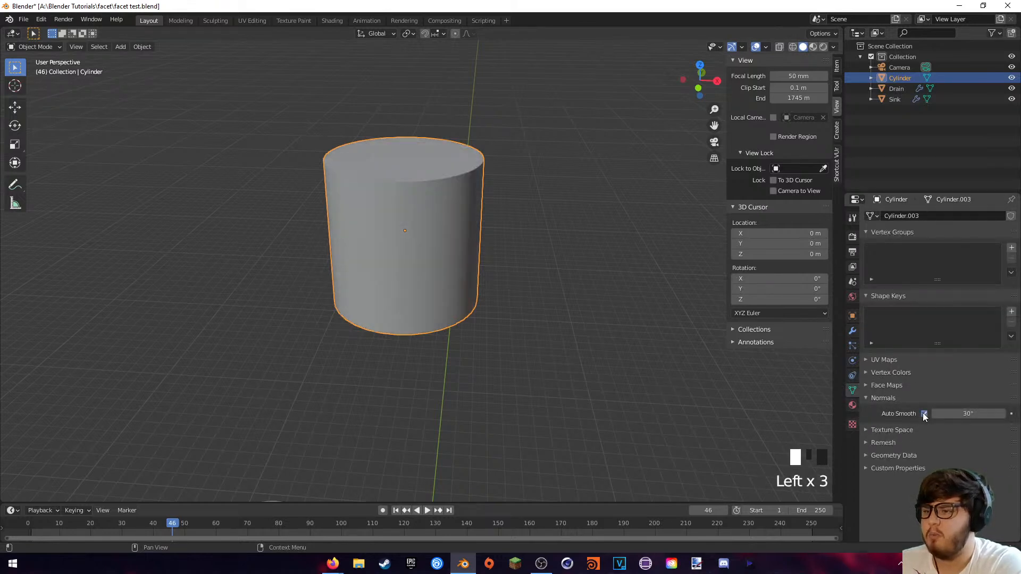
pyautogui.moveTo(504, 299)
pyautogui.mouseDown(button='middle')
pyautogui.moveTo(513, 303)
pyautogui.moveTo(501, 298)
pyautogui.mouseUp(button='middle')
# - Examine the cylinder's faces in Edit Mode, and its rim and side shading in Object Mode
pyautogui.press('Tab')
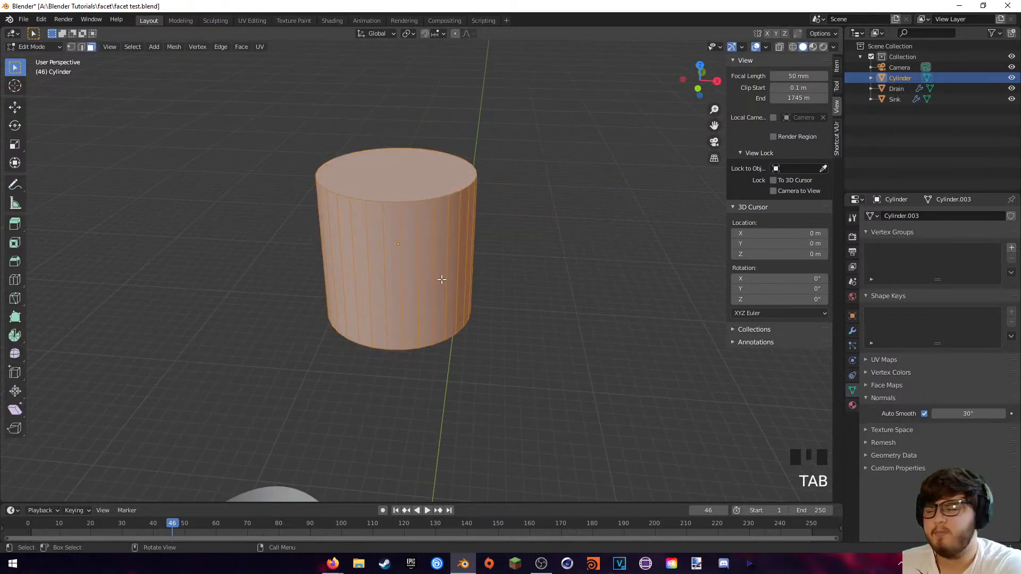
pyautogui.moveTo(393, 238); pyautogui.dragTo(518, 223, button='middle')
pyautogui.press('Tab')
pyautogui.scroll(2, 454, 241)
pyautogui.scroll(2, 499, 220)
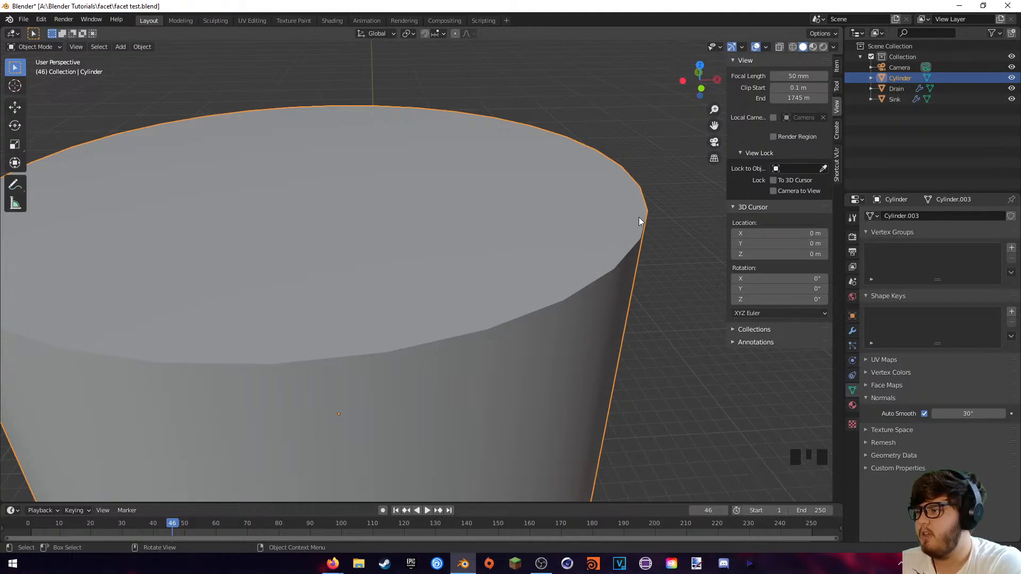
pyautogui.keyDown('shift'); pyautogui.moveTo(565, 338); pyautogui.dragTo(589, 271, button='middle'); pyautogui.keyUp('shift')
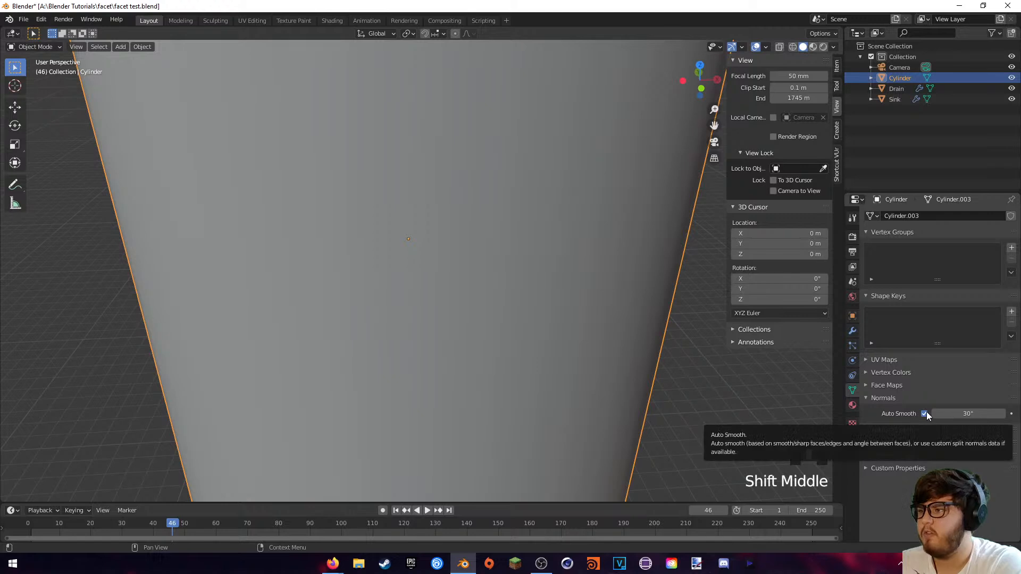
# - Compare the cylinder's shading options up close and delete the cylinder
pyautogui.rightClick(482, 319)
pyautogui.click(483, 326)
pyautogui.scroll(-2, 535, 302)
pyautogui.scroll(2, 535, 302)
pyautogui.scroll(-2, 535, 302)
pyautogui.rightClick(494, 260)
pyautogui.click(491, 259)
pyautogui.scroll(-1, 500, 259)
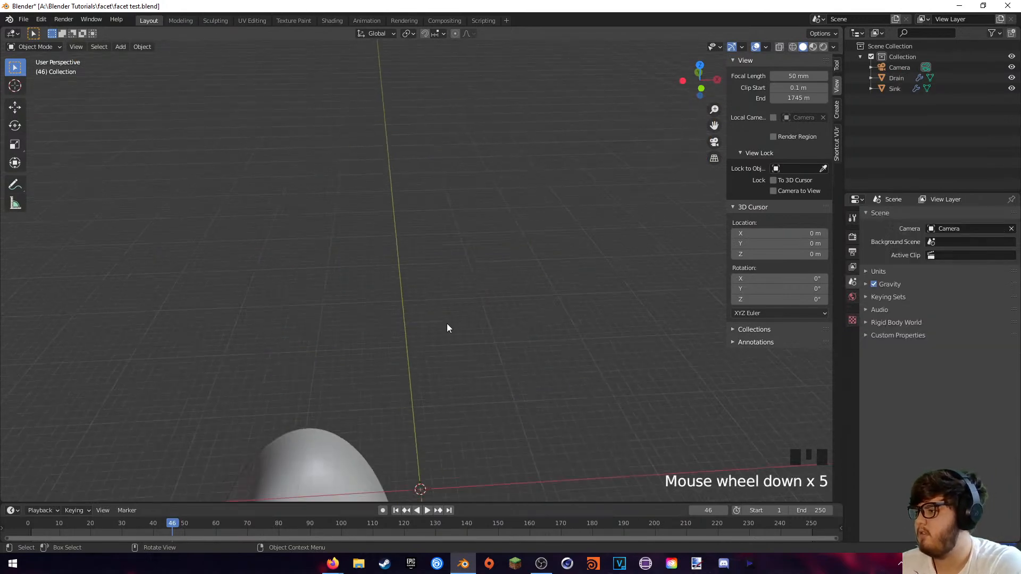
# - Raise the camera, drain and sink together about 15 m along Z, shift them horizontally toward the origin, and check the camera view
pyautogui.moveTo(446, 328); pyautogui.dragTo(406, 312, button='middle')
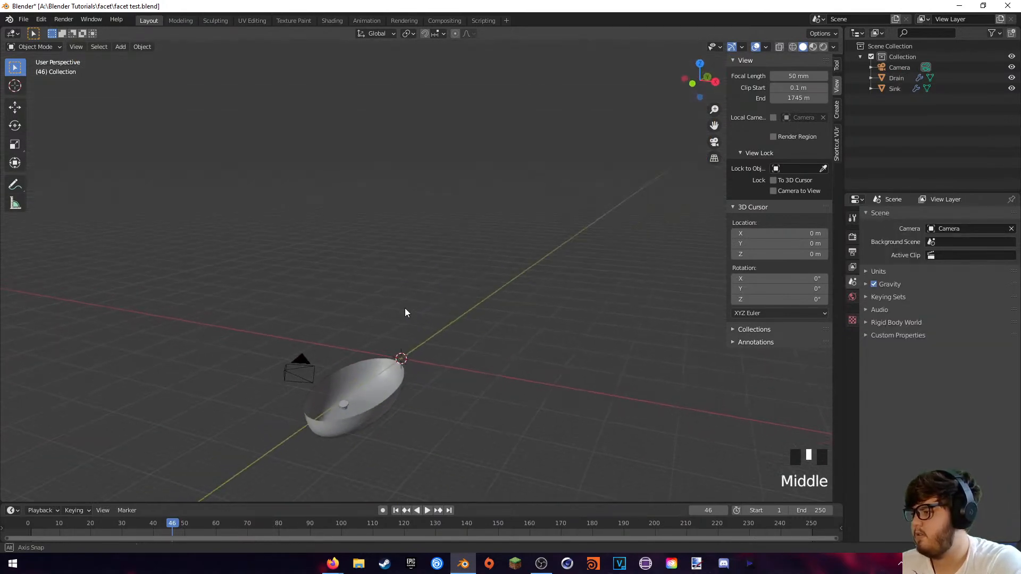
pyautogui.scroll(-1, 405, 340)
pyautogui.press('a')
pyautogui.press('g')
pyautogui.press('z')
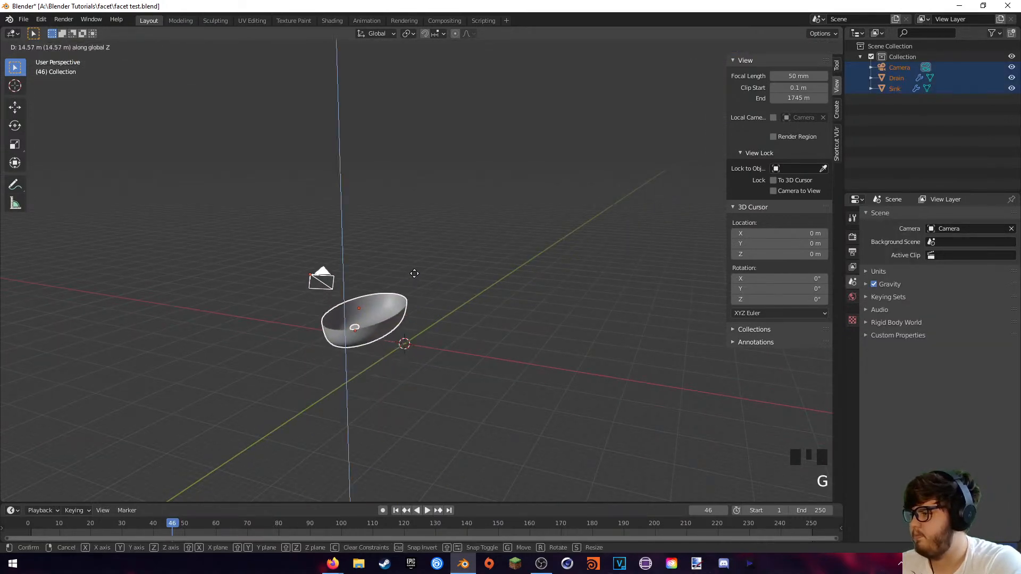
pyautogui.click(411, 269)
pyautogui.press('g')
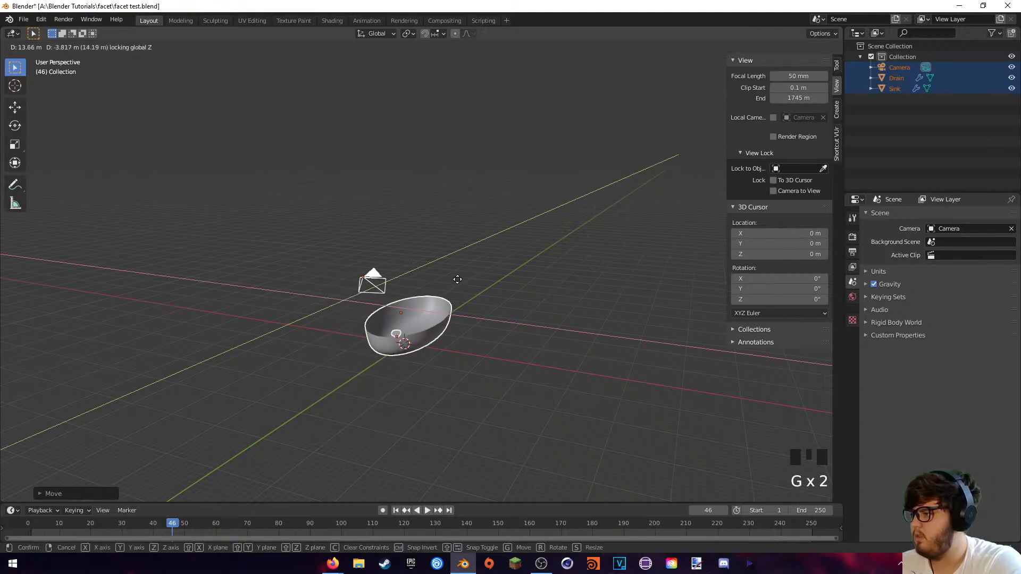
pyautogui.click(464, 278)
pyautogui.press('KP_0')
pyautogui.scroll(2, 459, 286)
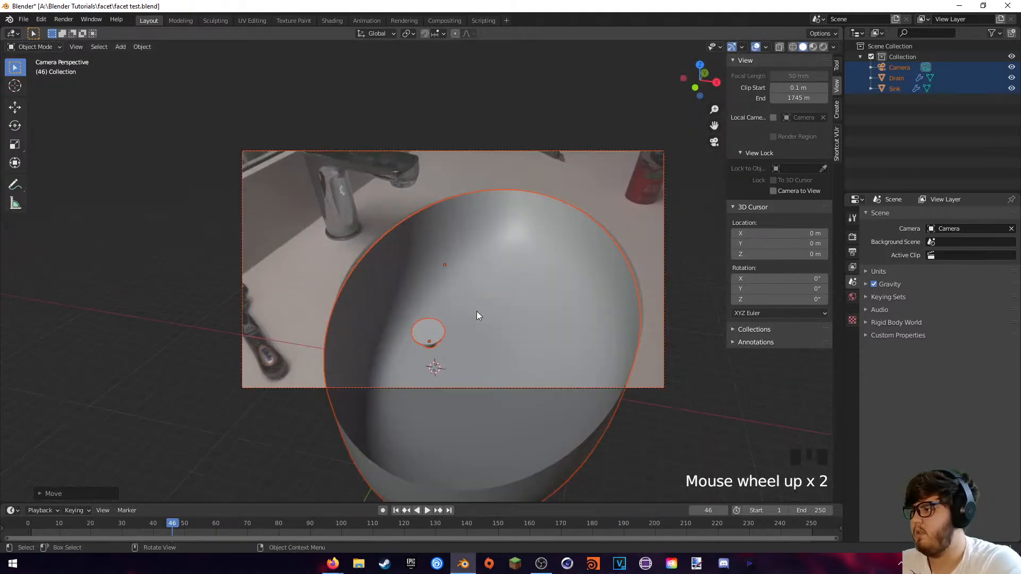
pyautogui.keyDown('shift'); pyautogui.scroll(2, 508, 328); pyautogui.keyUp('shift')
pyautogui.scroll(-2, 509, 327)
# - Add a cube and raise it along Z until it sits above the sink's rim
pyautogui.moveTo(512, 308); pyautogui.dragTo(429, 250, button='middle')
pyautogui.hotkey('shift', 'a')
pyautogui.moveTo(443, 250)
pyautogui.click(473, 263)
pyautogui.press('g')
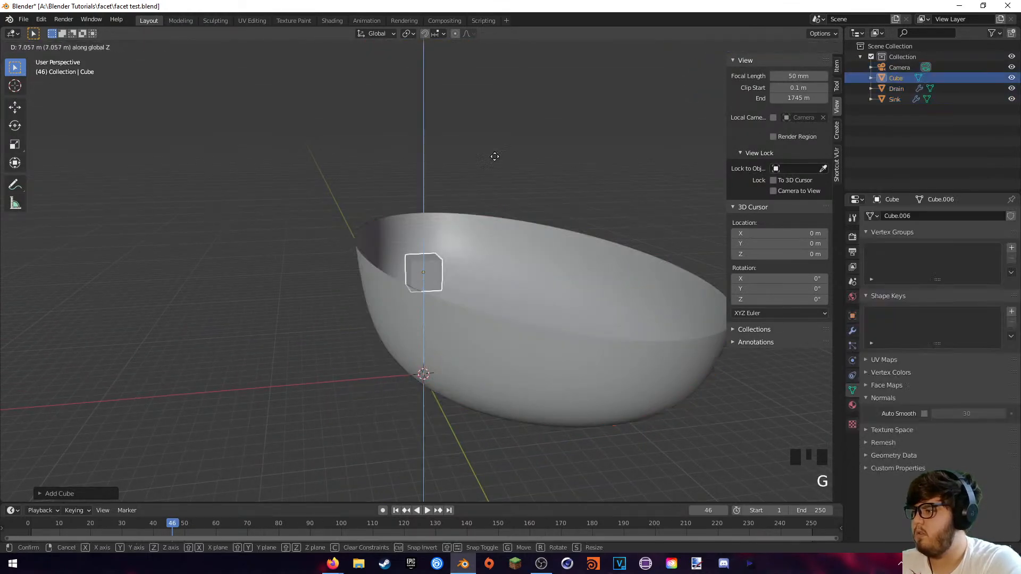
pyautogui.click(477, 122)
# - Apply Quick Liquid to the cube and scale up the liquid domain around it
pyautogui.press('F3')
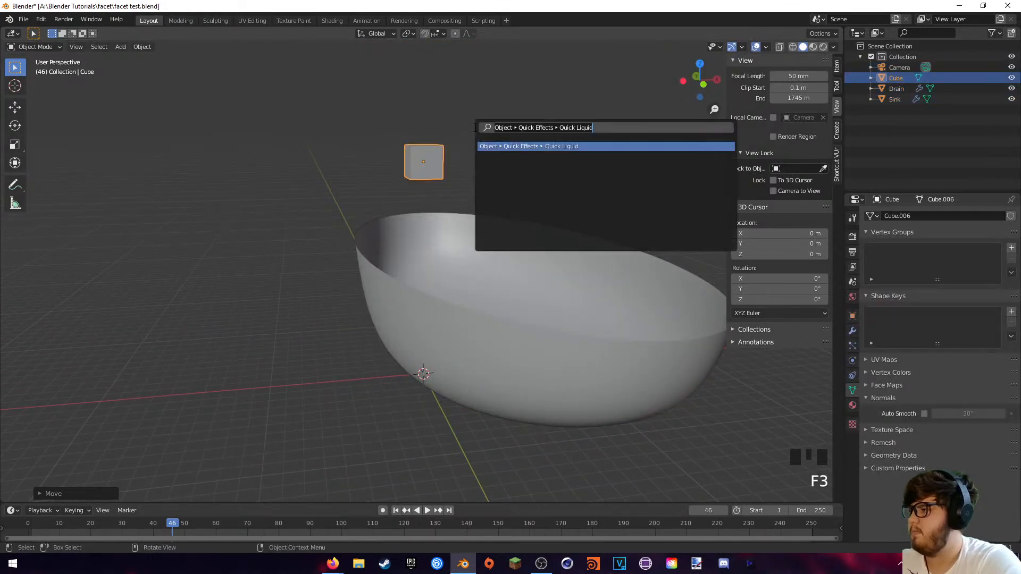
pyautogui.click(508, 146)
pyautogui.press('s')
pyautogui.click(575, 145)
pyautogui.click(442, 165)
pyautogui.click(515, 169)
pyautogui.click(480, 168)
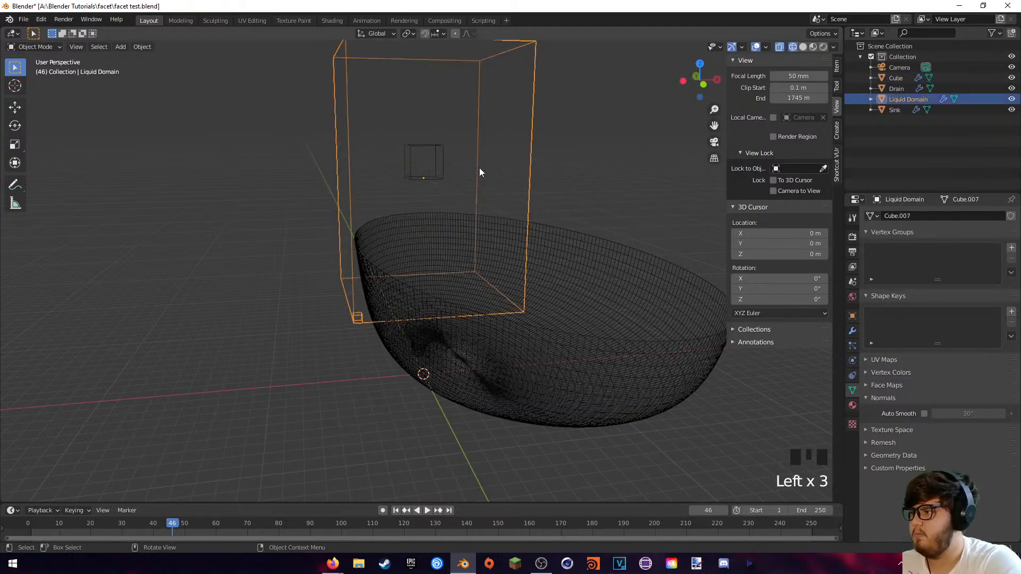
# - Change the liquid domain's cache type to allow manual baking and bake its simulation data
pyautogui.click(852, 375)
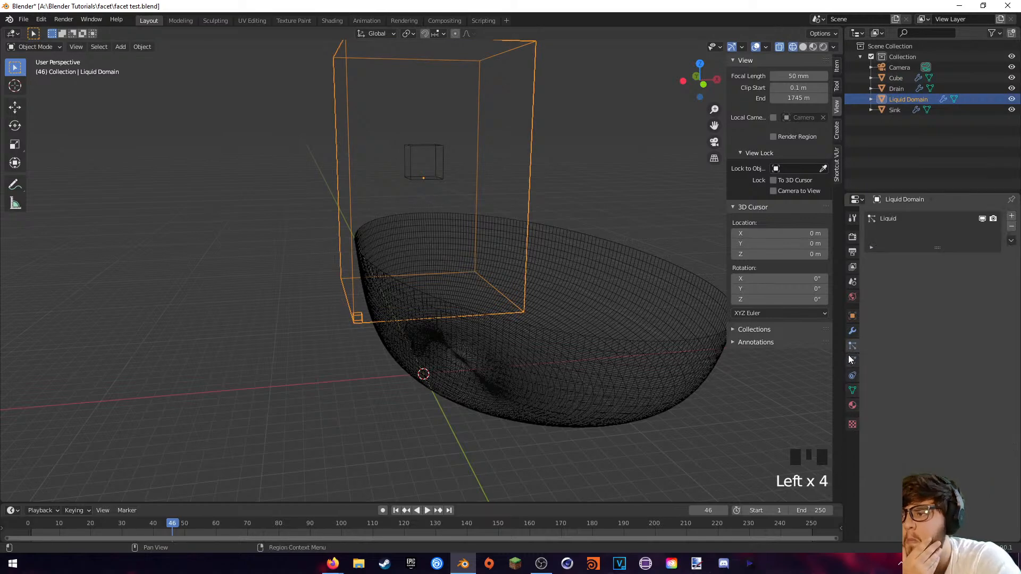
pyautogui.click(853, 360)
pyautogui.scroll(-15, 912, 440)
pyautogui.scroll(-5, 913, 438)
pyautogui.click(952, 482)
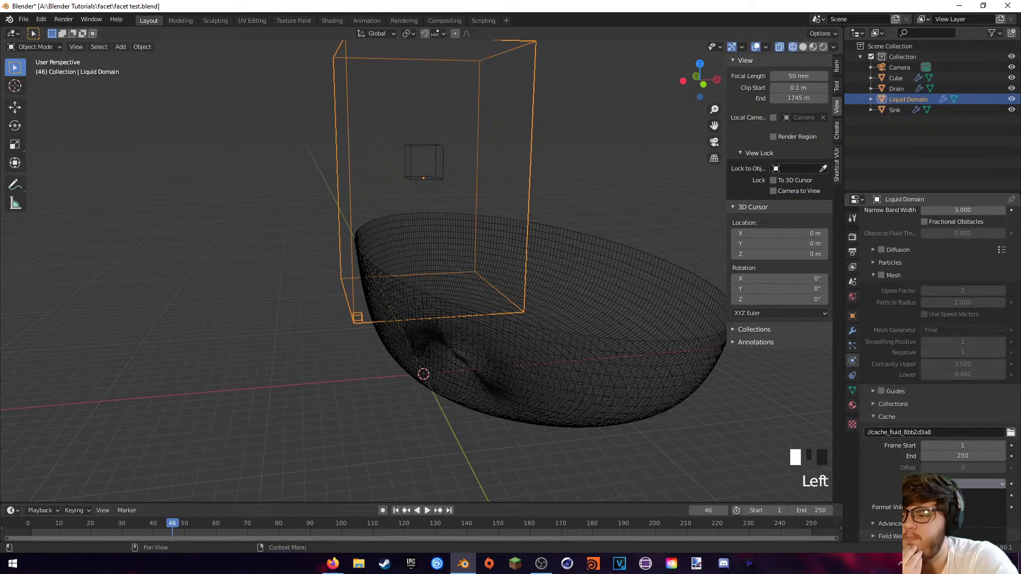
pyautogui.click(952, 505)
pyautogui.click(952, 505)
pyautogui.scroll(10, 938, 311)
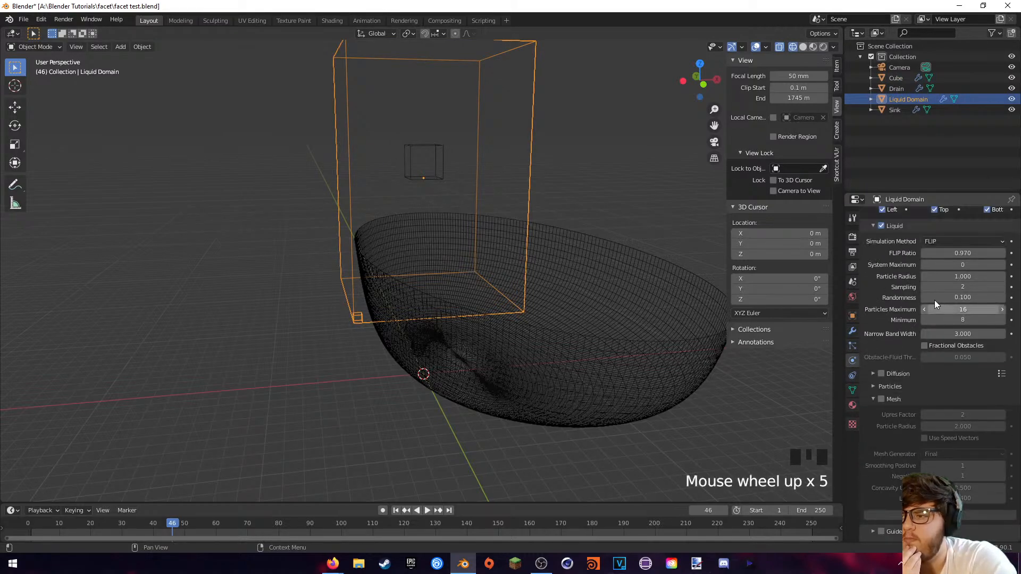
pyautogui.click(915, 273)
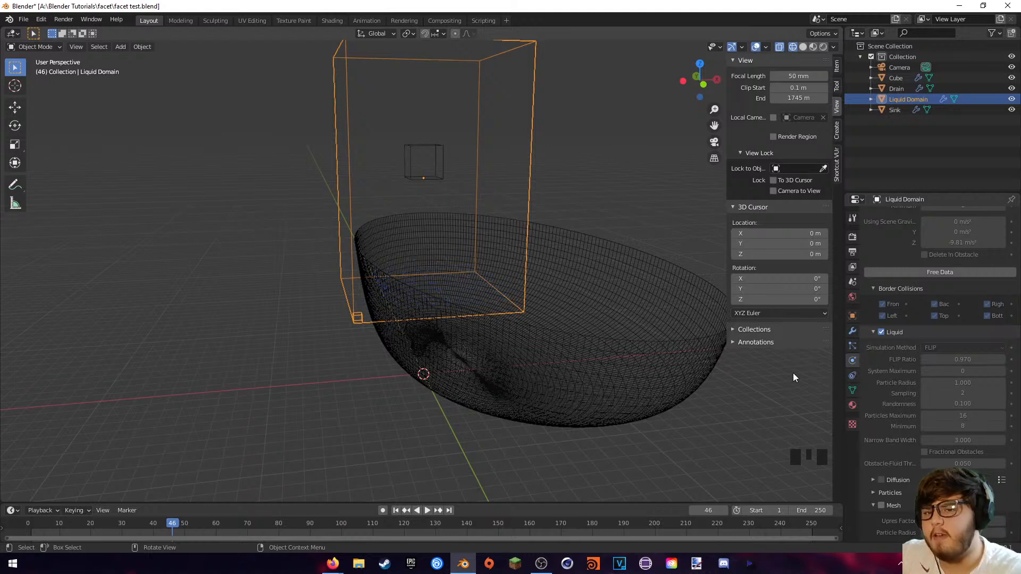
# - Scrub the baked liquid to frame 24 and free the liquid domain's baked data
pyautogui.moveTo(202, 525); pyautogui.dragTo(103, 527)
pyautogui.click(408, 177)
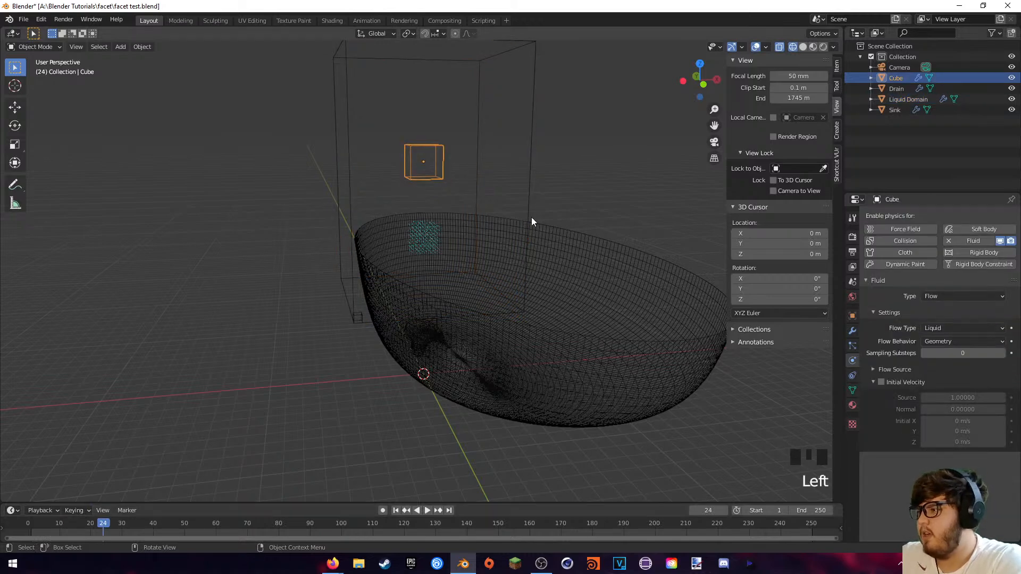
pyautogui.click(520, 186)
pyautogui.click(524, 273)
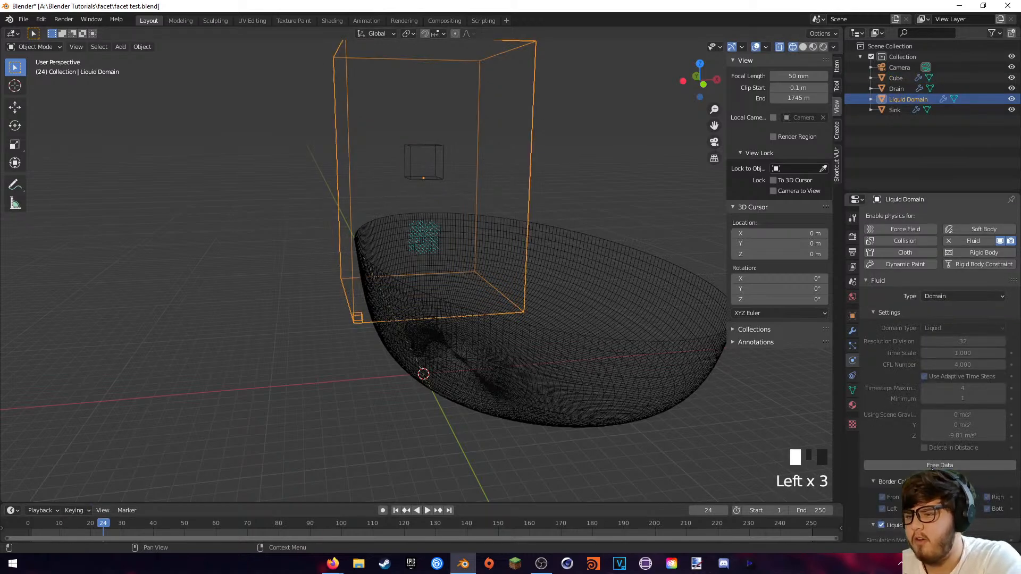
# - Set the cube's flow behavior to Inflow and enable initial velocity with Z at -0.4 m/s
pyautogui.click(417, 172)
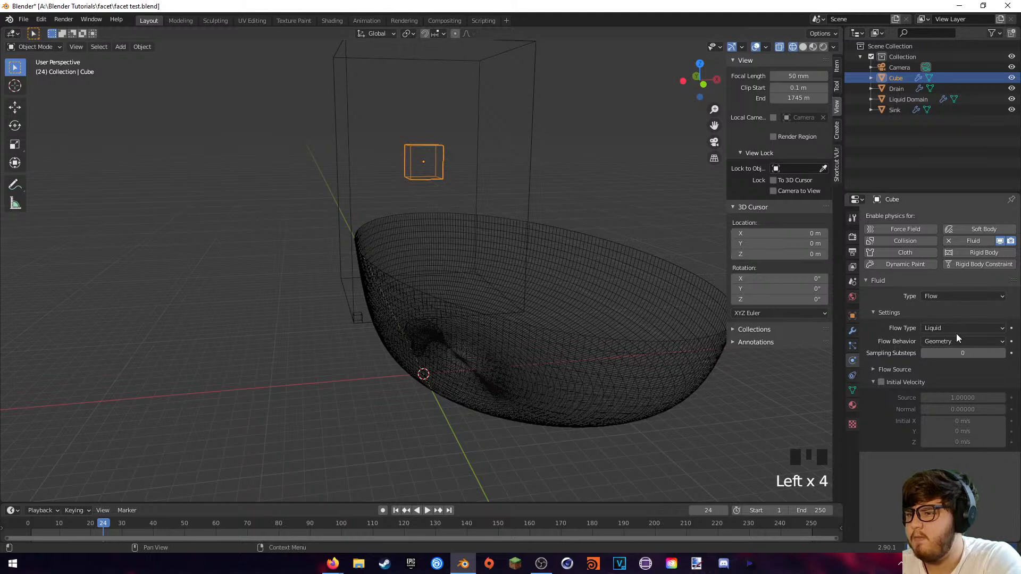
pyautogui.moveTo(941, 341); pyautogui.dragTo(945, 356)
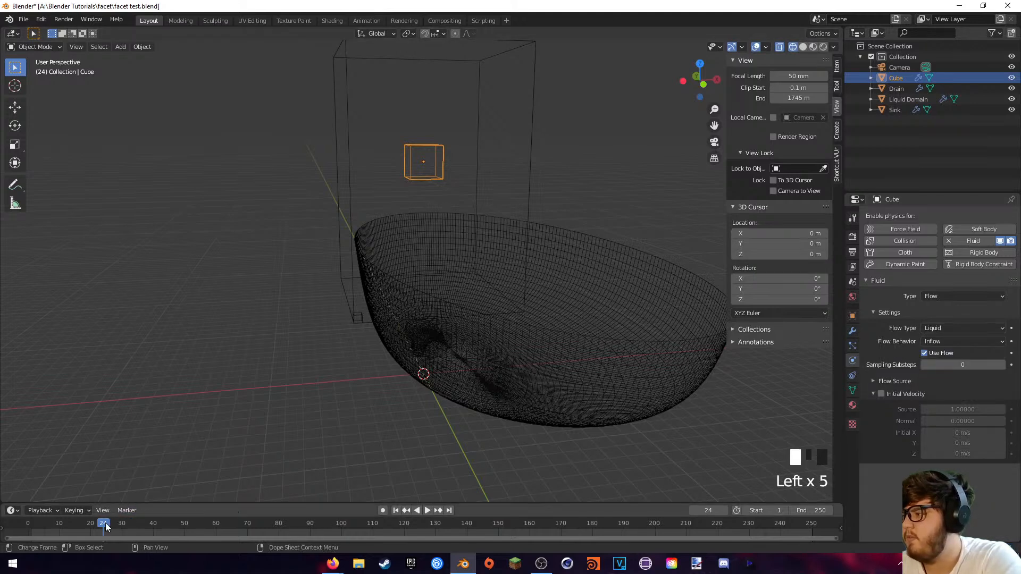
pyautogui.click(884, 394)
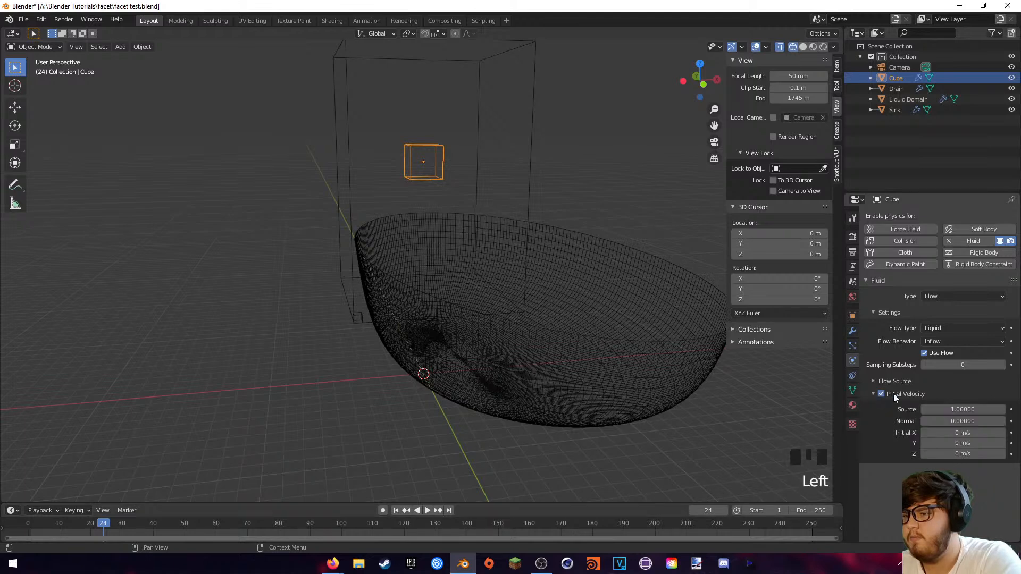
pyautogui.click(924, 453)
pyautogui.click(924, 454)
pyautogui.click(924, 454)
pyautogui.click(924, 453)
pyautogui.click(924, 453)
pyautogui.click(924, 453)
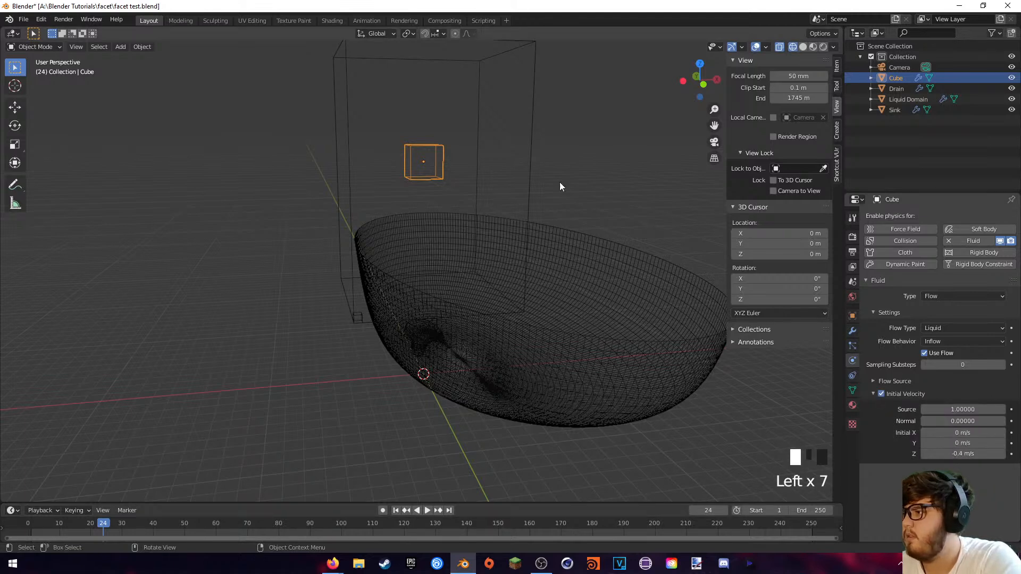
# - Test-bake part of the domain's liquid data, scrub back to frame 2 and free the bake
pyautogui.click(523, 193)
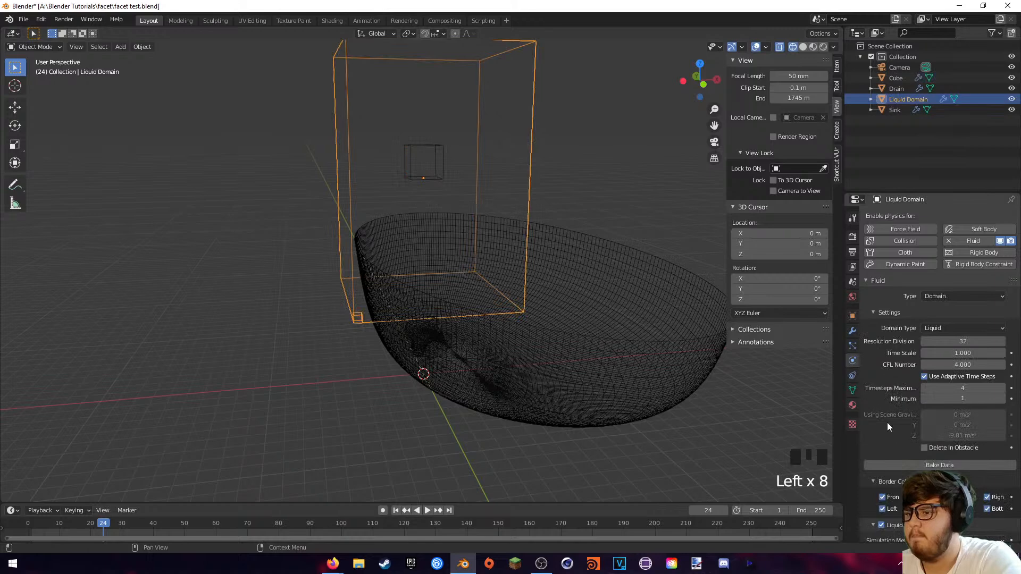
pyautogui.click(911, 466)
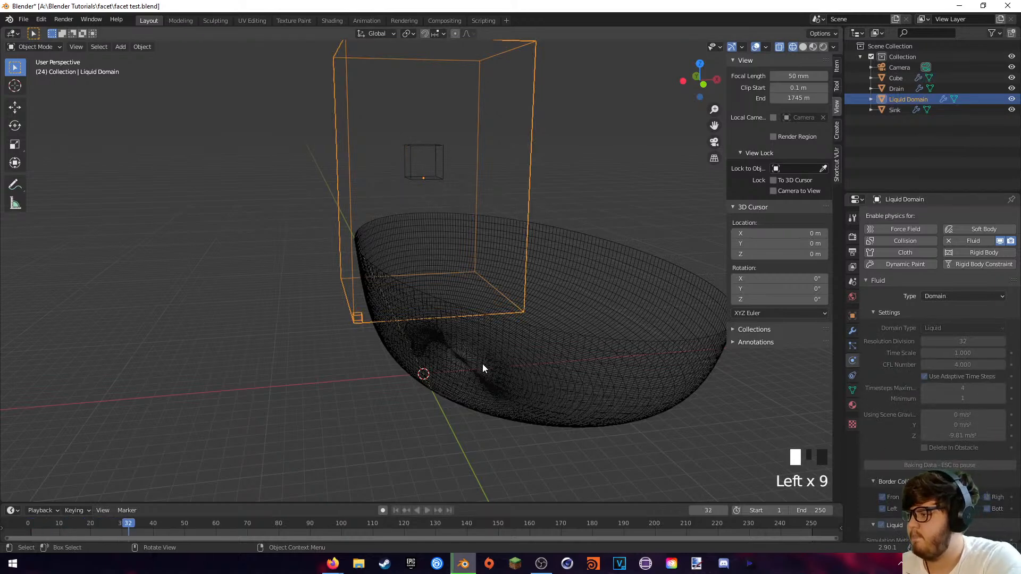
pyautogui.press('Escape')
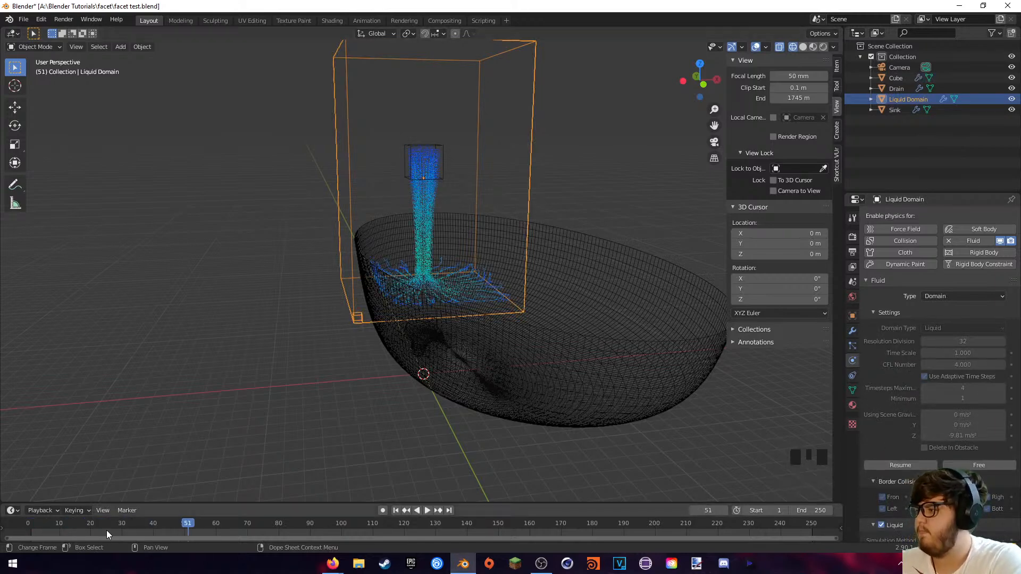
pyautogui.moveTo(71, 521); pyautogui.dragTo(34, 523)
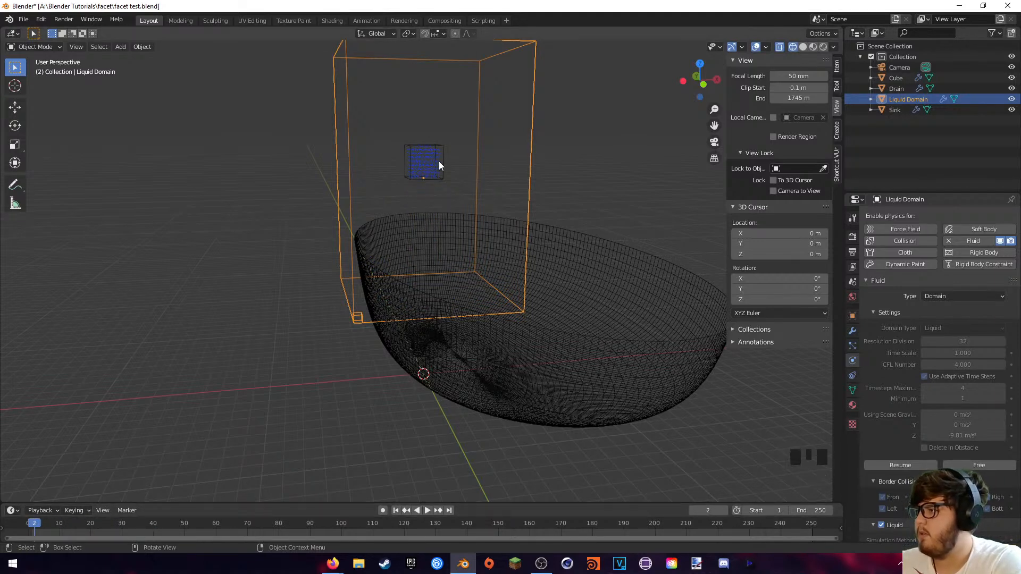
pyautogui.click(979, 465)
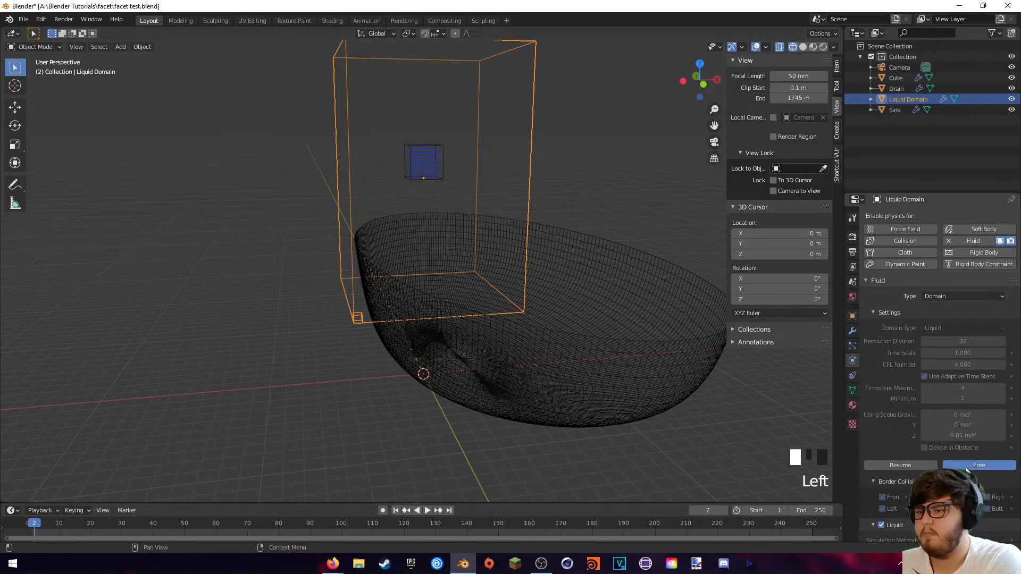
# - Reposition the liquid domain around the drain and inflow cube, lowering it along Z until its base sits beneath the sink
pyautogui.scroll(2, 525, 223)
pyautogui.moveTo(524, 224); pyautogui.dragTo(626, 272, button='middle')
pyautogui.press('g')
pyautogui.press('z')
pyautogui.click(549, 304)
pyautogui.moveTo(549, 304); pyautogui.dragTo(521, 226, button='middle')
pyautogui.press('g')
pyautogui.click(530, 189)
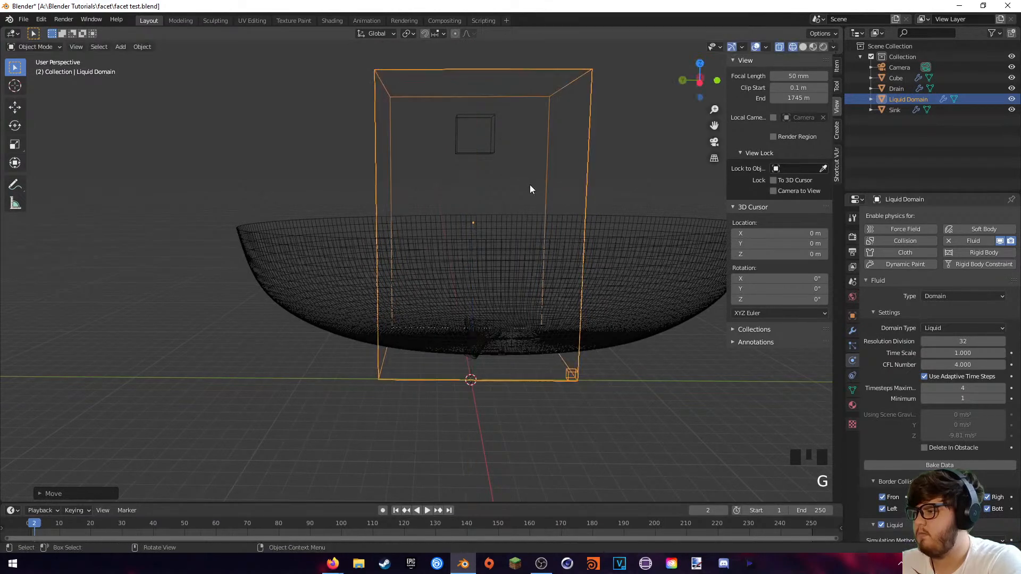
pyautogui.press('g')
pyautogui.press('z')
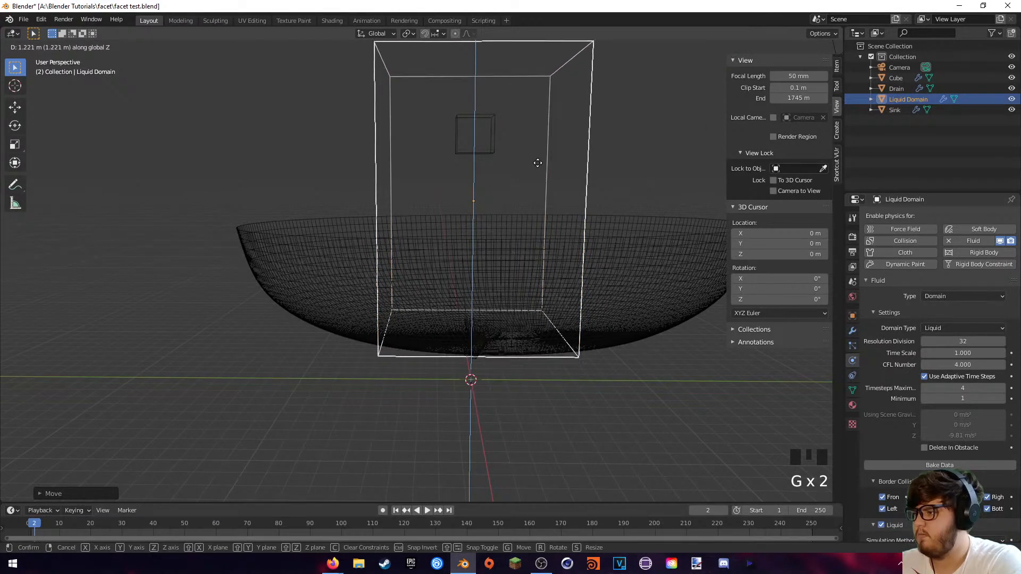
pyautogui.click(535, 189)
# - Scale up the liquid domain uniformly so it surrounds the sink
pyautogui.press('s')
pyautogui.click(653, 190)
pyautogui.moveTo(654, 190); pyautogui.dragTo(460, 247, button='middle')
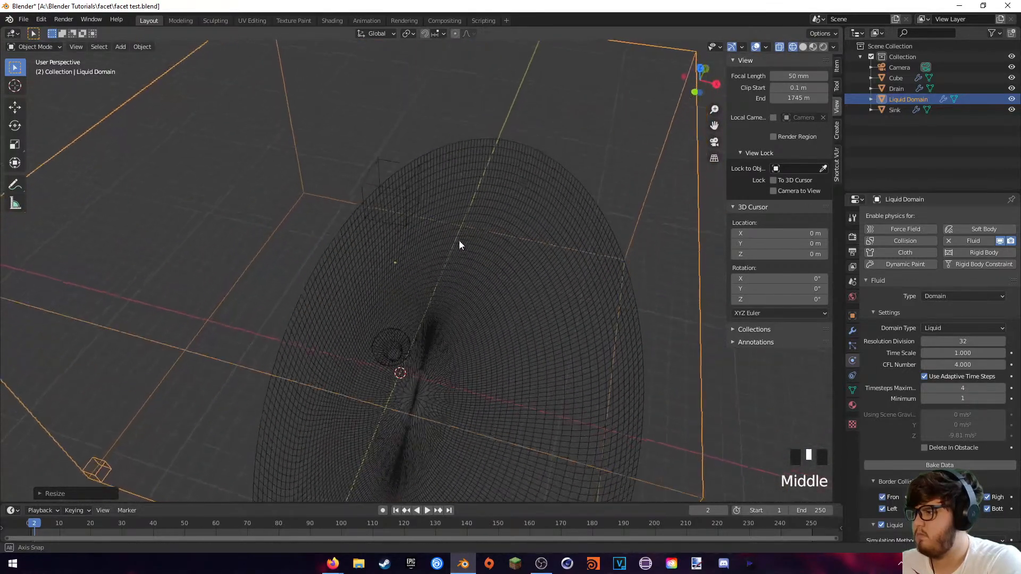
# - Scale the inflow cube down uniformly to about 0.6 of its size, working in camera view beside the tap
pyautogui.click(420, 204)
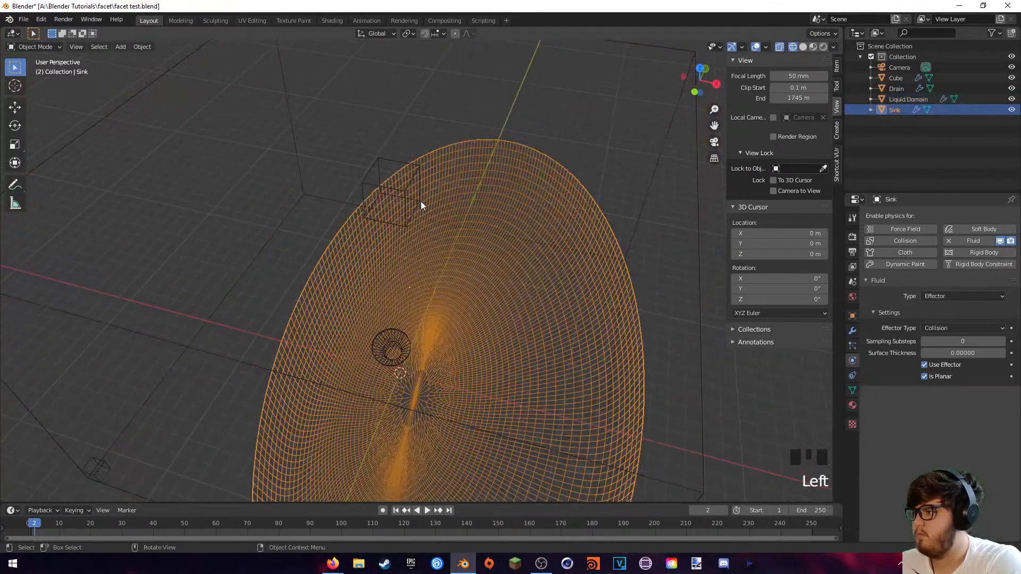
pyautogui.click(378, 163)
pyautogui.press('KP_0')
pyautogui.scroll(8, 439, 229)
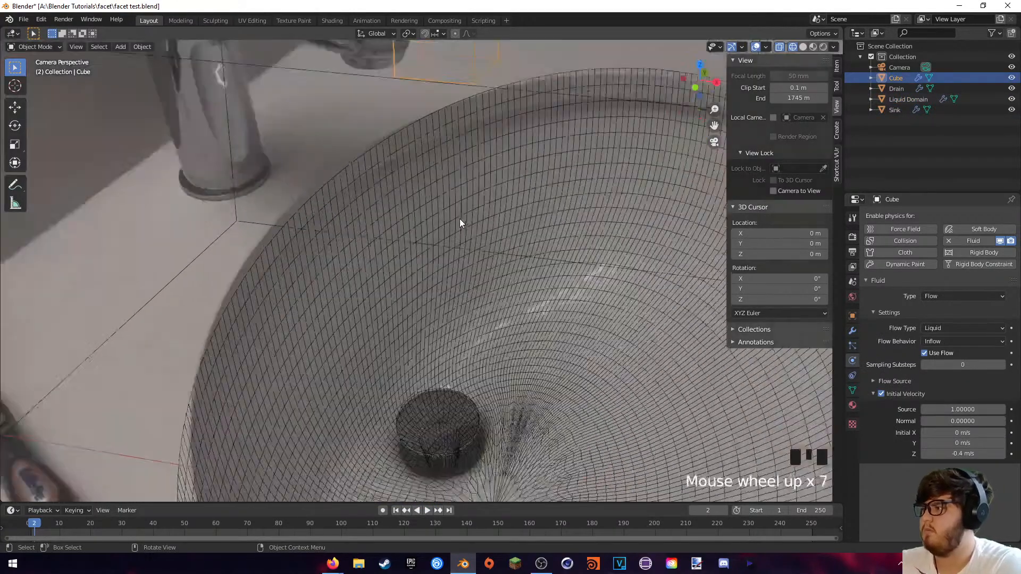
pyautogui.keyDown('shift'); pyautogui.moveTo(547, 143); pyautogui.dragTo(591, 202, button='middle'); pyautogui.keyUp('shift')
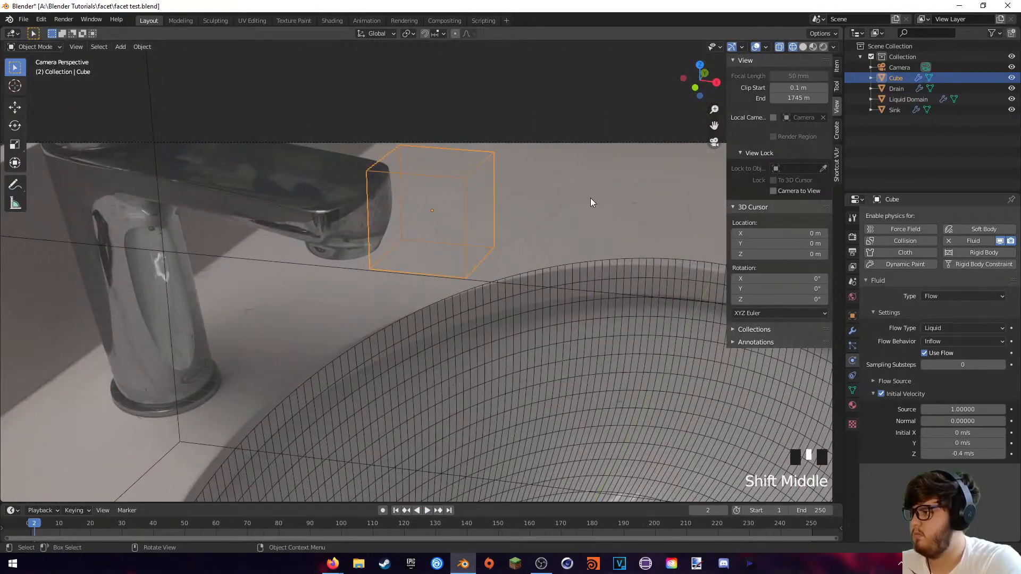
pyautogui.press('s')
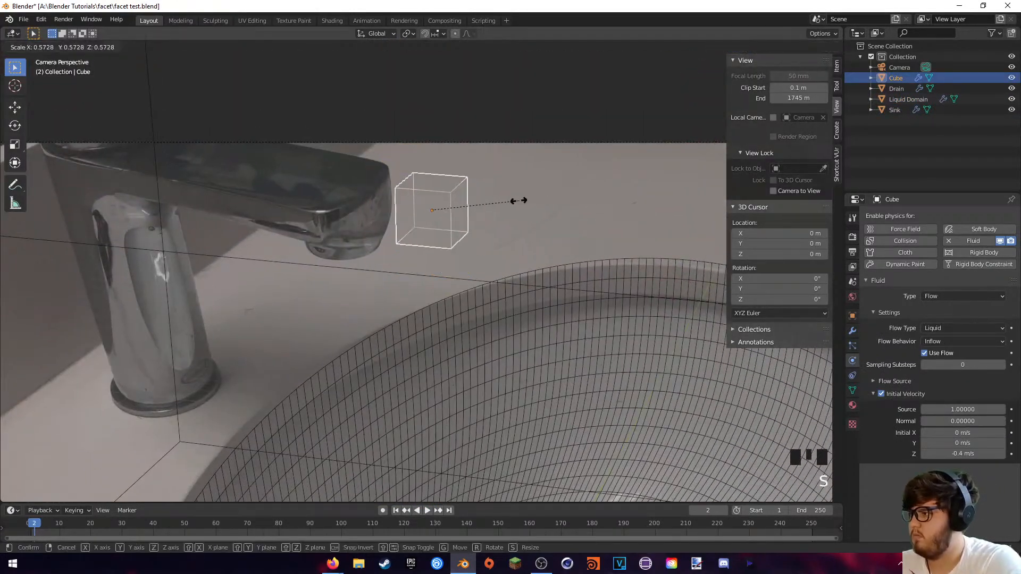
pyautogui.click(521, 201)
# - Flatten the inflow cube along Z into a thin slab and adjust its overall size to suit the tap outlet
pyautogui.press('s')
pyautogui.press('z')
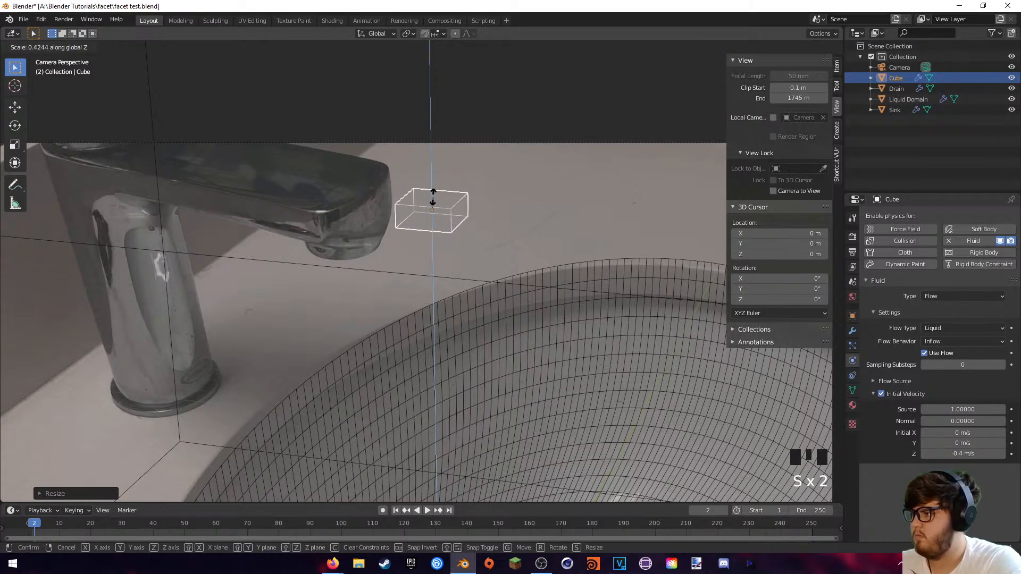
pyautogui.click(432, 205)
pyautogui.press('s')
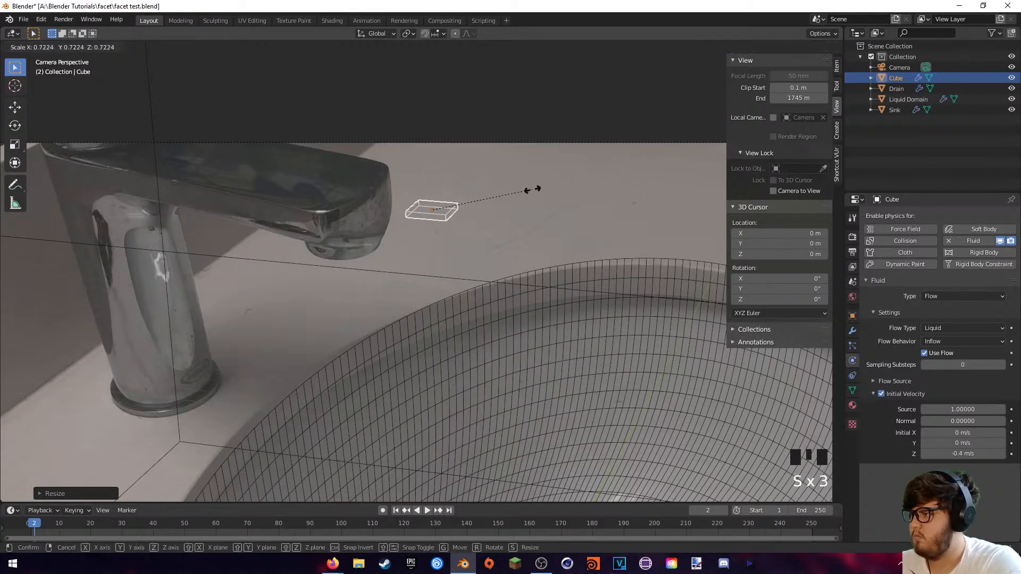
pyautogui.click(593, 180)
# - Move the flattened inflow cube over the tap's spout outlet and check its placement above the sink
pyautogui.press('g')
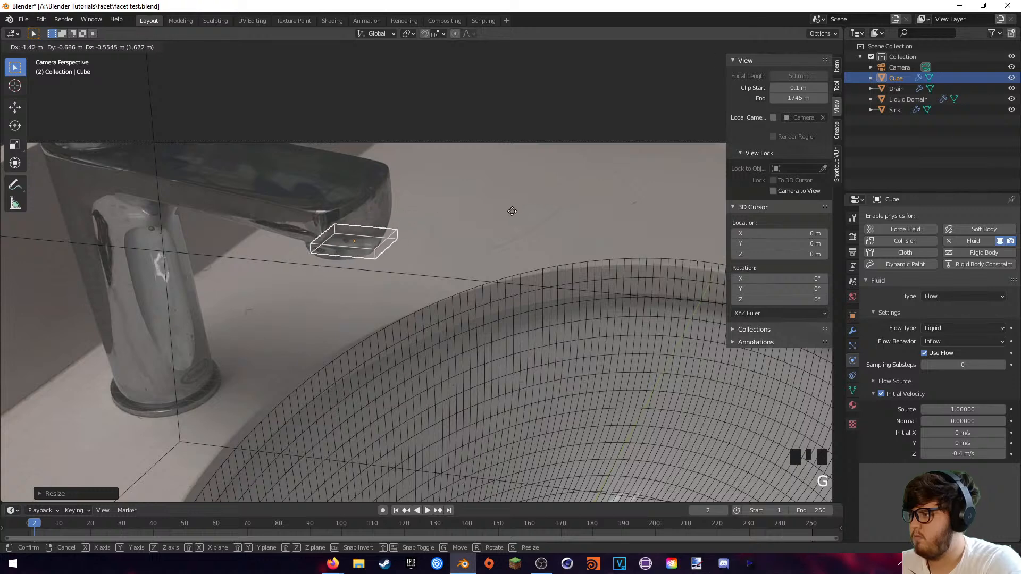
pyautogui.click(494, 214)
pyautogui.moveTo(494, 214); pyautogui.dragTo(500, 286, button='middle')
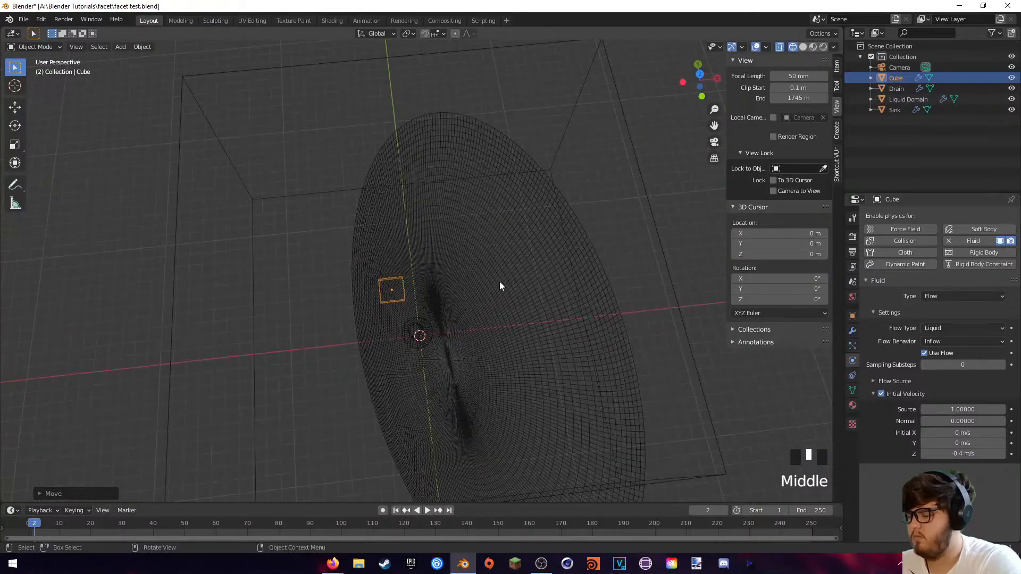
# - Shrink the inflow cube slightly in camera view and raise it along Z into the tap's spout
pyautogui.press('KP_0')
pyautogui.press('s')
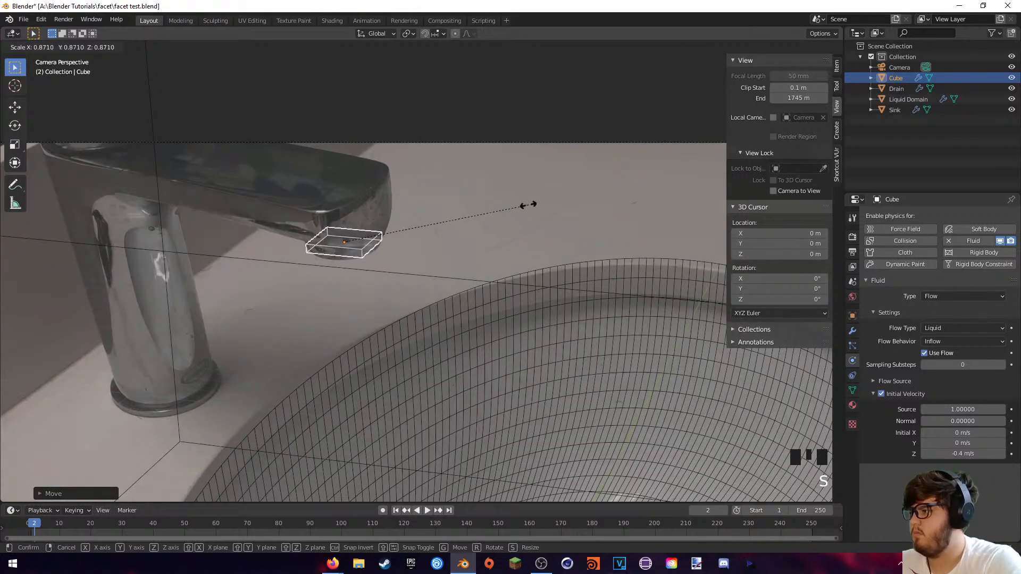
pyautogui.click(520, 208)
pyautogui.press('g')
pyautogui.press('z')
pyautogui.click(420, 233)
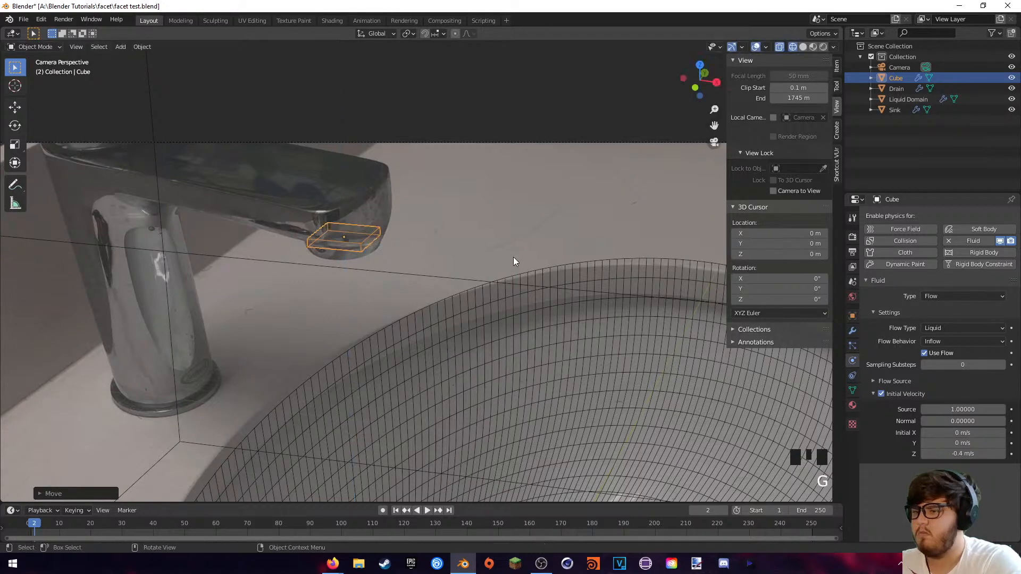
# - Save the file, bake the Liquid Domain's data up to about frame 49, and scrub back to frame 1
pyautogui.click(496, 280)
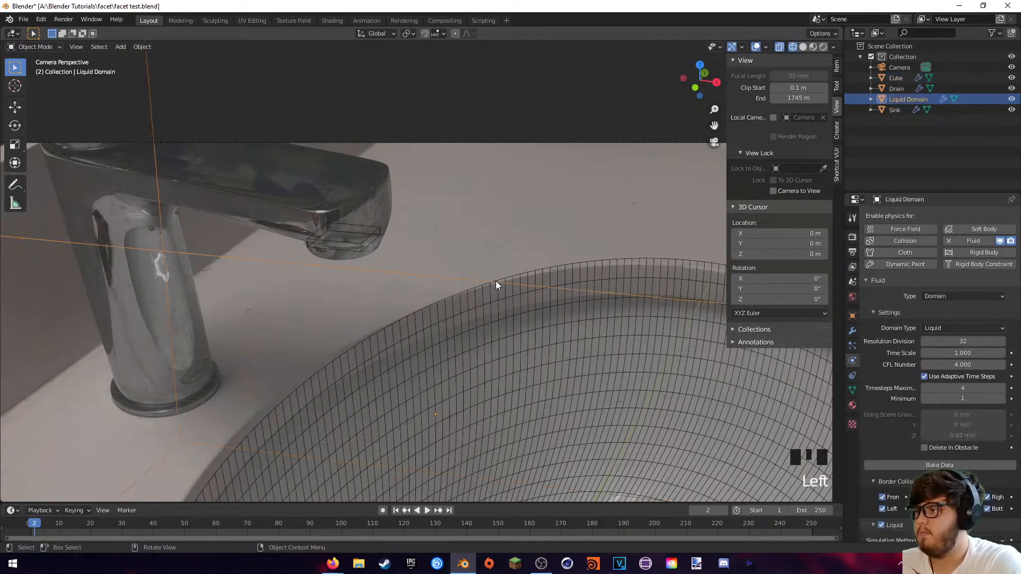
pyautogui.scroll(-6, 567, 293)
pyautogui.hotkey('ctrl', 's')
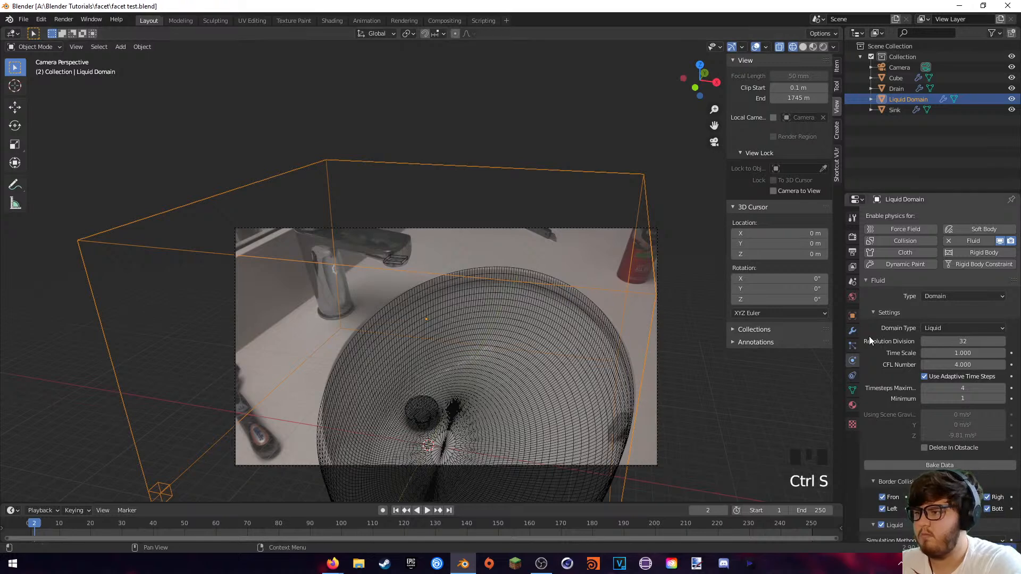
pyautogui.click(904, 466)
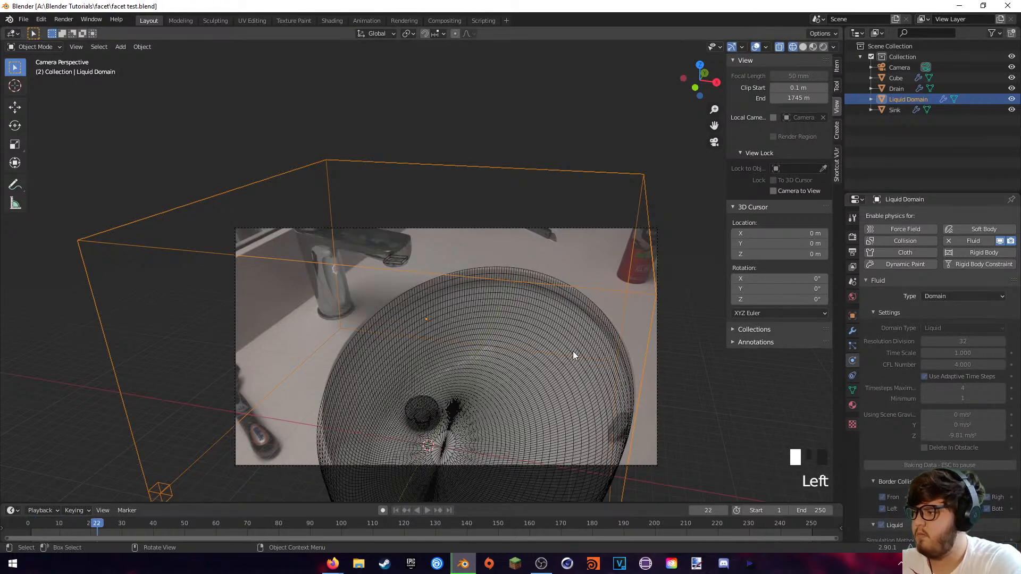
pyautogui.press('Escape')
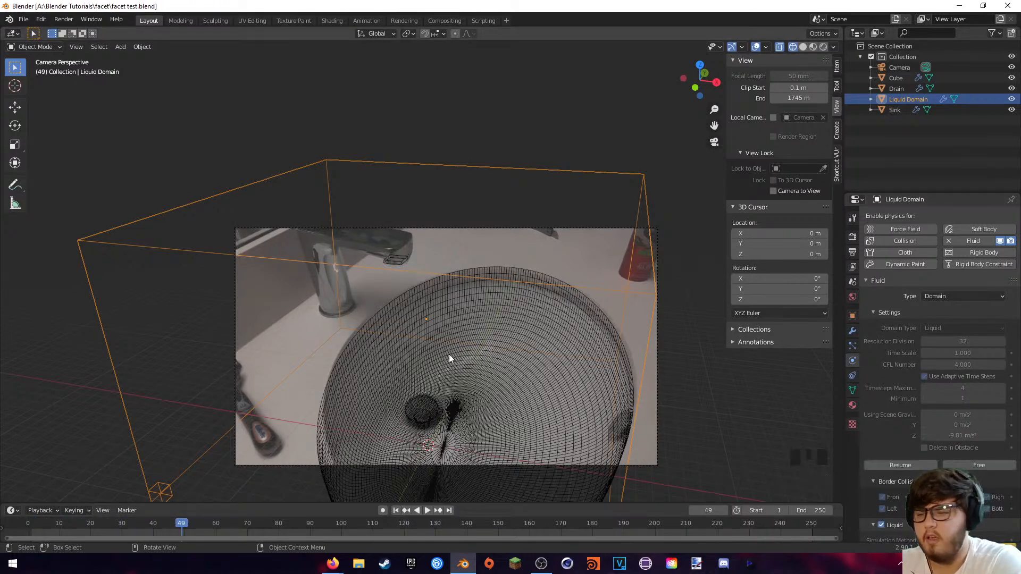
pyautogui.click(133, 527)
pyautogui.moveTo(133, 526); pyautogui.dragTo(31, 525)
# - Stretch the inflow cube vertically and raise it about 0.2 m along Z at the faucet's spout
pyautogui.click(395, 261)
pyautogui.press('s')
pyautogui.press('z')
pyautogui.click(398, 253)
pyautogui.press('g')
pyautogui.press('z')
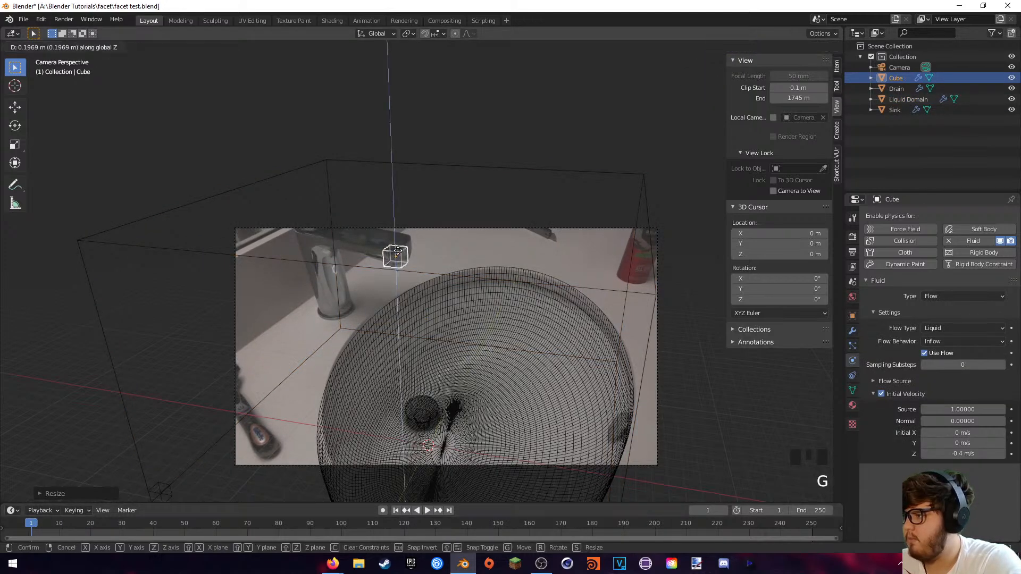
pyautogui.click(398, 251)
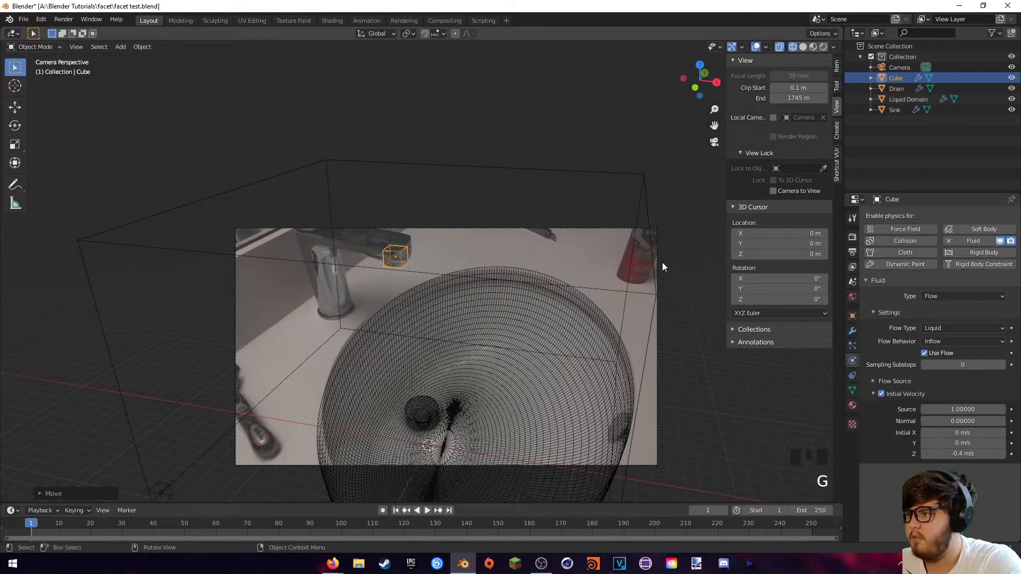
# - Rebake the Liquid Domain's data, stop after about 47 frames, and scrub back to check the flow
pyautogui.click(630, 260)
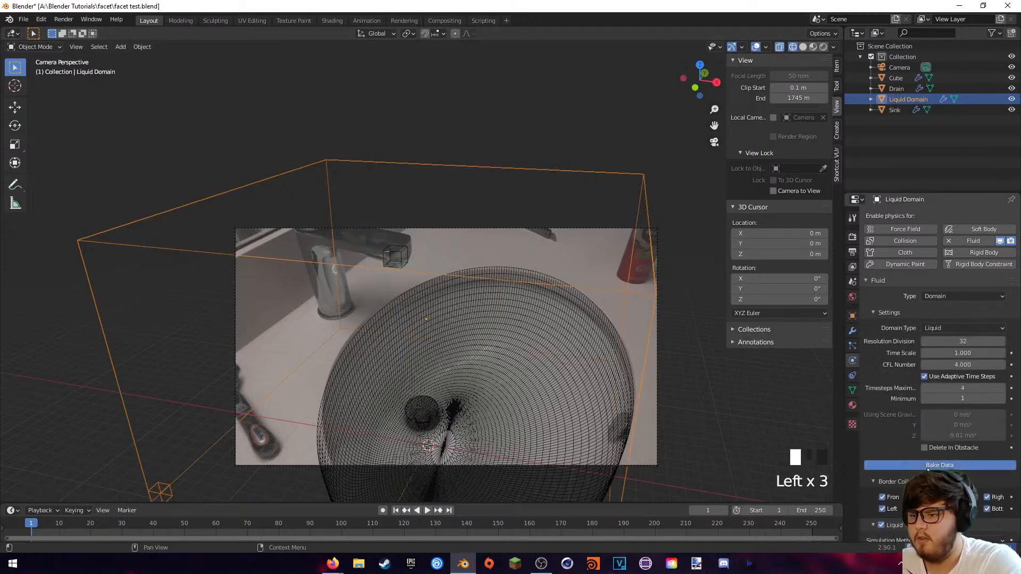
pyautogui.click(967, 466)
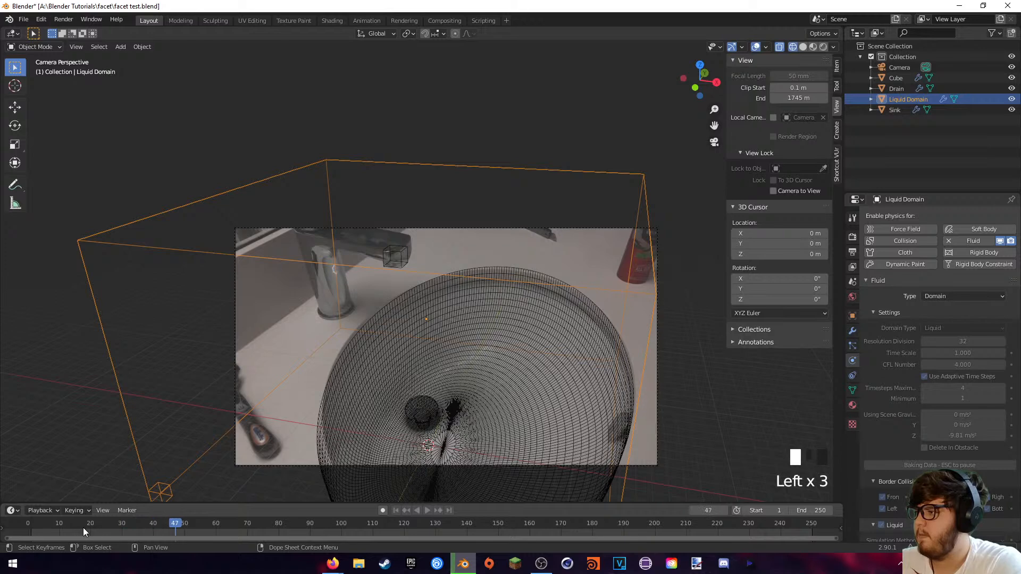
pyautogui.moveTo(191, 521); pyautogui.dragTo(85, 523)
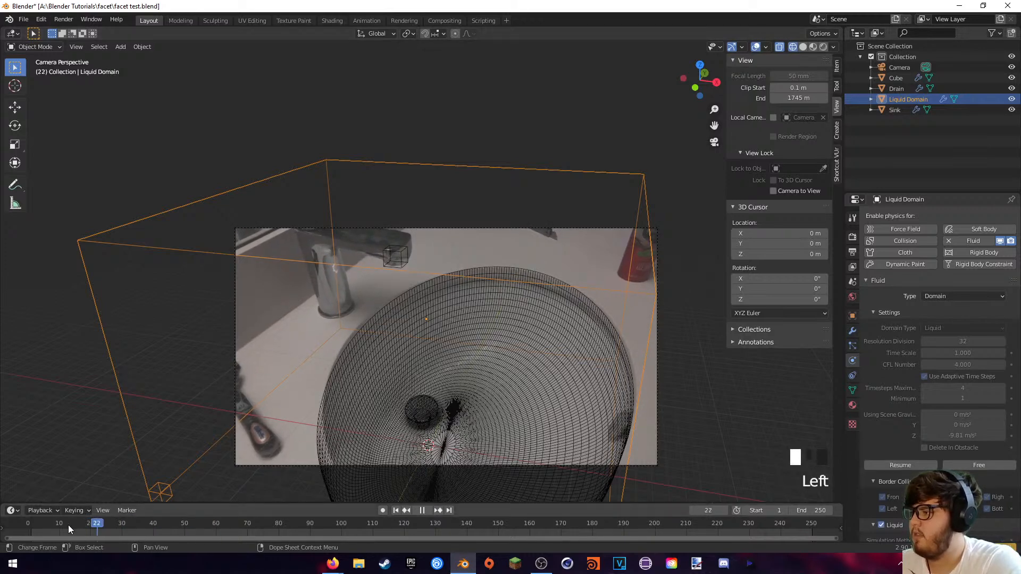
# - Delete the old inflow cube and add a new mesh cube in its place
pyautogui.click(386, 258)
pyautogui.press('Delete')
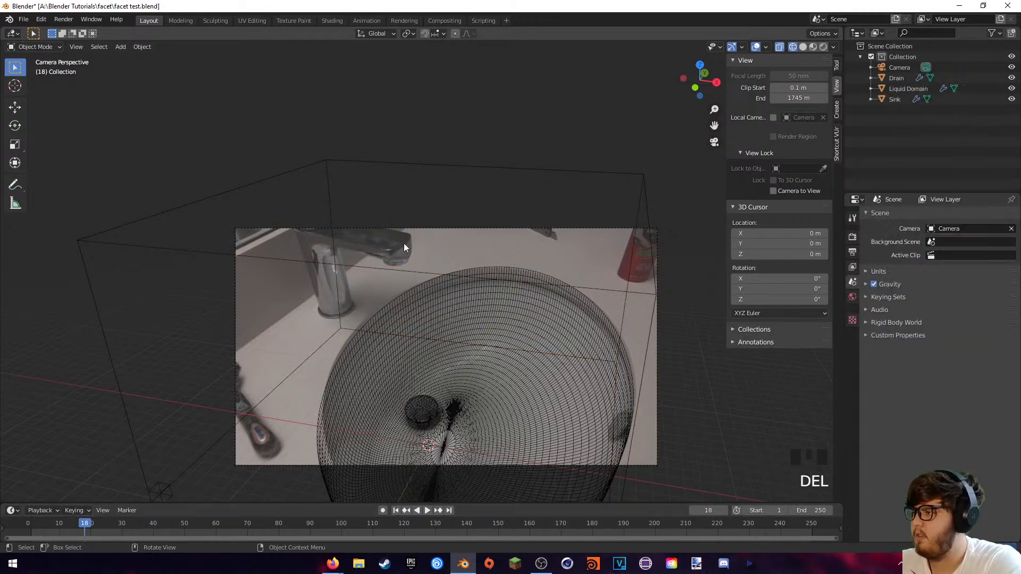
pyautogui.hotkey('shift', 'a')
pyautogui.moveTo(405, 244)
pyautogui.click(452, 253)
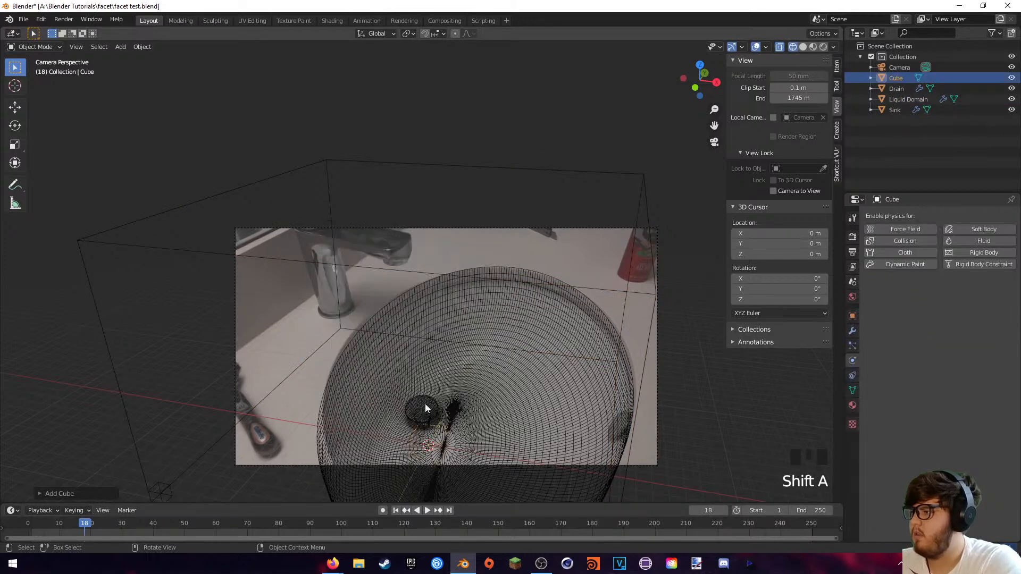
# - Move the new cube over the faucet's spout and check its placement through the camera
pyautogui.press('g')
pyautogui.click(481, 248)
pyautogui.press('g')
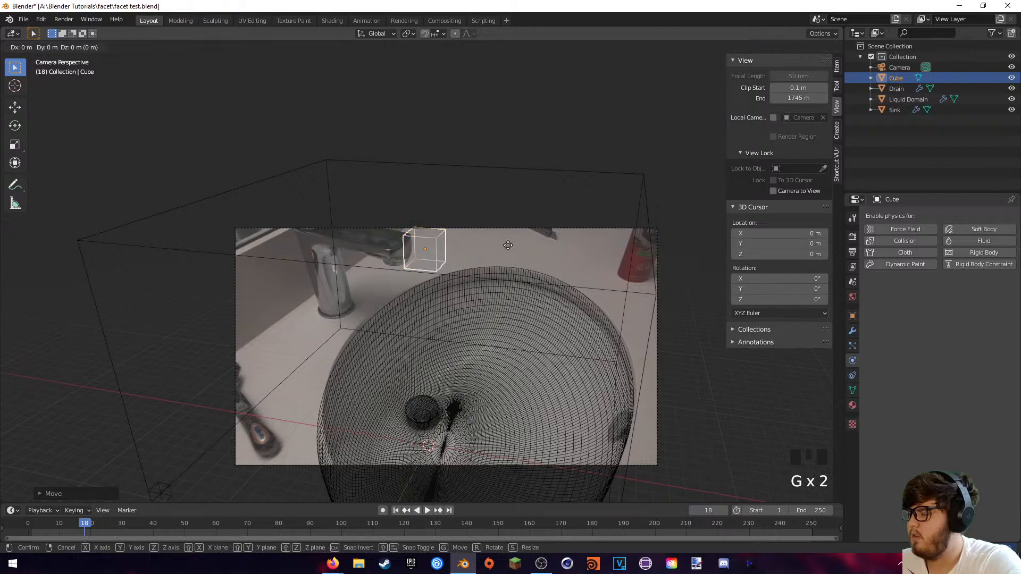
pyautogui.click(476, 222)
pyautogui.moveTo(476, 222)
pyautogui.mouseDown(button='middle')
pyautogui.moveTo(458, 230)
pyautogui.moveTo(475, 226)
pyautogui.mouseUp(button='middle')
pyautogui.press('KP_0')
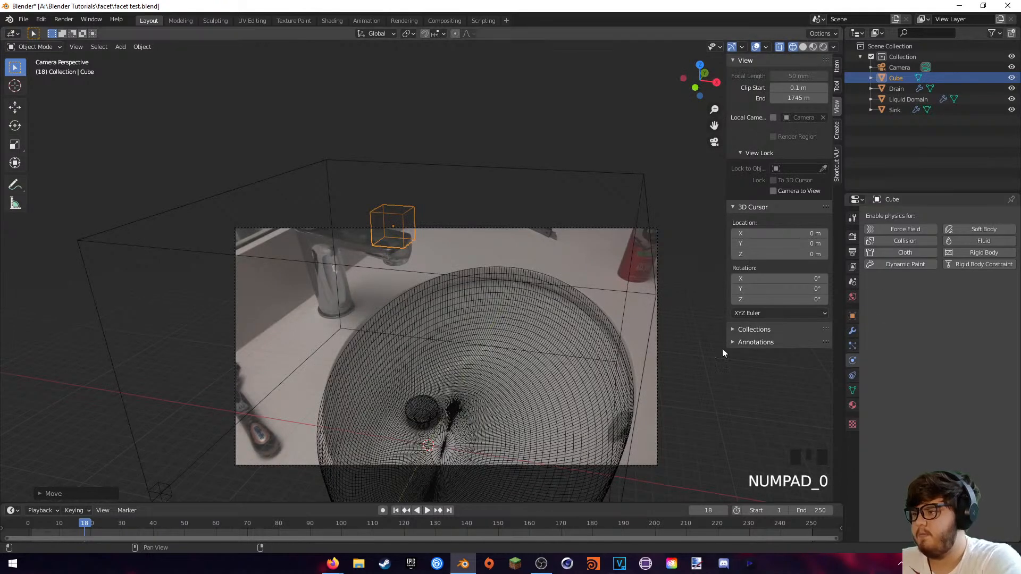
# - Enable Fluid physics on the new cube and expand its fluid settings
pyautogui.click(849, 331)
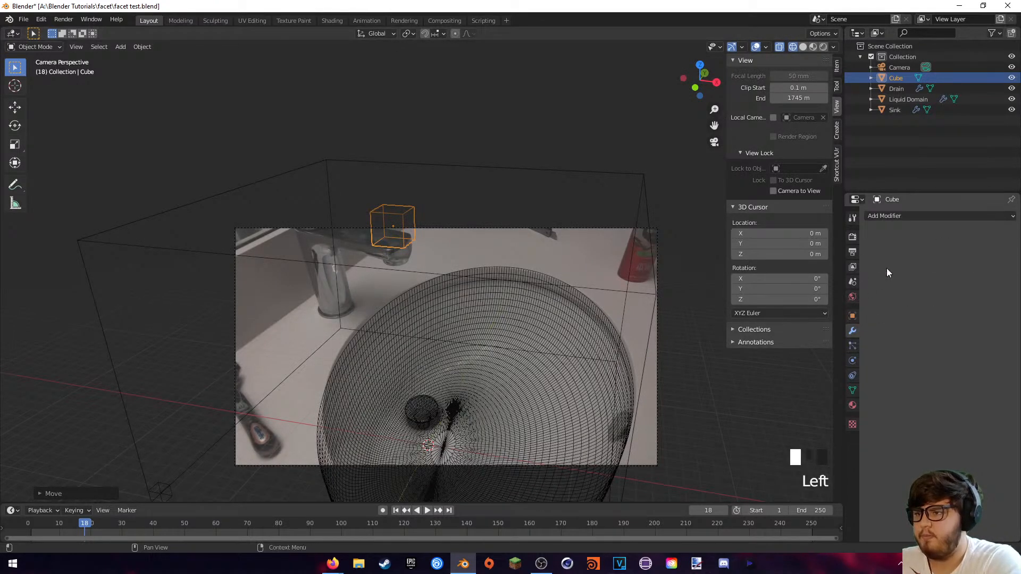
pyautogui.click(934, 217)
pyautogui.click(850, 346)
pyautogui.click(853, 361)
pyautogui.click(982, 240)
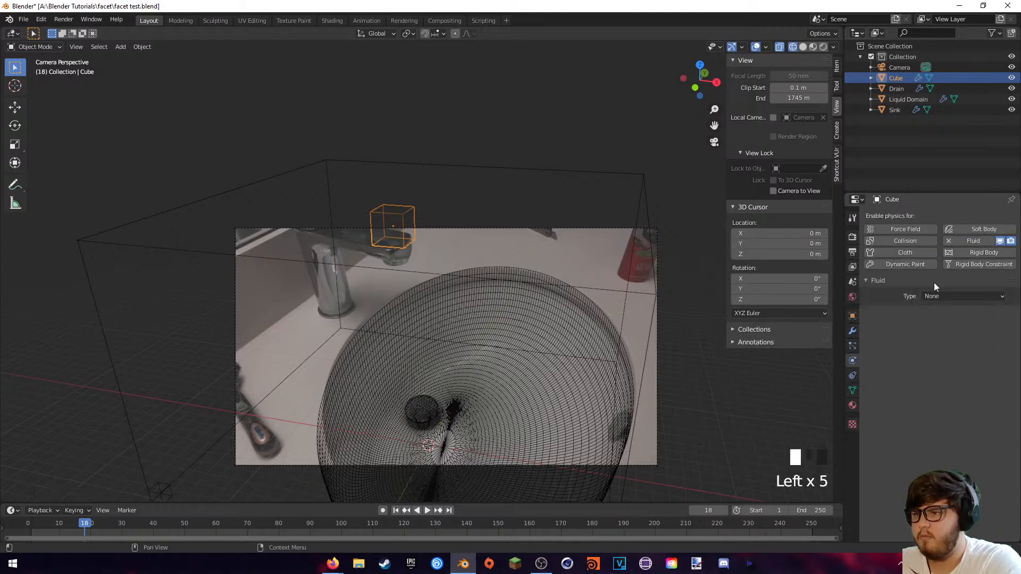
pyautogui.click(931, 296)
pyautogui.click(958, 281)
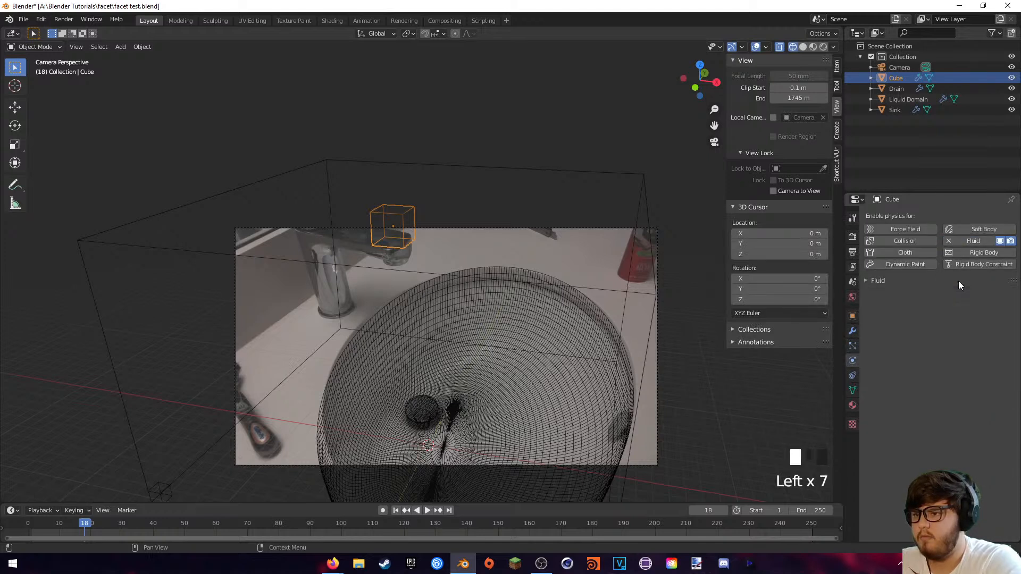
pyautogui.click(972, 244)
pyautogui.click(965, 241)
pyautogui.click(878, 281)
# - Set the cube as a Liquid Flow with Inflow behavior and an initial velocity of -0.5 m/s in Z
pyautogui.moveTo(935, 296); pyautogui.dragTo(933, 354)
pyautogui.click(953, 343)
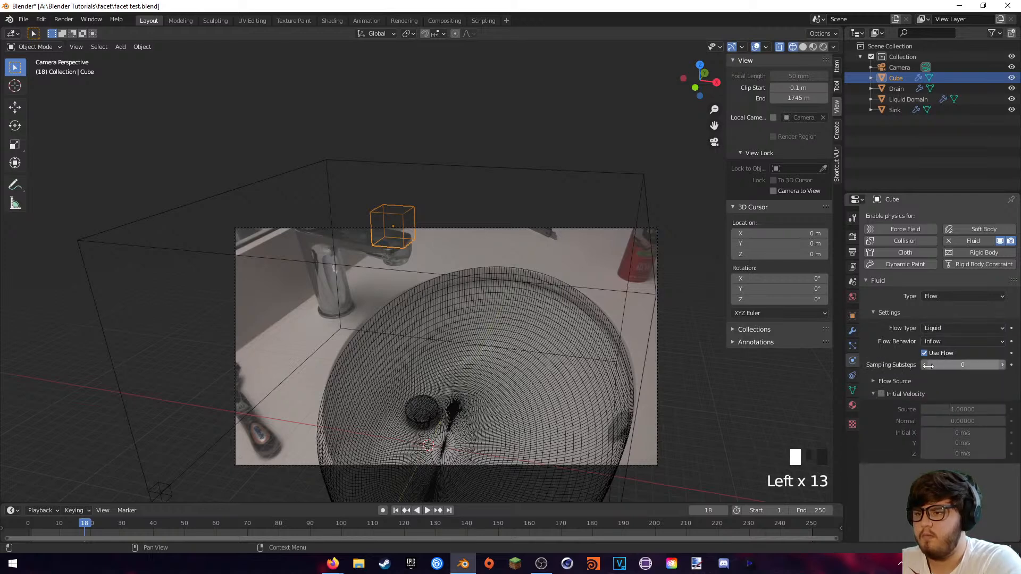
pyautogui.click(882, 394)
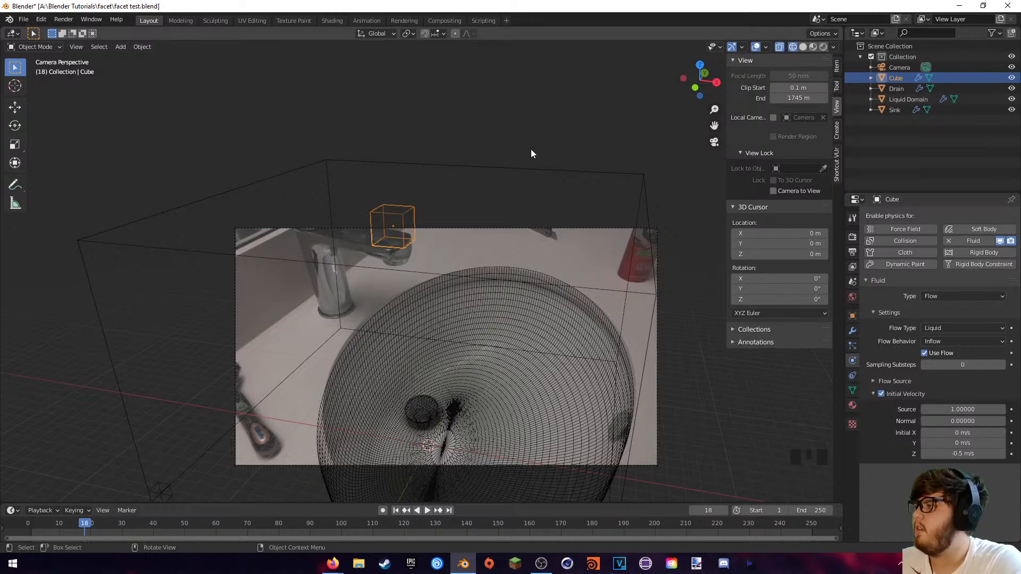
pyautogui.click(506, 159)
pyautogui.click(410, 218)
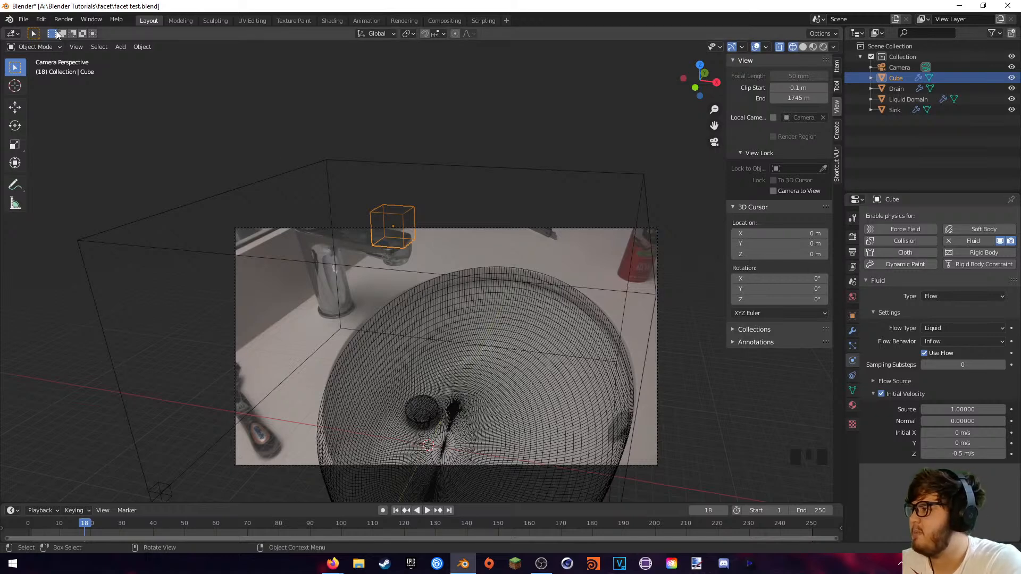
# - Free the Liquid Domain's old bake and bake the data again up to about frame 54
pyautogui.click(322, 171)
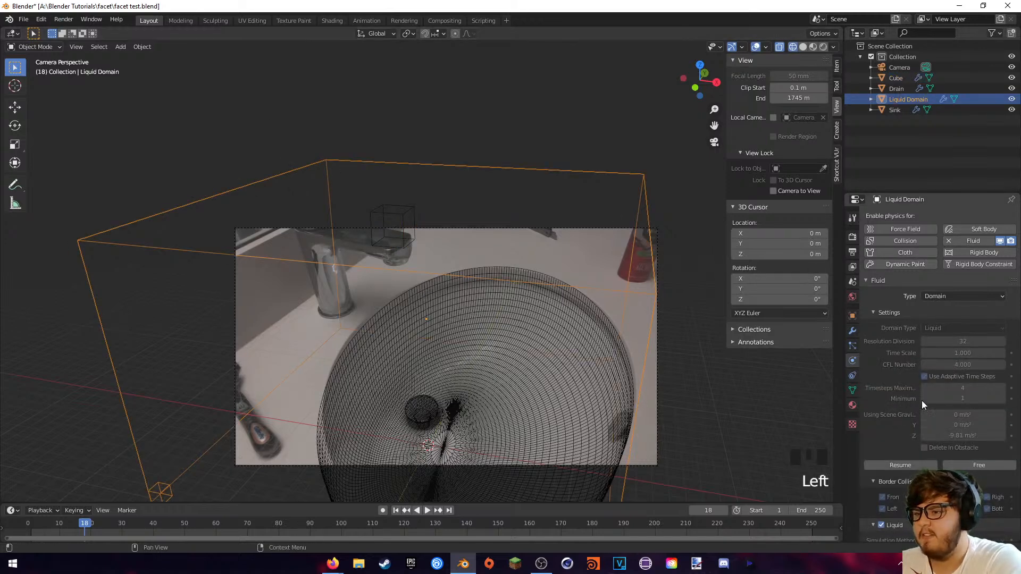
pyautogui.click(927, 465)
pyautogui.click(927, 465)
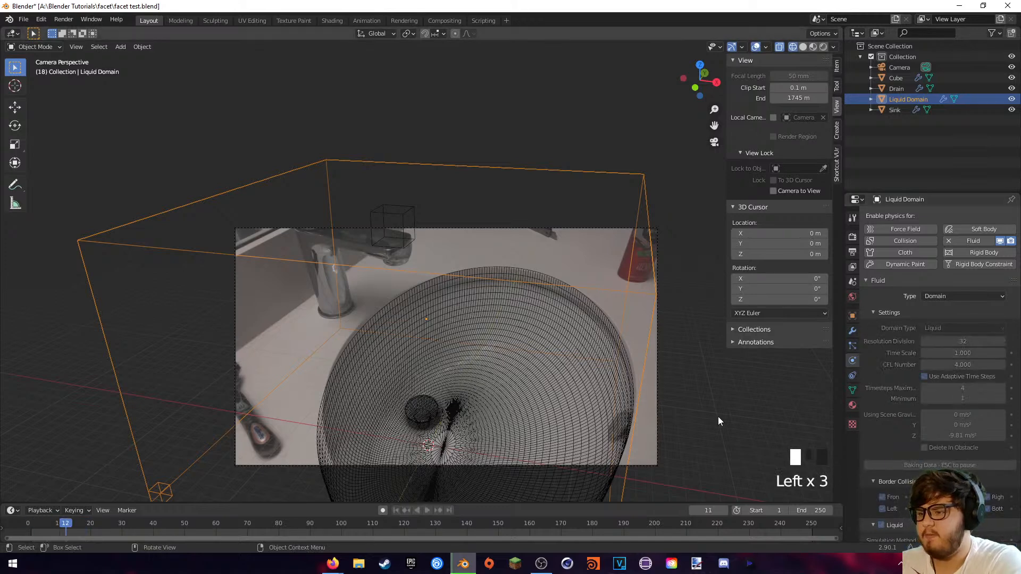
pyautogui.press('Escape')
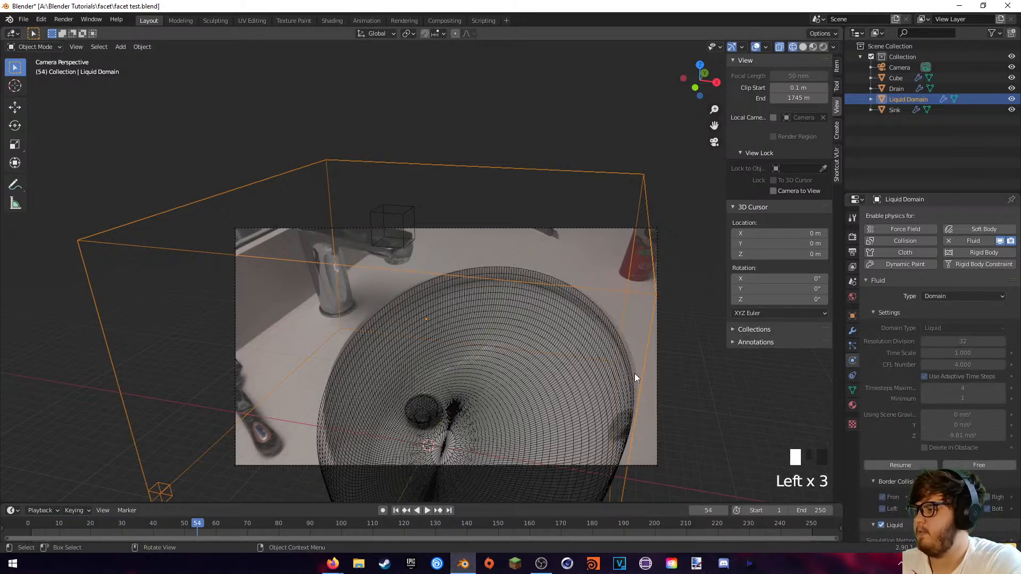
# - Scrub through the baked frames and examine up close how the water particles land around the drain
pyautogui.moveTo(134, 525); pyautogui.dragTo(152, 552)
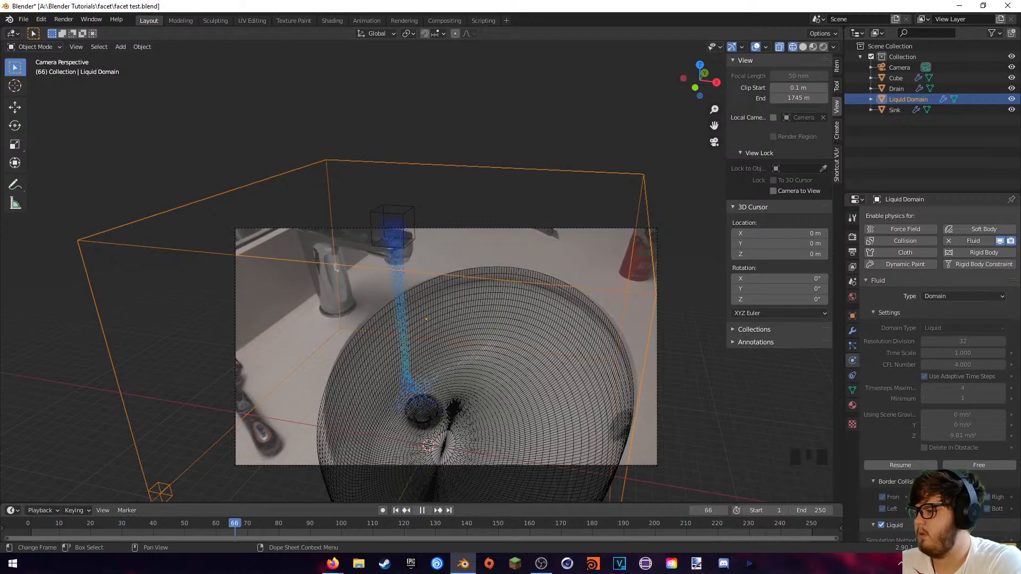
pyautogui.press('Escape')
pyautogui.moveTo(409, 441); pyautogui.dragTo(333, 469, button='middle')
pyautogui.scroll(4, 436, 410)
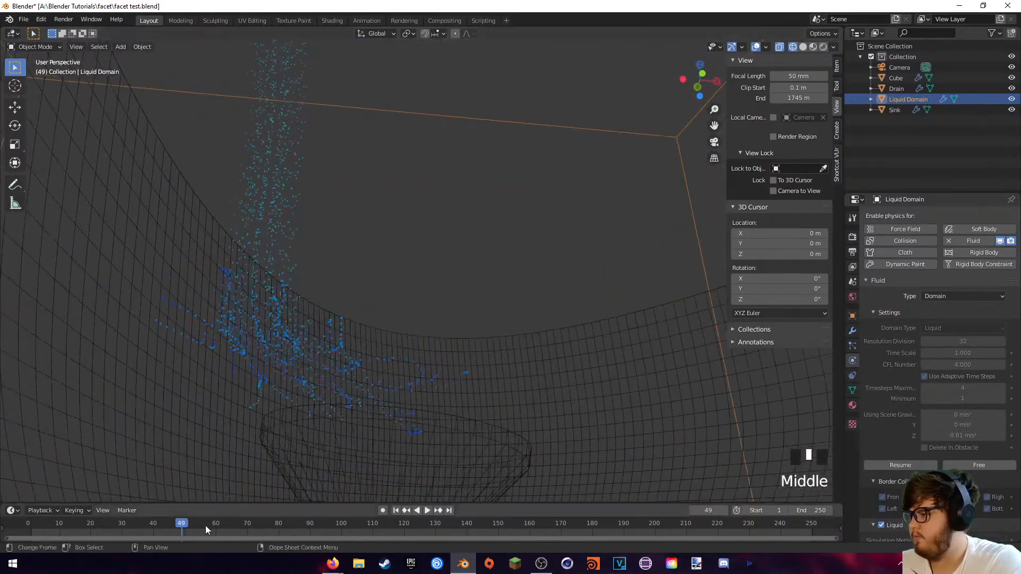
# - Resume the Liquid Domain's bake up to about frame 116 and inspect the particles around the drain
pyautogui.click(910, 467)
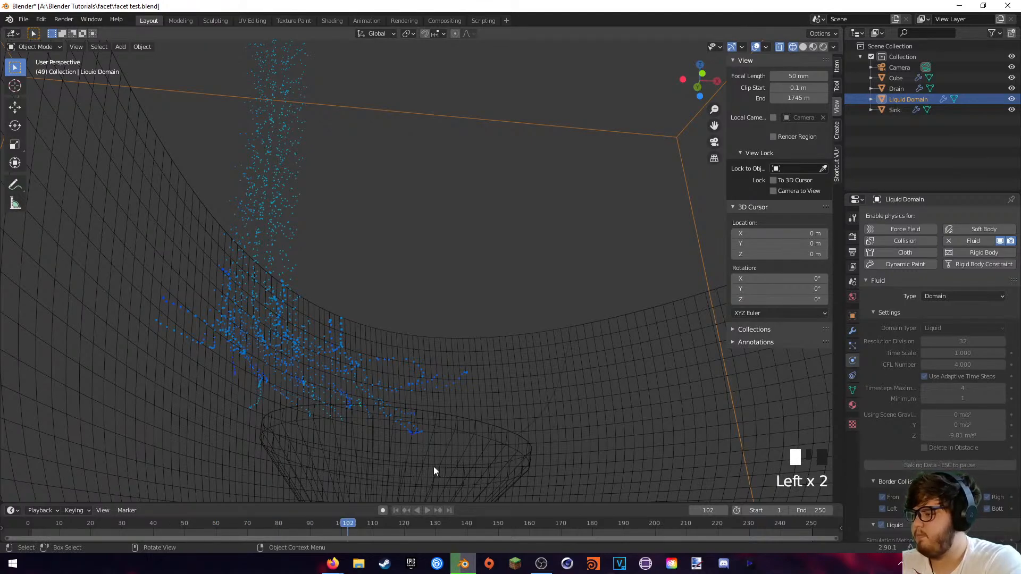
pyautogui.press('Escape')
pyautogui.moveTo(426, 451); pyautogui.dragTo(440, 432, button='middle')
pyautogui.scroll(-2, 425, 442)
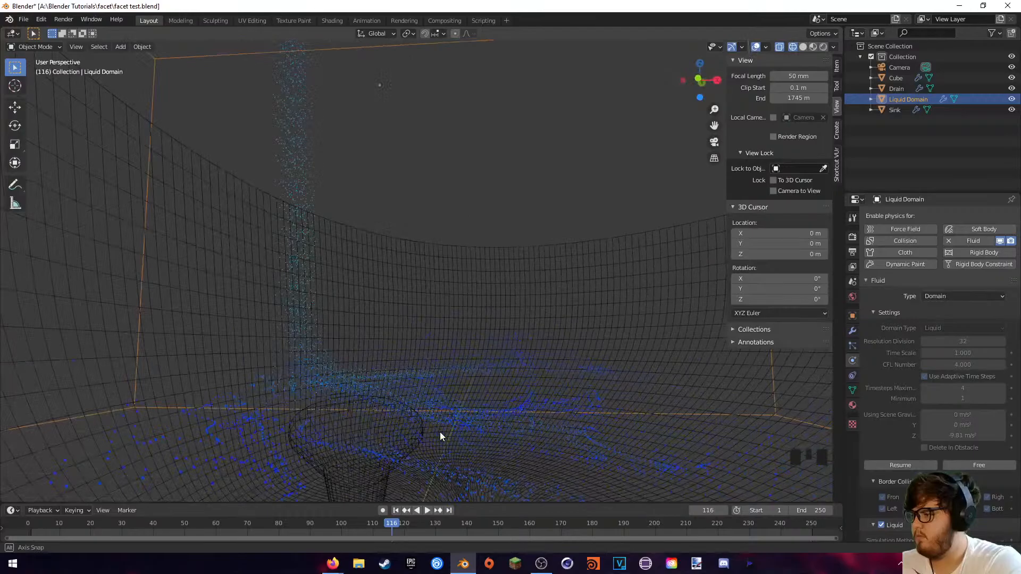
# - Scrub the timeline back and forth to examine how the water particles run along the sink's surface
pyautogui.click(422, 332)
pyautogui.moveTo(224, 520); pyautogui.dragTo(194, 524)
pyautogui.moveTo(318, 388); pyautogui.dragTo(307, 415, button='middle')
pyautogui.moveTo(227, 516); pyautogui.dragTo(219, 524)
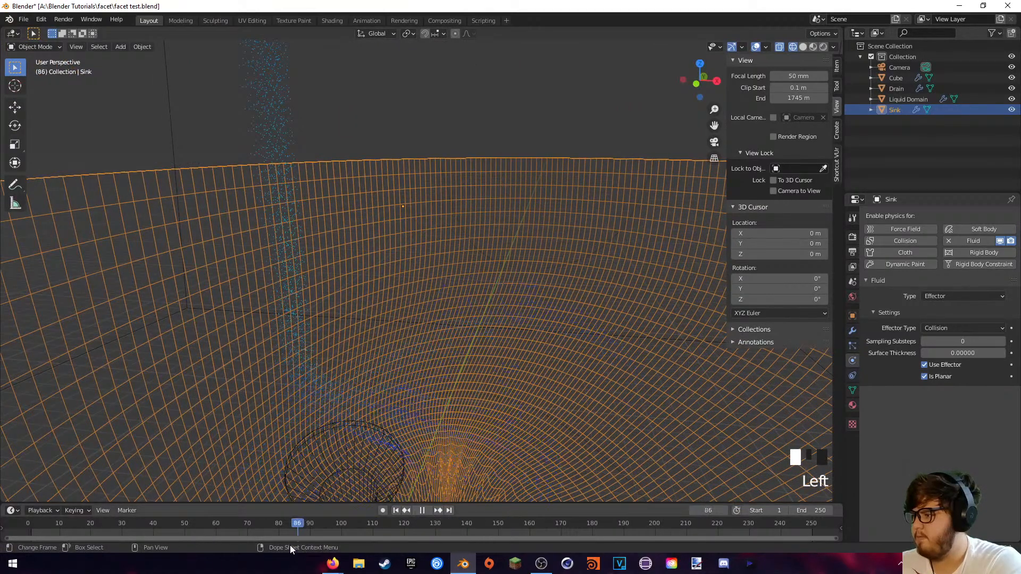
pyautogui.moveTo(135, 546); pyautogui.dragTo(81, 547)
pyautogui.scroll(-2, 236, 355)
pyautogui.moveTo(251, 339); pyautogui.dragTo(405, 322, button='middle')
pyautogui.scroll(-2, 267, 366)
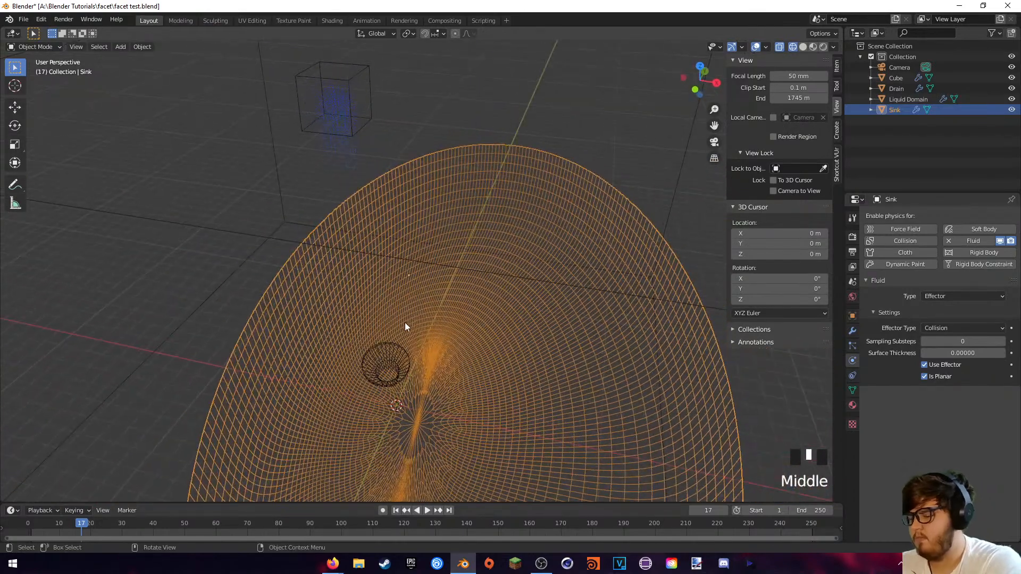
# - Examine the water stream through the camera and up close at the drain, trying another viewport shading before returning to wireframe
pyautogui.press('KP_0')
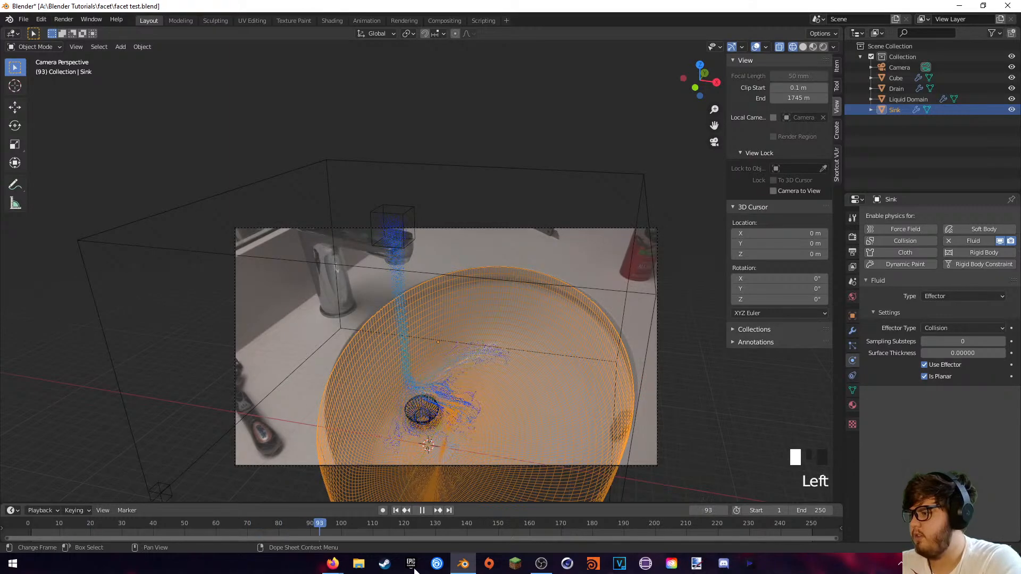
pyautogui.click(267, 525)
pyautogui.press('space')
pyautogui.moveTo(448, 377)
pyautogui.mouseDown(button='middle')
pyautogui.moveTo(451, 349)
pyautogui.moveTo(517, 383)
pyautogui.moveTo(456, 393)
pyautogui.mouseUp(button='middle')
pyautogui.press('z')
pyautogui.click(519, 355)
pyautogui.scroll(2, 519, 356)
pyautogui.scroll(6, 506, 370)
pyautogui.press('z')
pyautogui.click(399, 408)
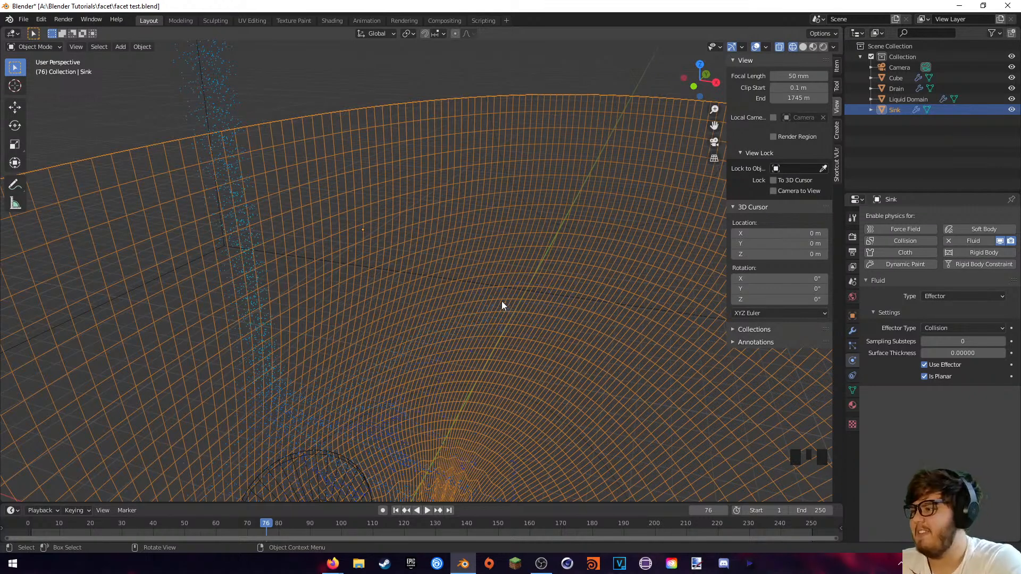
# - Free the Liquid Domain's baked data and set its time scale to 0.6
pyautogui.scroll(-3, 503, 330)
pyautogui.moveTo(505, 335); pyautogui.dragTo(342, 341, button='middle')
pyautogui.scroll(-2, 399, 363)
pyautogui.click(351, 122)
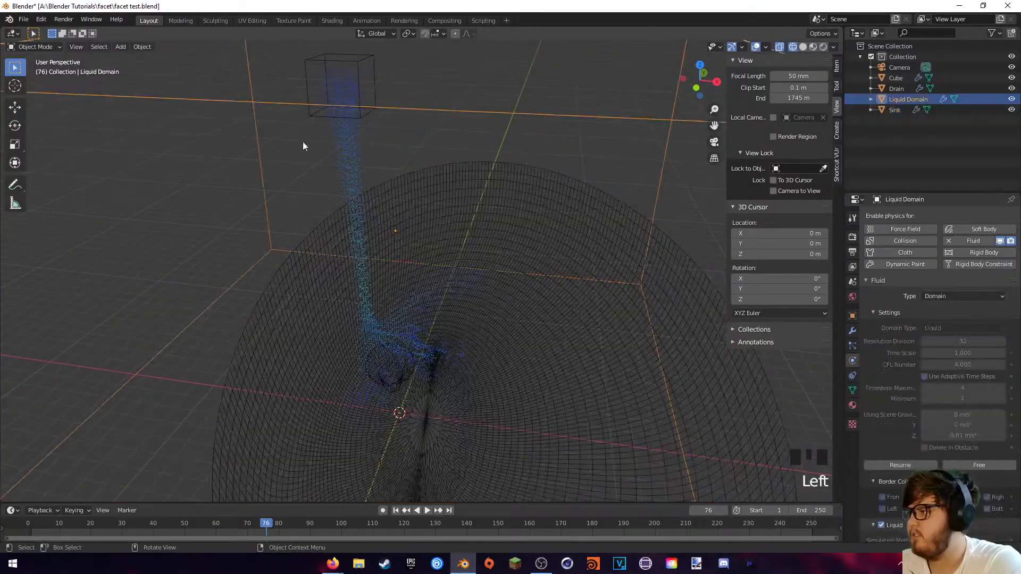
pyautogui.click(974, 467)
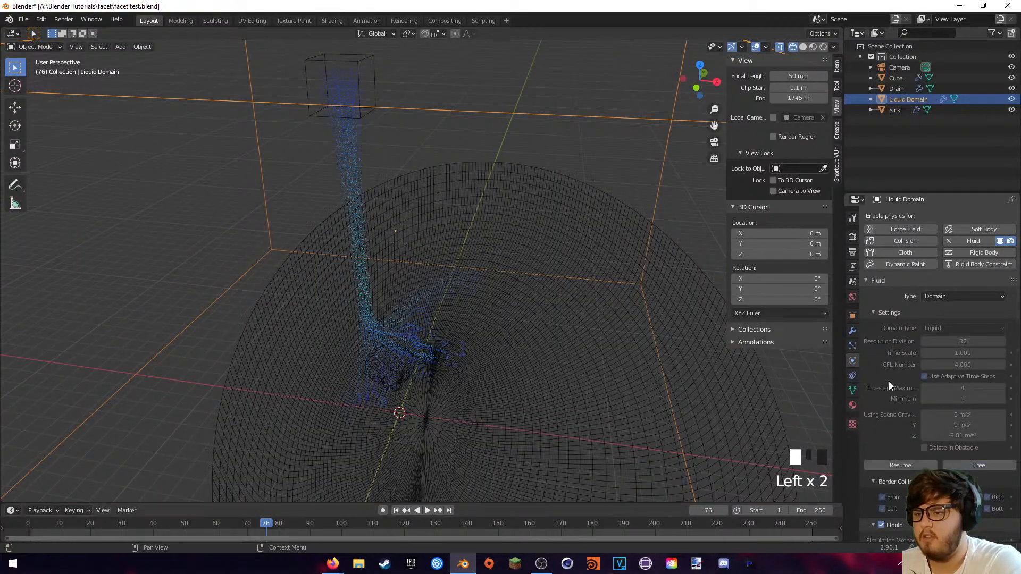
pyautogui.write('0.6')
pyautogui.press('Return')
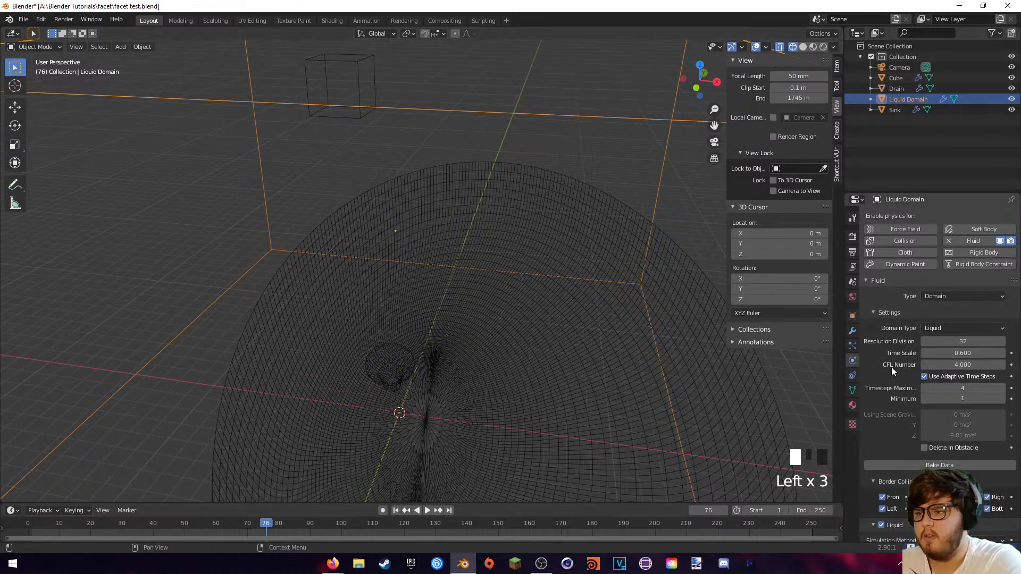
pyautogui.scroll(-8, 891, 367)
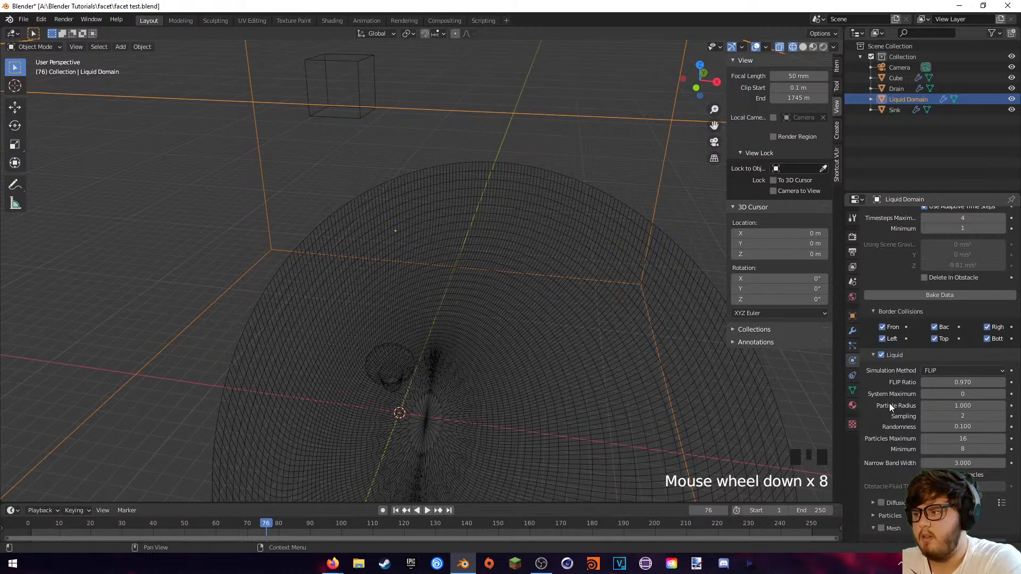
pyautogui.scroll(4, 449, 433)
pyautogui.moveTo(449, 433); pyautogui.dragTo(444, 367, button='middle')
pyautogui.scroll(-1, 443, 367)
pyautogui.moveTo(528, 336); pyautogui.dragTo(532, 319, button='middle')
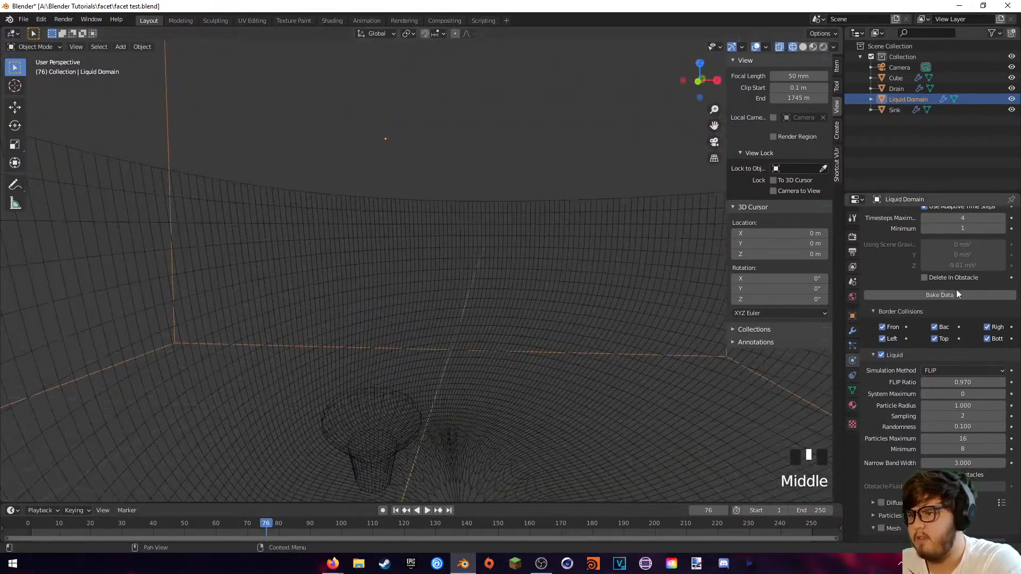
# - Set the Liquid Domain's particle sampling to 4 and randomness to 4.4
pyautogui.scroll(4, 880, 282)
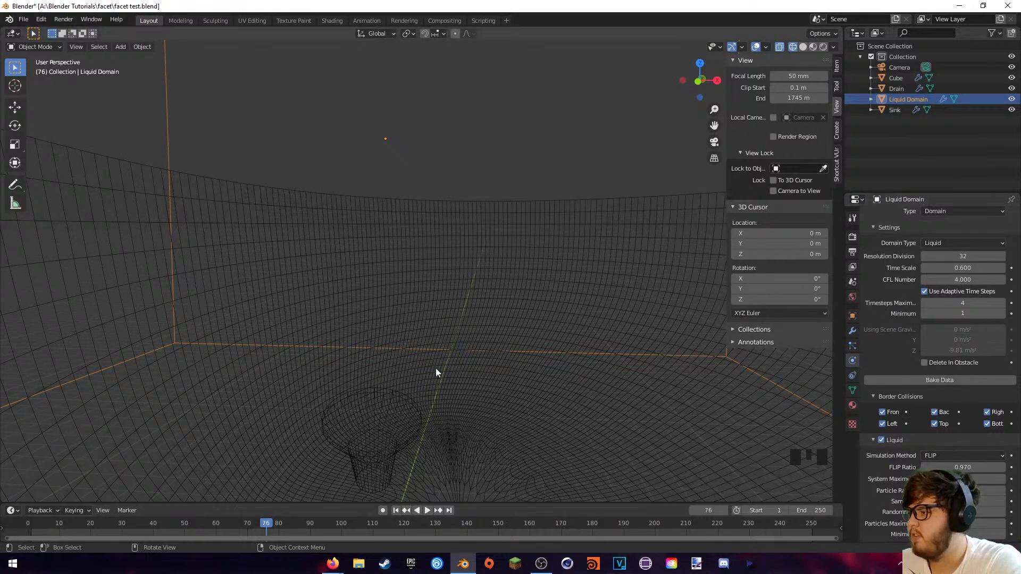
pyautogui.moveTo(432, 362); pyautogui.dragTo(408, 341, button='middle')
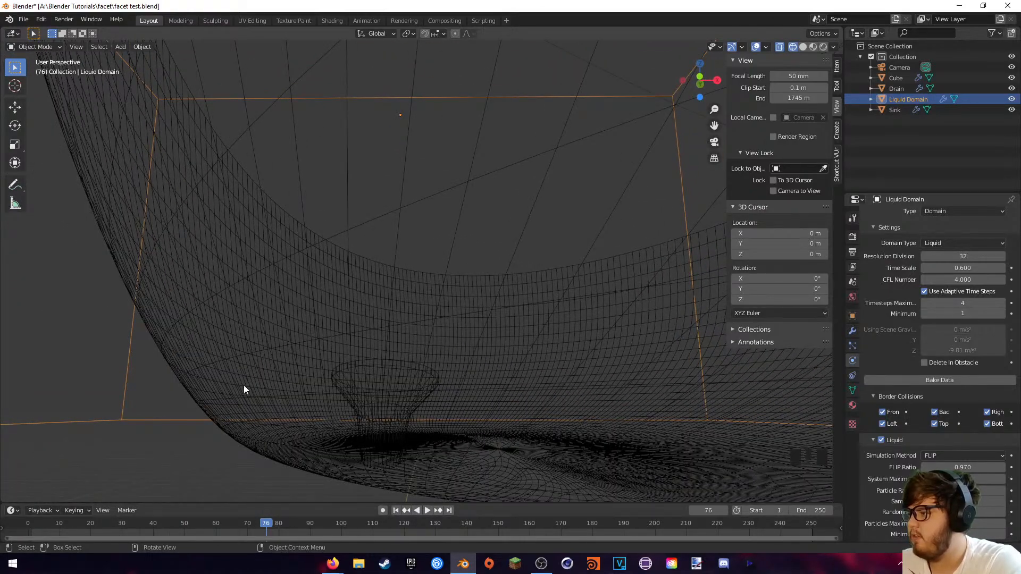
pyautogui.moveTo(322, 283); pyautogui.dragTo(323, 305, button='middle')
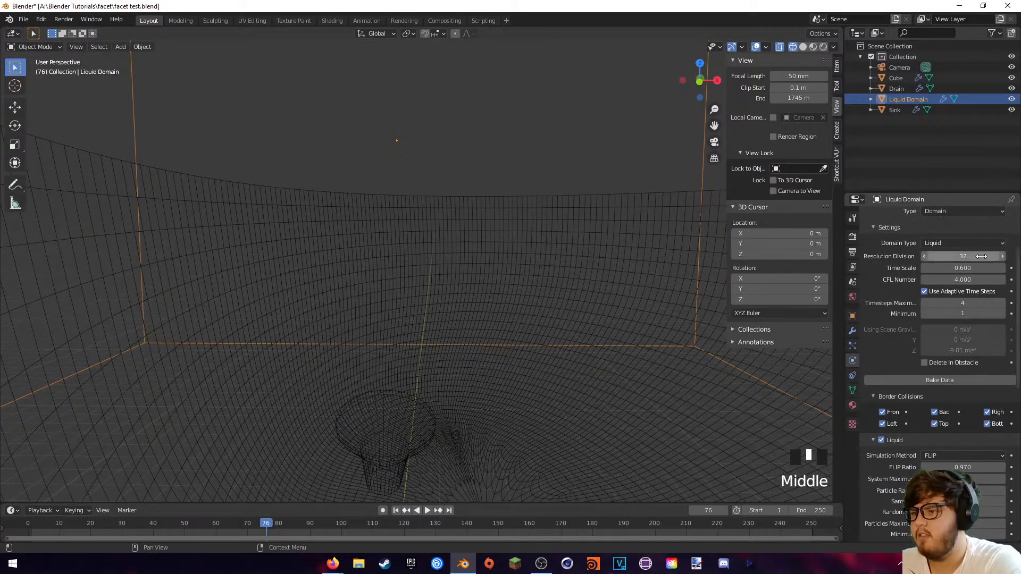
pyautogui.scroll(-1, 873, 287)
pyautogui.scroll(-6, 875, 295)
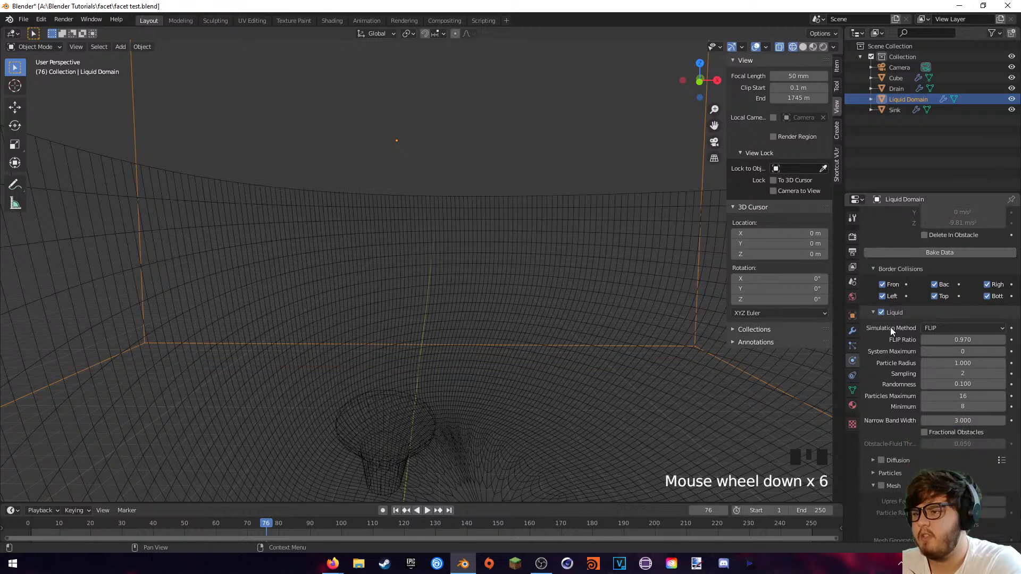
pyautogui.scroll(-1, 895, 363)
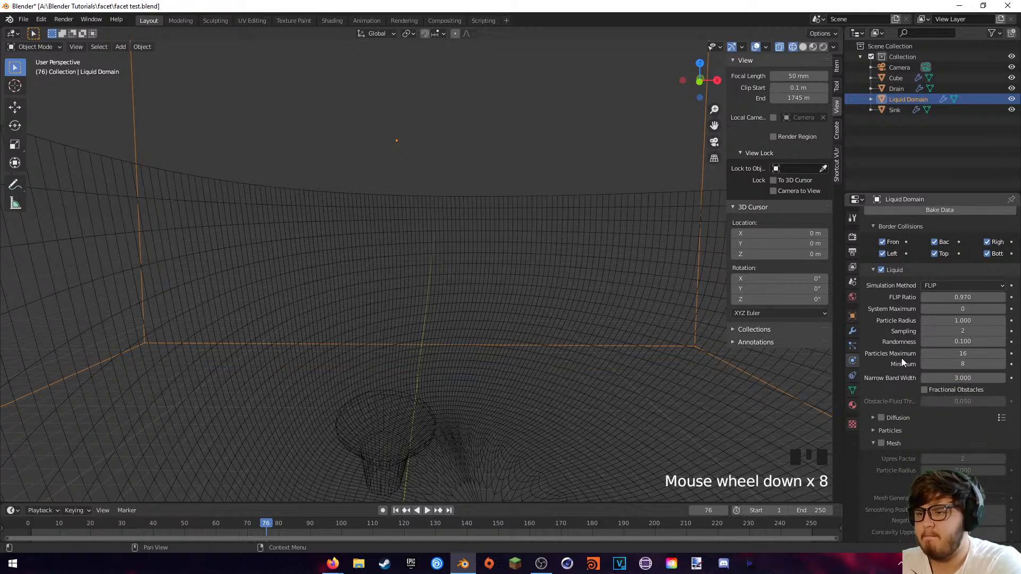
pyautogui.click(981, 332)
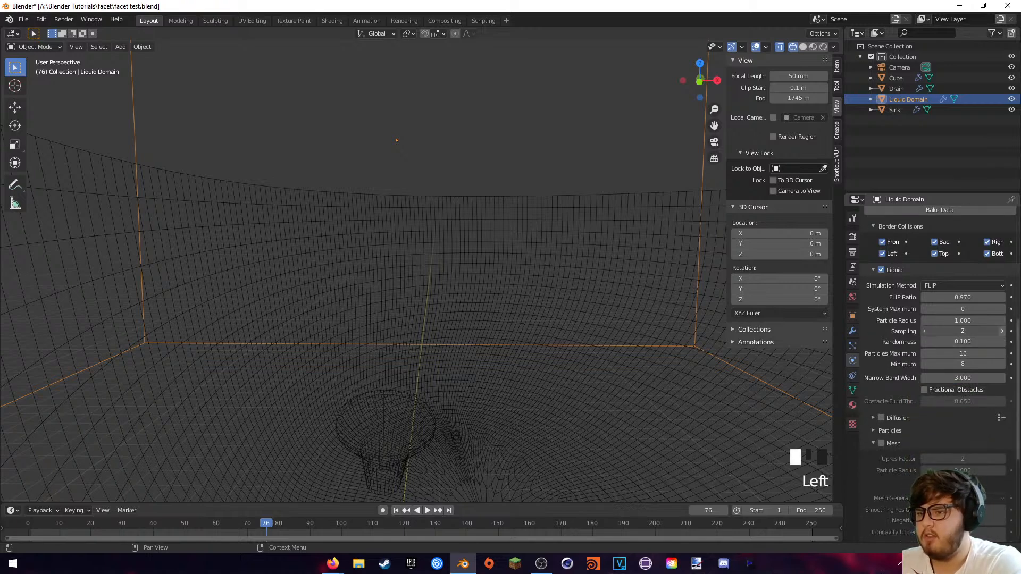
pyautogui.click(1002, 331)
pyautogui.click(1002, 331)
pyautogui.click(1002, 342)
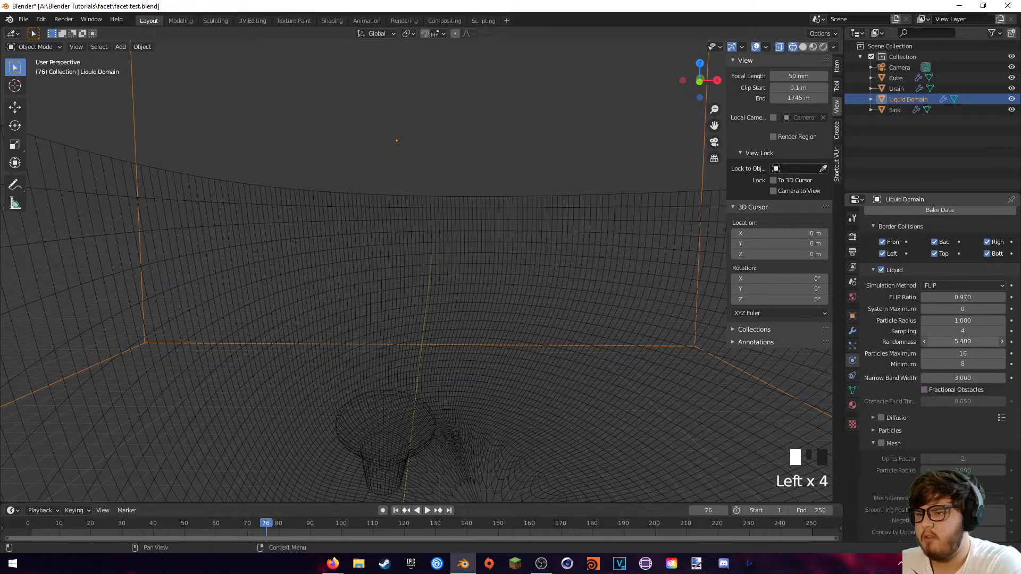
pyautogui.moveTo(1001, 342); pyautogui.dragTo(873, 340)
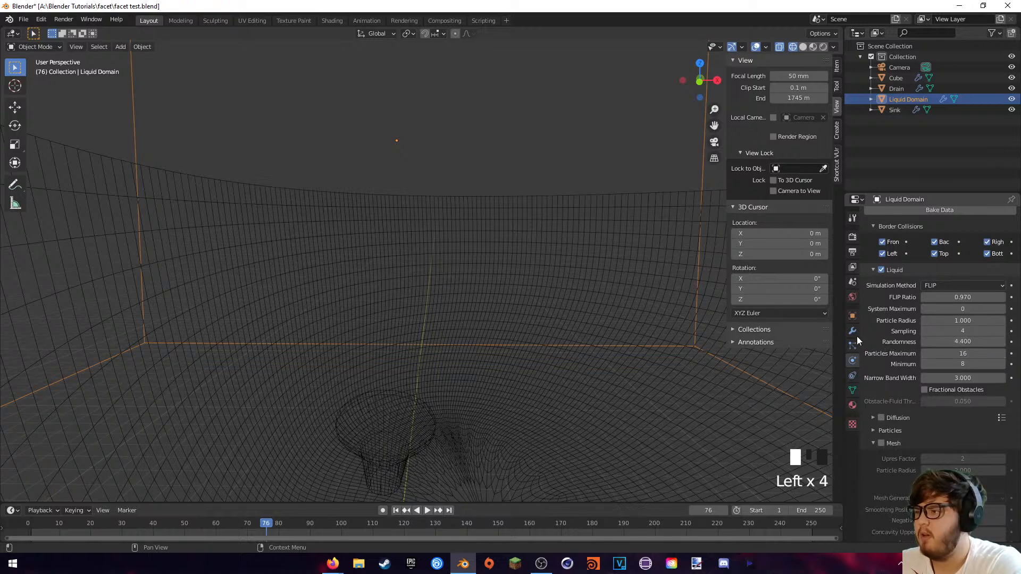
# - Bake the Liquid Domain's data and pause the bake at about frame 81
pyautogui.scroll(1, 889, 328)
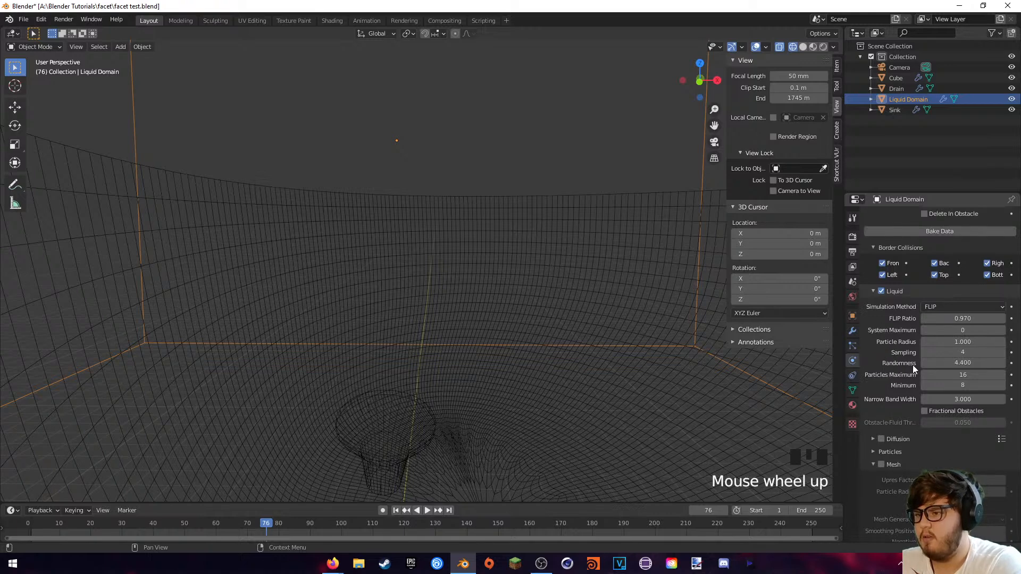
pyautogui.scroll(-1, 899, 382)
pyautogui.scroll(-6, 893, 391)
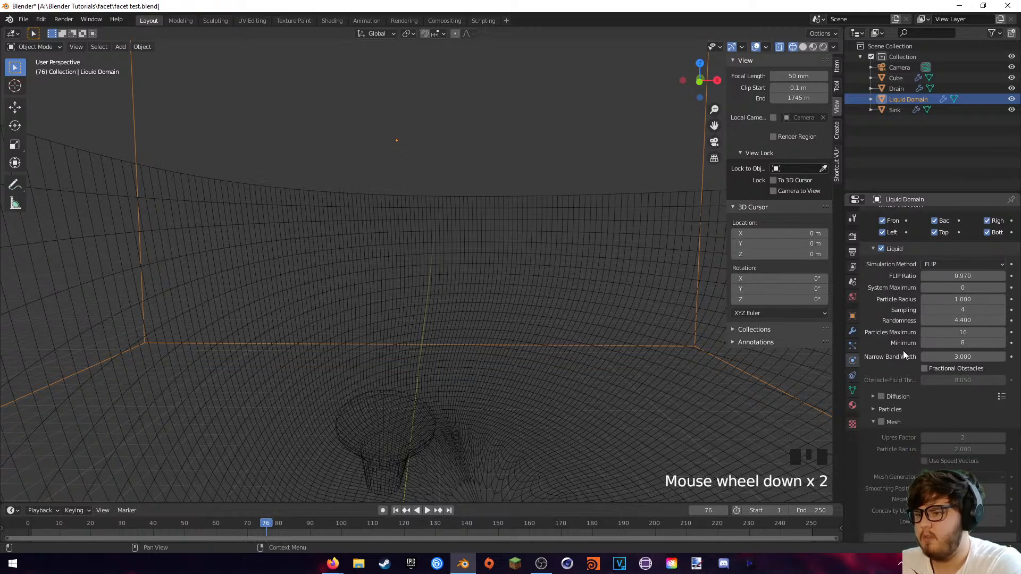
pyautogui.scroll(-4, 903, 351)
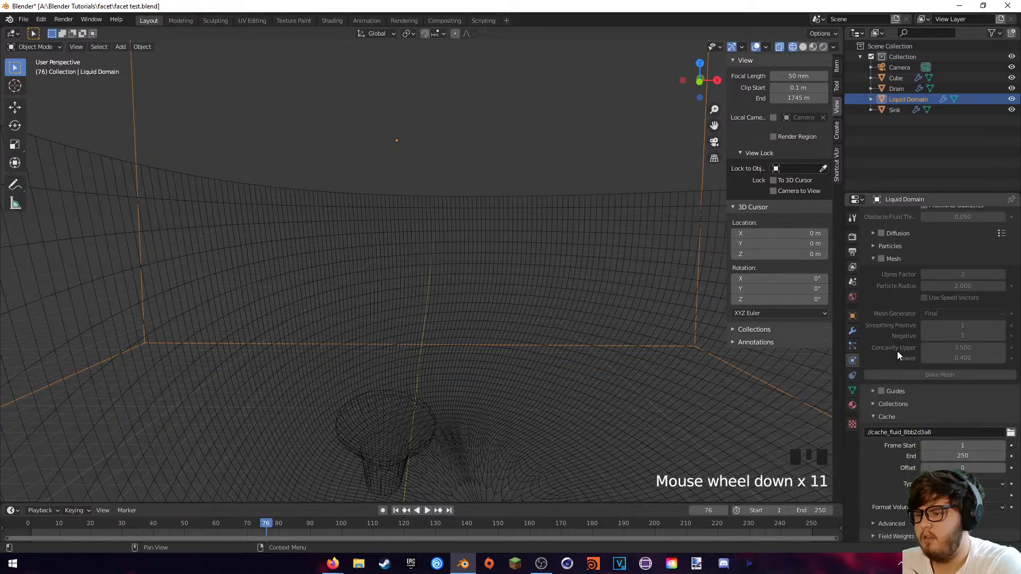
pyautogui.scroll(14, 898, 353)
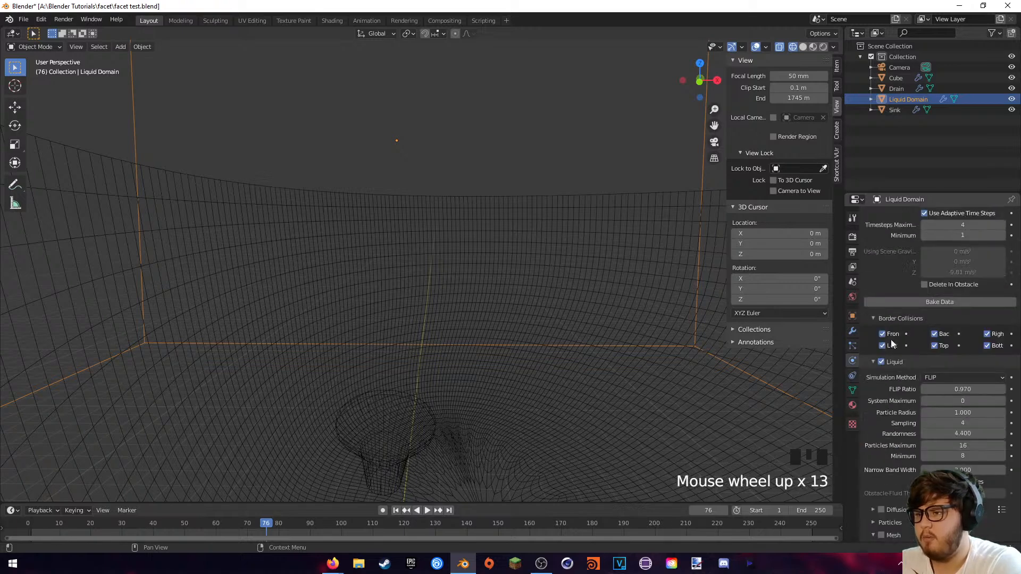
pyautogui.scroll(6, 892, 314)
pyautogui.click(904, 449)
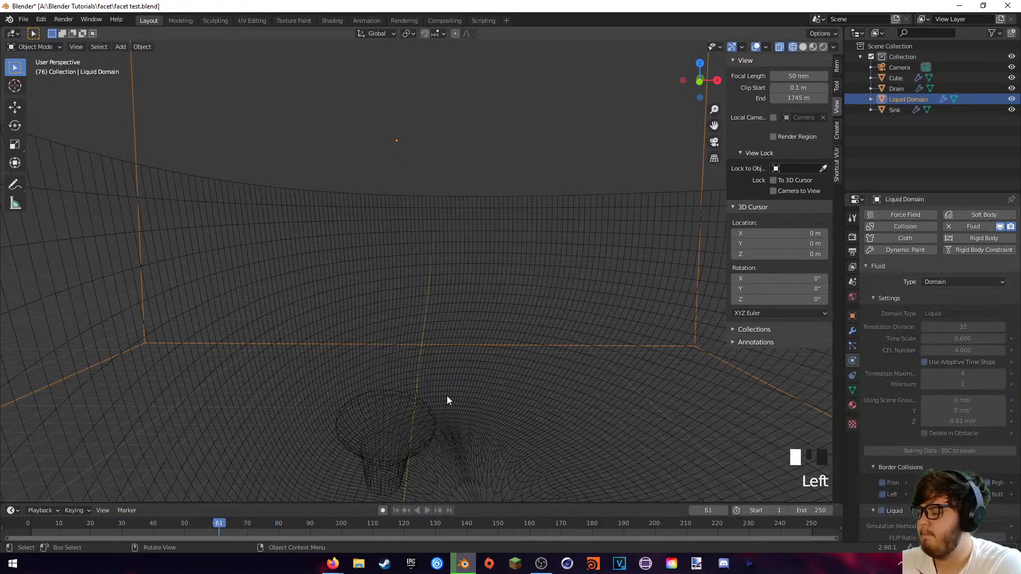
pyautogui.press('Escape')
# - Examine the water stream through the camera at the faucet and drain, and scrub the timeline to about frame 114
pyautogui.moveTo(314, 370)
pyautogui.mouseDown(button='middle')
pyautogui.moveTo(346, 371)
pyautogui.moveTo(303, 383)
pyautogui.mouseUp(button='middle')
pyautogui.scroll(-3, 303, 396)
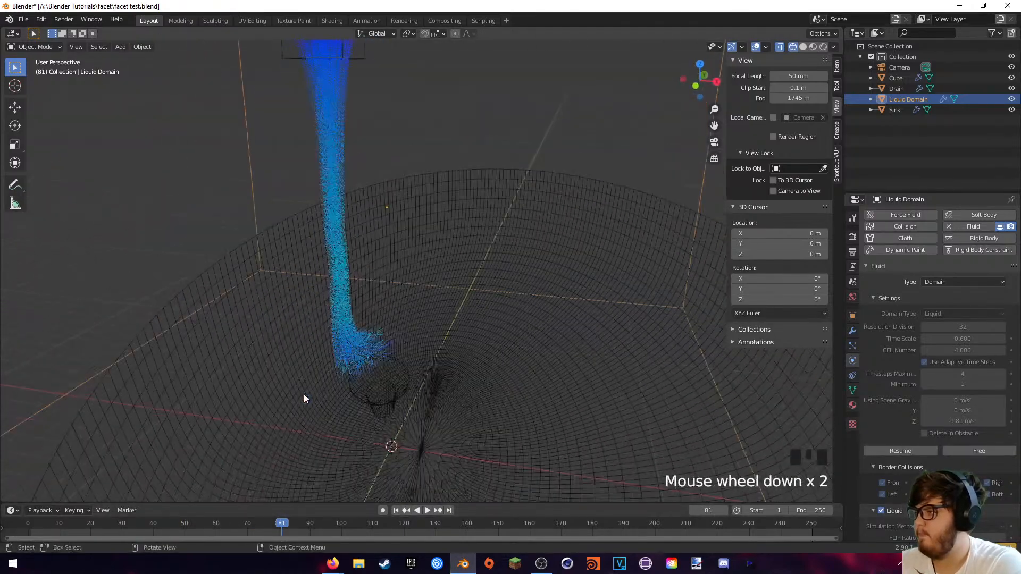
pyautogui.press('KP_0')
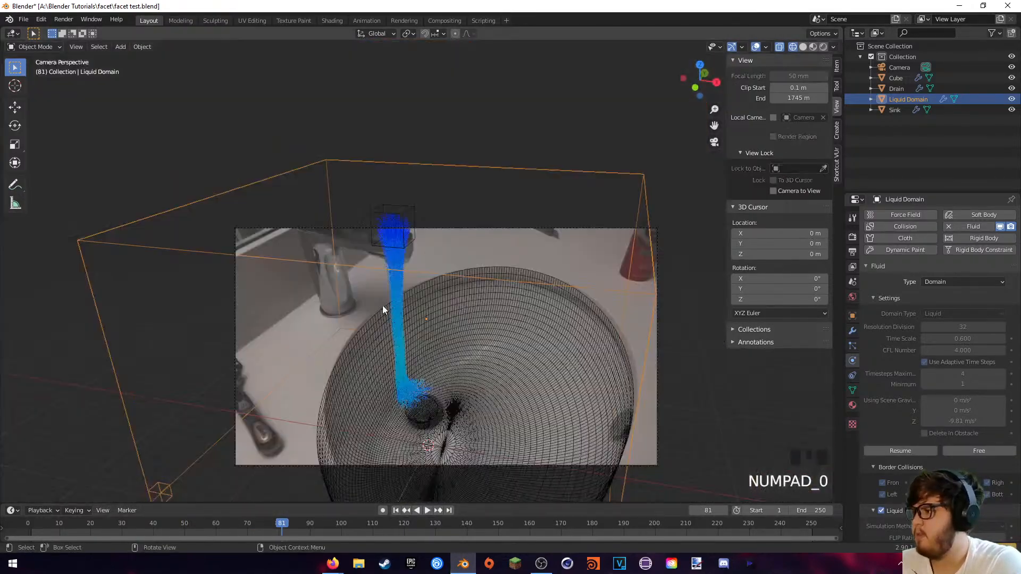
pyautogui.scroll(5, 375, 295)
pyautogui.keyDown('shift'); pyautogui.moveTo(368, 286); pyautogui.dragTo(467, 353, button='middle'); pyautogui.keyUp('shift')
pyautogui.scroll(3, 474, 352)
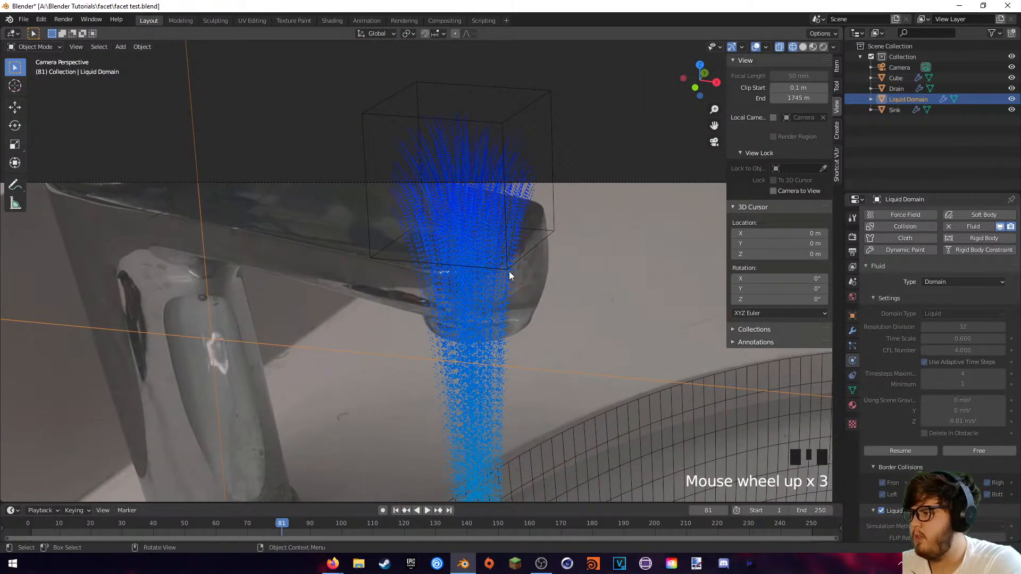
pyautogui.scroll(-4, 501, 403)
pyautogui.keyDown('shift'); pyautogui.moveTo(501, 403); pyautogui.dragTo(506, 262, button='middle'); pyautogui.keyUp('shift')
pyautogui.scroll(6, 517, 320)
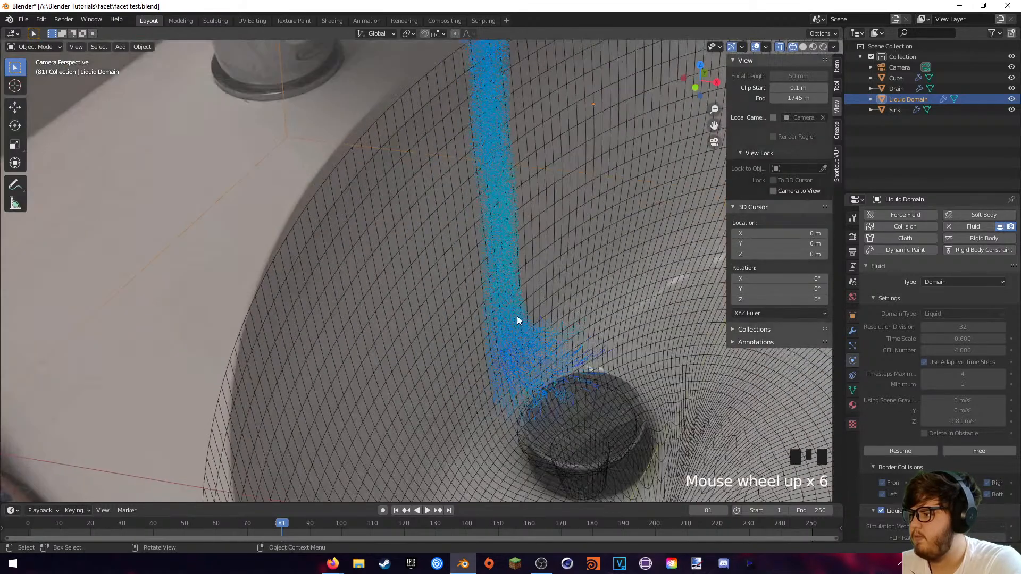
pyautogui.moveTo(518, 320)
pyautogui.mouseDown(button='middle')
pyautogui.moveTo(526, 307)
pyautogui.moveTo(533, 316)
pyautogui.mouseUp(button='middle')
pyautogui.scroll(5, 532, 316)
pyautogui.moveTo(287, 517); pyautogui.dragTo(387, 557)
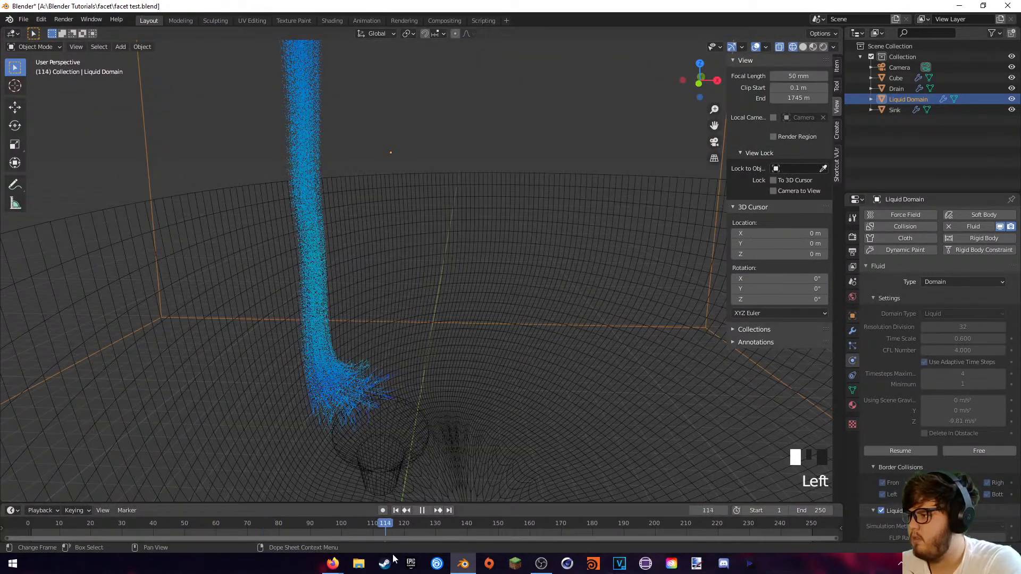
# - Resume the Liquid Domain's bake to the end and inspect the water's spread across the sink around frame 216
pyautogui.click(885, 452)
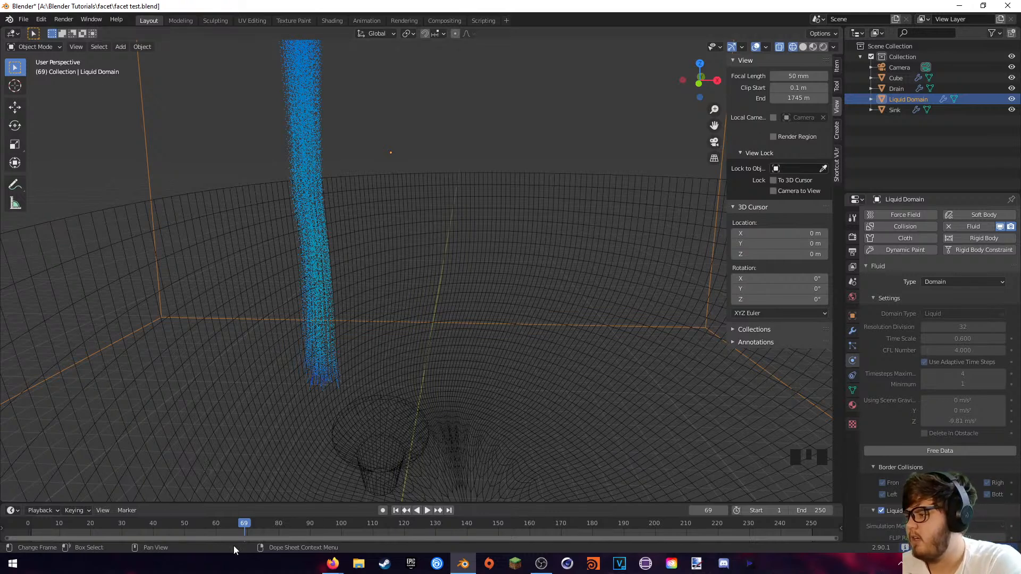
pyautogui.moveTo(236, 523); pyautogui.dragTo(704, 527)
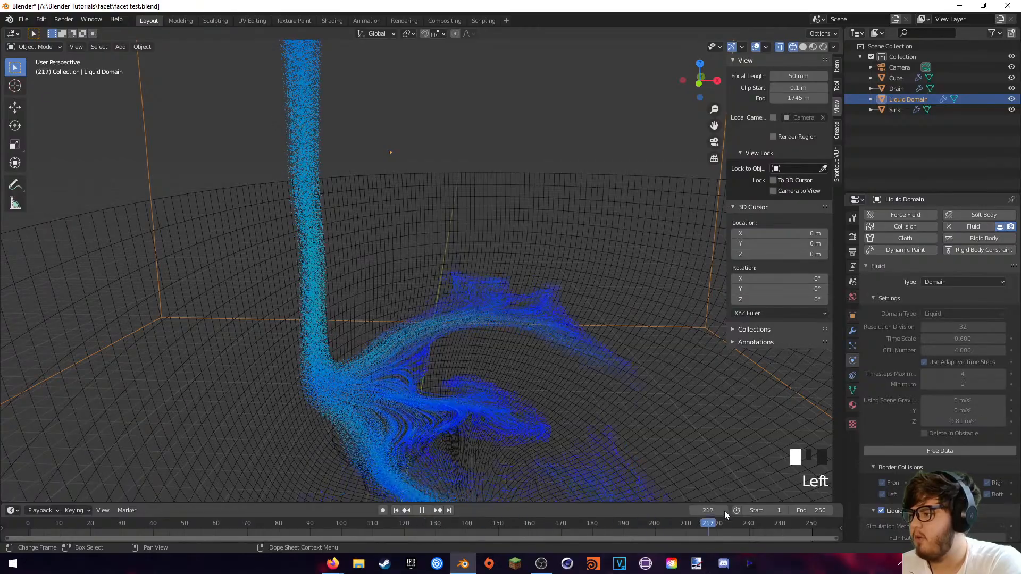
pyautogui.moveTo(495, 387); pyautogui.dragTo(713, 435, button='middle')
pyautogui.scroll(6, 479, 437)
pyautogui.moveTo(435, 416); pyautogui.dragTo(350, 445, button='middle')
pyautogui.scroll(-19, 350, 445)
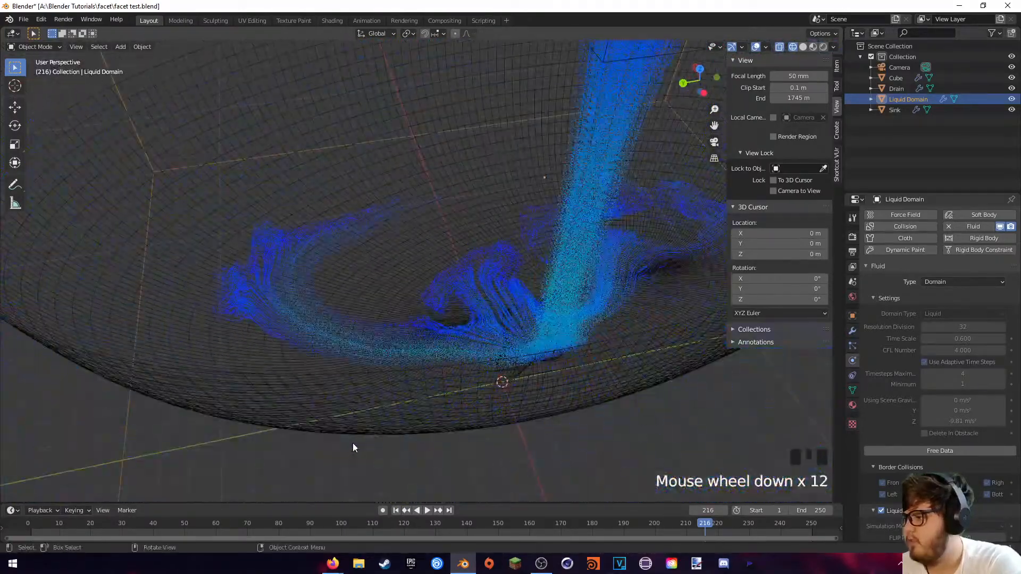
pyautogui.moveTo(463, 357); pyautogui.dragTo(303, 292, button='middle')
pyautogui.scroll(4, 353, 342)
pyautogui.moveTo(353, 342); pyautogui.dragTo(369, 219, button='middle')
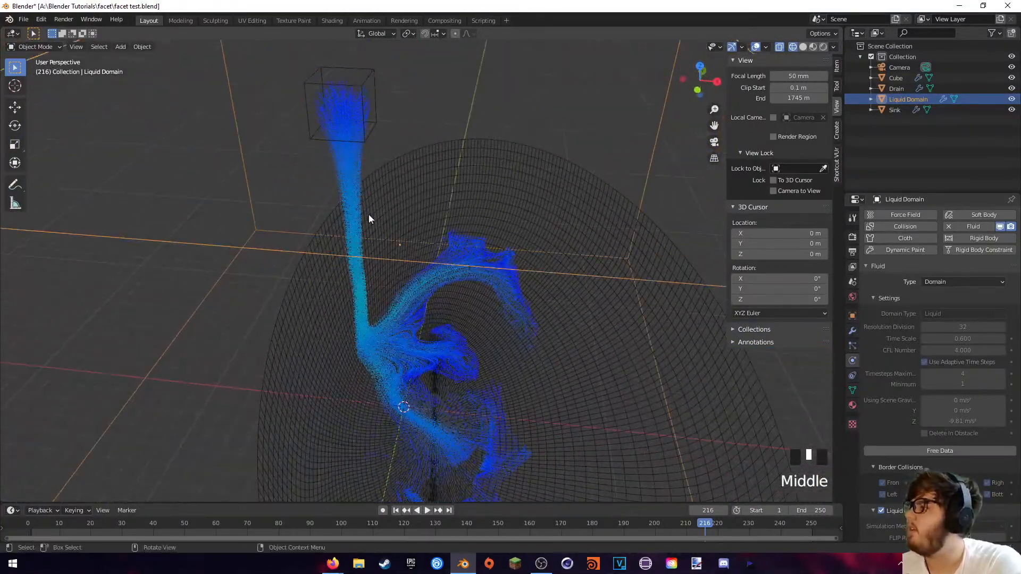
# - Free the Liquid Domain's baked data and save the file with the inflow Cube selected
pyautogui.click(922, 451)
pyautogui.click(364, 135)
pyautogui.press('KP_0')
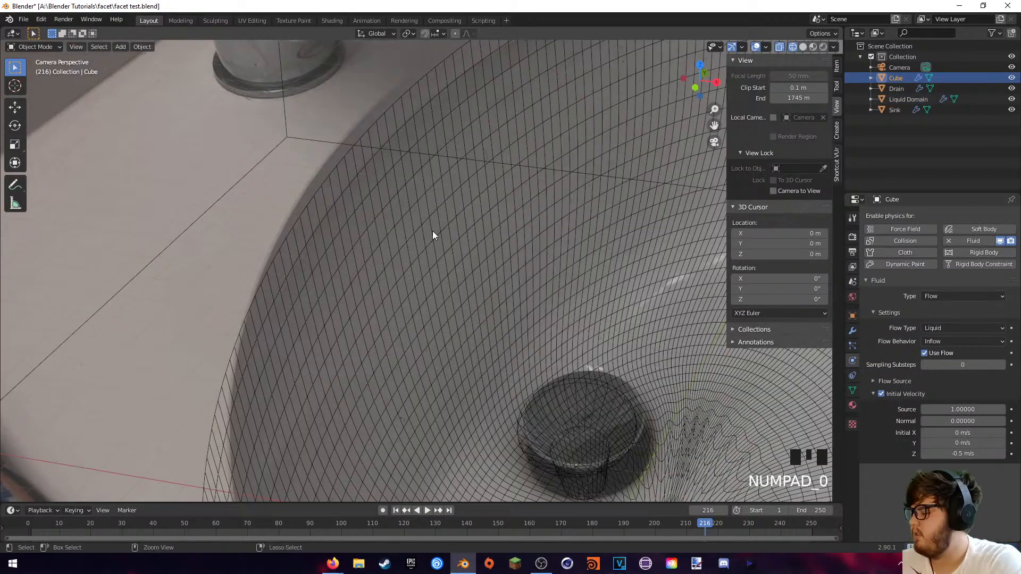
pyautogui.hotkey('ctrl', 's')
# - Move the inflow Cube slightly along the global X axis toward the tip of the faucet spout
pyautogui.scroll(-3, 496, 242)
pyautogui.press('n')
pyautogui.keyDown('shift'); pyautogui.moveTo(509, 226); pyautogui.dragTo(487, 17, button='middle'); pyautogui.keyUp('shift')
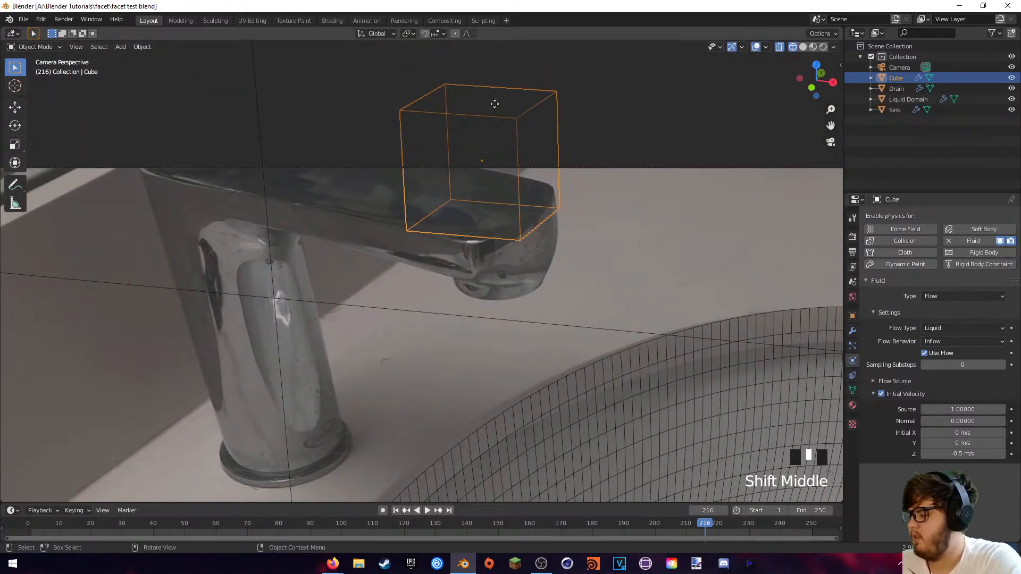
pyautogui.press('g')
pyautogui.press('z')
pyautogui.press('x')
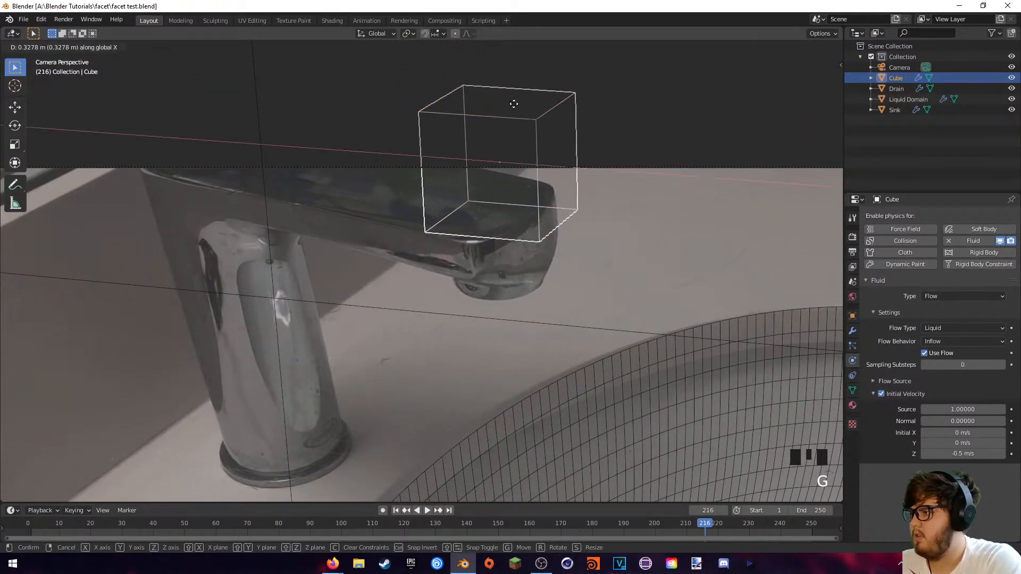
pyautogui.click(520, 104)
# - Set the Liquid Domain's resolution division to 64 and save the file
pyautogui.scroll(-7, 553, 240)
pyautogui.keyDown('shift'); pyautogui.moveTo(553, 240); pyautogui.dragTo(559, 167, button='middle'); pyautogui.keyUp('shift')
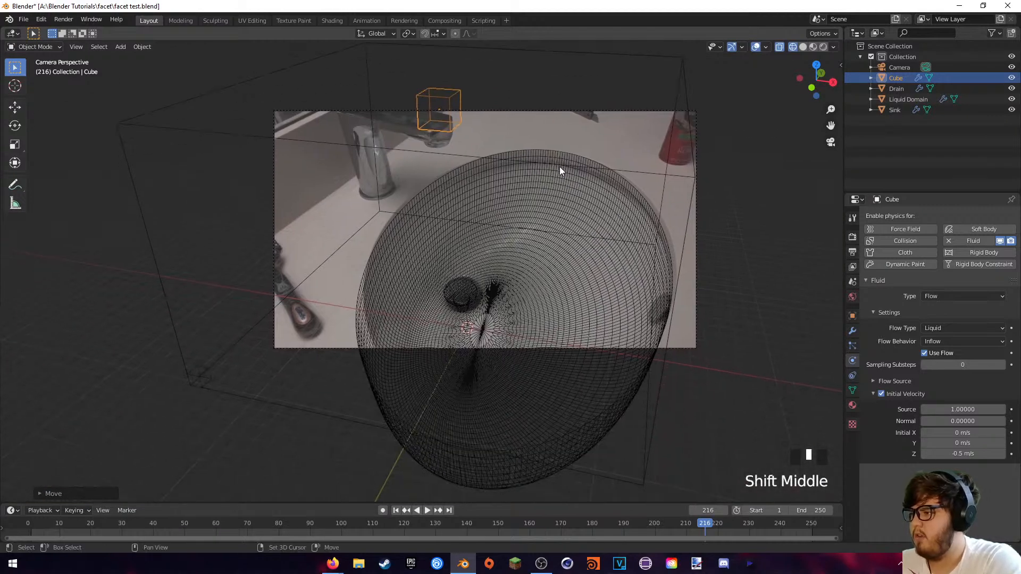
pyautogui.click(376, 218)
pyautogui.doubleClick(960, 341)
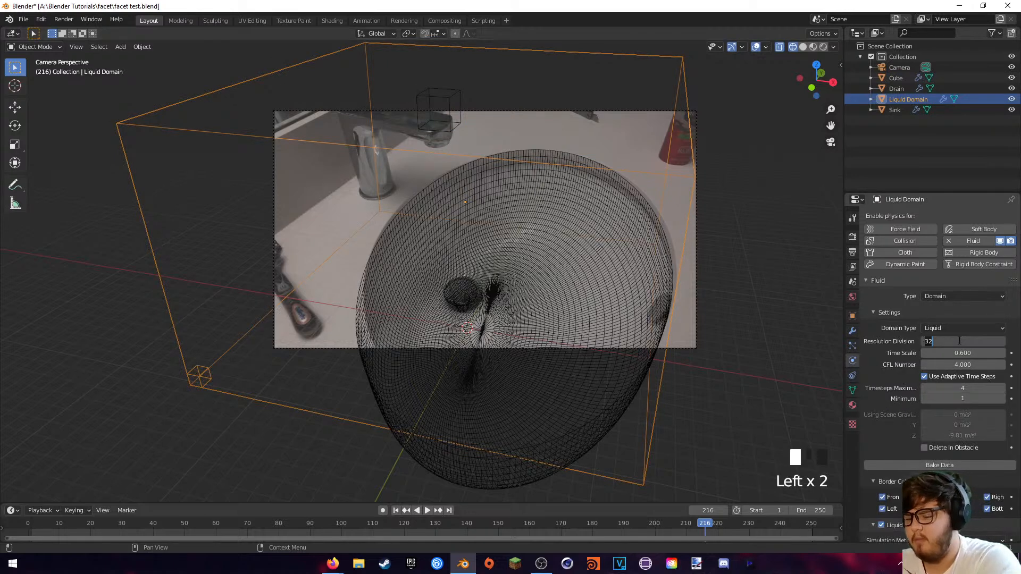
pyautogui.press('Return')
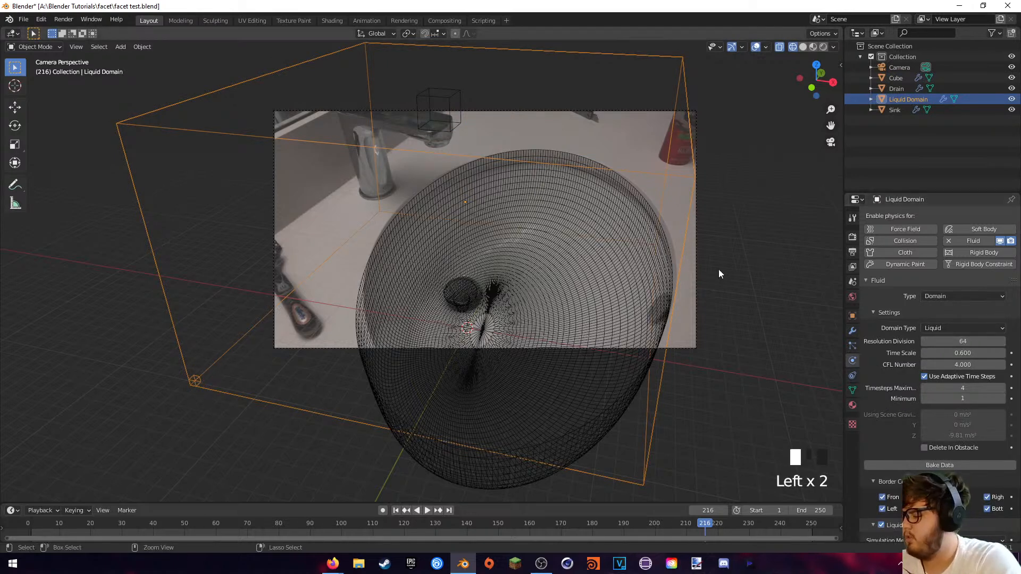
pyautogui.hotkey('ctrl', 's')
# - Bake the Liquid Domain's data up to about frame 169 and inspect the particles around the sink wall and drain
pyautogui.click(939, 465)
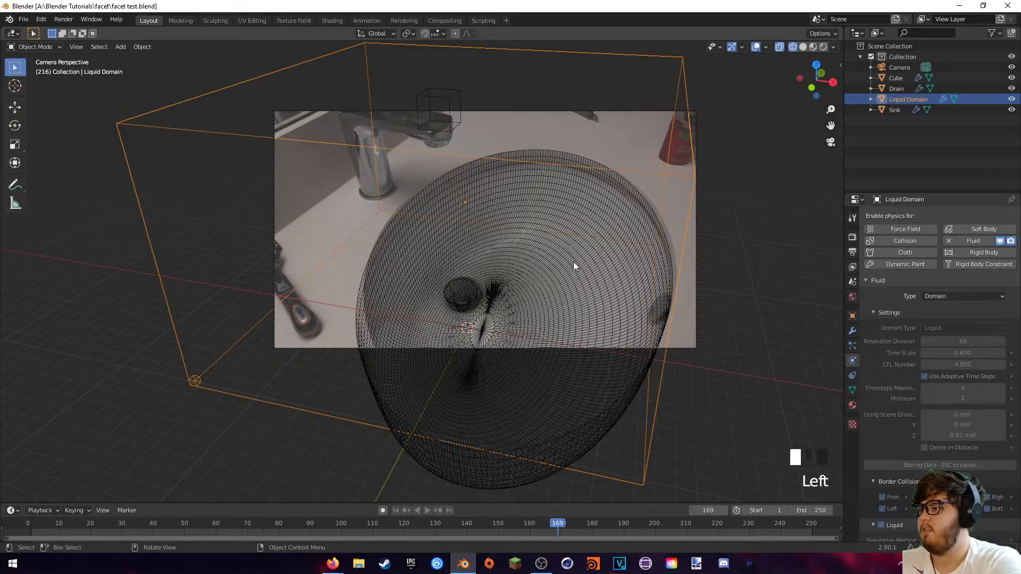
pyautogui.moveTo(576, 259); pyautogui.dragTo(579, 260, button='middle')
pyautogui.moveTo(532, 335); pyautogui.dragTo(511, 312, button='middle')
pyautogui.scroll(4, 546, 352)
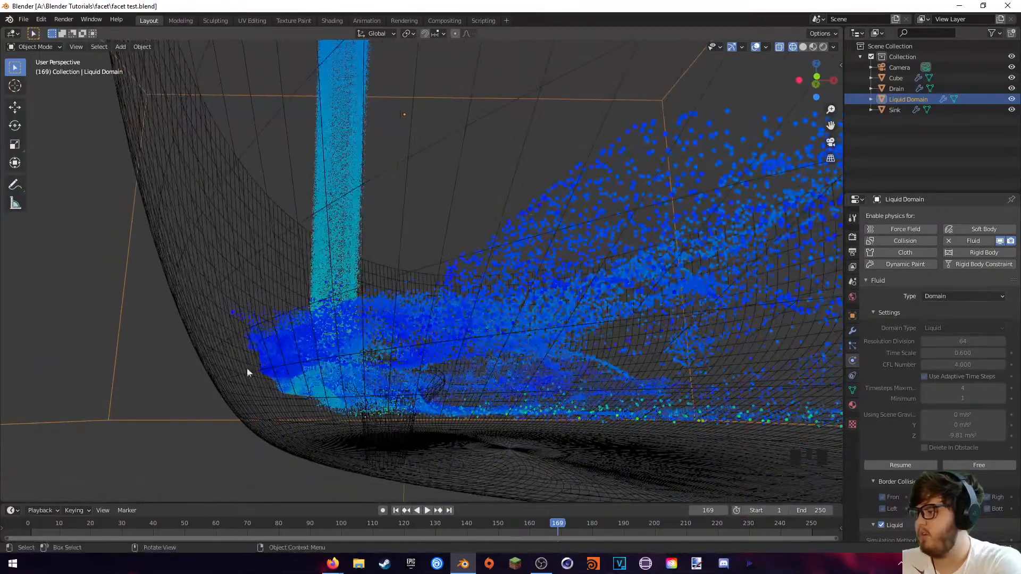
pyautogui.moveTo(278, 358); pyautogui.dragTo(271, 390, button='middle')
pyautogui.scroll(5, 353, 428)
pyautogui.scroll(-6, 354, 420)
pyautogui.moveTo(353, 416); pyautogui.dragTo(649, 120, button='middle')
pyautogui.scroll(6, 342, 417)
pyautogui.moveTo(516, 245); pyautogui.dragTo(536, 215, button='middle')
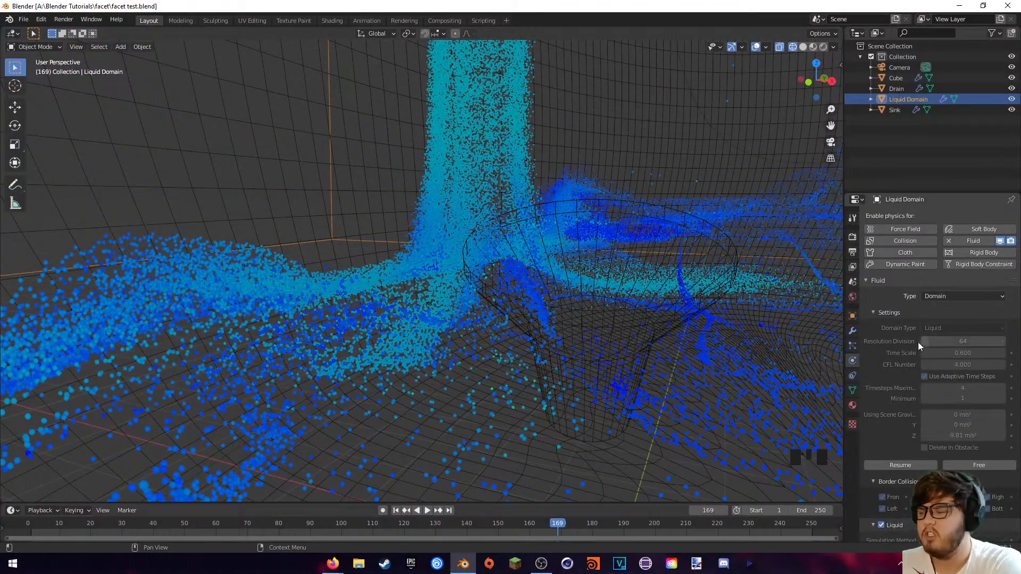
# - Examine the particles around the drain in solid shading, and return the viewport to wireframe
pyautogui.moveTo(415, 309); pyautogui.dragTo(476, 297, button='middle')
pyautogui.scroll(-3, 597, 285)
pyautogui.moveTo(597, 285); pyautogui.dragTo(556, 301, button='middle')
pyautogui.press('z')
pyautogui.click(601, 302)
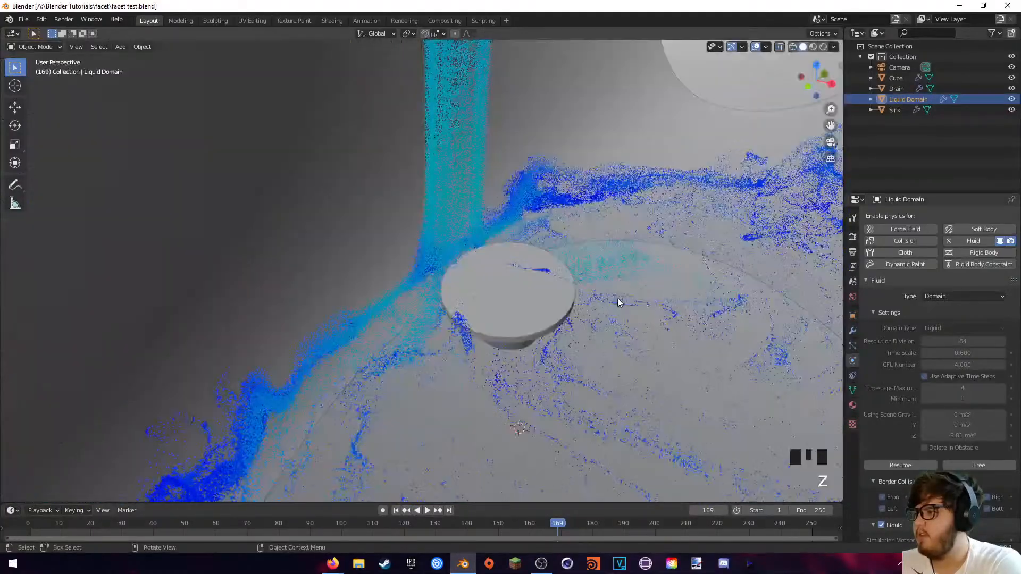
pyautogui.press('z')
pyautogui.click(543, 306)
# - Zoom in on the drain in the camera view and hide all objects in the scene
pyautogui.press('KP_0')
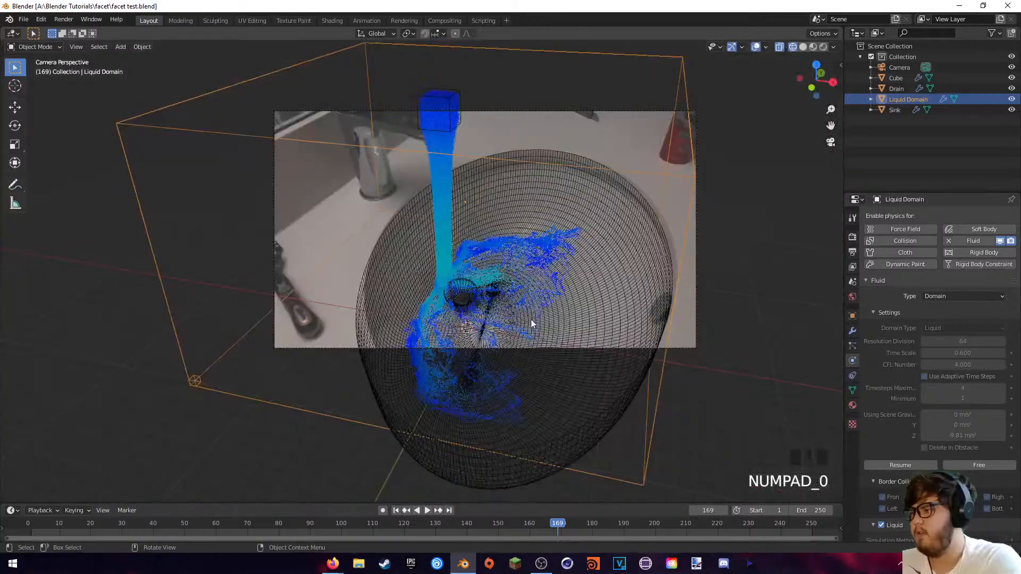
pyautogui.scroll(5, 532, 319)
pyautogui.keyDown('shift'); pyautogui.moveTo(532, 319); pyautogui.dragTo(493, 304, button='middle'); pyautogui.keyUp('shift')
pyautogui.press('a')
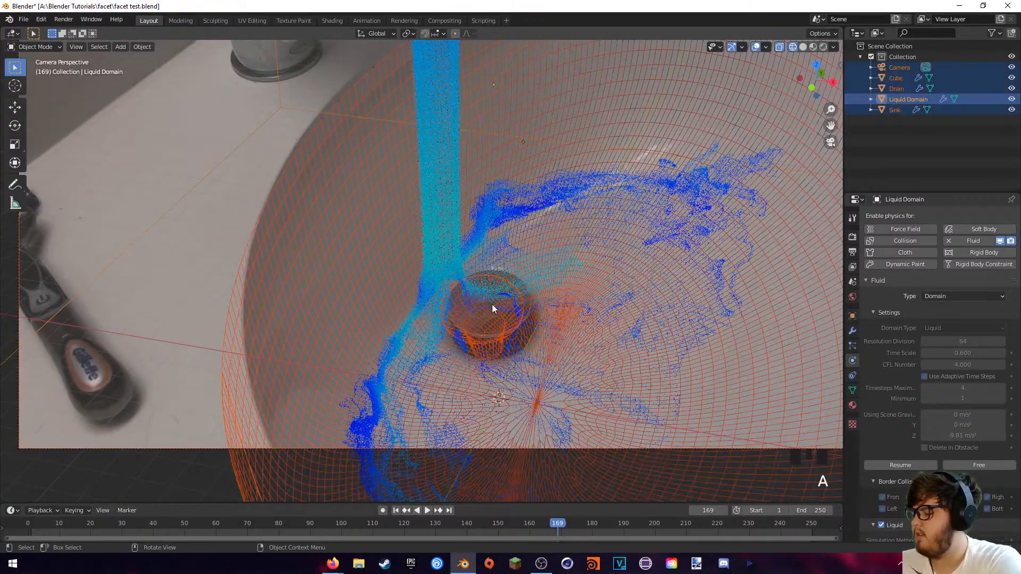
pyautogui.press('h')
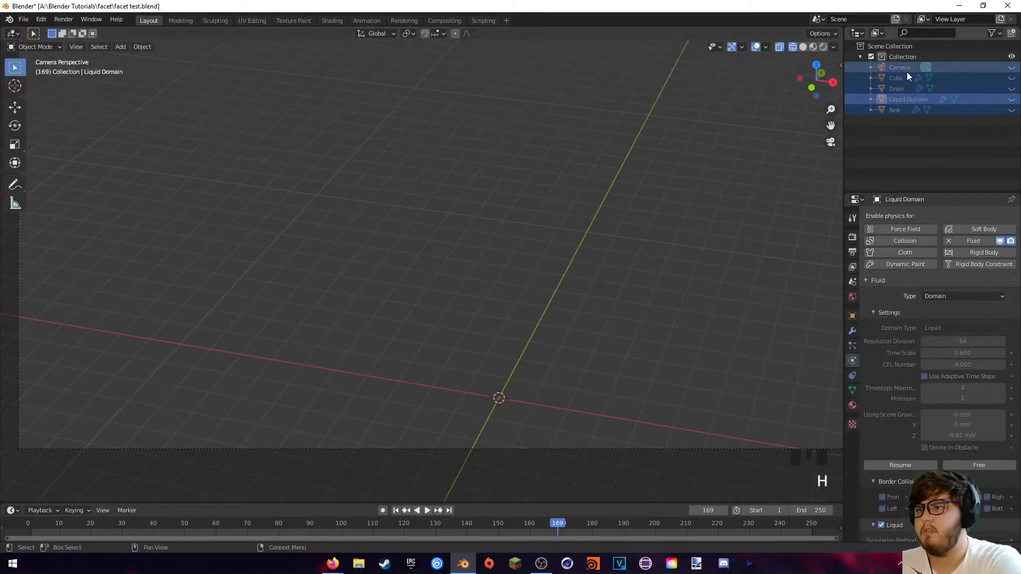
# - Show only the camera with its background footage and examine the real drain and sink in the shot
pyautogui.click(1011, 68)
pyautogui.scroll(-1, 584, 230)
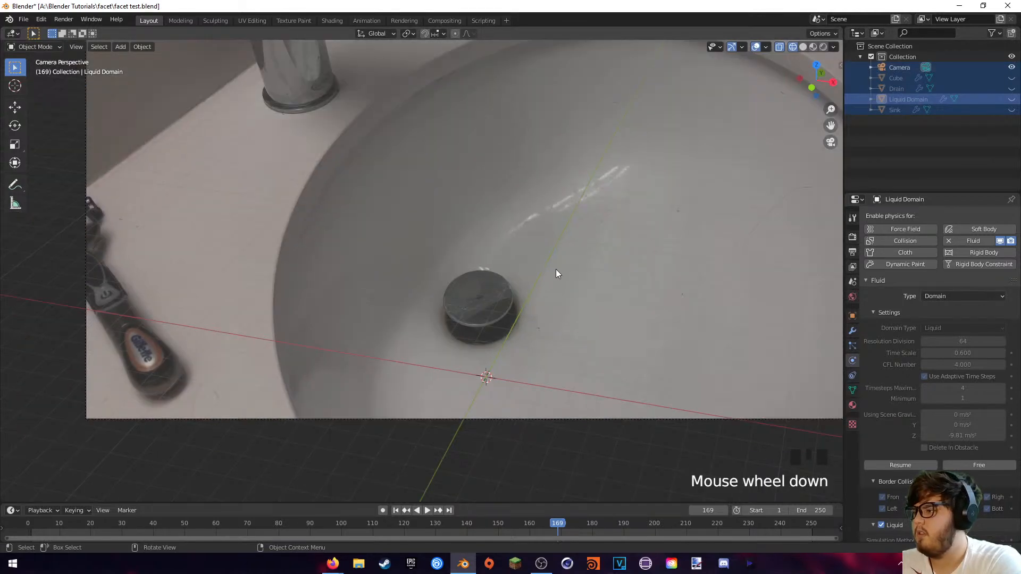
pyautogui.scroll(4, 553, 276)
pyautogui.keyDown('shift'); pyautogui.moveTo(550, 291); pyautogui.dragTo(400, 289, button='middle'); pyautogui.keyUp('shift')
pyautogui.scroll(-6, 394, 314)
pyautogui.scroll(-1, 393, 308)
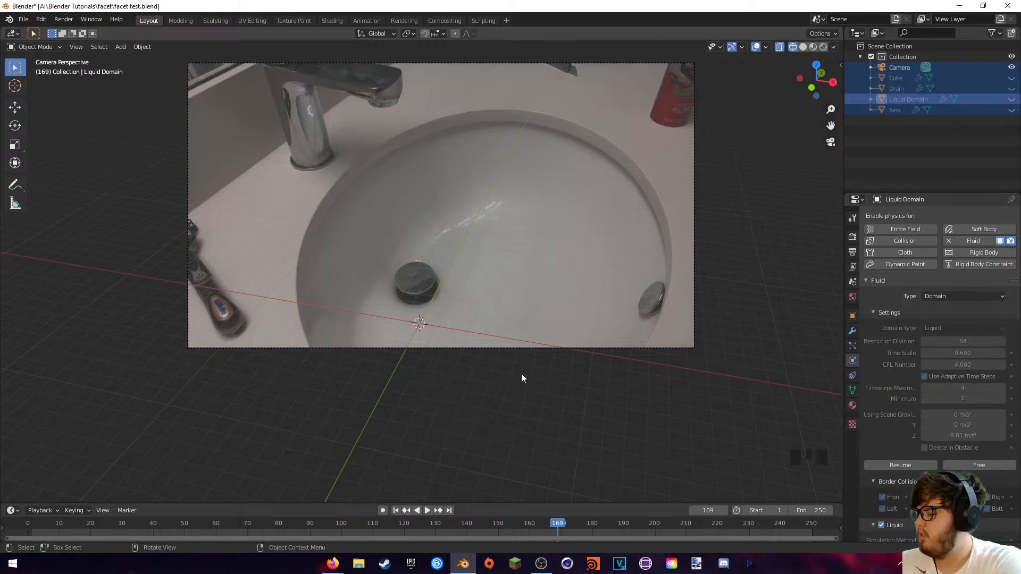
# - Unhide all objects in the scene and resume baking the Liquid Domain's data
pyautogui.hotkey('alt', 'h')
pyautogui.click(739, 265)
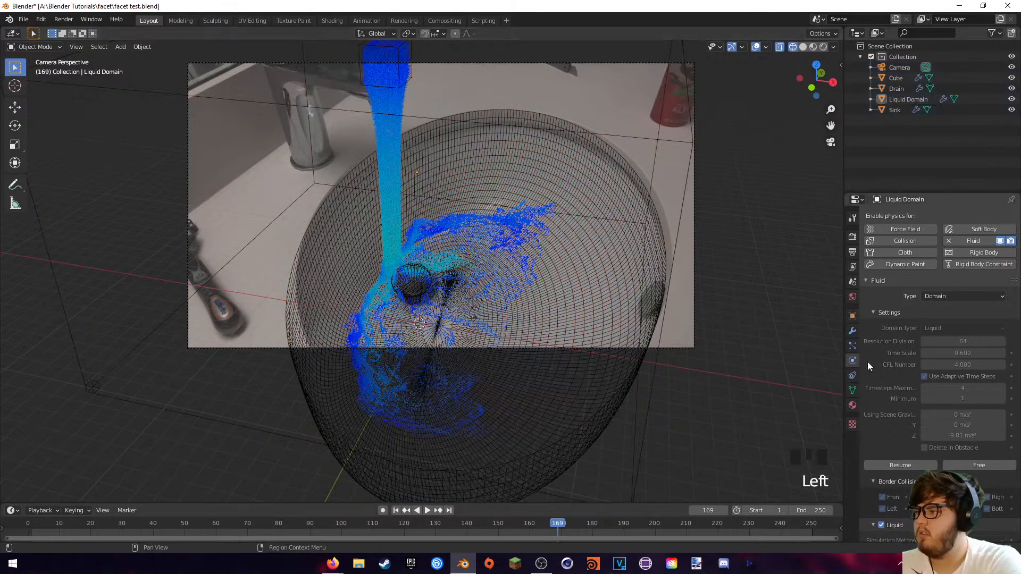
pyautogui.click(903, 464)
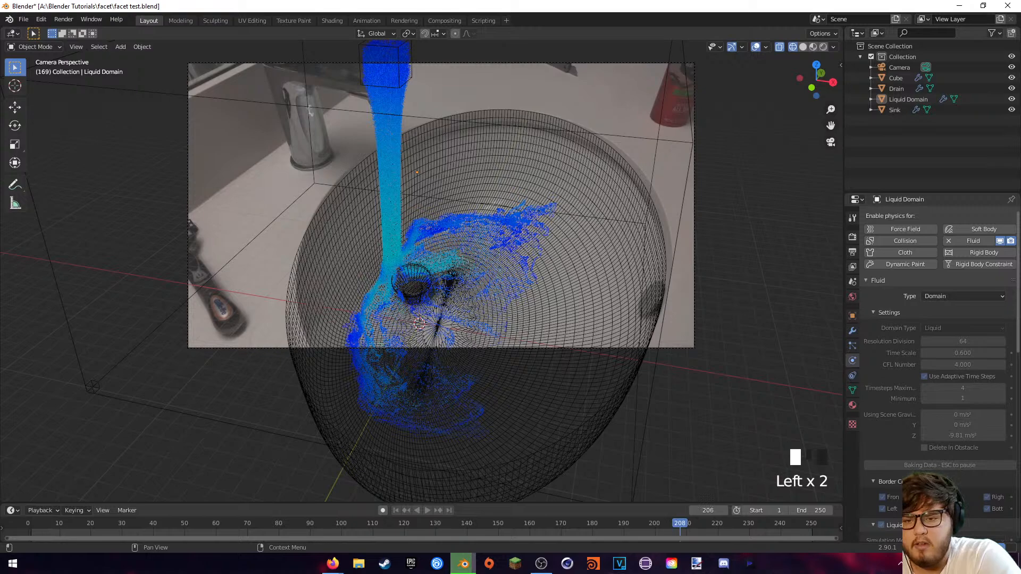
pyautogui.press('super+d')
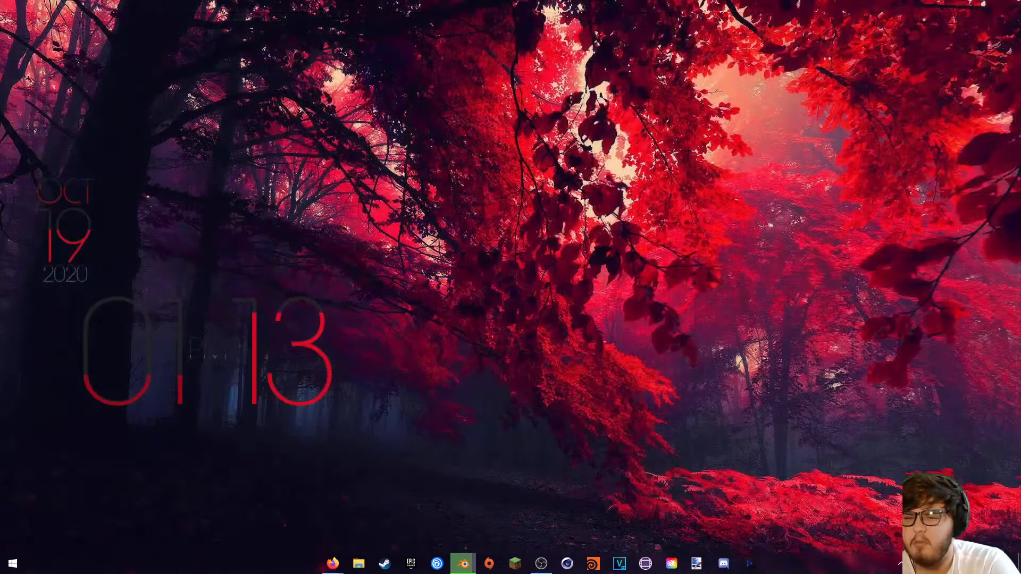
pyautogui.press('super+d')
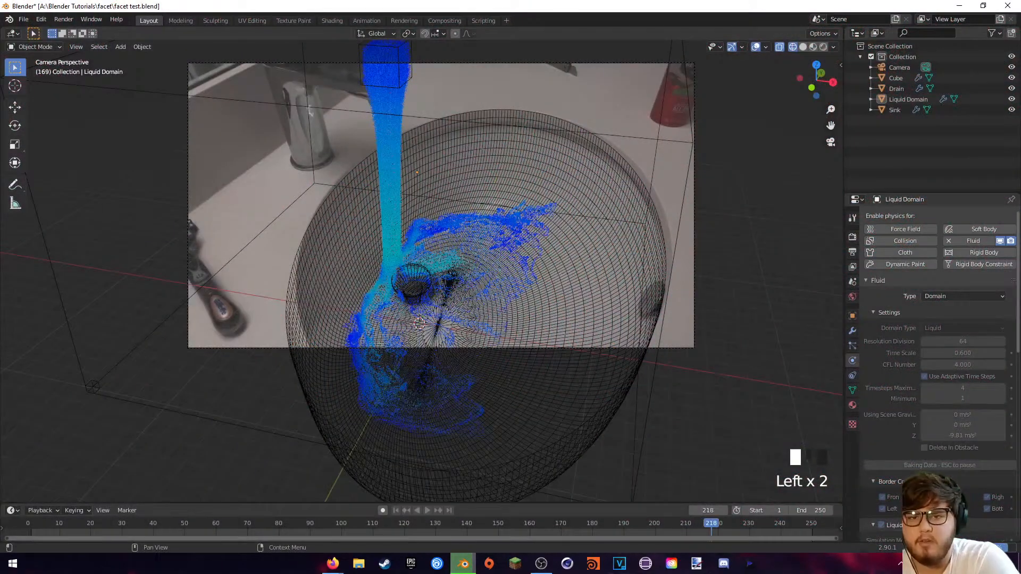
pyautogui.hotkey('alt', 'Tab')
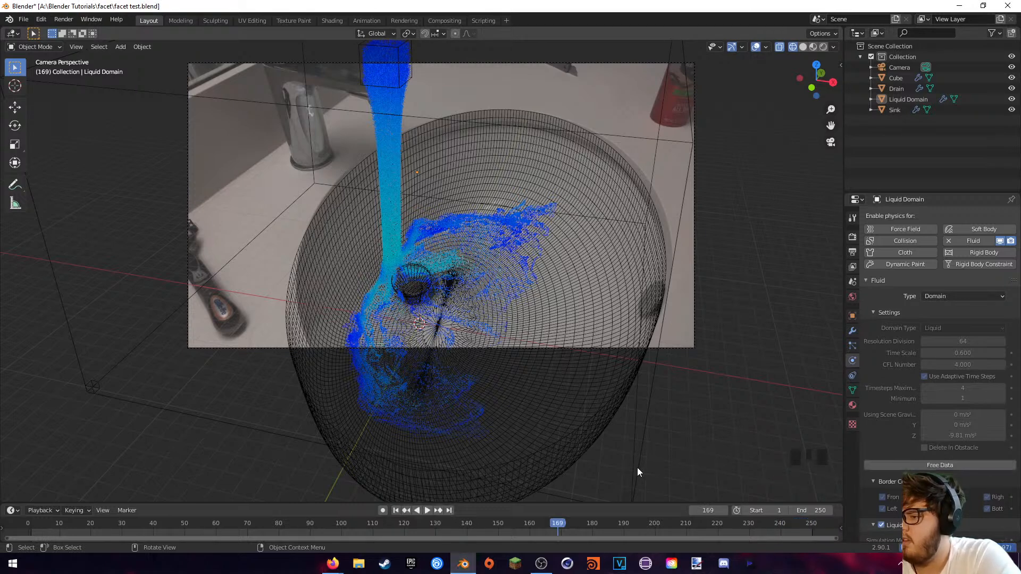
# - Scrub through the baked particles, set the scene's end frame to 219, and review earlier frames back to frame 150
pyautogui.moveTo(339, 526); pyautogui.dragTo(323, 529)
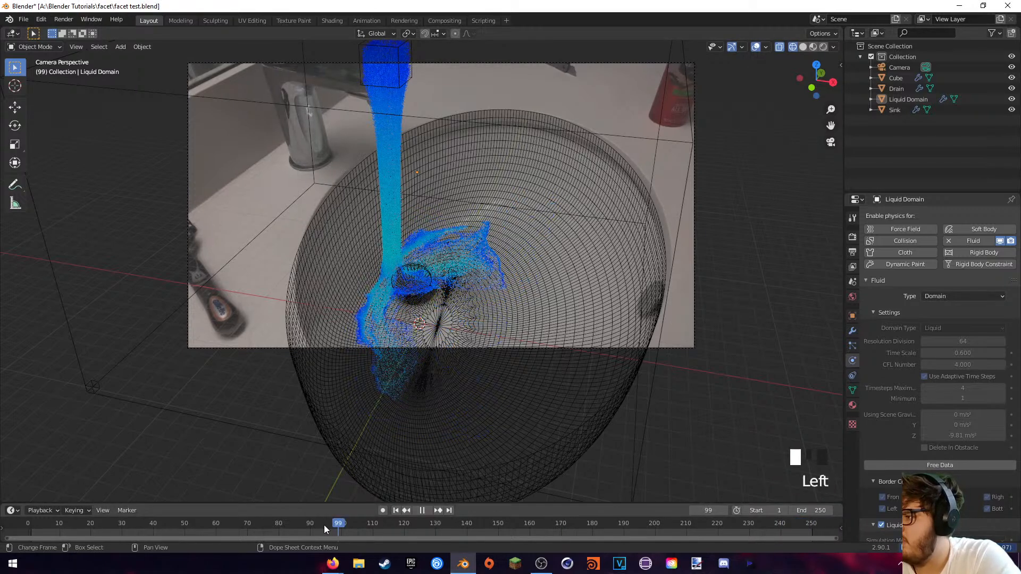
pyautogui.moveTo(543, 532); pyautogui.dragTo(706, 526)
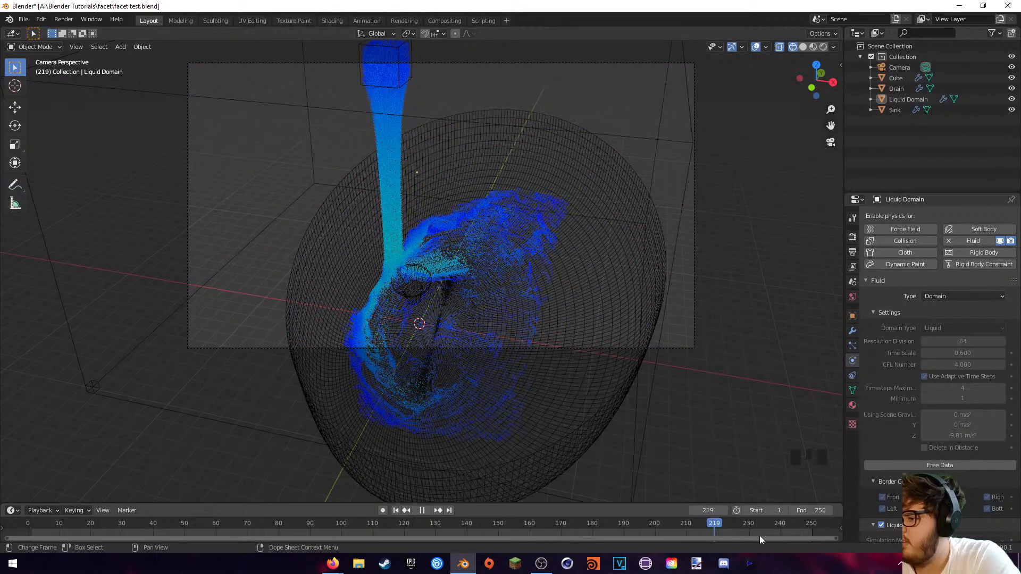
pyautogui.click(803, 510)
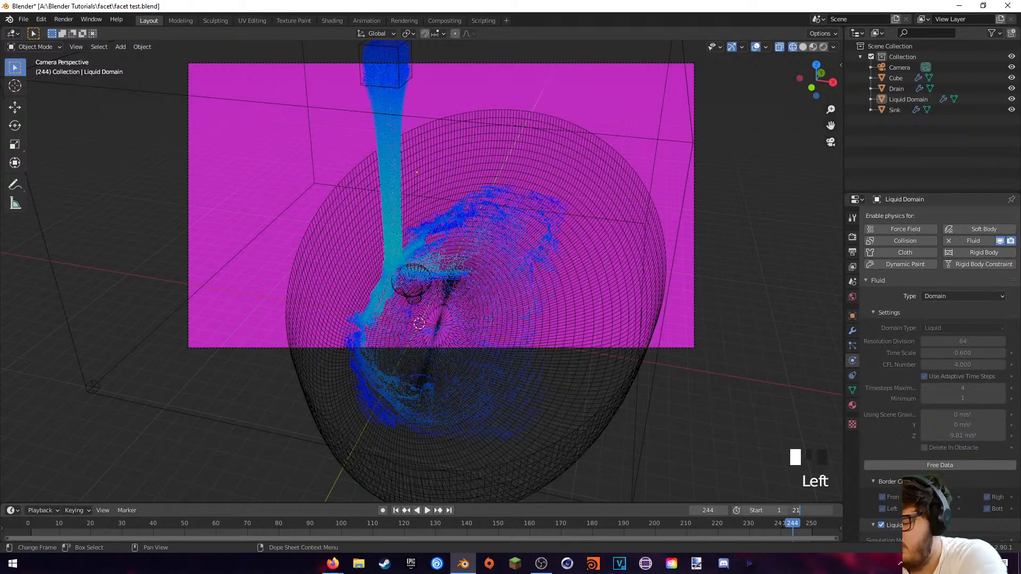
pyautogui.press('Return')
pyautogui.click(711, 523)
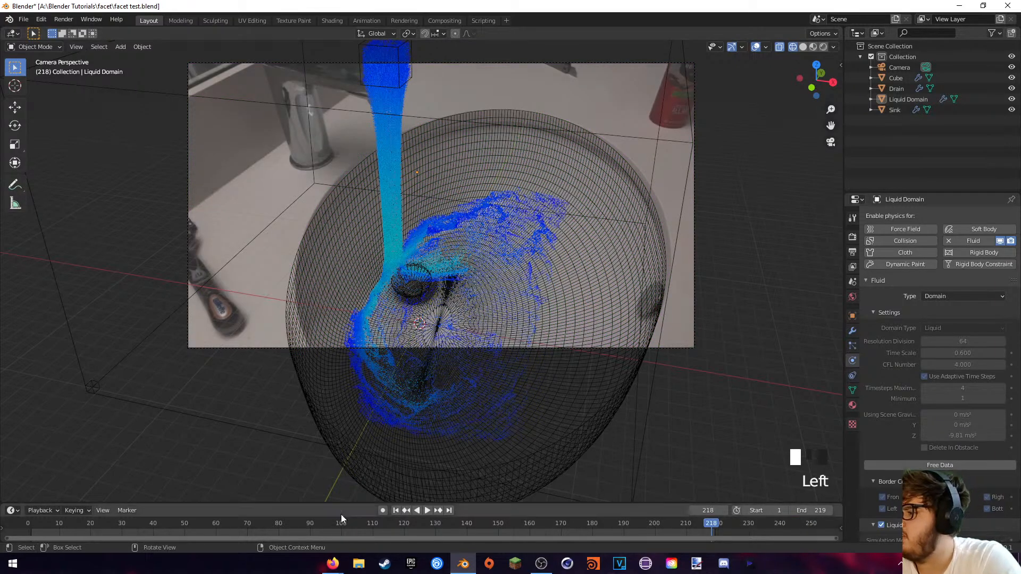
pyautogui.click(646, 523)
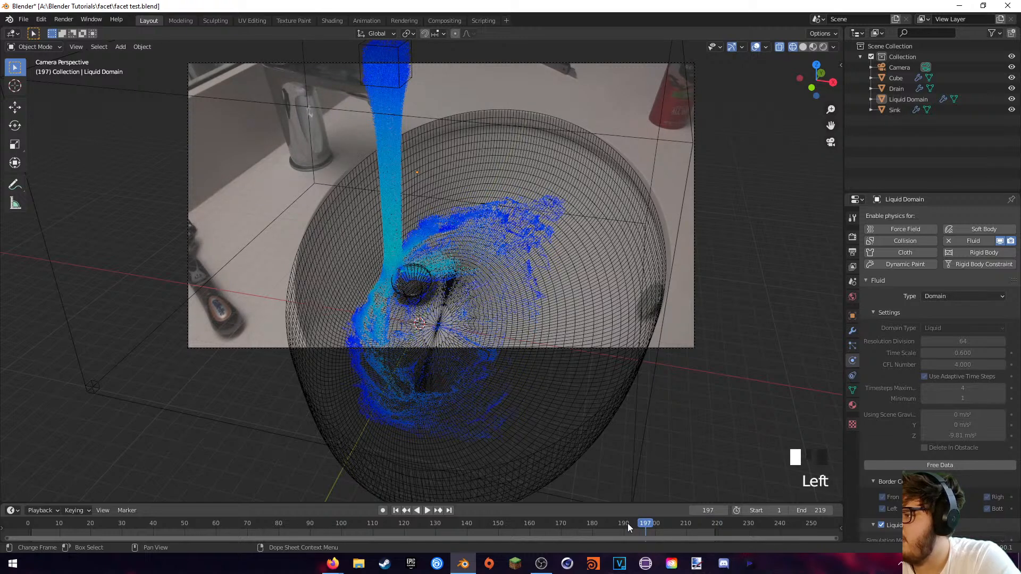
pyautogui.click(628, 523)
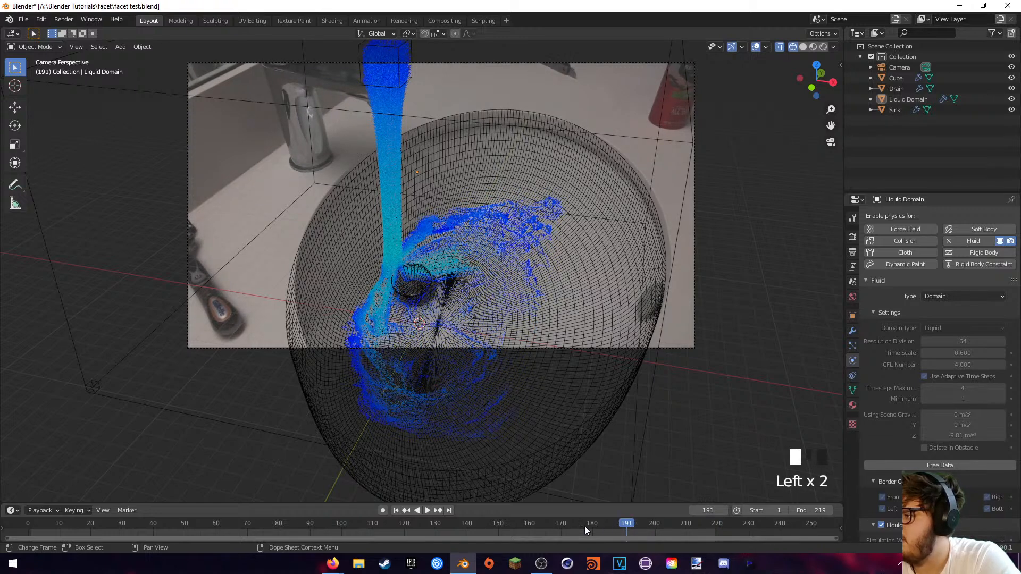
pyautogui.click(498, 525)
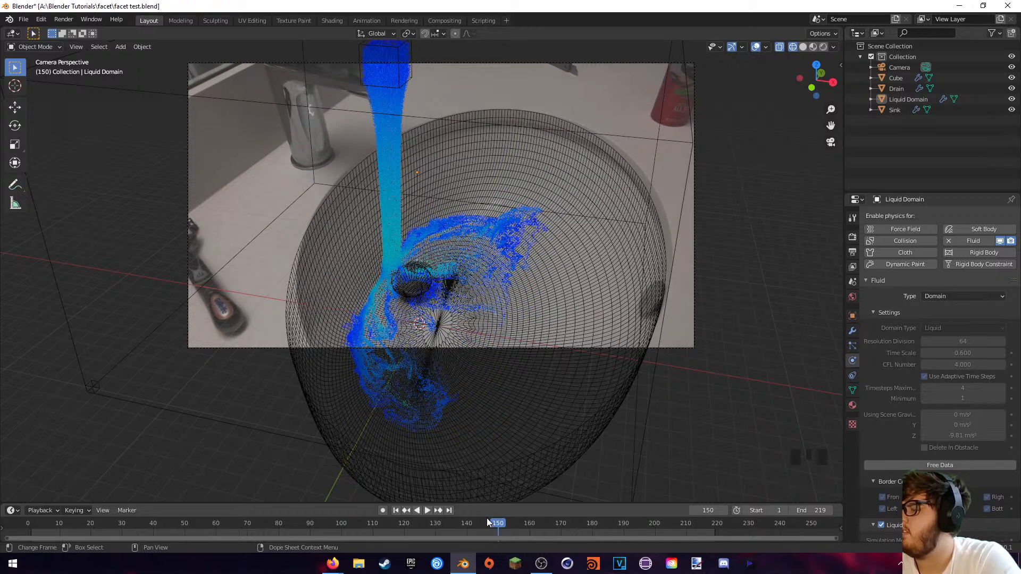
# - Enable Mesh on the Liquid Domain and bake the mesh, resuming the bake after it is paused
pyautogui.scroll(-10, 887, 387)
pyautogui.scroll(-13, 890, 389)
pyautogui.scroll(5, 880, 379)
pyautogui.click(880, 366)
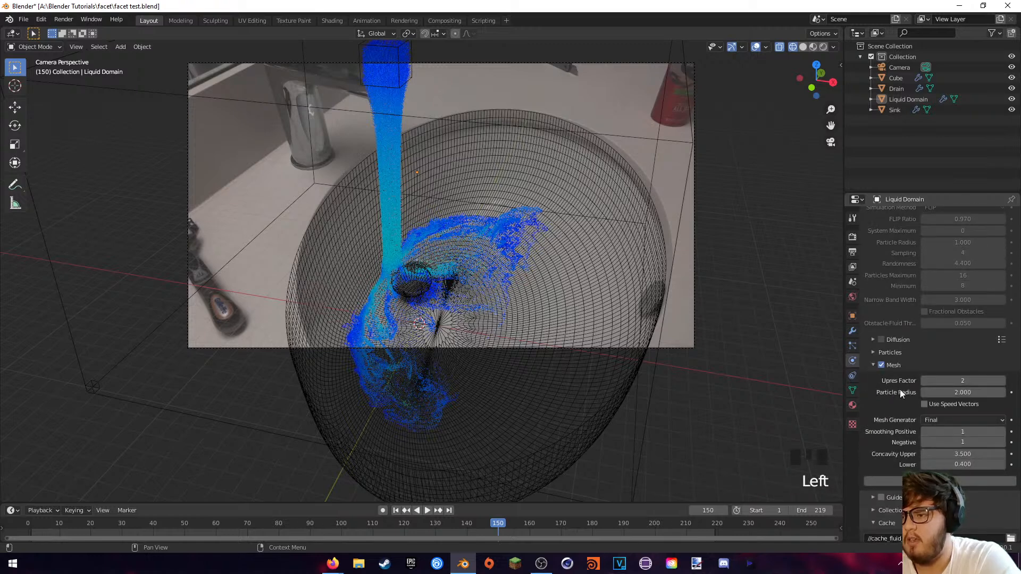
pyautogui.scroll(-4, 900, 390)
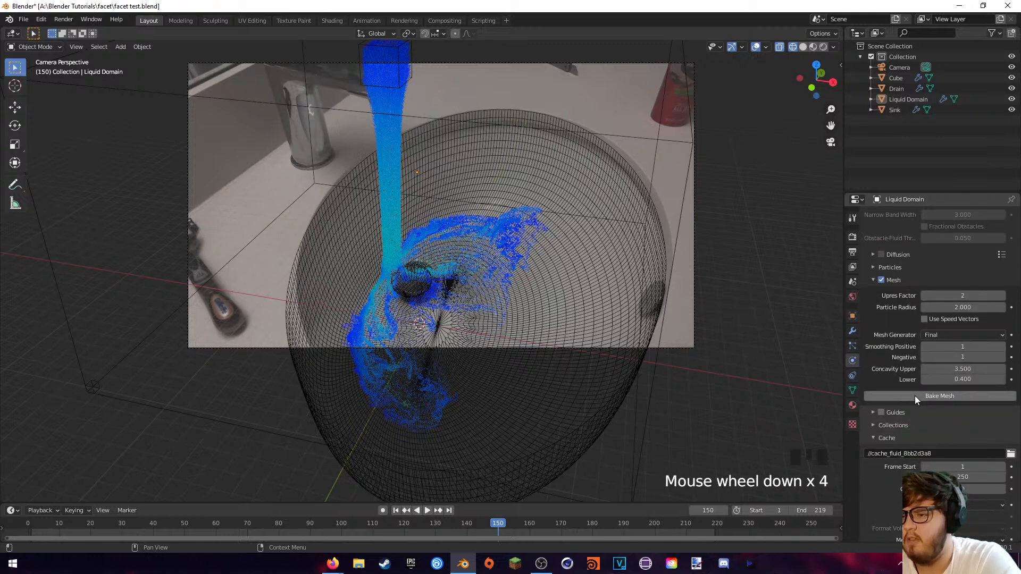
pyautogui.click(915, 396)
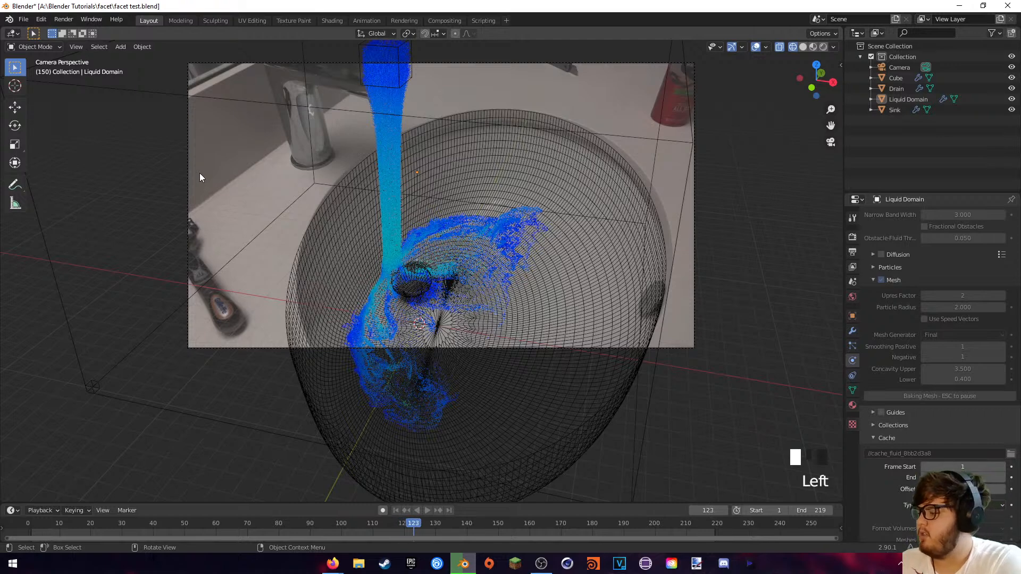
pyautogui.click(71, 48)
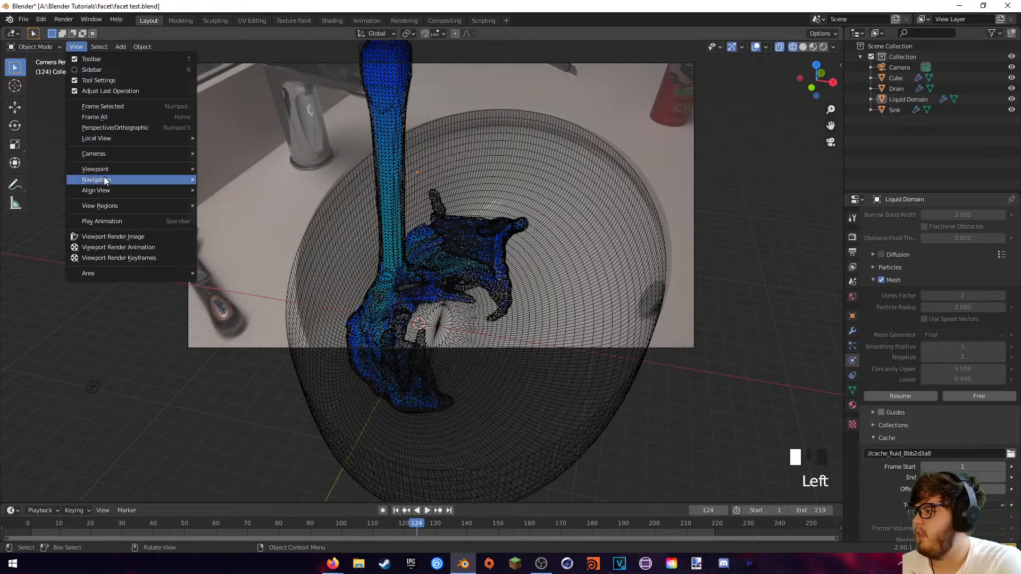
pyautogui.moveTo(118, 171)
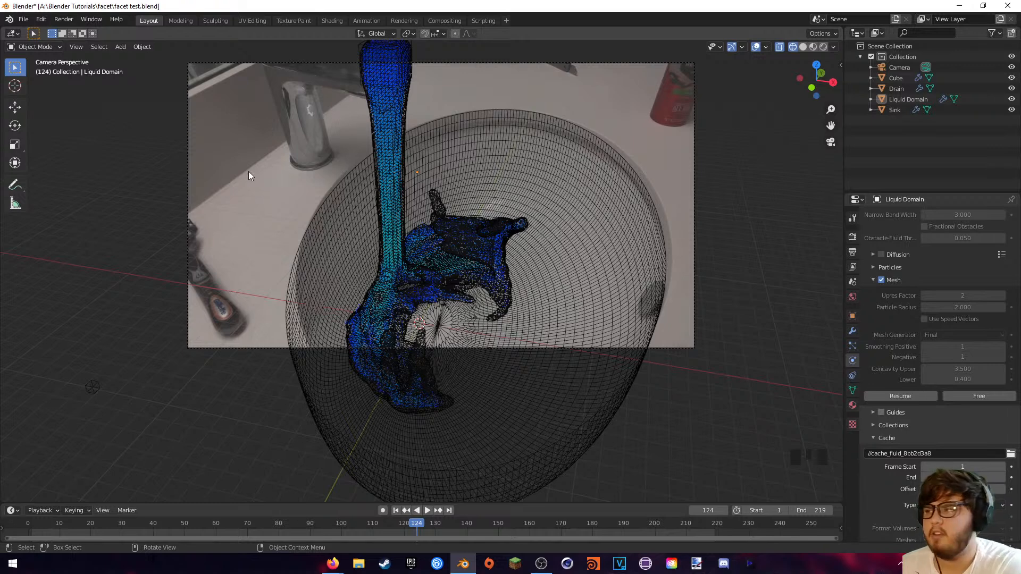
pyautogui.click(913, 395)
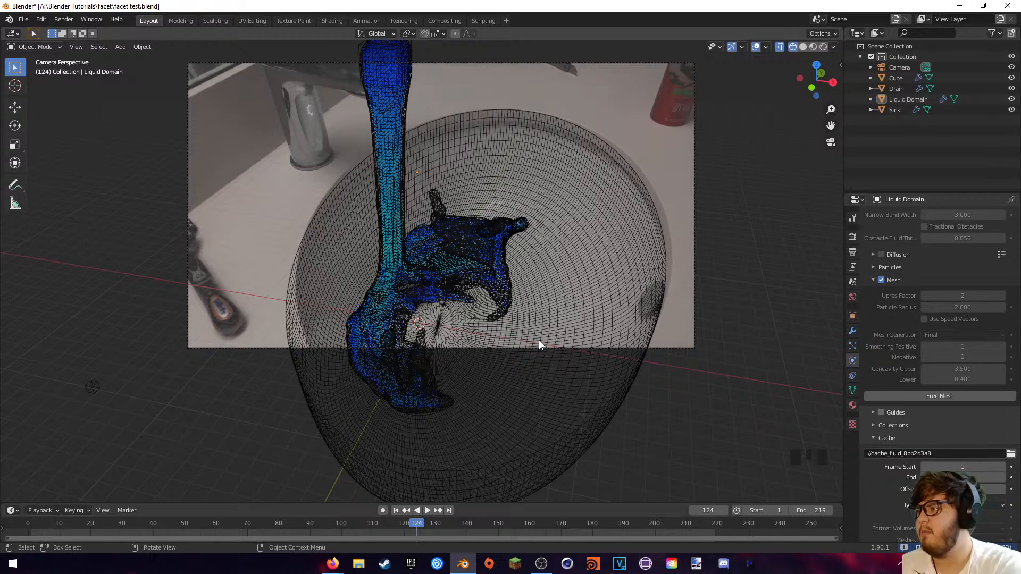
# - Play the baked liquid mesh from the start outside the camera view, and return the playhead to frame 43
pyautogui.moveTo(418, 211); pyautogui.dragTo(335, 337, button='middle')
pyautogui.click(33, 525)
pyautogui.press('space')
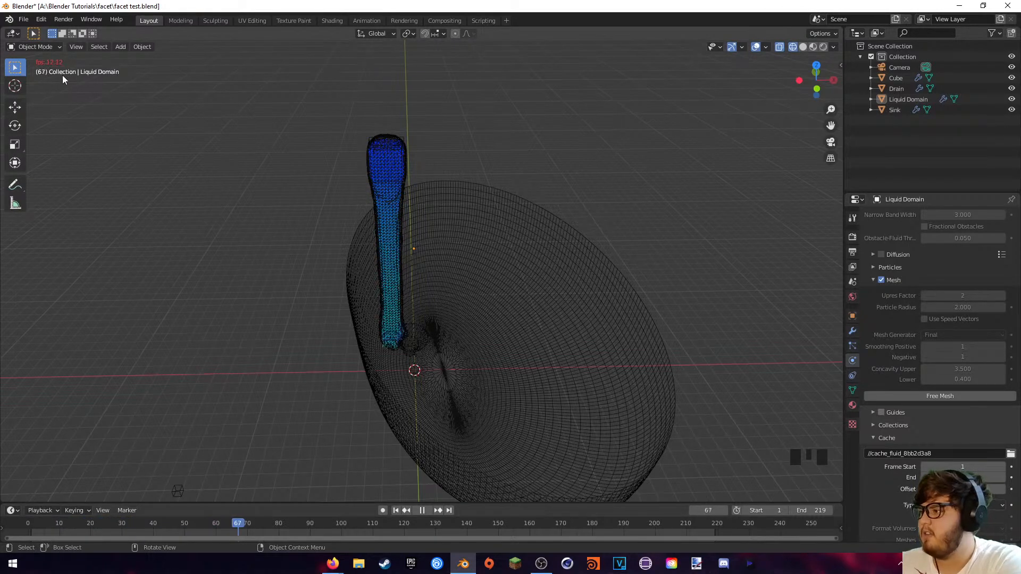
pyautogui.press('space')
pyautogui.moveTo(171, 523); pyautogui.dragTo(162, 523)
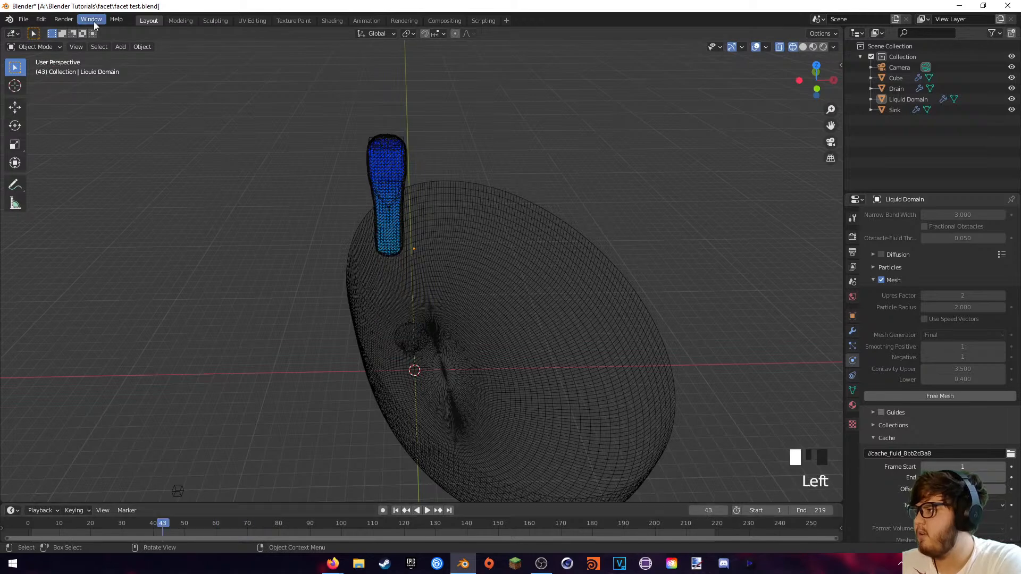
# - Make a viewport render of the animation and watch the rendered playback of the liquid mesh
pyautogui.click(76, 47)
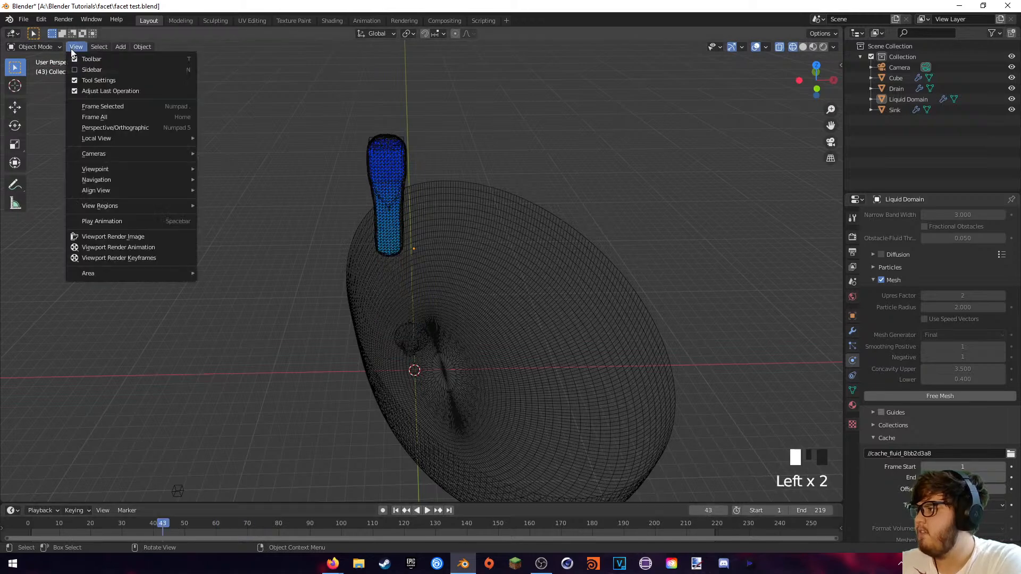
pyautogui.click(121, 248)
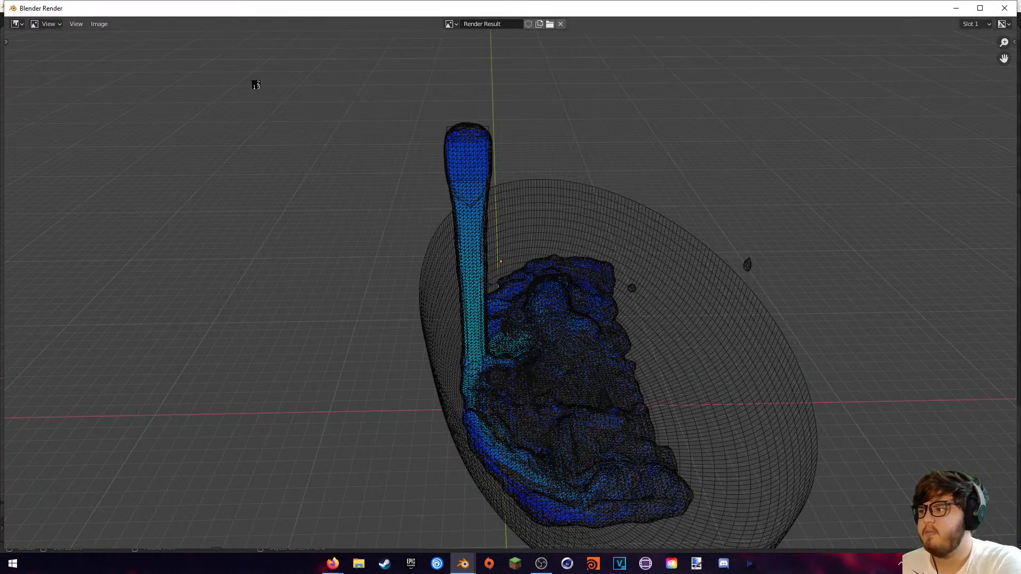
pyautogui.click(1005, 8)
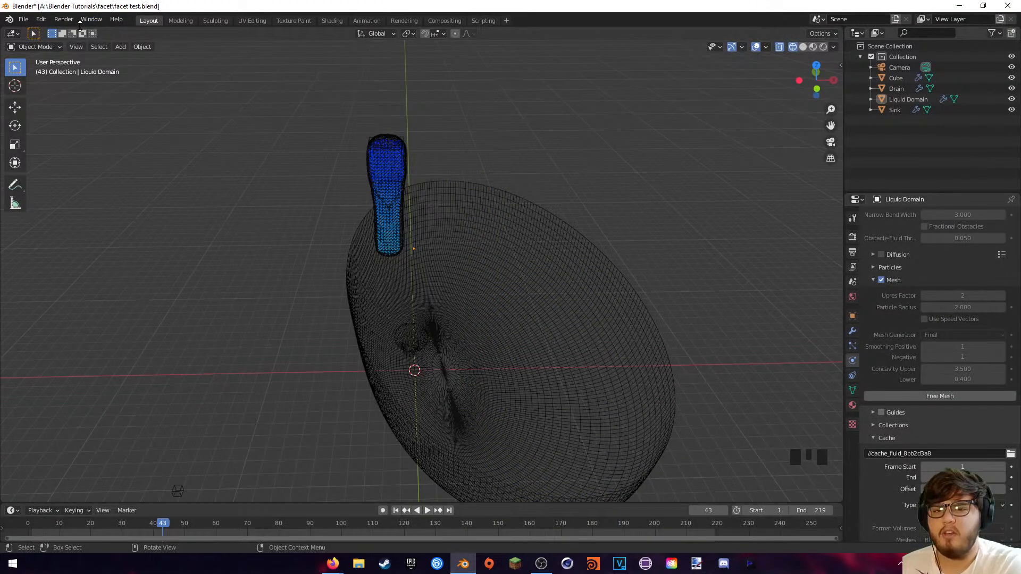
pyautogui.click(77, 24)
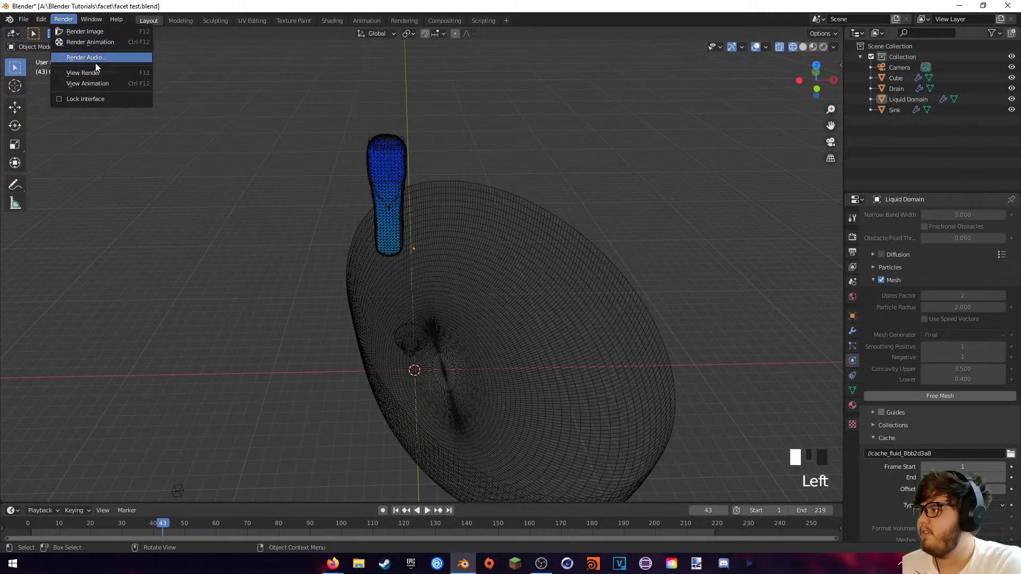
pyautogui.click(105, 84)
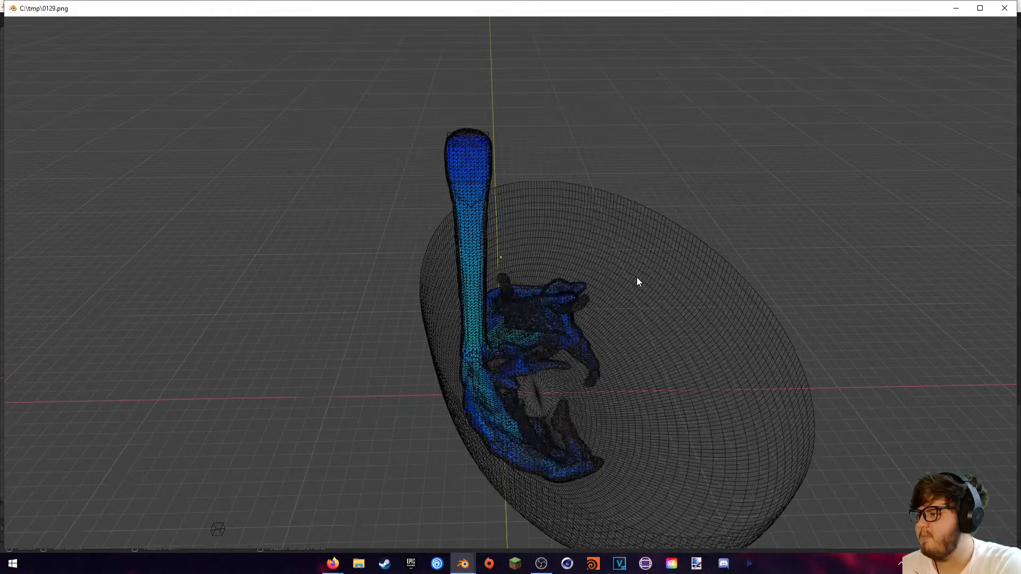
pyautogui.click(1001, 9)
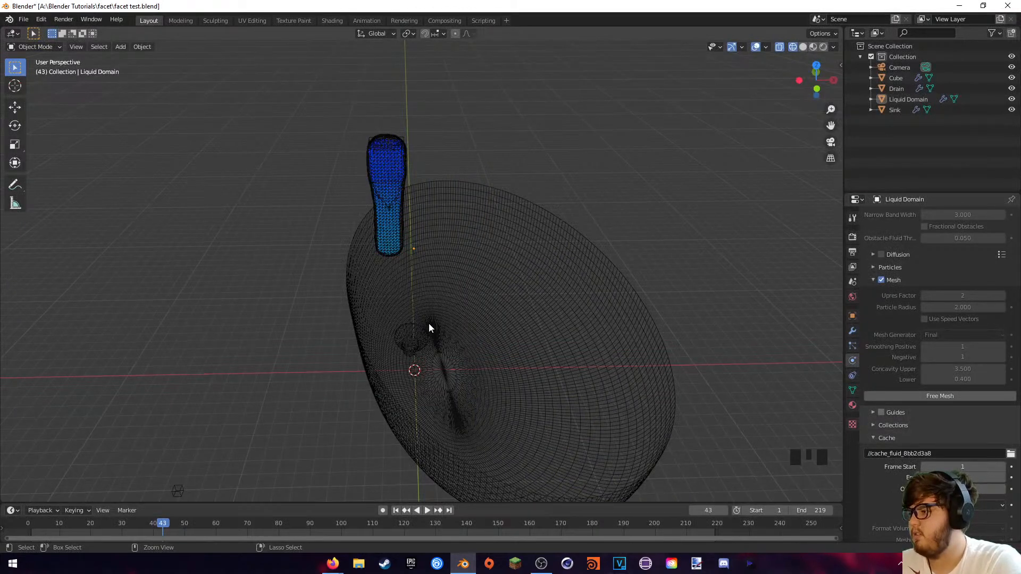
# - Save the file and switch the viewport to rendered shading
pyautogui.hotkey('ctrl', 's')
pyautogui.press('z')
pyautogui.moveTo(448, 307)
pyautogui.mouseDown(button='middle')
pyautogui.moveTo(426, 303)
pyautogui.moveTo(441, 292)
pyautogui.moveTo(457, 306)
pyautogui.mouseUp(button='middle')
pyautogui.click(424, 285)
pyautogui.scroll(6, 438, 292)
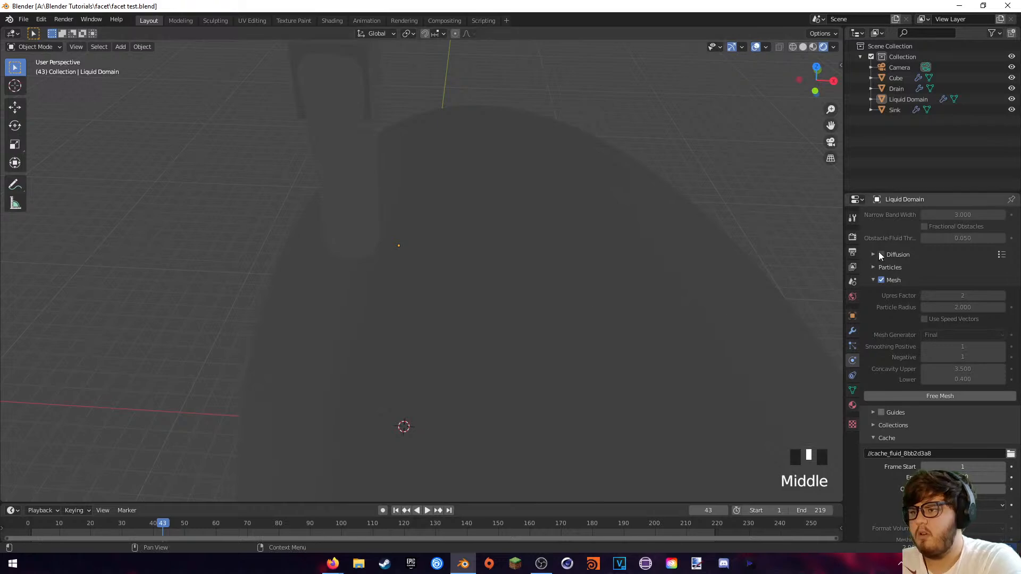
pyautogui.scroll(-3, 734, 210)
# - Change the render engine to Cycles and enable adaptive sampling and denoising
pyautogui.click(853, 238)
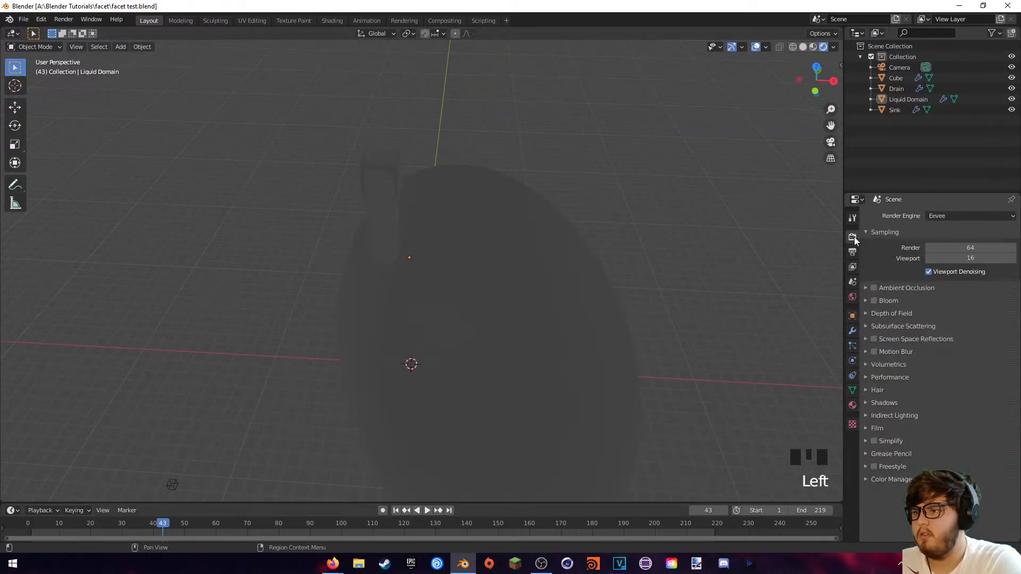
pyautogui.moveTo(949, 216); pyautogui.dragTo(924, 267)
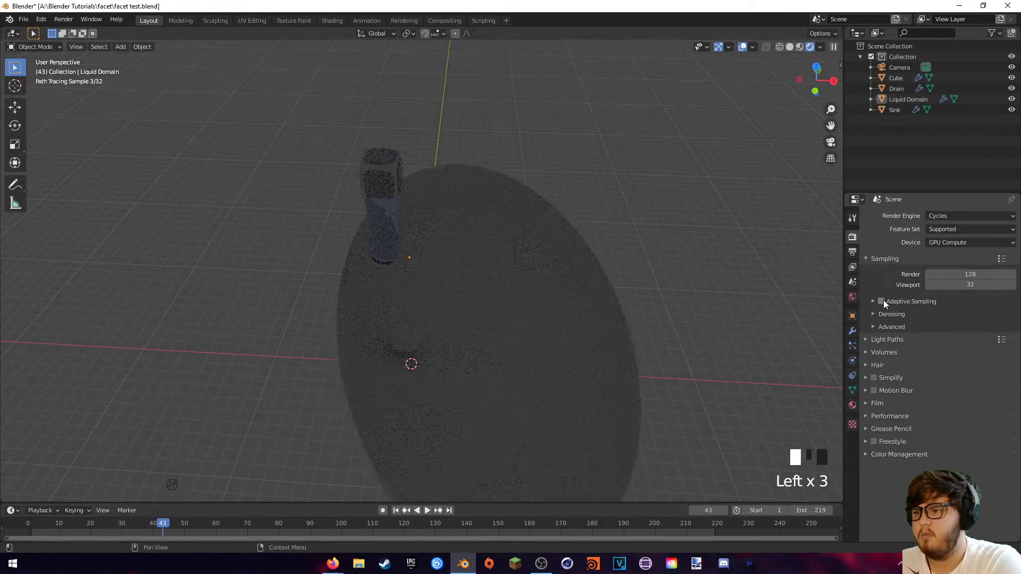
pyautogui.click(882, 302)
pyautogui.click(889, 315)
pyautogui.click(929, 343)
pyautogui.click(885, 313)
# - Set the render samples to 32 and all the light path max bounces, from total to volume, to 3
pyautogui.click(968, 275)
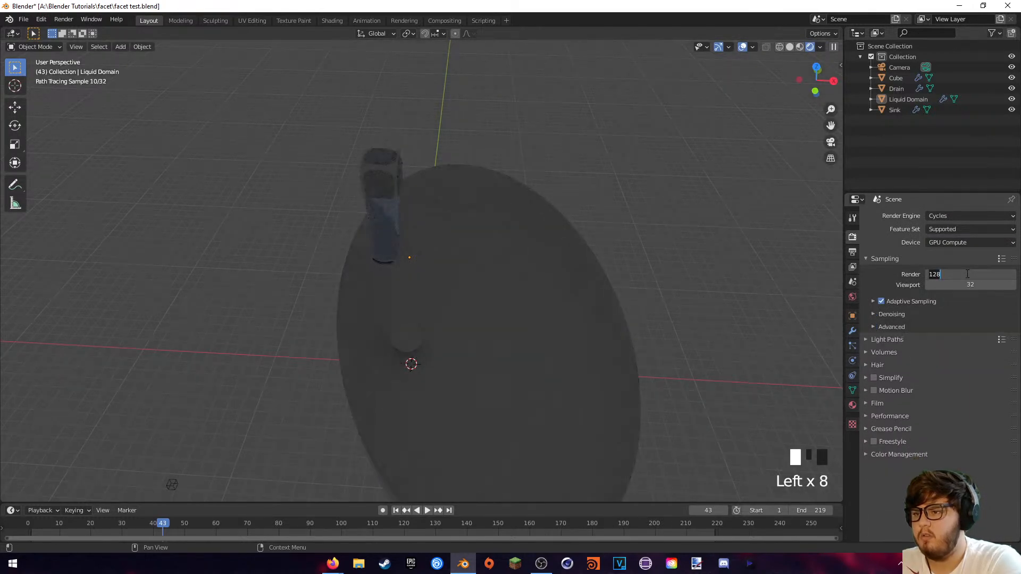
pyautogui.write('32')
pyautogui.press('Return')
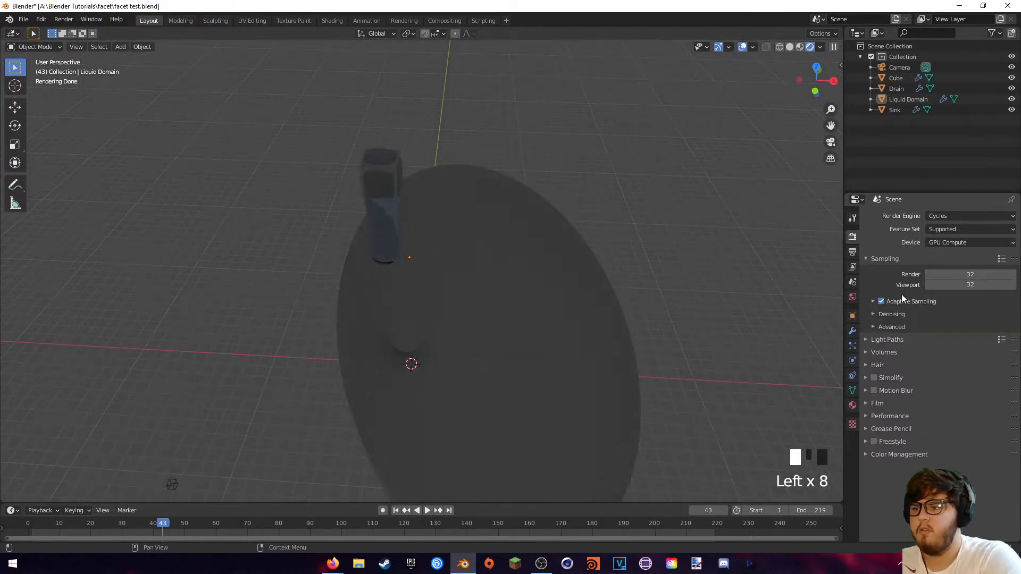
pyautogui.click(888, 339)
pyautogui.click(973, 368)
pyautogui.write('3')
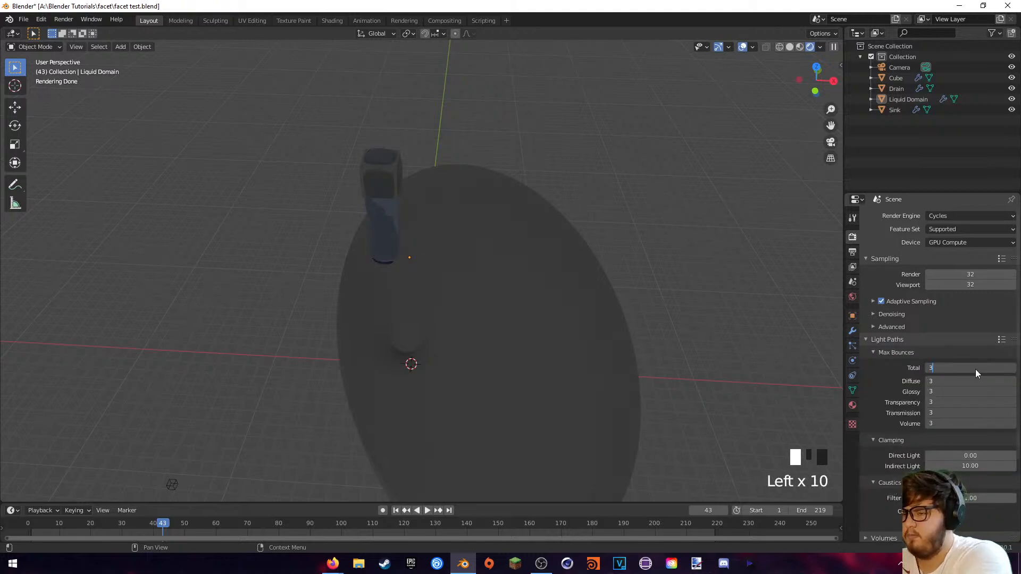
pyautogui.moveTo(668, 342); pyautogui.dragTo(651, 338, button='middle')
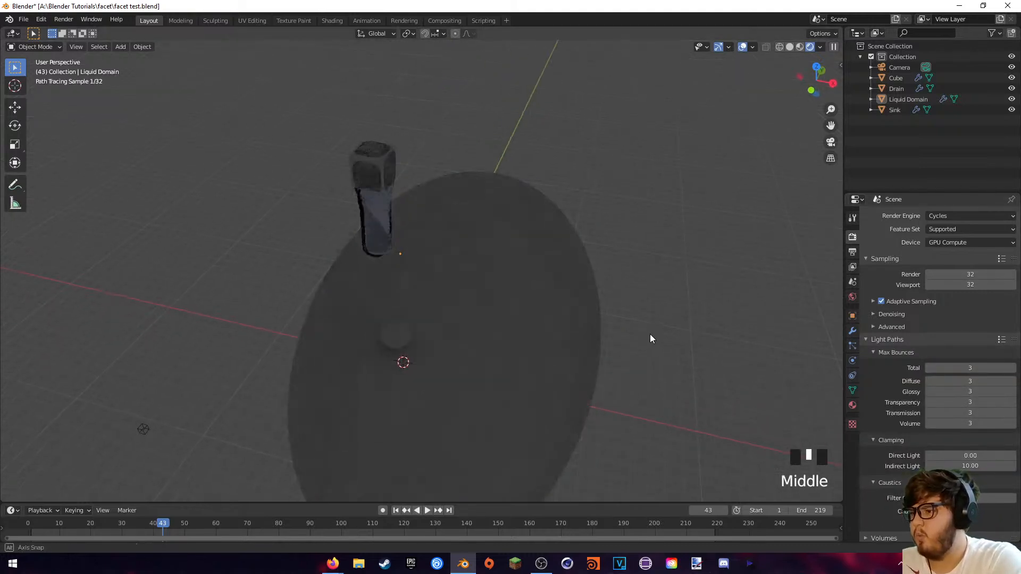
# - Enable motion blur and a transparent film background in the render settings, and expand the colour management settings
pyautogui.scroll(-4, 905, 434)
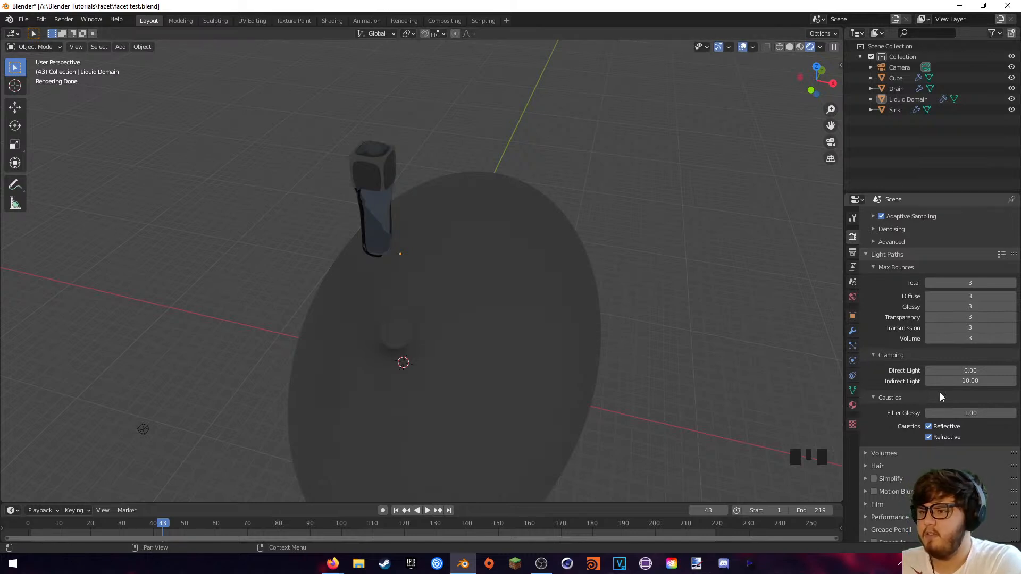
pyautogui.scroll(-4, 884, 351)
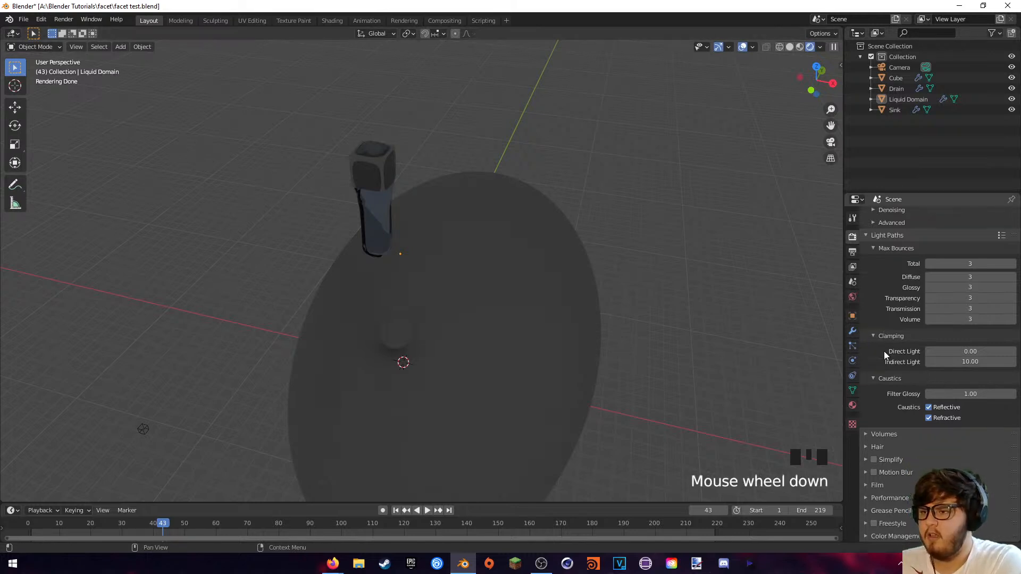
pyautogui.click(874, 472)
pyautogui.click(873, 484)
pyautogui.scroll(-8, 920, 461)
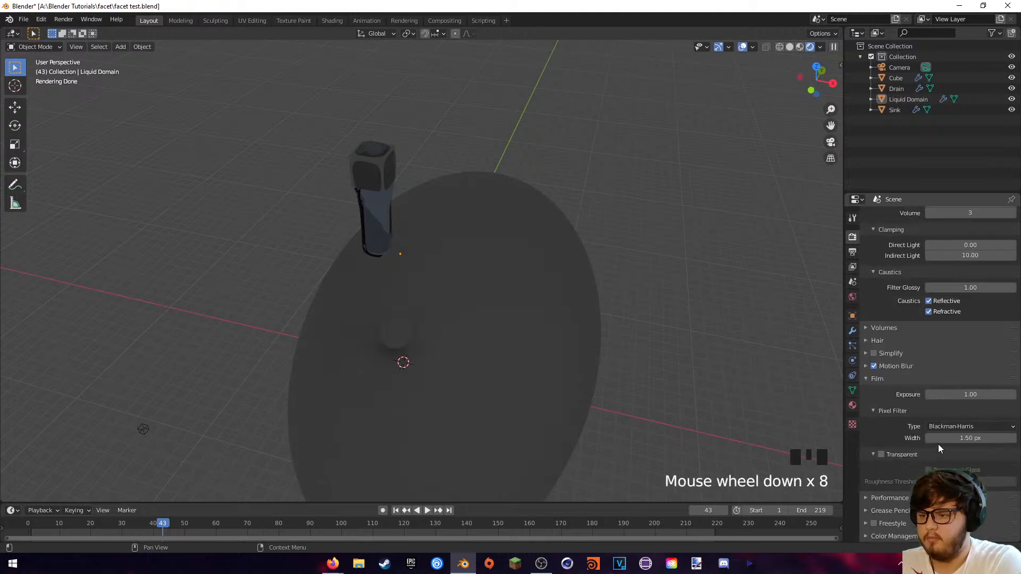
pyautogui.click(881, 455)
pyautogui.scroll(-6, 894, 442)
pyautogui.click(866, 535)
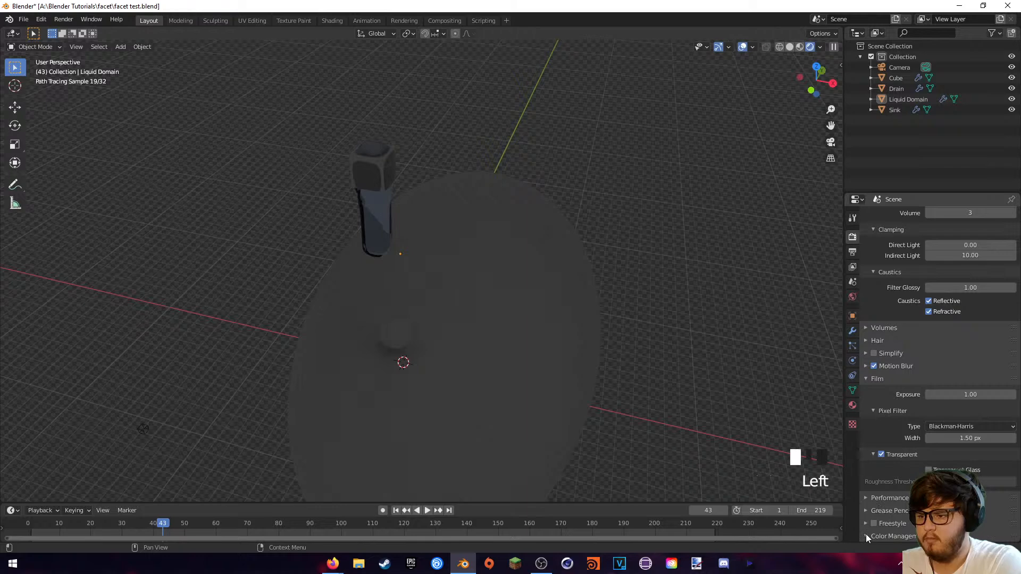
pyautogui.scroll(-6, 902, 483)
pyautogui.scroll(2, 899, 473)
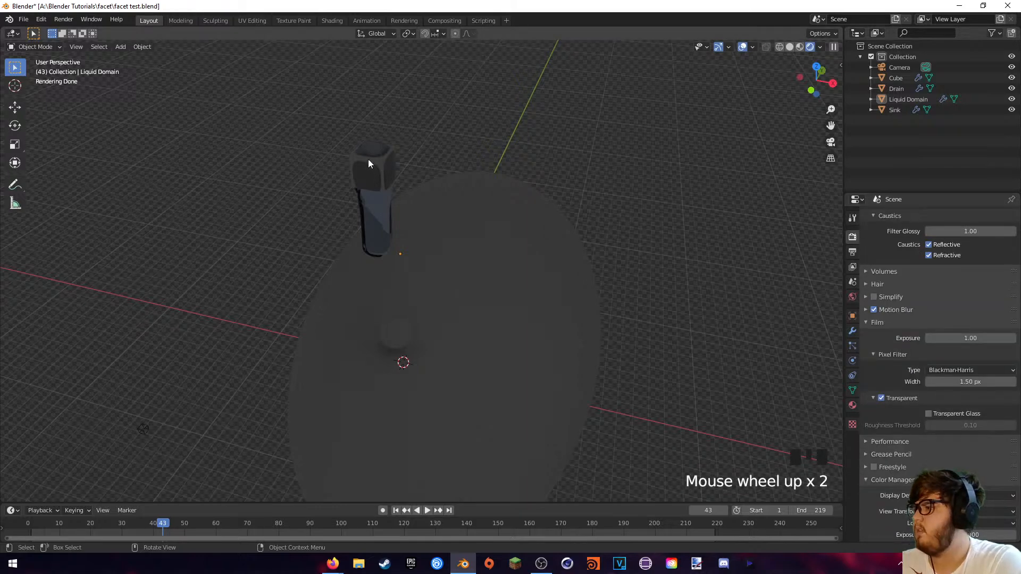
# - In the Shading workspace, add an Environment Texture node to the world shader and connect its colour to the Background colour
pyautogui.click(322, 24)
pyautogui.click(209, 328)
pyautogui.click(212, 349)
pyautogui.hotkey('shift', 'a')
pyautogui.write('end')
pyautogui.press('BackSpace')
pyautogui.write('v')
pyautogui.click(351, 387)
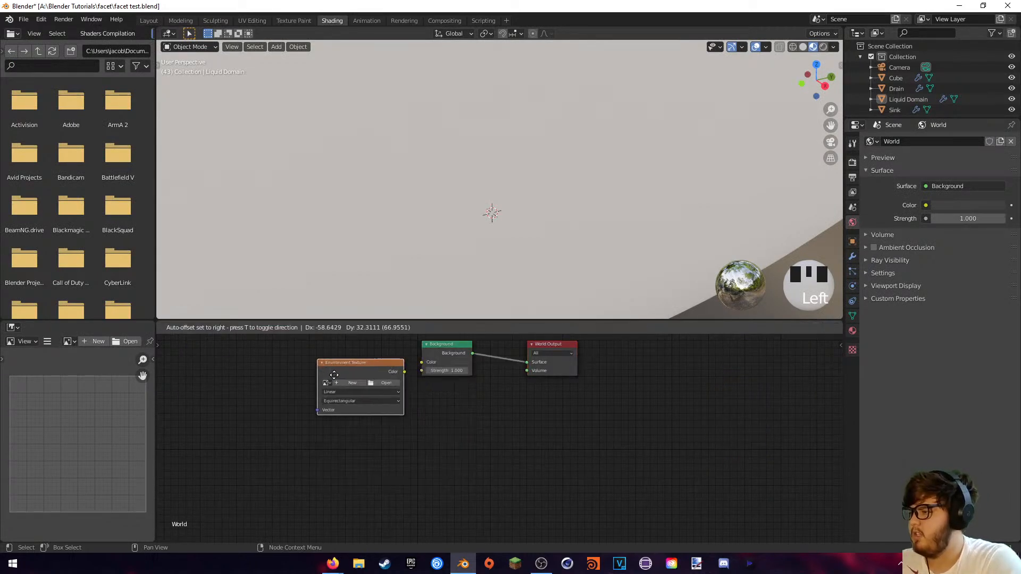
pyautogui.click(309, 371)
pyautogui.moveTo(384, 368); pyautogui.dragTo(421, 363)
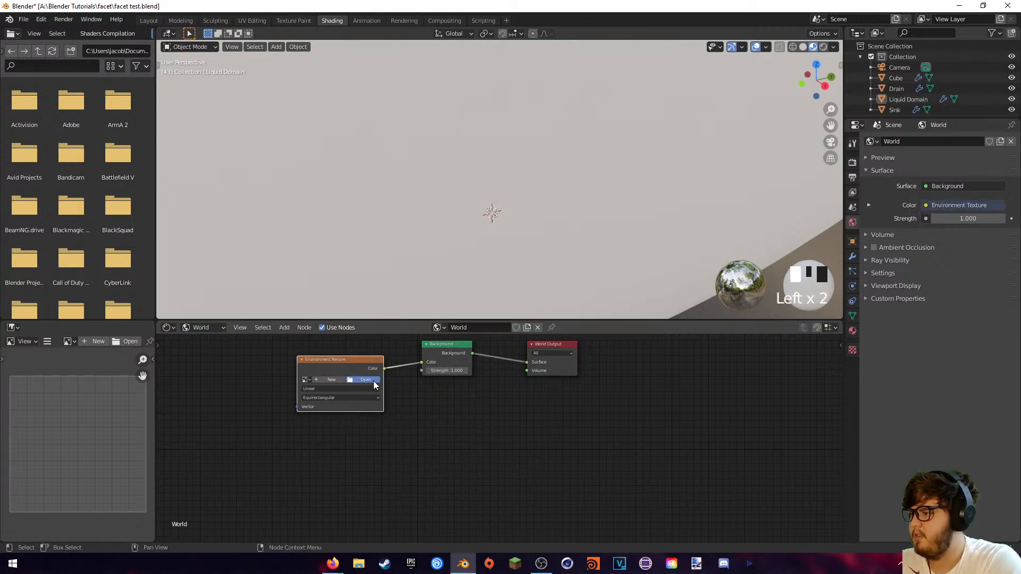
# - Load studio_small_02_4k.hdr from the Fake HDRI folder in Blender Tutorials into the Environment Texture node
pyautogui.click(374, 383)
pyautogui.click(290, 43)
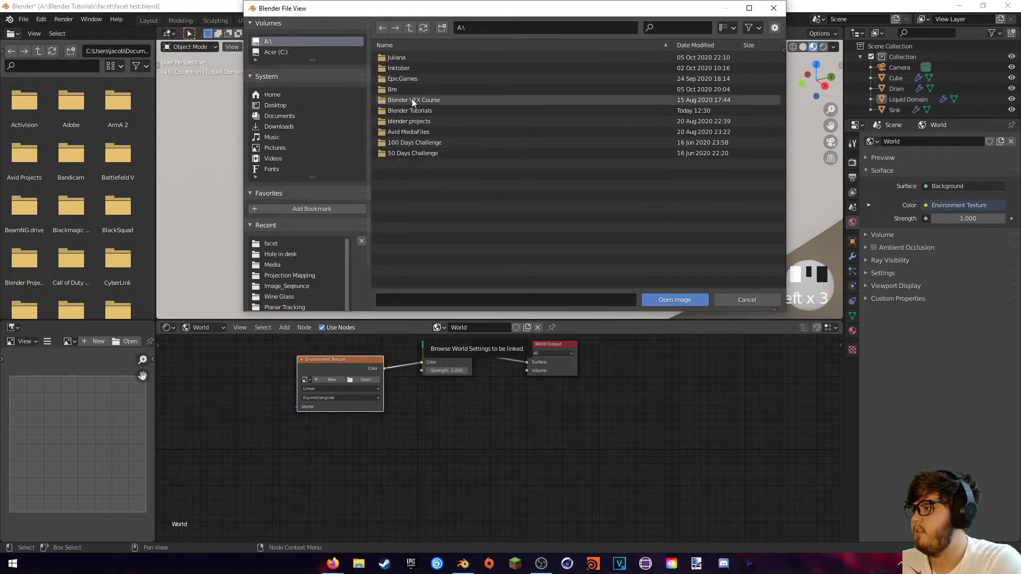
pyautogui.doubleClick(412, 110)
pyautogui.doubleClick(419, 184)
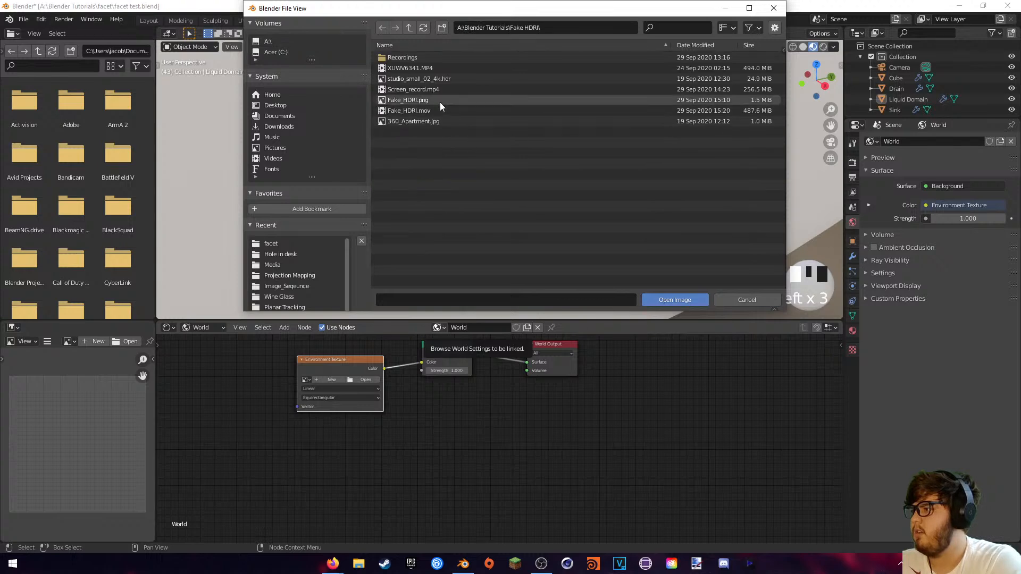
pyautogui.click(418, 78)
pyautogui.click(664, 298)
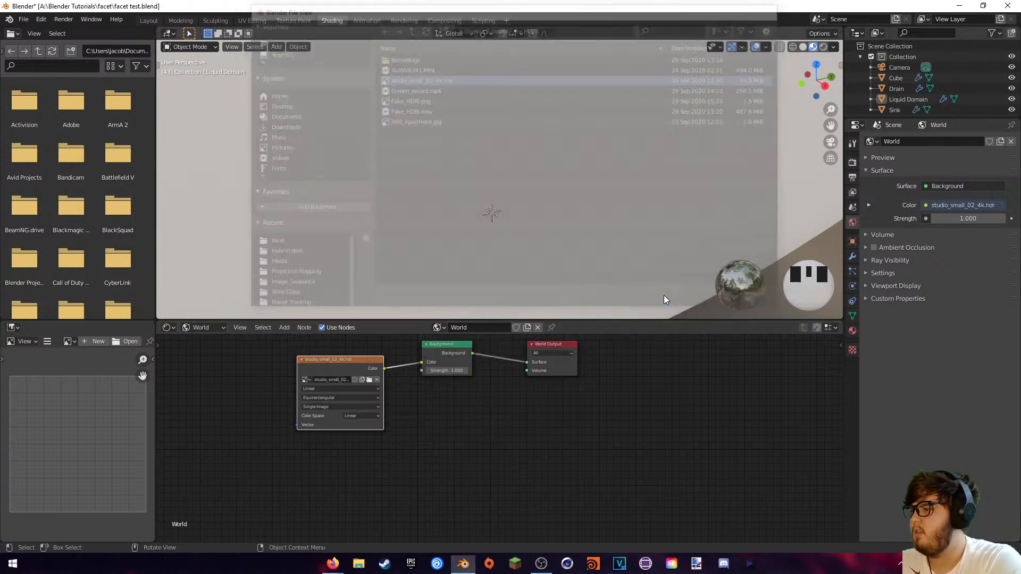
# - Show the scene through the camera in rendered shading with the HDRI lighting
pyautogui.scroll(-6, 512, 147)
pyautogui.press('z')
pyautogui.press('KP_0')
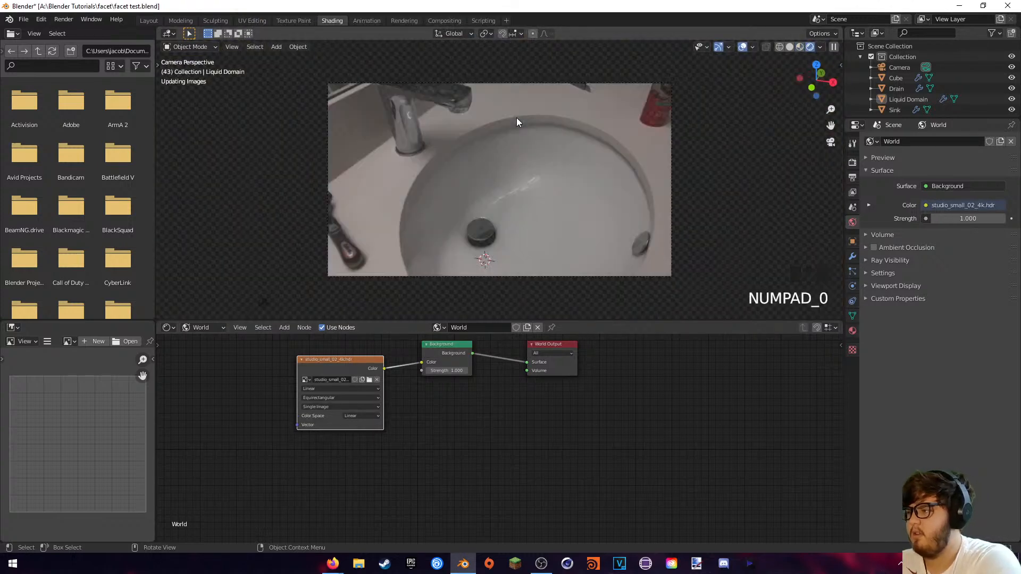
pyautogui.scroll(2, 550, 168)
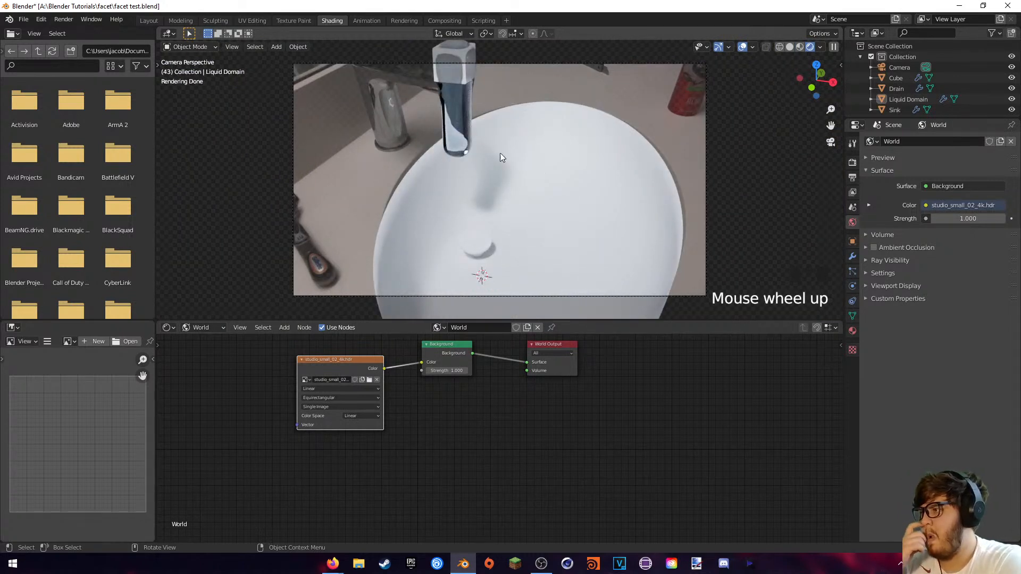
# - Display the liquid domain's material nodes, reposition the Volume Absorption node and check its colour
pyautogui.click(470, 140)
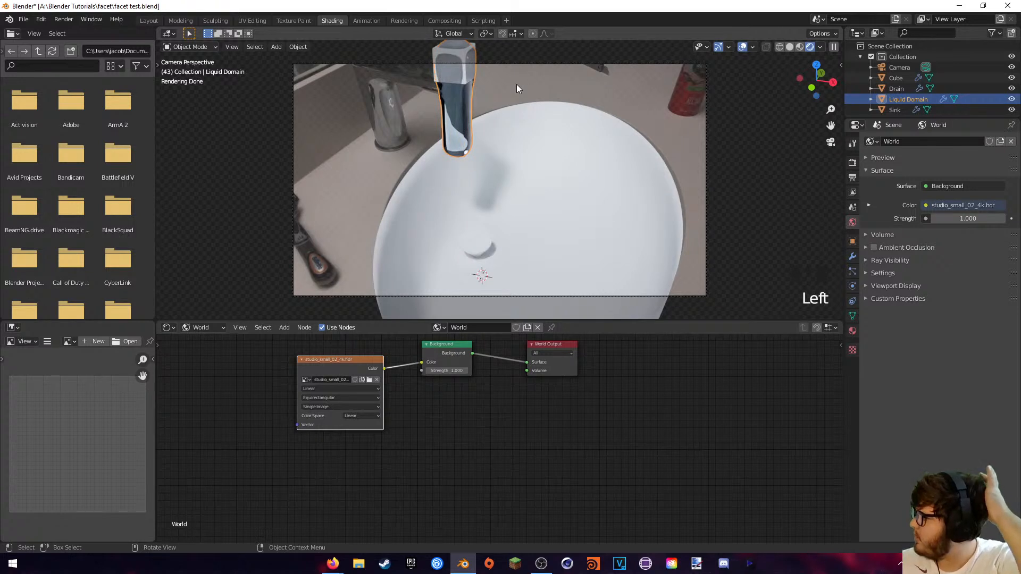
pyautogui.click(220, 327)
pyautogui.click(203, 340)
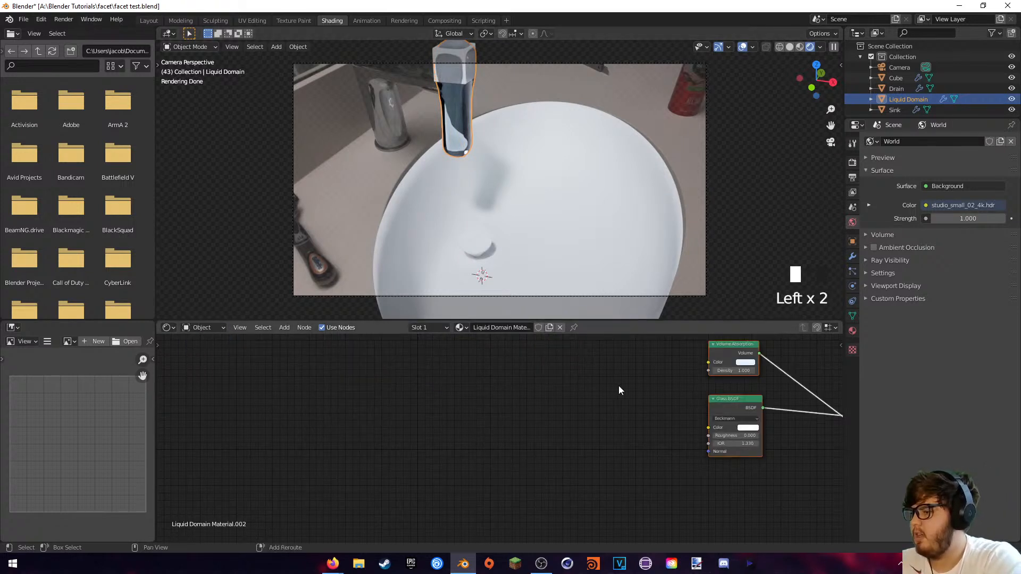
pyautogui.moveTo(613, 388); pyautogui.dragTo(280, 422, button='middle')
pyautogui.scroll(3, 488, 467)
pyautogui.moveTo(481, 413); pyautogui.dragTo(504, 416, button='middle')
pyautogui.moveTo(371, 346); pyautogui.dragTo(412, 350, button='middle')
pyautogui.moveTo(402, 358); pyautogui.dragTo(426, 368)
pyautogui.click(433, 388)
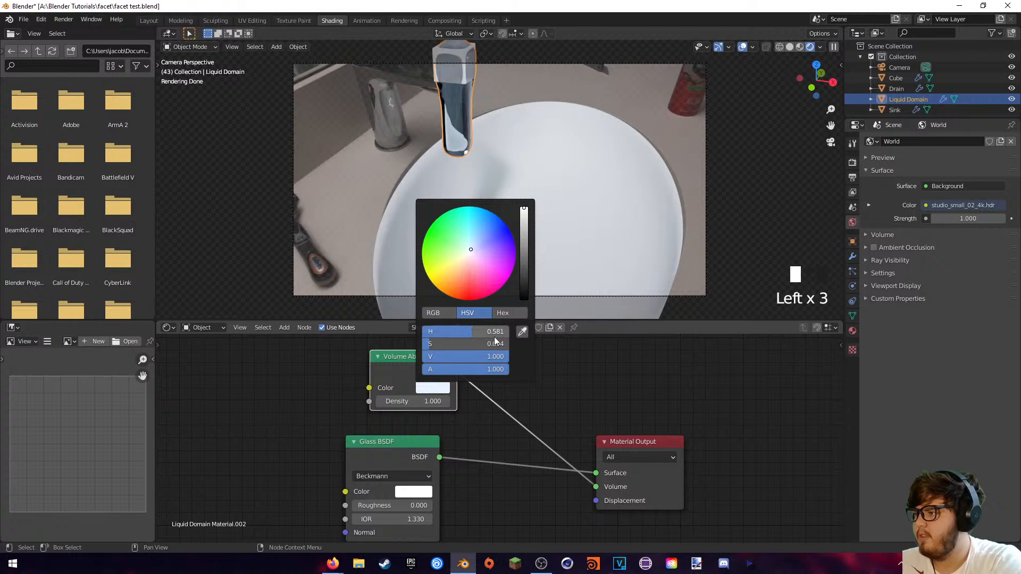
pyautogui.click(559, 383)
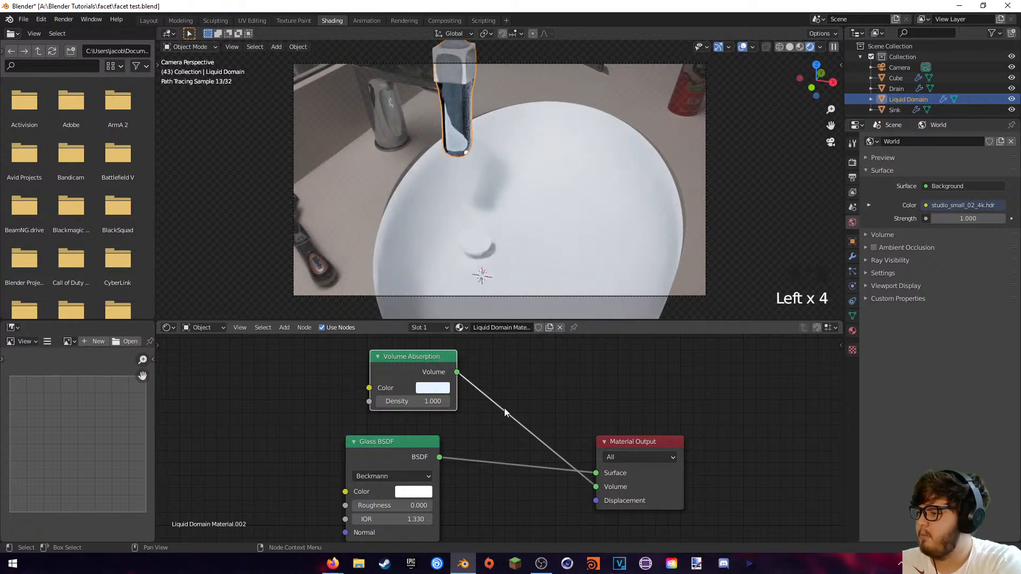
# - Set the IOR of the liquid material's Glass BSDF to 1.333
pyautogui.click(496, 460)
pyautogui.moveTo(478, 476); pyautogui.dragTo(491, 426, button='middle')
pyautogui.click(435, 411)
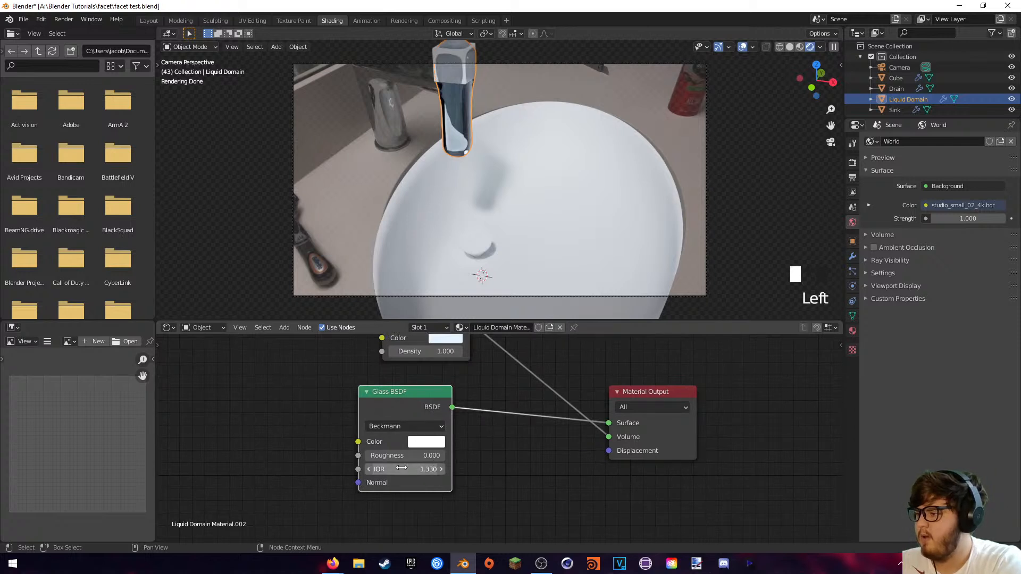
pyautogui.click(423, 470)
pyautogui.write('1.333')
pyautogui.press('Return')
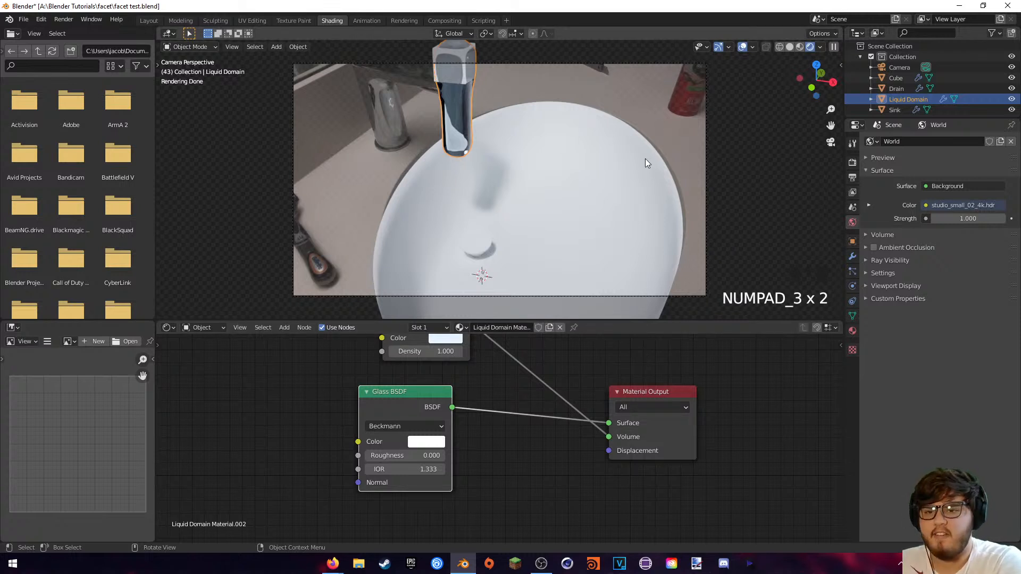
# - Move the Camera out of Collection into the Scene Collection
pyautogui.click(553, 171)
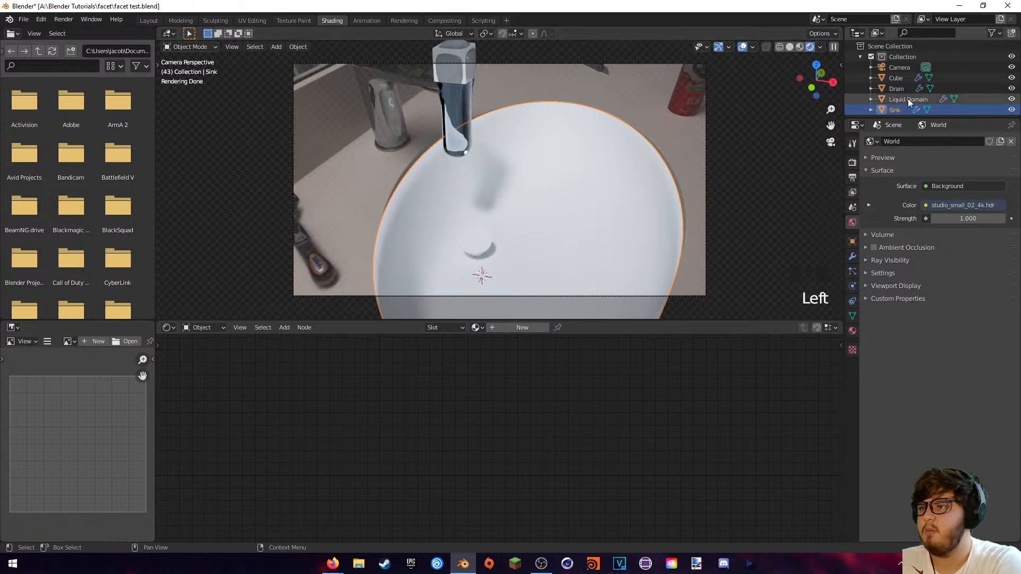
pyautogui.moveTo(899, 67)
pyautogui.mouseDown()
pyautogui.moveTo(910, 46)
pyautogui.moveTo(887, 56)
pyautogui.mouseUp()
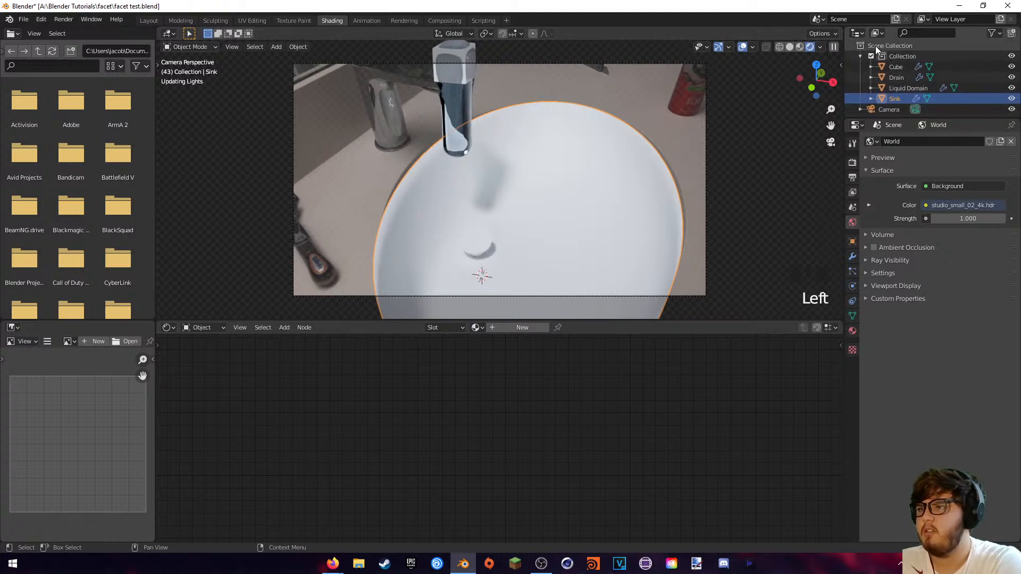
pyautogui.click(896, 89)
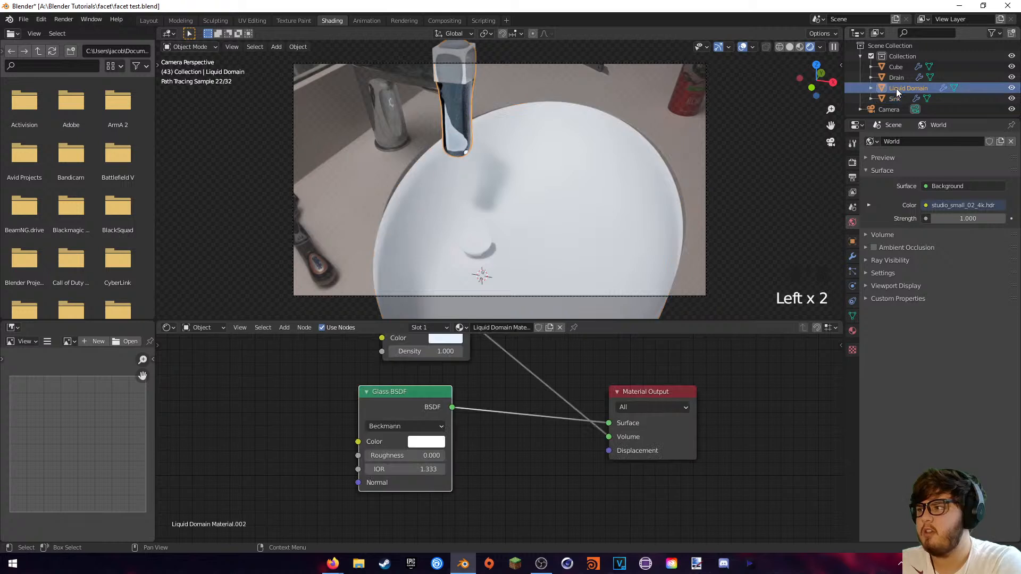
# - Hide the Cube in the viewport and show the render visibility toggles in the outliner
pyautogui.click(902, 76)
pyautogui.click(920, 68)
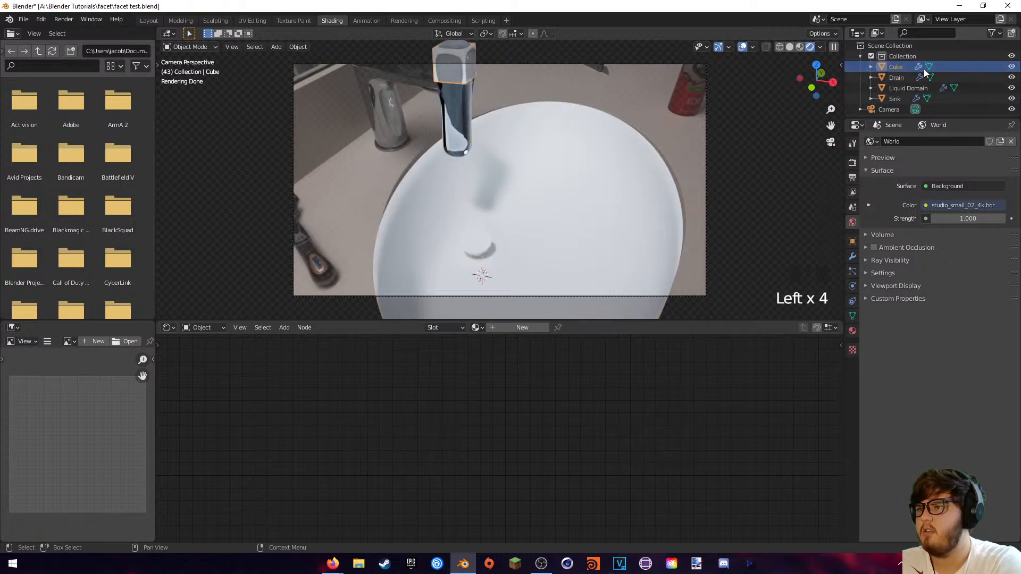
pyautogui.click(952, 68)
pyautogui.click(992, 33)
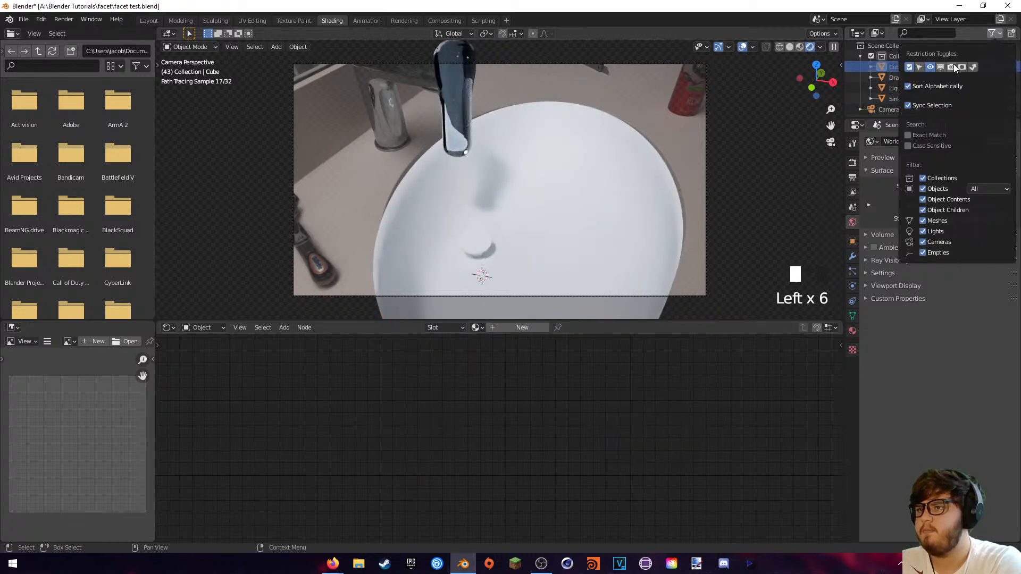
pyautogui.click(799, 114)
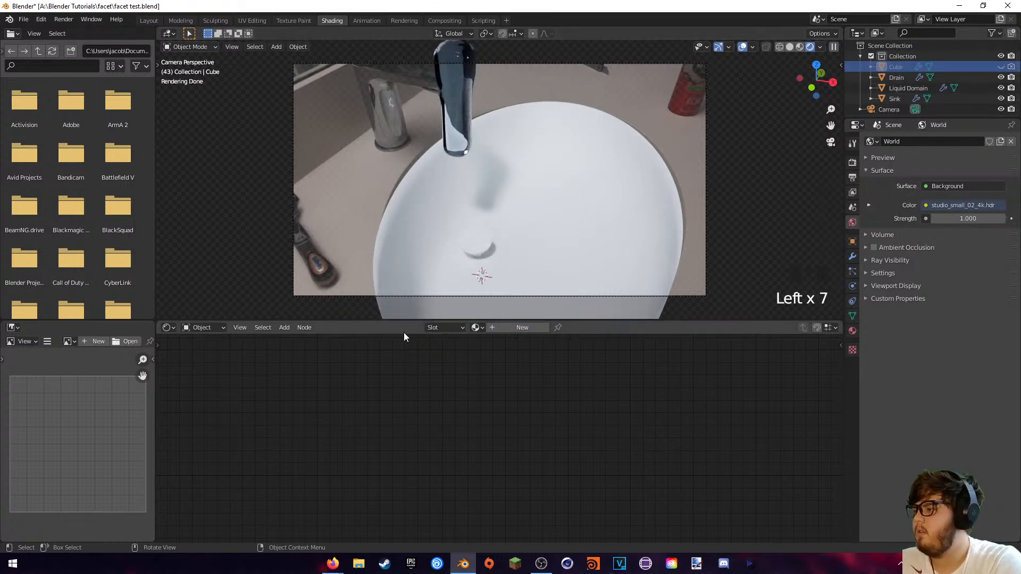
# - Hide the sink in the viewport to expose the drain over the footage
pyautogui.click(445, 192)
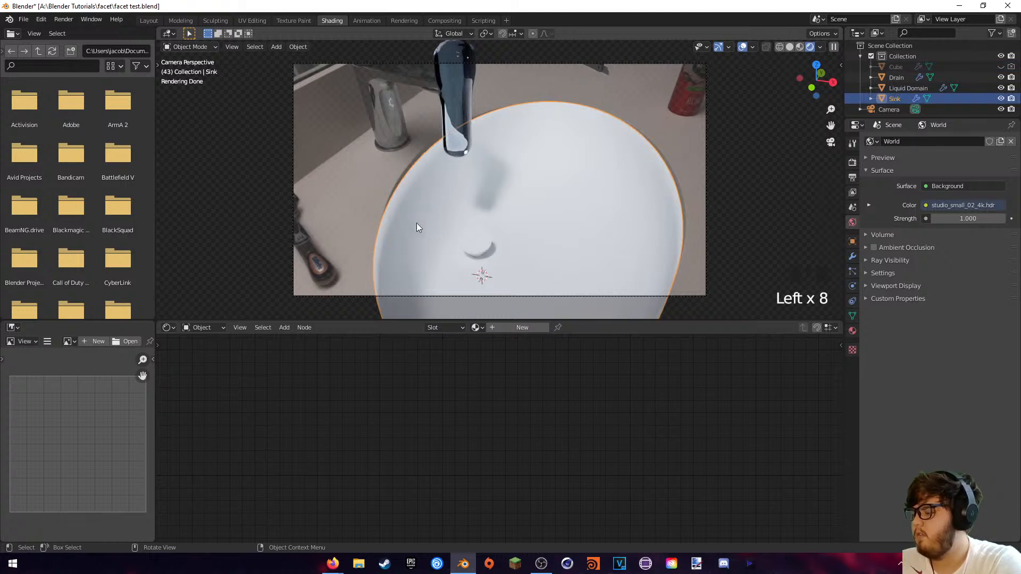
pyautogui.press('h')
pyautogui.scroll(5, 504, 229)
pyautogui.keyDown('shift'); pyautogui.moveTo(494, 257); pyautogui.dragTo(520, 199, button='middle'); pyautogui.keyUp('shift')
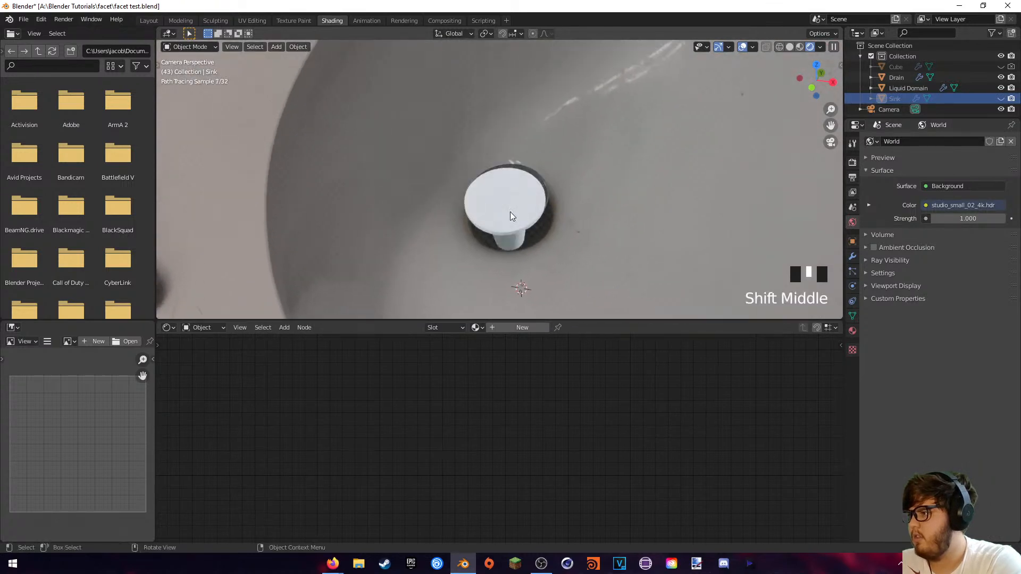
# - Compare the drain mesh with the footage in wireframe, and give it a new material named Drain
pyautogui.click(519, 200)
pyautogui.press('z')
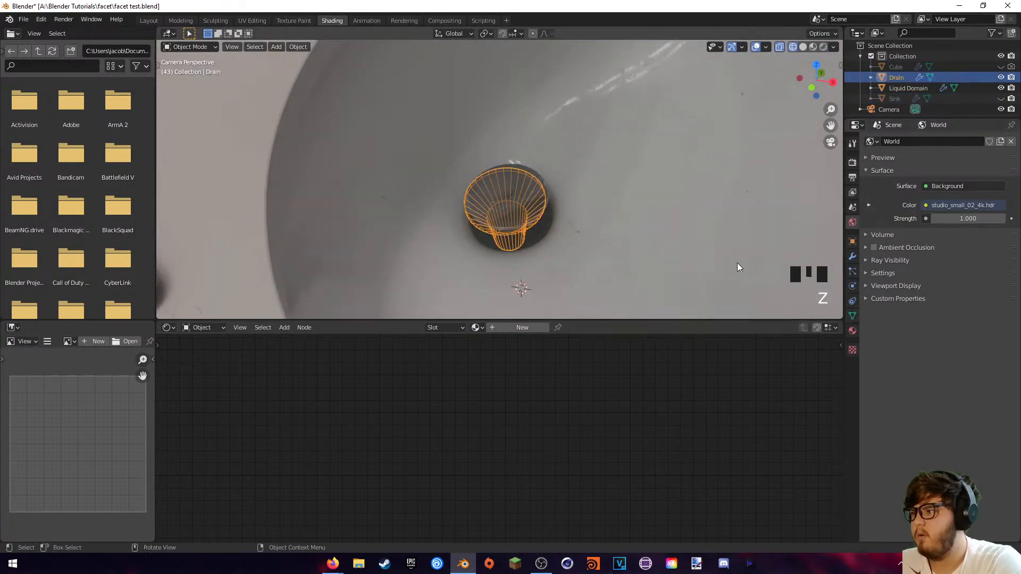
pyautogui.click(852, 331)
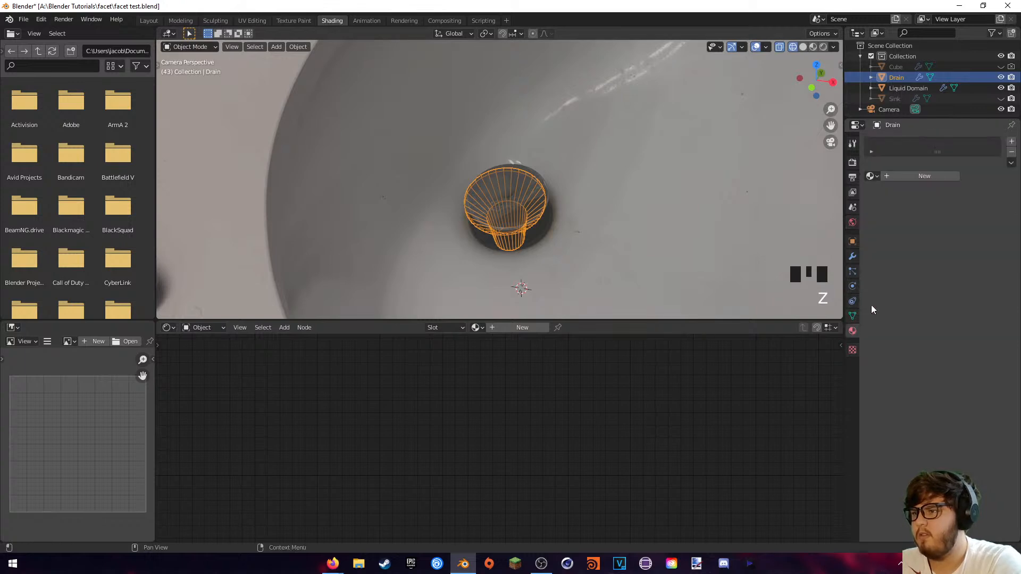
pyautogui.press('z')
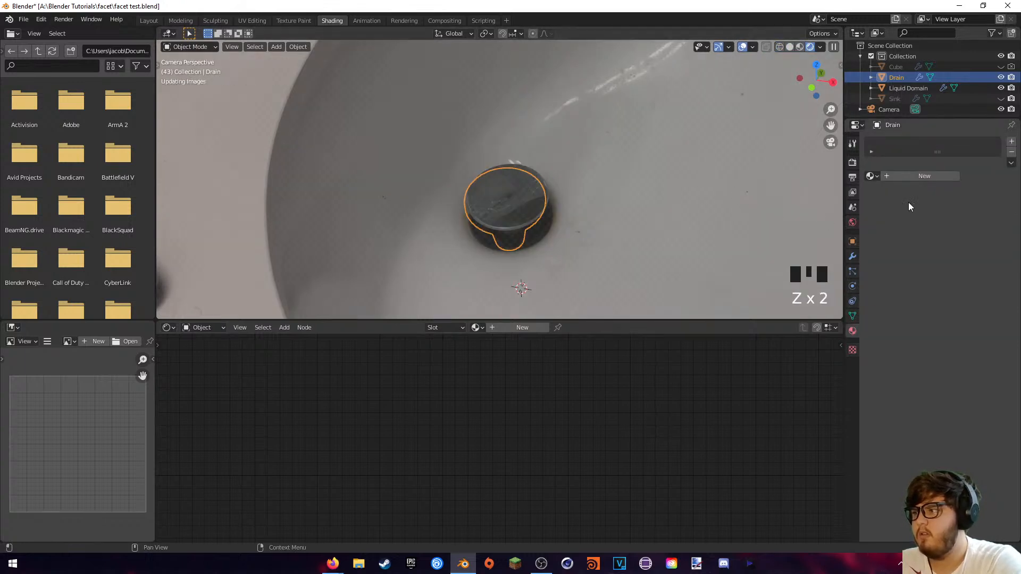
pyautogui.click(924, 176)
pyautogui.click(911, 177)
pyautogui.write('Drain')
pyautogui.press('Return')
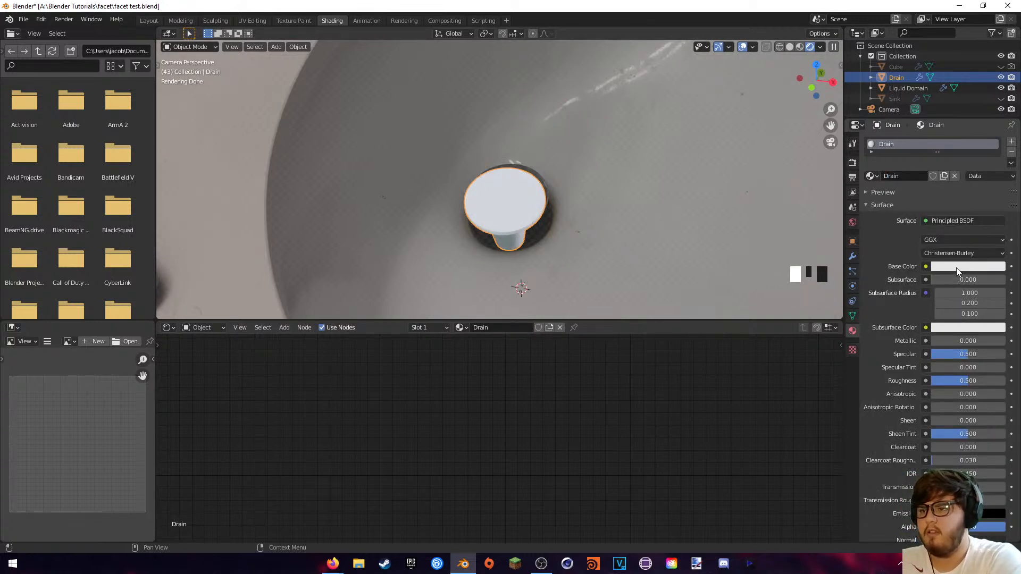
# - Set the Drain material to metallic 1.000, a dark grey base colour of value 0.253, specular 0.514 and roughness 0.344
pyautogui.moveTo(947, 341); pyautogui.dragTo(1005, 341)
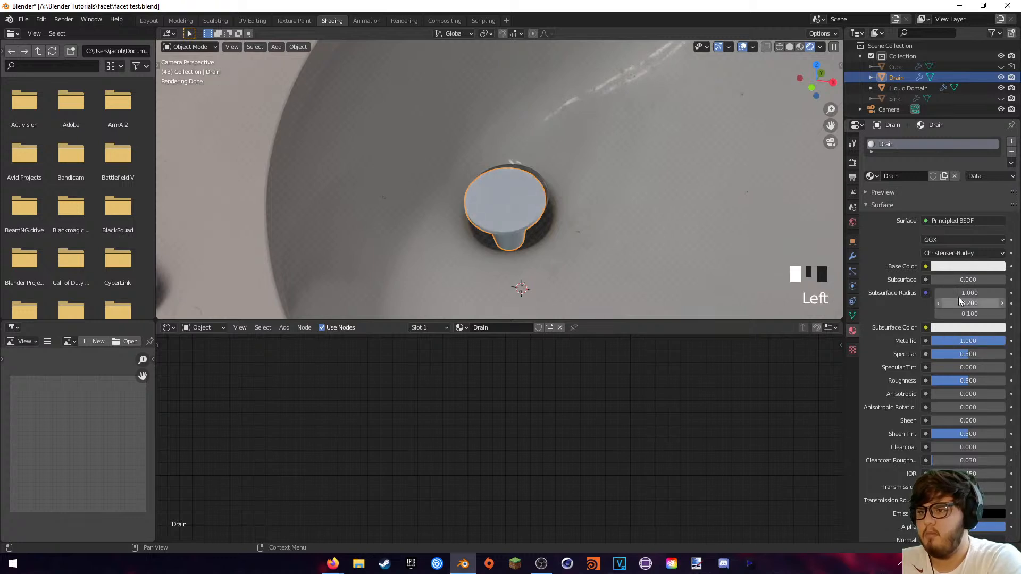
pyautogui.click(957, 266)
pyautogui.click(997, 172)
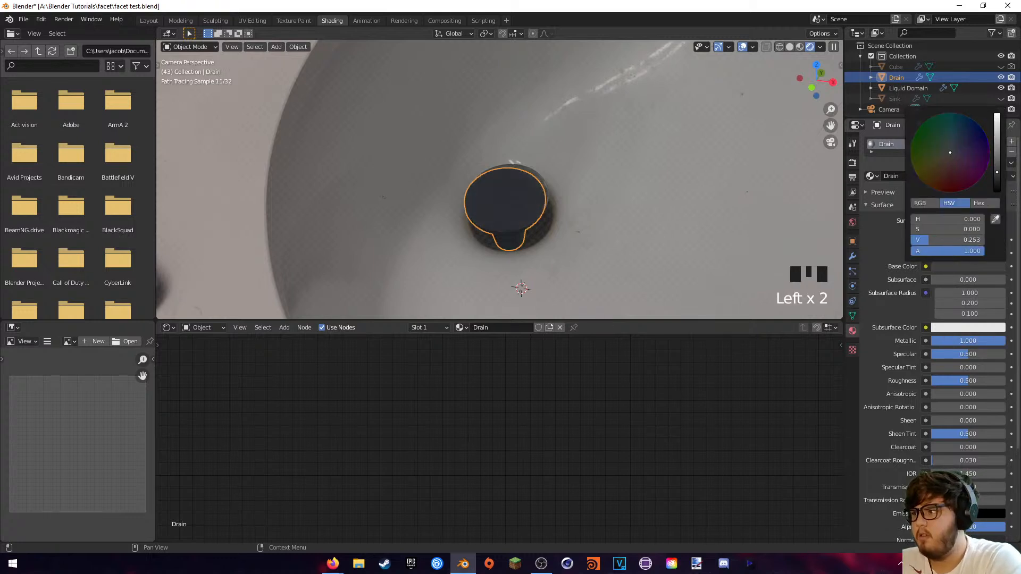
pyautogui.moveTo(957, 354); pyautogui.dragTo(957, 381)
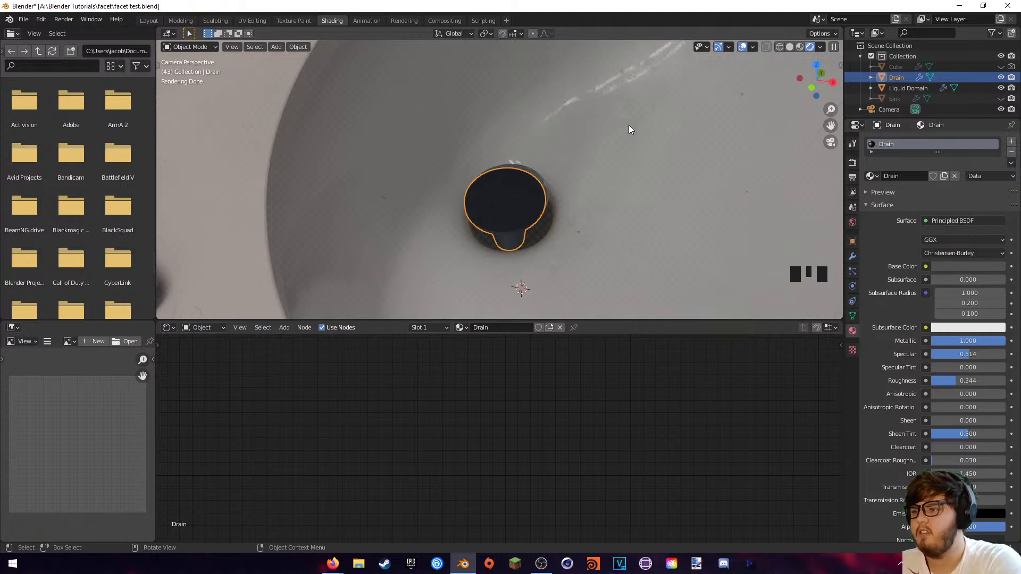
pyautogui.scroll(-3, 571, 215)
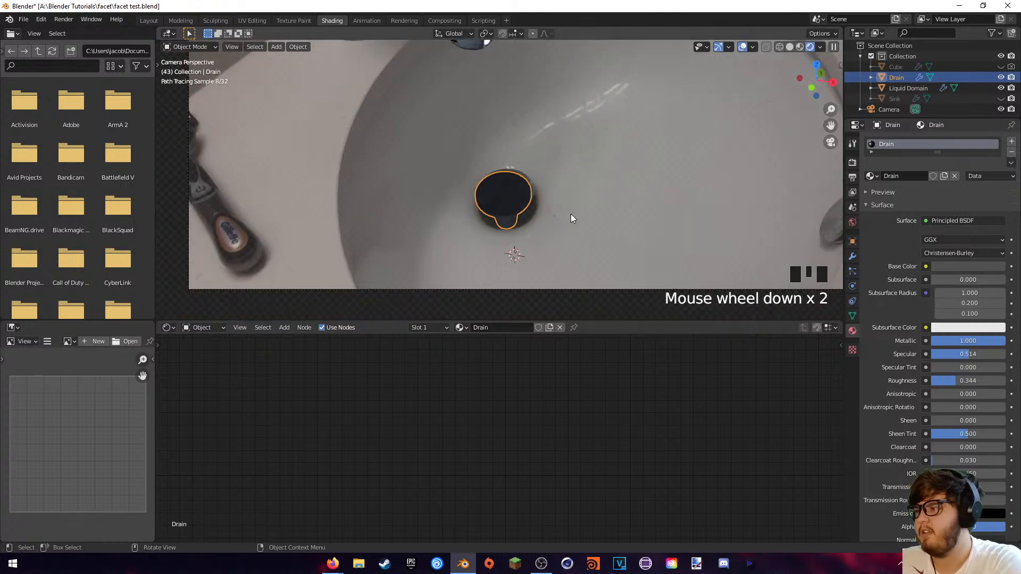
pyautogui.keyDown('shift'); pyautogui.moveTo(690, 160); pyautogui.dragTo(668, 190, button='middle'); pyautogui.keyUp('shift')
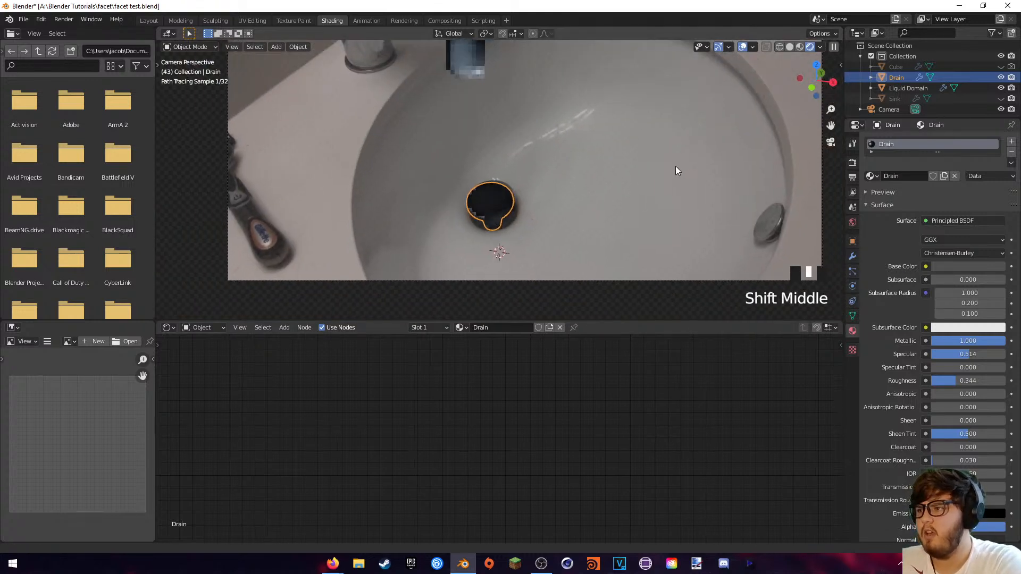
# - Compare the drain material with the footage up close, unhide all hidden objects and select the sink
pyautogui.scroll(3, 635, 200)
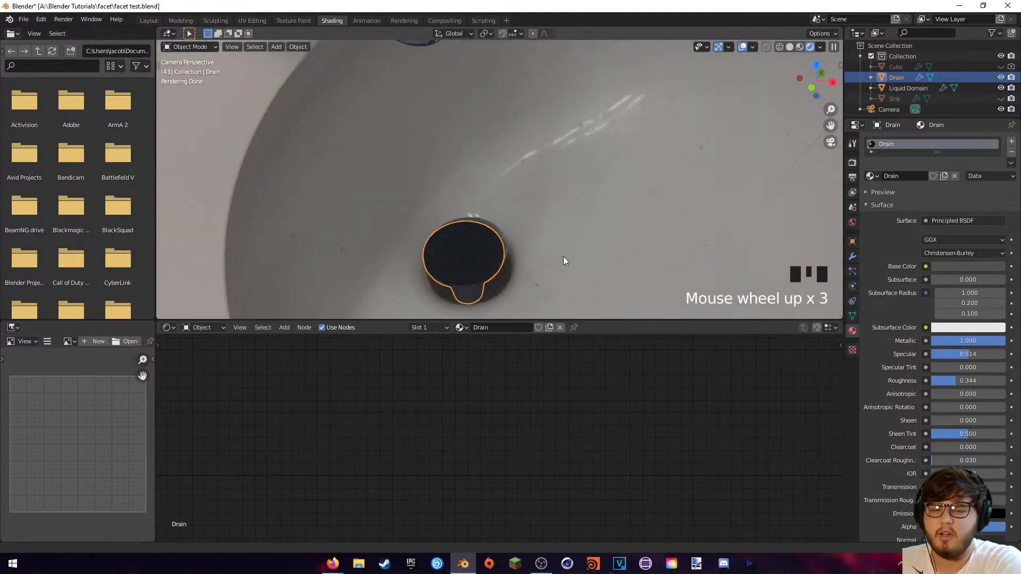
pyautogui.keyDown('shift'); pyautogui.moveTo(566, 262); pyautogui.dragTo(599, 226, button='middle'); pyautogui.keyUp('shift')
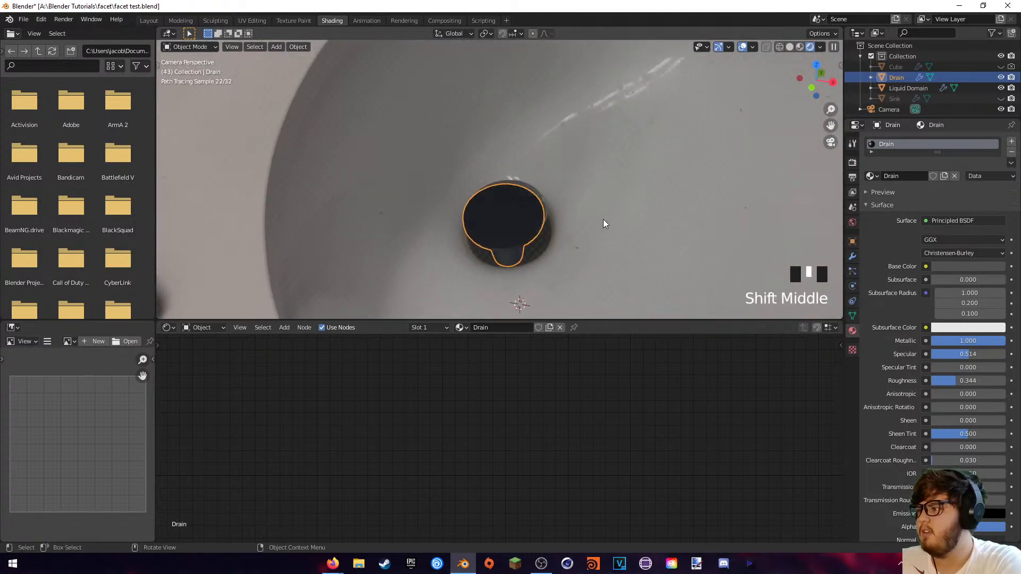
pyautogui.scroll(1, 603, 219)
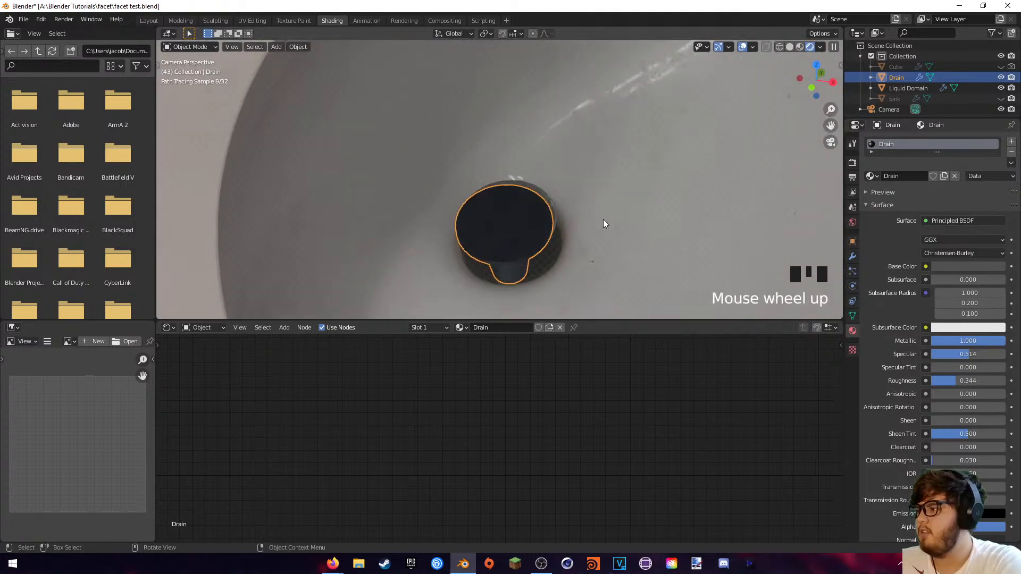
pyautogui.keyDown('shift'); pyautogui.moveTo(651, 203); pyautogui.dragTo(628, 219, button='middle'); pyautogui.keyUp('shift')
pyautogui.scroll(-2, 628, 219)
pyautogui.scroll(-2, 633, 218)
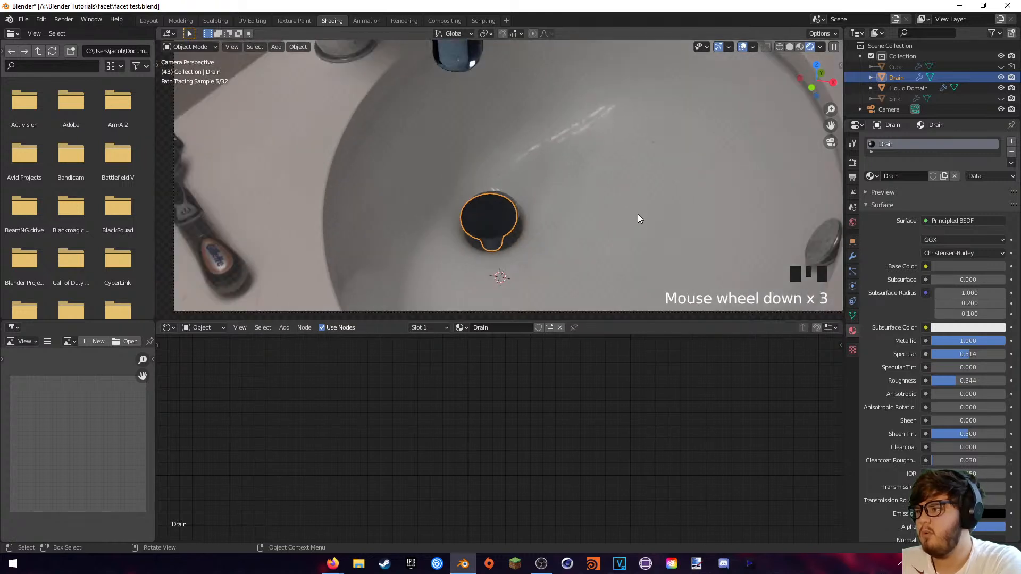
pyautogui.hotkey('alt', 'h')
pyautogui.click(640, 195)
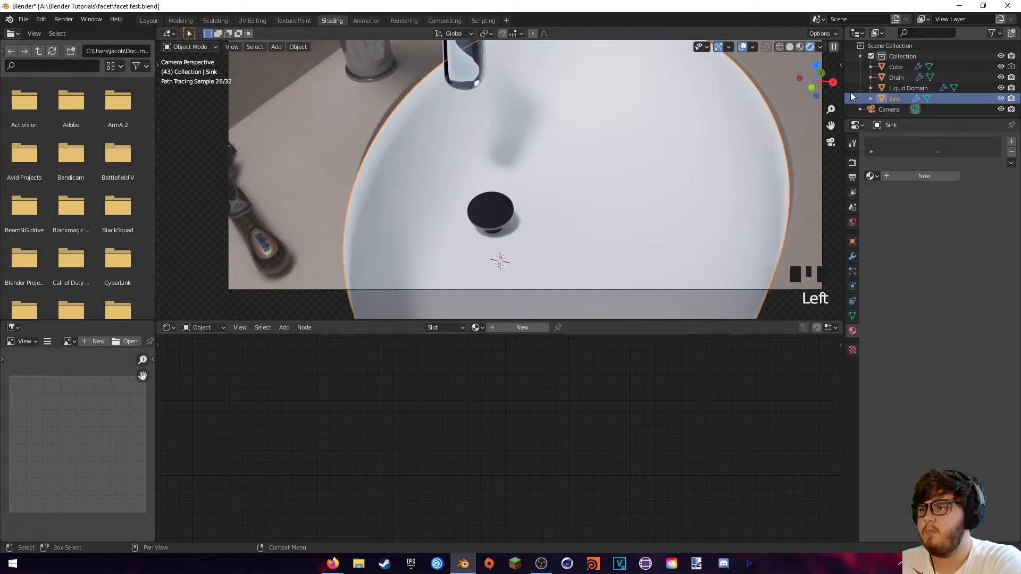
# - Create a new collection directly under the Scene Collection and name it reflections
pyautogui.rightClick(861, 66)
pyautogui.rightClick(971, 36)
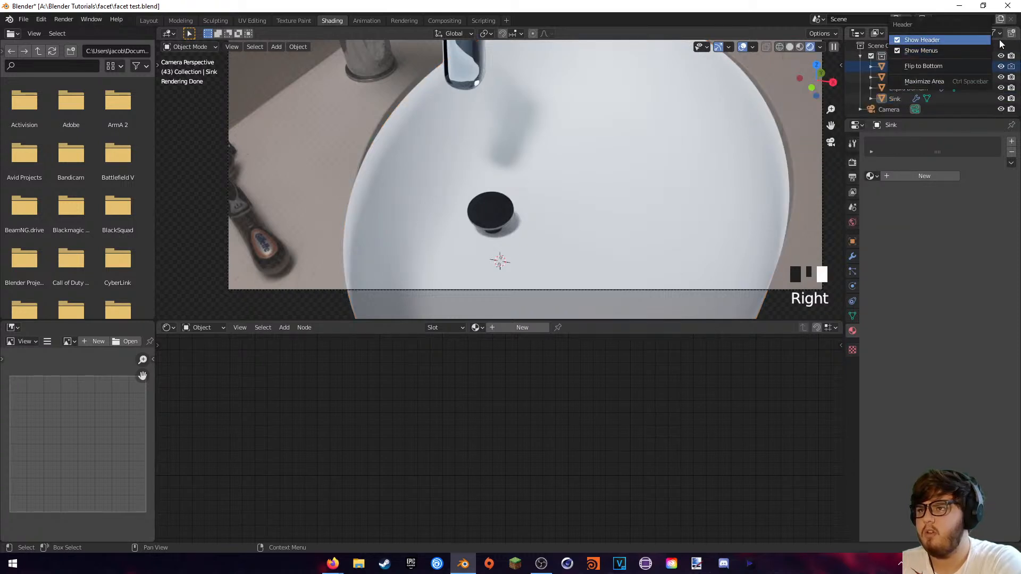
pyautogui.rightClick(927, 57)
pyautogui.click(927, 58)
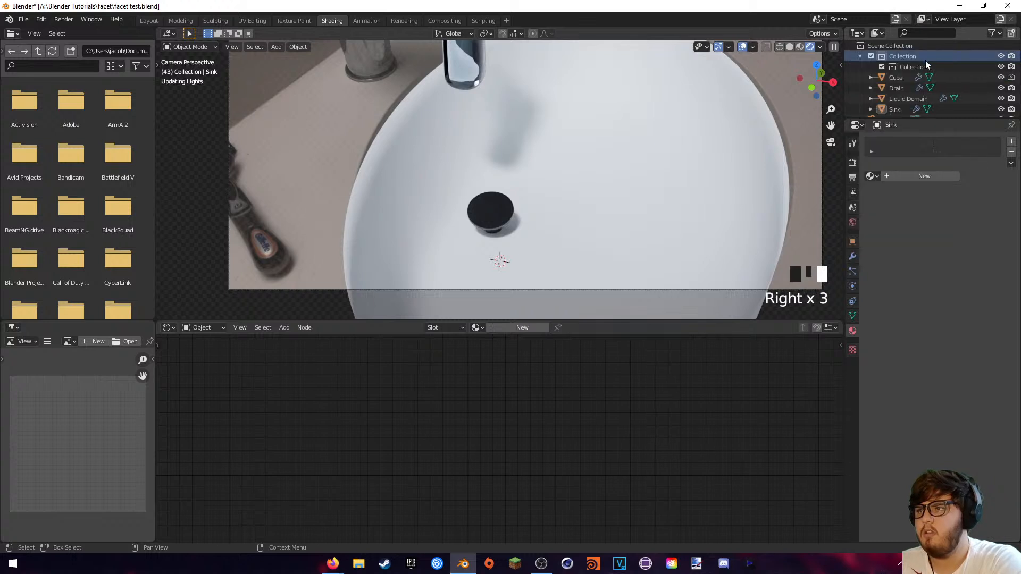
pyautogui.moveTo(907, 65); pyautogui.dragTo(893, 46)
pyautogui.doubleClick(895, 109)
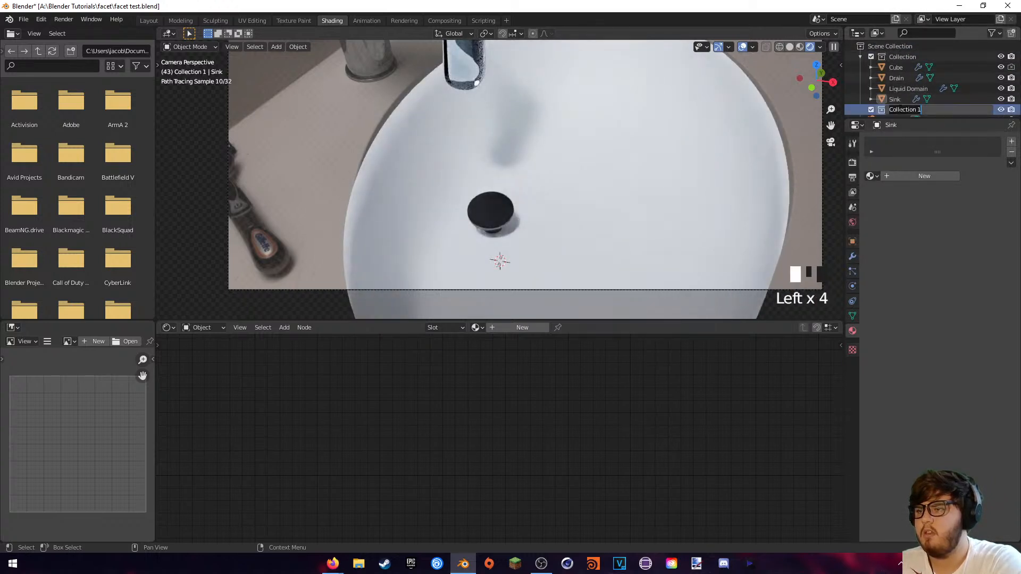
pyautogui.write('reflections')
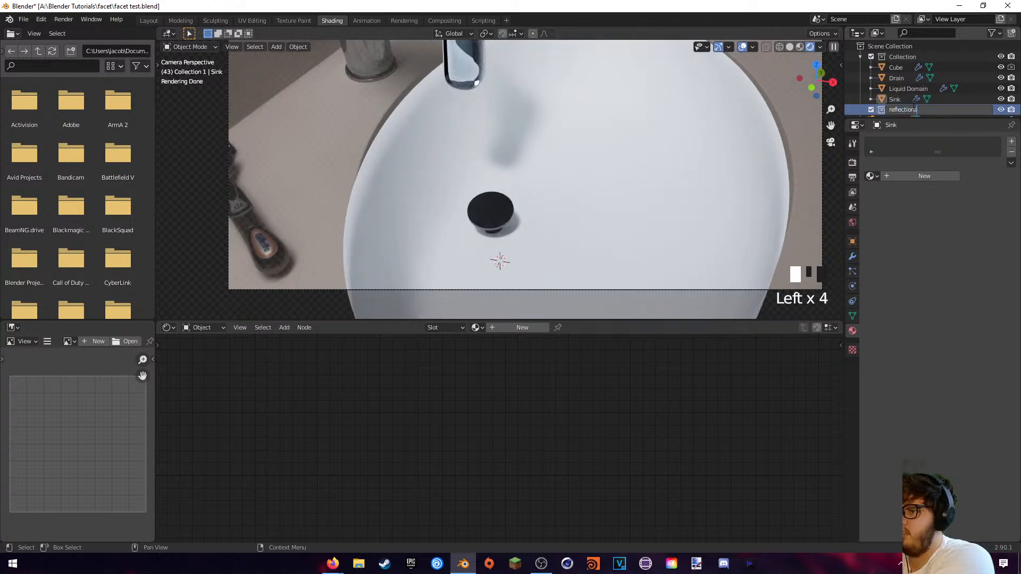
pyautogui.press('Return')
# - Move the Sink and Drain objects into the reflections collection
pyautogui.moveTo(899, 100); pyautogui.dragTo(902, 112)
pyautogui.moveTo(897, 73); pyautogui.dragTo(902, 94)
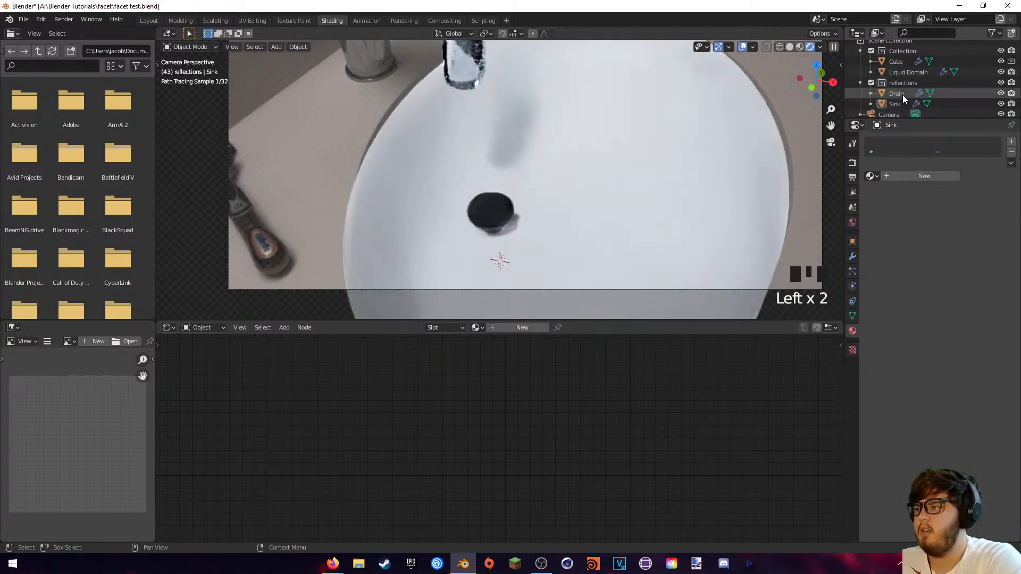
pyautogui.rightClick(894, 83)
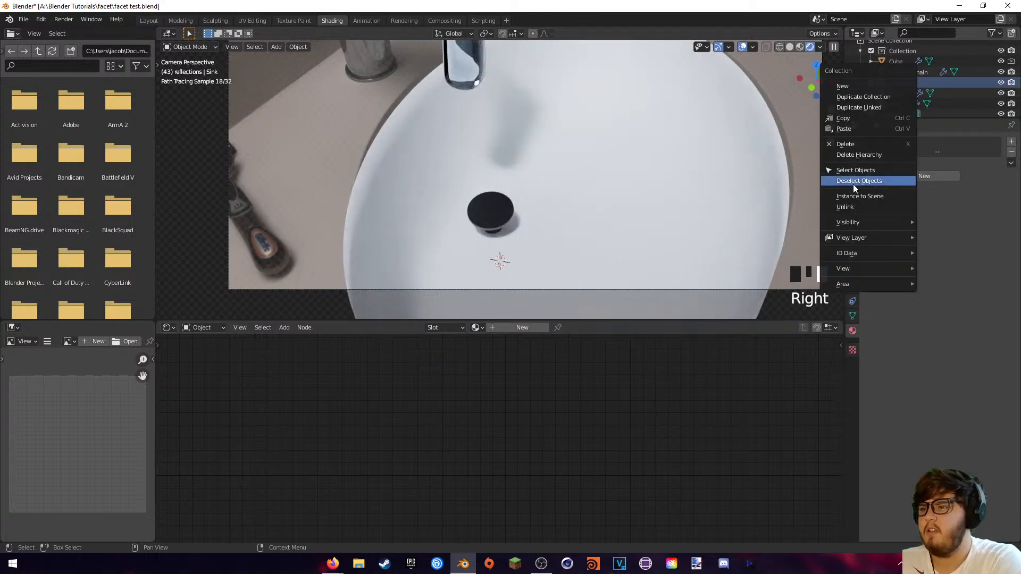
# - Give the sink a new material with specular 1.000 and roughness 0.025
pyautogui.click(742, 152)
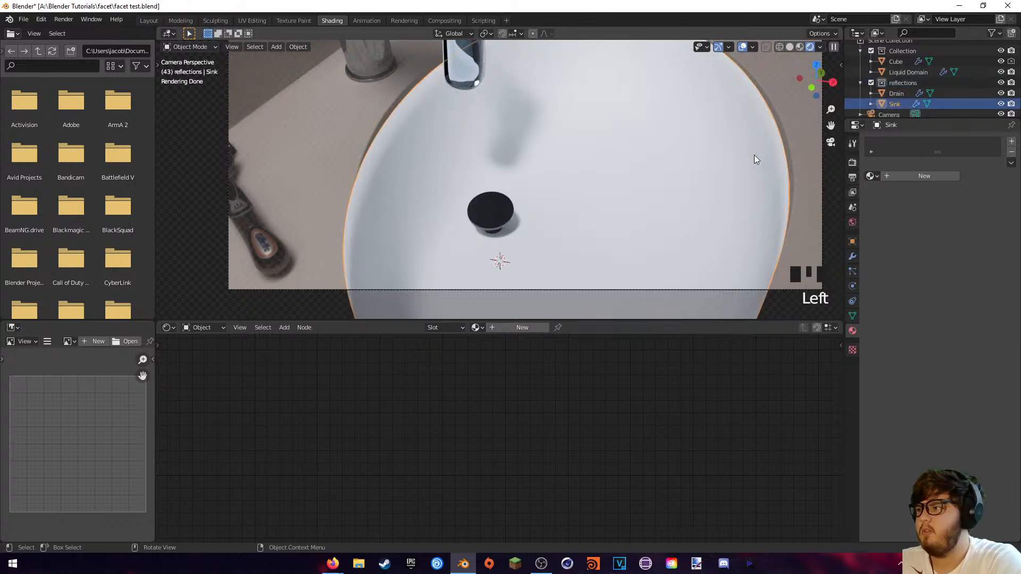
pyautogui.click(905, 181)
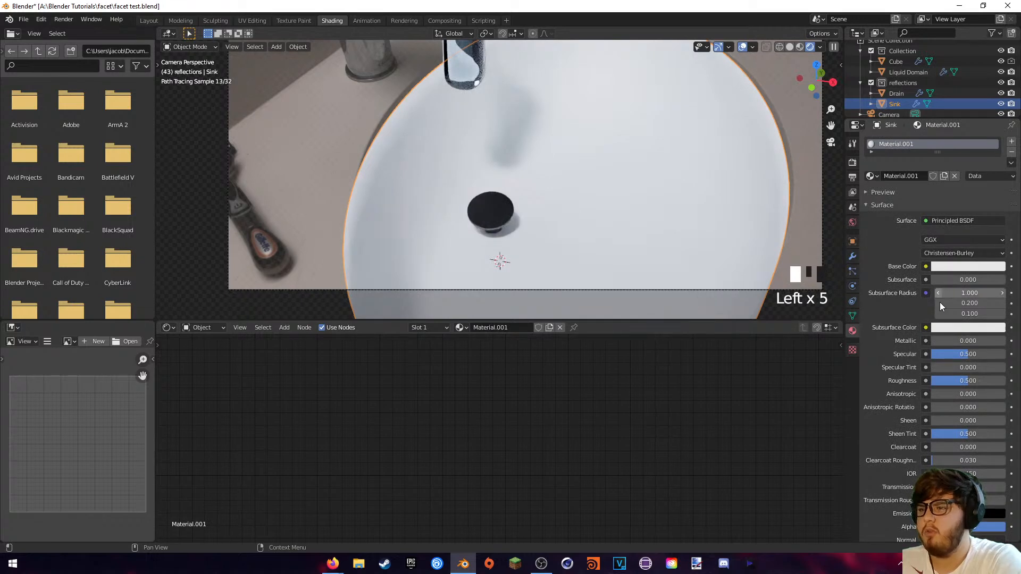
pyautogui.moveTo(949, 343); pyautogui.dragTo(995, 343)
pyautogui.moveTo(967, 381); pyautogui.dragTo(958, 381)
pyautogui.moveTo(977, 343); pyautogui.dragTo(1006, 356)
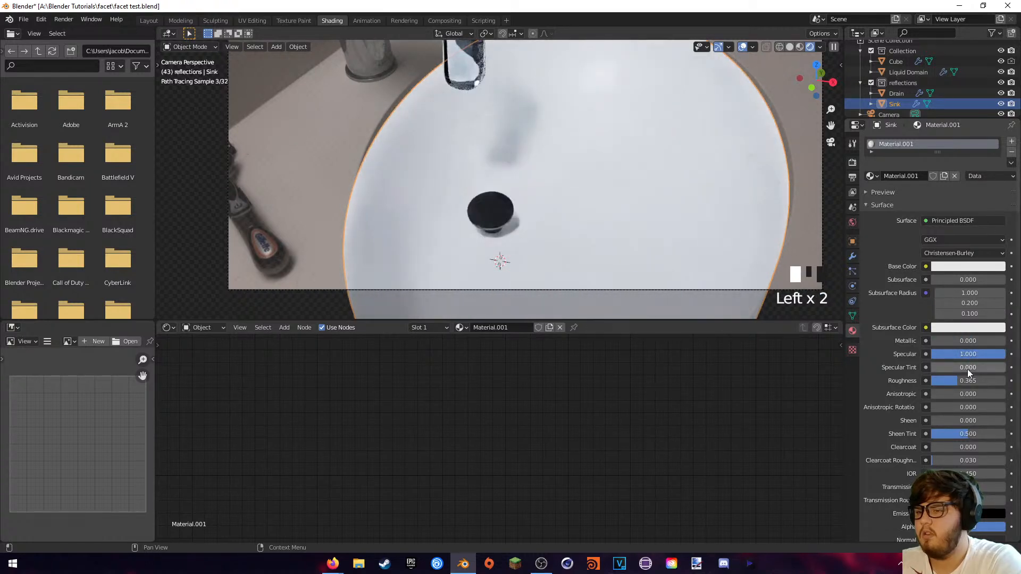
pyautogui.moveTo(960, 381); pyautogui.dragTo(931, 381)
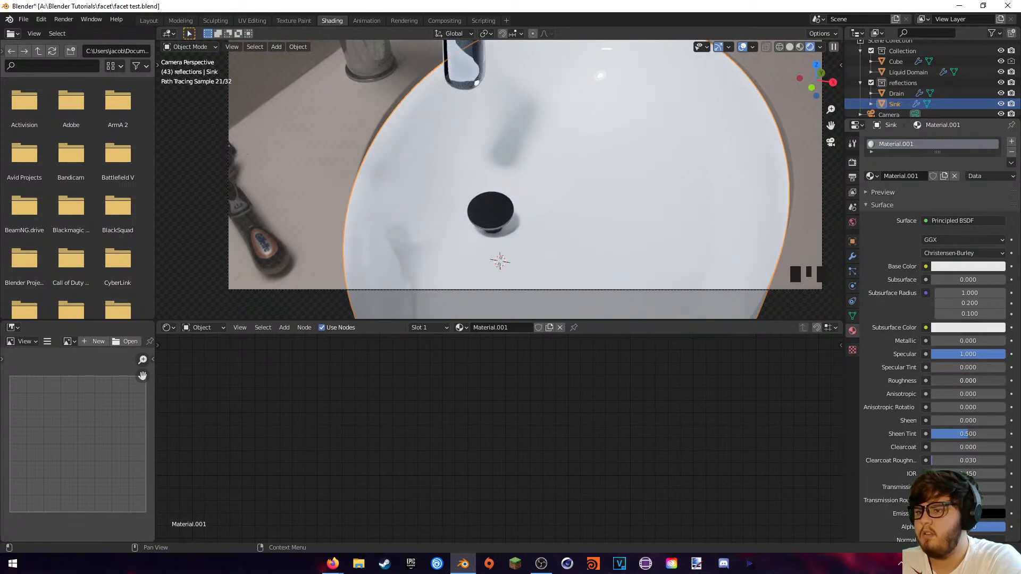
pyautogui.moveTo(932, 381); pyautogui.dragTo(933, 381)
# - Add a cube to the reflections collection and move it over the basin beside the drain
pyautogui.hotkey('shift', 'a')
pyautogui.moveTo(582, 129)
pyautogui.click(623, 141)
pyautogui.press('g')
pyautogui.click(596, 94)
pyautogui.press('g')
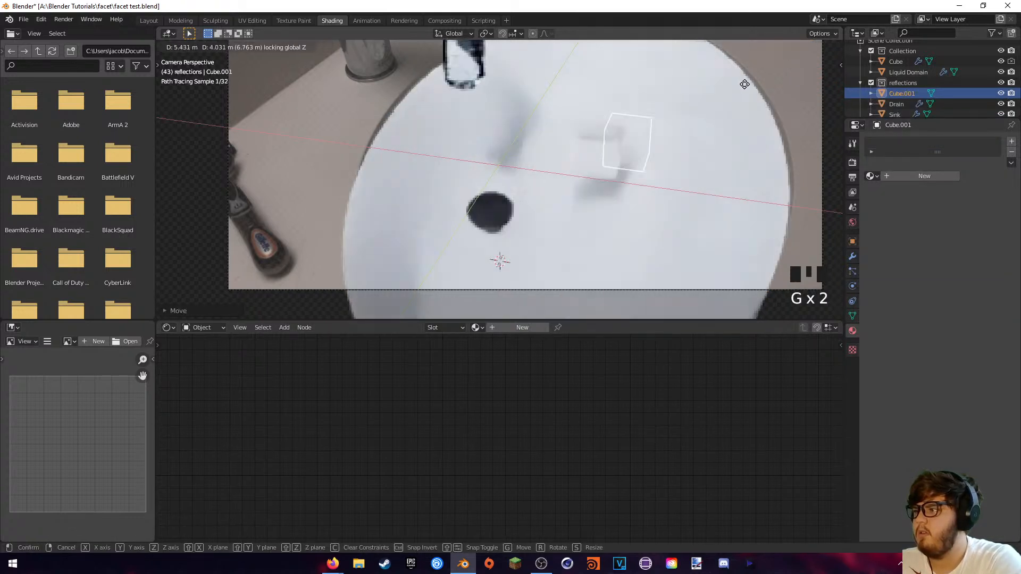
pyautogui.click(744, 84)
# - Inspect the test cube's shadow on the sink, switch to solid shading, delete the cube and return to the camera view
pyautogui.moveTo(744, 84); pyautogui.dragTo(650, 113, button='middle')
pyautogui.press('z')
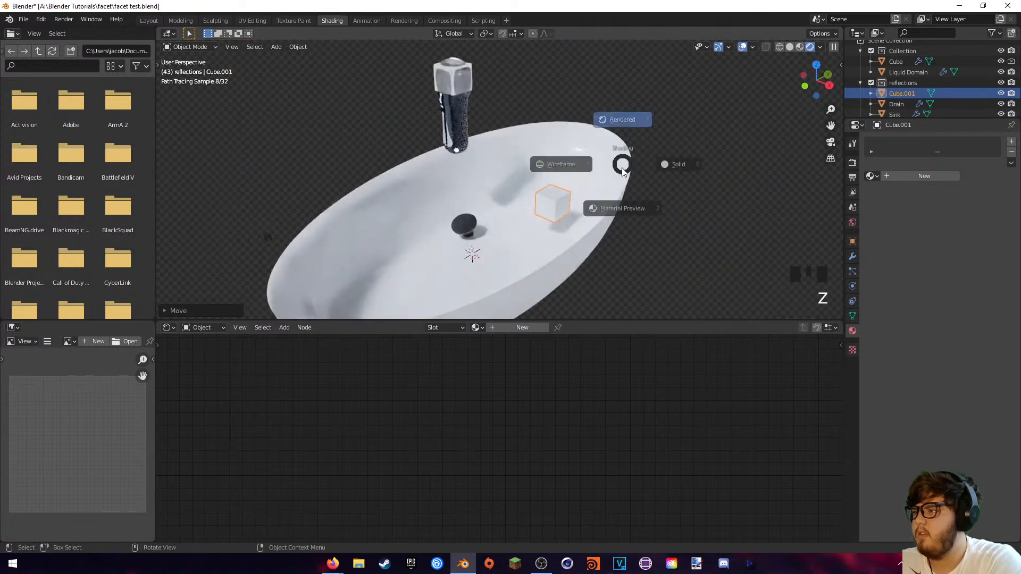
pyautogui.scroll(7, 673, 168)
pyautogui.keyDown('shift'); pyautogui.moveTo(707, 201); pyautogui.dragTo(493, 79, button='middle'); pyautogui.keyUp('shift')
pyautogui.press('z')
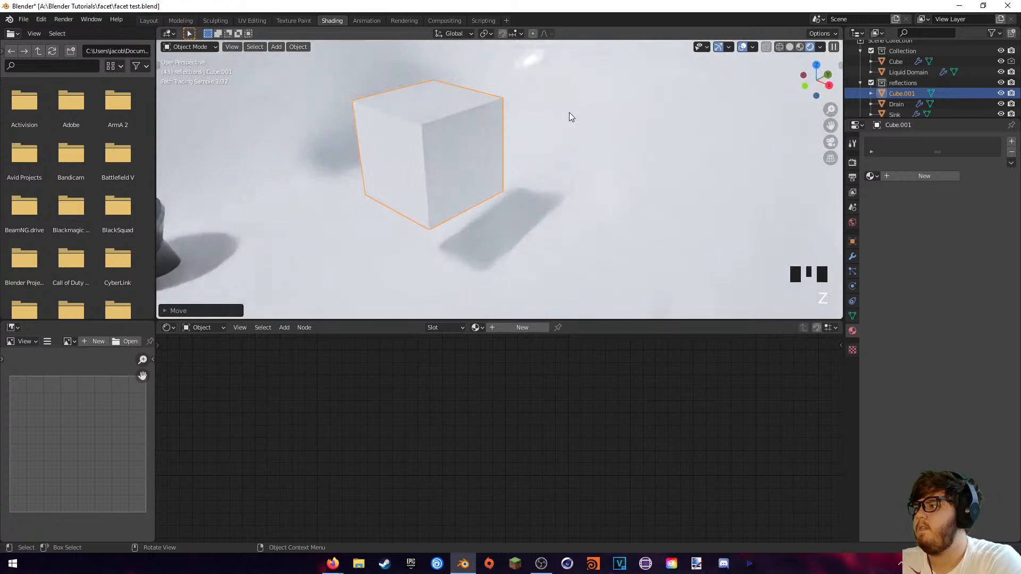
pyautogui.keyDown('shift'); pyautogui.moveTo(569, 116); pyautogui.dragTo(561, 152, button='middle'); pyautogui.keyUp('shift')
pyautogui.press('z')
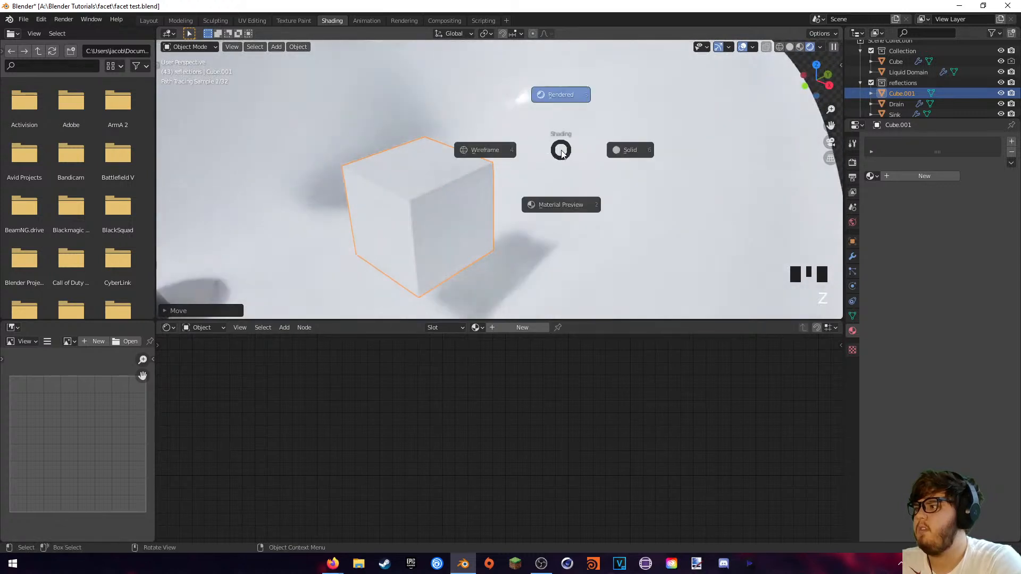
pyautogui.click(638, 165)
pyautogui.press('Delete')
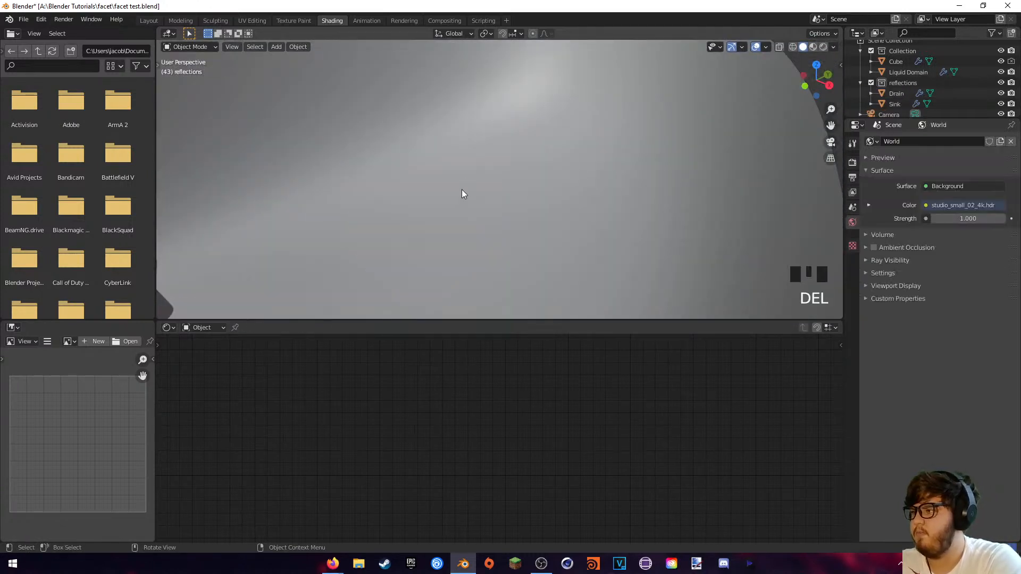
pyautogui.moveTo(460, 197); pyautogui.dragTo(492, 198, button='middle')
pyautogui.scroll(-10, 492, 198)
pyautogui.press('KP_0')
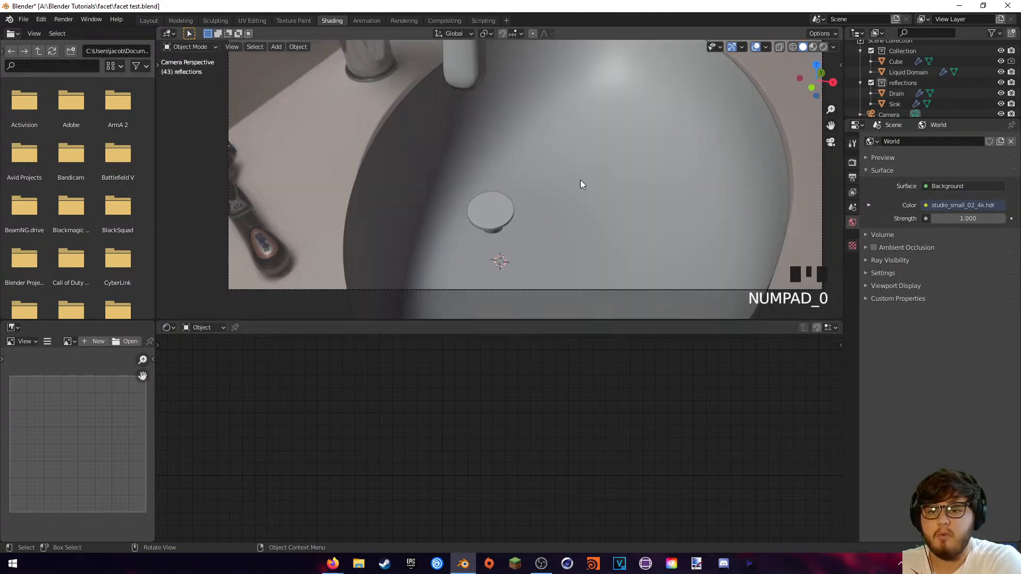
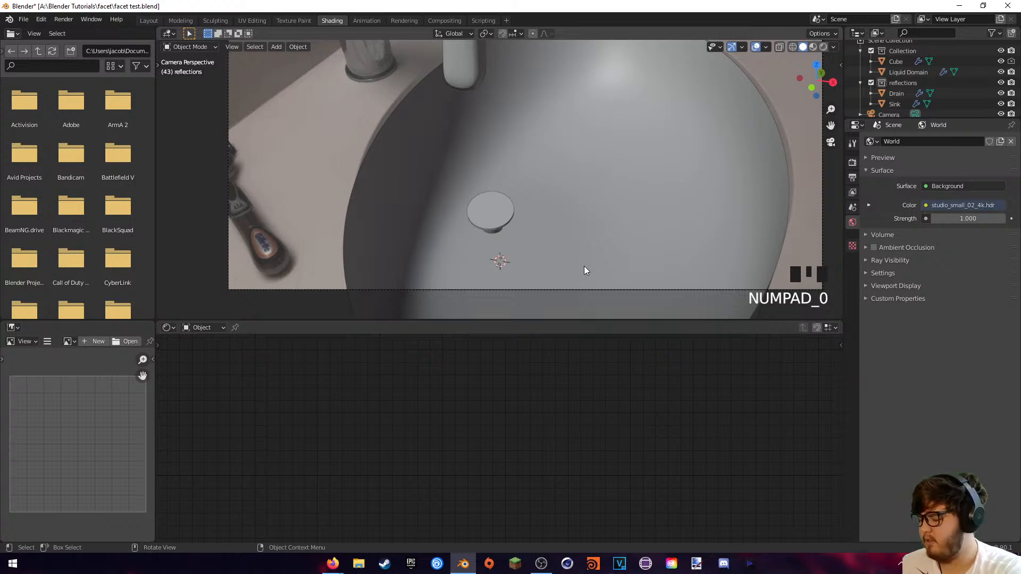
# - Switch the camera view to rendered shading with the whole sink framed
pyautogui.scroll(-2, 478, 101)
pyautogui.scroll(3, 497, 103)
pyautogui.moveTo(498, 103)
pyautogui.keyDown('shift'); pyautogui.mouseDown(button='middle')
pyautogui.moveTo(495, 164)
pyautogui.moveTo(476, 123)
pyautogui.mouseUp(button='middle'); pyautogui.keyUp('shift')
pyautogui.press('z')
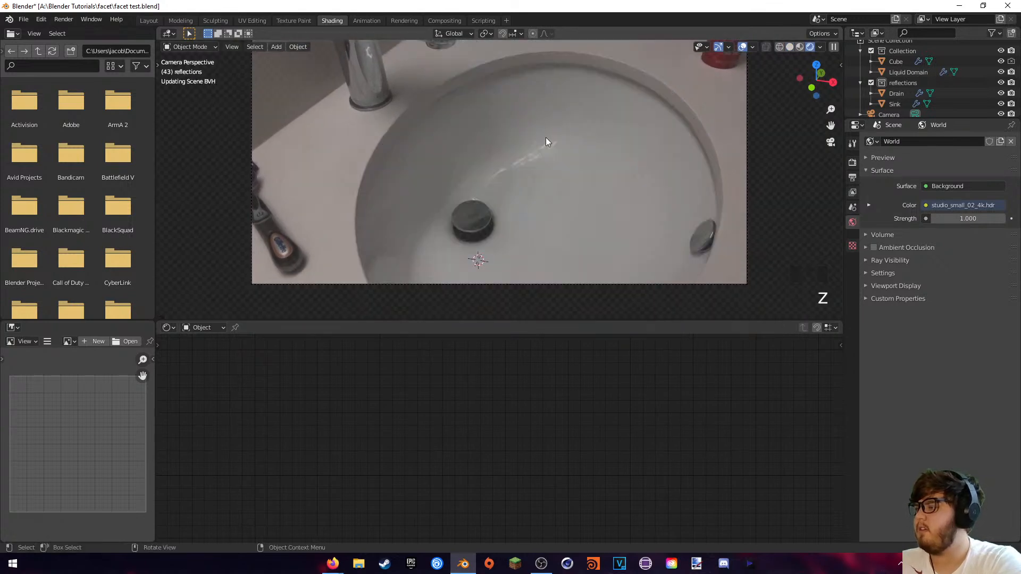
pyautogui.keyDown('shift'); pyautogui.moveTo(588, 175); pyautogui.dragTo(580, 151, button='middle'); pyautogui.keyUp('shift')
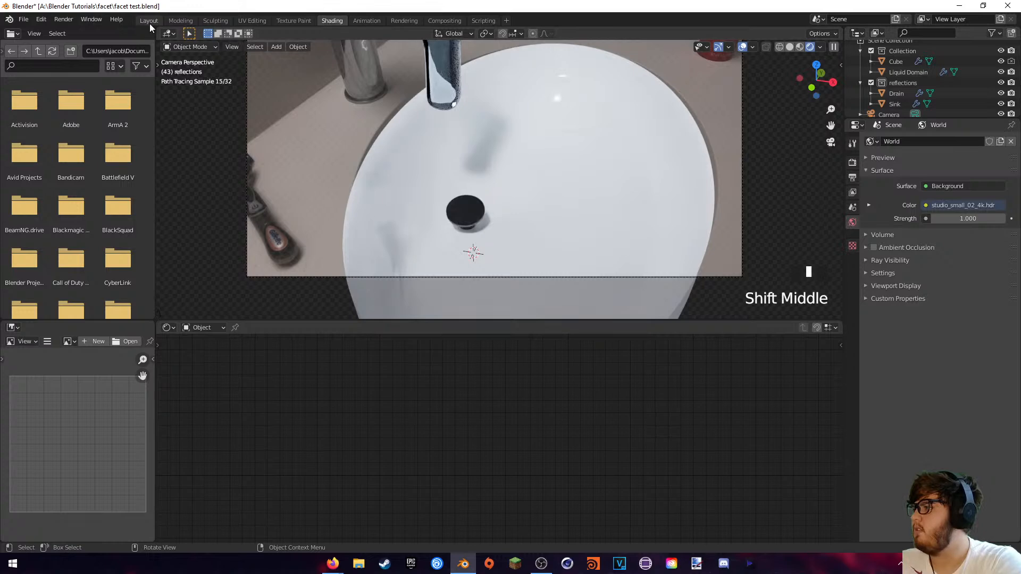
# - Go to frame 78 in the Layout workspace and examine the rendered water around the drain, ending in the camera view
pyautogui.click(149, 22)
pyautogui.click(272, 525)
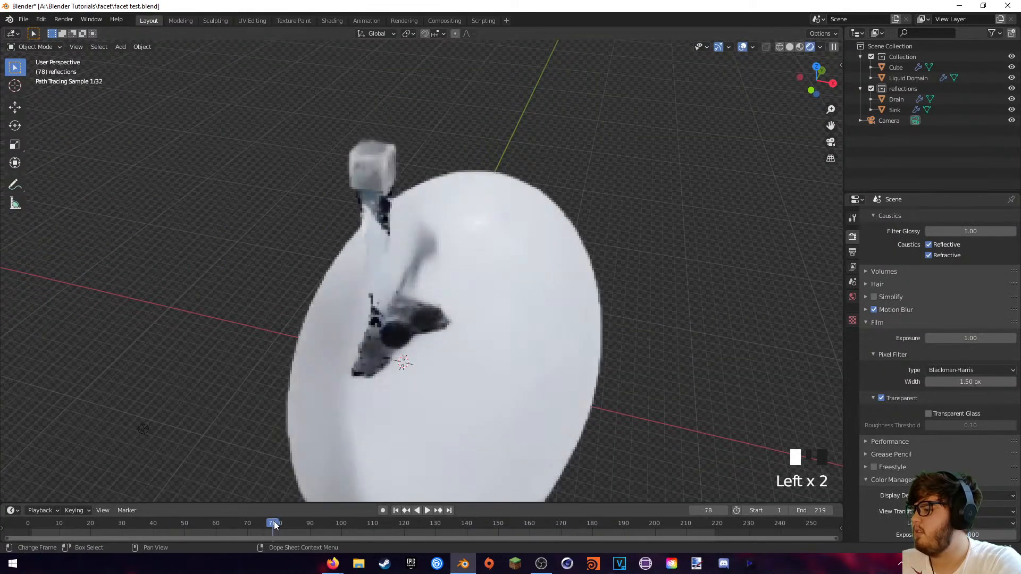
pyautogui.keyDown('shift'); pyautogui.moveTo(446, 412); pyautogui.dragTo(458, 311, button='middle'); pyautogui.keyUp('shift')
pyautogui.scroll(4, 475, 327)
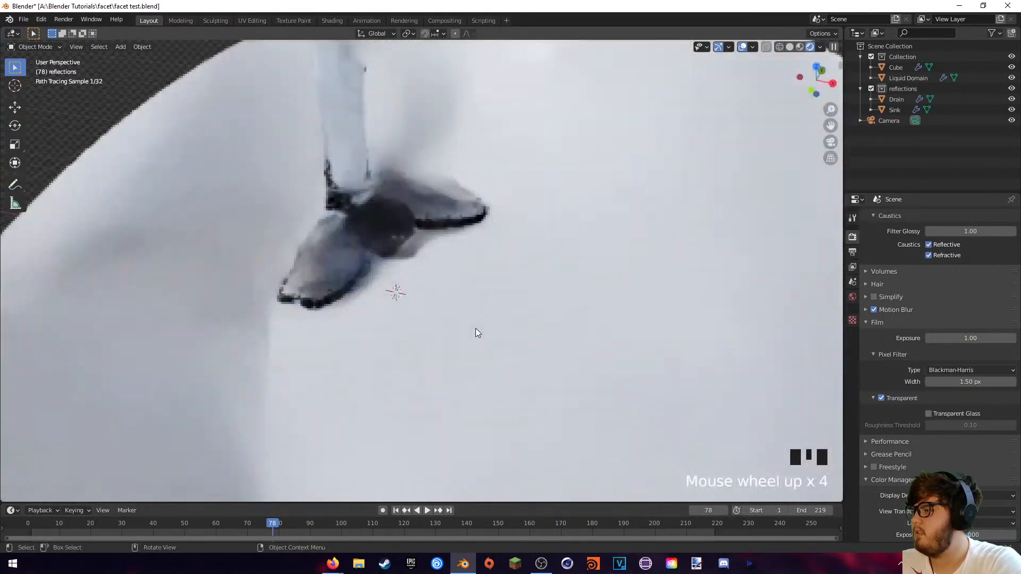
pyautogui.keyDown('shift'); pyautogui.moveTo(542, 286); pyautogui.dragTo(476, 261, button='middle'); pyautogui.keyUp('shift')
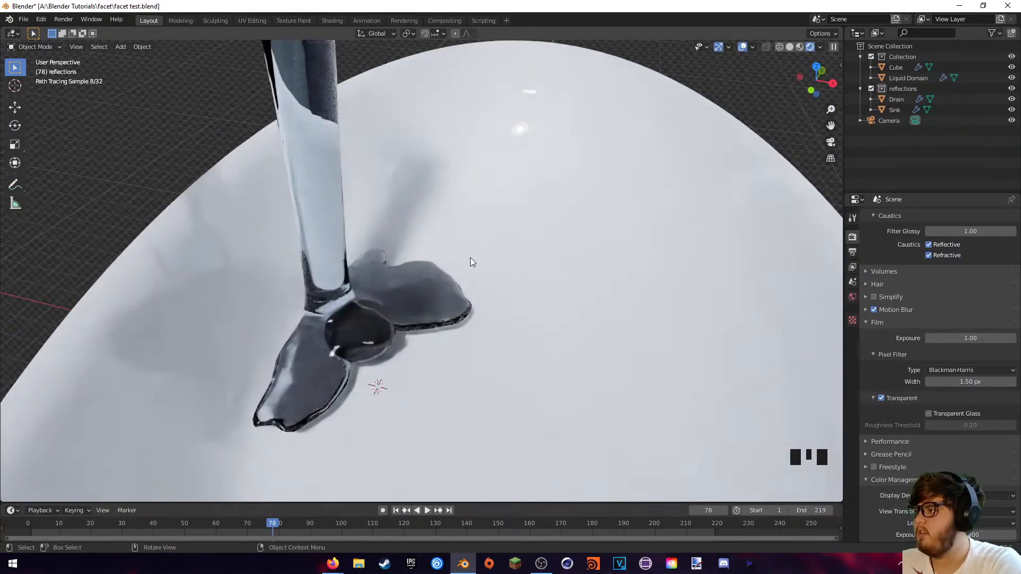
pyautogui.scroll(-1, 470, 262)
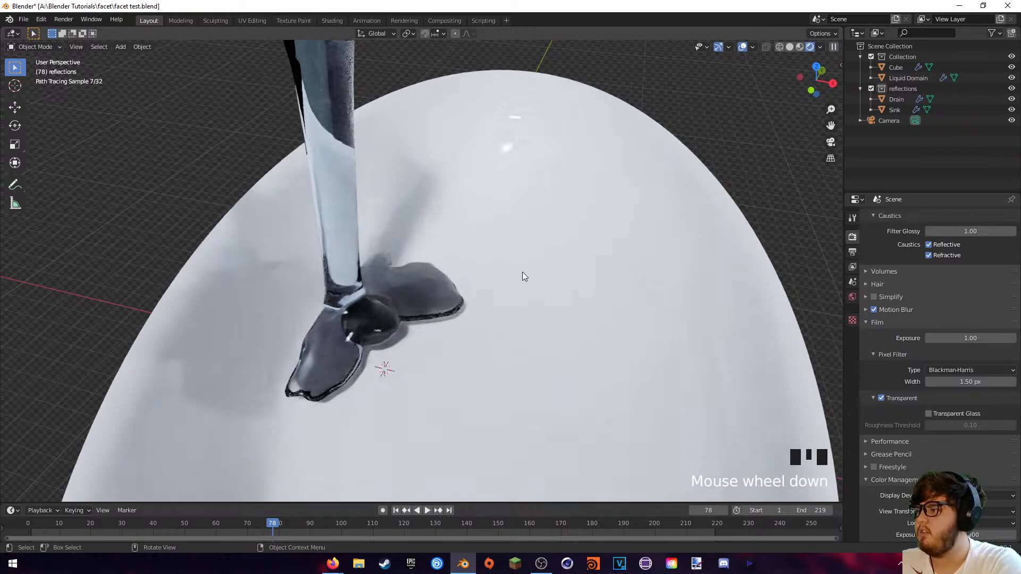
pyautogui.scroll(-1, 523, 275)
pyautogui.press('KP_0')
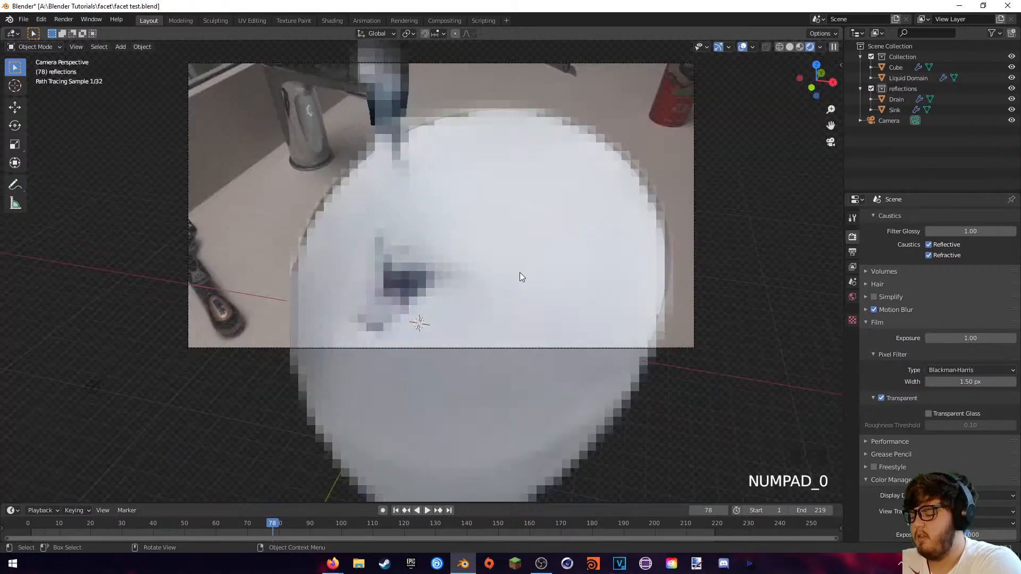
# - Return to the Shading workspace and set the sink material's metallic to 0.390, checking its reflections in the camera view
pyautogui.click(332, 20)
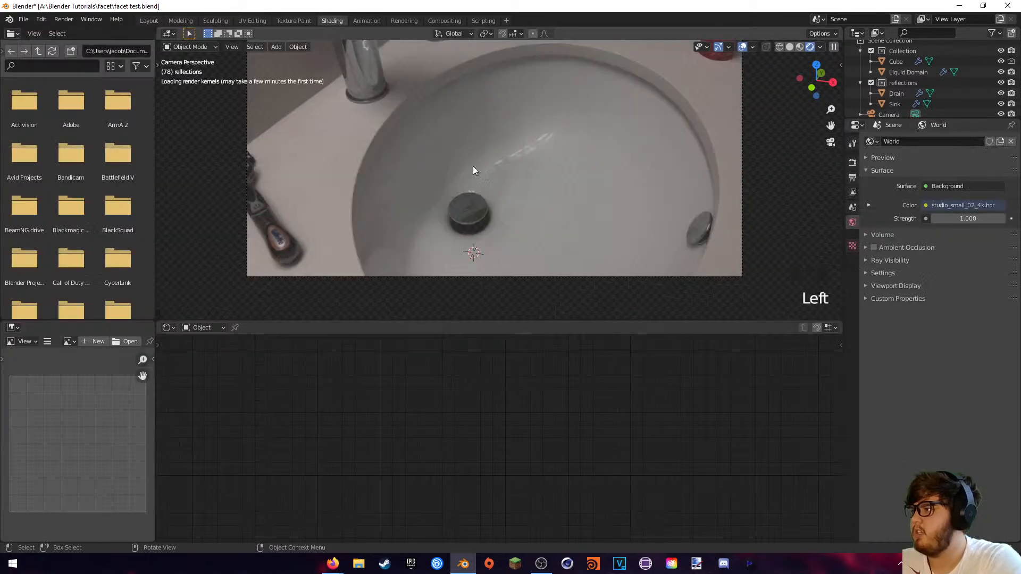
pyautogui.scroll(4, 537, 208)
pyautogui.keyDown('shift'); pyautogui.moveTo(611, 164); pyautogui.dragTo(547, 230, button='middle'); pyautogui.keyUp('shift')
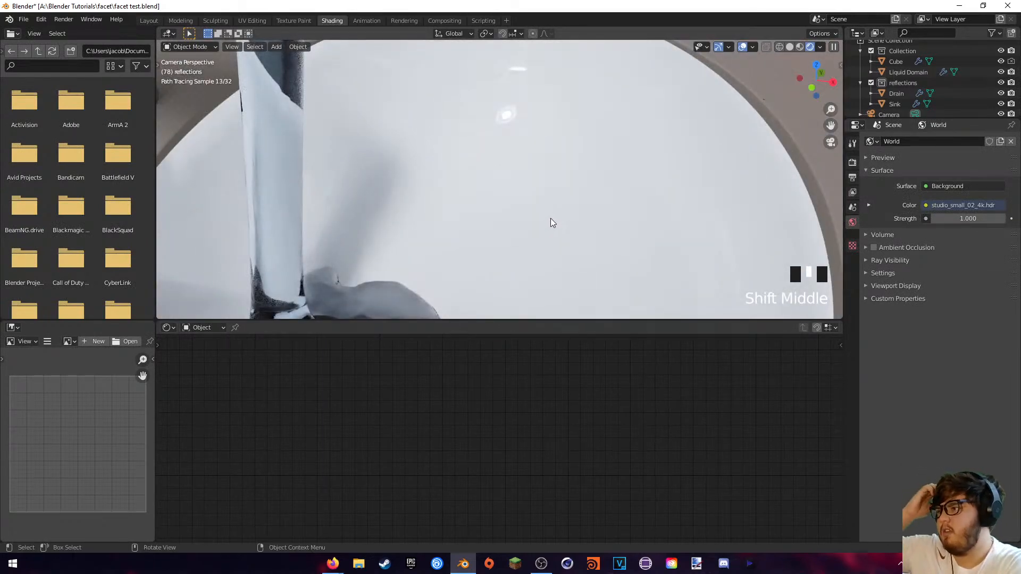
pyautogui.click(558, 210)
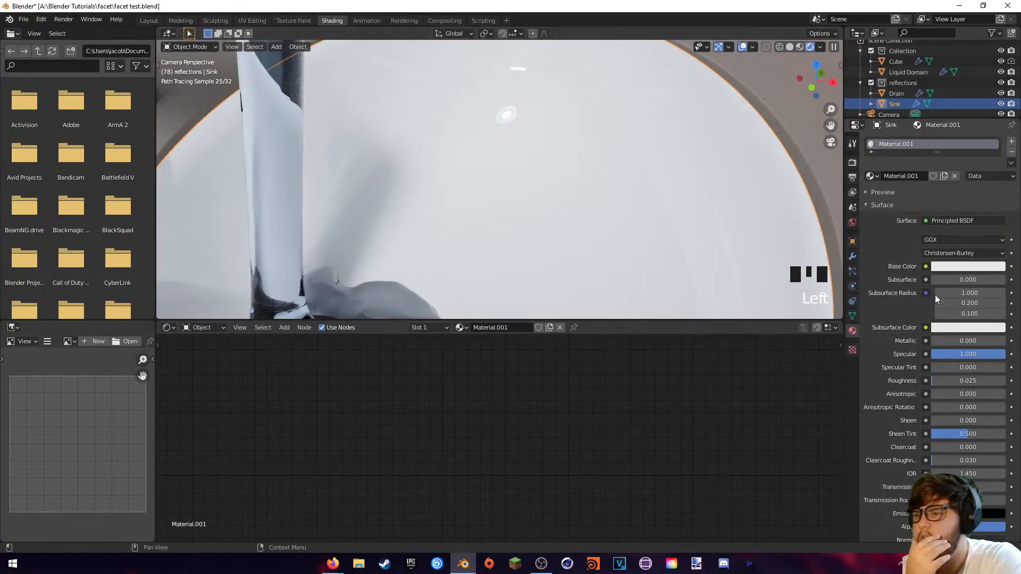
pyautogui.moveTo(952, 341)
pyautogui.mouseDown()
pyautogui.moveTo(993, 341)
pyautogui.moveTo(961, 340)
pyautogui.mouseUp()
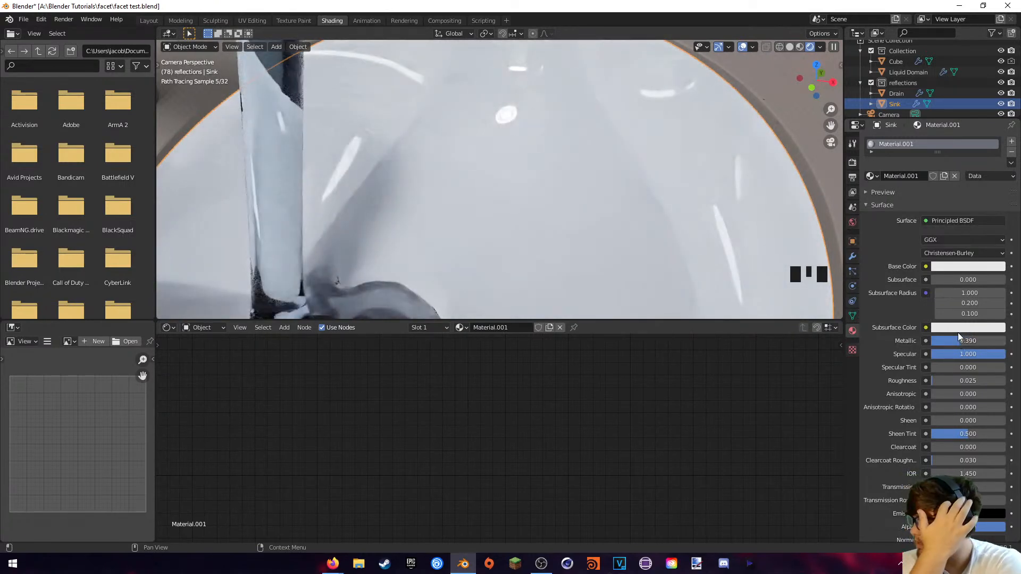
pyautogui.scroll(-4, 617, 240)
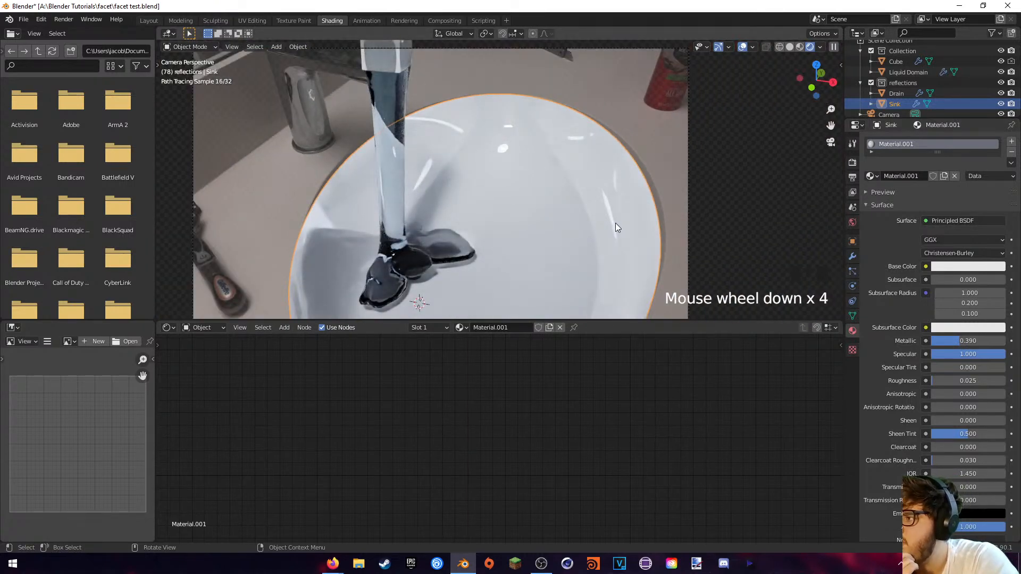
pyautogui.scroll(-1, 614, 226)
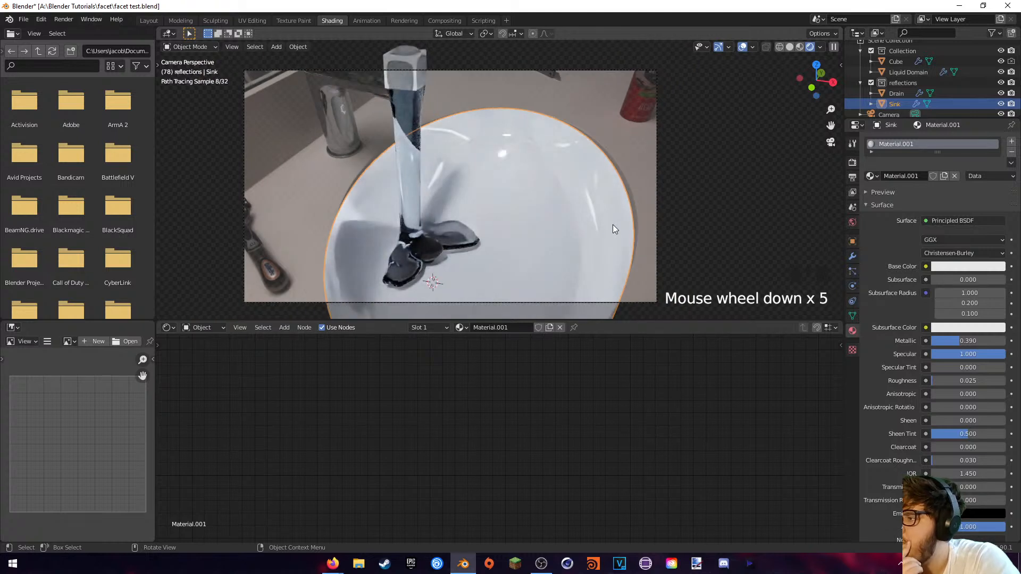
# - Try setting the reflections collection to Indirect Only in the view layer and examine the water over the footage
pyautogui.click(897, 82)
pyautogui.rightClick(897, 82)
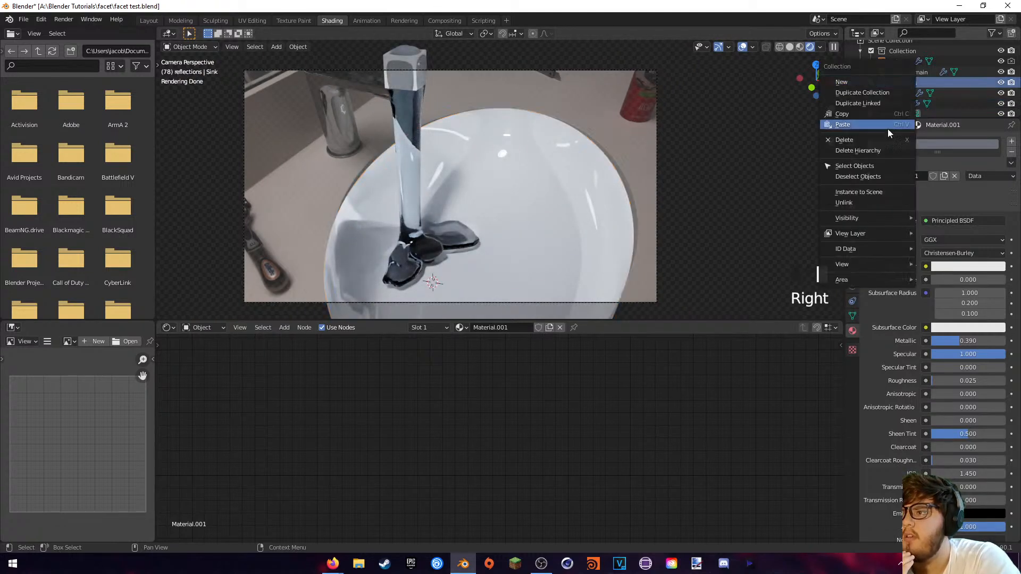
pyautogui.moveTo(863, 234)
pyautogui.click(941, 255)
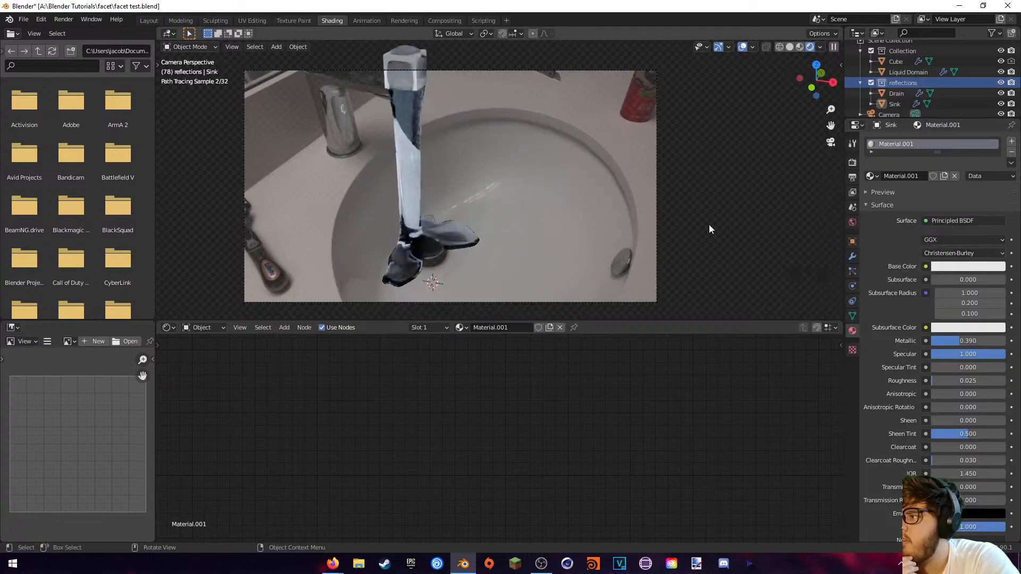
pyautogui.scroll(2, 603, 231)
pyautogui.scroll(1, 603, 232)
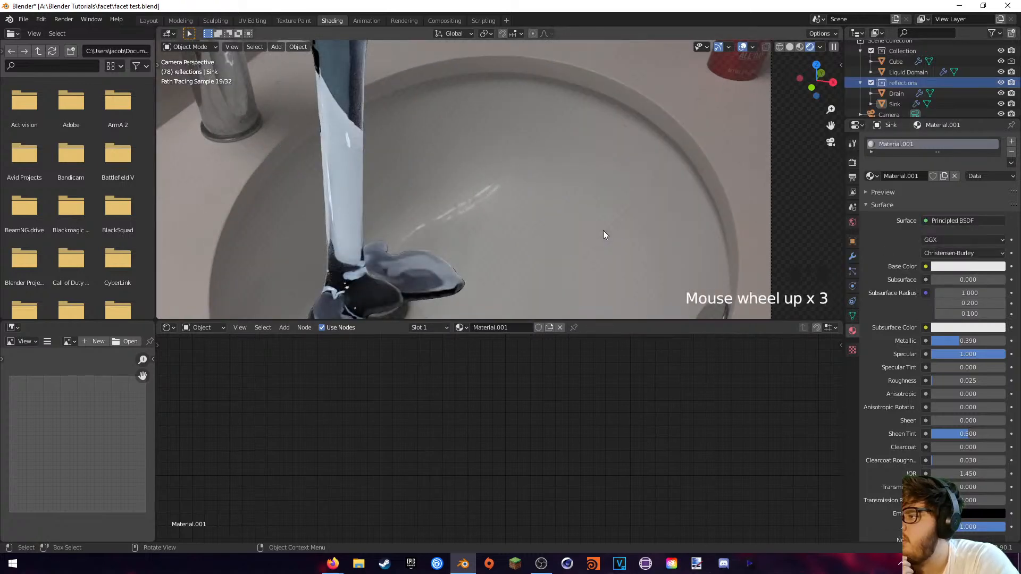
pyautogui.scroll(-1, 604, 231)
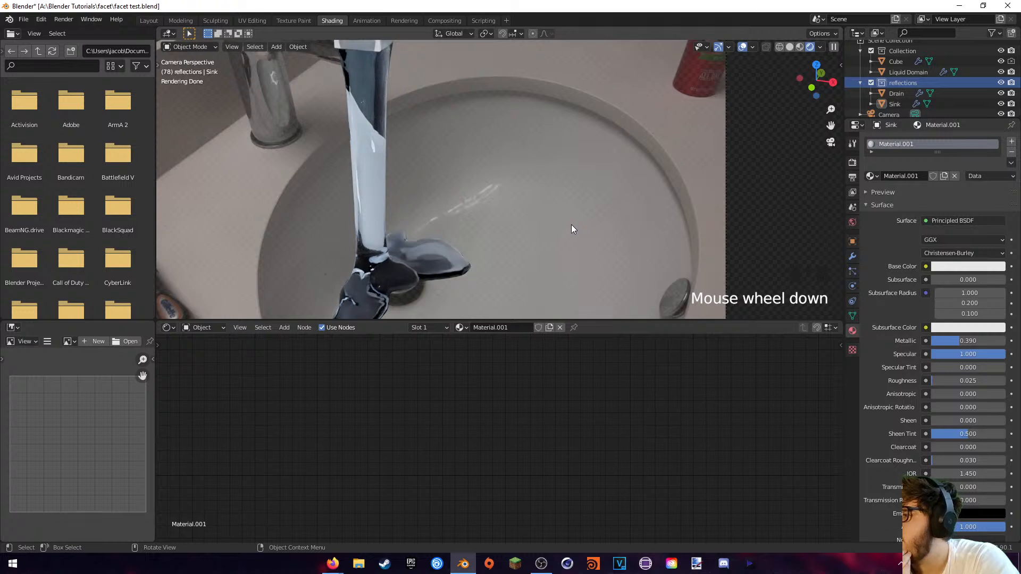
# - Clear the Indirect Only setting from the reflections collection and inspect the water's shadow and reflections near the drain
pyautogui.rightClick(882, 84)
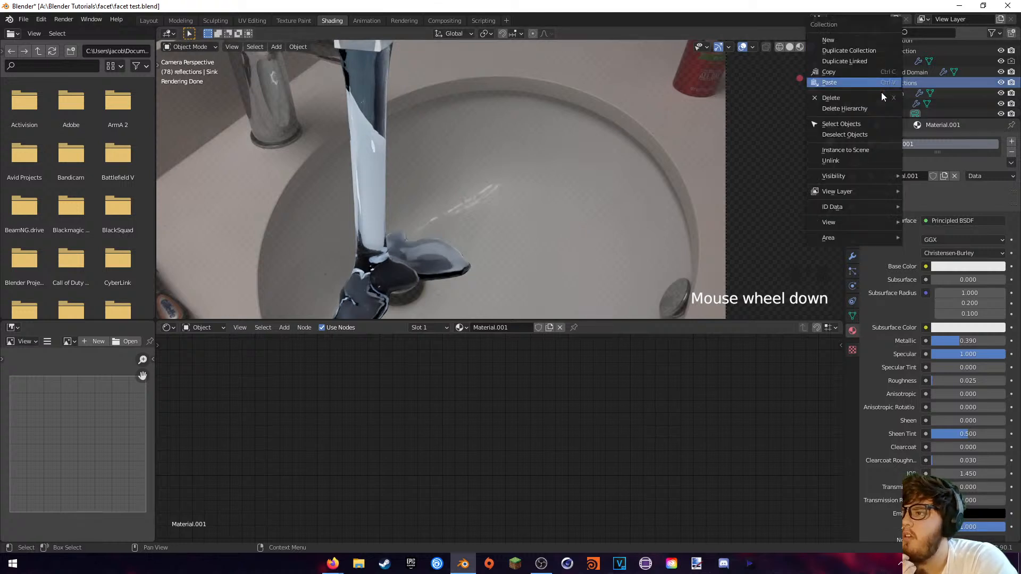
pyautogui.moveTo(861, 191)
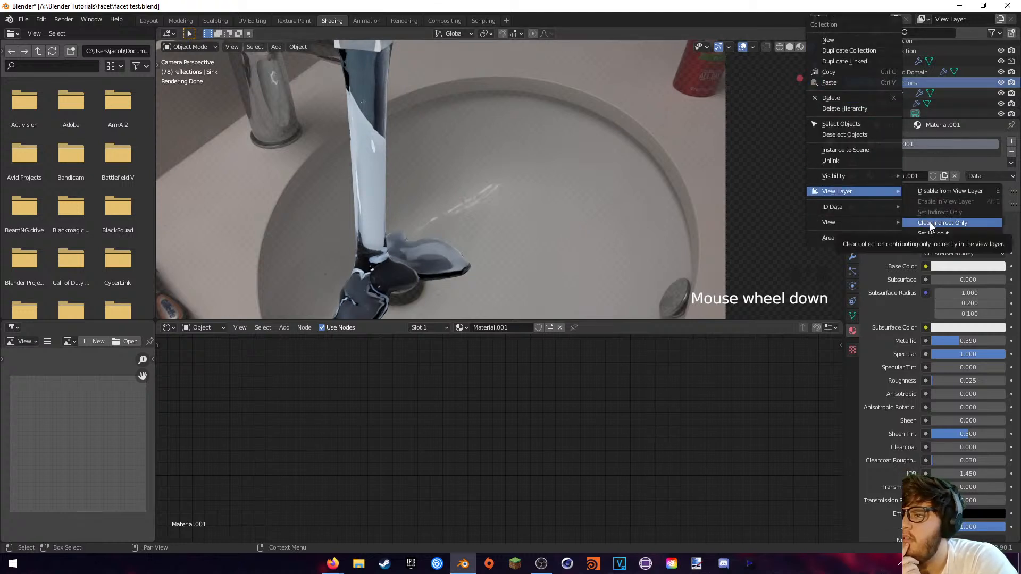
pyautogui.click(974, 221)
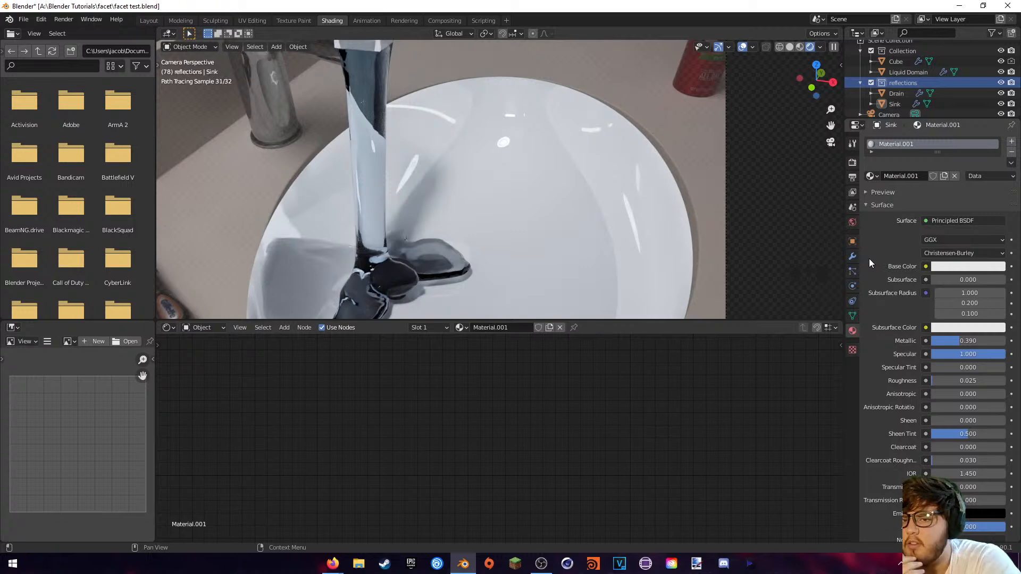
pyautogui.scroll(-2, 542, 245)
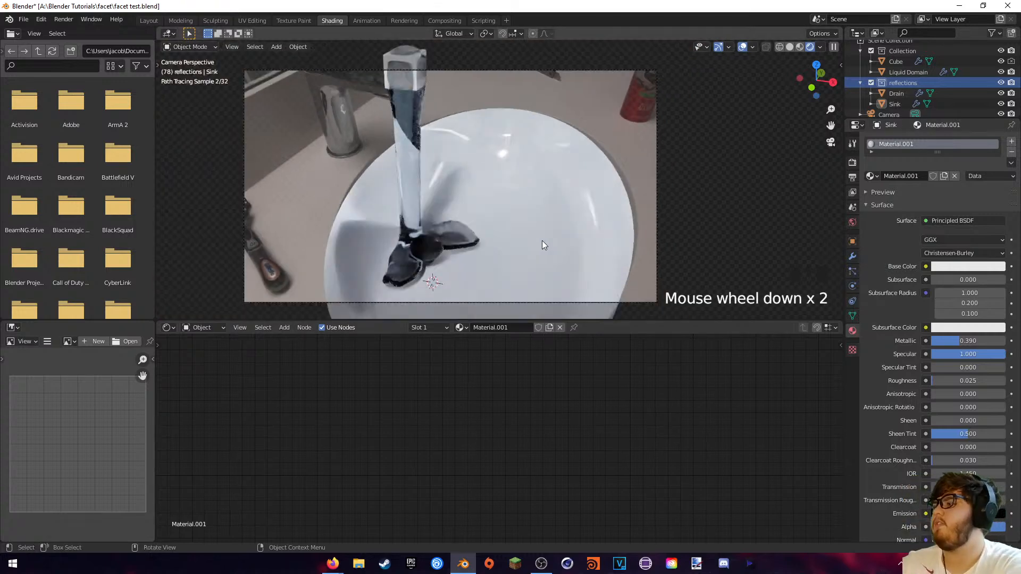
pyautogui.keyDown('shift'); pyautogui.moveTo(525, 232); pyautogui.dragTo(555, 183, button='middle'); pyautogui.keyUp('shift')
pyautogui.scroll(4, 541, 206)
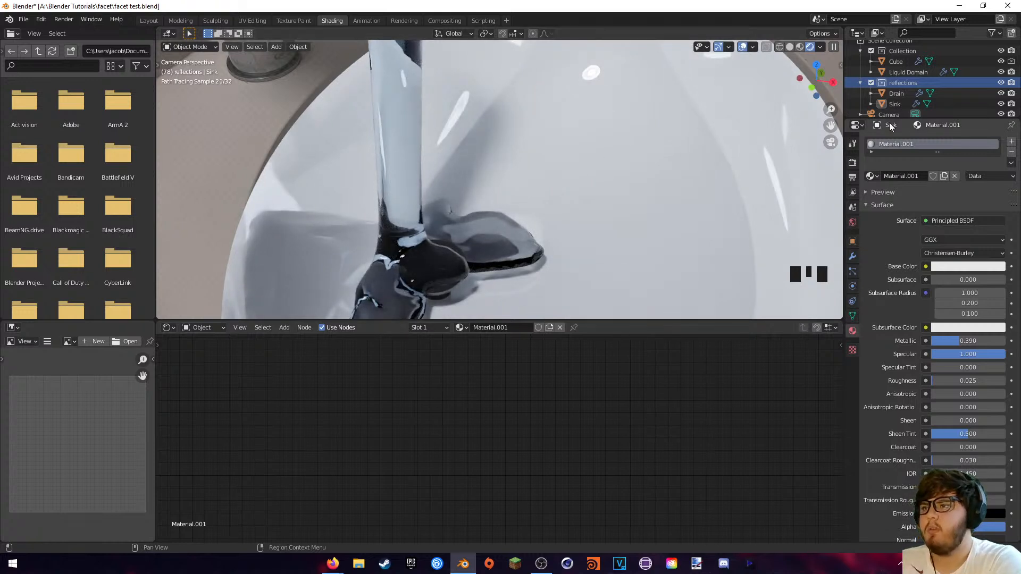
pyautogui.rightClick(894, 83)
pyautogui.moveTo(857, 175)
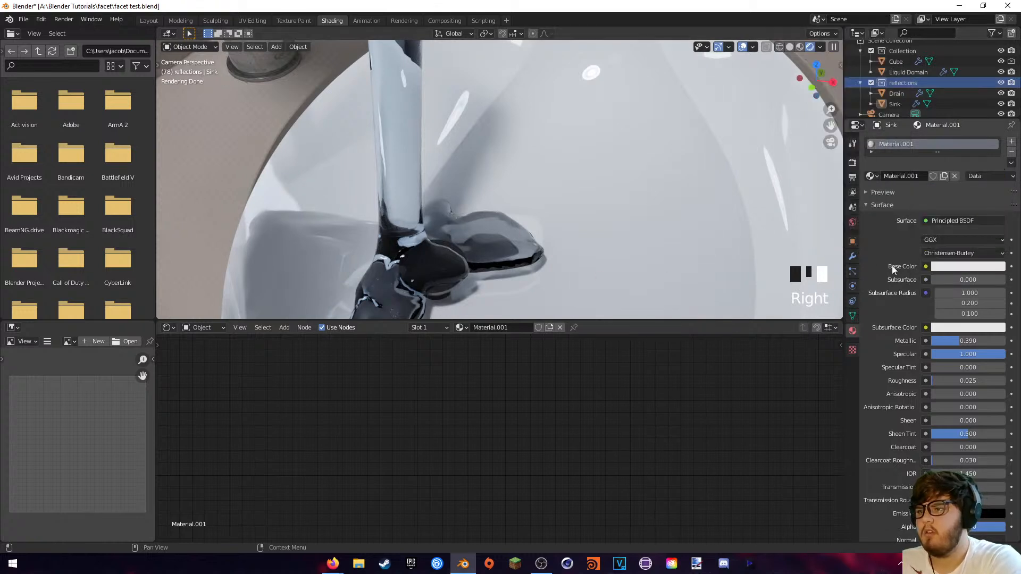
# - Enable the indirect light passes for Diffuse, Glossy, Transmission and Volume in the view layer
pyautogui.click(852, 192)
pyautogui.scroll(-5, 883, 238)
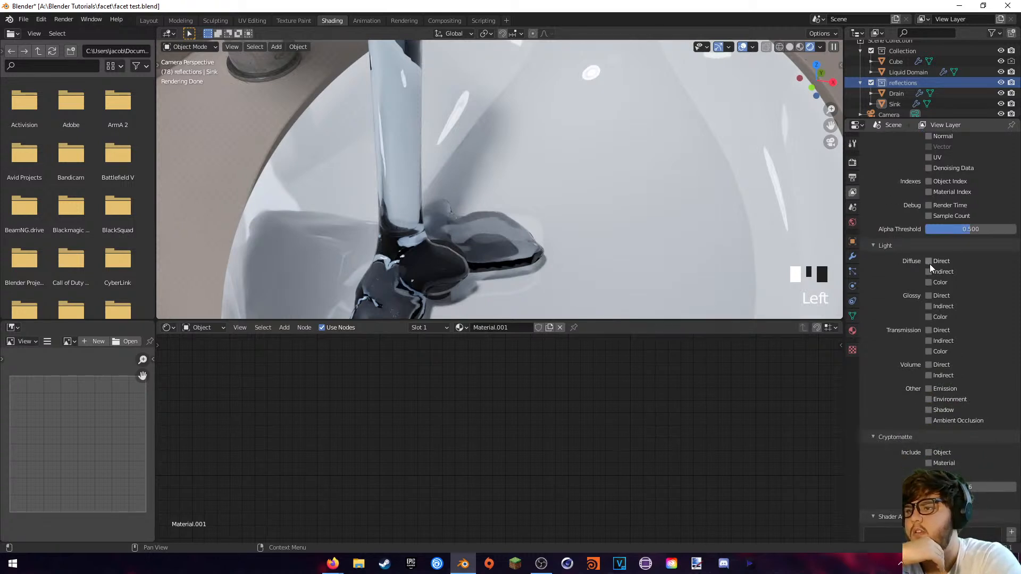
pyautogui.click(928, 262)
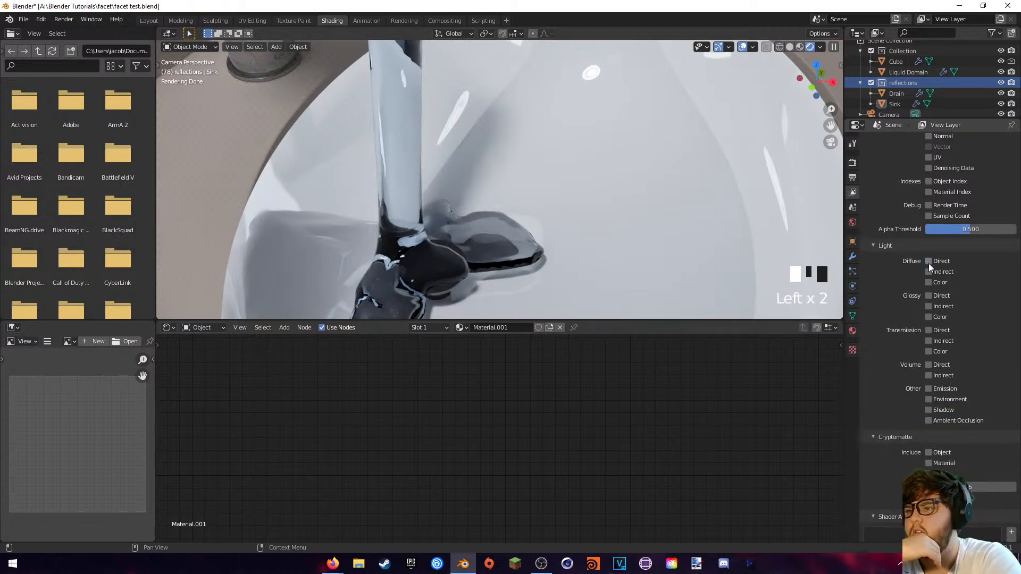
pyautogui.click(929, 270)
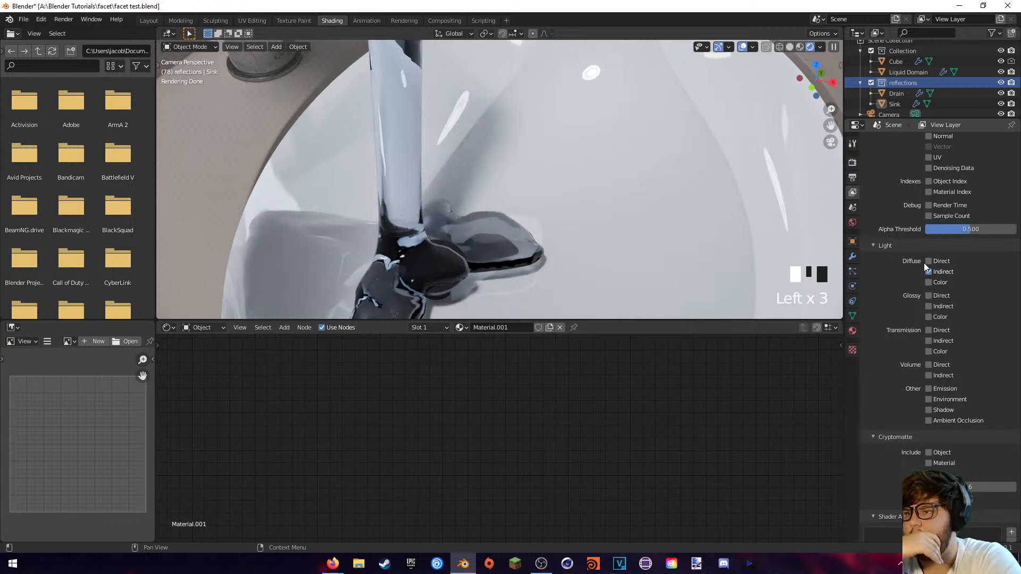
pyautogui.click(929, 306)
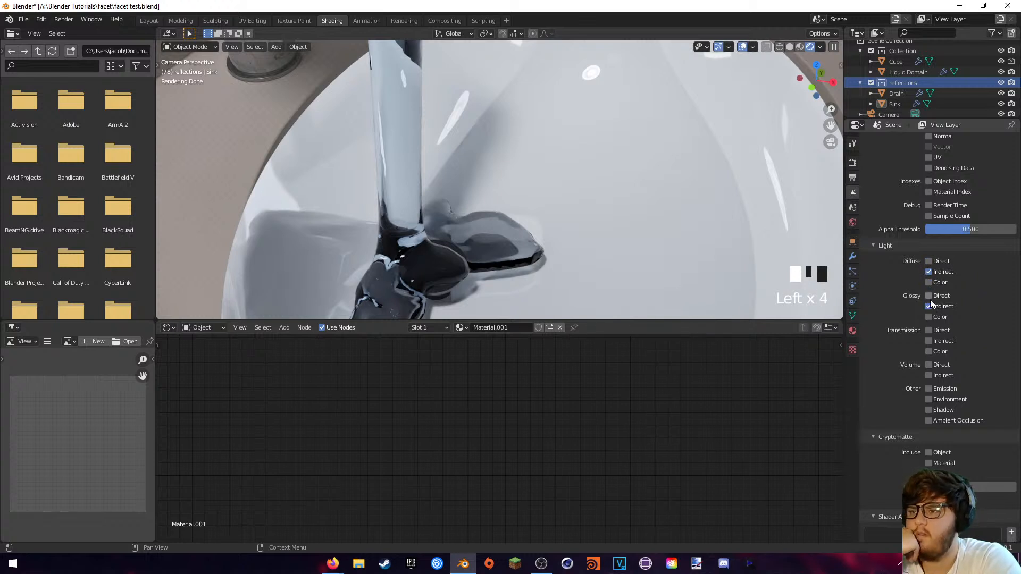
pyautogui.click(929, 341)
pyautogui.click(930, 365)
pyautogui.click(930, 376)
pyautogui.scroll(5, 891, 368)
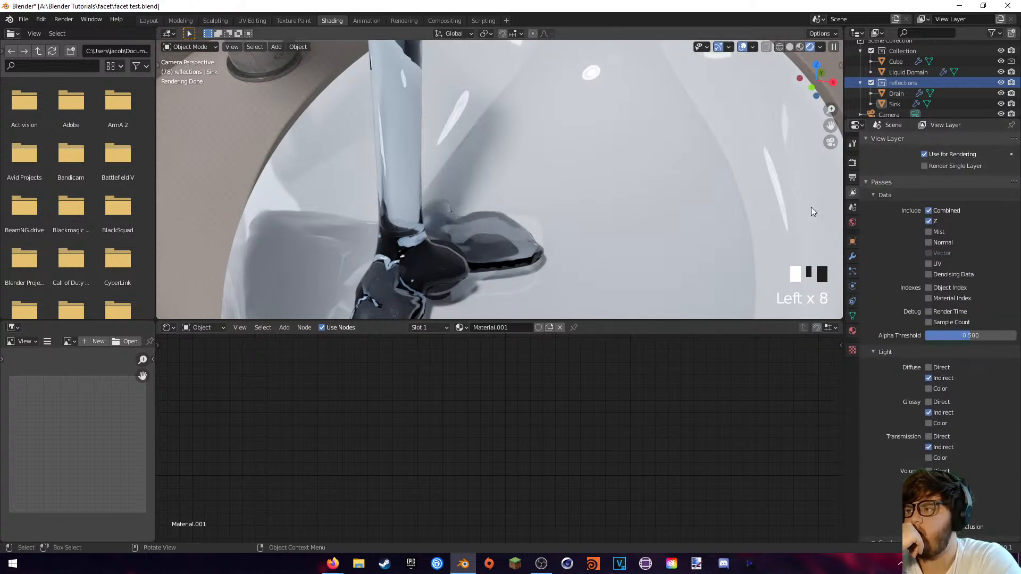
# - Turn off Camera in the sink object's ray visibility settings
pyautogui.click(744, 196)
pyautogui.click(852, 241)
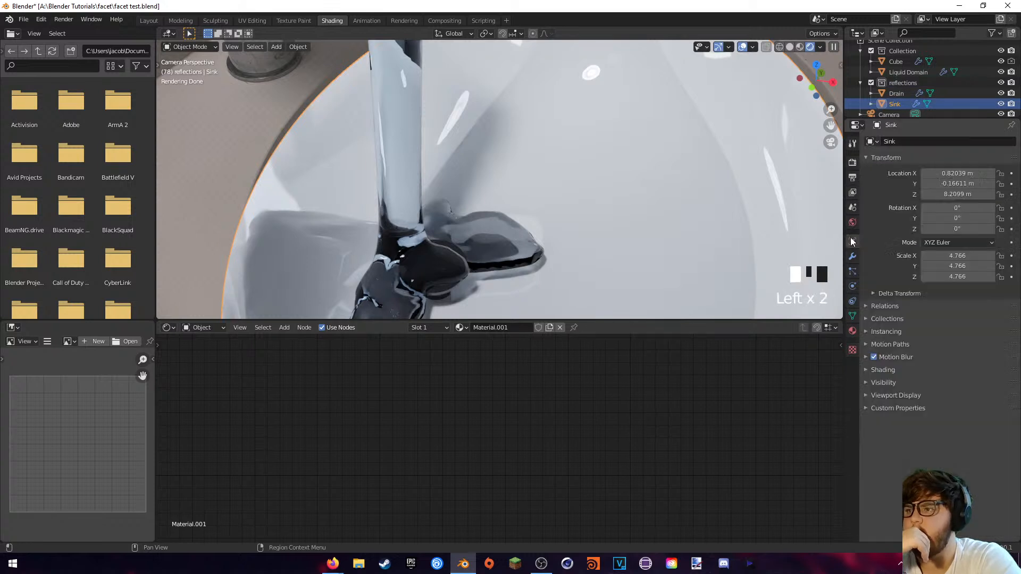
pyautogui.click(872, 385)
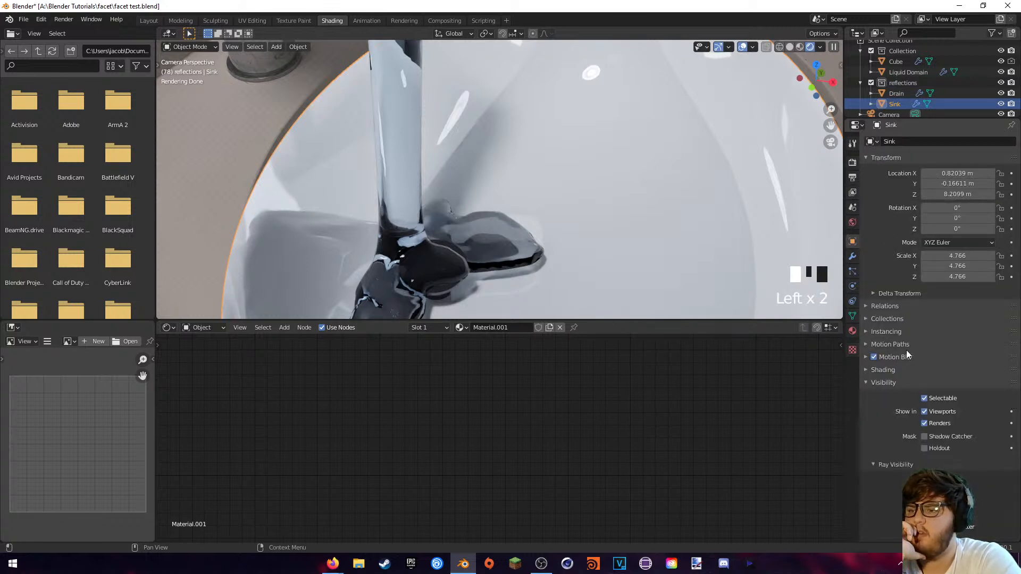
pyautogui.scroll(-3, 898, 351)
pyautogui.click(928, 404)
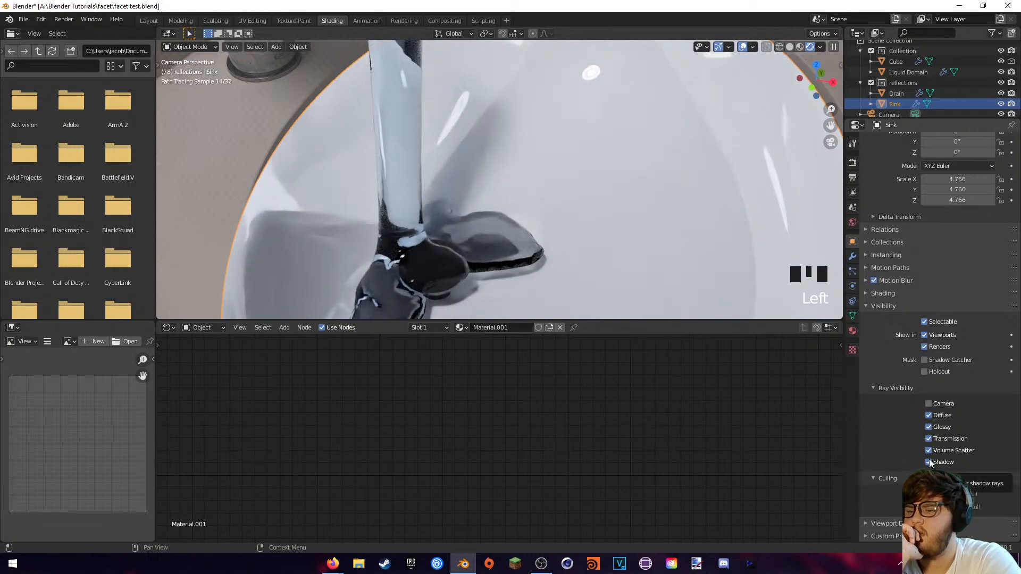
# - Switch to the Compositing workspace, enable Use Nodes and move the Render Layers node away from the Composite node
pyautogui.click(397, 21)
pyautogui.scroll(-1, 464, 191)
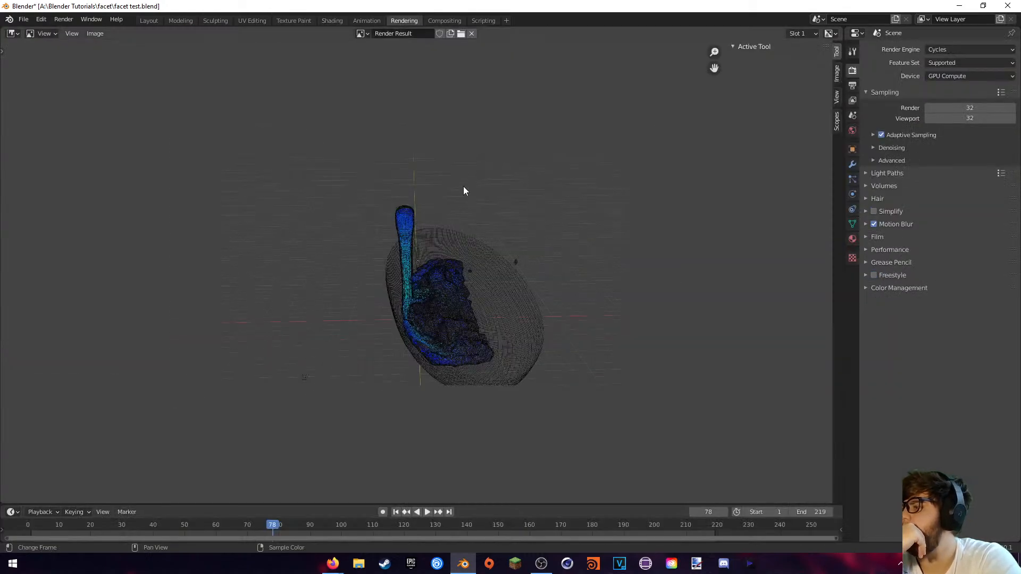
pyautogui.click(450, 21)
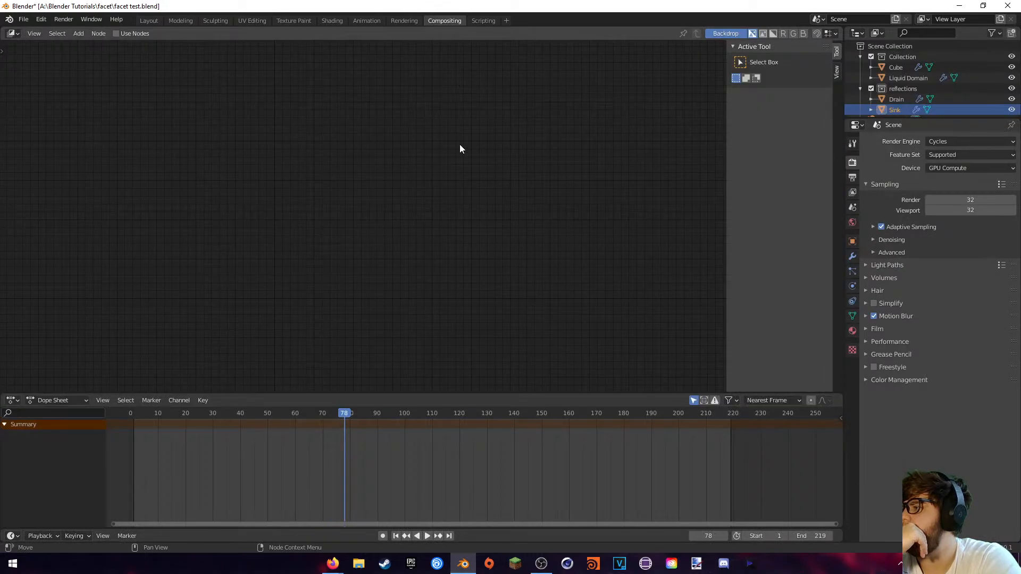
pyautogui.click(119, 34)
pyautogui.moveTo(333, 164); pyautogui.dragTo(190, 238)
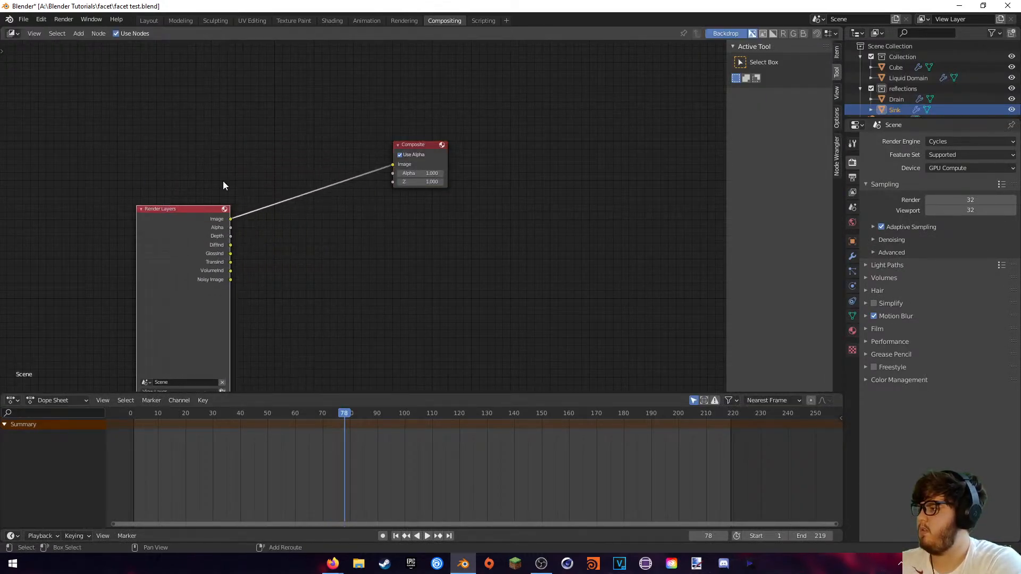
# - Add a Movie Clip node above Render Layers and assign the existing sink footage clip to it
pyautogui.hotkey('shift', 'a')
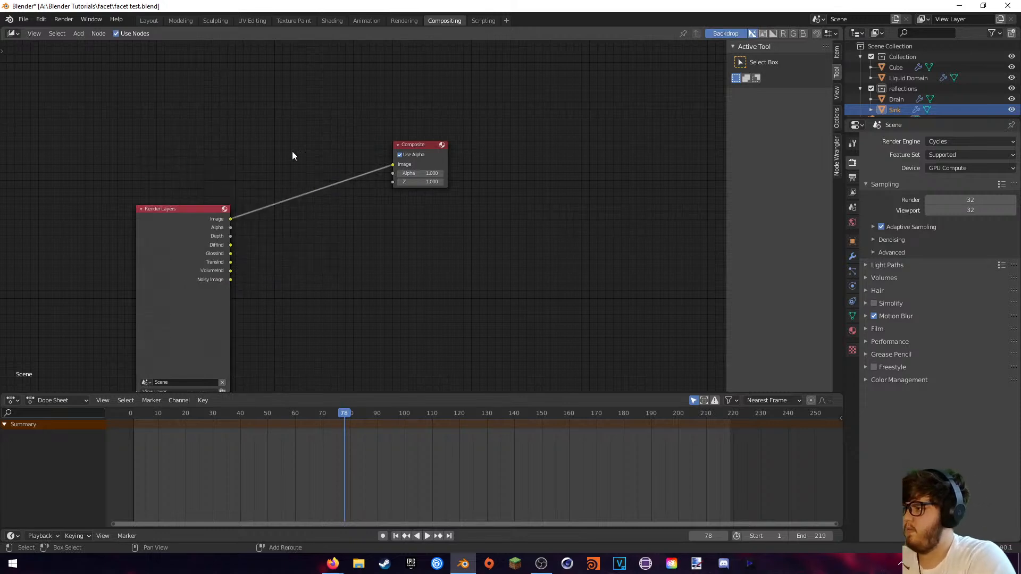
pyautogui.hotkey('shift', 'a')
pyautogui.write('mp')
pyautogui.press('BackSpace')
pyautogui.press('BackSpace')
pyautogui.write('movie')
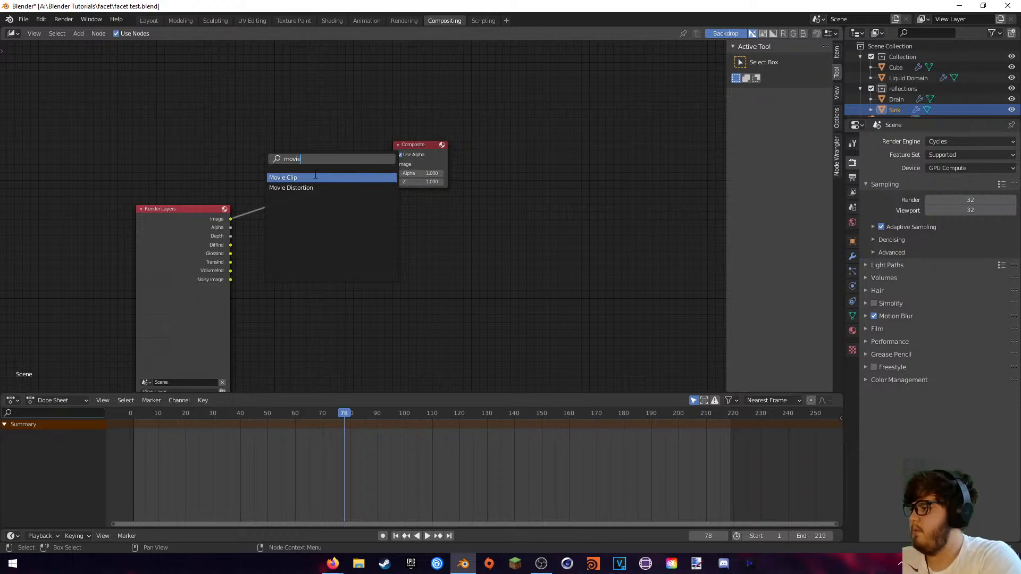
pyautogui.click(318, 177)
pyautogui.click(230, 109)
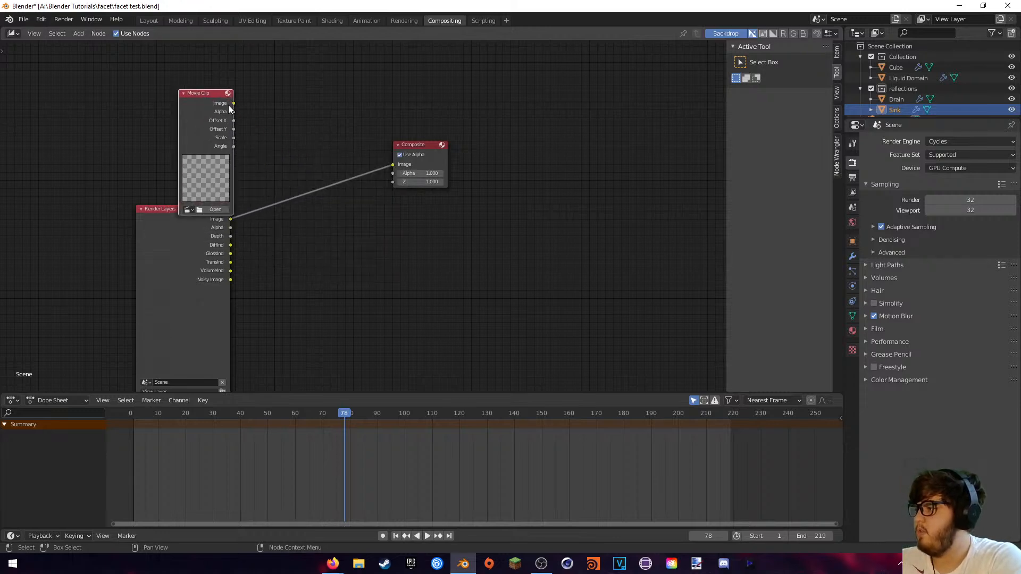
pyautogui.click(188, 191)
pyautogui.click(186, 209)
pyautogui.click(200, 223)
pyautogui.moveTo(221, 147); pyautogui.dragTo(187, 126)
# - Add an Alpha Over node with the Movie Clip image as its first input and the Render Layers image as its second
pyautogui.hotkey('shift', 'a')
pyautogui.write('alpha')
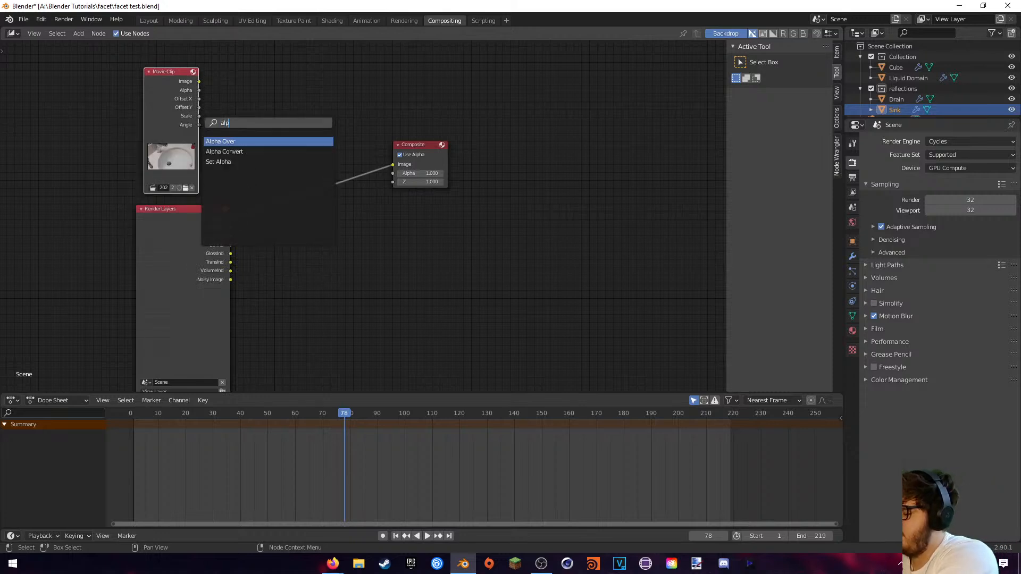
pyautogui.click(258, 141)
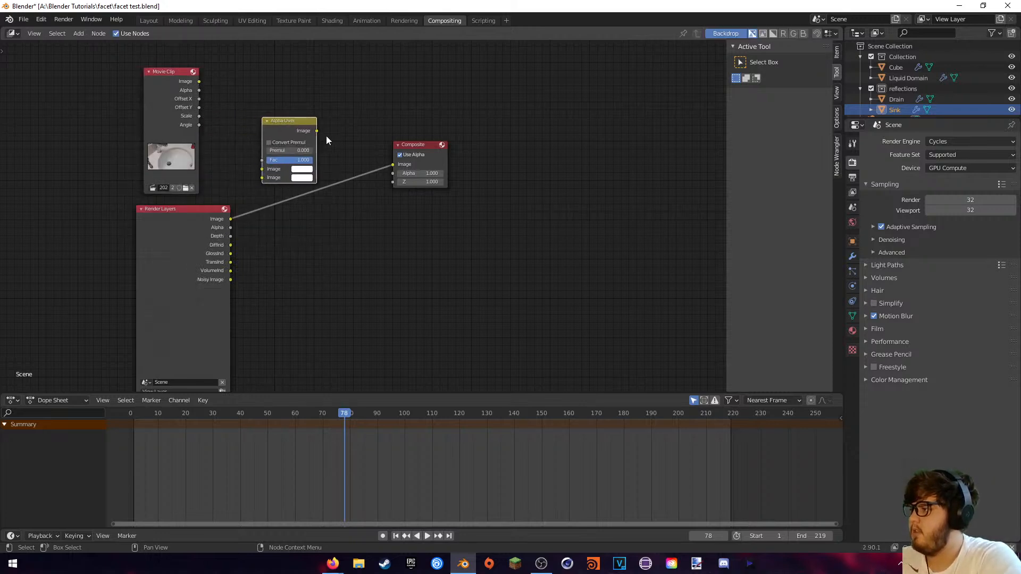
pyautogui.moveTo(230, 219); pyautogui.dragTo(261, 178)
pyautogui.moveTo(199, 80); pyautogui.dragTo(261, 169)
# - Add a Denoise node and enable the Denoising Data pass in the view layer
pyautogui.hotkey('shift', 'a')
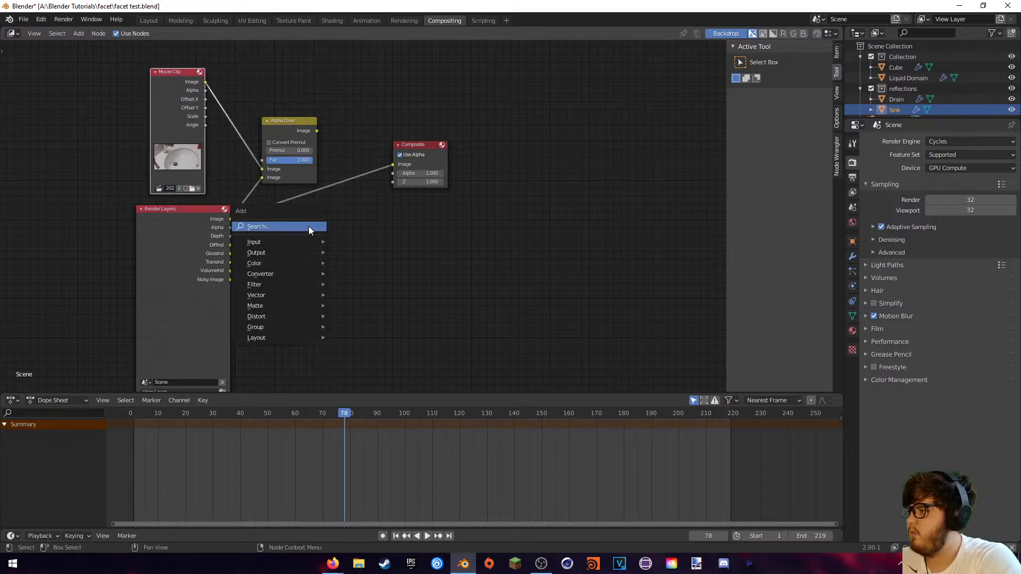
pyautogui.write('denoise')
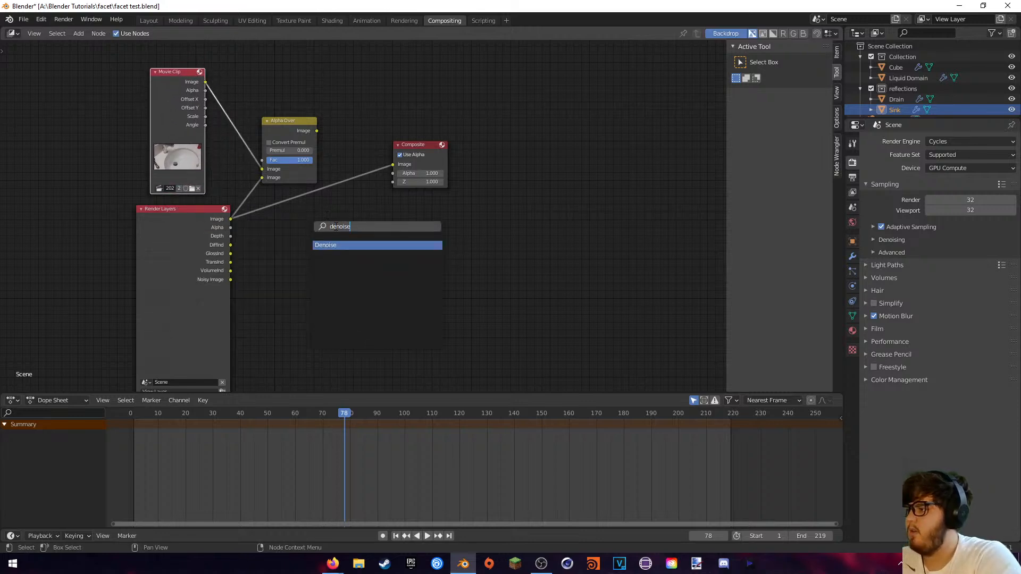
pyautogui.press('Return')
pyautogui.click(354, 242)
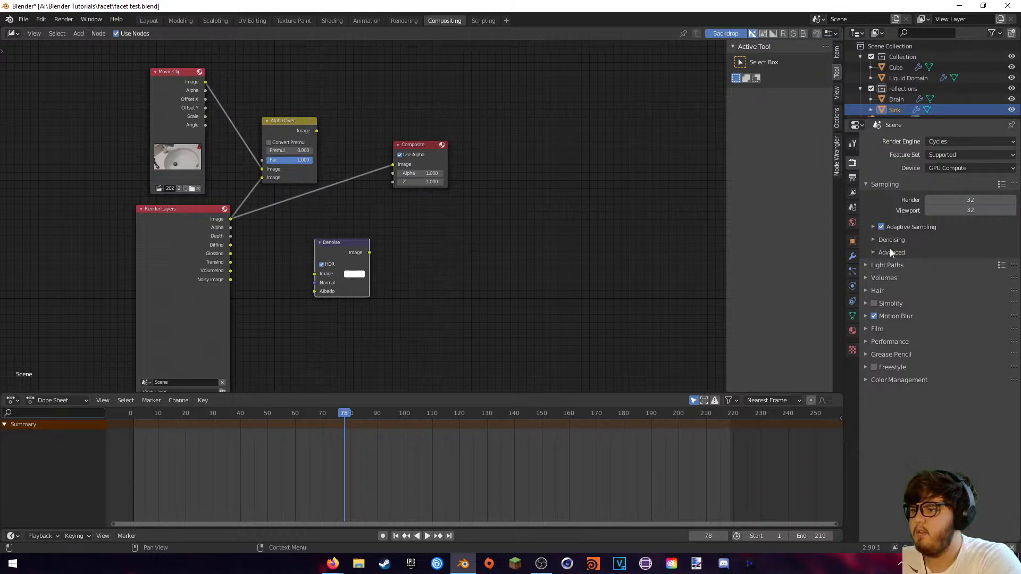
pyautogui.click(852, 192)
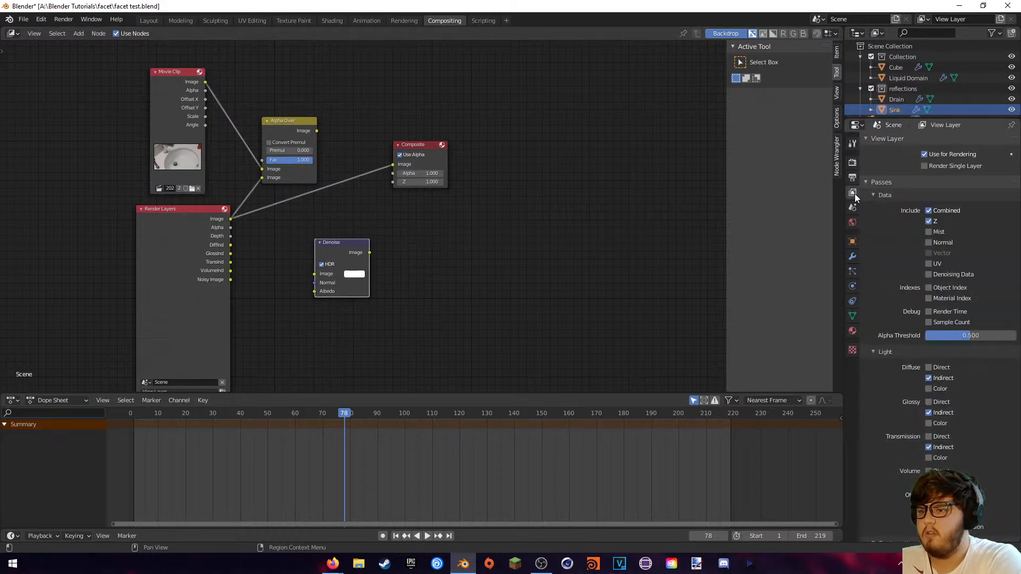
pyautogui.click(931, 276)
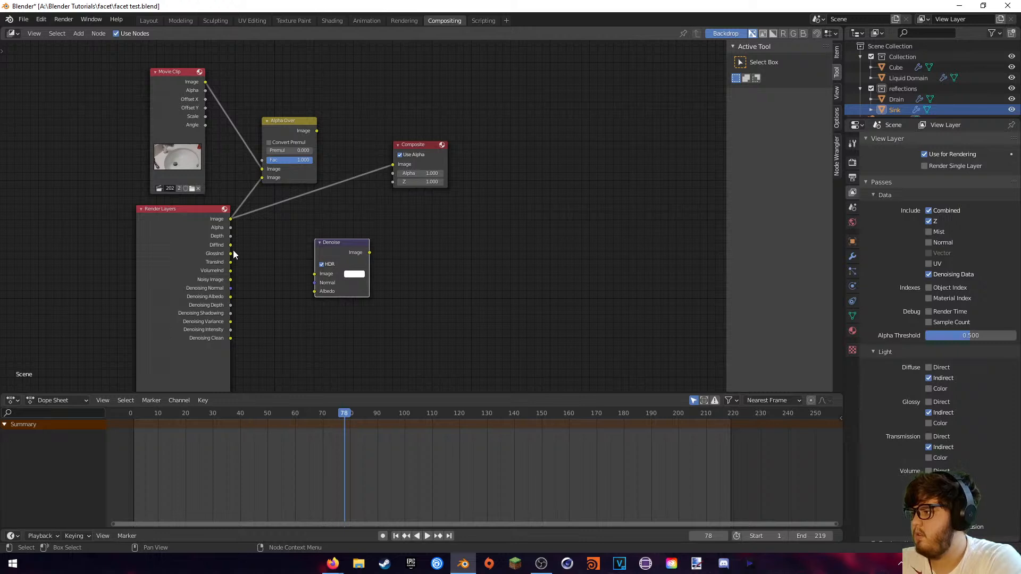
# - Connect Noisy Image, Denoising Normal and Denoising Albedo to the Denoise node, and its output to Alpha Over's second image input
pyautogui.moveTo(231, 280); pyautogui.dragTo(314, 274)
pyautogui.moveTo(231, 288); pyautogui.dragTo(314, 282)
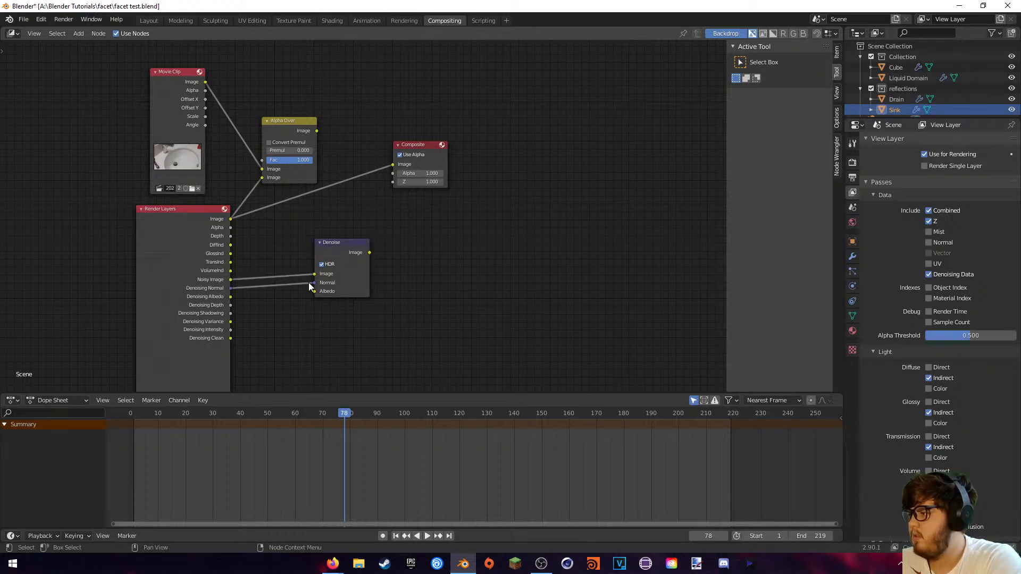
pyautogui.moveTo(230, 296); pyautogui.dragTo(316, 293)
pyautogui.moveTo(370, 252); pyautogui.dragTo(262, 177)
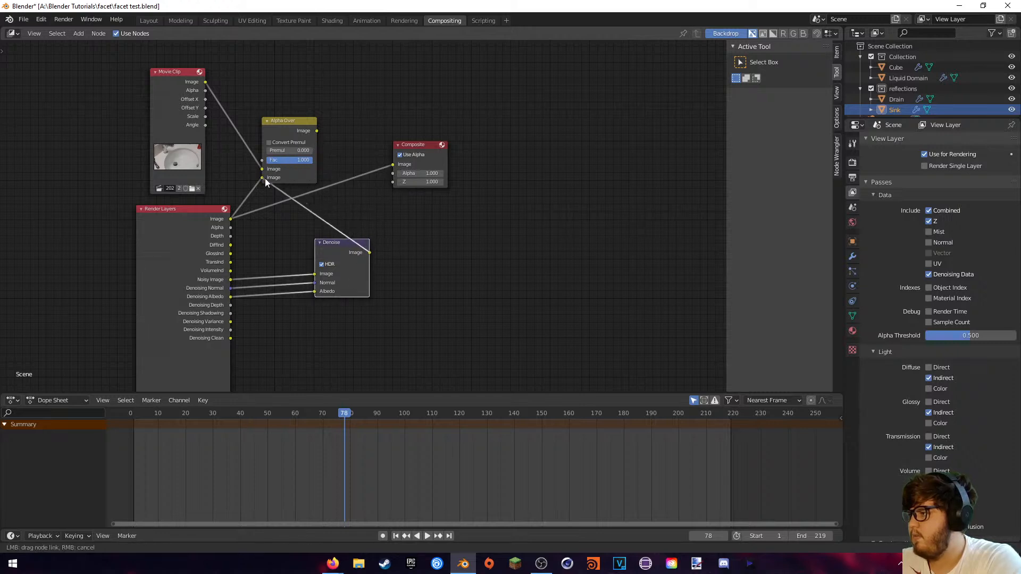
# - Link the repositioned Alpha Over node to Composite with Convert Premul enabled, and attach a Viewer node to its output
pyautogui.moveTo(291, 139); pyautogui.dragTo(344, 121)
pyautogui.moveTo(414, 144); pyautogui.dragTo(561, 126)
pyautogui.moveTo(343, 122); pyautogui.dragTo(540, 145)
pyautogui.click(431, 153)
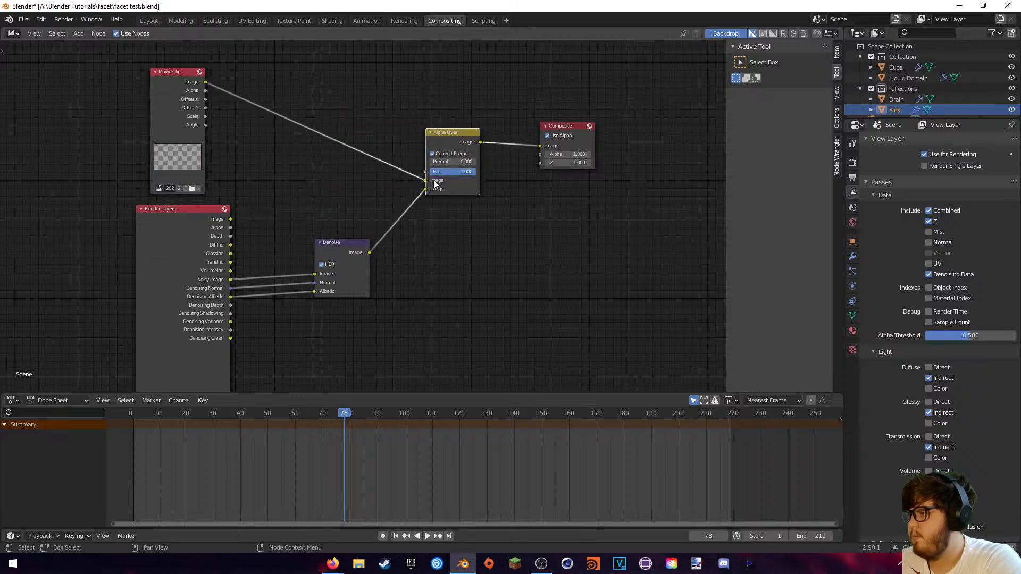
pyautogui.keyDown('ctrl'); pyautogui.keyDown('shift'); pyautogui.click(455, 135); pyautogui.keyUp('shift'); pyautogui.keyUp('ctrl')
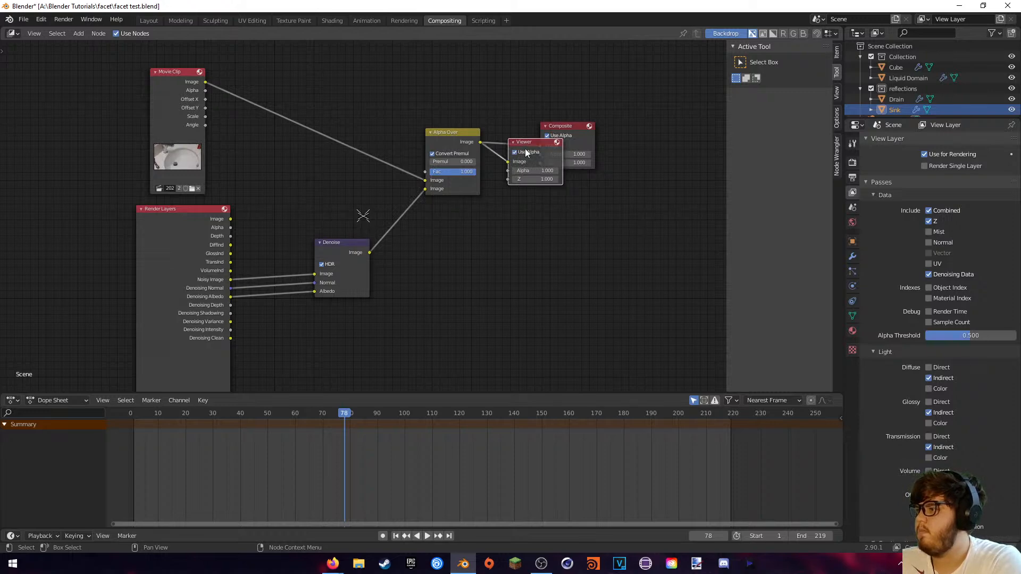
# - Place the Viewer node below the Composite node and render frame 78 to check the composited water
pyautogui.moveTo(527, 144); pyautogui.dragTo(581, 234)
pyautogui.click(64, 19)
pyautogui.click(80, 32)
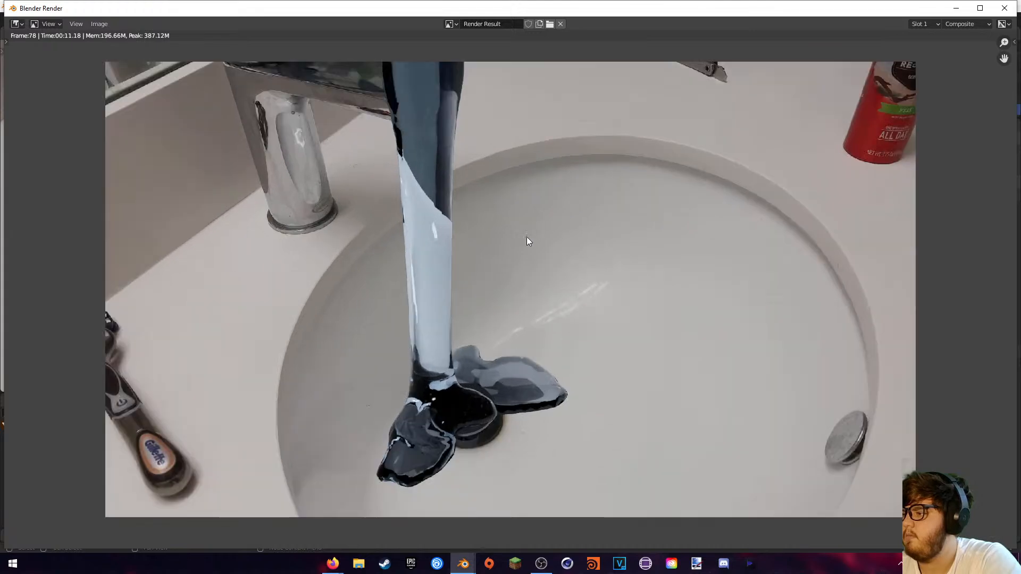
pyautogui.moveTo(527, 237); pyautogui.dragTo(531, 250, button='middle')
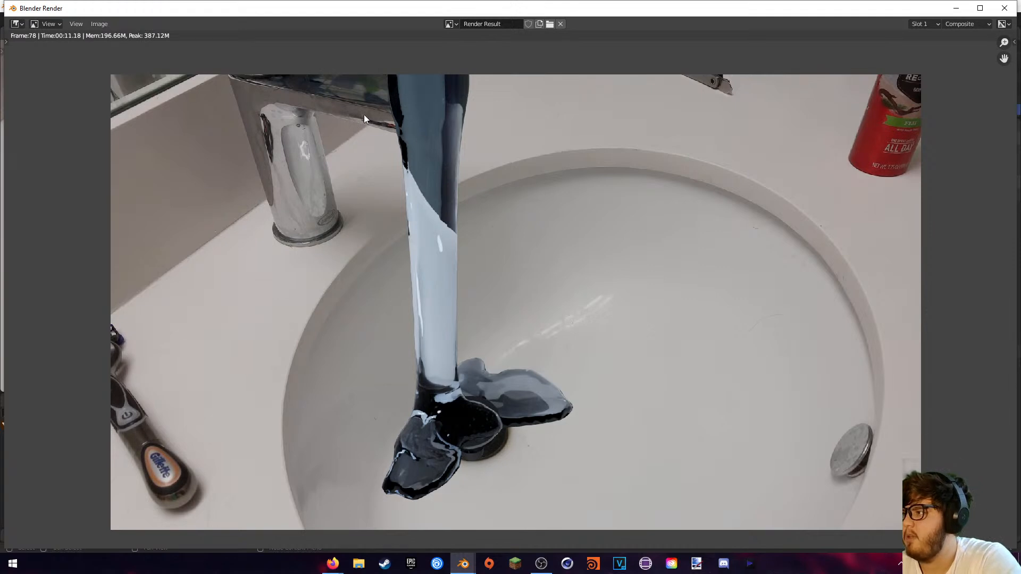
pyautogui.click(1004, 8)
pyautogui.moveTo(324, 206); pyautogui.dragTo(316, 169, button='middle')
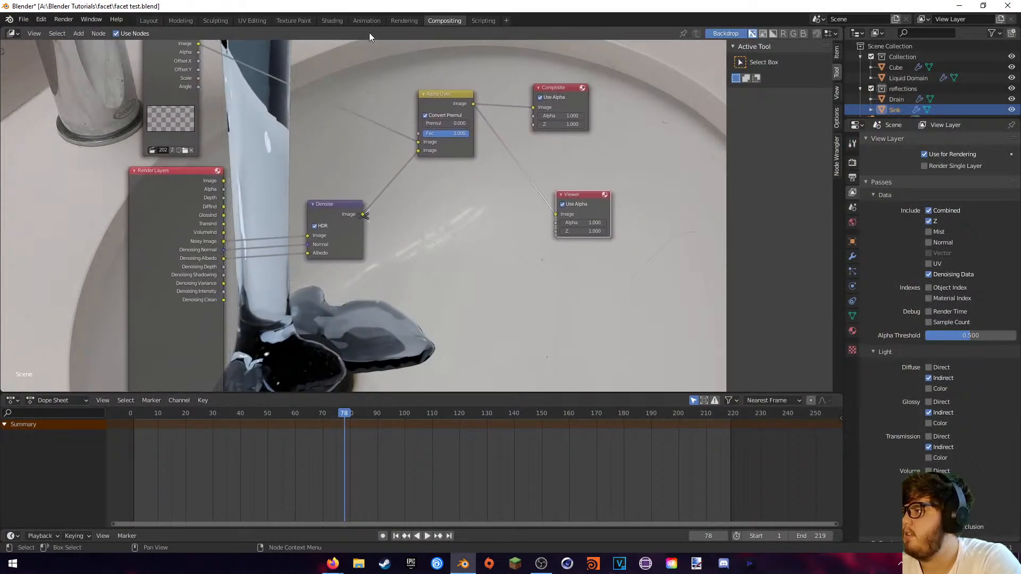
# - Save the file from the Layout workspace and load the sink footage into a Movie Clip Editor in Mask mode
pyautogui.click(152, 22)
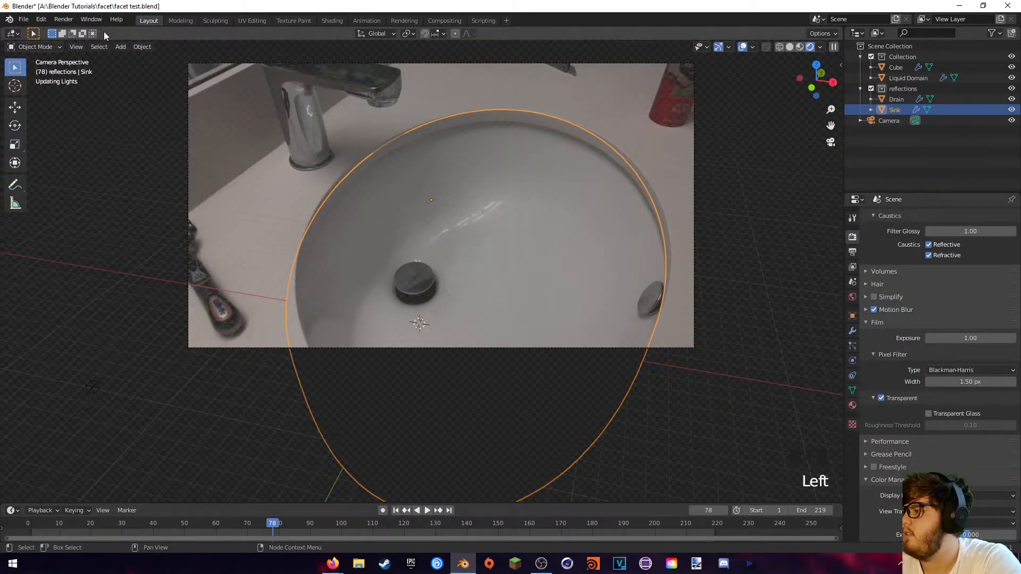
pyautogui.hotkey('ctrl', 's')
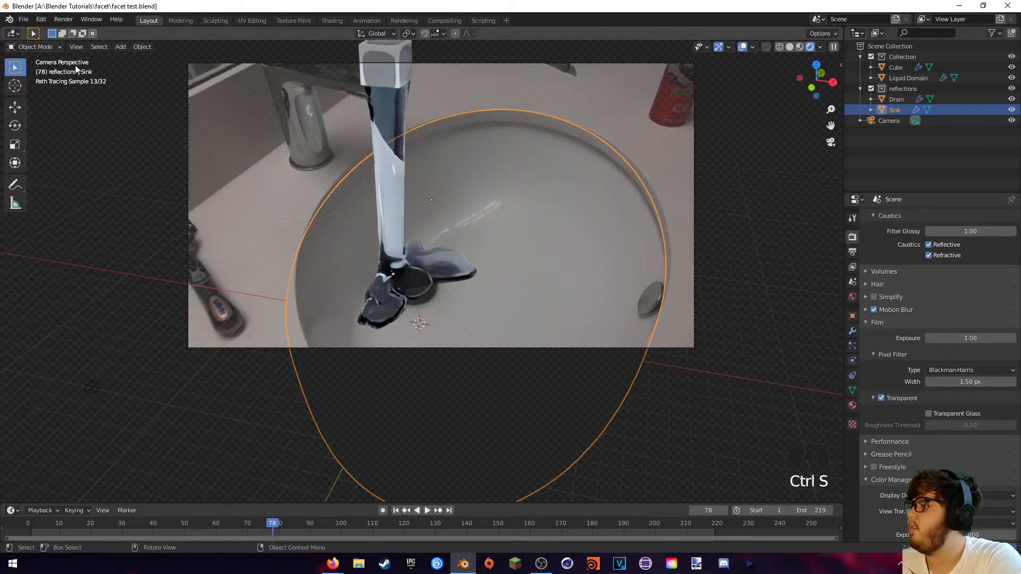
pyautogui.click(14, 34)
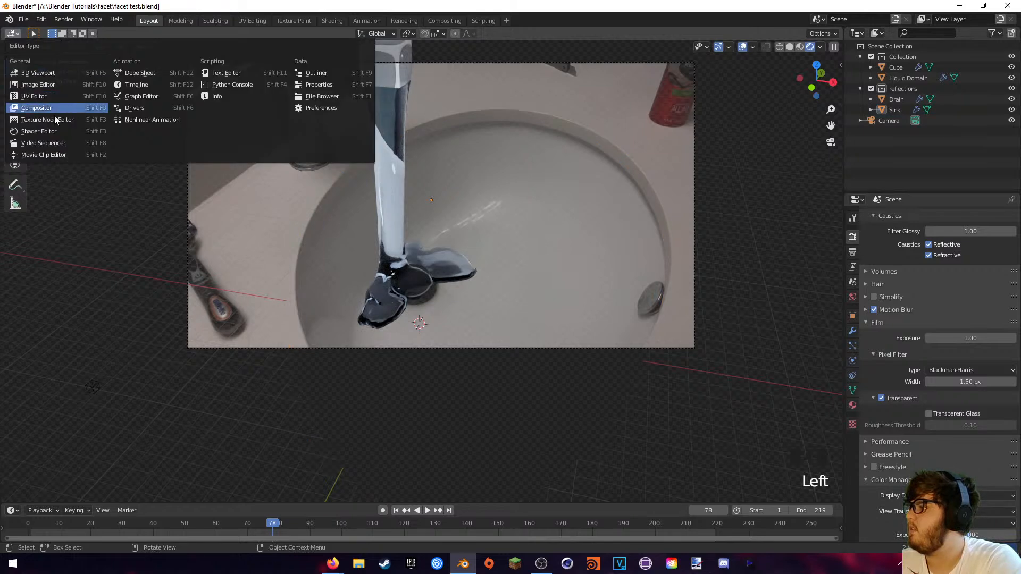
pyautogui.click(44, 154)
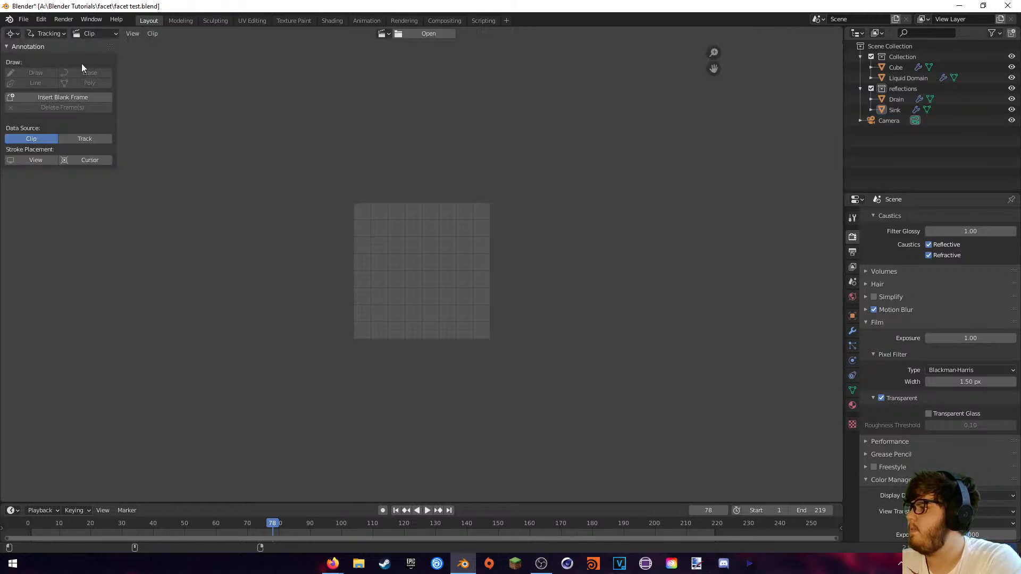
pyautogui.click(383, 34)
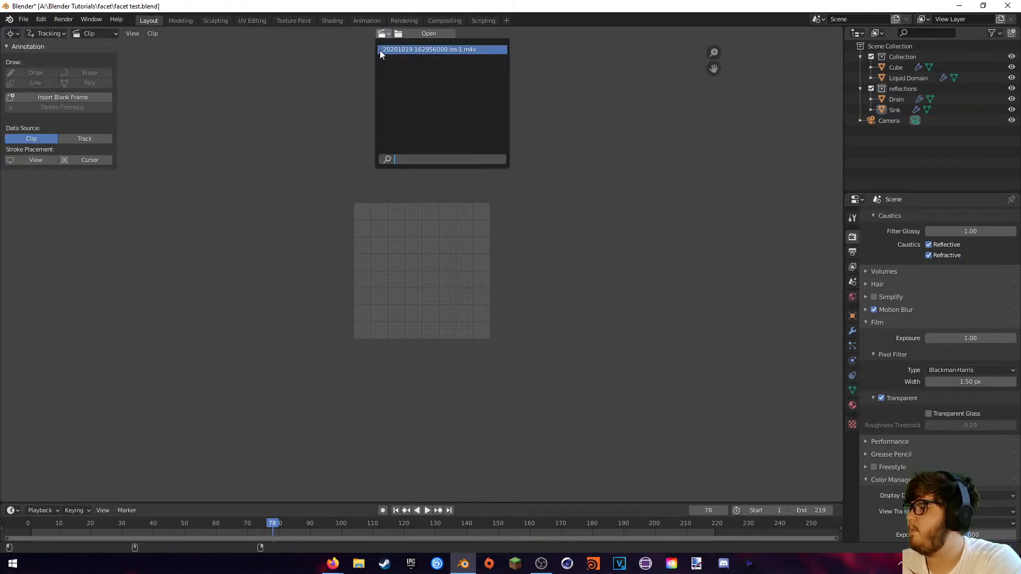
pyautogui.press('Return')
pyautogui.click(60, 33)
pyautogui.click(50, 58)
# - At frame 1, start a mask spline from outside the footage's left edge along the underside of the faucet spout
pyautogui.moveTo(289, 110); pyautogui.dragTo(434, 222, button='middle')
pyautogui.scroll(4, 440, 220)
pyautogui.moveTo(410, 144); pyautogui.dragTo(378, 302, button='middle')
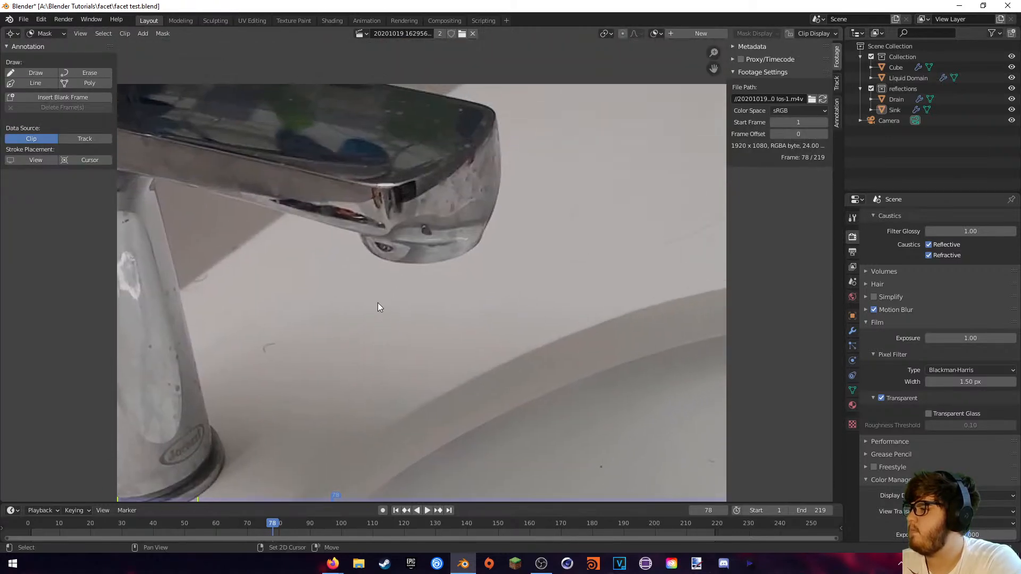
pyautogui.click(31, 526)
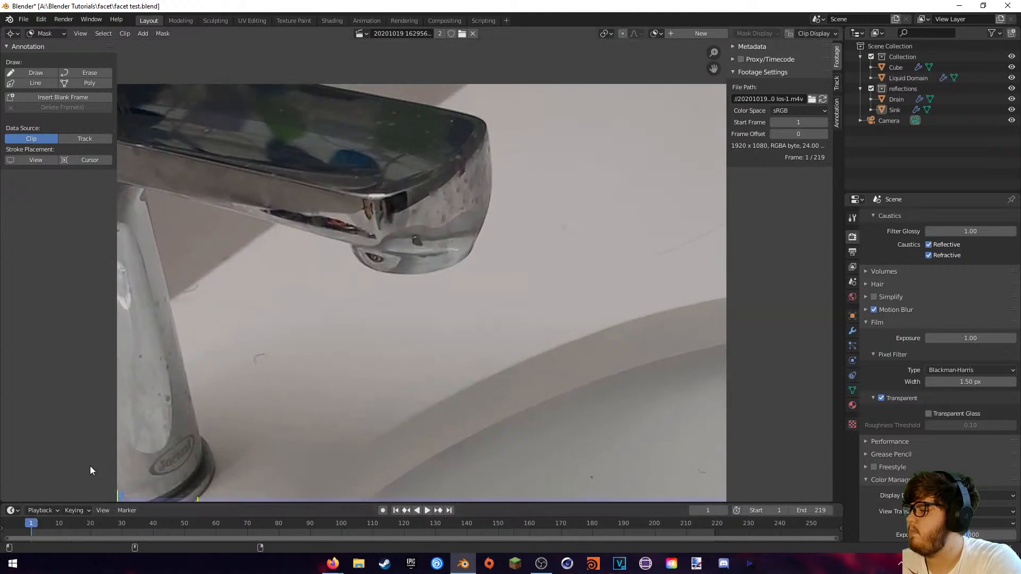
pyautogui.moveTo(346, 321); pyautogui.dragTo(439, 372, button='middle')
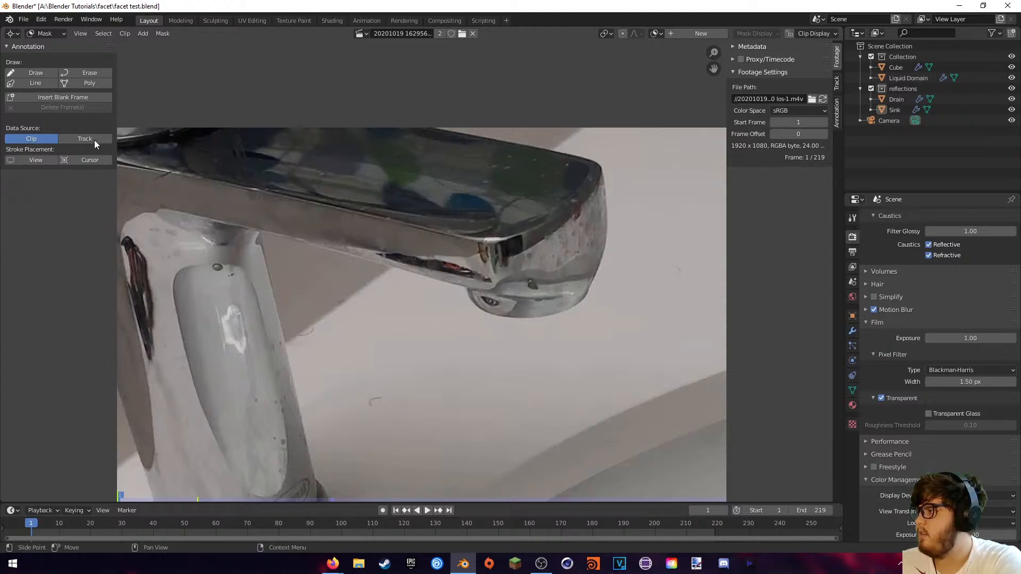
pyautogui.scroll(-4, 167, 191)
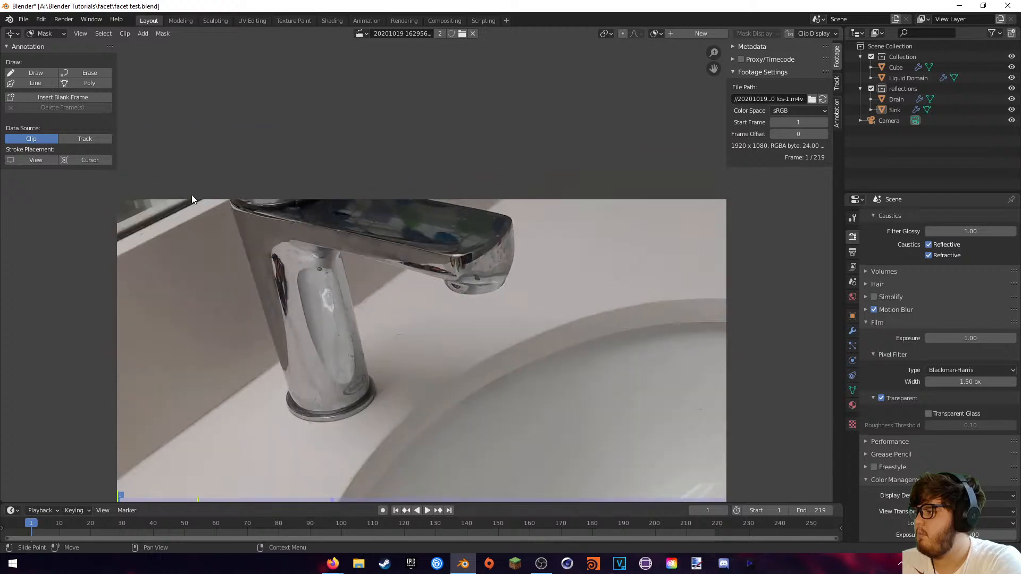
pyautogui.keyDown('ctrl'); pyautogui.click(193, 239); pyautogui.keyUp('ctrl')
pyautogui.keyDown('ctrl'); pyautogui.click(340, 252); pyautogui.keyUp('ctrl')
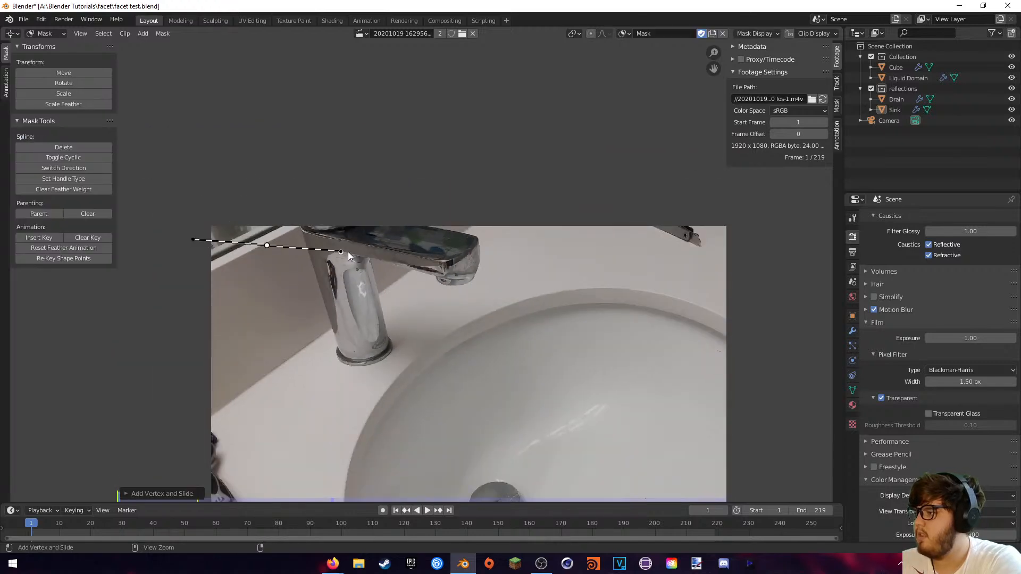
pyautogui.keyDown('ctrl'); pyautogui.click(407, 267); pyautogui.keyUp('ctrl')
pyautogui.keyDown('ctrl'); pyautogui.click(436, 275); pyautogui.keyUp('ctrl')
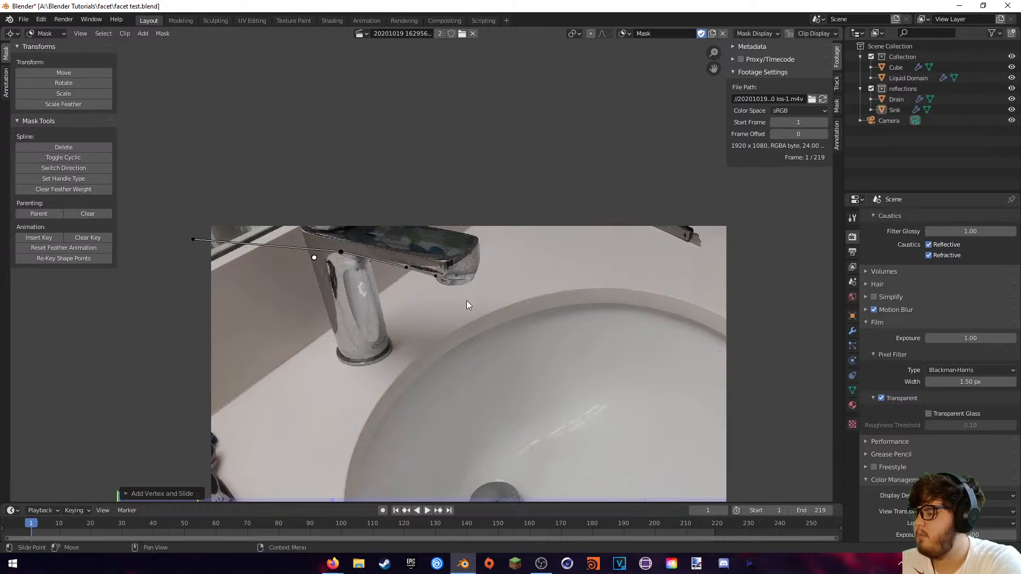
# - Continue the mask spline with curved points around the bottom rim of the faucet's nozzle
pyautogui.scroll(6, 461, 303)
pyautogui.moveTo(580, 253); pyautogui.dragTo(484, 246, button='middle')
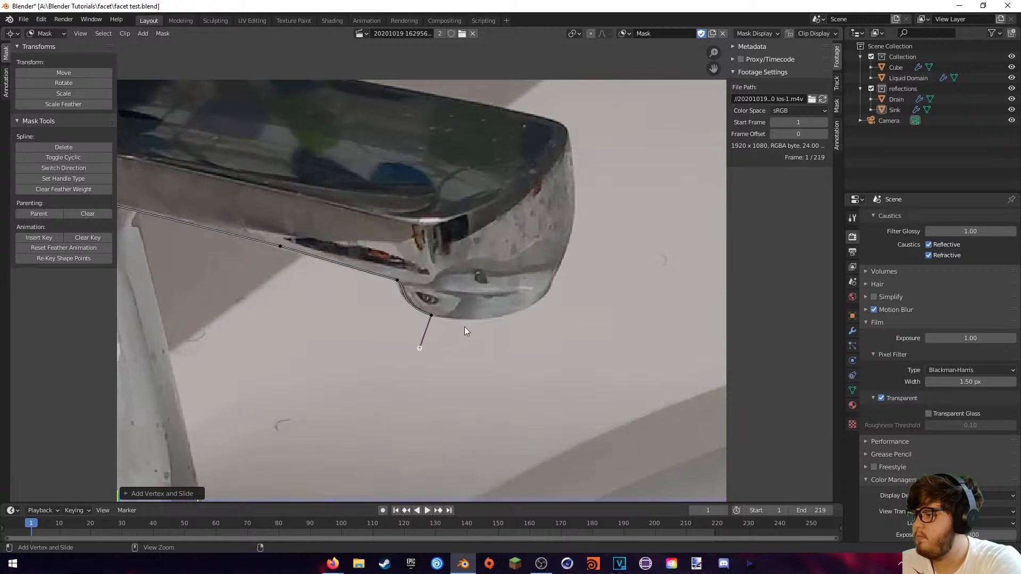
pyautogui.hotkey('ctrl', 'z')
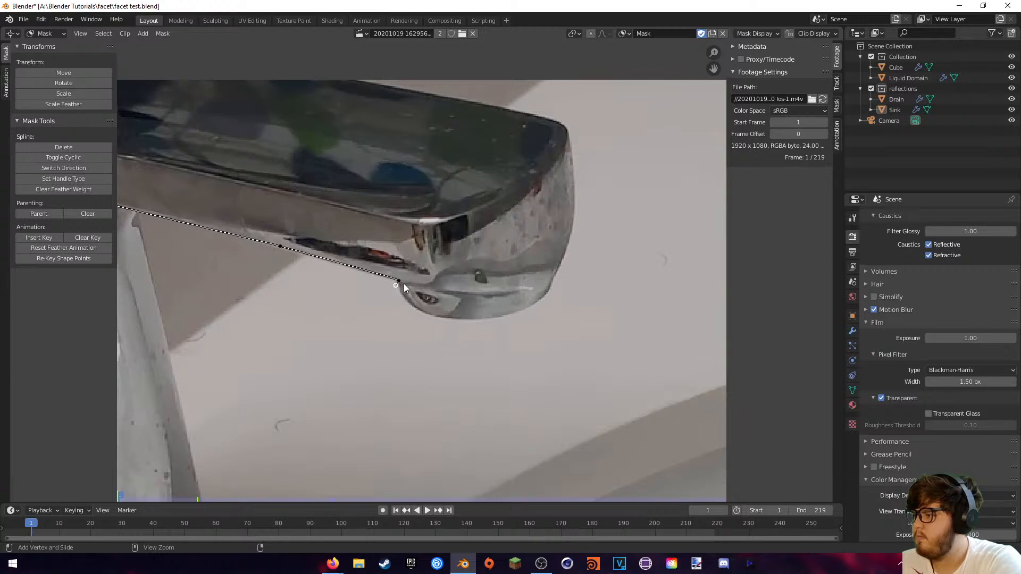
pyautogui.keyDown('ctrl'); pyautogui.click(396, 285); pyautogui.keyUp('ctrl')
pyautogui.keyDown('ctrl'); pyautogui.moveTo(426, 314); pyautogui.dragTo(463, 321); pyautogui.keyUp('ctrl')
pyautogui.keyDown('ctrl'); pyautogui.click(519, 310); pyautogui.keyUp('ctrl')
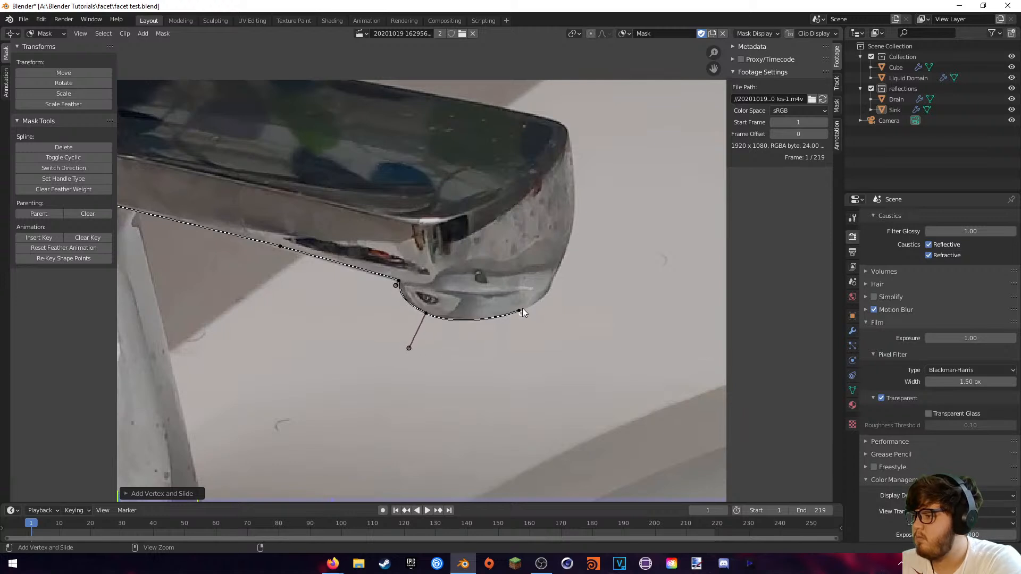
pyautogui.moveTo(555, 276)
pyautogui.keyDown('ctrl'); pyautogui.mouseDown()
pyautogui.moveTo(550, 287)
pyautogui.moveTo(549, 264)
pyautogui.moveTo(560, 257)
pyautogui.mouseUp(); pyautogui.keyUp('ctrl')
pyautogui.hotkey('ctrl', 'z')
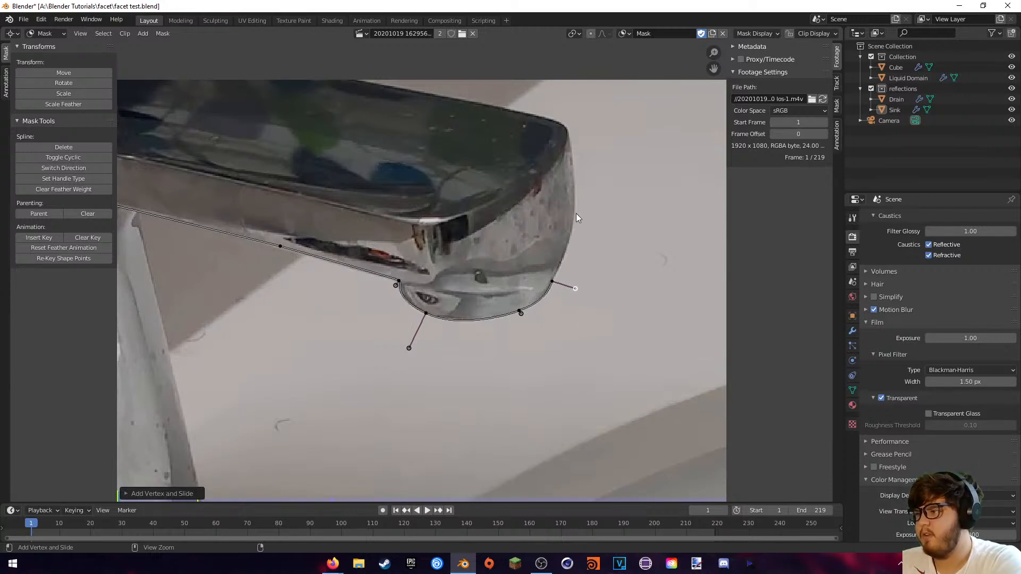
pyautogui.keyDown('ctrl'); pyautogui.moveTo(574, 201); pyautogui.dragTo(578, 144); pyautogui.keyUp('ctrl')
pyautogui.moveTo(585, 141); pyautogui.dragTo(566, 228, button='middle')
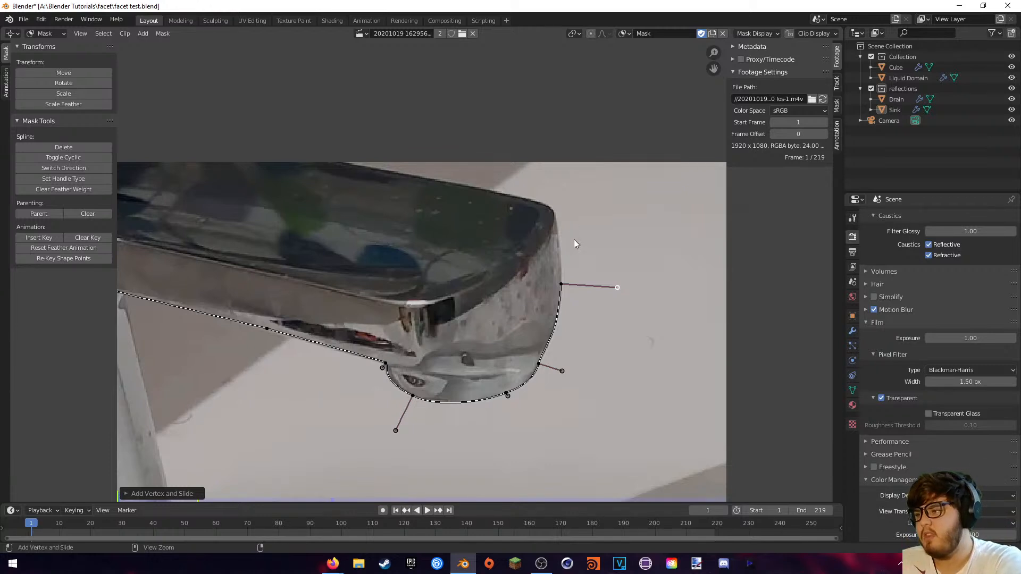
pyautogui.keyDown('ctrl'); pyautogui.click(555, 214); pyautogui.keyUp('ctrl')
pyautogui.keyDown('ctrl'); pyautogui.moveTo(557, 133); pyautogui.dragTo(553, 196); pyautogui.keyUp('ctrl')
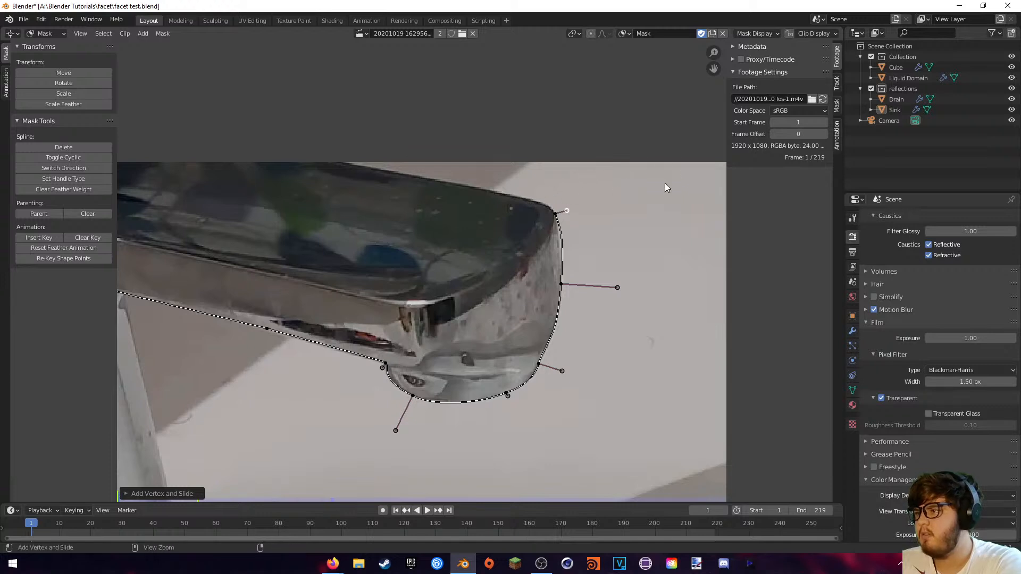
pyautogui.hotkey('ctrl', 'z')
pyautogui.hotkey('ctrl', 'z')
pyautogui.hotkey('ctrl', 'z')
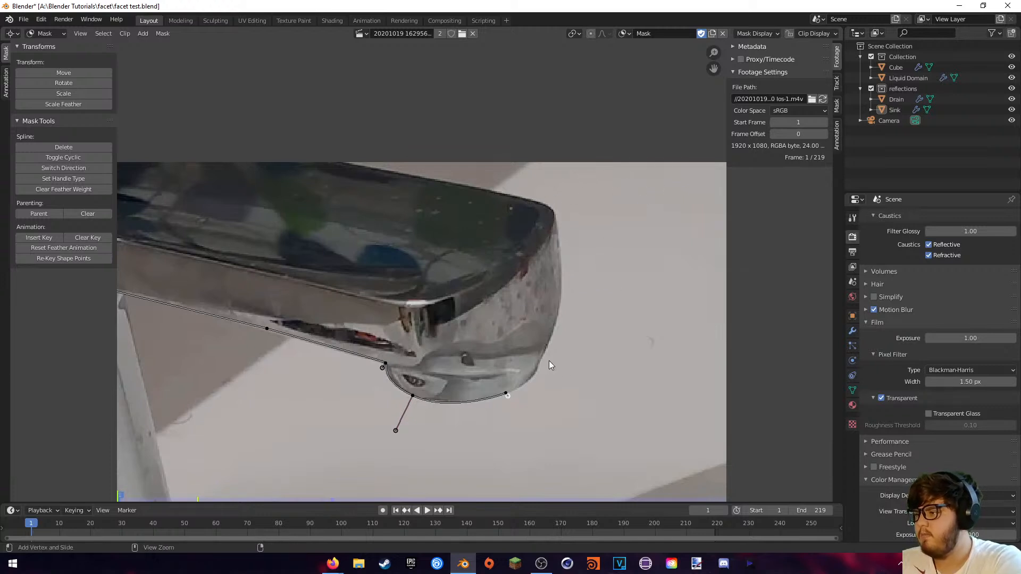
# - Extend the mask from the nozzle's right edge, loop it loosely over the faucet above the footage, and close the spline
pyautogui.keyDown('ctrl'); pyautogui.moveTo(537, 365); pyautogui.dragTo(543, 345); pyautogui.keyUp('ctrl')
pyautogui.scroll(-5, 576, 340)
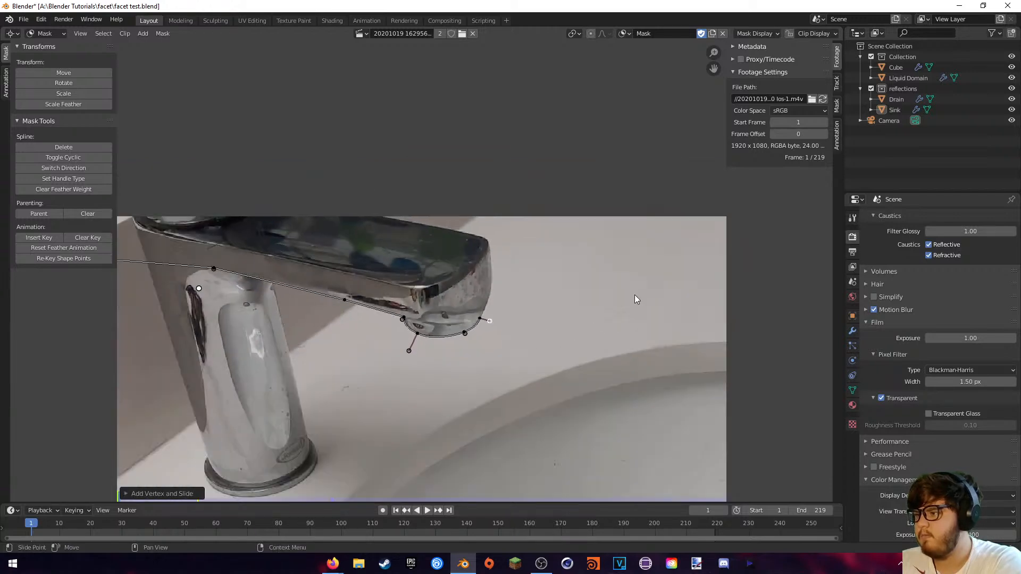
pyautogui.keyDown('ctrl'); pyautogui.moveTo(588, 264); pyautogui.dragTo(605, 203); pyautogui.keyUp('ctrl')
pyautogui.keyDown('ctrl'); pyautogui.click(392, 158); pyautogui.keyUp('ctrl')
pyautogui.scroll(-5, 400, 167)
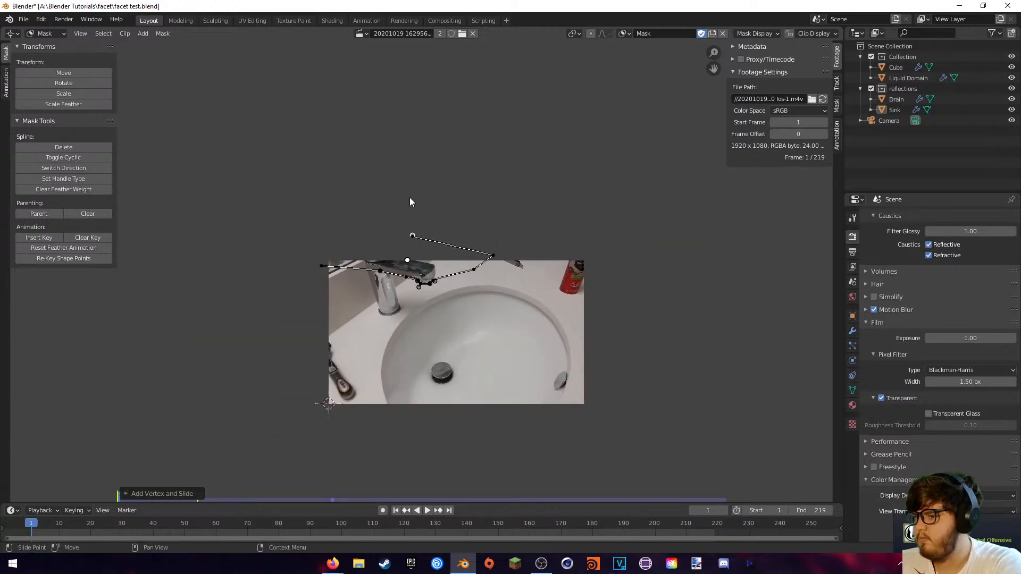
pyautogui.scroll(4, 412, 202)
pyautogui.keyDown('ctrl'); pyautogui.click(270, 174); pyautogui.keyUp('ctrl')
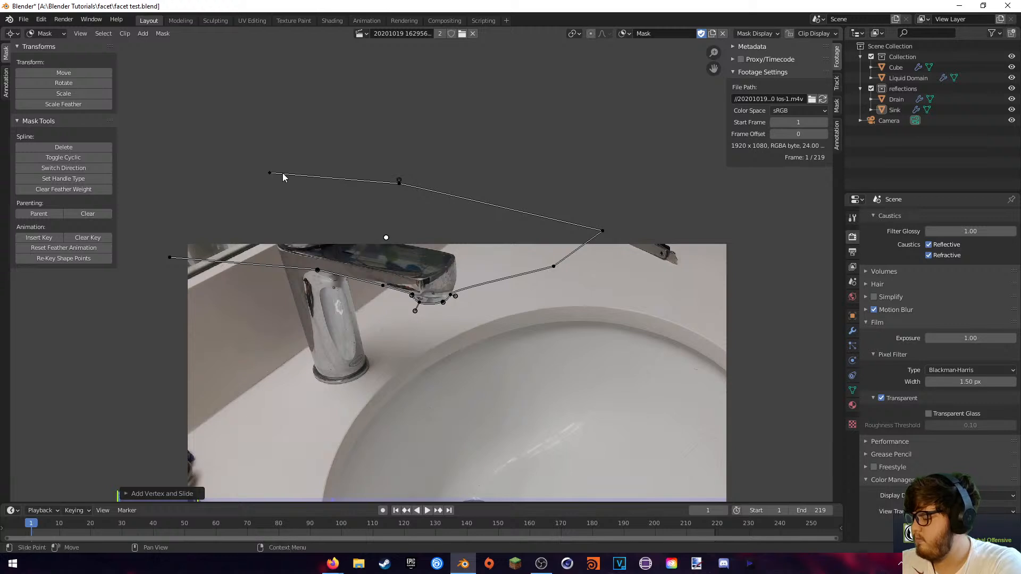
pyautogui.scroll(4, 400, 168)
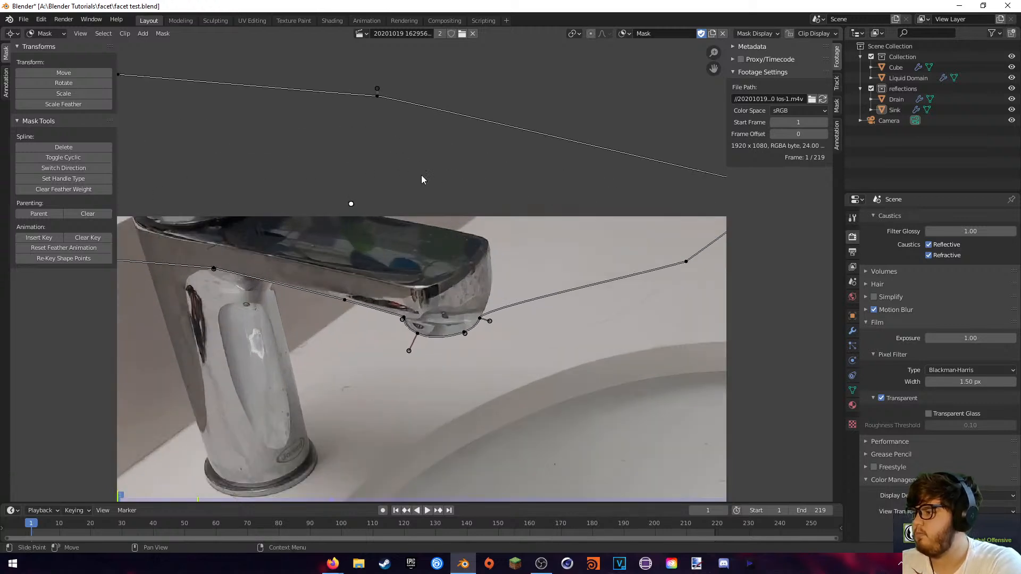
pyautogui.scroll(-4, 478, 241)
pyautogui.press('a')
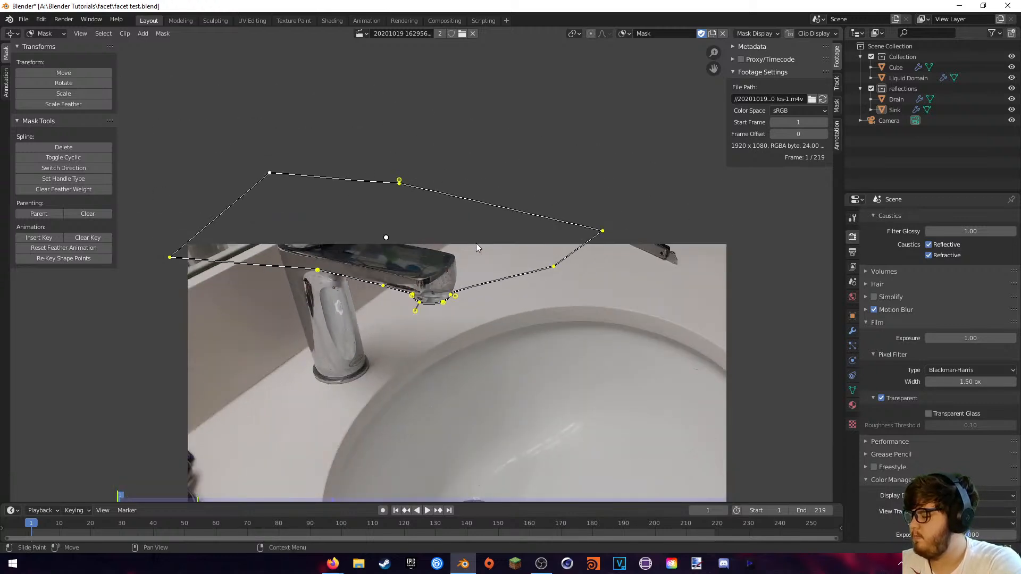
# - Move the whole mask at frames 12 and 34 so that it follows the nozzle's outline
pyautogui.scroll(9, 312, 389)
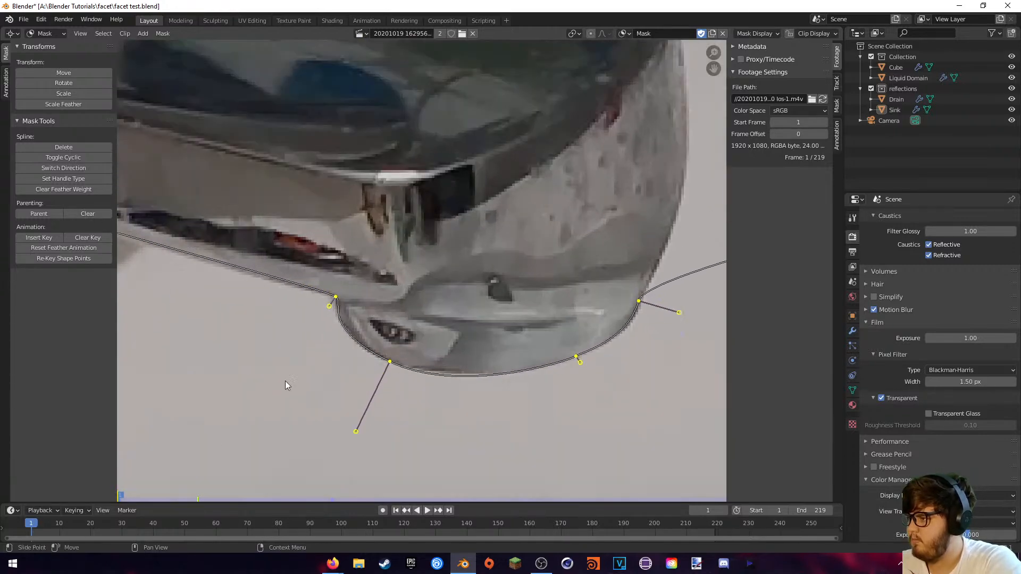
pyautogui.click(64, 523)
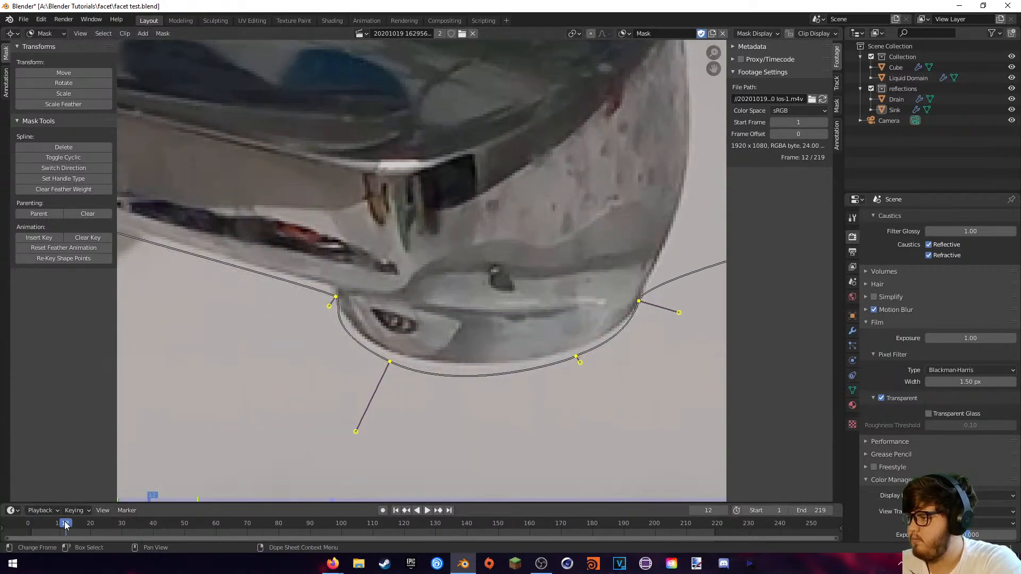
pyautogui.press('g')
pyautogui.click(491, 367)
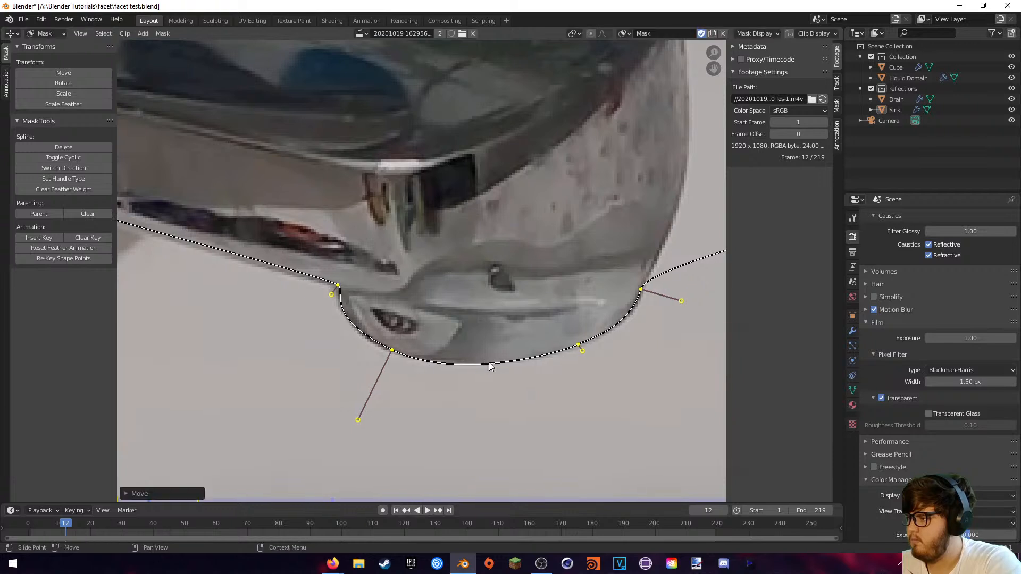
pyautogui.press('space')
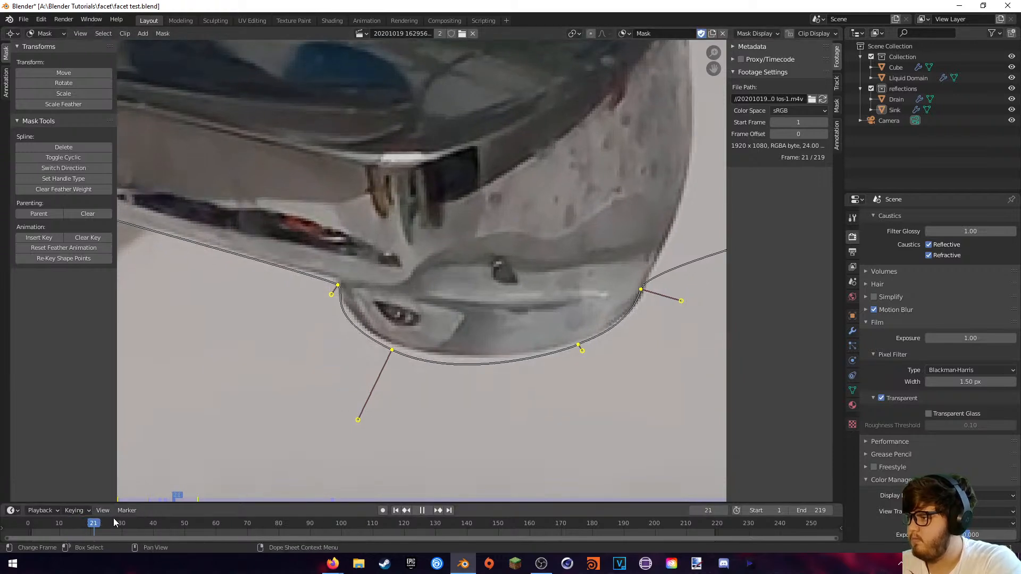
pyautogui.press('space')
pyautogui.press('g')
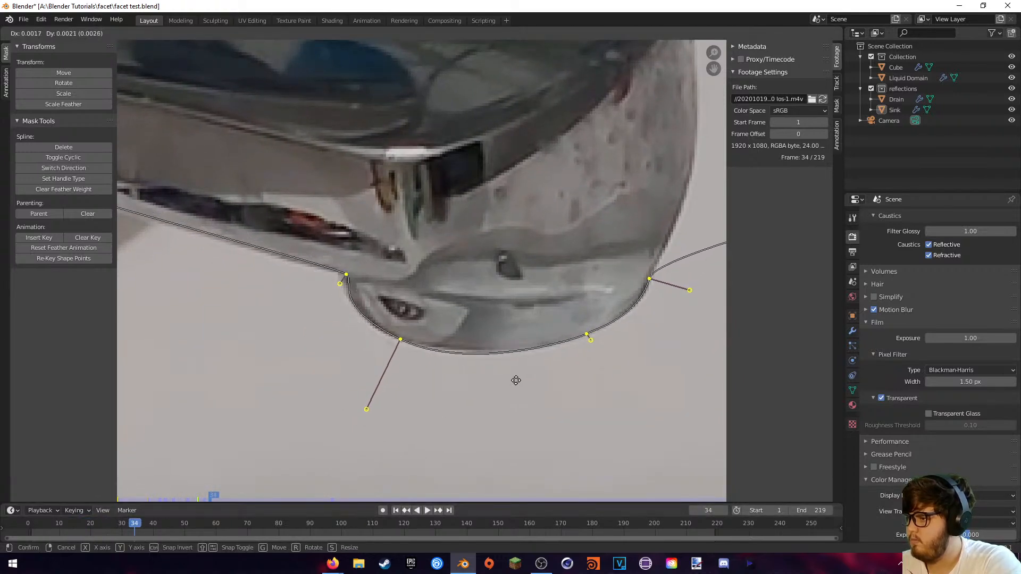
pyautogui.click(516, 381)
# - Move the whole mask onto the nozzle's outline at frame 55 and turn on proportional editing
pyautogui.press('space')
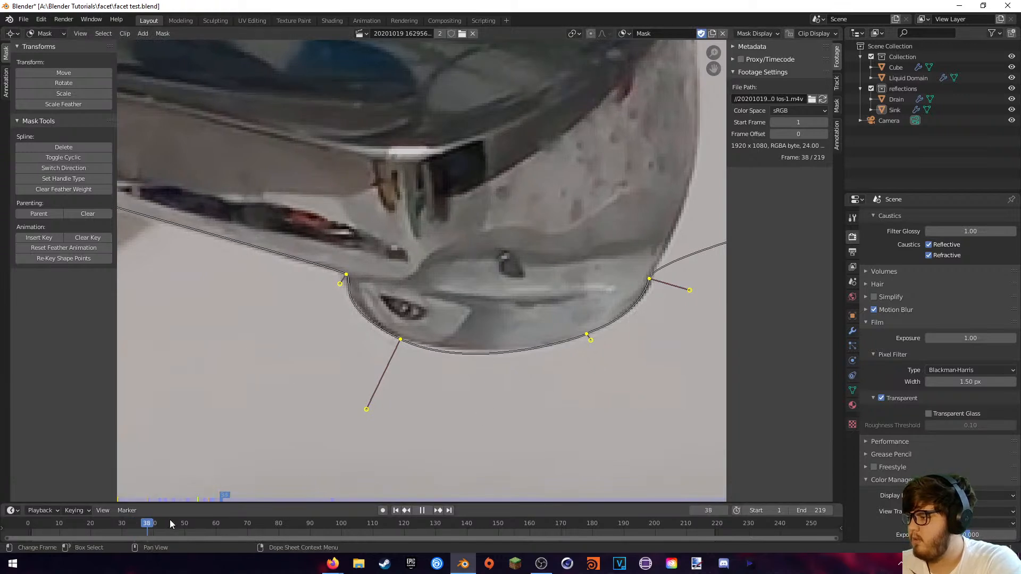
pyautogui.press('space')
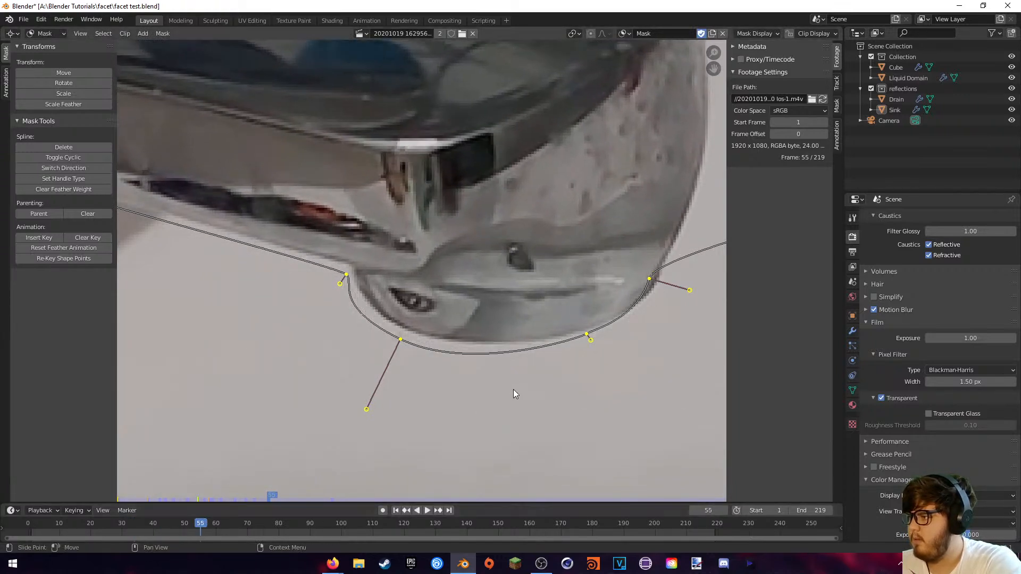
pyautogui.press('g')
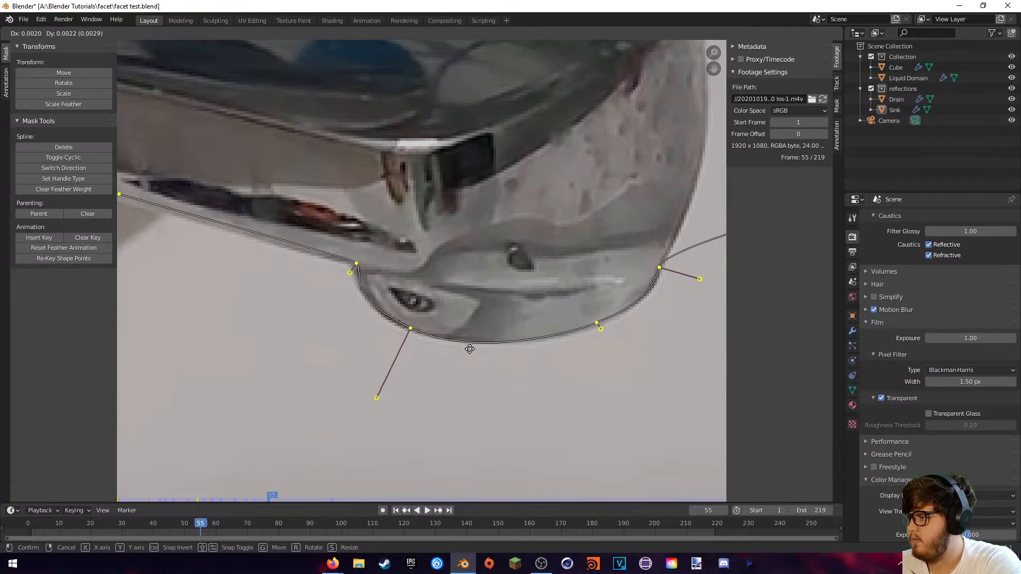
pyautogui.click(468, 353)
pyautogui.press('o')
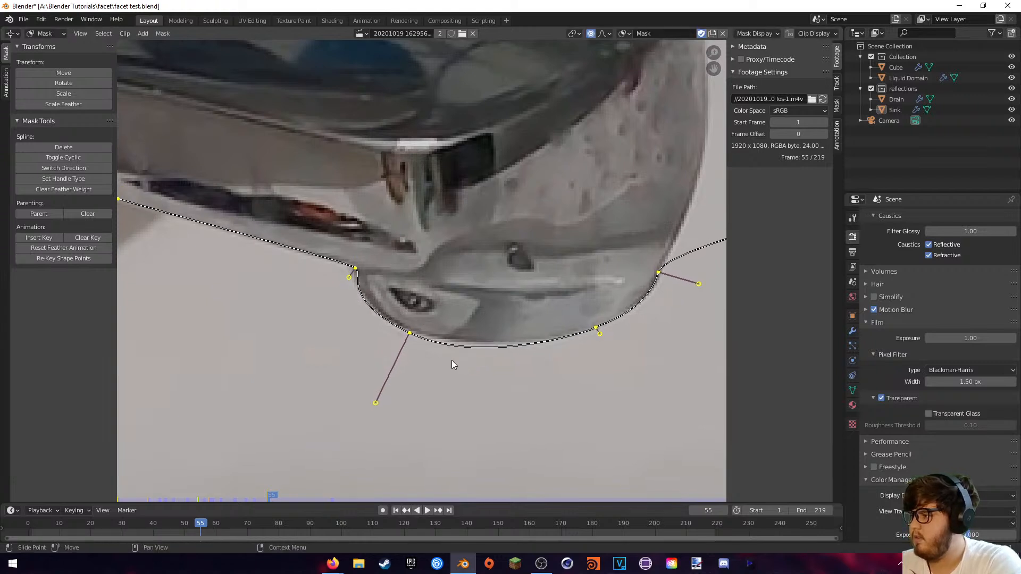
# - Move the whole mask onto the nozzle's outline at frame 125 and play the preceding frames backward to check it
pyautogui.press('space')
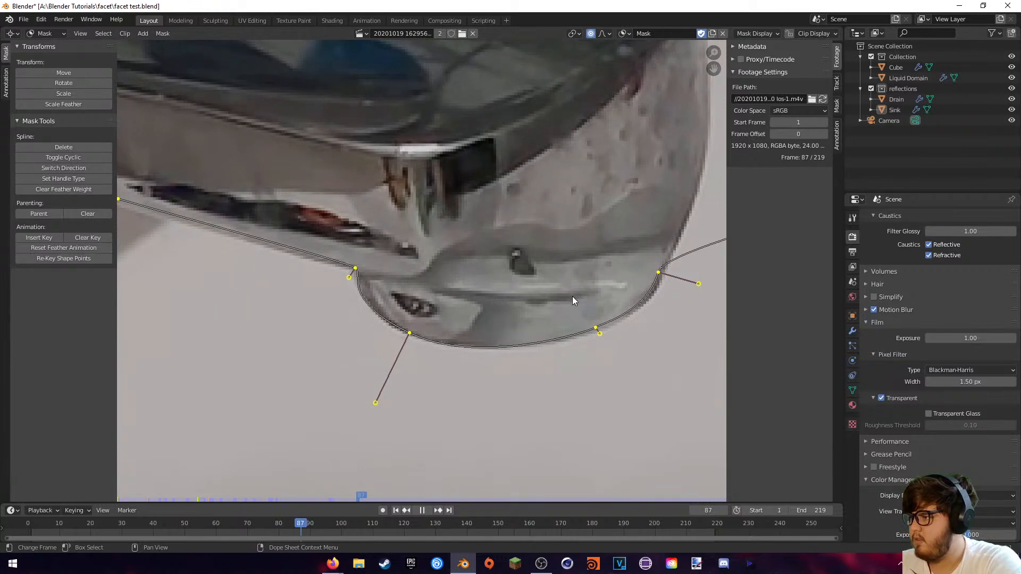
pyautogui.press('space')
pyautogui.press('g')
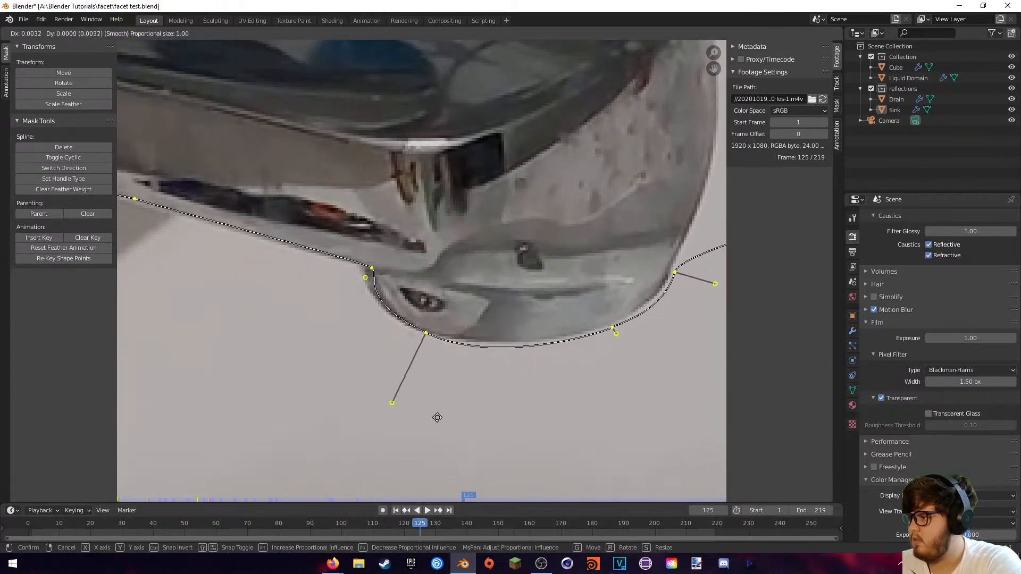
pyautogui.click(432, 421)
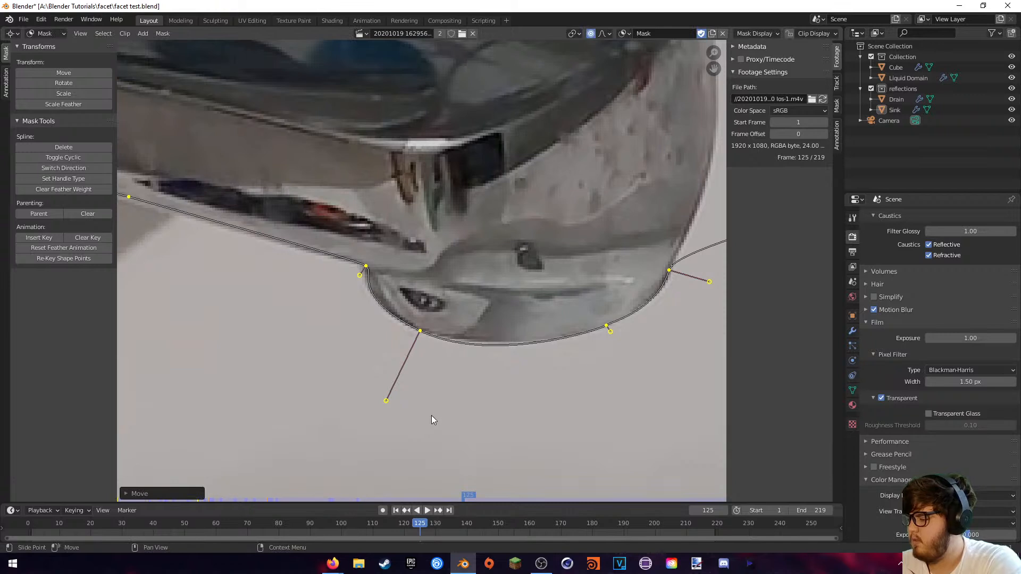
pyautogui.hotkey('ctrl', 'shift', 'space')
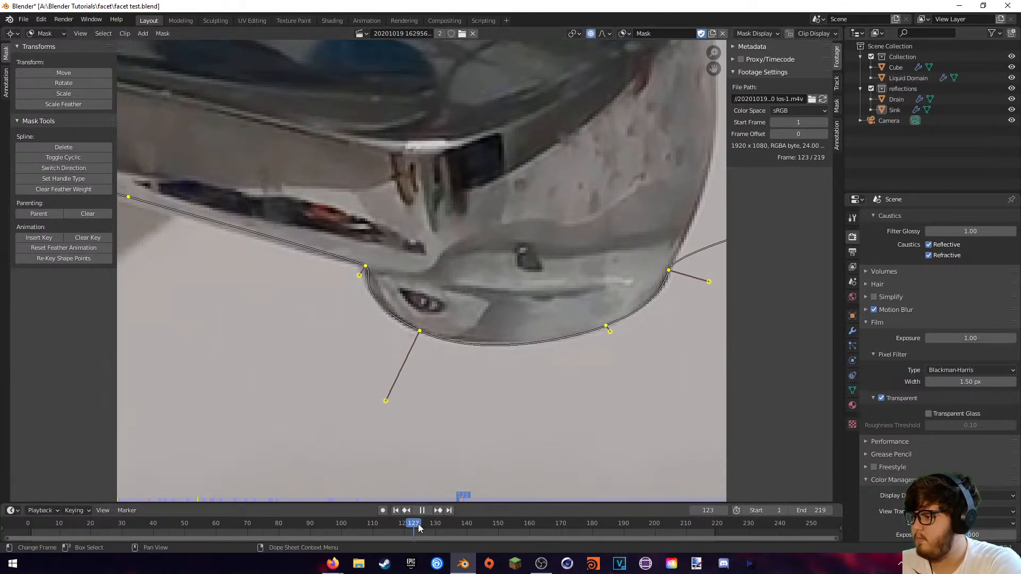
pyautogui.click(279, 523)
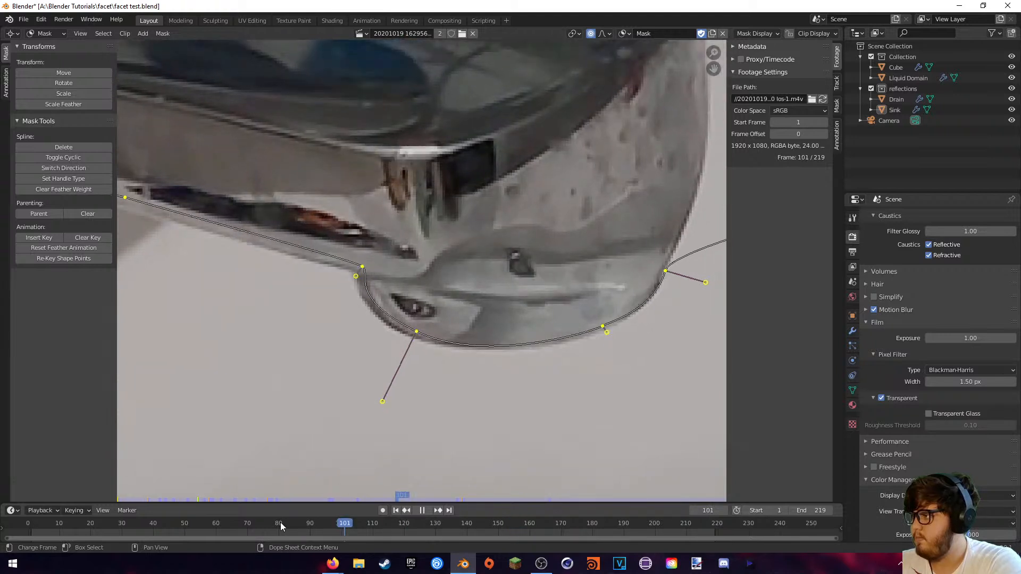
pyautogui.press('space')
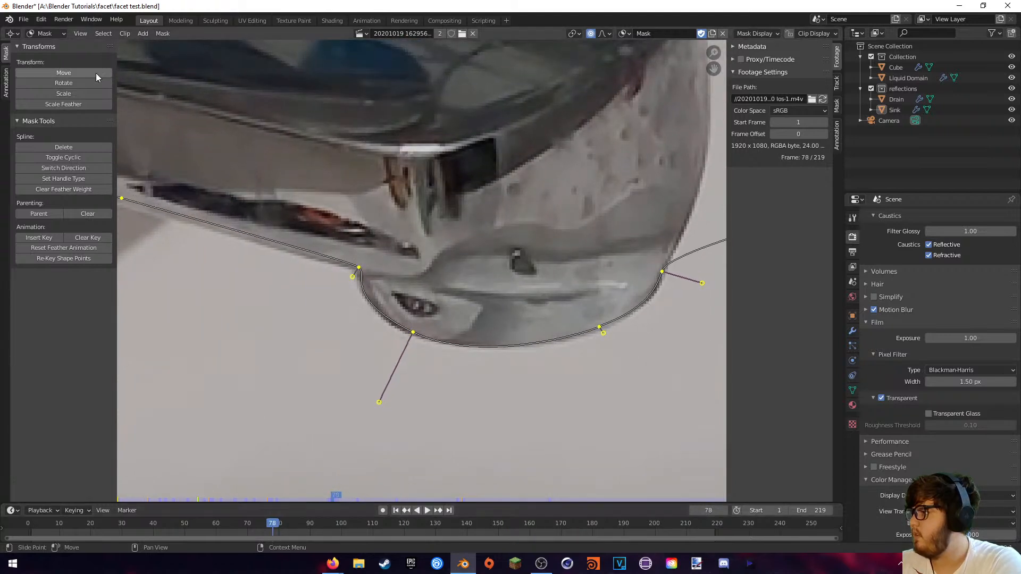
# - Prefetch the footage frames in Tracking mode and return the clip editor to Mask mode
pyautogui.click(32, 34)
pyautogui.click(48, 45)
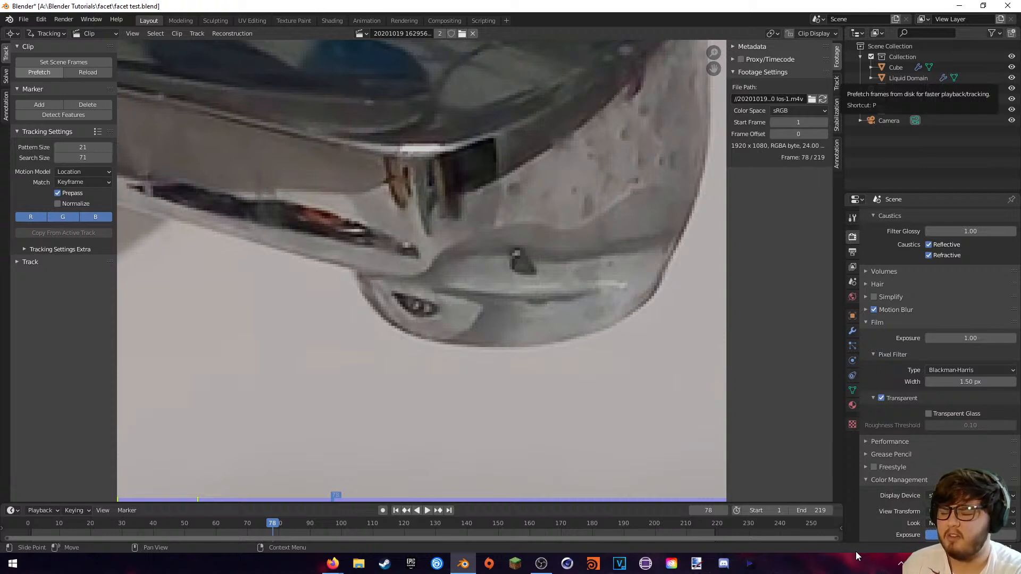
pyautogui.scroll(-7, 350, 337)
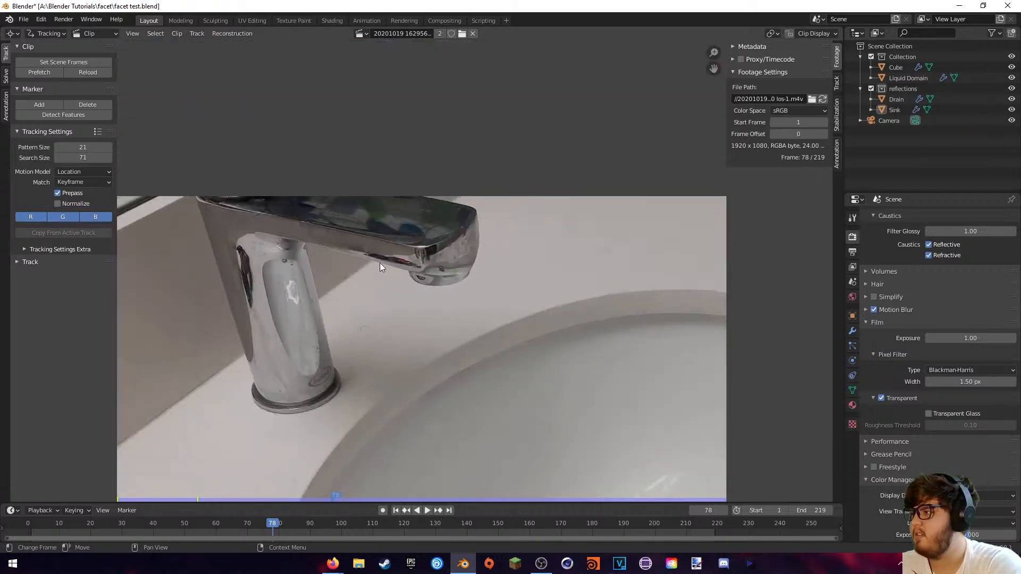
pyautogui.click(53, 34)
pyautogui.click(51, 57)
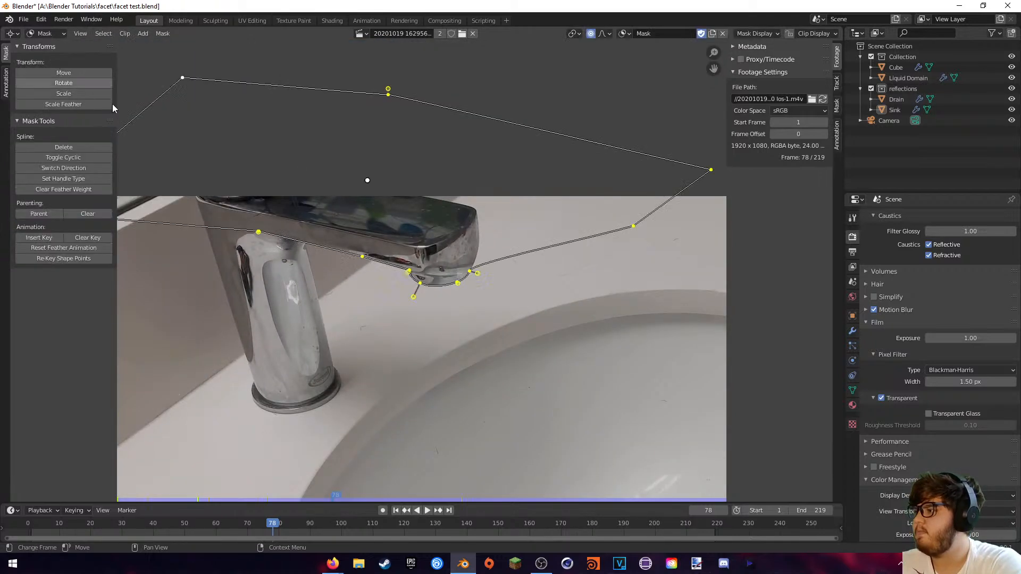
# - Move the whole mask at frame 88 so that it lines up with the nozzle's outline
pyautogui.moveTo(197, 523); pyautogui.dragTo(330, 529)
pyautogui.scroll(8, 422, 271)
pyautogui.scroll(-3, 410, 314)
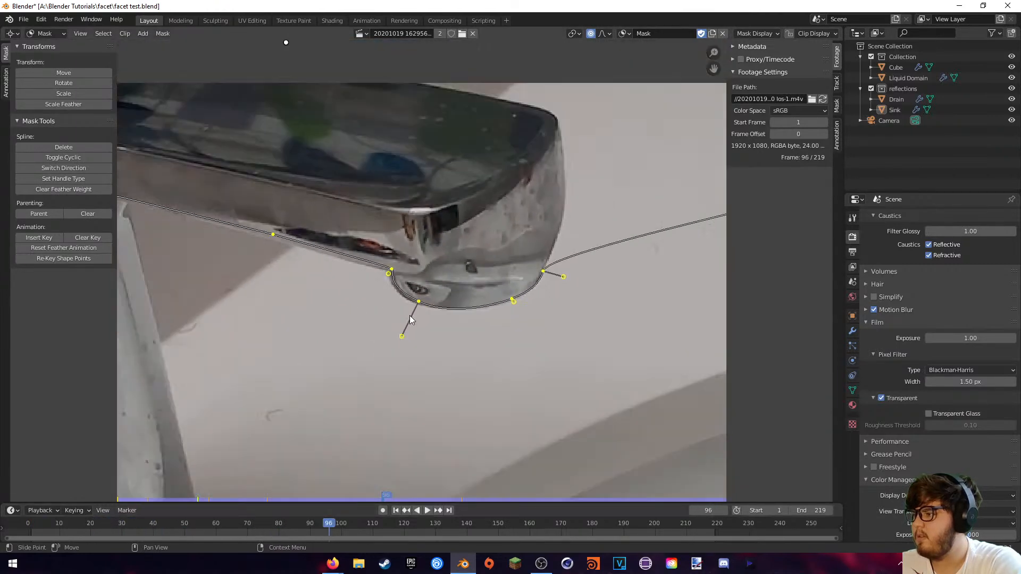
pyautogui.scroll(4, 410, 314)
pyautogui.moveTo(269, 524); pyautogui.dragTo(303, 526)
pyautogui.press('g')
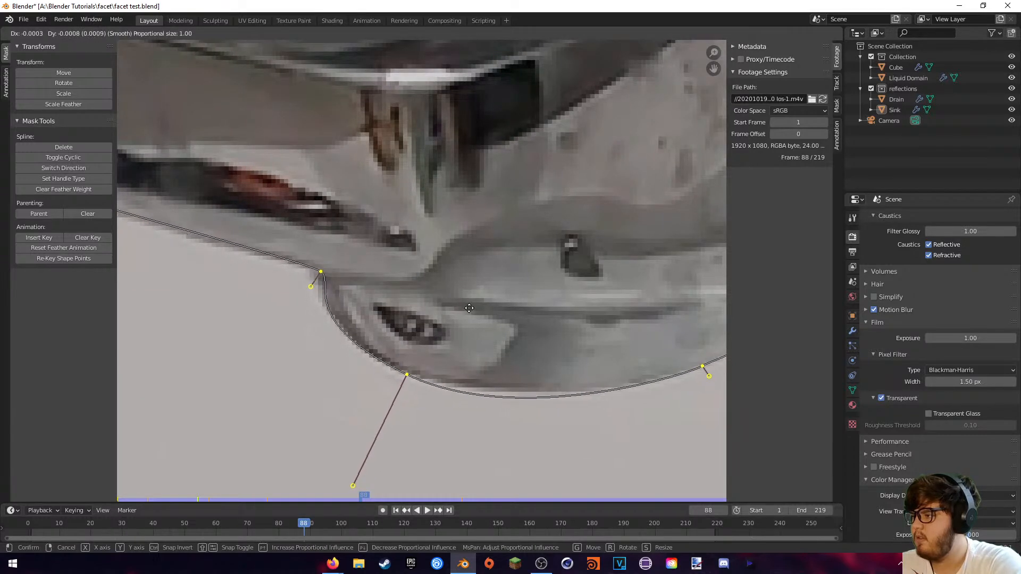
pyautogui.click(469, 308)
# - Go back to frame 13, look over the mask around the whole faucet and switch to the Compositing workspace
pyautogui.moveTo(304, 524); pyautogui.dragTo(69, 528)
pyautogui.scroll(-3, 374, 328)
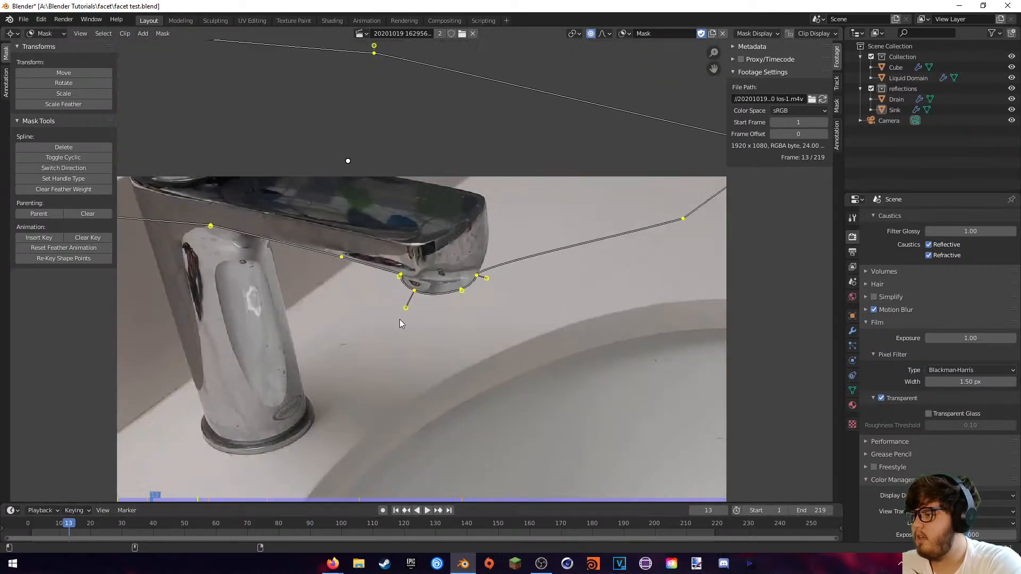
pyautogui.moveTo(433, 274); pyautogui.dragTo(516, 390, button='middle')
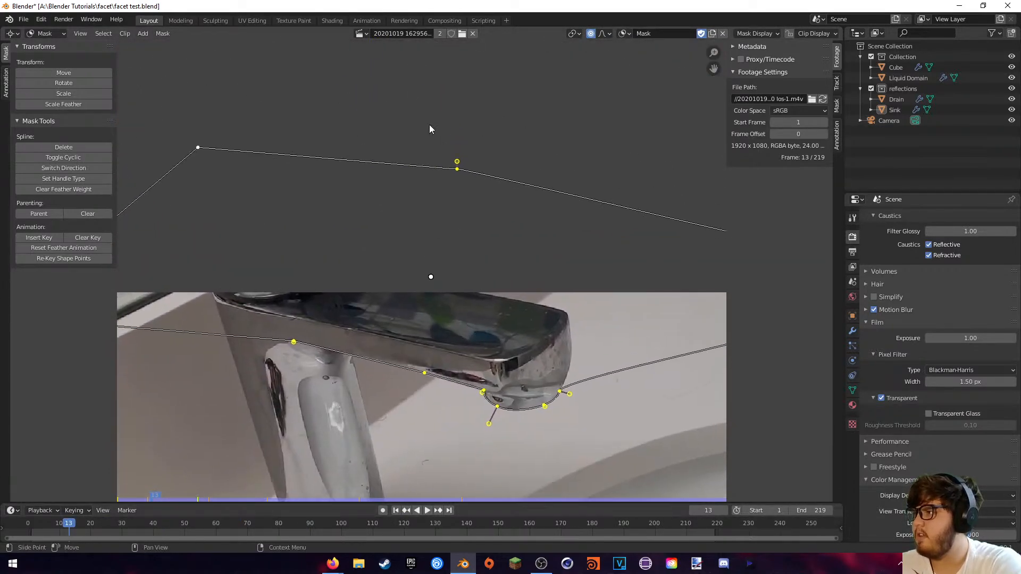
pyautogui.click(443, 20)
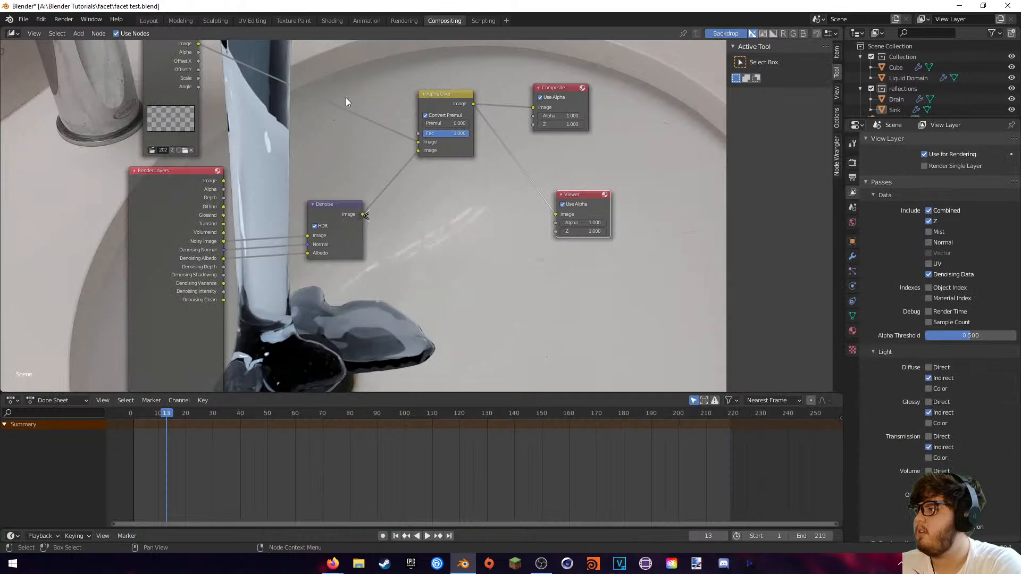
pyautogui.moveTo(433, 281); pyautogui.dragTo(444, 310, button='middle')
pyautogui.hotkey('shift', 's')
pyautogui.moveTo(369, 175)
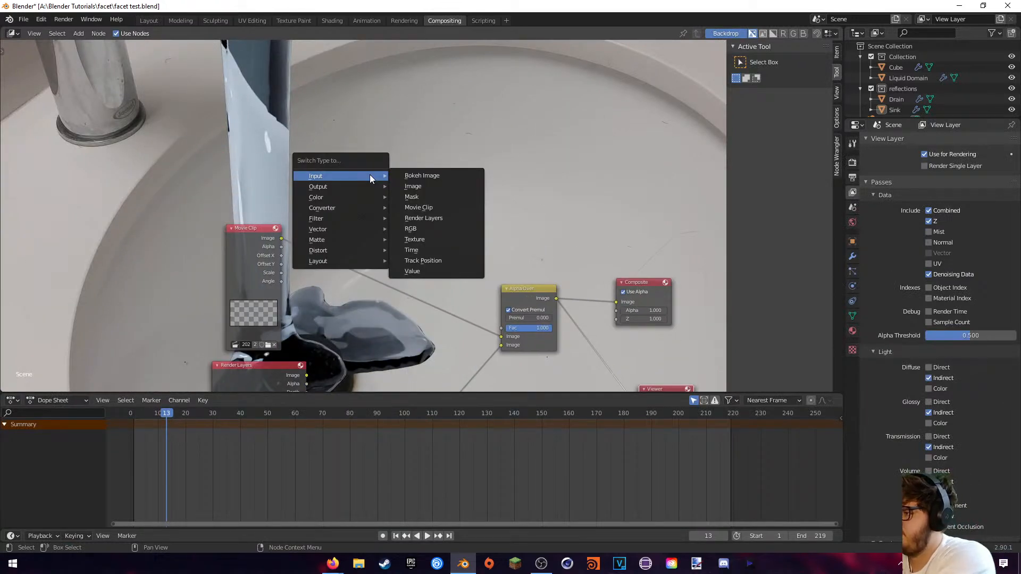
pyautogui.hotkey('shift', 'a')
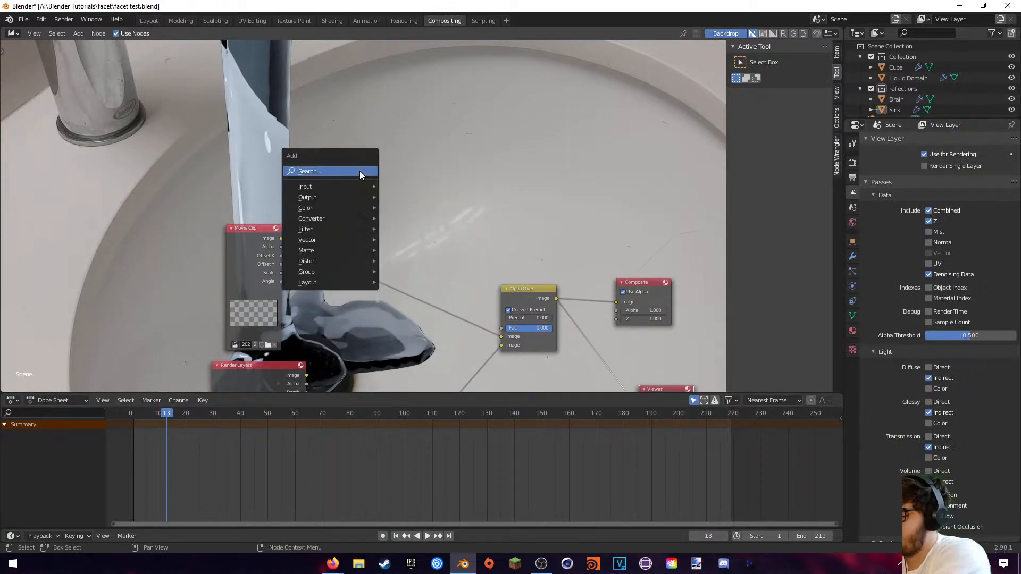
pyautogui.press('m')
pyautogui.press('o')
pyautogui.click(461, 127)
pyautogui.press('x')
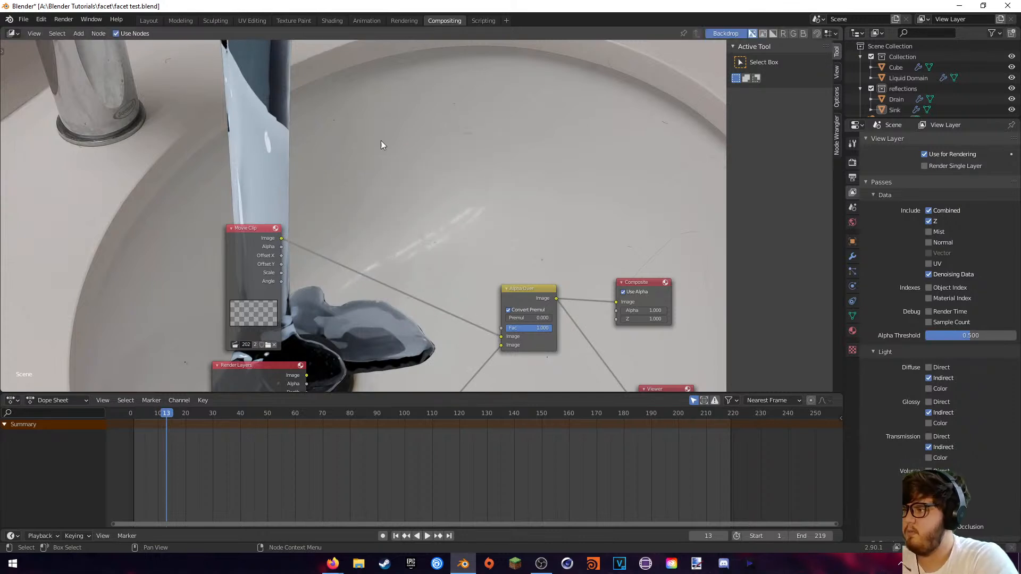
# - Add a Mask input node above the Movie Clip node
pyautogui.hotkey('shift', 'a')
pyautogui.click(318, 96)
pyautogui.write('mask')
pyautogui.click(364, 115)
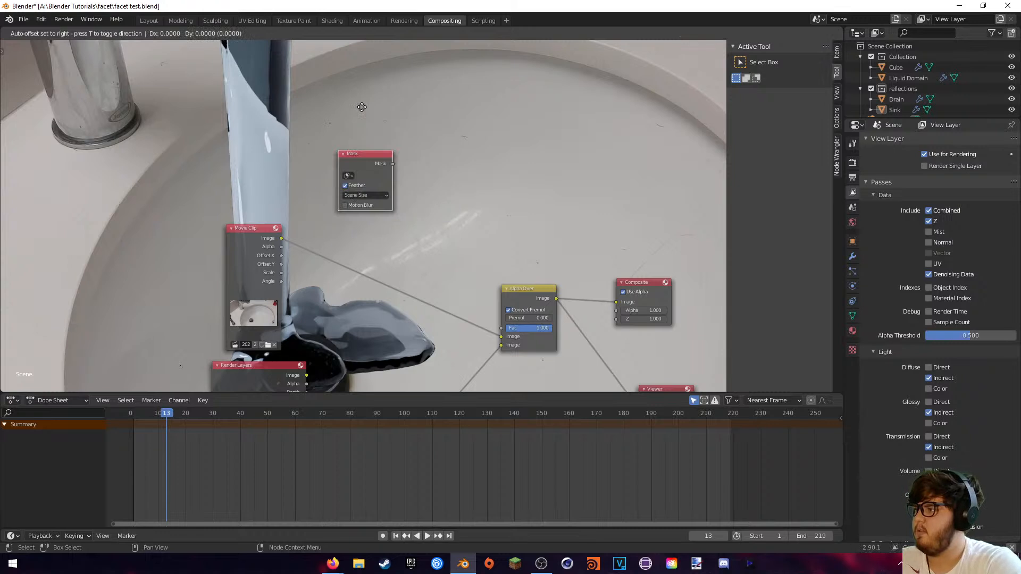
pyautogui.click(351, 127)
# - Add an Invert node between the Mask node and the Alpha Over node
pyautogui.hotkey('shift', 'a')
pyautogui.click(386, 156)
pyautogui.write('invert')
pyautogui.click(409, 174)
pyautogui.click(452, 221)
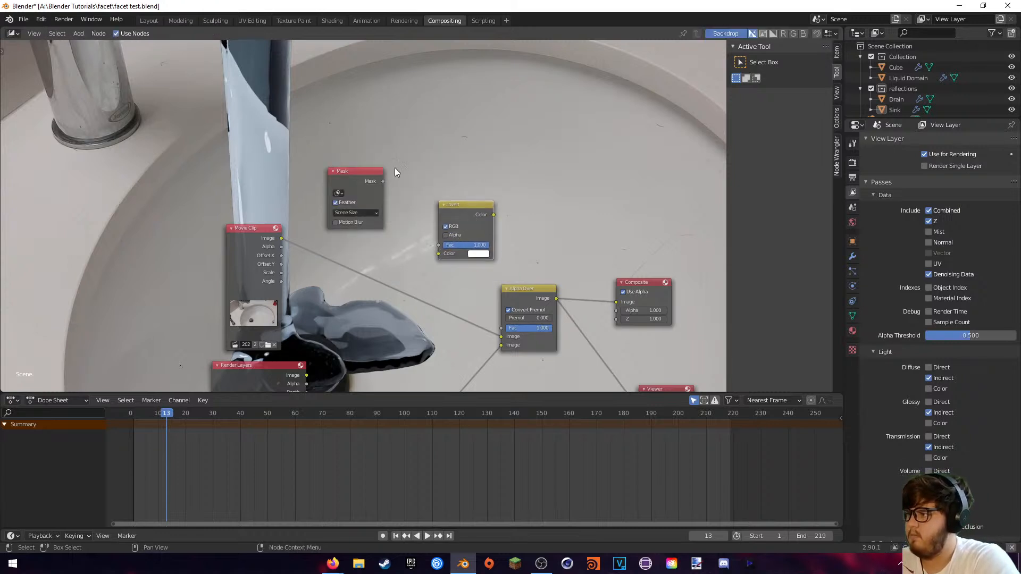
# - Connect the Mask output to Invert's Color, Invert's Color to Alpha Over's Fac, and assign the existing Mask to the Mask node
pyautogui.moveTo(383, 182); pyautogui.dragTo(444, 253)
pyautogui.moveTo(494, 214); pyautogui.dragTo(501, 327)
pyautogui.click(338, 193)
pyautogui.click(349, 210)
# - Shrink the backdrop to show the whole composite and shift the Invert node slightly closer to the Mask node
pyautogui.moveTo(563, 142); pyautogui.dragTo(495, 356, button='middle')
pyautogui.press('v')
pyautogui.press('v')
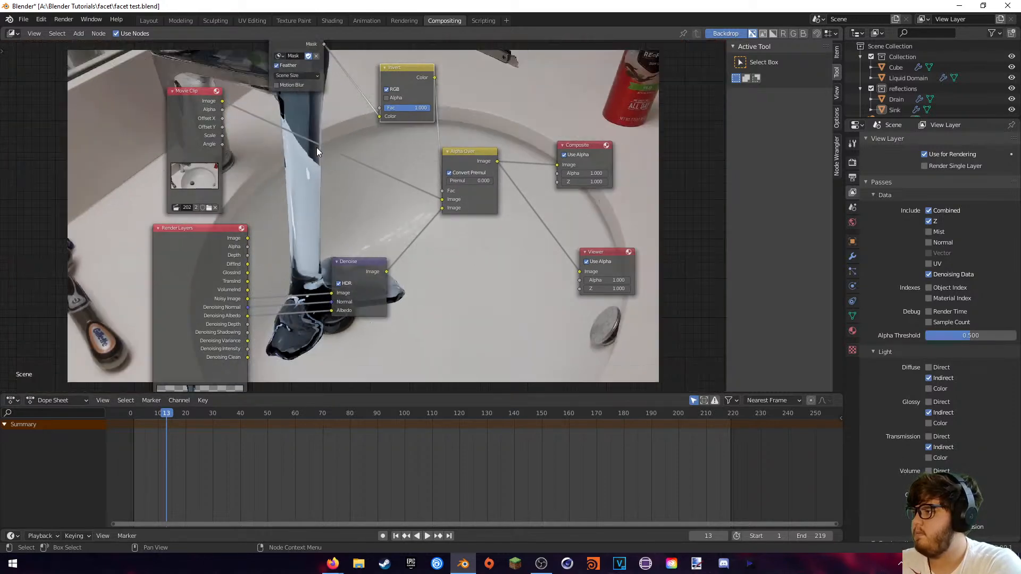
pyautogui.moveTo(330, 138); pyautogui.dragTo(258, 193, button='middle')
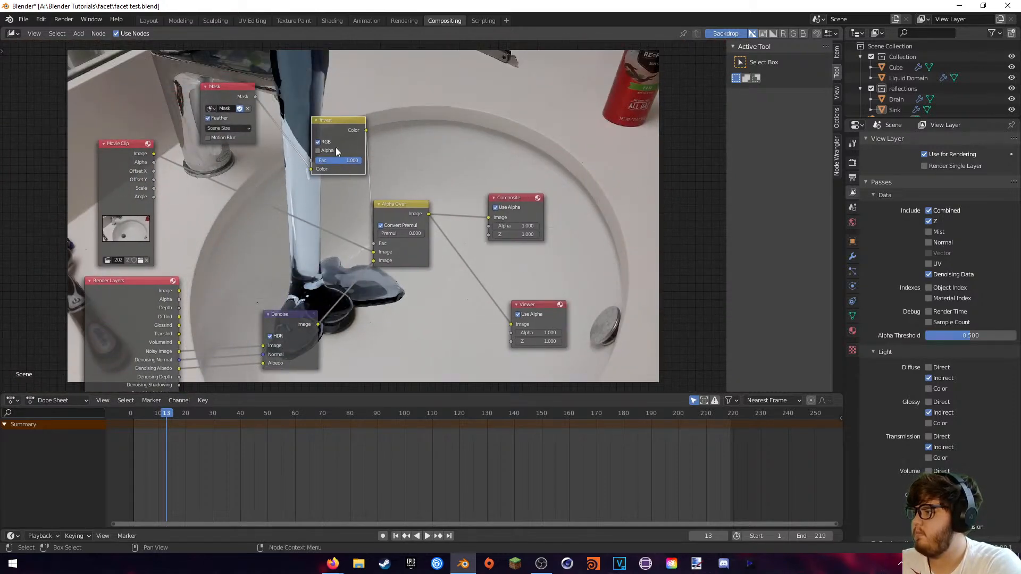
pyautogui.moveTo(335, 131); pyautogui.dragTo(314, 133)
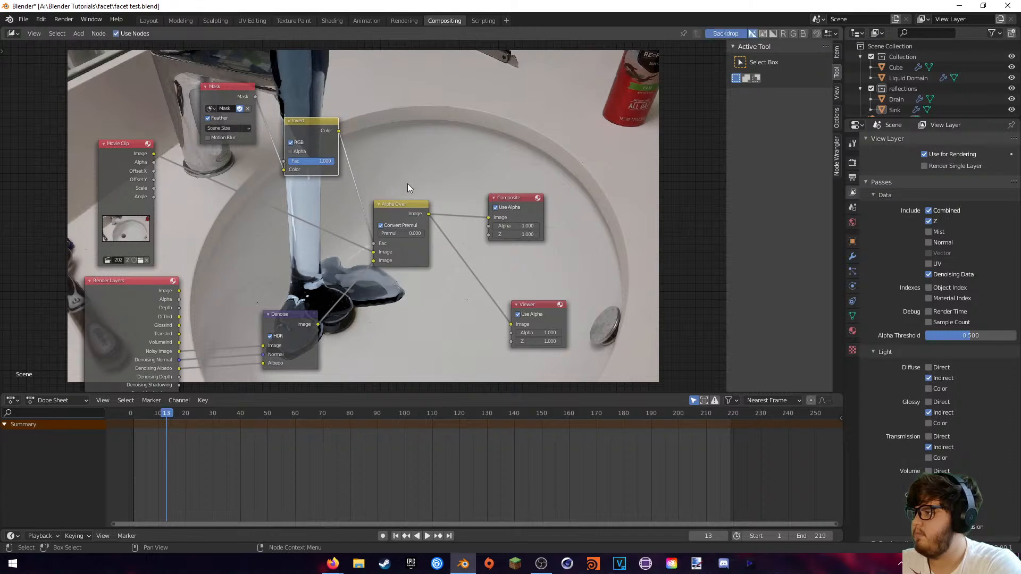
pyautogui.moveTo(381, 174); pyautogui.dragTo(424, 187, button='middle')
pyautogui.click(439, 222)
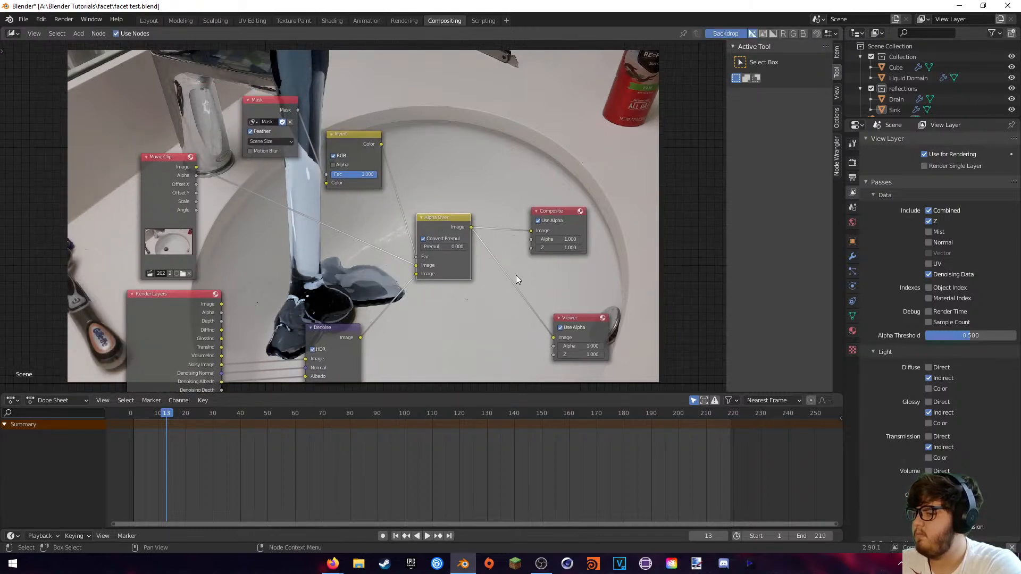
pyautogui.moveTo(450, 160); pyautogui.dragTo(439, 180, button='middle')
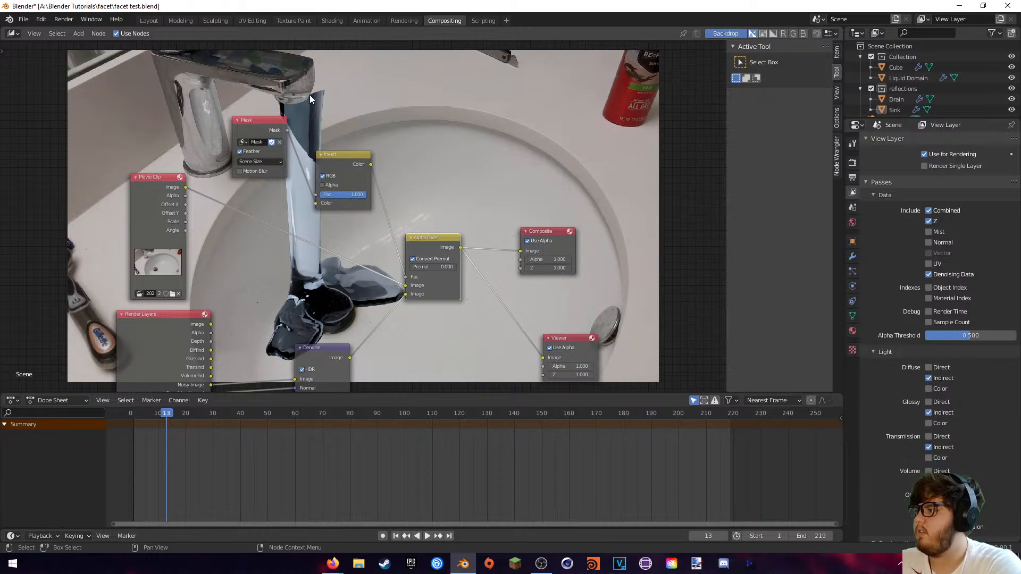
pyautogui.click(63, 19)
pyautogui.click(74, 39)
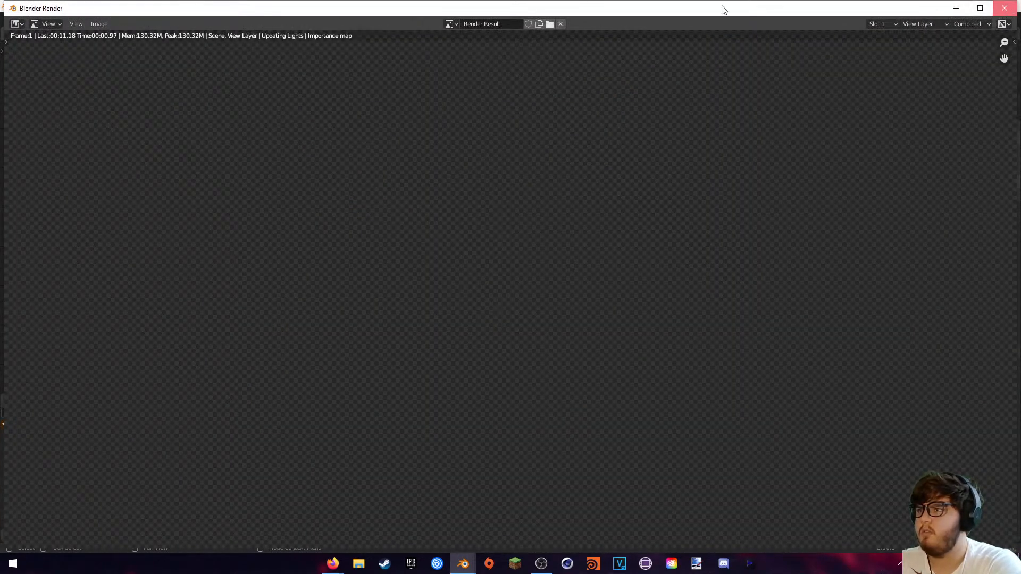
pyautogui.click(1004, 8)
# - Render frame 13 as a still image, inspect the composite and close the render window
pyautogui.click(63, 19)
pyautogui.click(73, 29)
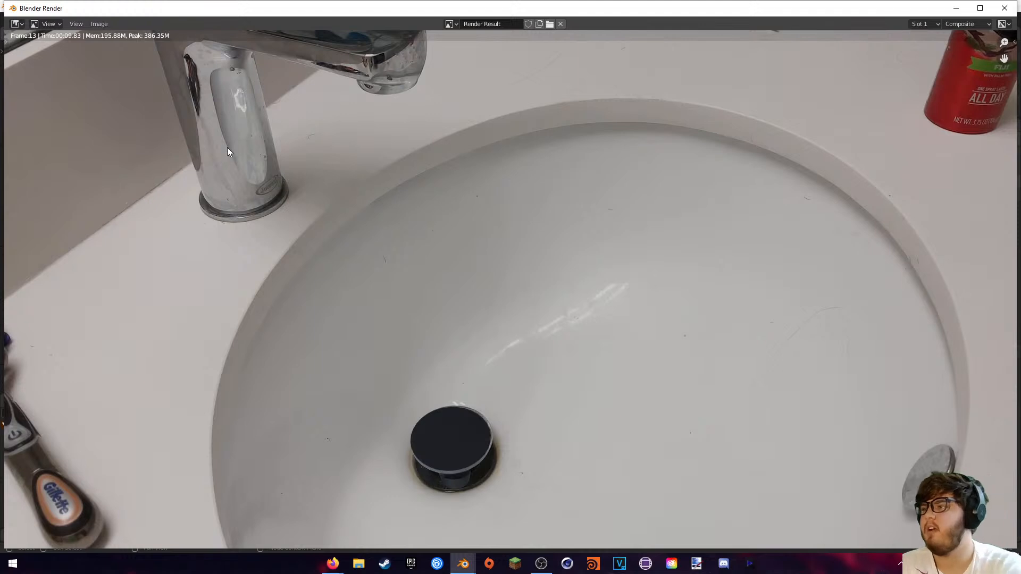
pyautogui.scroll(-1, 404, 186)
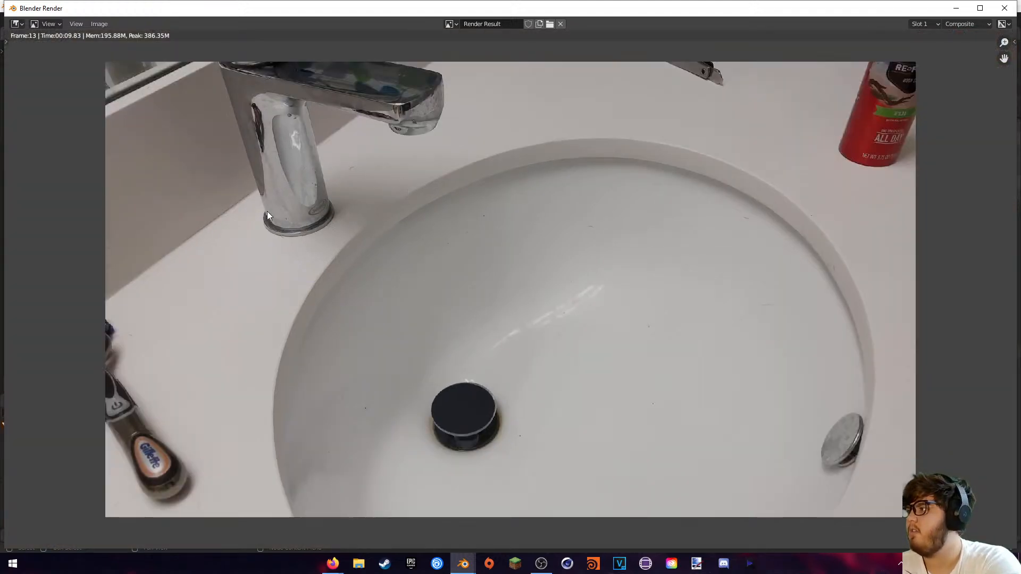
pyautogui.click(1005, 8)
# - Disconnect the Invert node from Alpha Over's Fac to compare the composite without the mask, and reconnect it
pyautogui.moveTo(434, 171); pyautogui.dragTo(431, 138, button='middle')
pyautogui.moveTo(413, 199); pyautogui.dragTo(400, 193)
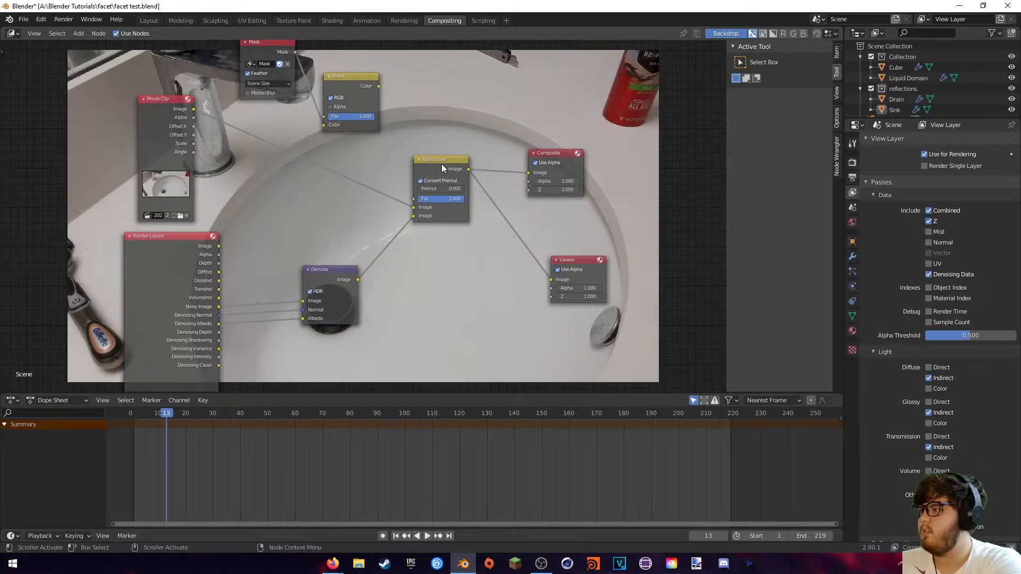
pyautogui.moveTo(471, 112); pyautogui.dragTo(451, 131, button='middle')
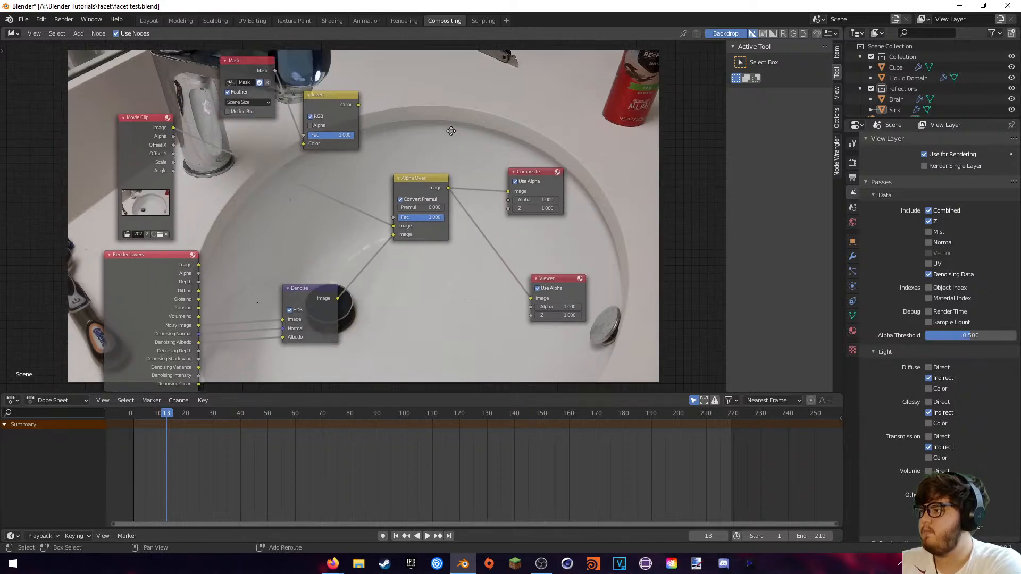
pyautogui.moveTo(375, 193); pyautogui.dragTo(313, 204, button='middle')
pyautogui.moveTo(318, 108); pyautogui.dragTo(352, 220)
# - Return to the Layout workspace, change the mask editor back to the 3D viewport and go to frame 95
pyautogui.click(149, 20)
pyautogui.scroll(-2, 346, 312)
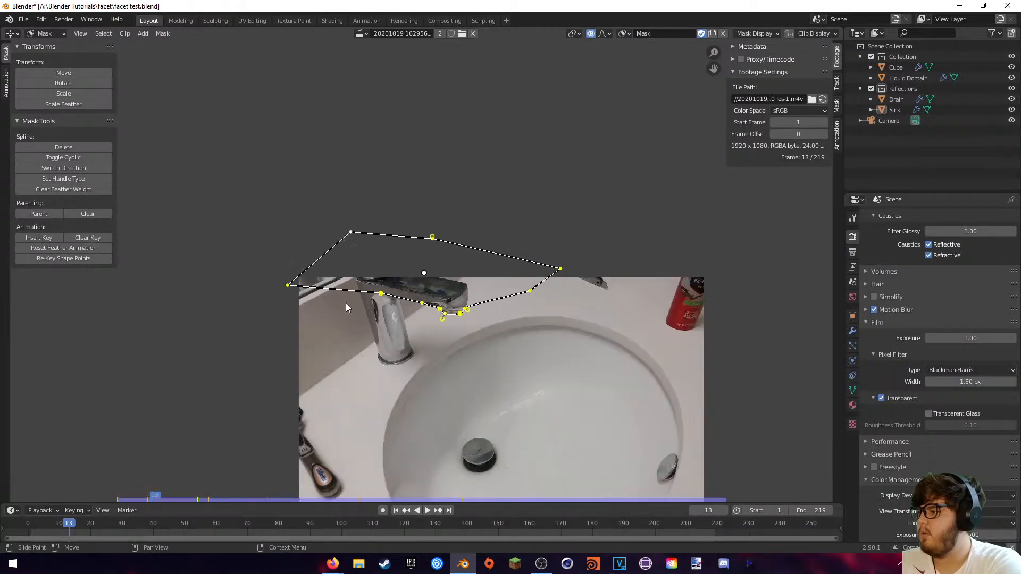
pyautogui.click(63, 34)
pyautogui.click(31, 73)
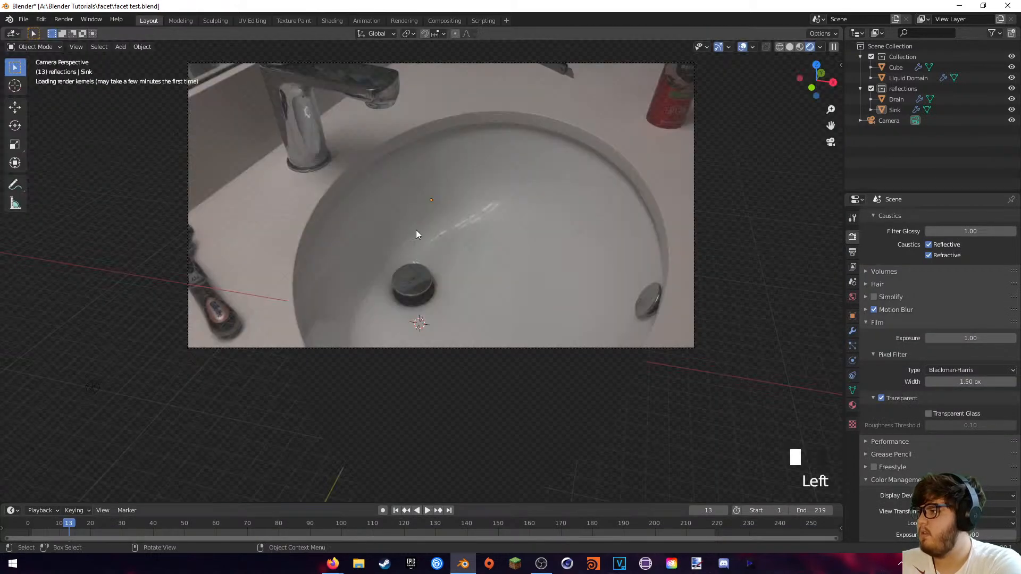
pyautogui.click(326, 523)
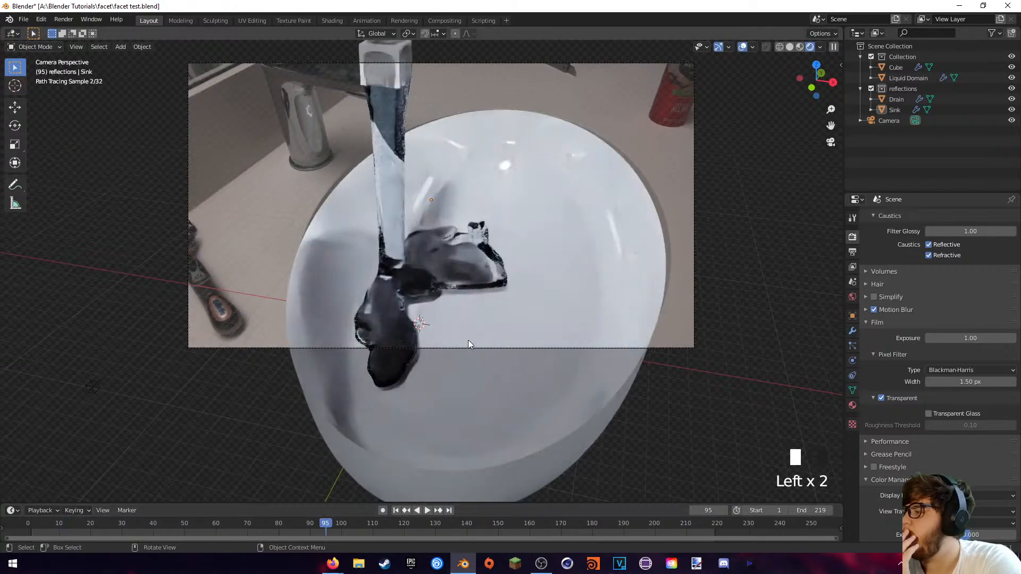
# - Render frame 95 as a still image, inspect where the water meets the faucet's nozzle and close the render window
pyautogui.click(63, 19)
pyautogui.click(79, 33)
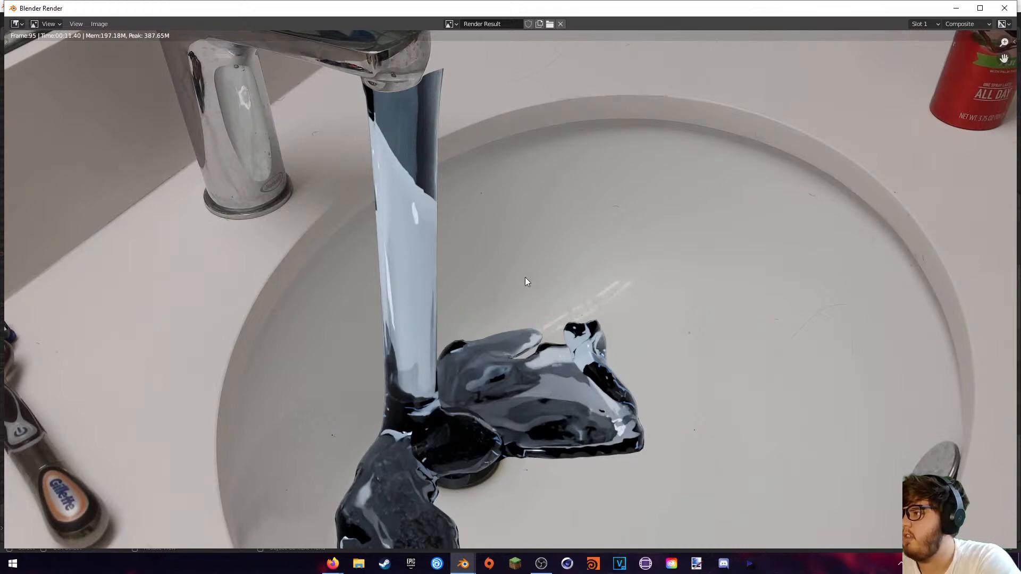
pyautogui.scroll(-2, 524, 274)
pyautogui.scroll(4, 499, 245)
pyautogui.moveTo(456, 177); pyautogui.dragTo(422, 241, button='middle')
pyautogui.scroll(-5, 377, 311)
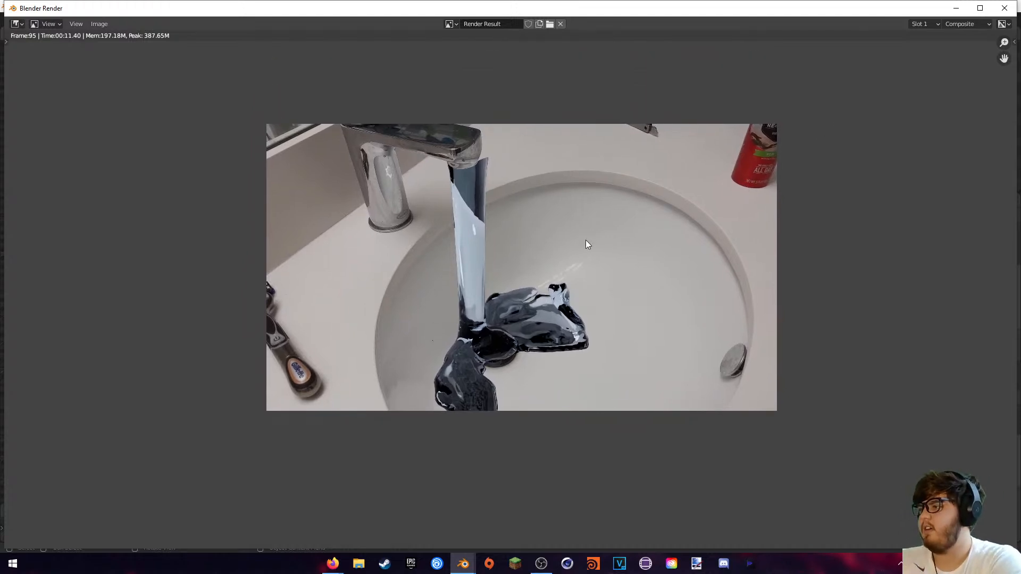
pyautogui.click(1005, 8)
# - Switch the 3D viewport to solid shading and orbit out of the camera view around the water and sink
pyautogui.scroll(-2, 465, 208)
pyautogui.scroll(2, 463, 176)
pyautogui.press('z')
pyautogui.moveTo(534, 169); pyautogui.dragTo(490, 189, button='middle')
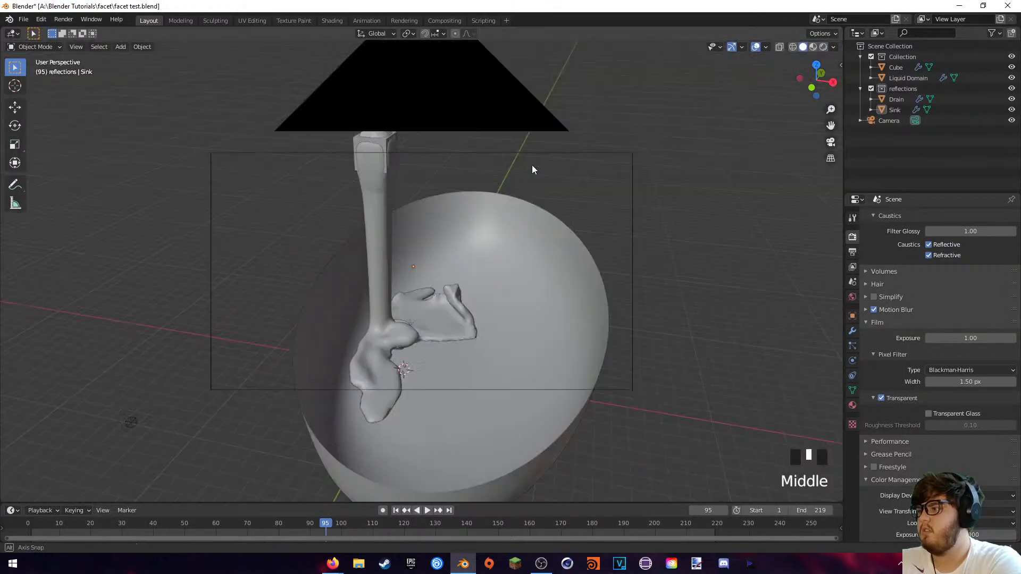
# - Add a point light to the scene and raise it vertically above the sink
pyautogui.scroll(-2, 257, 278)
pyautogui.moveTo(257, 278); pyautogui.dragTo(227, 321, button='middle')
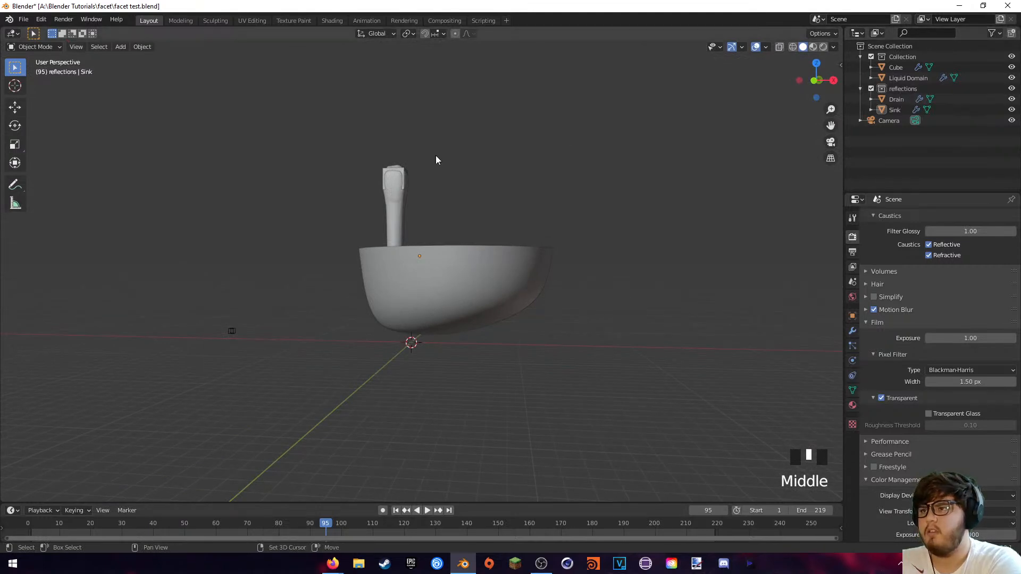
pyautogui.hotkey('shift', 'a')
pyautogui.moveTo(376, 262)
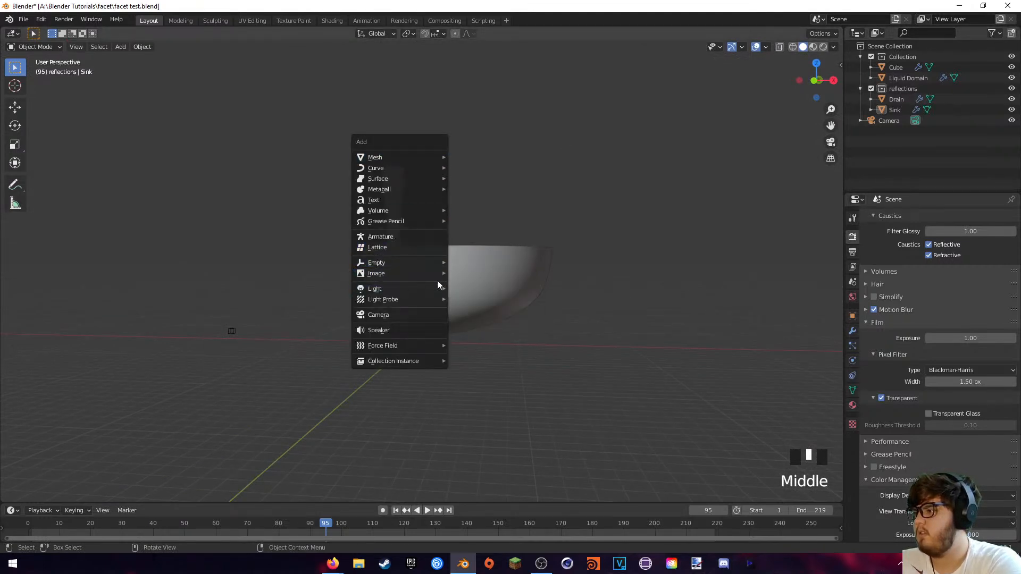
pyautogui.press('Escape')
pyautogui.hotkey('shift', 'a')
pyautogui.moveTo(361, 348)
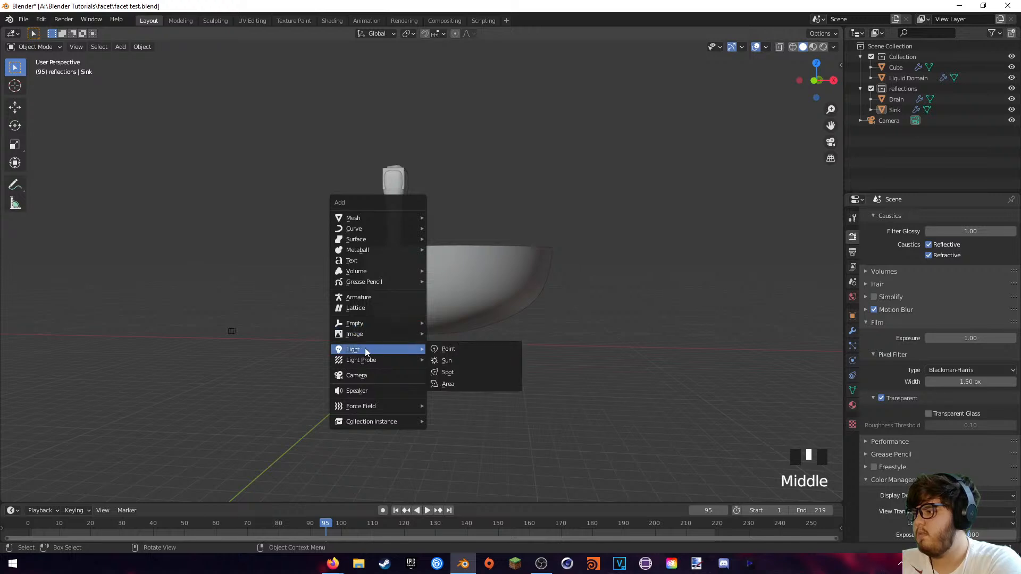
pyautogui.click(460, 353)
pyautogui.press('g')
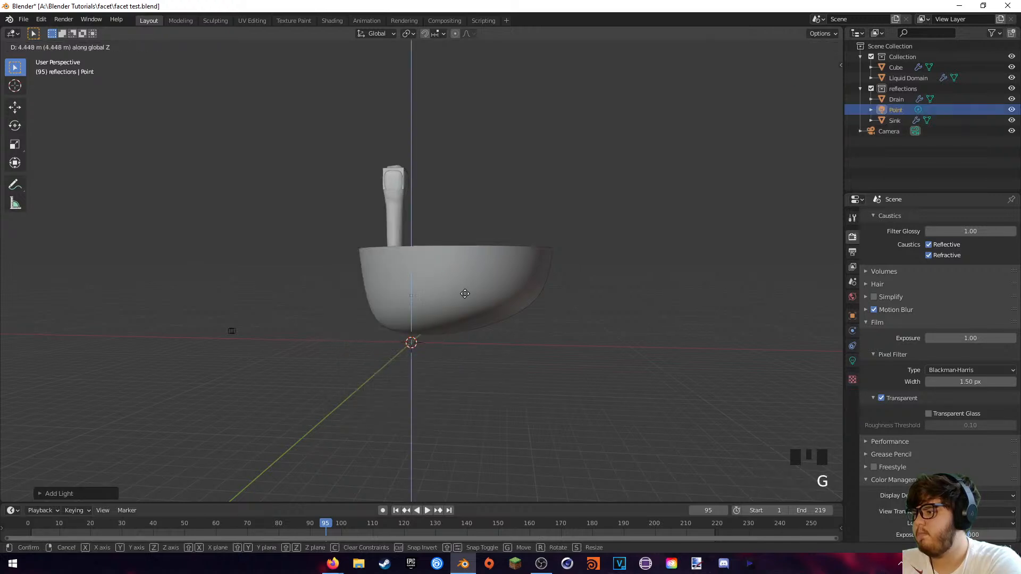
pyautogui.click(497, 184)
# - Move the point light over the back of the basin in the camera view and switch to rendered shading
pyautogui.press('KP_0')
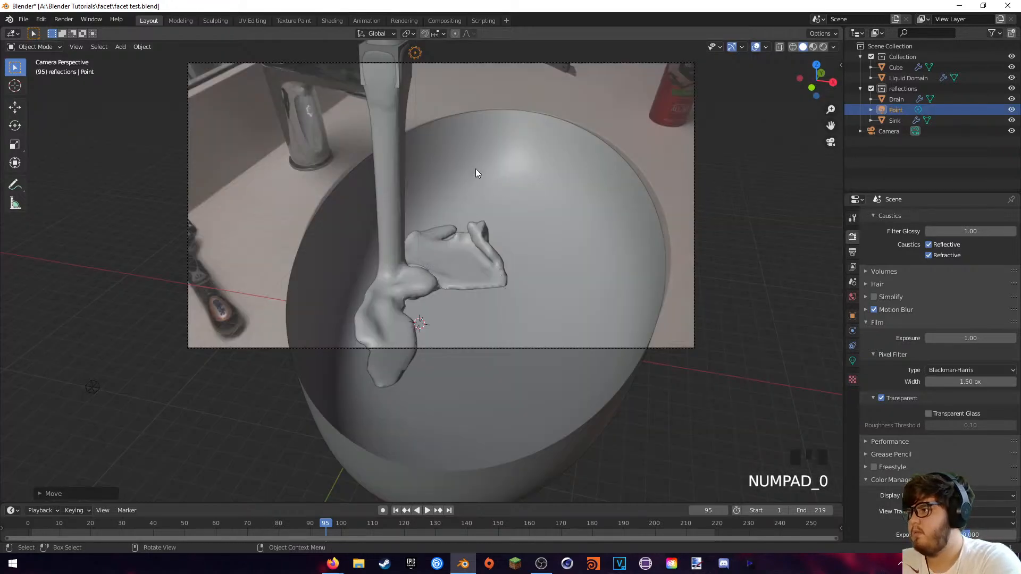
pyautogui.press('g')
pyautogui.click(571, 265)
pyautogui.press('z')
pyautogui.click(584, 202)
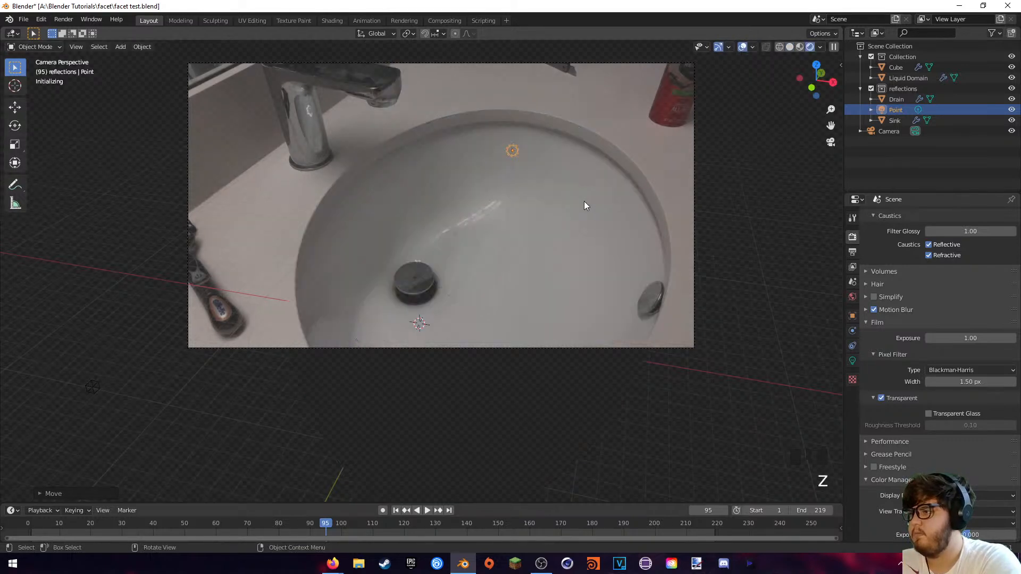
# - Move the point light horizontally with Z locked to above the drain and set its power to 415.4 W
pyautogui.scroll(4, 572, 198)
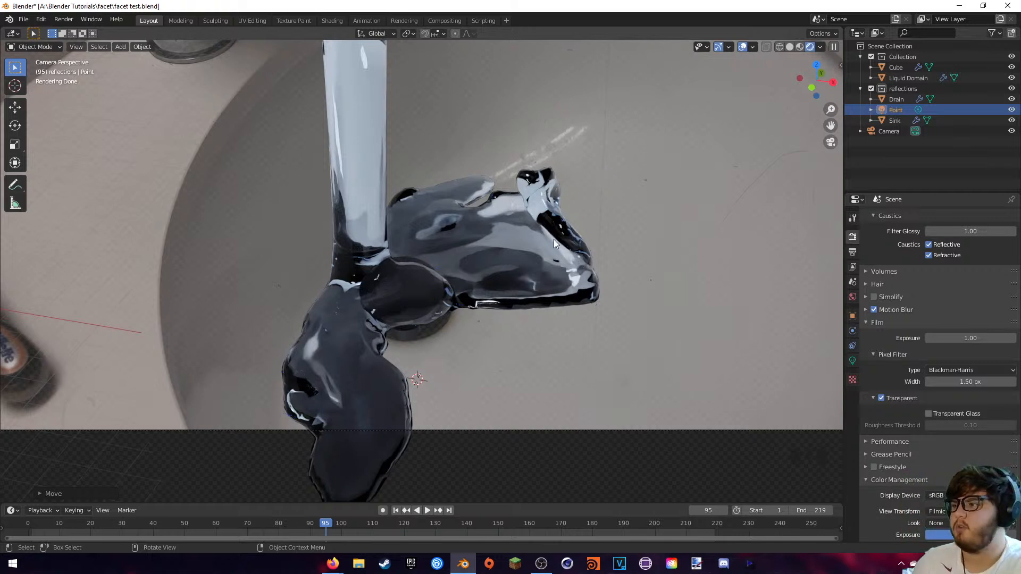
pyautogui.scroll(-2, 531, 218)
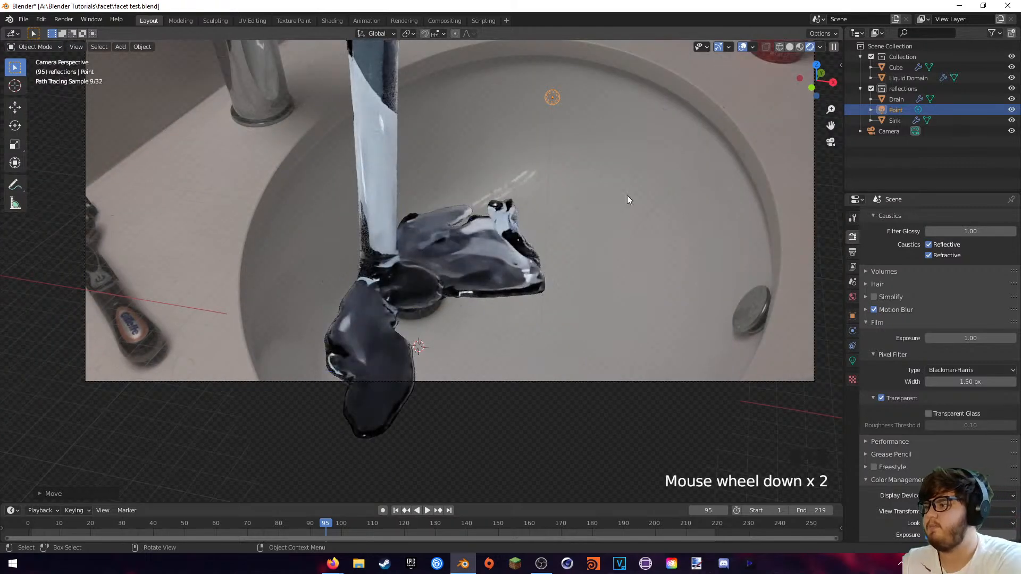
pyautogui.press('g')
pyautogui.press('z')
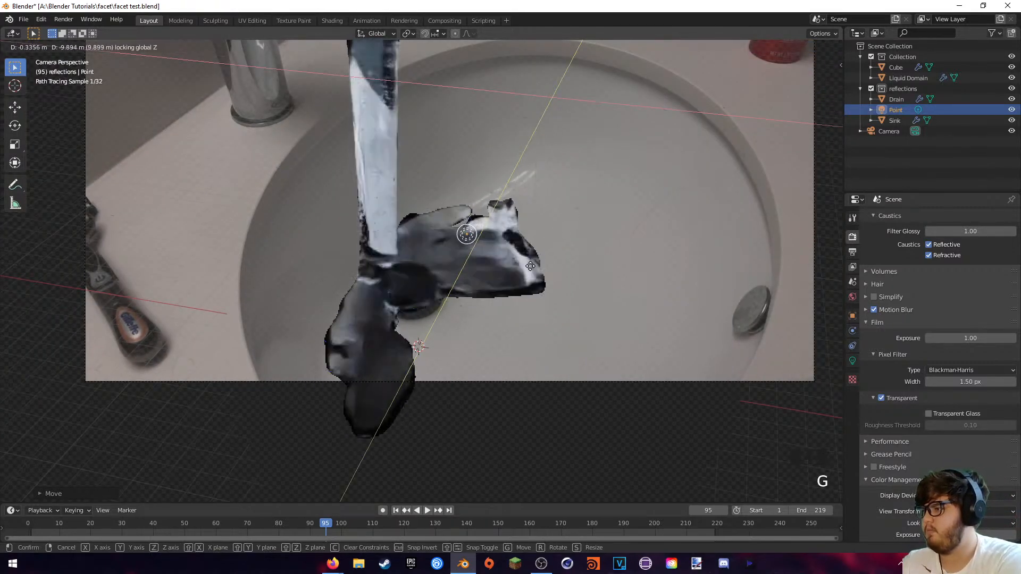
pyautogui.click(508, 302)
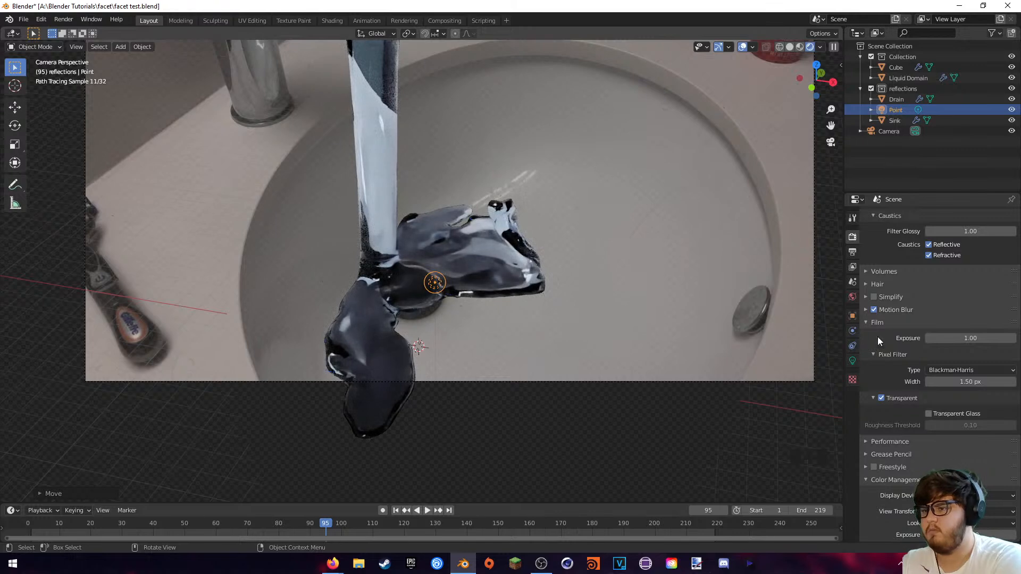
pyautogui.click(853, 361)
pyautogui.moveTo(965, 285)
pyautogui.mouseDown()
pyautogui.moveTo(932, 294)
pyautogui.moveTo(947, 288)
pyautogui.mouseUp()
# - Reposition the point light beside the water stream from outside the camera view and return to the camera view
pyautogui.click(434, 281)
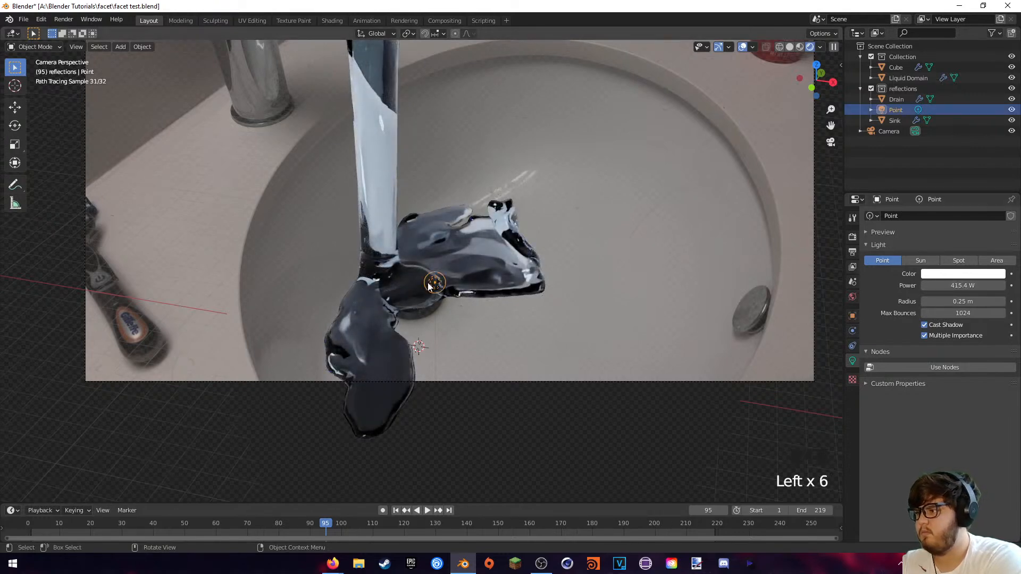
pyautogui.press('g')
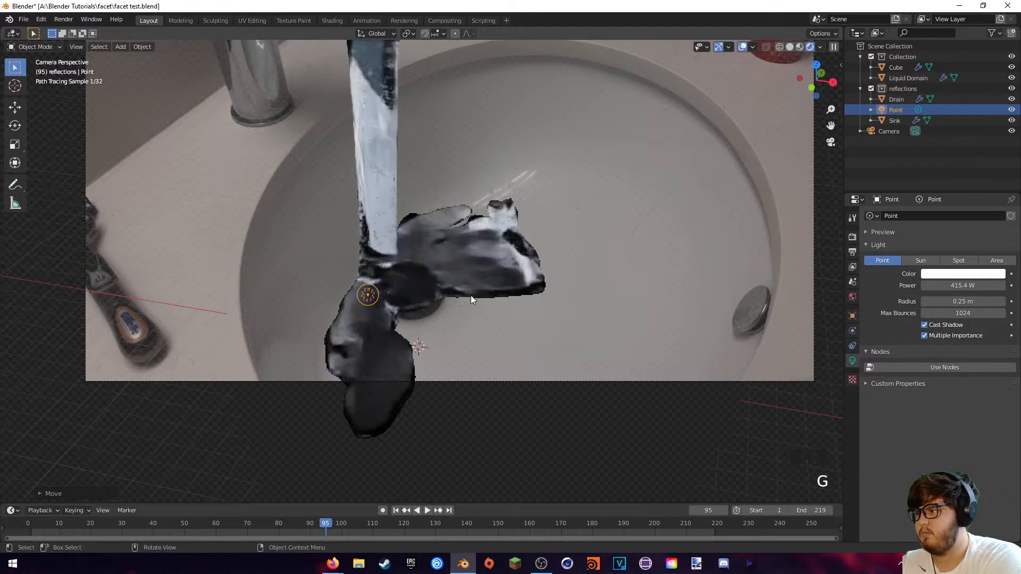
pyautogui.press('g')
pyautogui.click(447, 374)
pyautogui.moveTo(448, 376); pyautogui.dragTo(344, 331, button='middle')
pyautogui.press('g')
pyautogui.press('g')
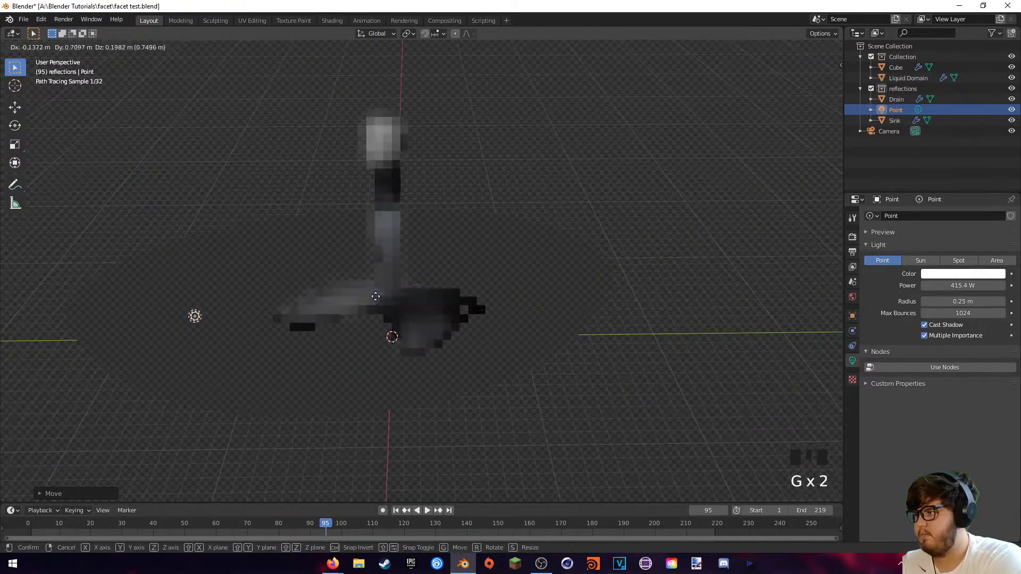
pyautogui.click(526, 286)
pyautogui.moveTo(524, 296); pyautogui.dragTo(538, 298, button='middle')
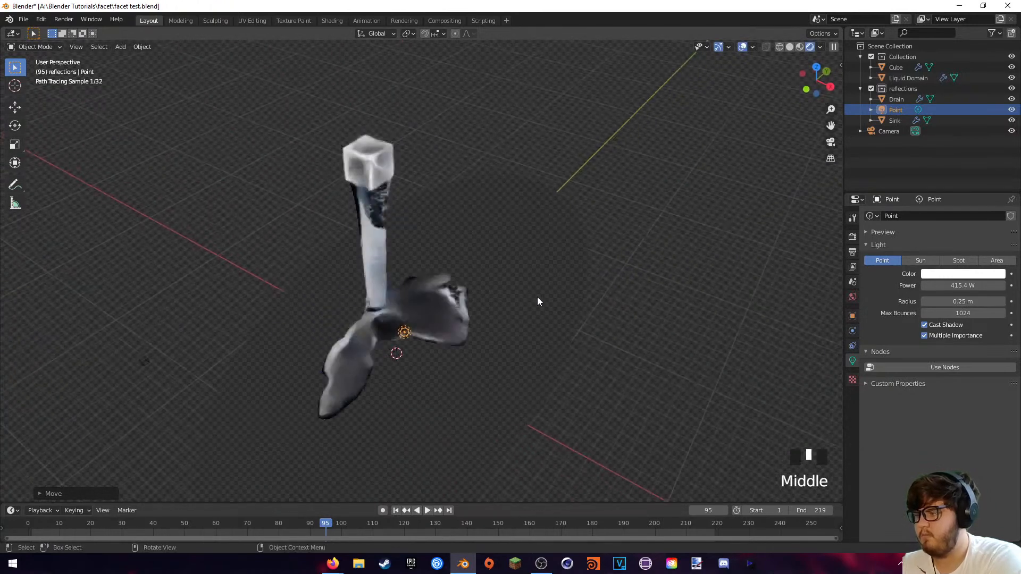
pyautogui.press('KP_0')
# - Set the point light's power to 5000 W and inspect its effect on the water
pyautogui.scroll(-1, 537, 296)
pyautogui.scroll(3, 537, 297)
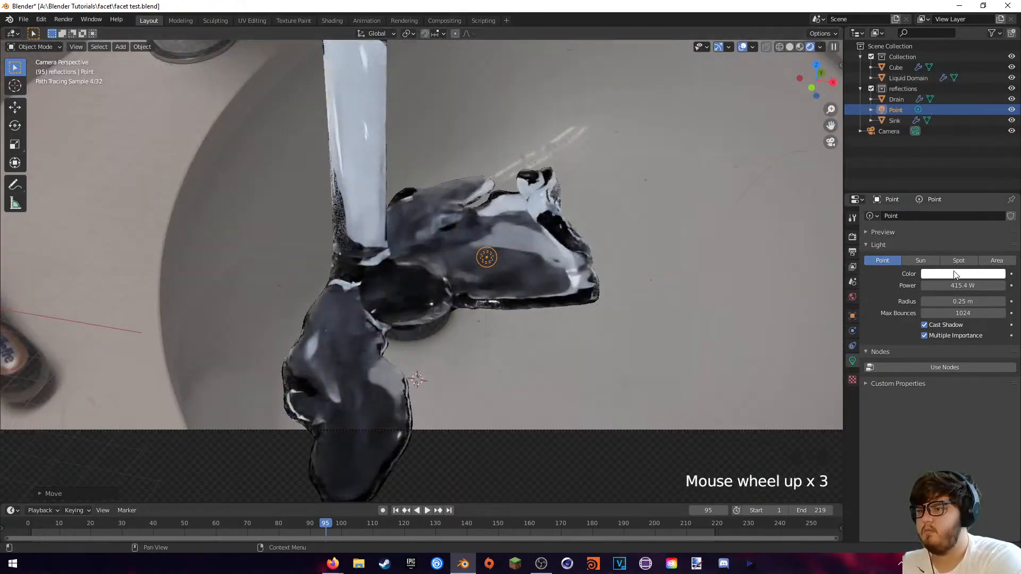
pyautogui.click(946, 287)
pyautogui.write('5000')
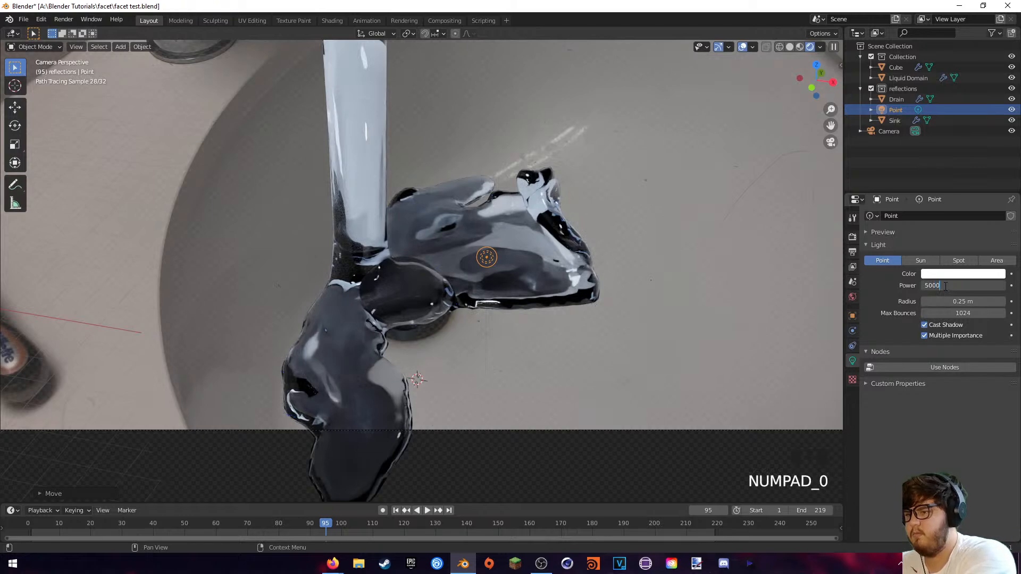
pyautogui.press('Return')
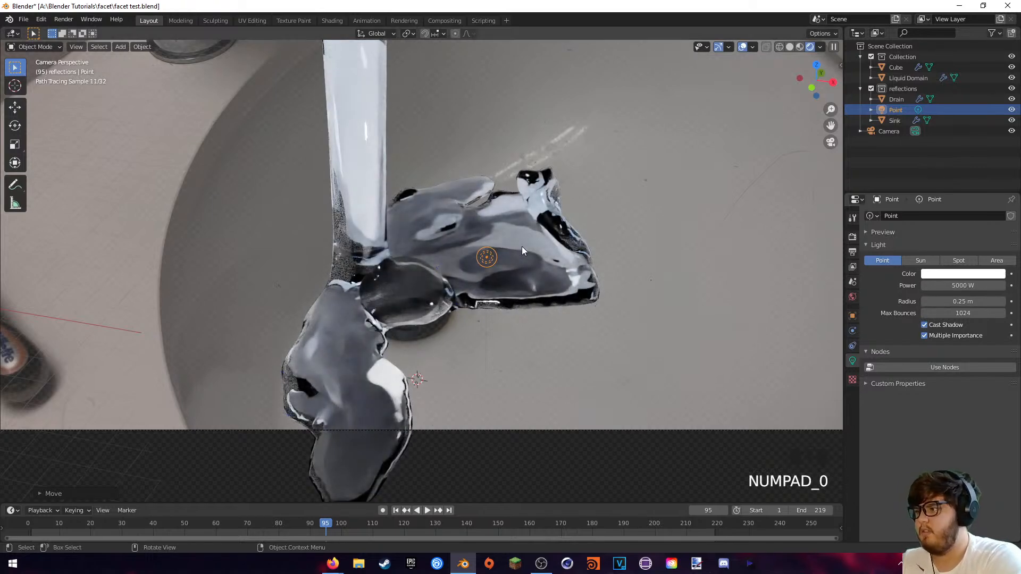
pyautogui.scroll(-3, 477, 209)
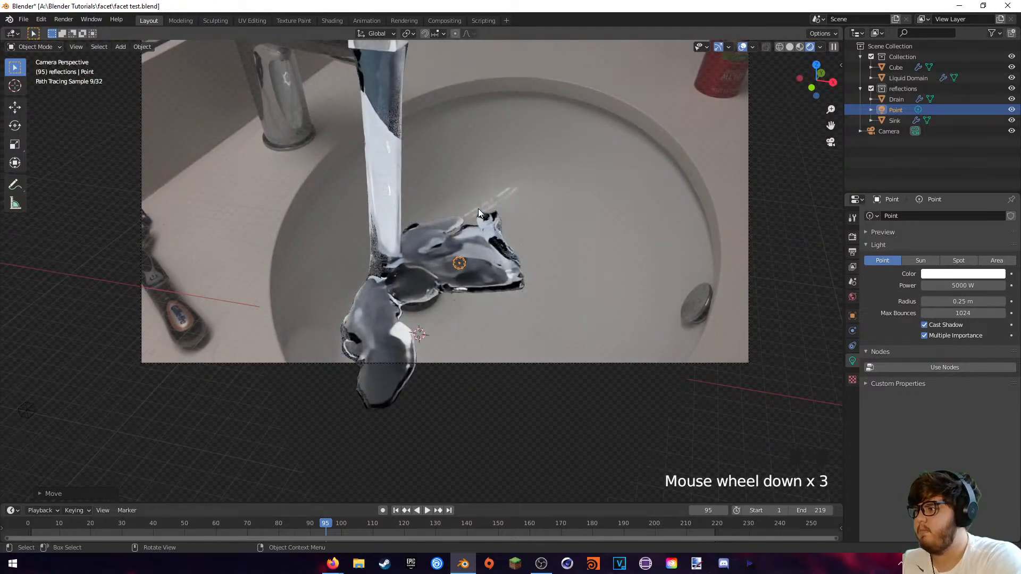
pyautogui.scroll(4, 477, 209)
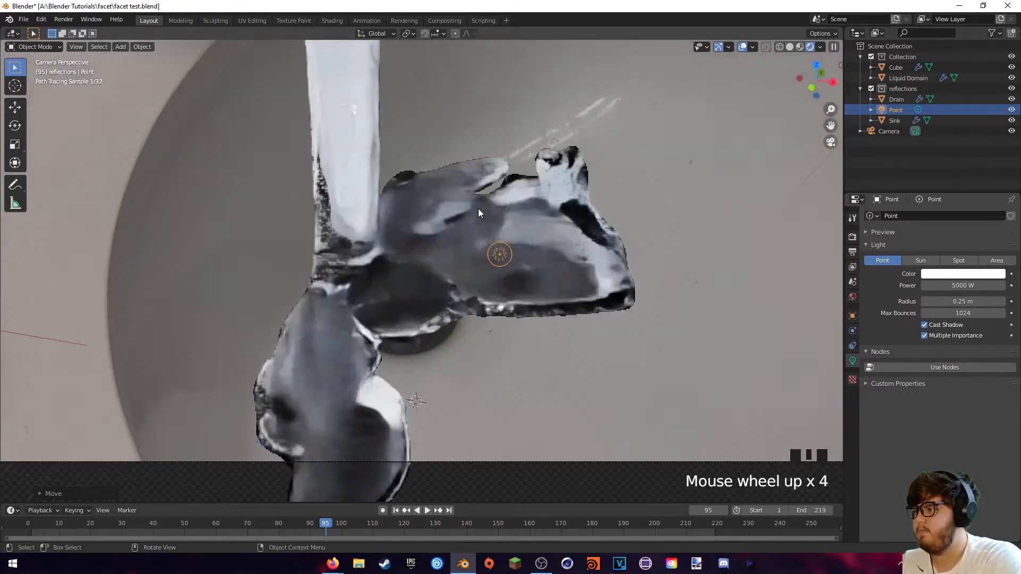
# - Set the point light's power to 0 W to compare the water without the light
pyautogui.click(956, 286)
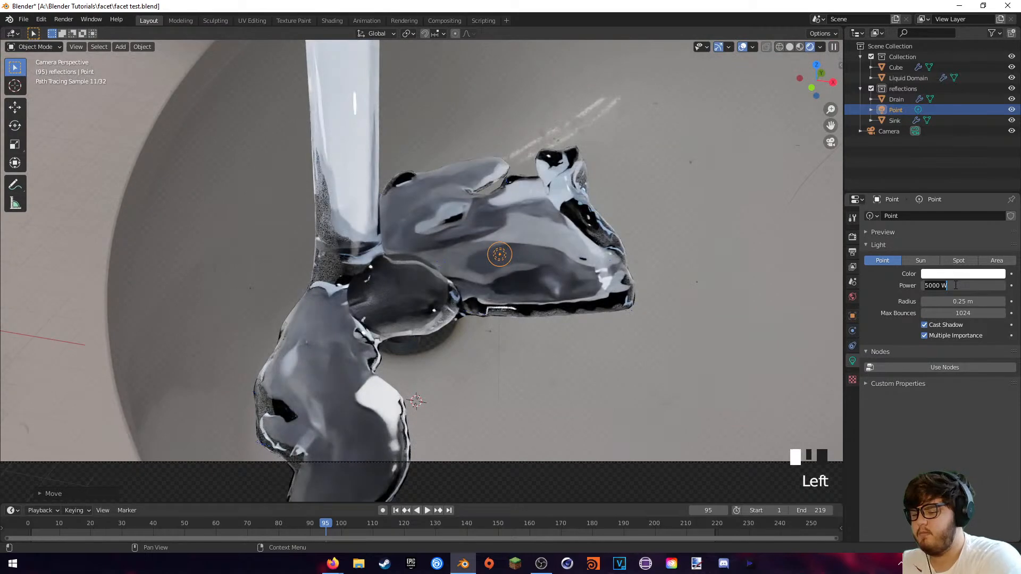
pyautogui.write('0')
pyautogui.press('Return')
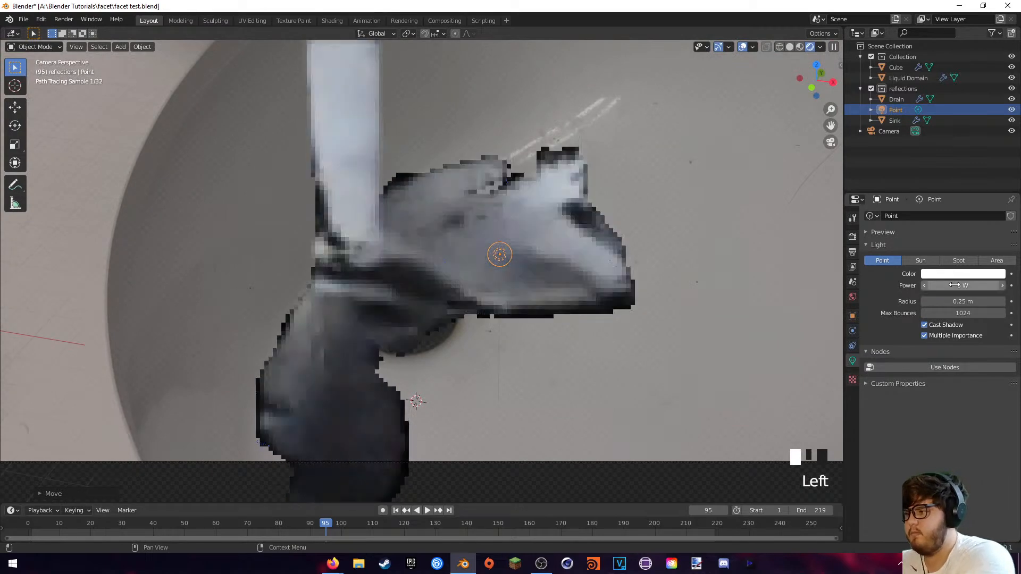
# - Set the point light's power to 15000 W and check the whole water stream
pyautogui.click(946, 288)
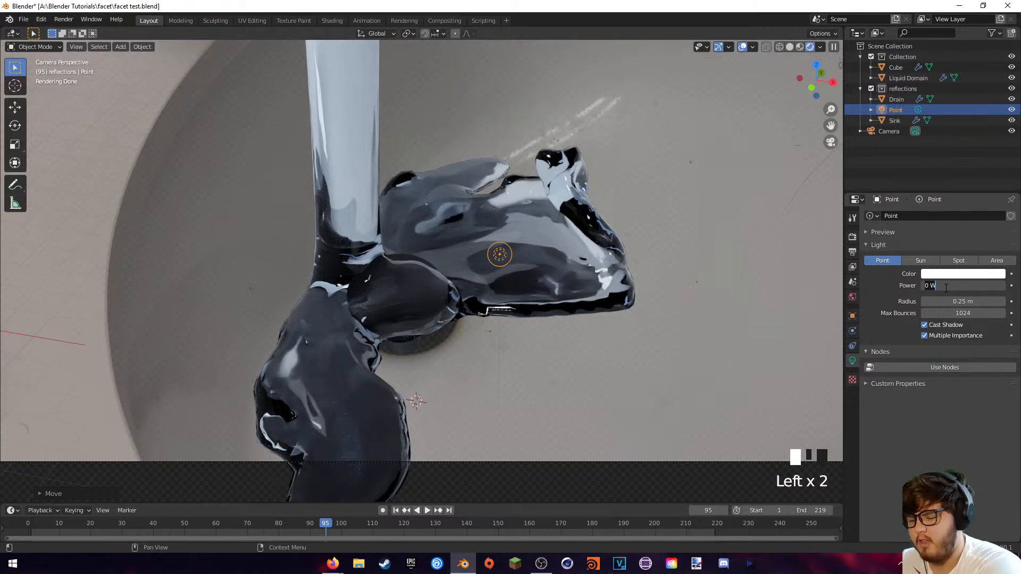
pyautogui.write('15000')
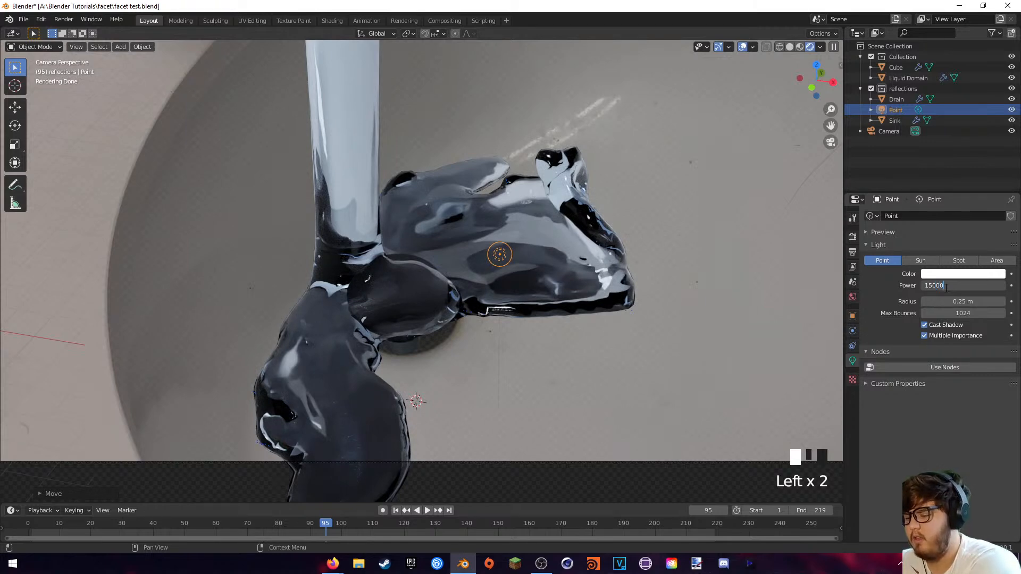
pyautogui.press('Return')
pyautogui.scroll(-4, 512, 186)
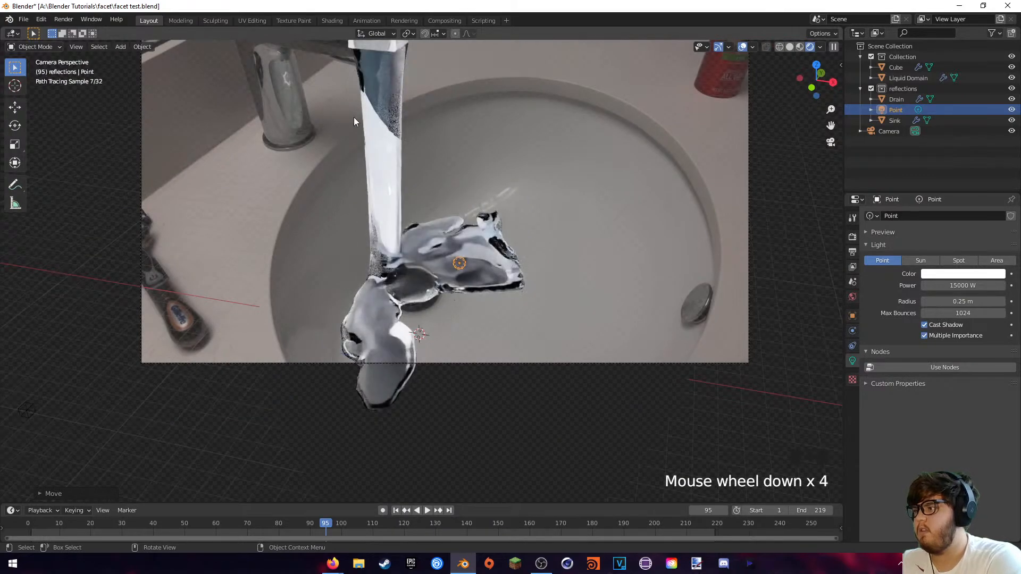
# - Render frame 95 with the point light, examine the water at the faucet's nozzle and close the render window
pyautogui.click(64, 19)
pyautogui.click(80, 34)
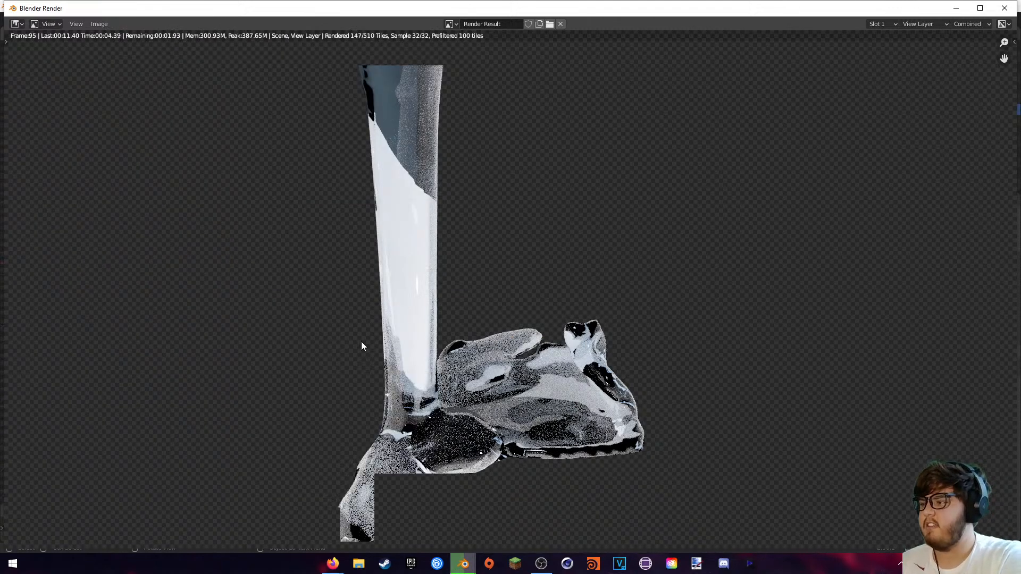
pyautogui.scroll(-2, 447, 355)
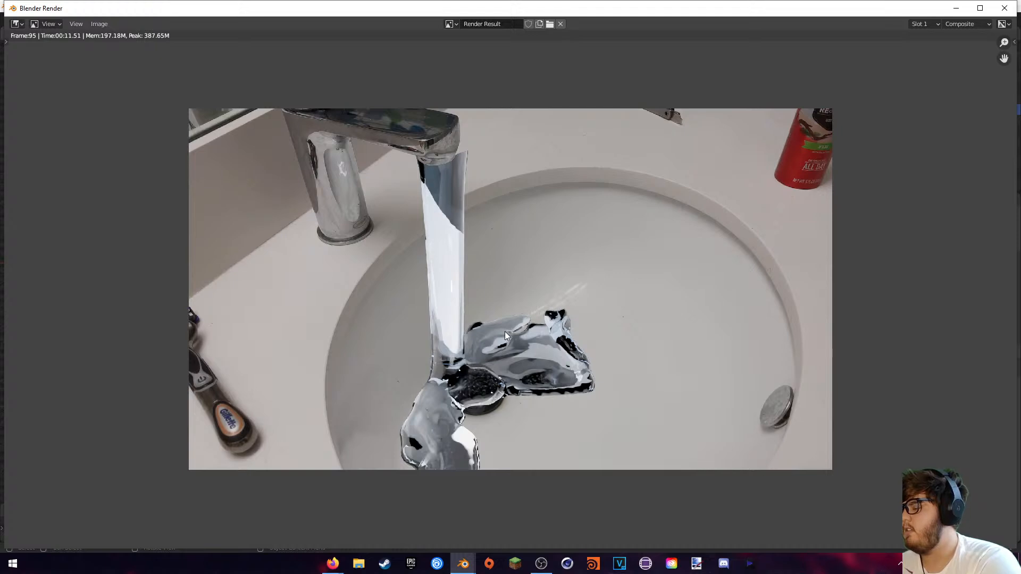
pyautogui.moveTo(483, 384); pyautogui.dragTo(516, 419, button='middle')
pyautogui.moveTo(499, 177); pyautogui.dragTo(448, 243, button='middle')
pyautogui.scroll(4, 481, 248)
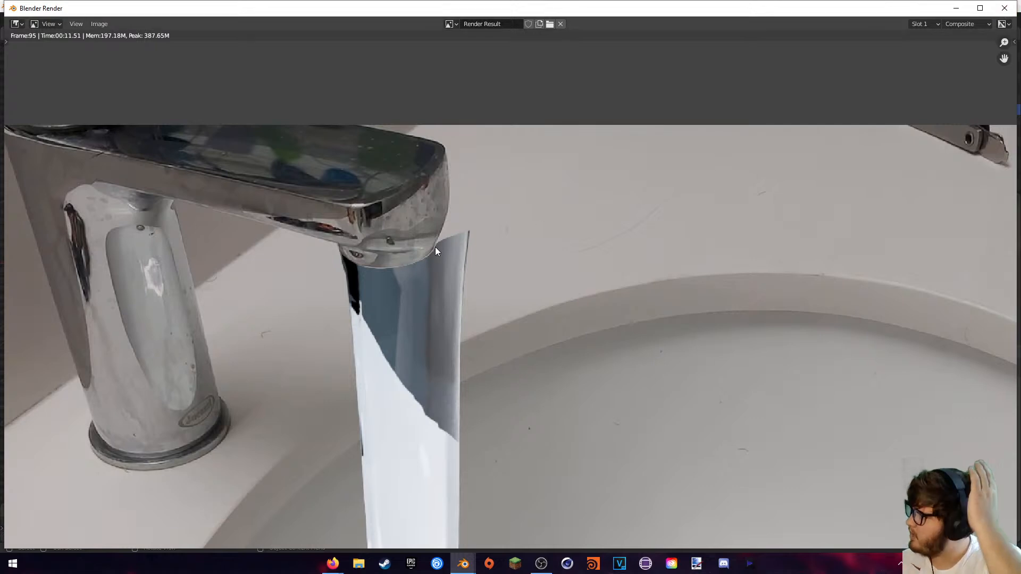
pyautogui.click(1004, 8)
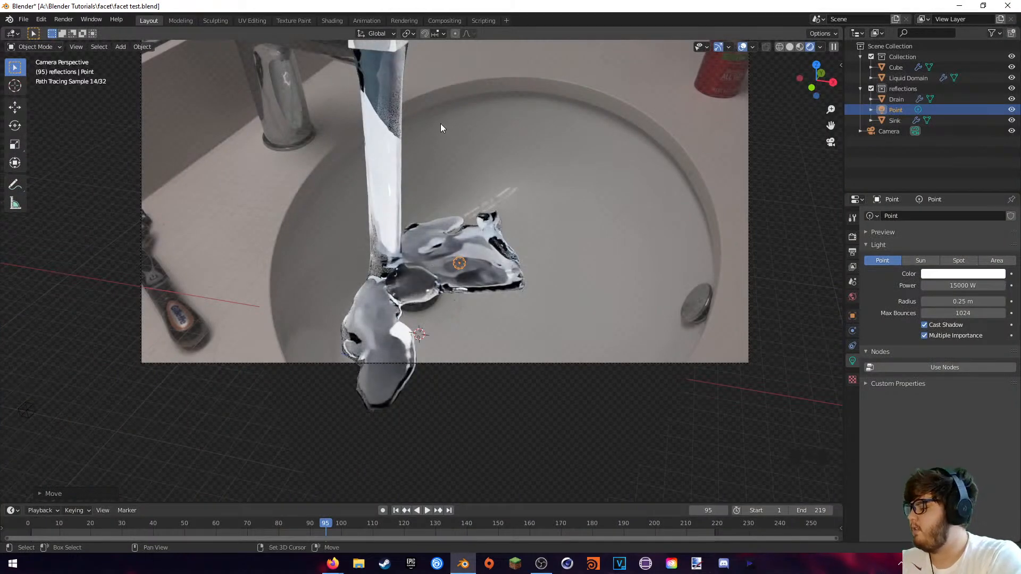
# - Examine the top of the water stream in solid and wireframe shading, from the camera and from an orbited view
pyautogui.keyDown('shift'); pyautogui.moveTo(441, 124); pyautogui.dragTo(499, 253, button='middle'); pyautogui.keyUp('shift')
pyautogui.press('z')
pyautogui.click(496, 205)
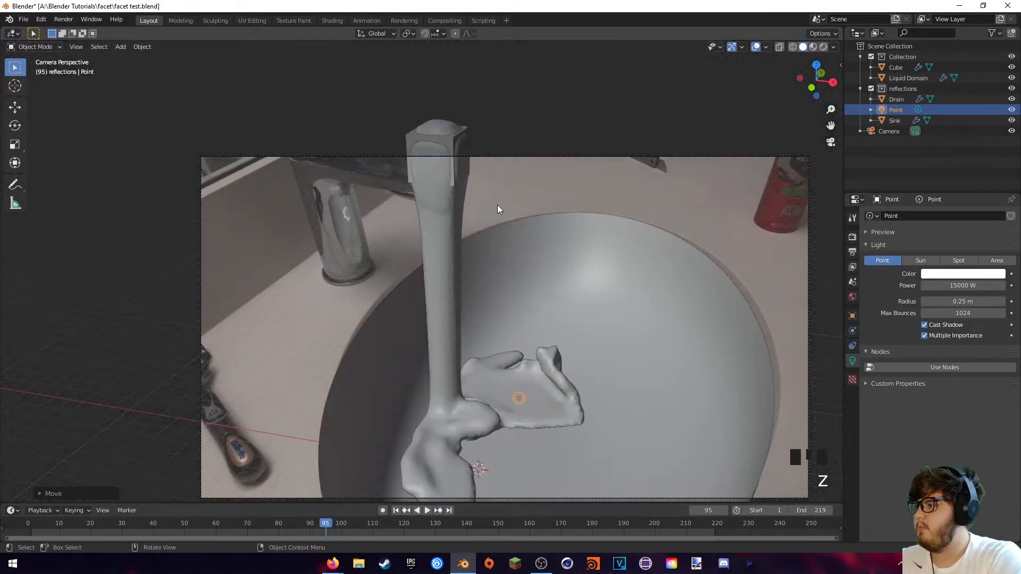
pyautogui.scroll(6, 493, 218)
pyautogui.hotkey('shift', 'z')
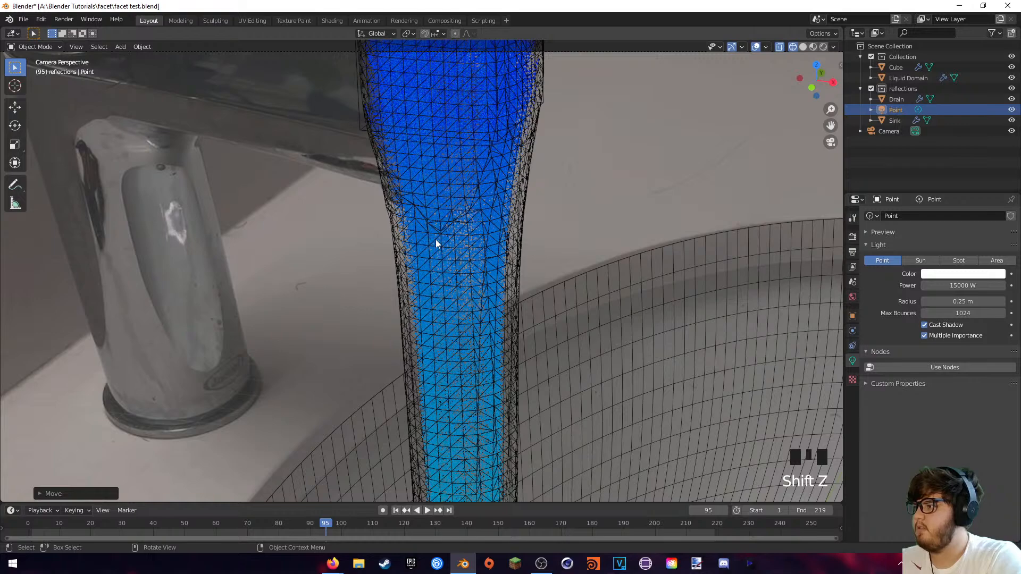
pyautogui.keyDown('shift'); pyautogui.moveTo(525, 207); pyautogui.dragTo(418, 221, button='middle'); pyautogui.keyUp('shift')
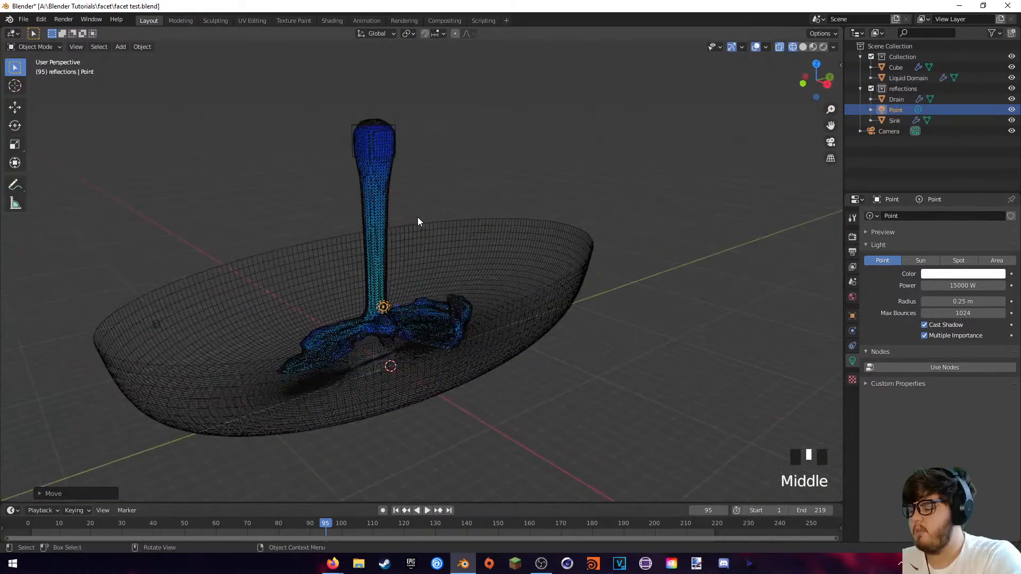
pyautogui.press('KP_0')
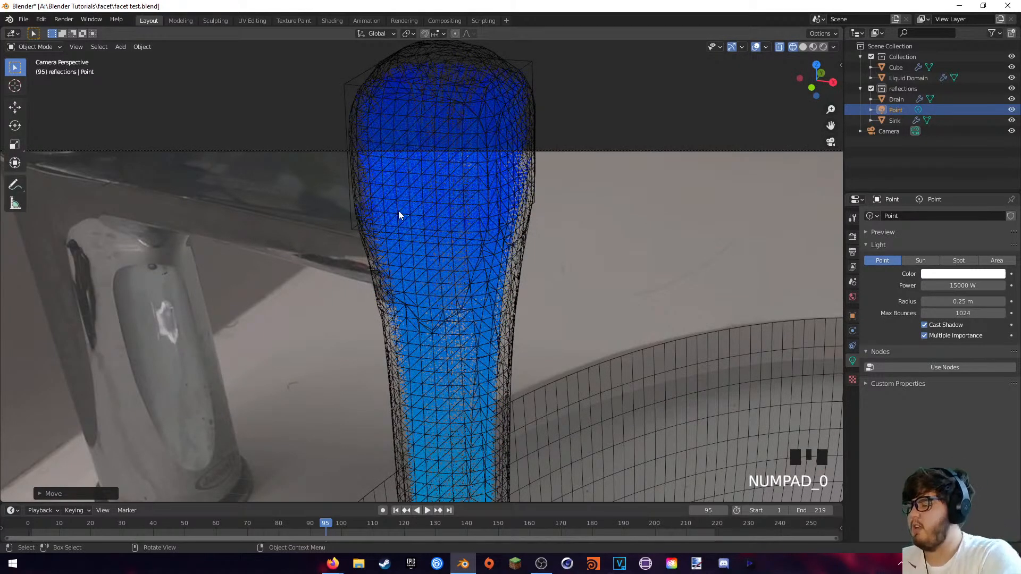
# - Return the viewport to solid shading with the camera frame centred and reopen the last render result
pyautogui.scroll(-8, 398, 216)
pyautogui.keyDown('shift'); pyautogui.moveTo(522, 276); pyautogui.dragTo(496, 204, button='middle'); pyautogui.keyUp('shift')
pyautogui.press('z')
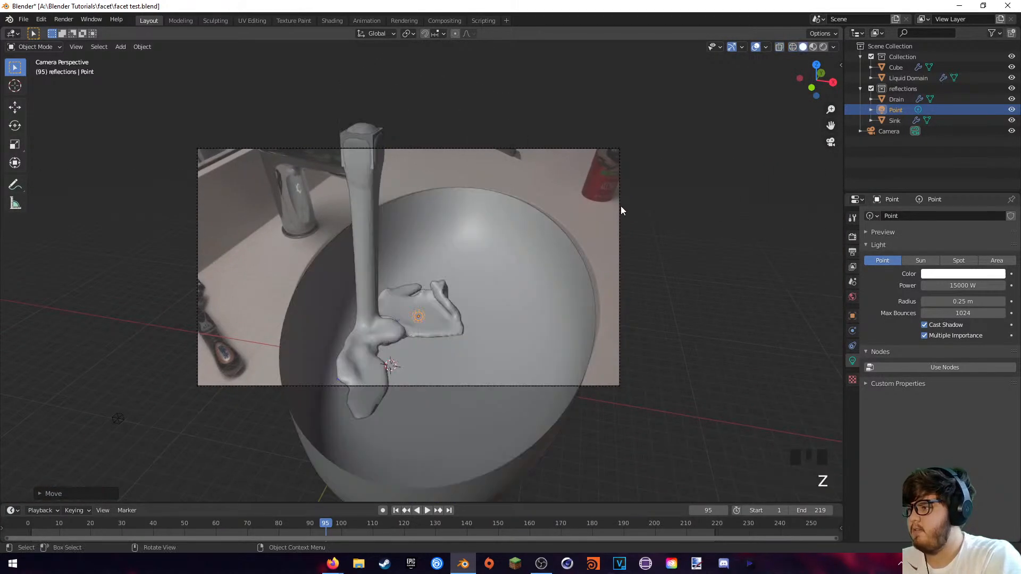
pyautogui.keyDown('shift'); pyautogui.moveTo(477, 267); pyautogui.dragTo(501, 219, button='middle'); pyautogui.keyUp('shift')
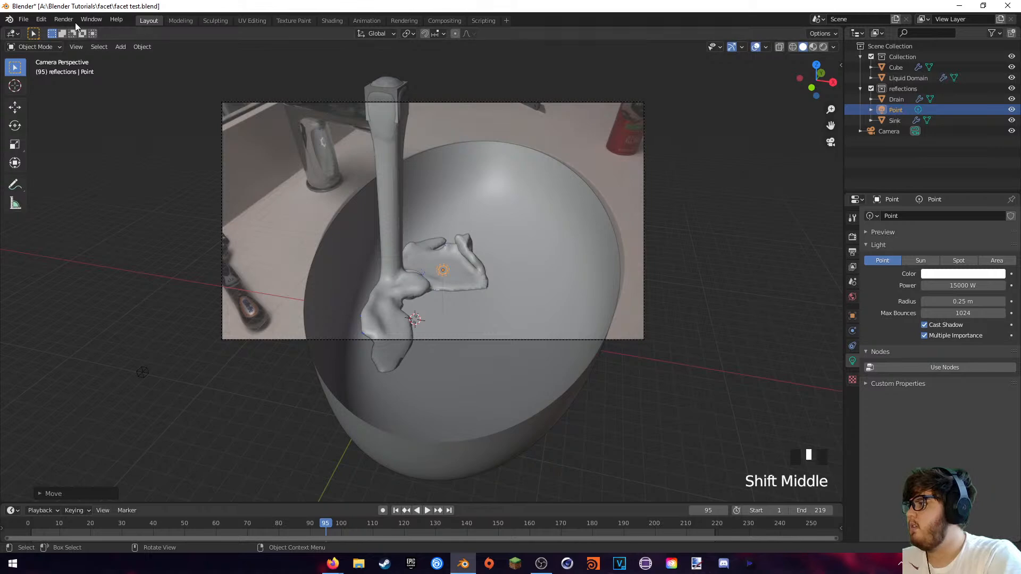
pyautogui.click(65, 19)
pyautogui.click(74, 73)
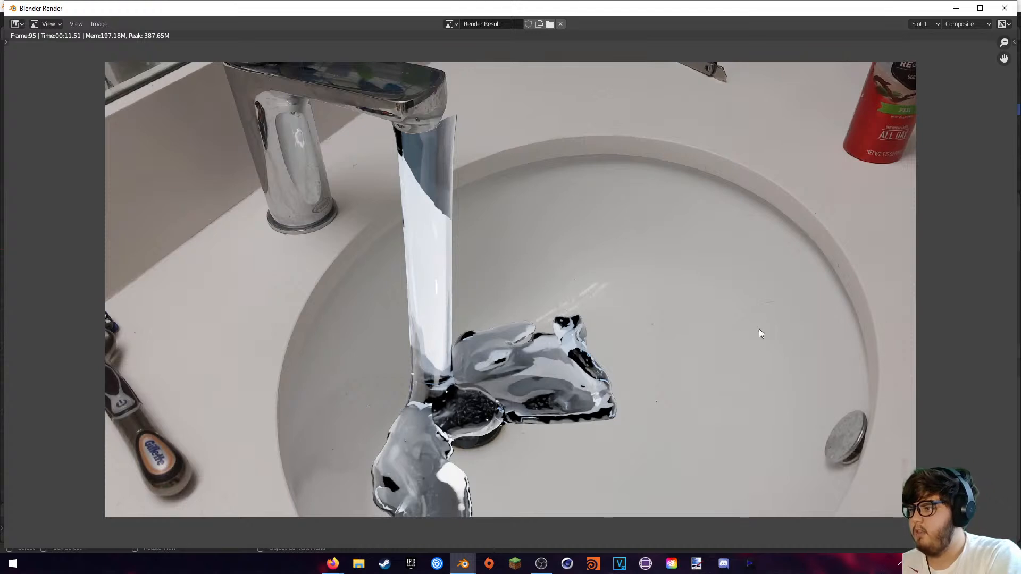
# - Close the render window and set the reflections collection to Indirect Only, keeping it enabled in the view layer
pyautogui.press('Escape')
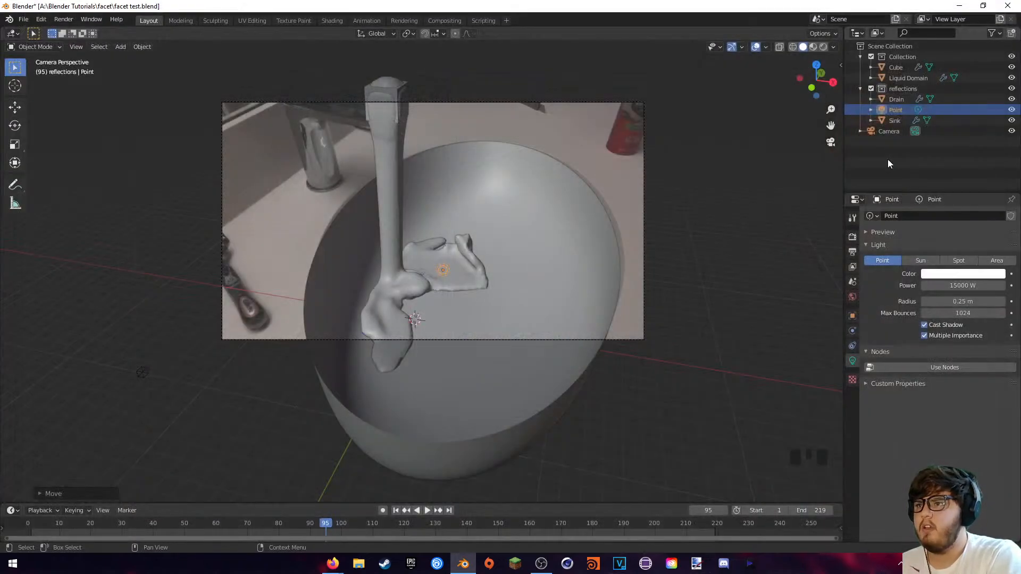
pyautogui.click(896, 88)
pyautogui.rightClick(896, 88)
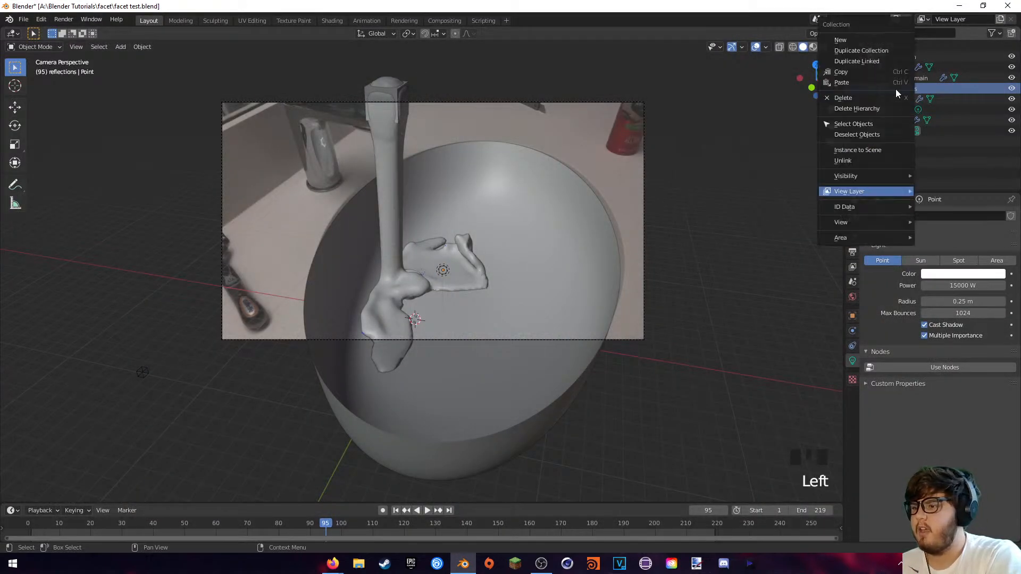
pyautogui.moveTo(884, 193)
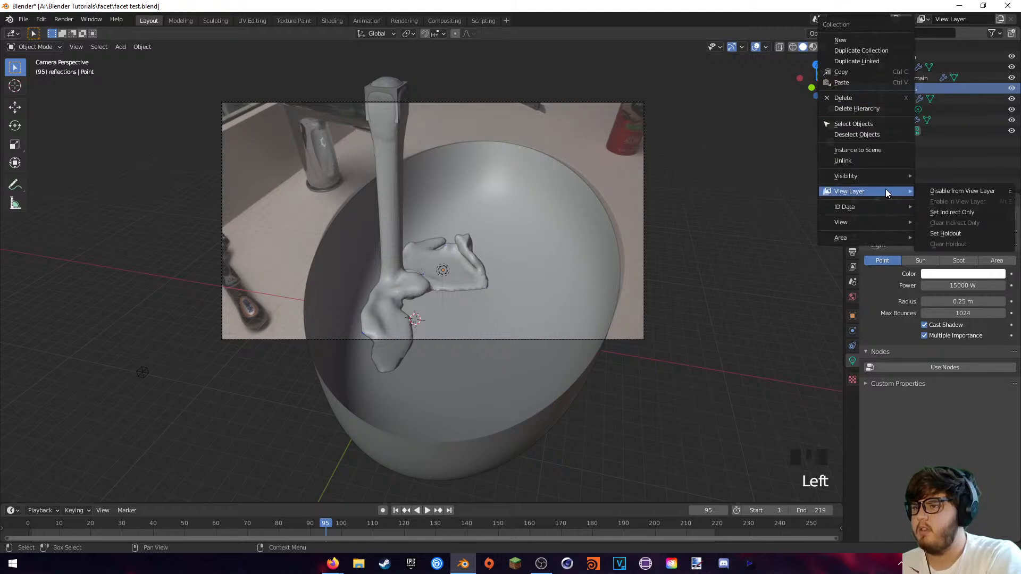
pyautogui.click(917, 190)
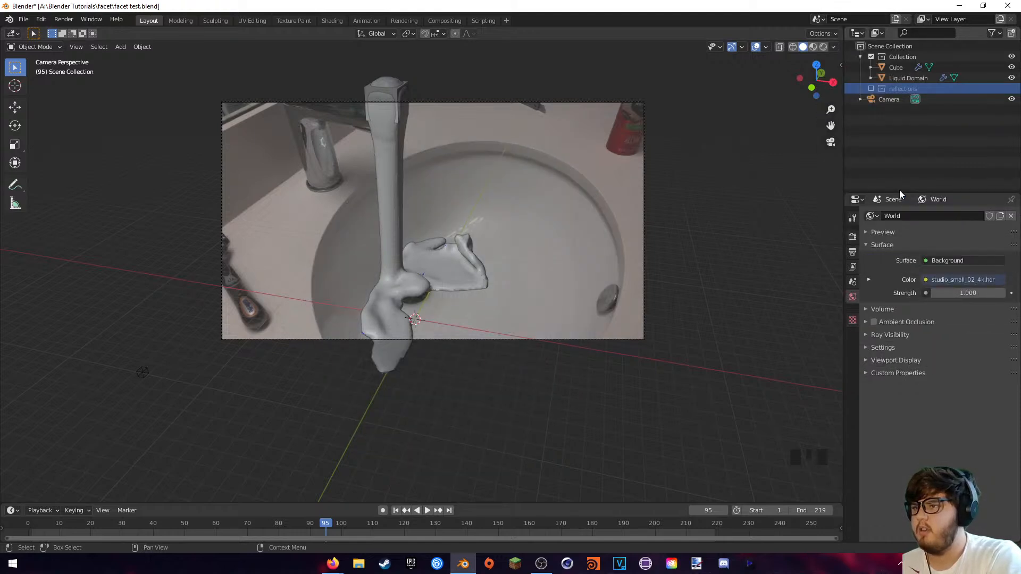
pyautogui.click(871, 89)
pyautogui.rightClick(887, 91)
pyautogui.moveTo(863, 176)
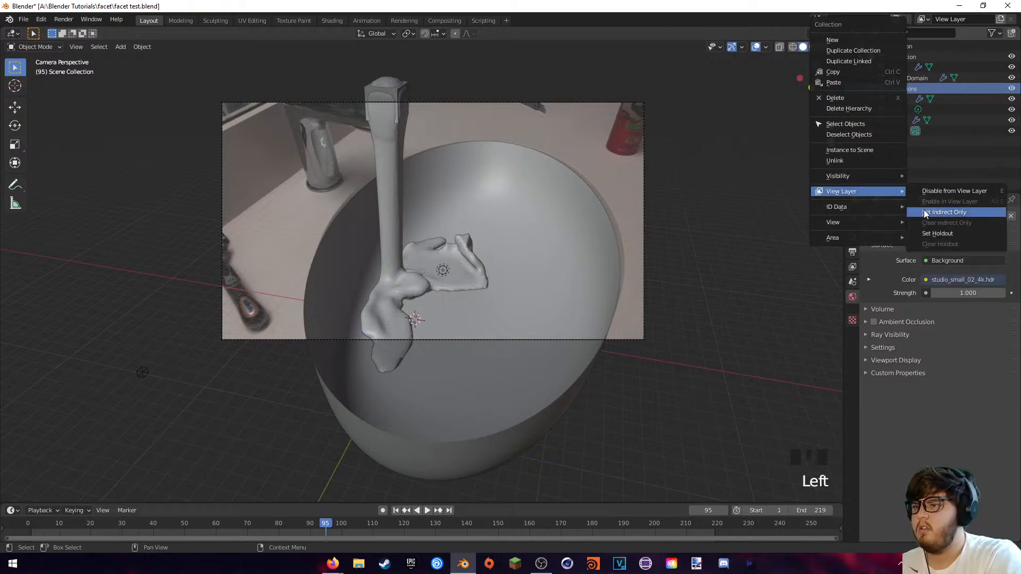
pyautogui.click(924, 212)
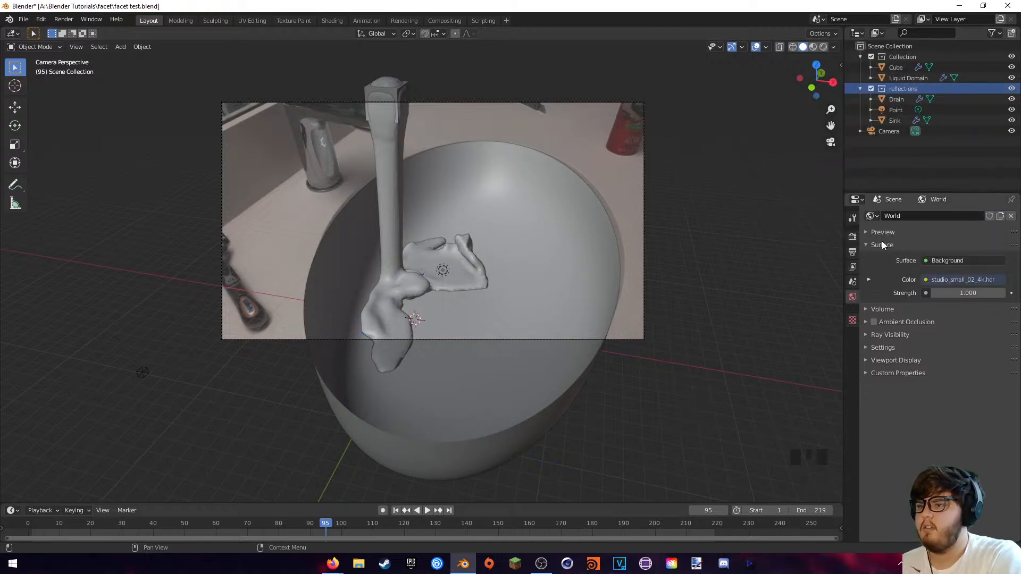
# - Select the sink and turn off the view layer's indirect light passes for diffuse, glossy, transmission and volume
pyautogui.click(895, 101)
pyautogui.click(896, 121)
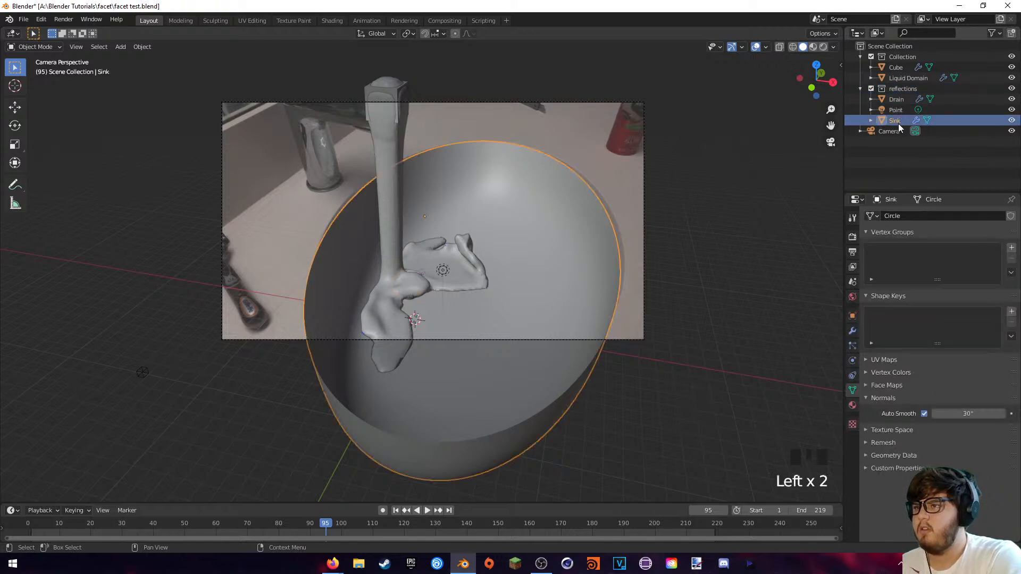
pyautogui.click(852, 345)
pyautogui.click(852, 266)
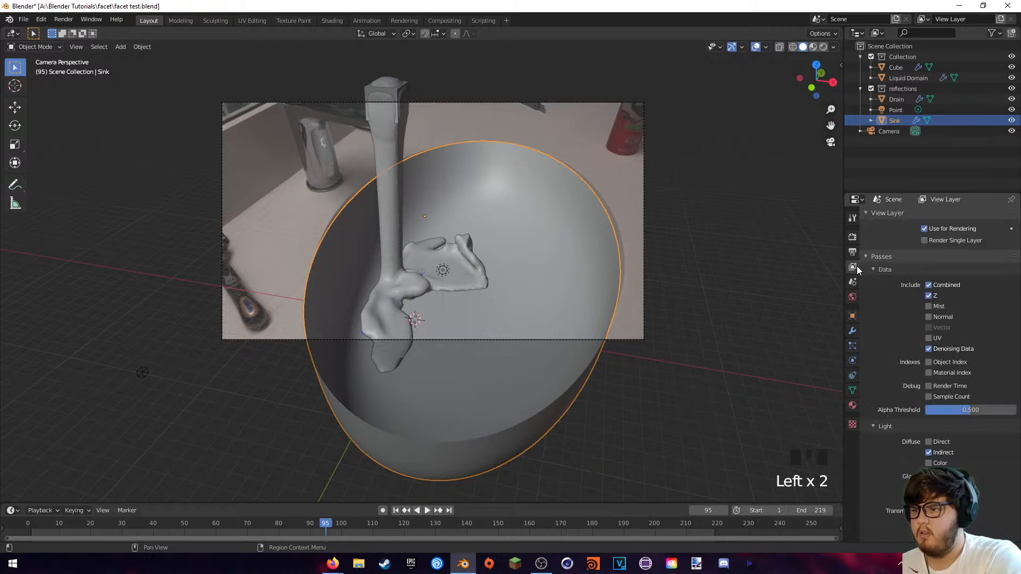
pyautogui.scroll(-6, 884, 311)
pyautogui.click(929, 303)
pyautogui.click(928, 339)
pyautogui.click(929, 373)
pyautogui.click(929, 407)
pyautogui.scroll(-4, 904, 383)
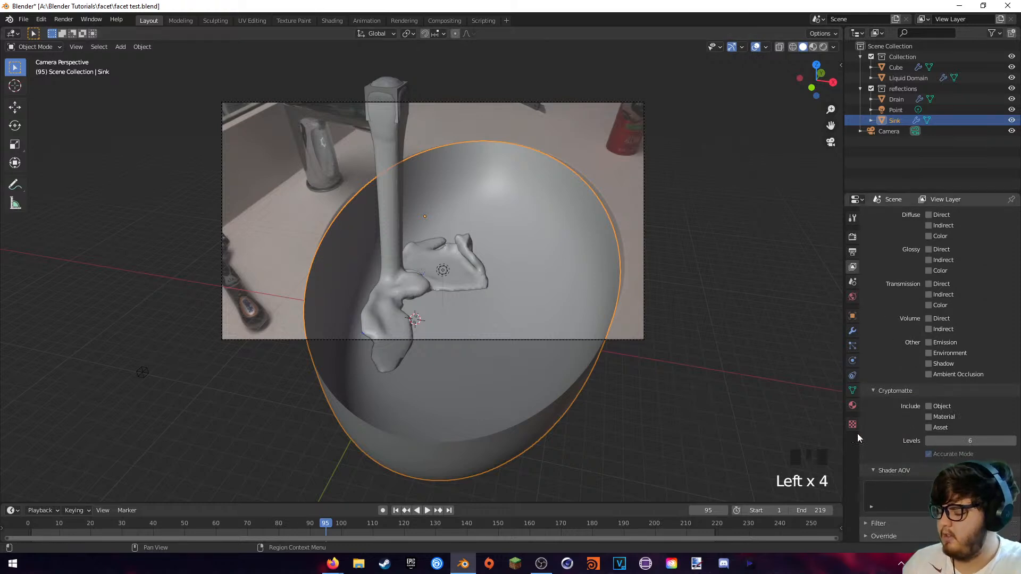
pyautogui.scroll(11, 899, 250)
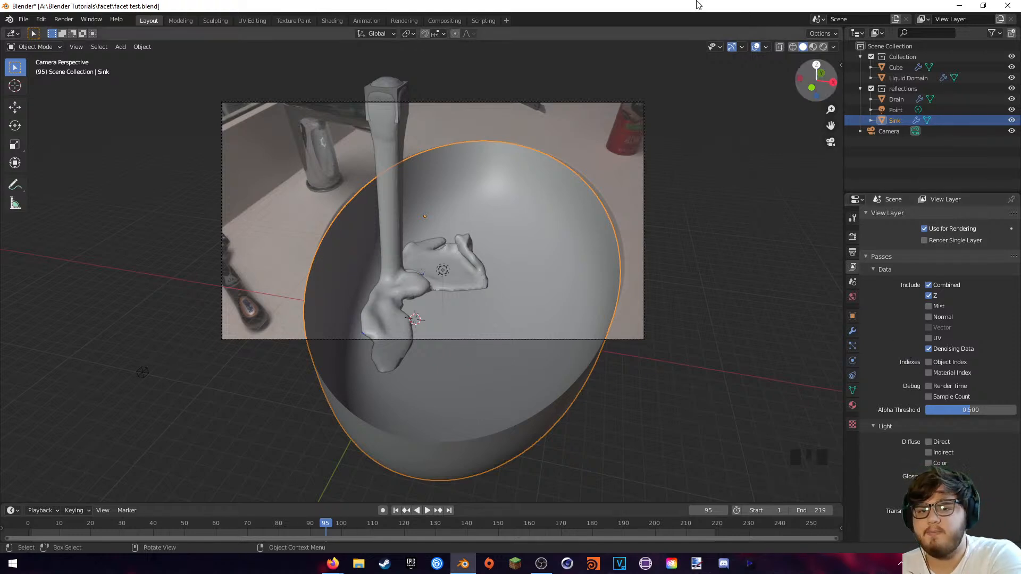
# - Switch the viewport to rendered shading and get a close view of the water in the sink
pyautogui.press('z')
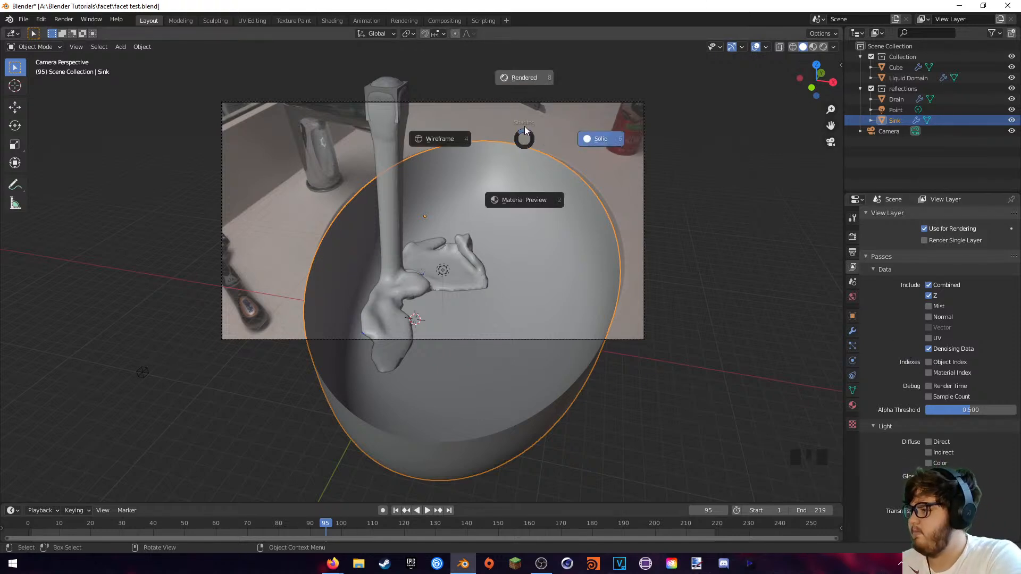
pyautogui.click(528, 91)
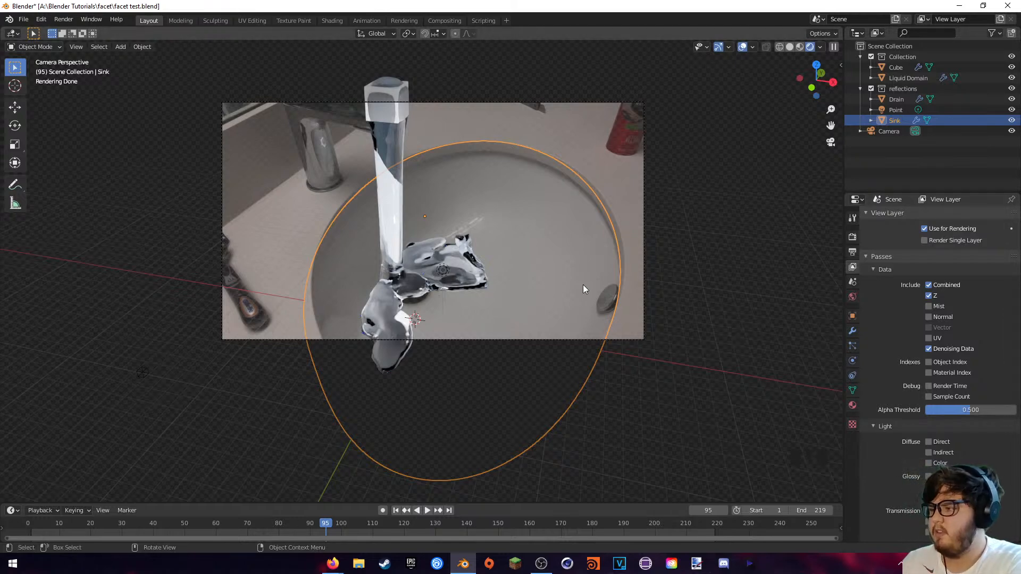
pyautogui.scroll(4, 495, 200)
pyautogui.moveTo(550, 253)
pyautogui.keyDown('shift'); pyautogui.mouseDown(button='middle')
pyautogui.moveTo(561, 253)
pyautogui.moveTo(550, 272)
pyautogui.mouseUp(button='middle'); pyautogui.keyUp('shift')
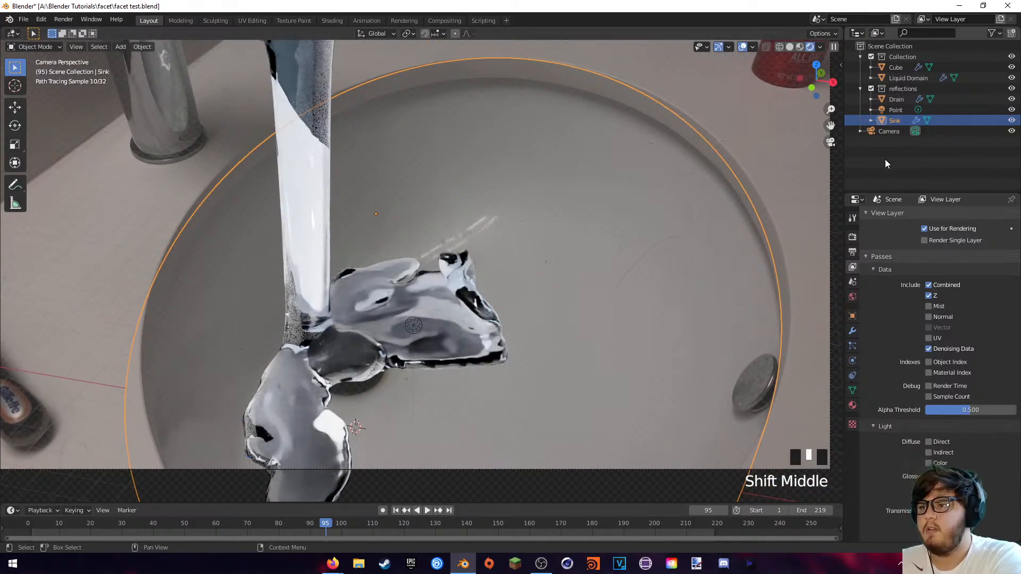
# - Select the reflections collection and examine the water stream and splash over the footage in the rendered camera view
pyautogui.click(882, 89)
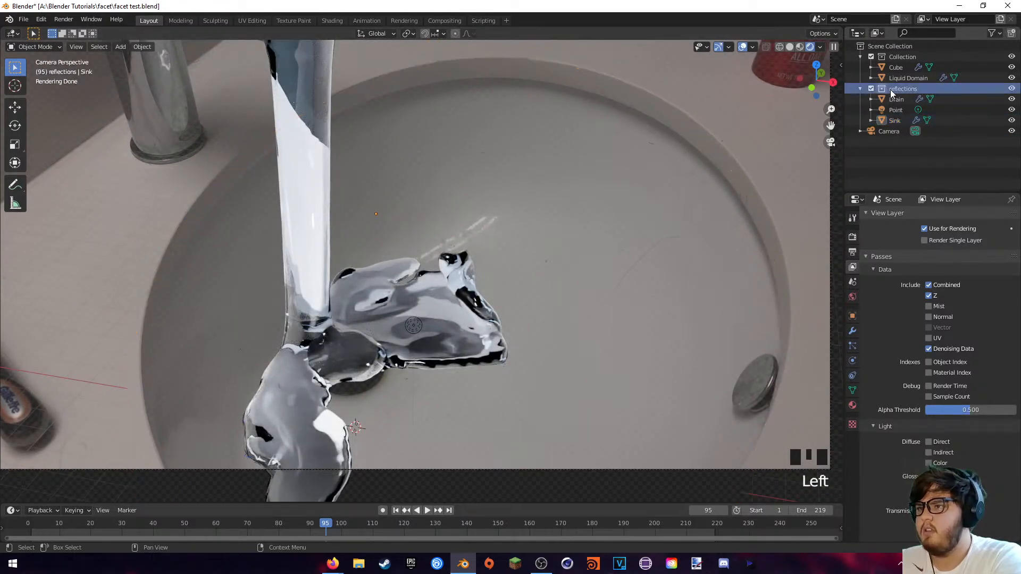
pyautogui.scroll(-6, 558, 275)
pyautogui.scroll(1, 570, 266)
pyautogui.scroll(2, 570, 266)
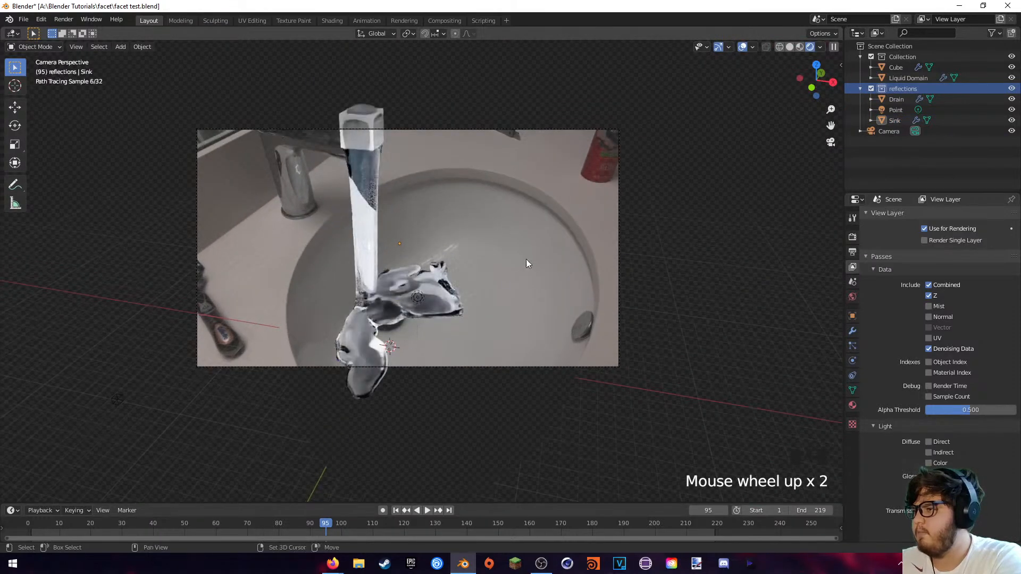
pyautogui.keyDown('shift'); pyautogui.moveTo(529, 265); pyautogui.dragTo(569, 227, button='middle'); pyautogui.keyUp('shift')
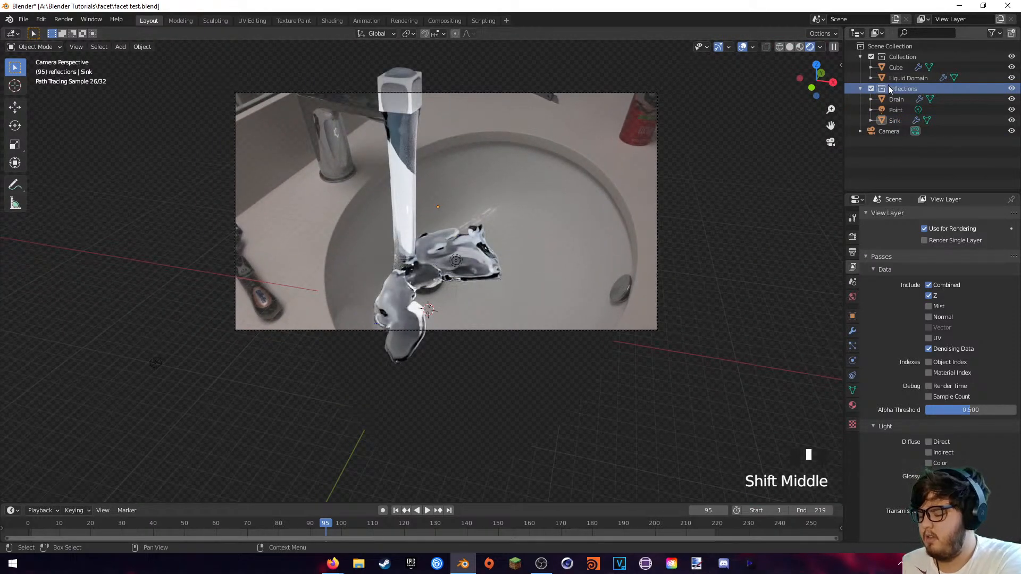
pyautogui.scroll(3, 502, 228)
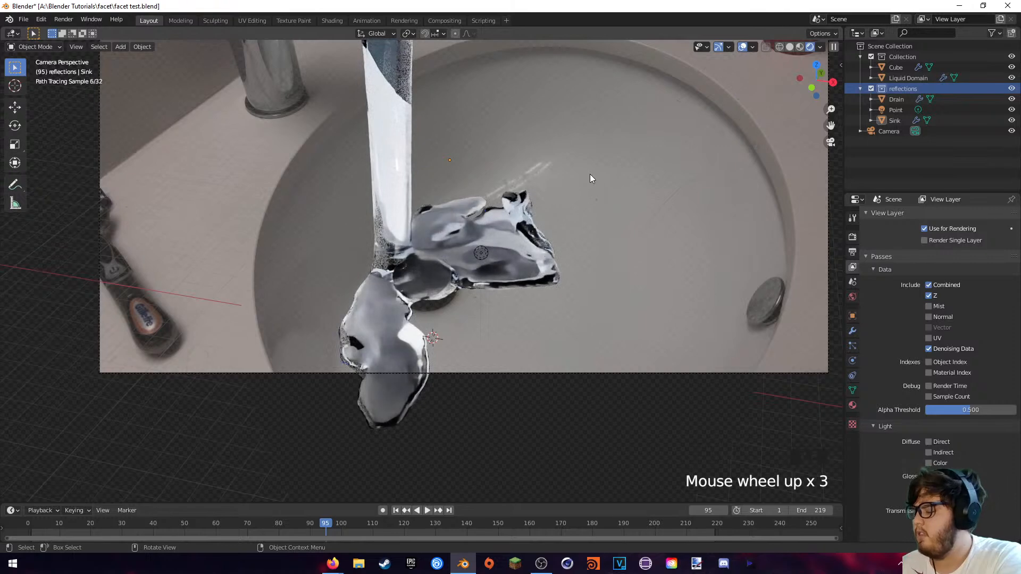
pyautogui.keyDown('shift'); pyautogui.moveTo(617, 156); pyautogui.dragTo(628, 319, button='middle'); pyautogui.keyUp('shift')
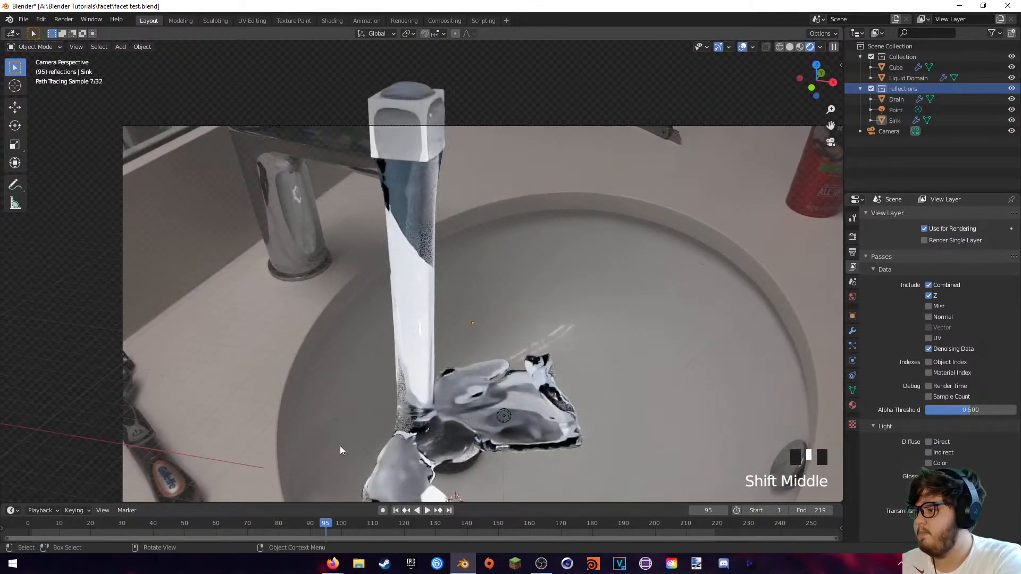
pyautogui.keyDown('shift'); pyautogui.moveTo(570, 342); pyautogui.dragTo(562, 288, button='middle'); pyautogui.keyUp('shift')
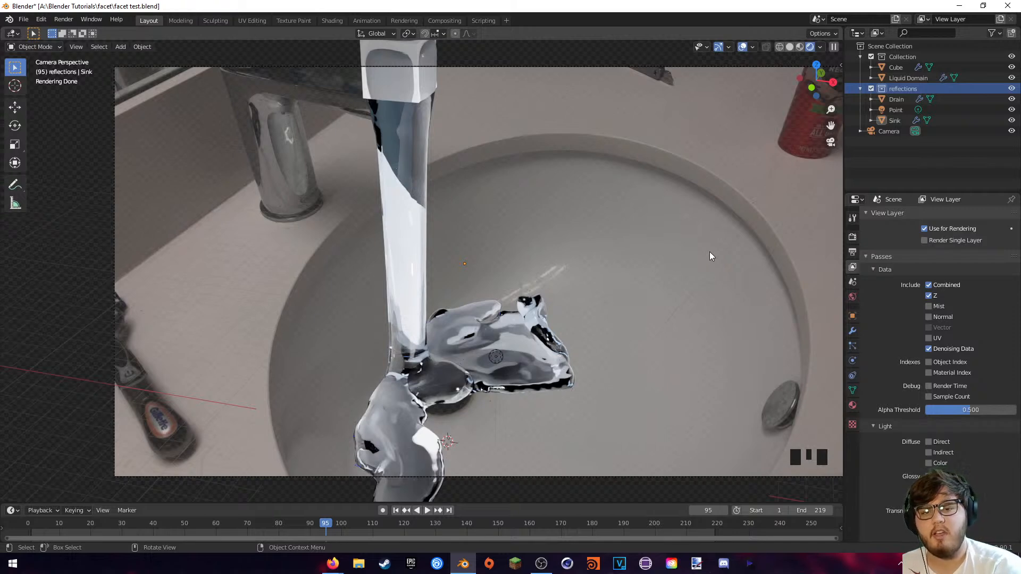
pyautogui.scroll(-6, 699, 287)
pyautogui.scroll(4, 690, 289)
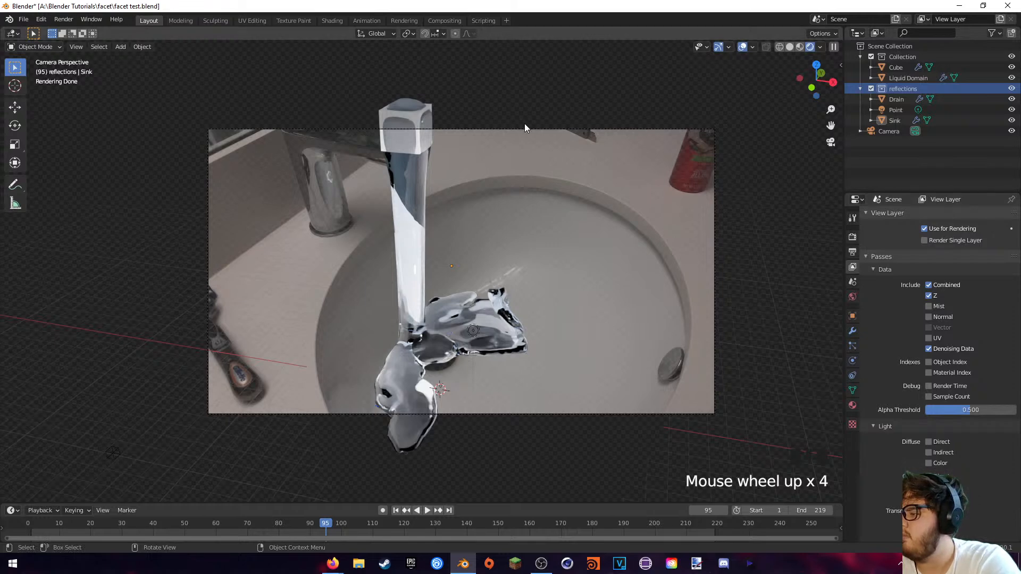
pyautogui.scroll(10, 534, 247)
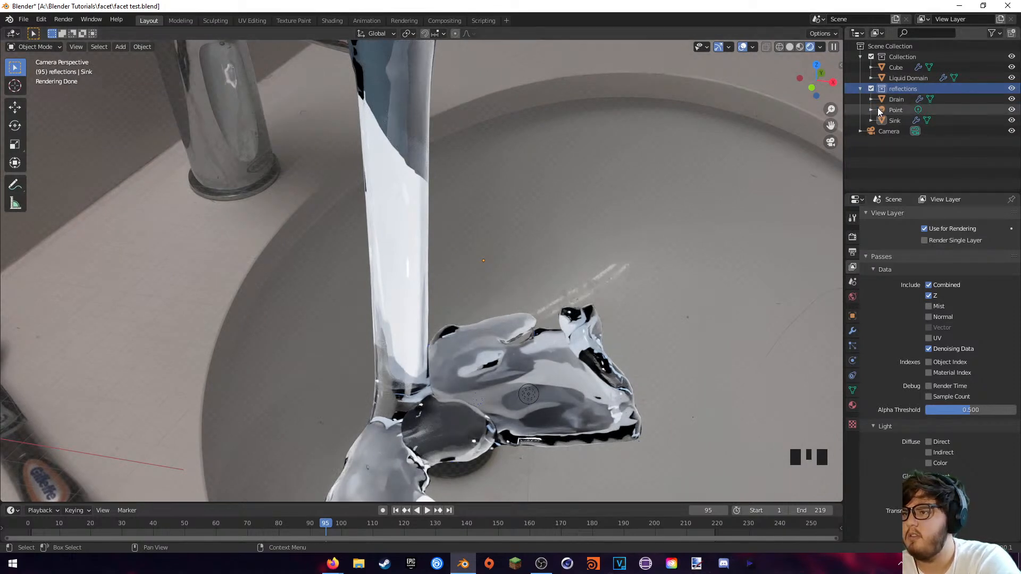
# - Try the direct diffuse light pass in the view layer and switch it back off
pyautogui.scroll(-1, 880, 293)
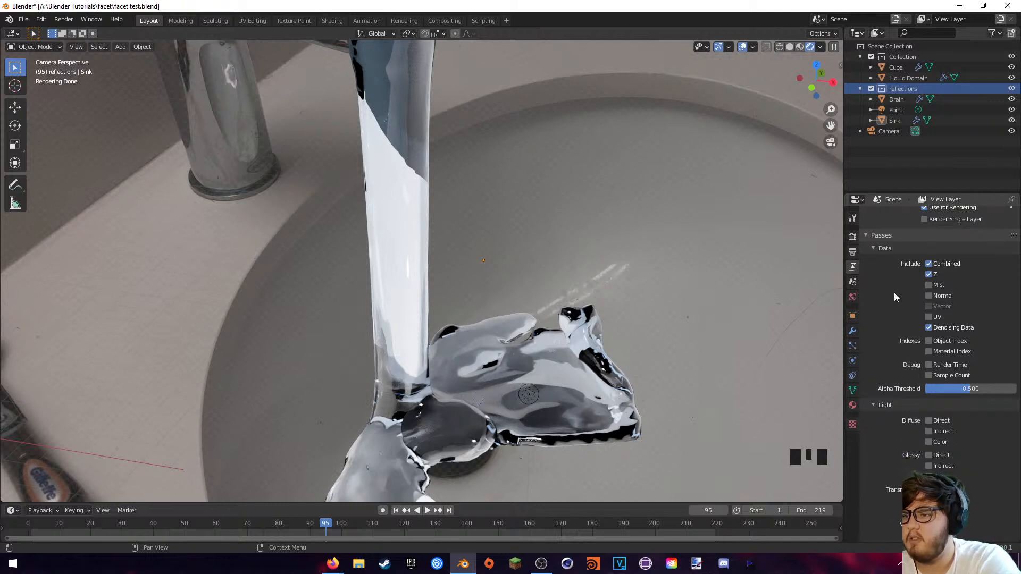
pyautogui.scroll(-1, 895, 293)
pyautogui.scroll(-2, 895, 293)
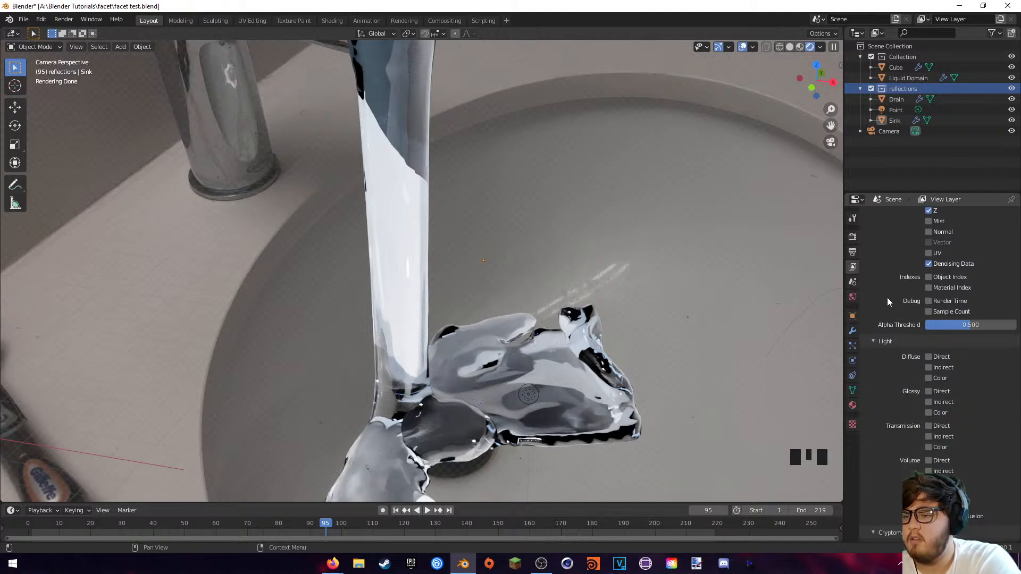
pyautogui.scroll(-3, 887, 298)
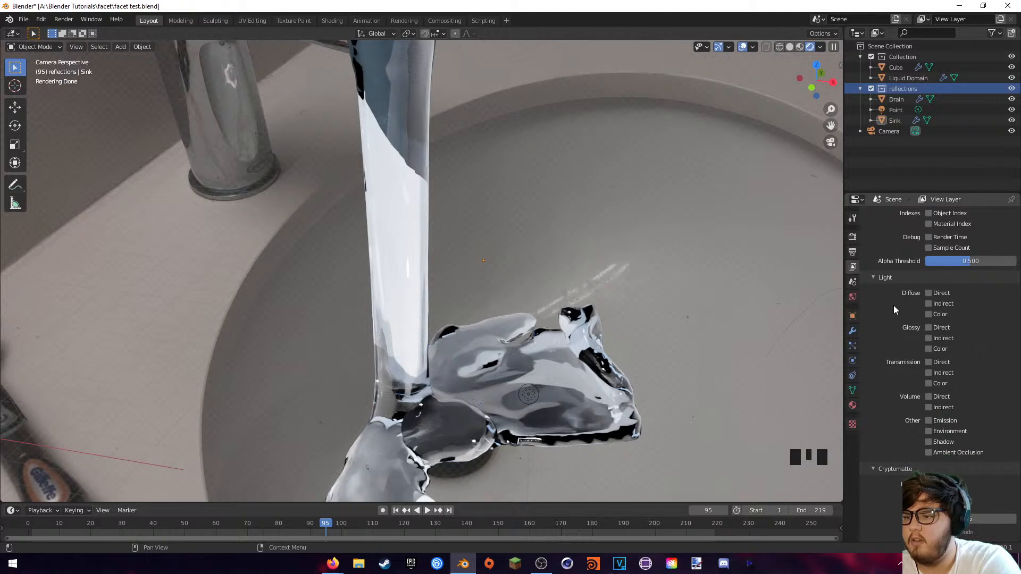
pyautogui.click(928, 294)
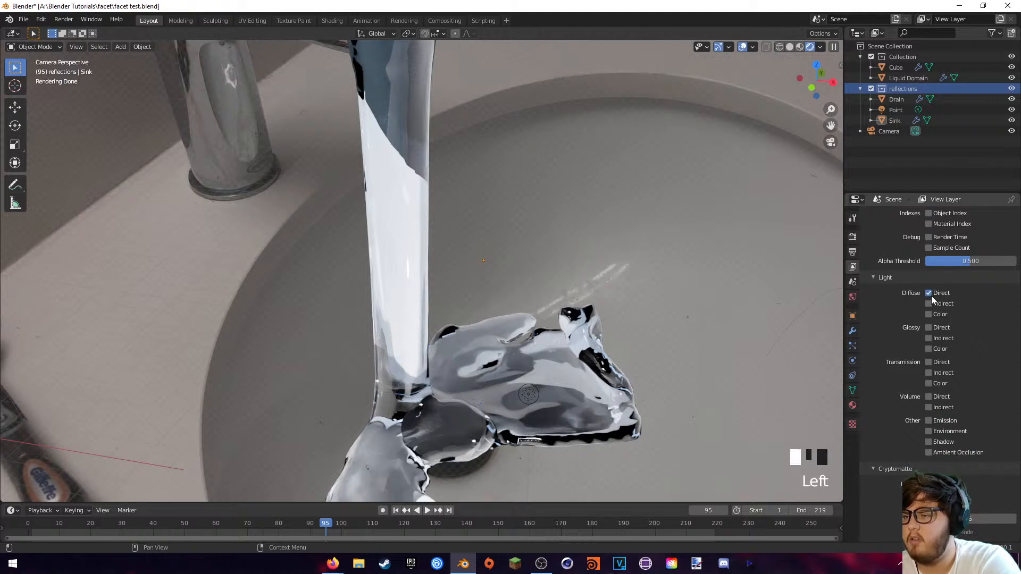
pyautogui.click(928, 294)
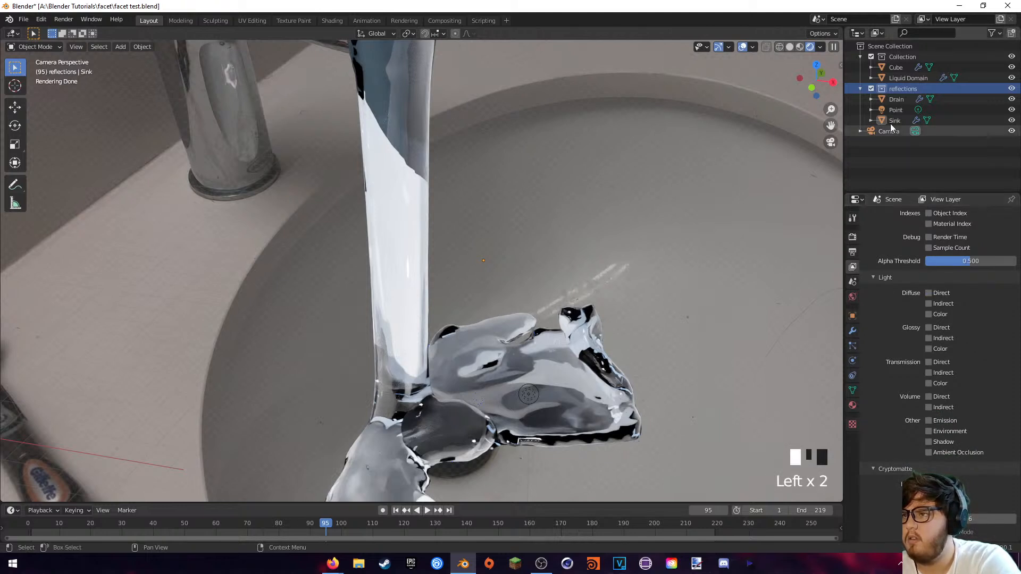
# - Clear the Indirect Only setting of the reflections collection
pyautogui.rightClick(888, 89)
pyautogui.moveTo(858, 190)
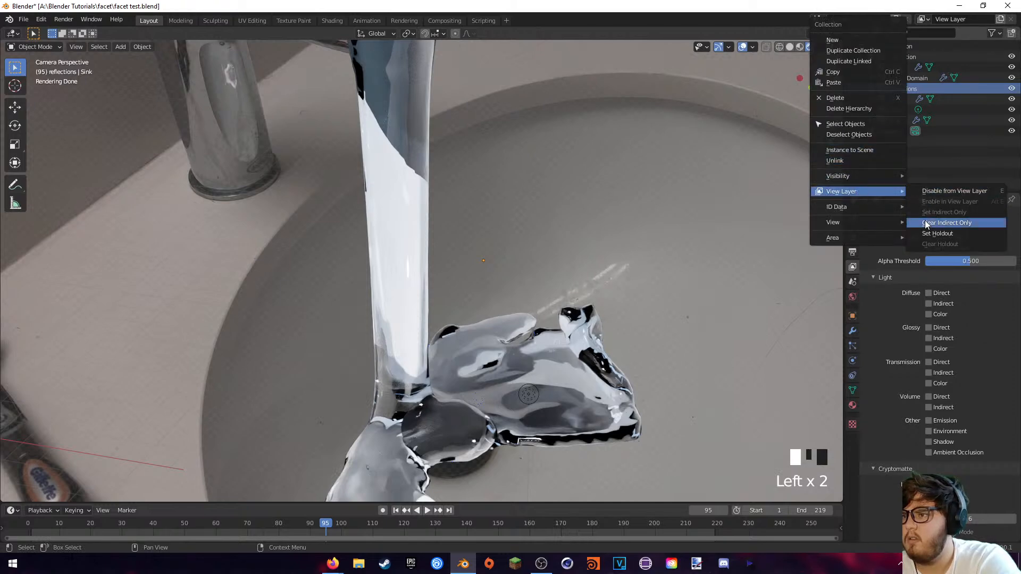
pyautogui.rightClick(947, 222)
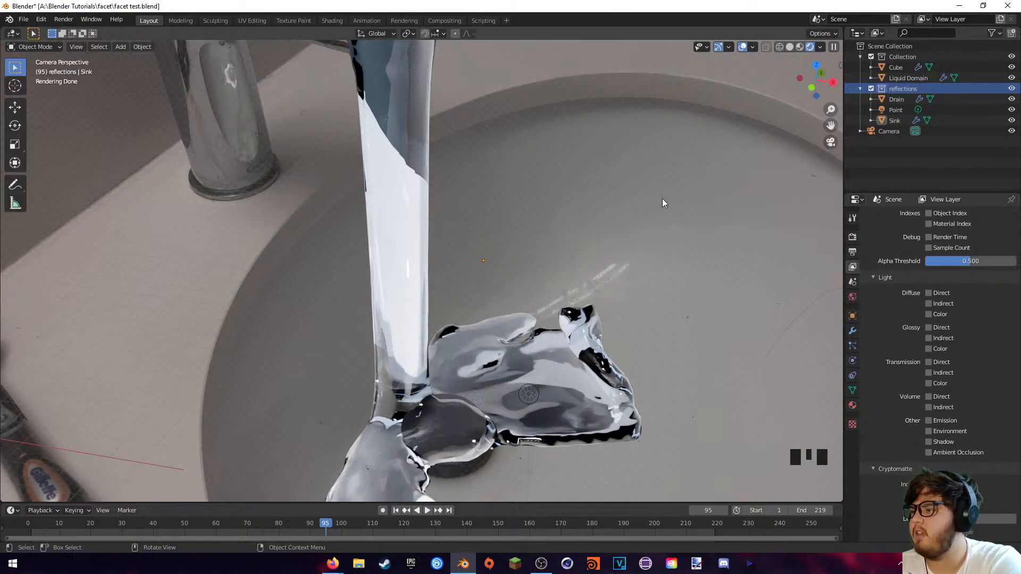
# - Check the water in the rendered view and open the drain's ray visibility settings
pyautogui.scroll(-4, 660, 213)
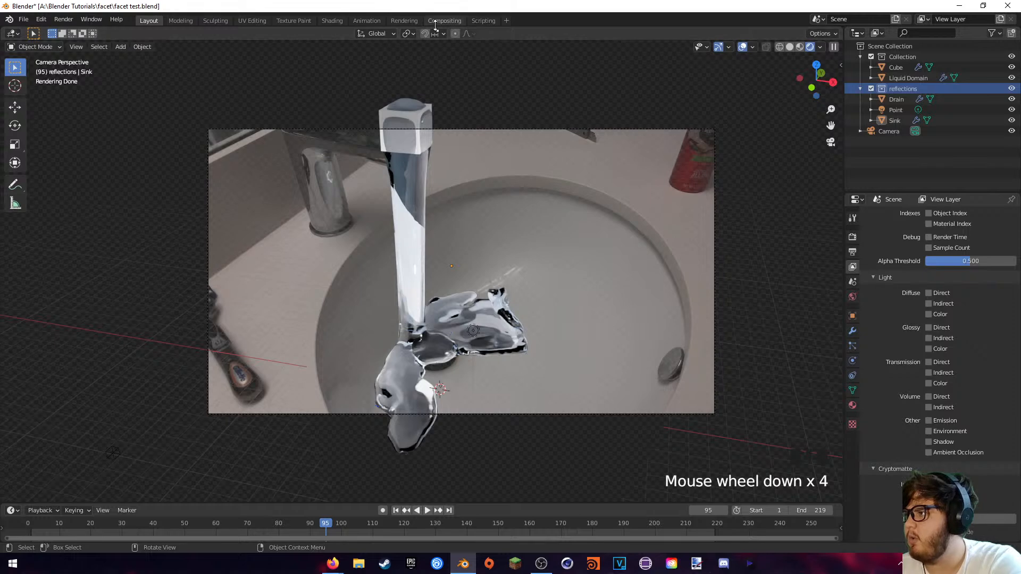
pyautogui.scroll(3, 591, 301)
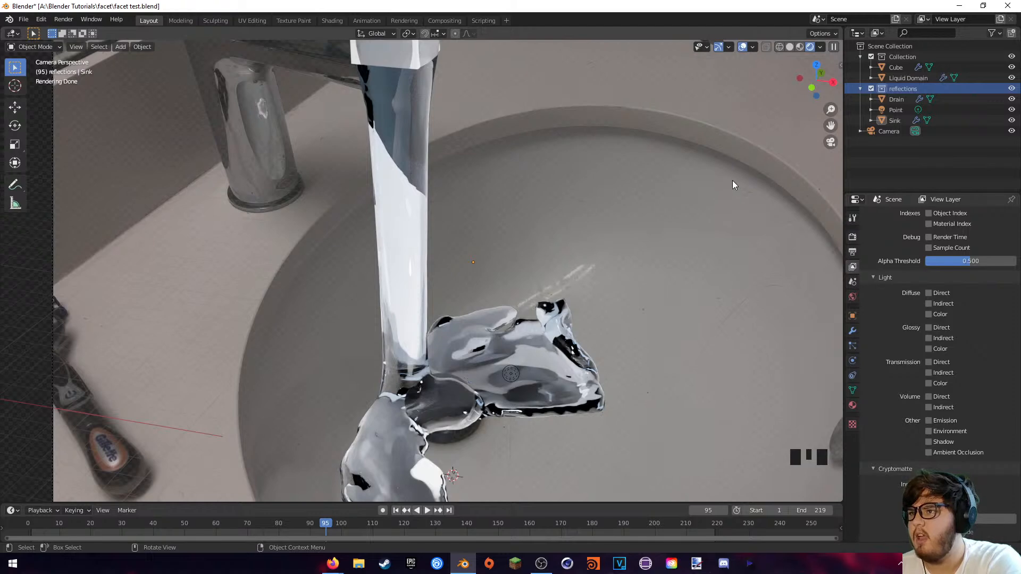
pyautogui.scroll(-5, 735, 177)
pyautogui.scroll(1, 691, 205)
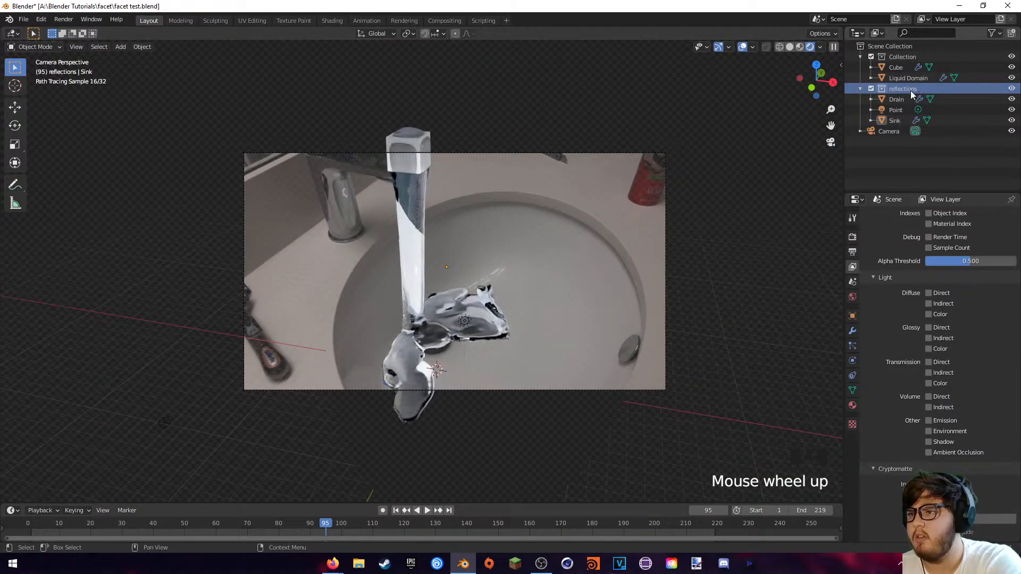
pyautogui.click(897, 99)
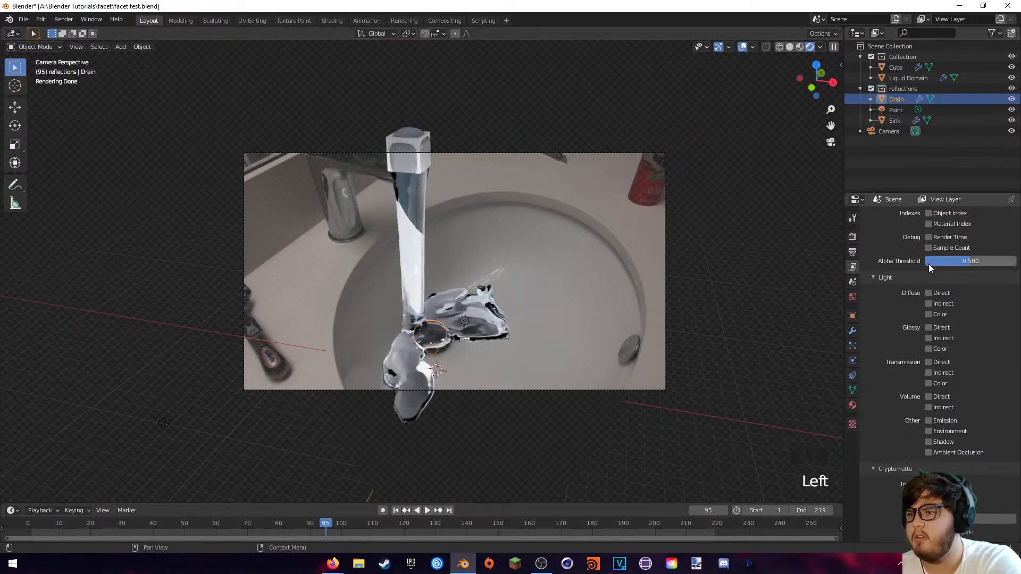
pyautogui.click(853, 315)
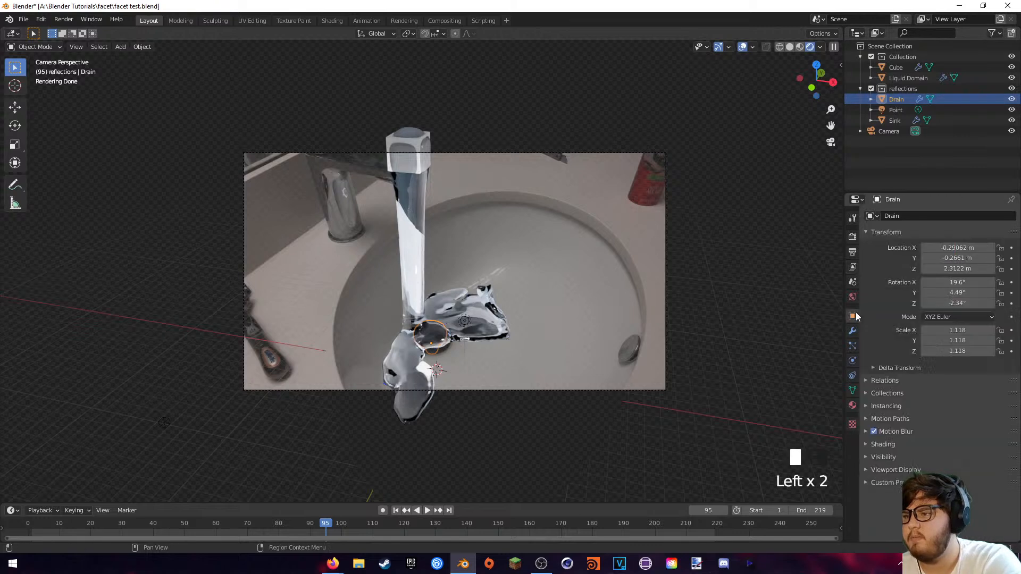
pyautogui.click(866, 457)
pyautogui.scroll(-5, 902, 450)
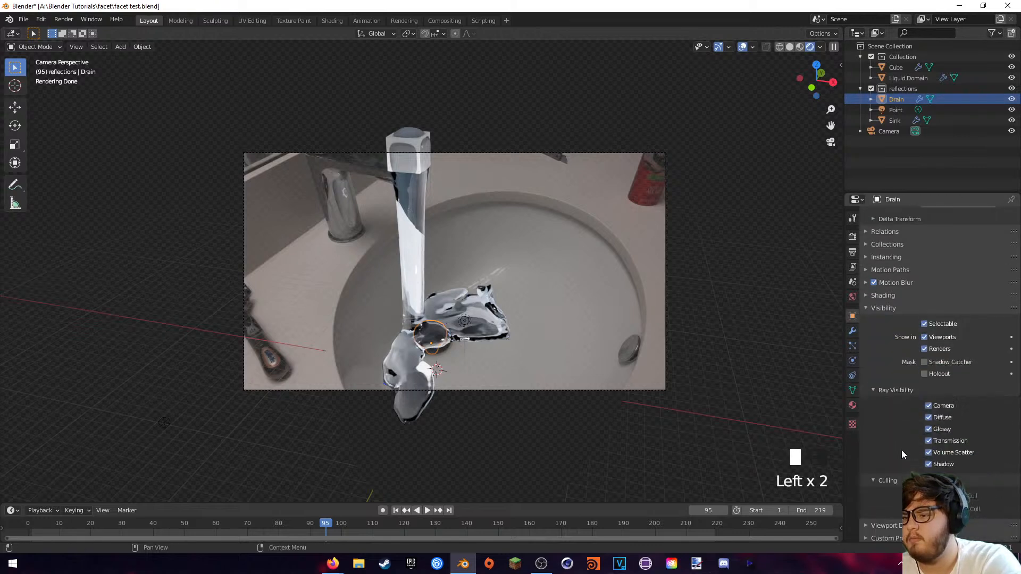
# - Make the sink visible to camera rays and check the water against it in the rendered view
pyautogui.click(885, 117)
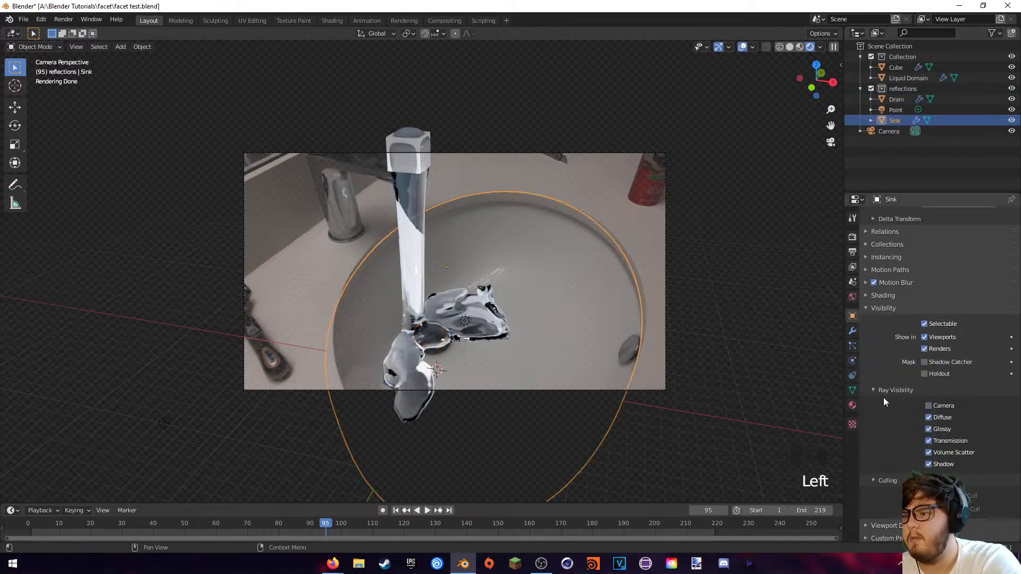
pyautogui.click(927, 406)
pyautogui.scroll(7, 638, 257)
pyautogui.scroll(-6, 630, 256)
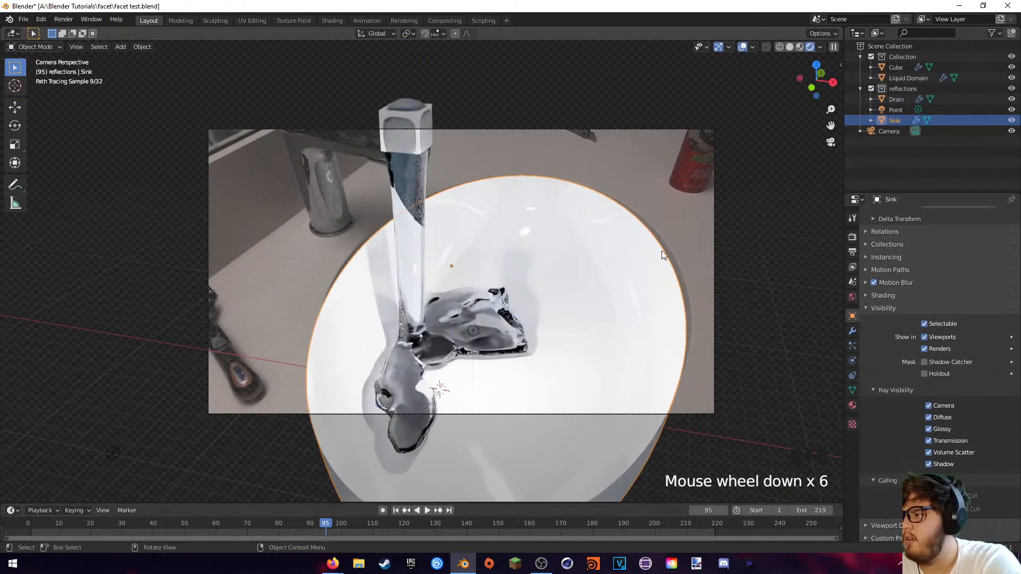
pyautogui.click(620, 250)
pyautogui.scroll(2, 627, 275)
pyautogui.scroll(4, 630, 281)
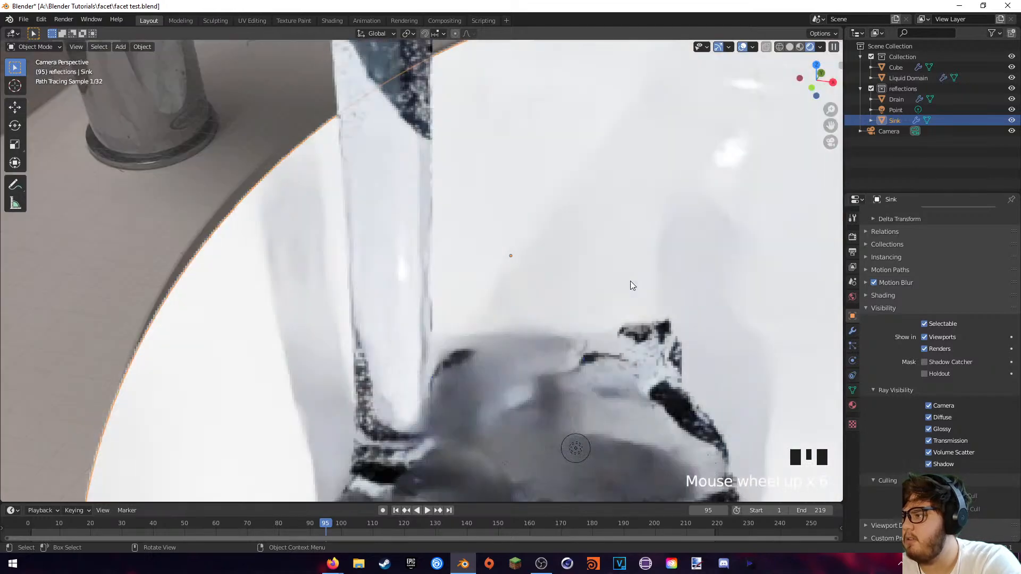
pyautogui.scroll(-5, 292, 335)
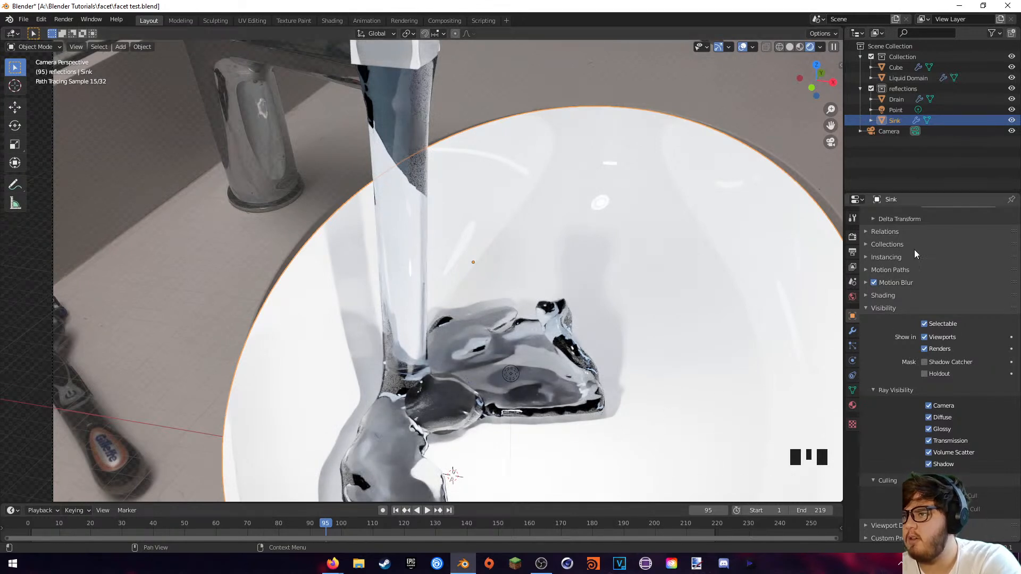
# - Move the Point light out of the reflections collection into the top-level Scene Collection
pyautogui.click(898, 89)
pyautogui.rightClick(898, 89)
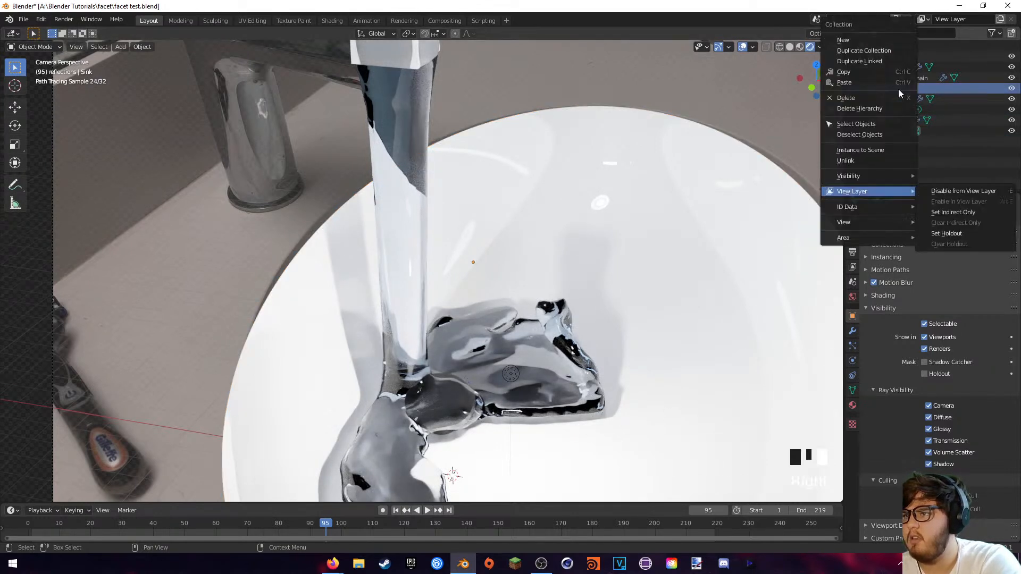
pyautogui.moveTo(895, 109); pyautogui.dragTo(874, 148)
# - Set the reflections collection to Indirect Only in the view layer and render the current frame as a still image
pyautogui.rightClick(911, 88)
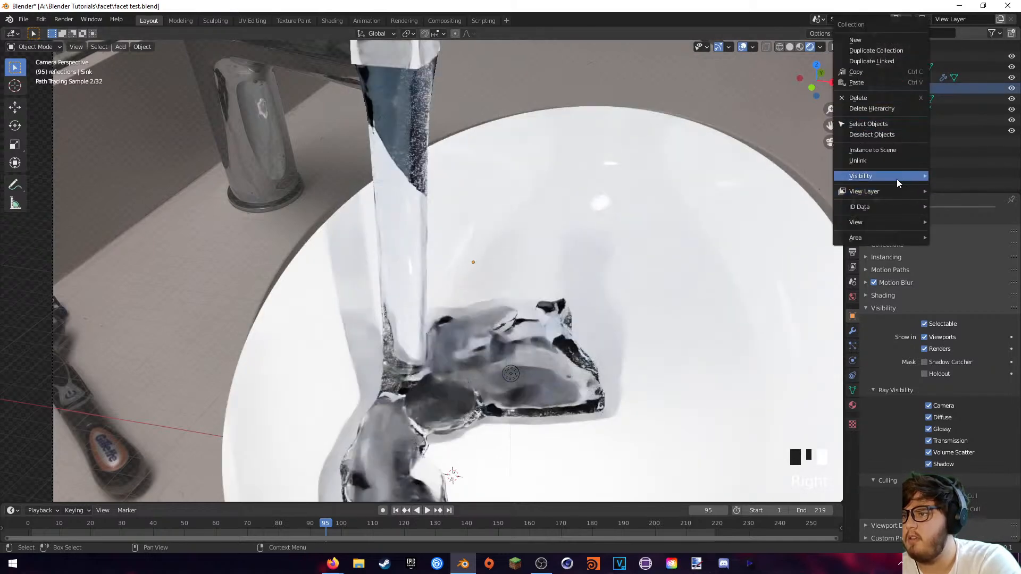
pyautogui.moveTo(887, 189)
pyautogui.click(780, 199)
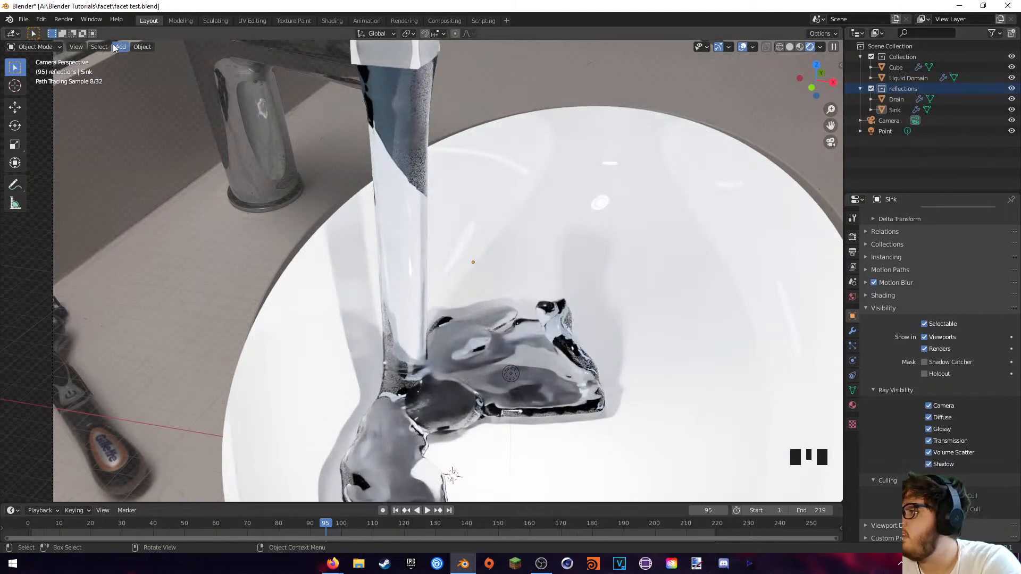
pyautogui.click(63, 19)
pyautogui.click(85, 33)
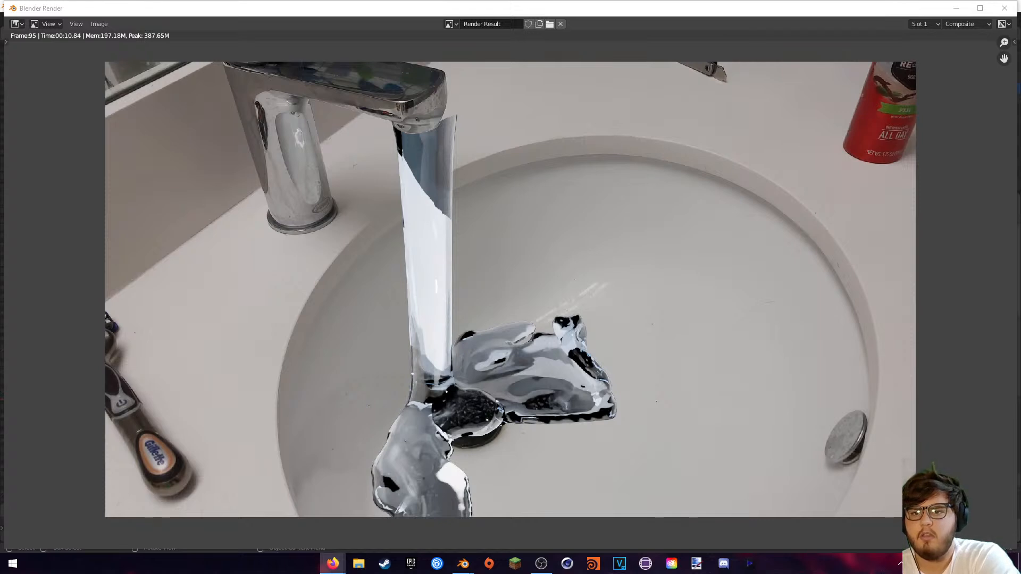
# - Switch to a maximized Firefox window, search the web for "jangafx" and open the JangaFX website
pyautogui.moveTo(1020, 319); pyautogui.dragTo(418, 47)
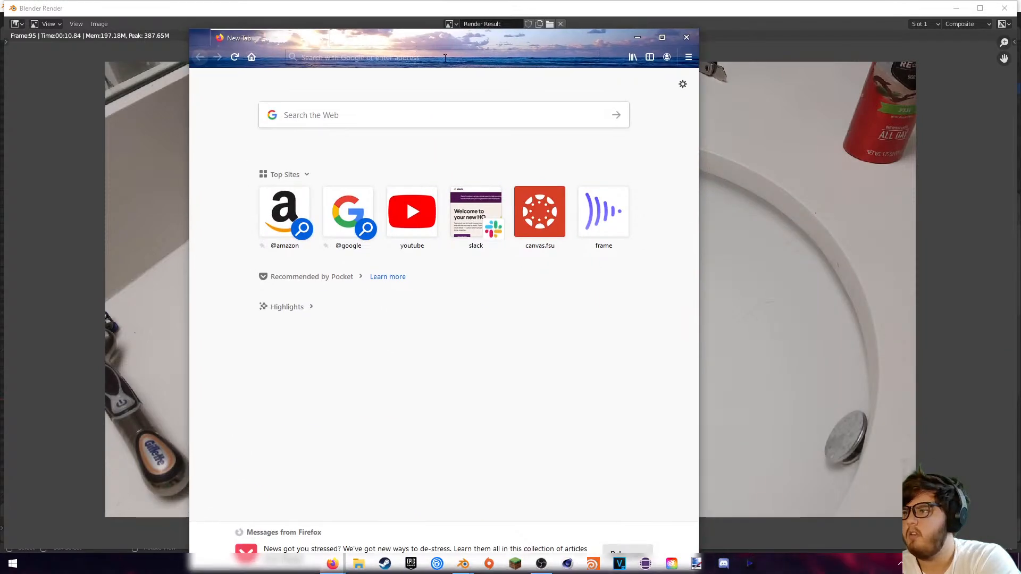
pyautogui.click(663, 37)
pyautogui.click(300, 32)
pyautogui.write('jand')
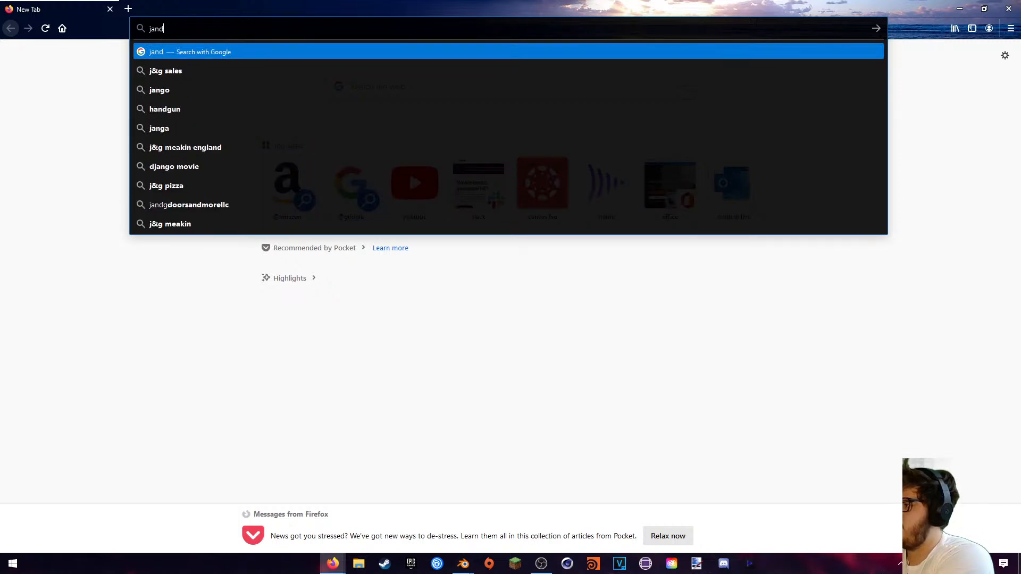
pyautogui.press('BackSpace')
pyautogui.write('ga')
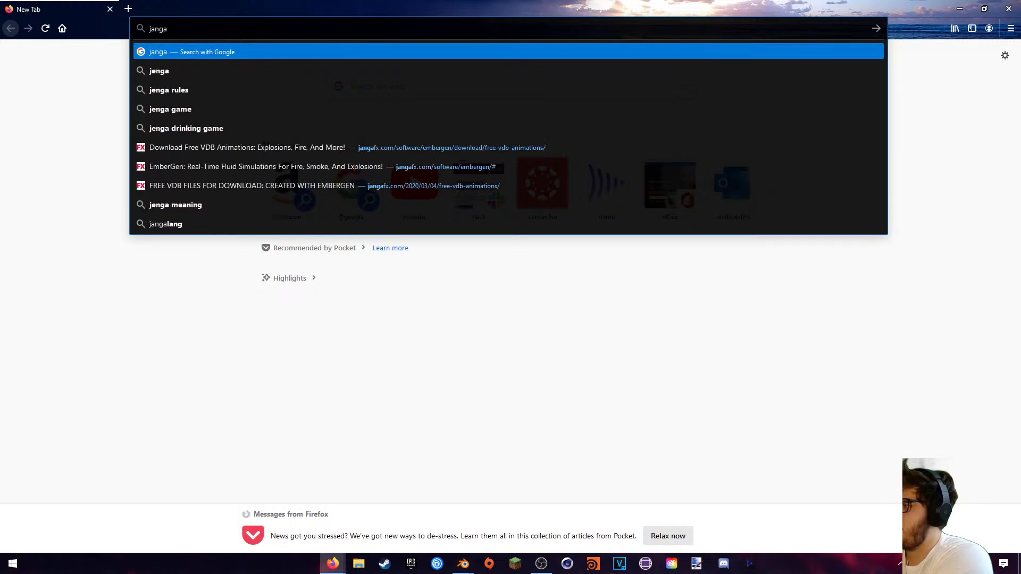
pyautogui.write('fx')
pyautogui.press('Return')
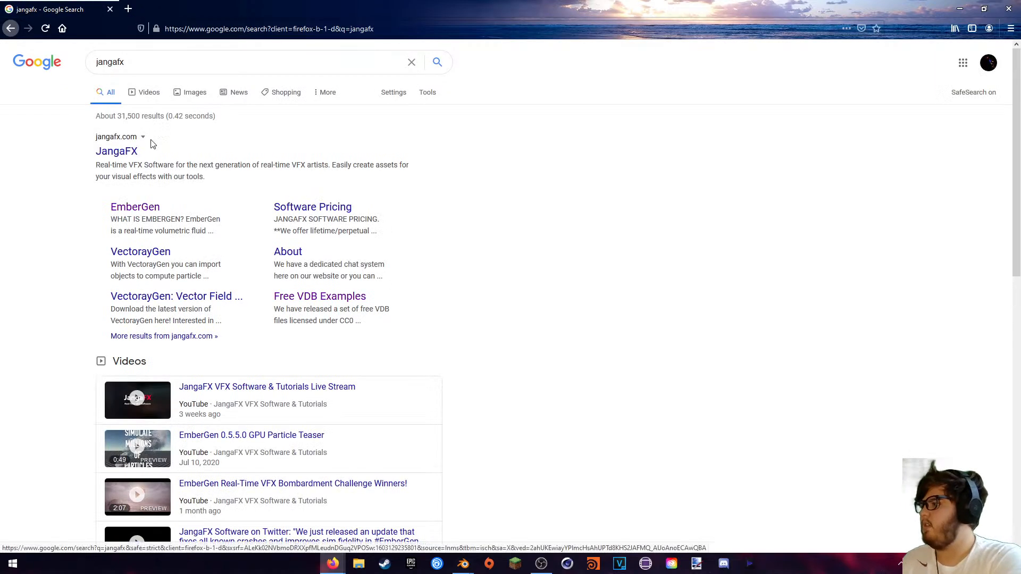
pyautogui.click(133, 153)
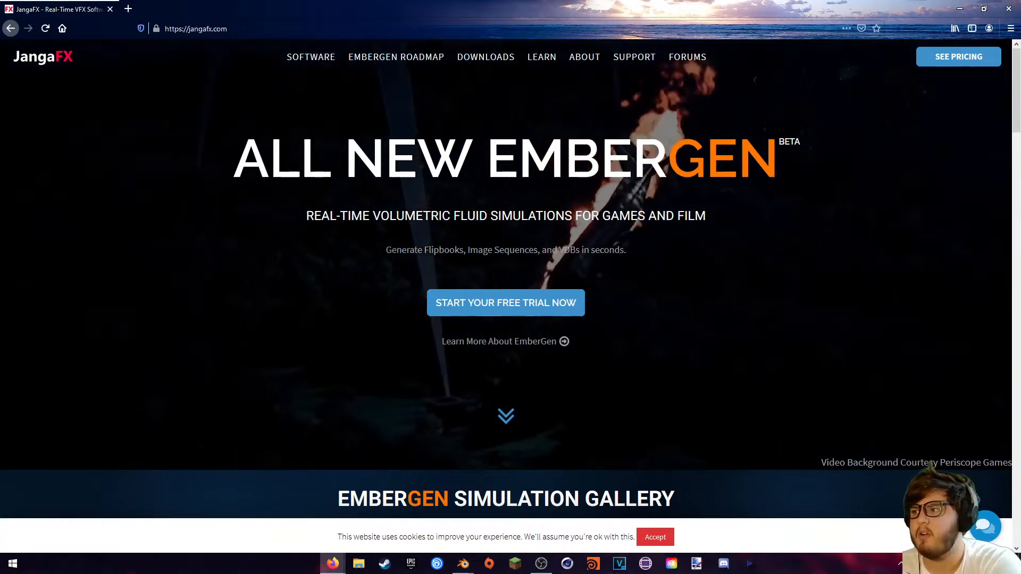
# - Skim the EmberGen simulation gallery on the JangaFX home page and open the Free VDB Examples download page
pyautogui.scroll(-2, 470, 234)
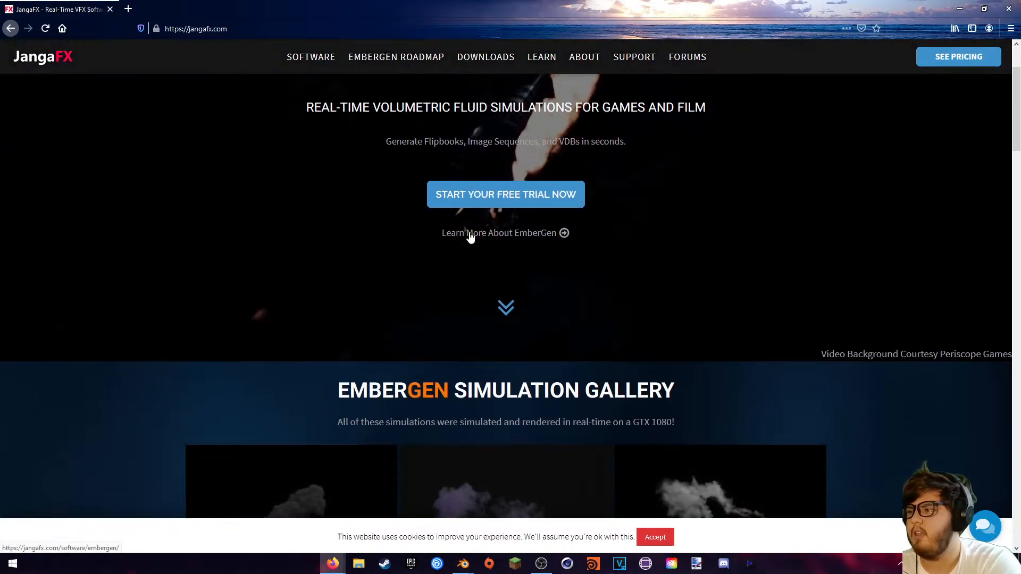
pyautogui.scroll(-7, 481, 223)
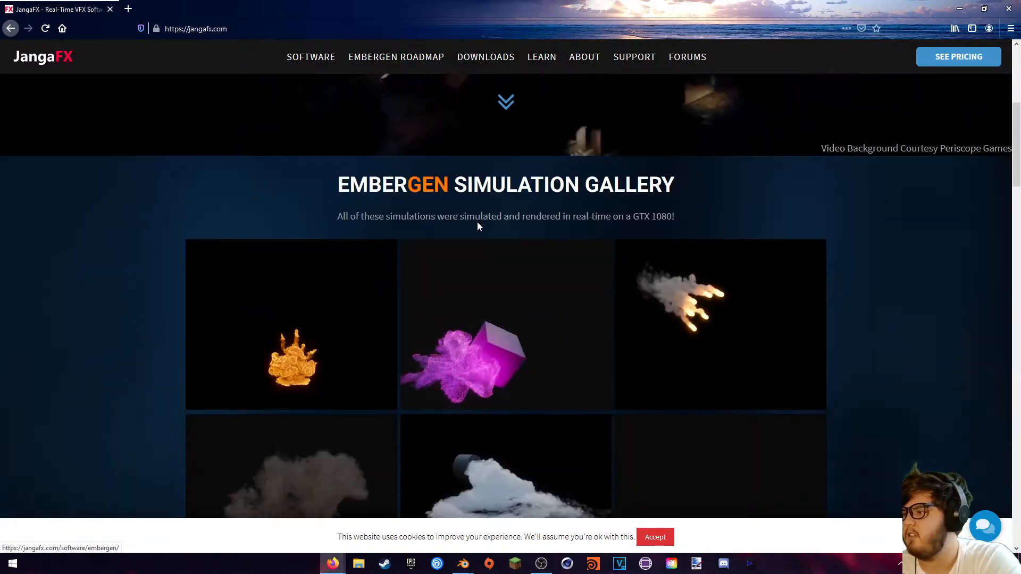
pyautogui.scroll(-6, 486, 234)
pyautogui.scroll(16, 489, 237)
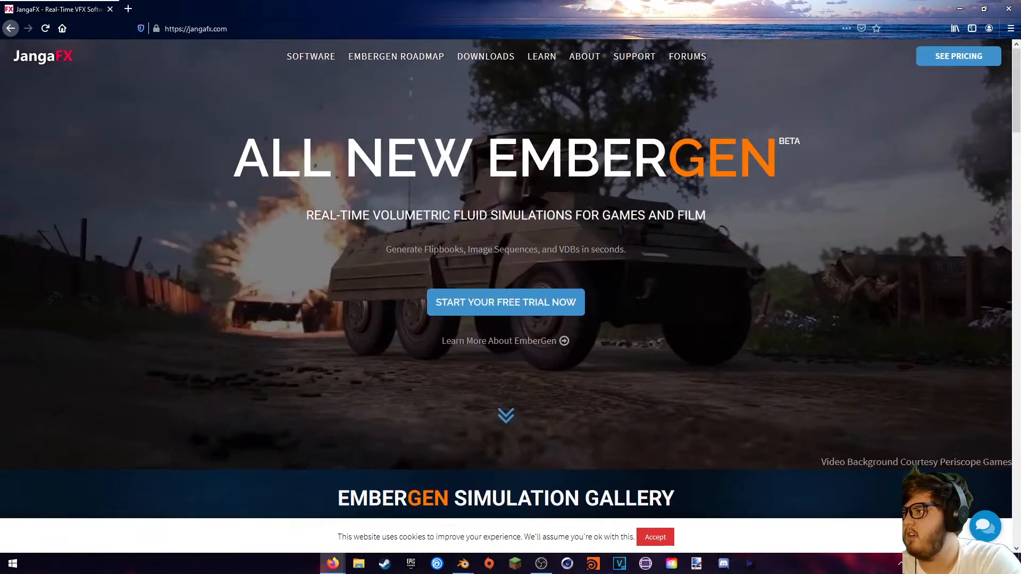
pyautogui.moveTo(486, 58)
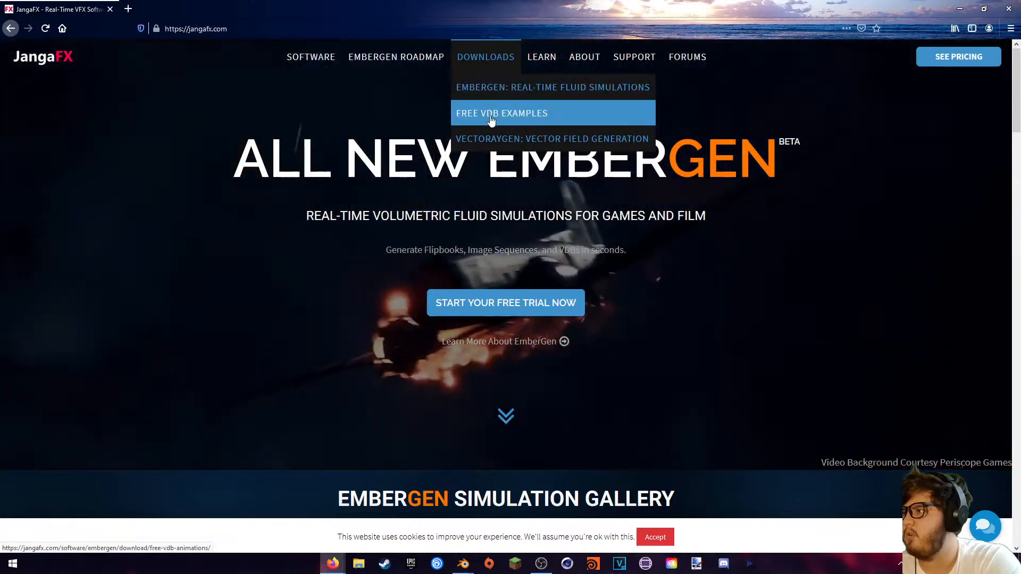
pyautogui.click(490, 113)
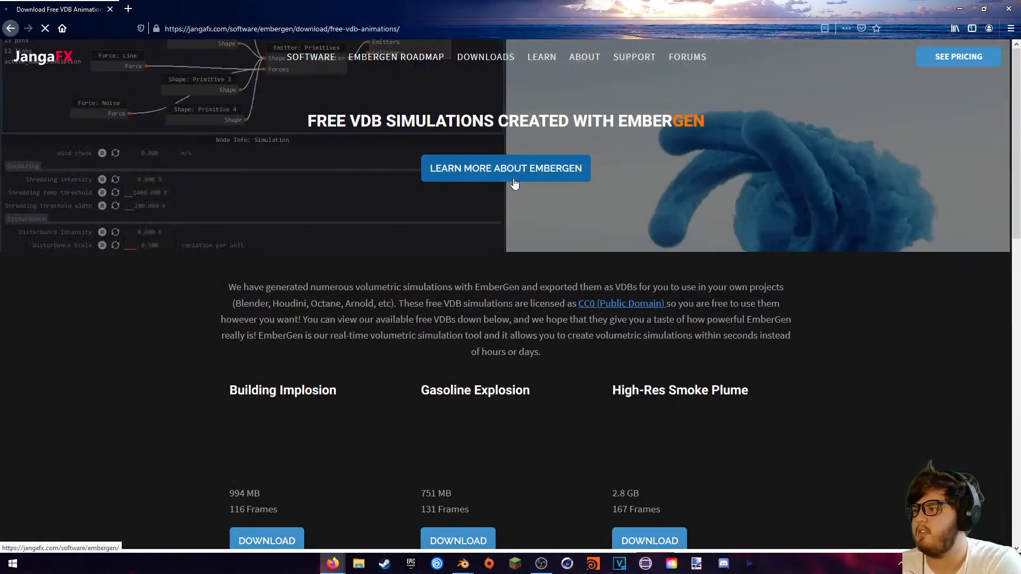
# - Look through the free VDB simulations offered for download, comparing their previews, file sizes and frame counts
pyautogui.scroll(-1, 456, 211)
pyautogui.scroll(1, 463, 185)
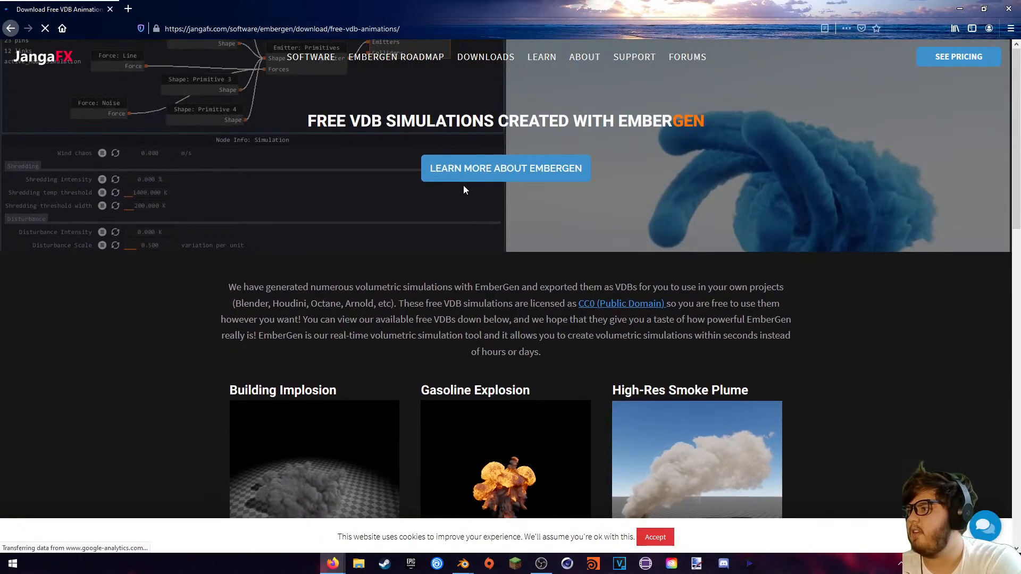
pyautogui.scroll(-2, 465, 196)
pyautogui.scroll(-6, 457, 205)
pyautogui.scroll(2, 301, 303)
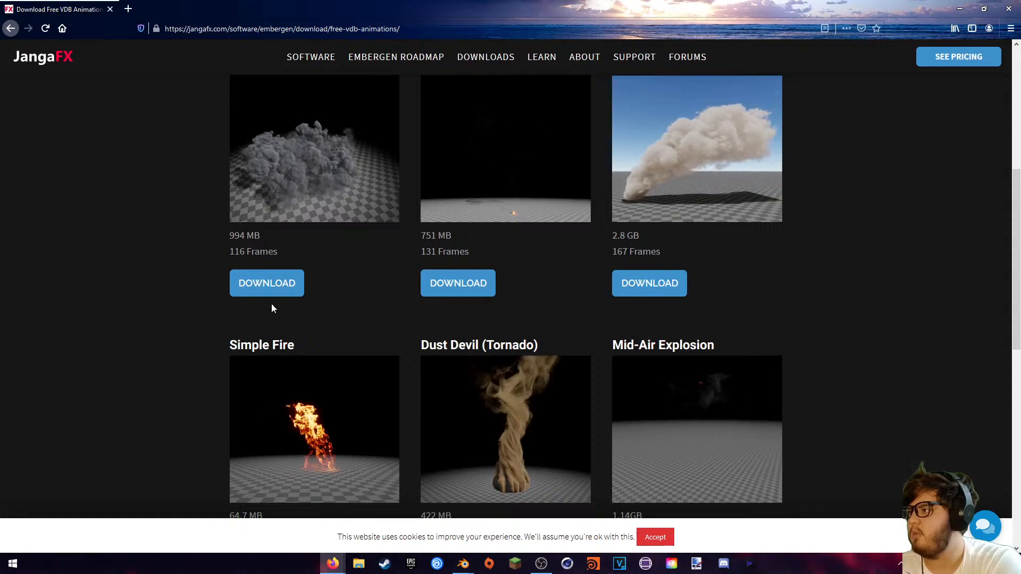
pyautogui.scroll(-2, 339, 294)
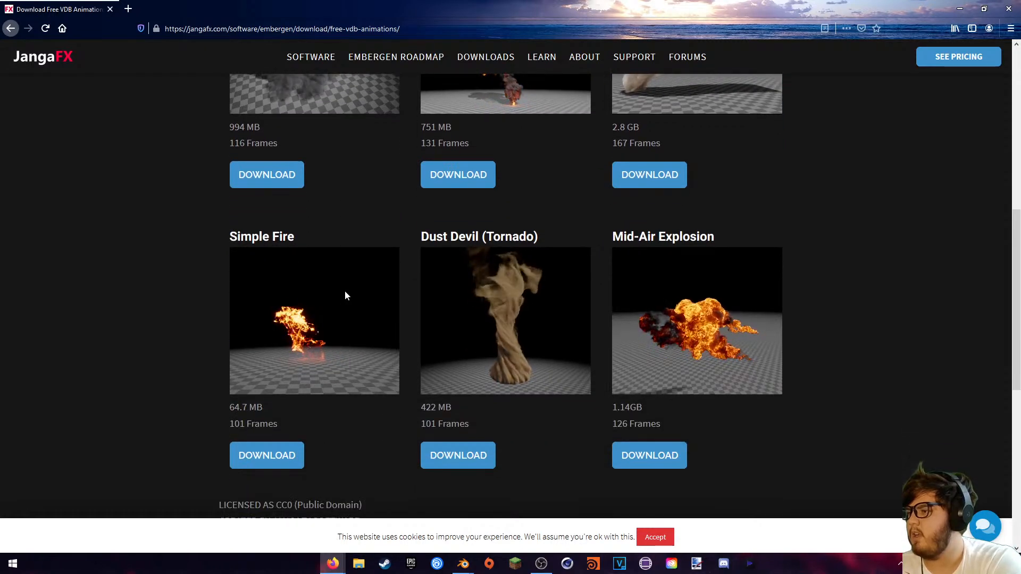
pyautogui.scroll(-1, 346, 296)
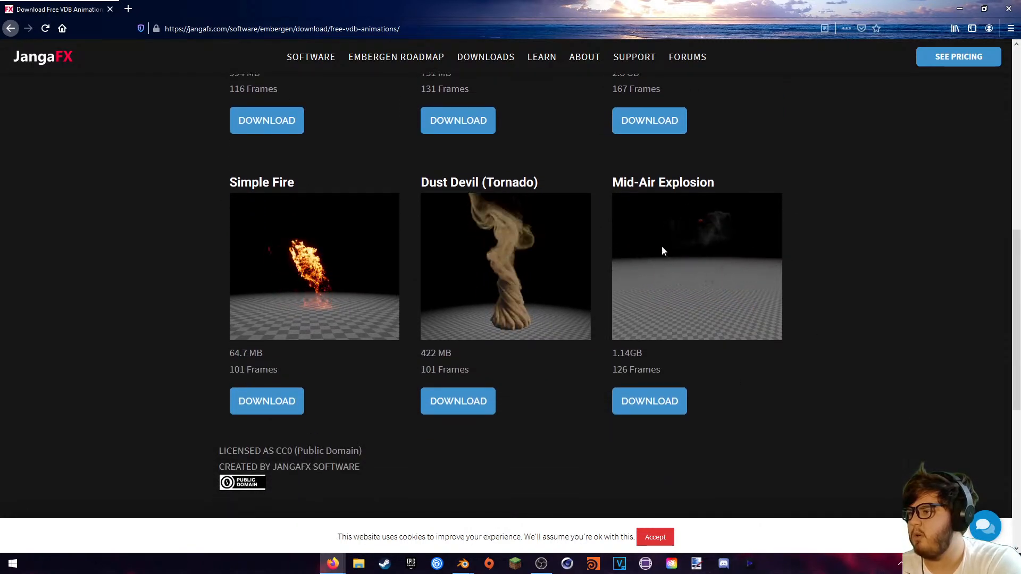
pyautogui.scroll(-4, 687, 343)
pyautogui.scroll(9, 683, 344)
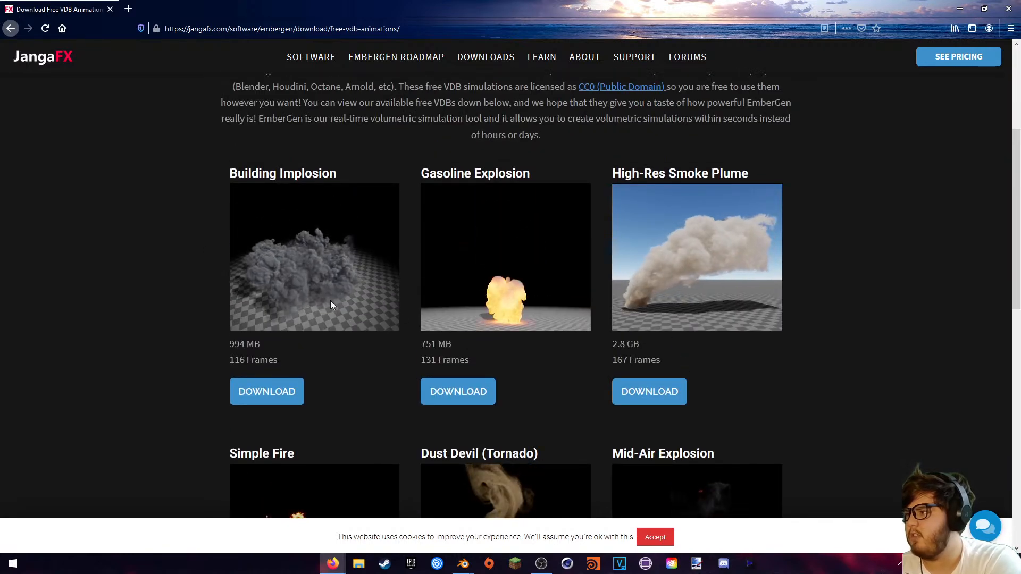
pyautogui.scroll(-5, 297, 272)
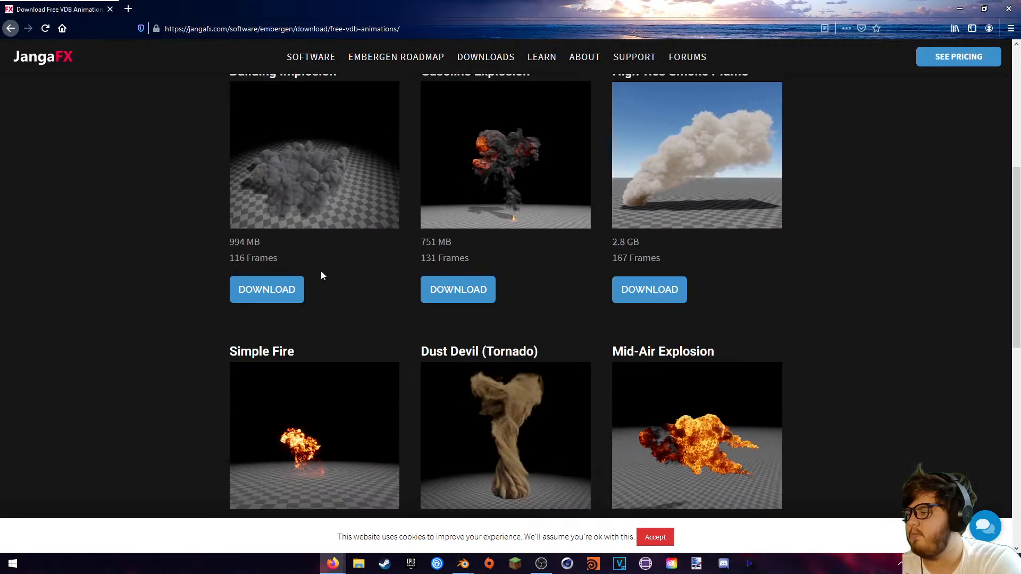
# - Download the Mid-Air Explosion VDB archive, Midair_Explosion_01.rar, from its MediaFire page
pyautogui.click(659, 346)
pyautogui.click(663, 137)
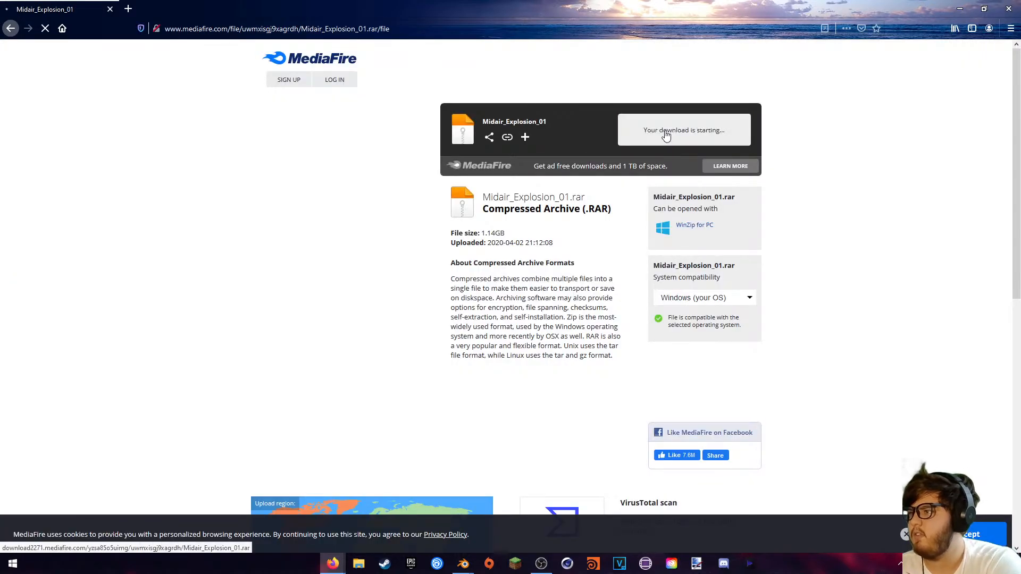
pyautogui.click(559, 287)
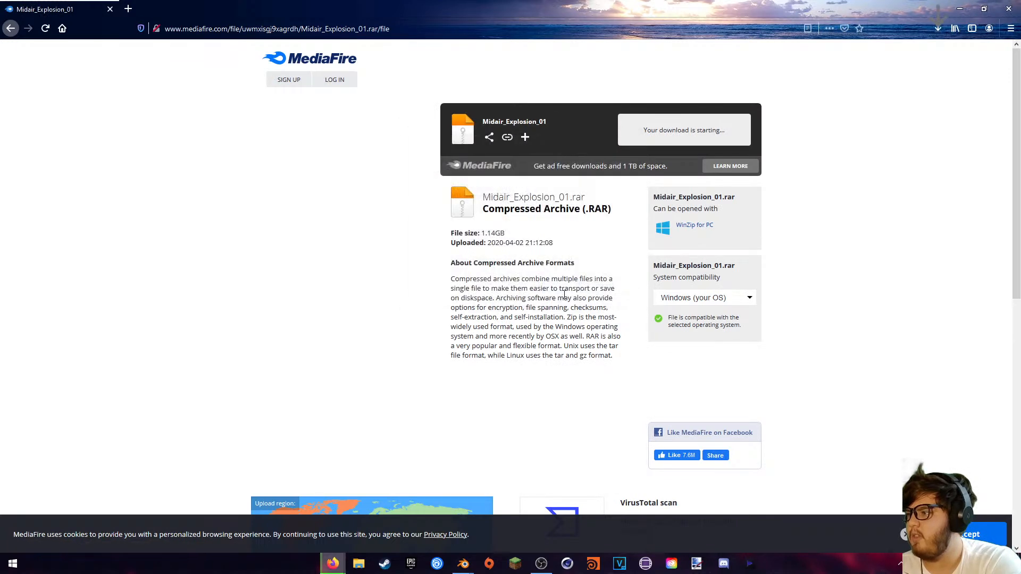
pyautogui.moveTo(342, 572)
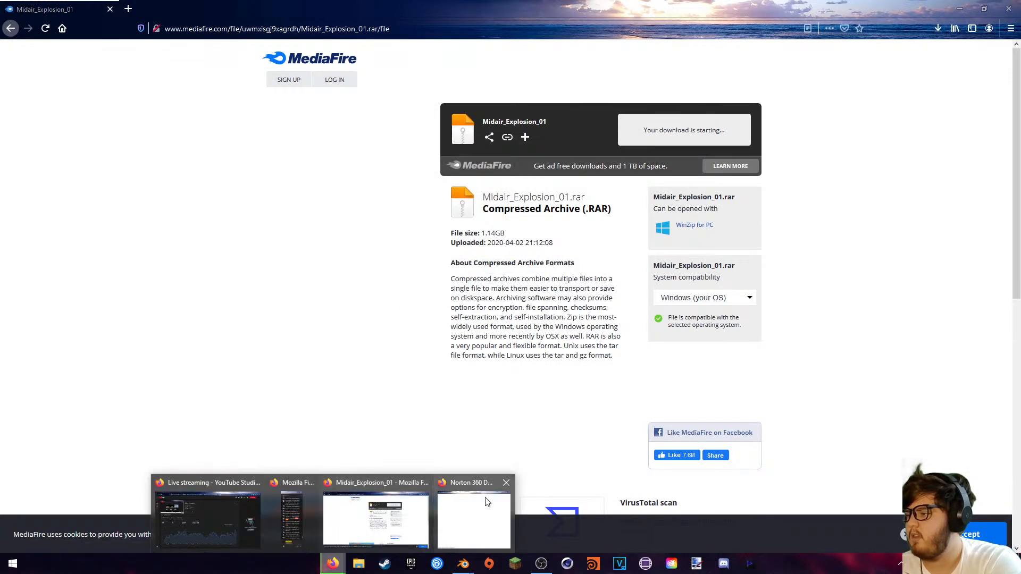
pyautogui.click(410, 517)
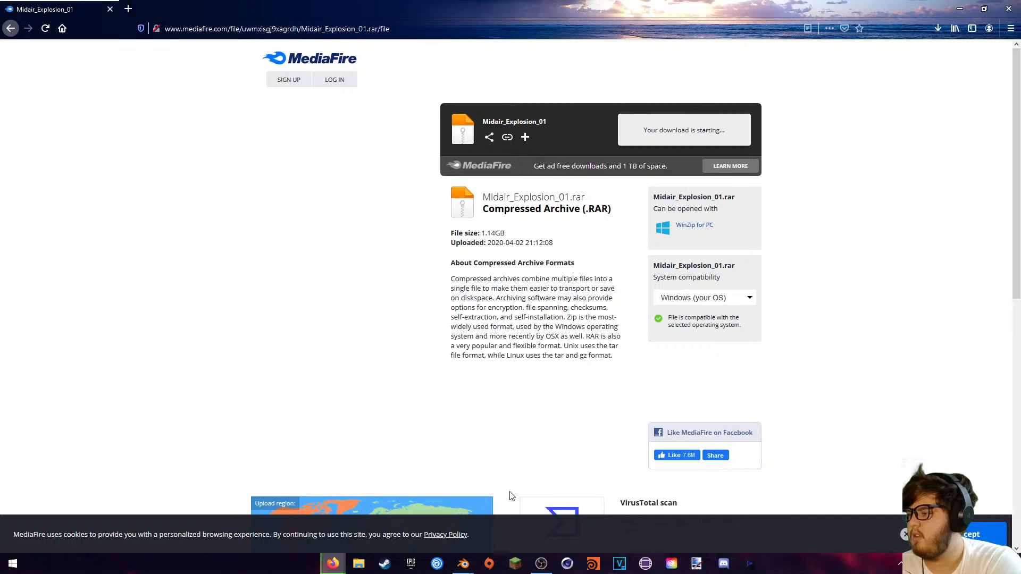
# - Switch to Blender's render window showing the sink image and close it
pyautogui.moveTo(467, 569)
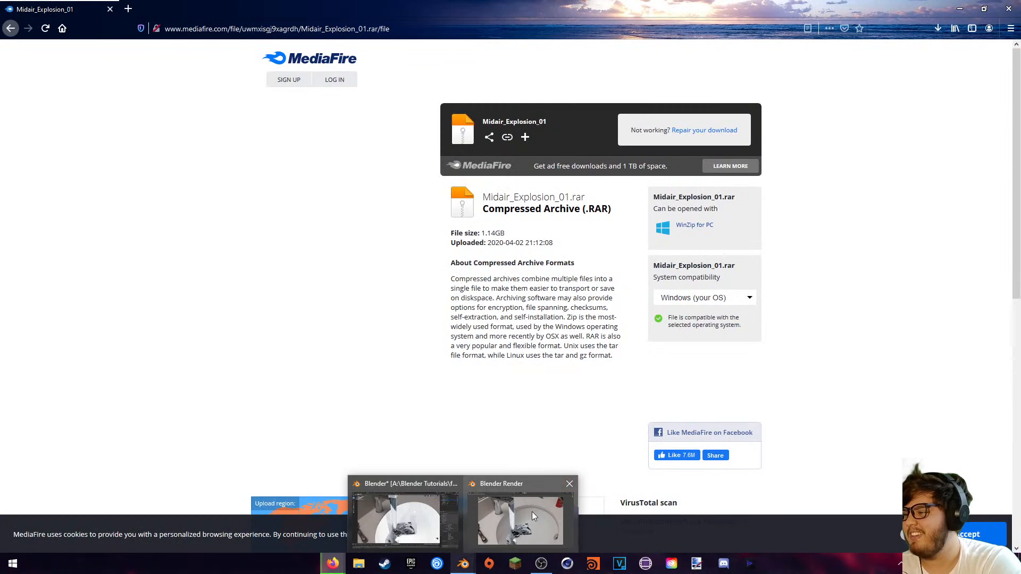
pyautogui.click(529, 513)
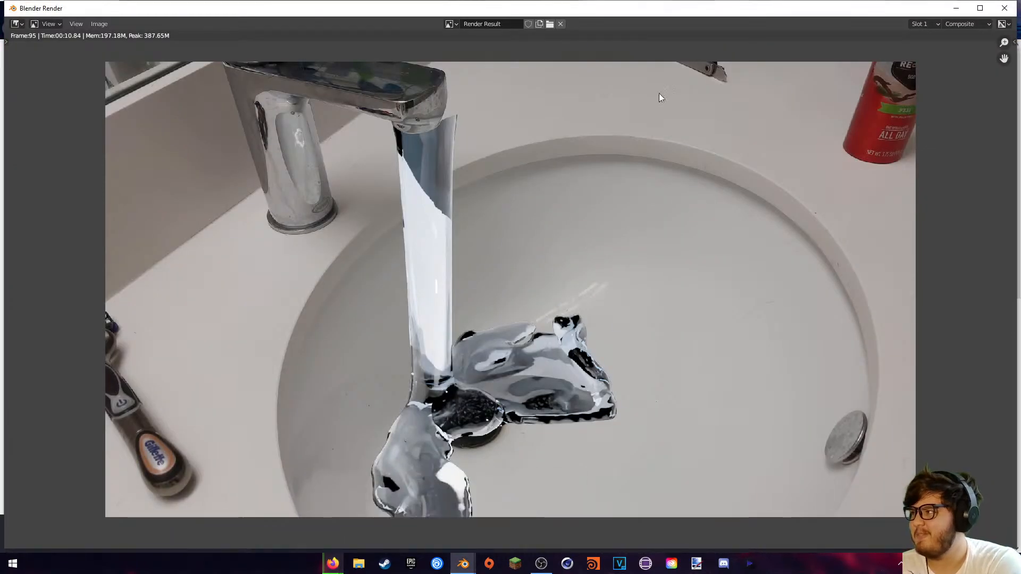
pyautogui.click(1003, 10)
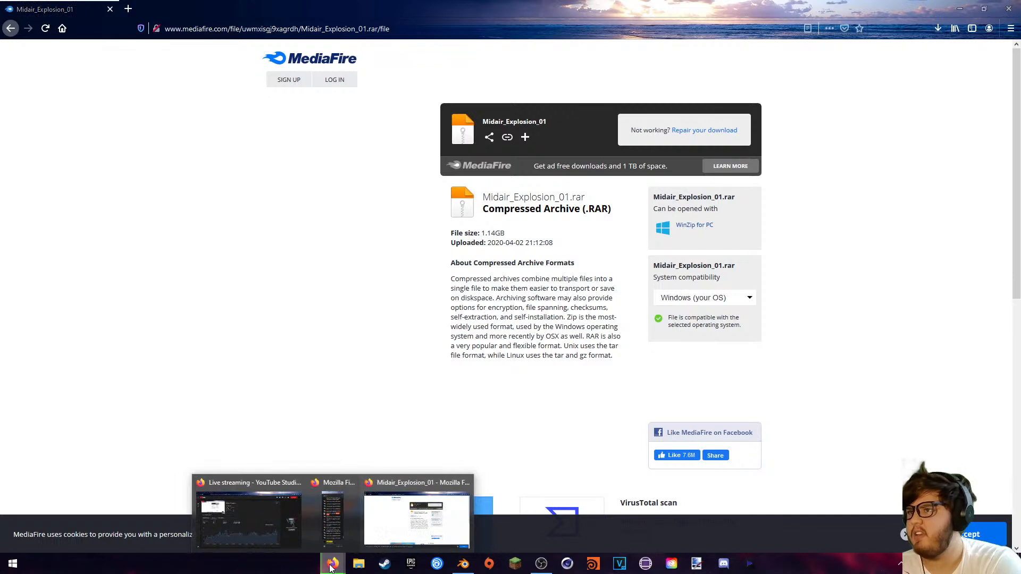
# - Check the progress of the Midair_Explosion_01.rar download in Firefox and return to the Blender scene
pyautogui.click(938, 29)
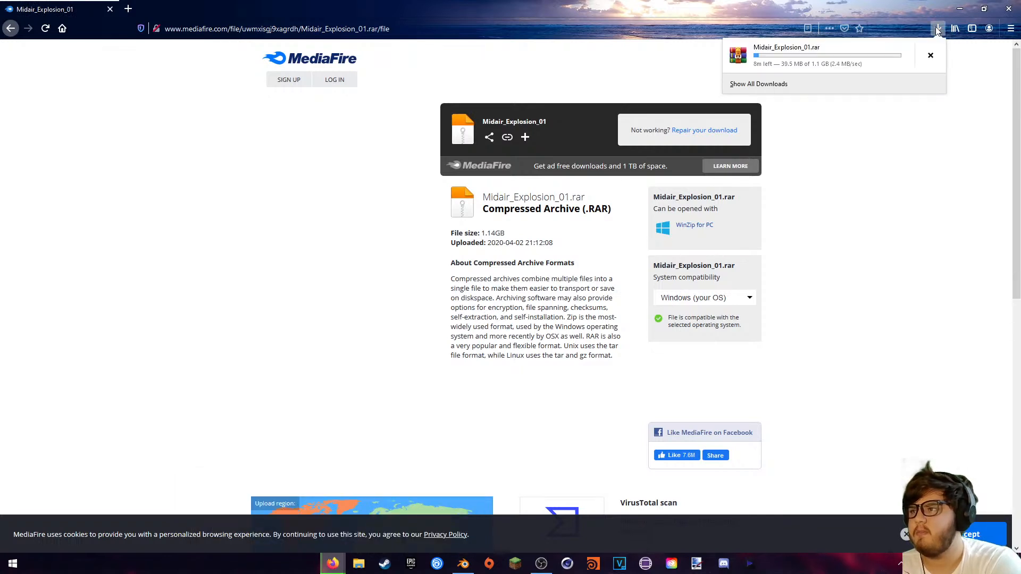
pyautogui.click(937, 28)
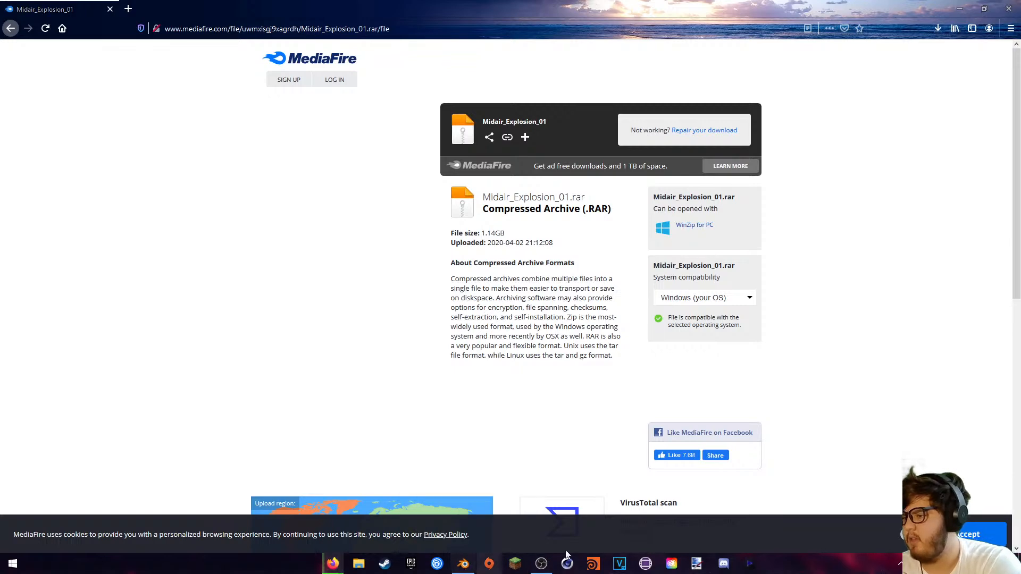
pyautogui.click(464, 565)
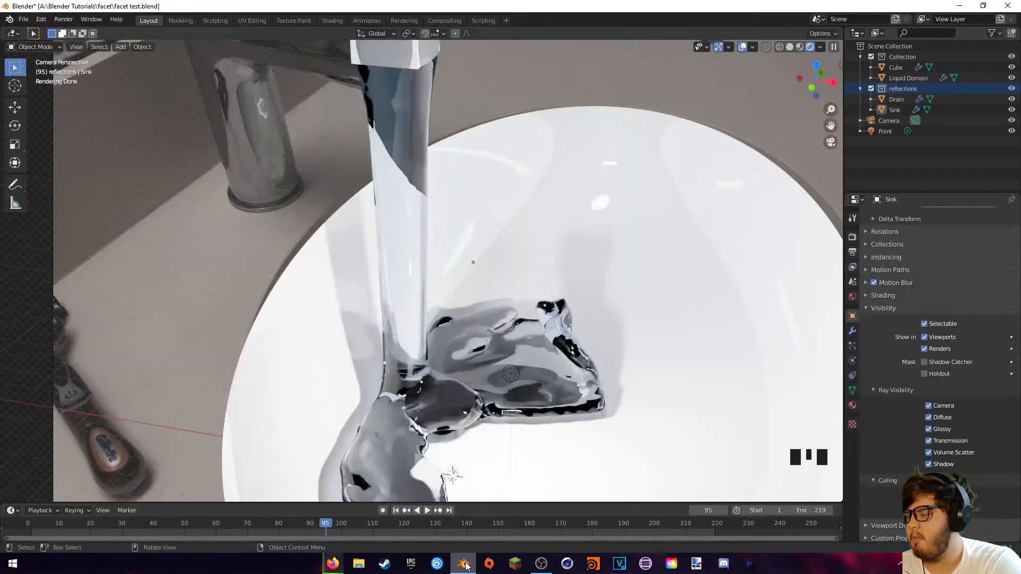
# - Inspect the sink and water in the camera view, and redisplay the existing render result for a closer look
pyautogui.scroll(-7, 668, 388)
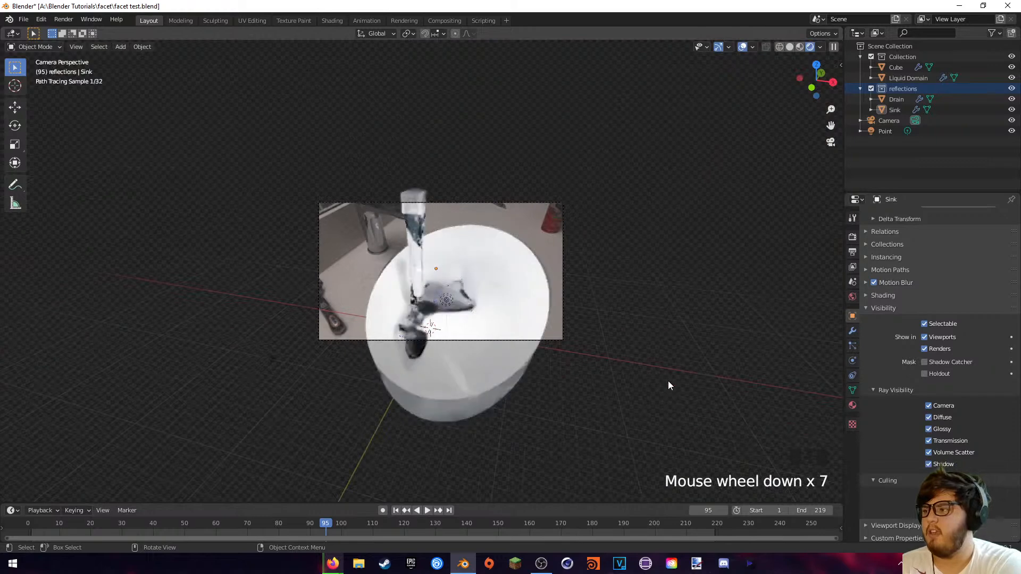
pyautogui.scroll(2, 661, 381)
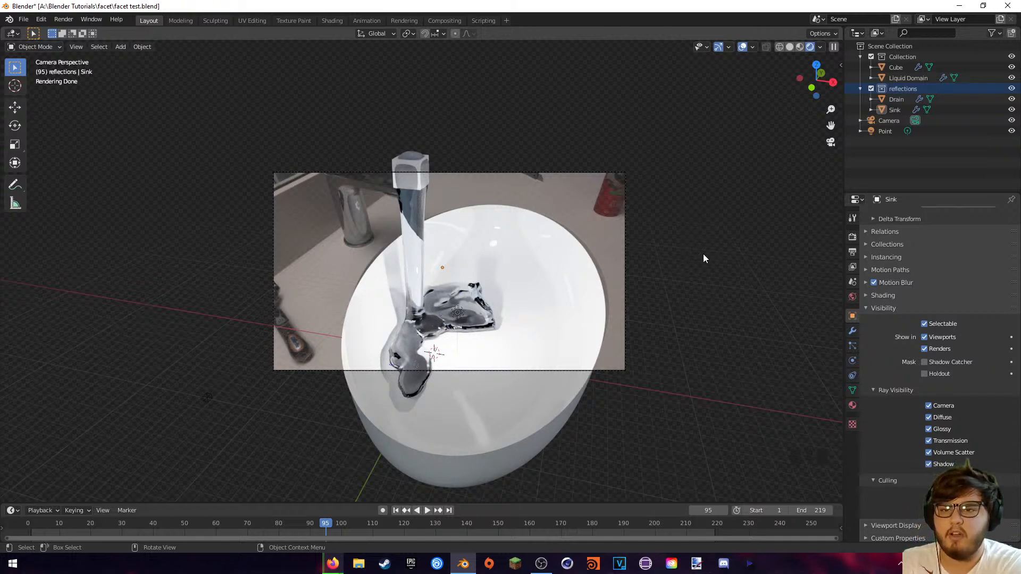
pyautogui.scroll(4, 624, 217)
pyautogui.keyDown('shift'); pyautogui.moveTo(688, 243); pyautogui.dragTo(658, 253, button='middle'); pyautogui.keyUp('shift')
pyautogui.scroll(-2, 602, 248)
pyautogui.scroll(2, 602, 248)
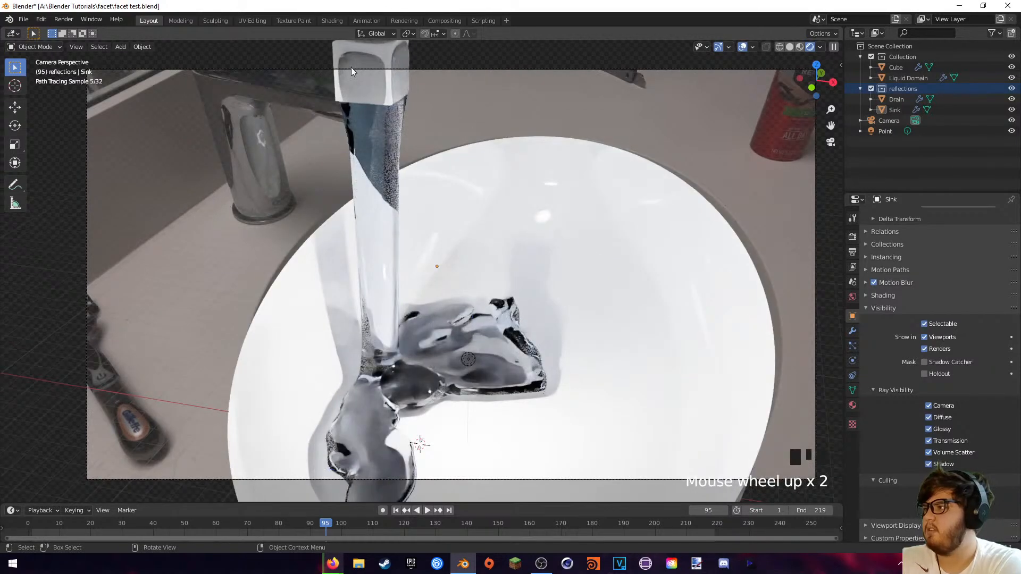
pyautogui.click(63, 20)
pyautogui.click(77, 69)
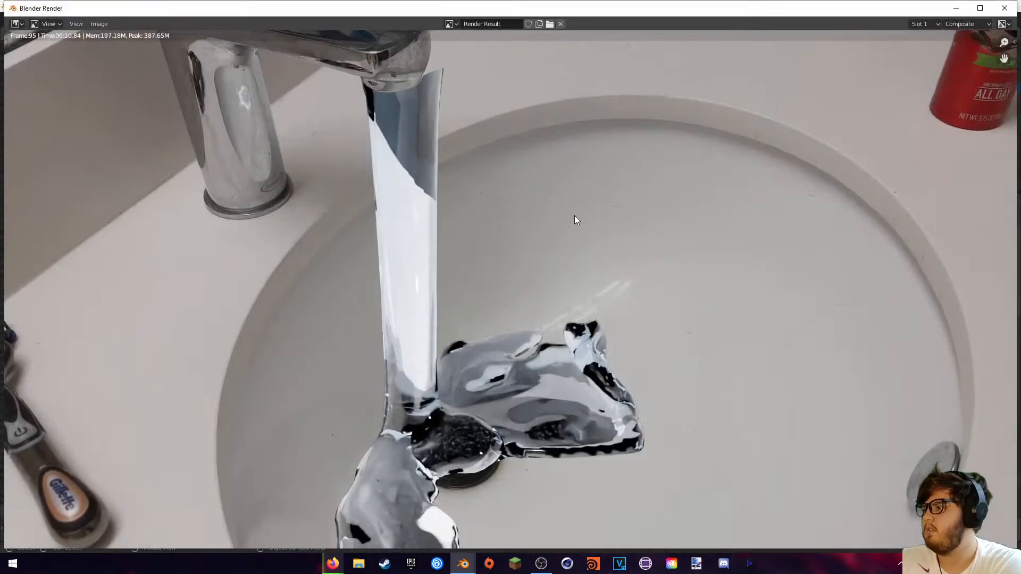
pyautogui.scroll(1, 575, 230)
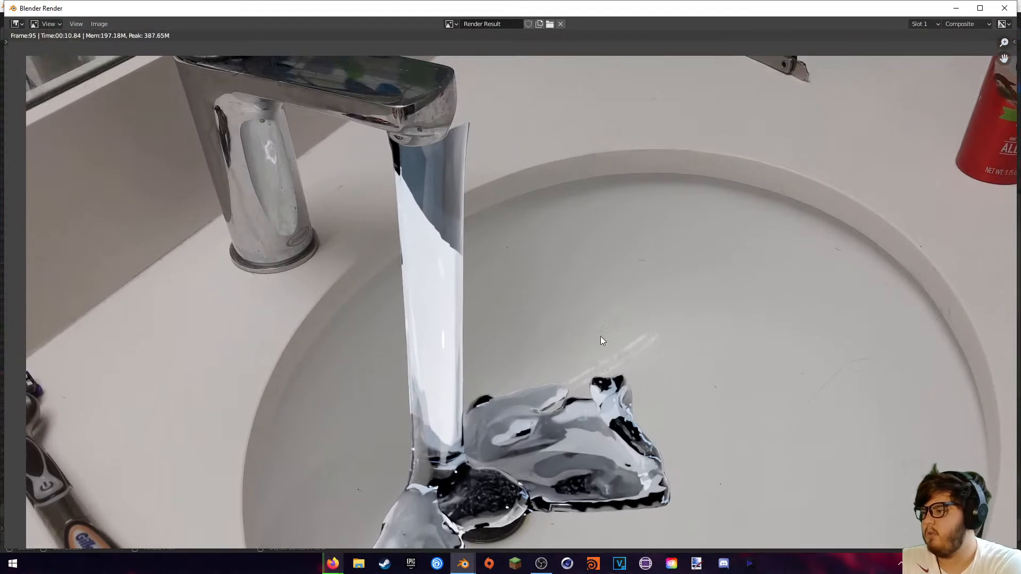
# - Examine the water's reflections and edges around the faucet and drain in the render result, and close the render window
pyautogui.scroll(-2, 640, 362)
pyautogui.moveTo(578, 346); pyautogui.dragTo(601, 285, button='middle')
pyautogui.scroll(1, 601, 286)
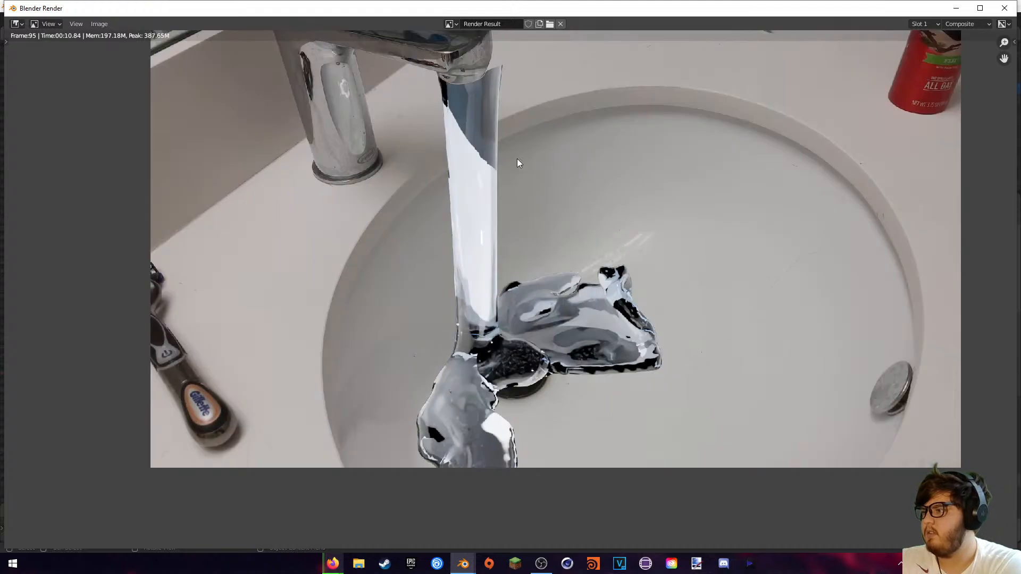
pyautogui.moveTo(517, 158); pyautogui.dragTo(553, 283, button='middle')
pyautogui.scroll(-1, 752, 159)
pyautogui.moveTo(752, 159); pyautogui.dragTo(686, 82, button='middle')
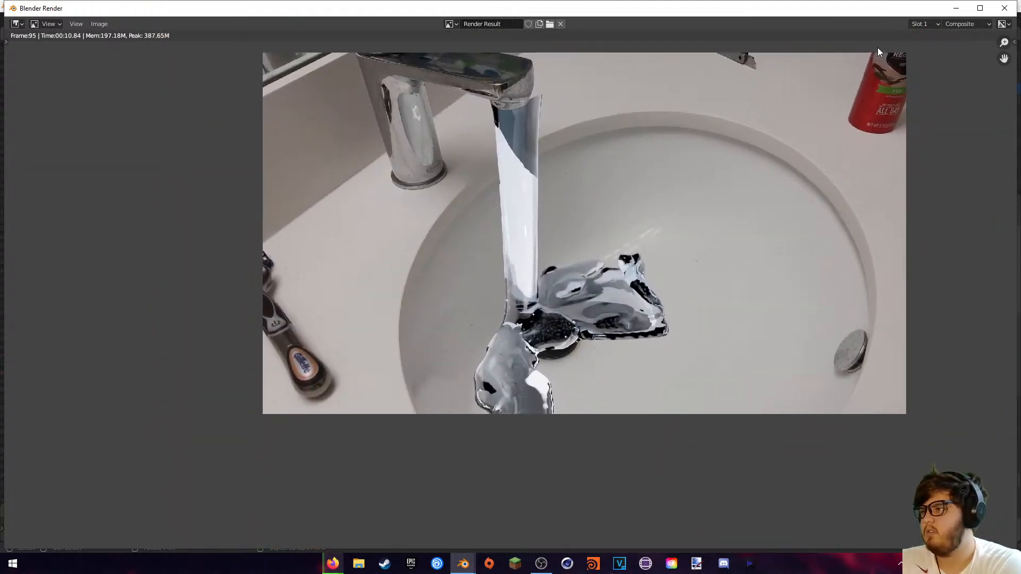
pyautogui.click(1004, 8)
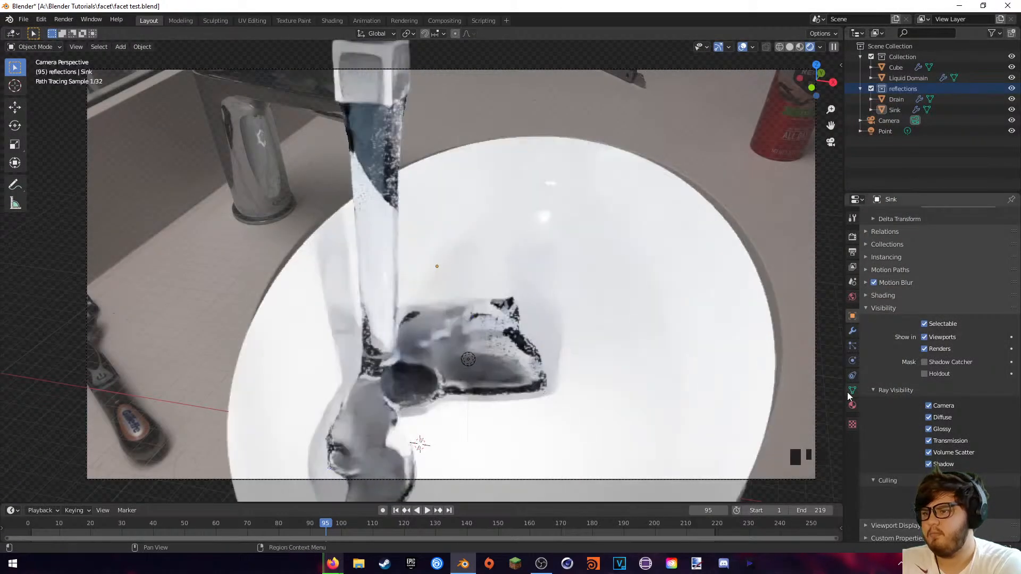
# - Increase the opacity of the sink photo used as the camera's background image
pyautogui.click(852, 236)
pyautogui.scroll(-2, 896, 372)
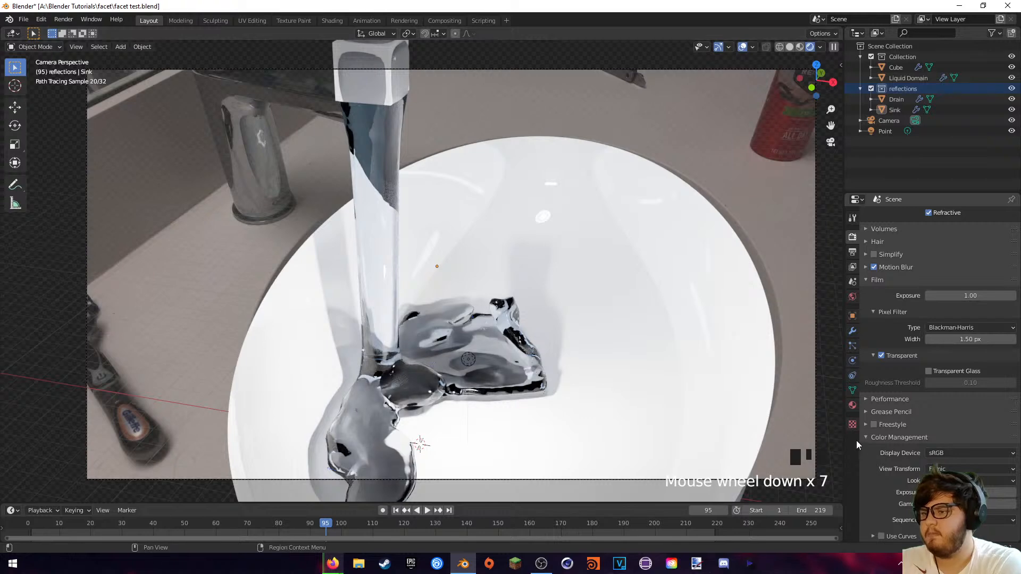
pyautogui.scroll(4, 868, 439)
pyautogui.scroll(-1, 587, 287)
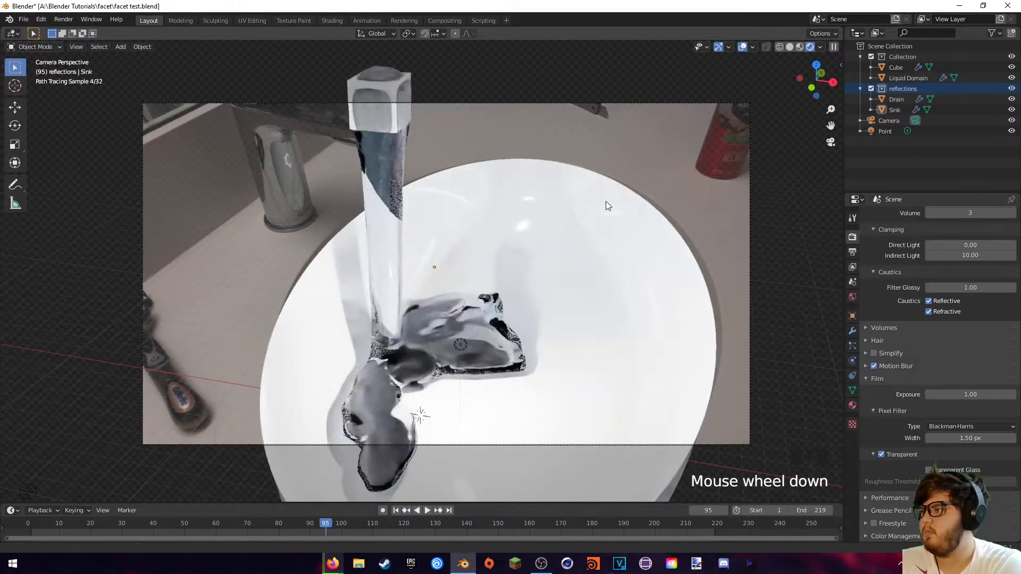
pyautogui.keyDown('shift'); pyautogui.moveTo(604, 195); pyautogui.dragTo(613, 238, button='middle'); pyautogui.keyUp('shift')
pyautogui.click(610, 231)
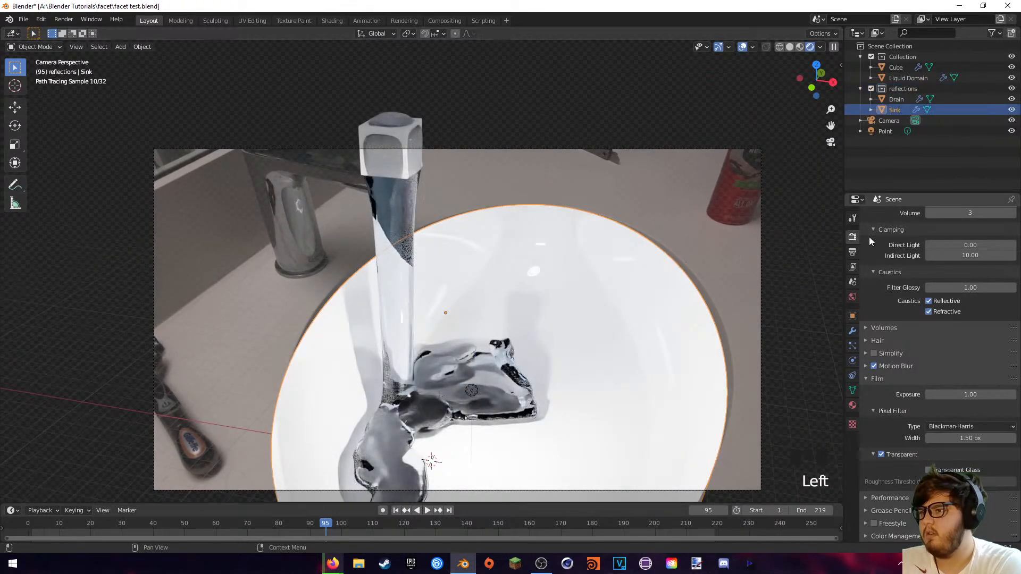
pyautogui.click(873, 121)
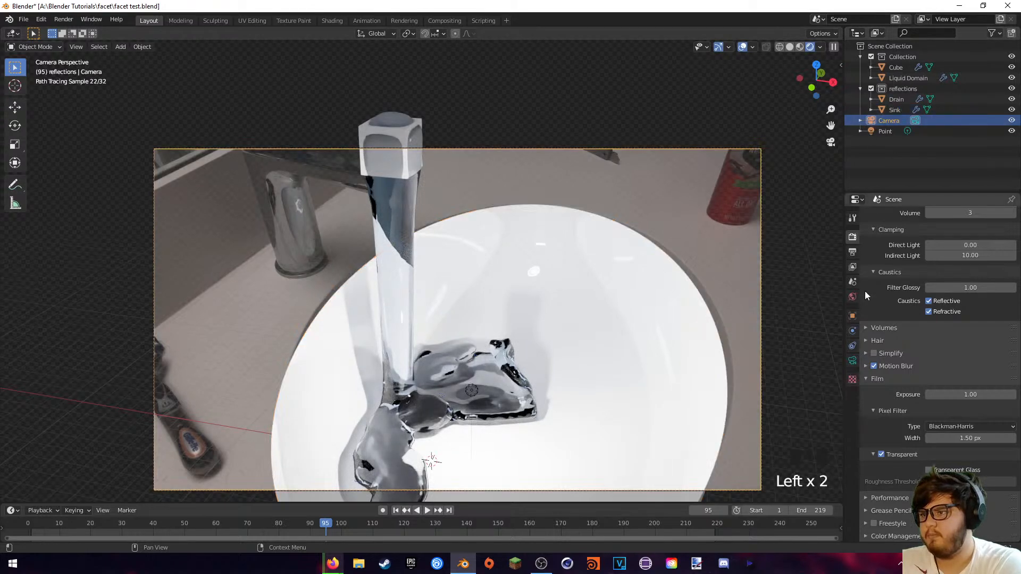
pyautogui.click(850, 362)
# - Change the base colour of the Sink object's material to a light beige-grey matching the photographed counter
pyautogui.click(704, 353)
pyautogui.scroll(3, 654, 336)
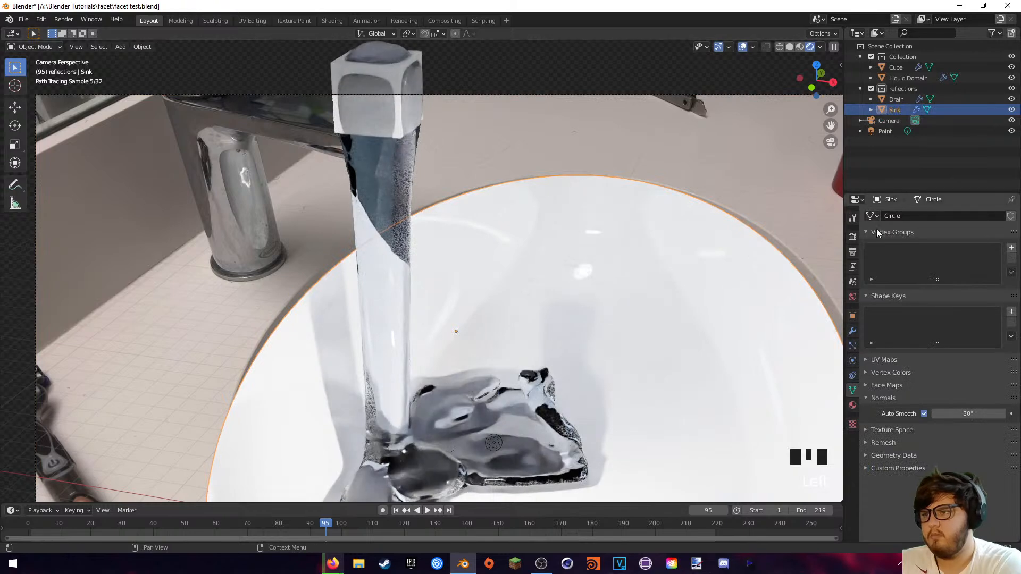
pyautogui.click(852, 405)
pyautogui.click(965, 341)
pyautogui.click(994, 292)
pyautogui.click(736, 184)
pyautogui.scroll(-2, 687, 252)
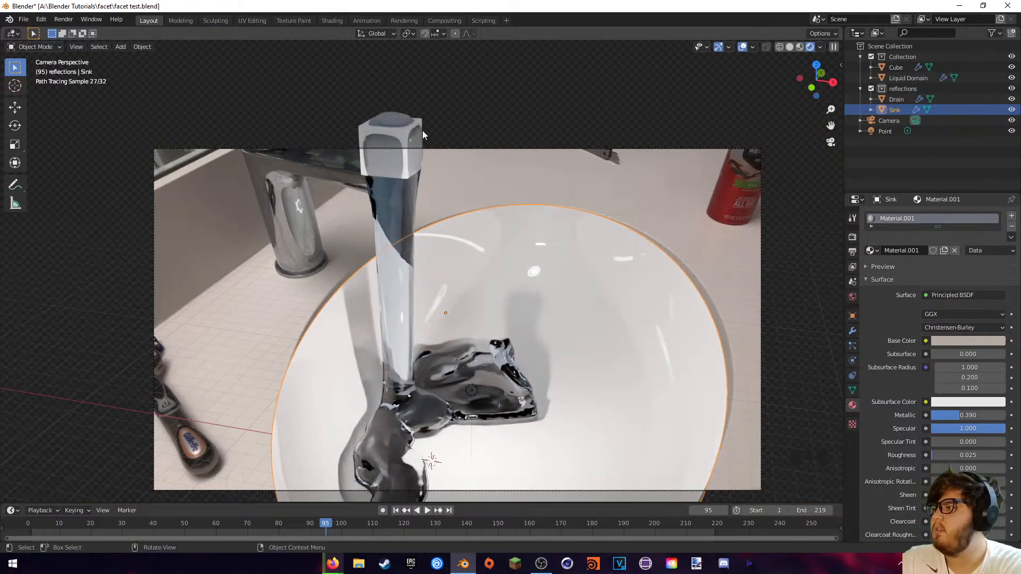
# - Check the liquid's shape at frames 106 and 115, switching to solid shading and viewing it from outside the camera
pyautogui.click(399, 233)
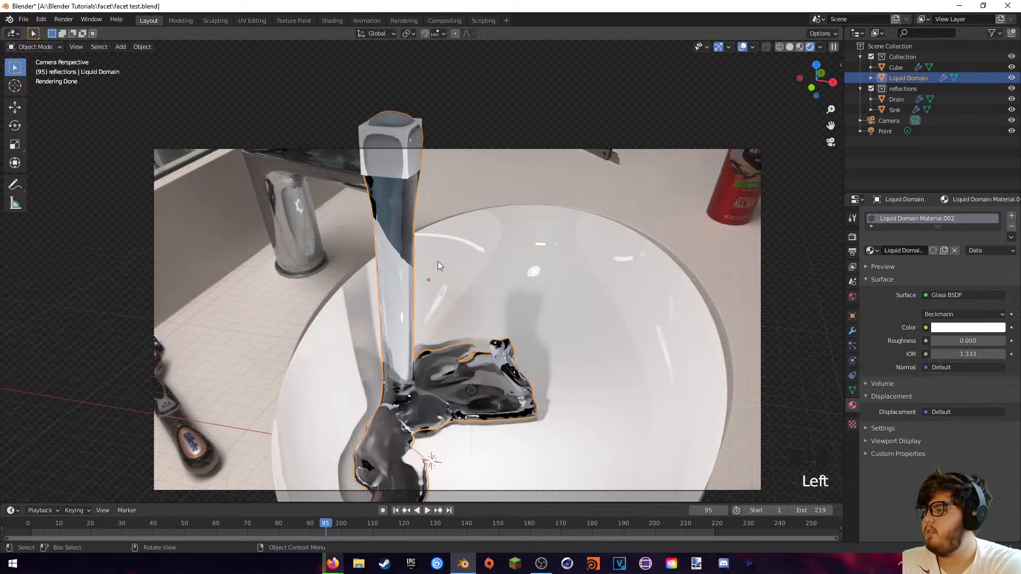
pyautogui.doubleClick(360, 525)
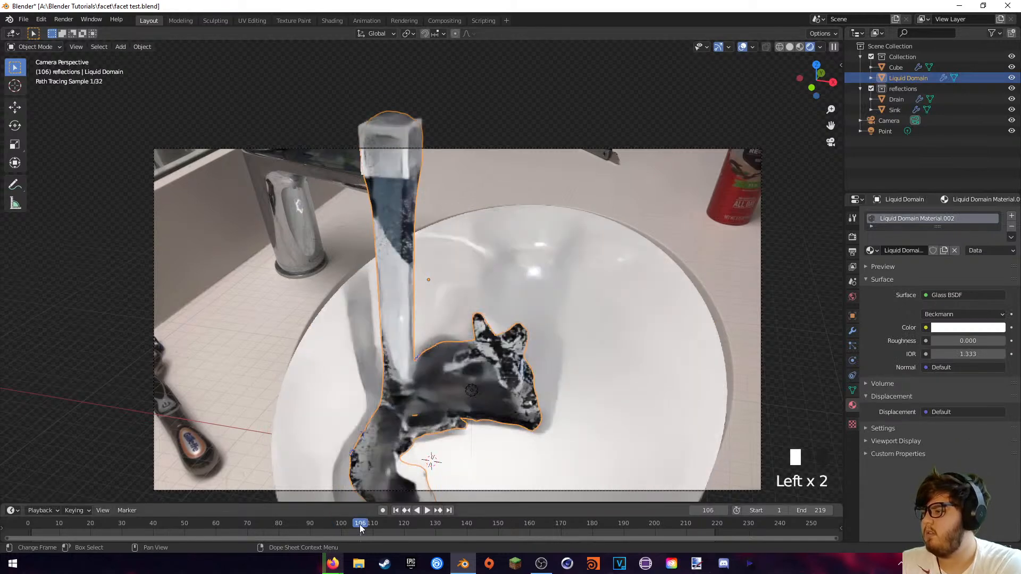
pyautogui.click(388, 524)
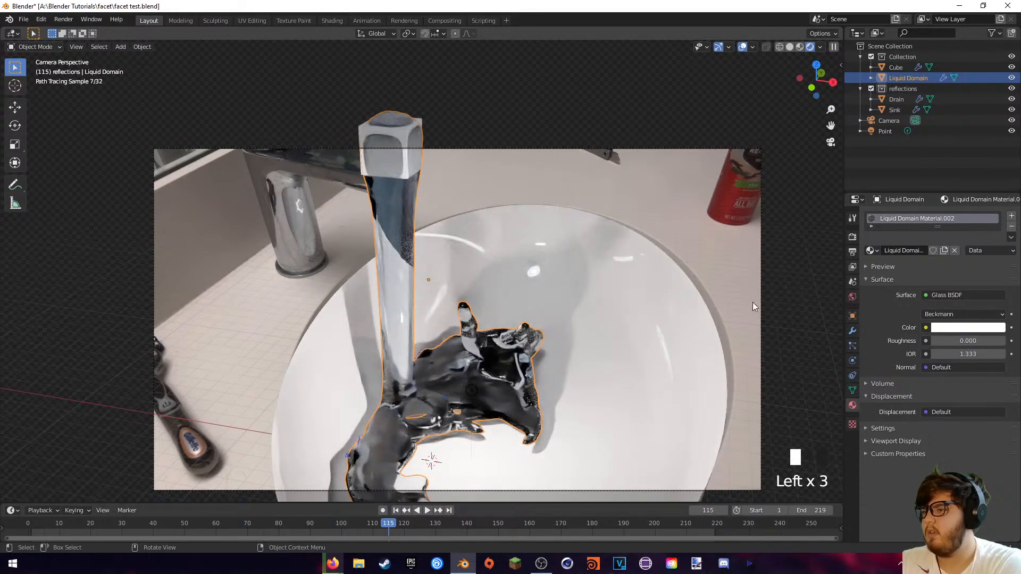
pyautogui.press('z')
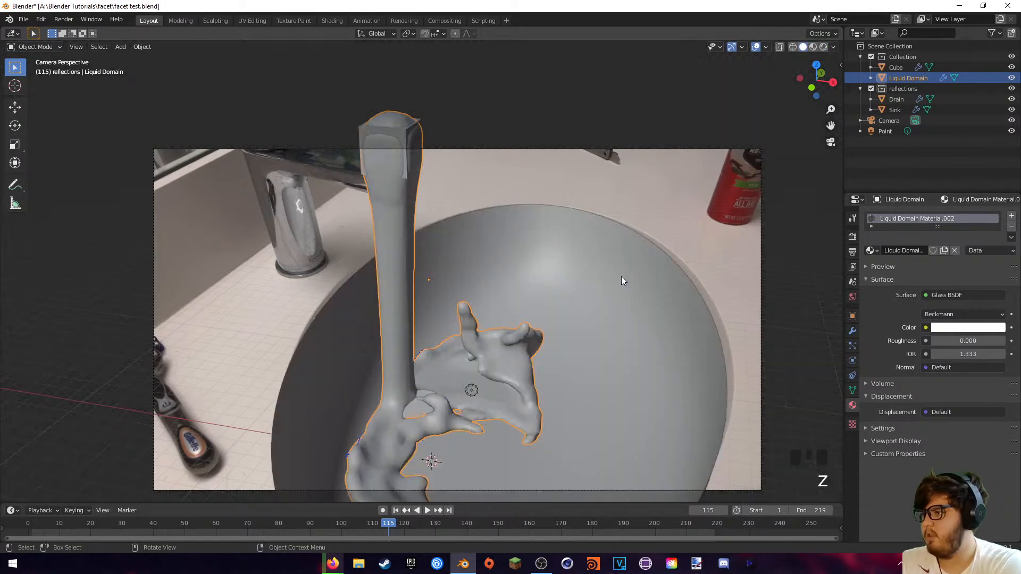
pyautogui.scroll(-2, 638, 287)
pyautogui.moveTo(448, 285); pyautogui.dragTo(489, 289, button='middle')
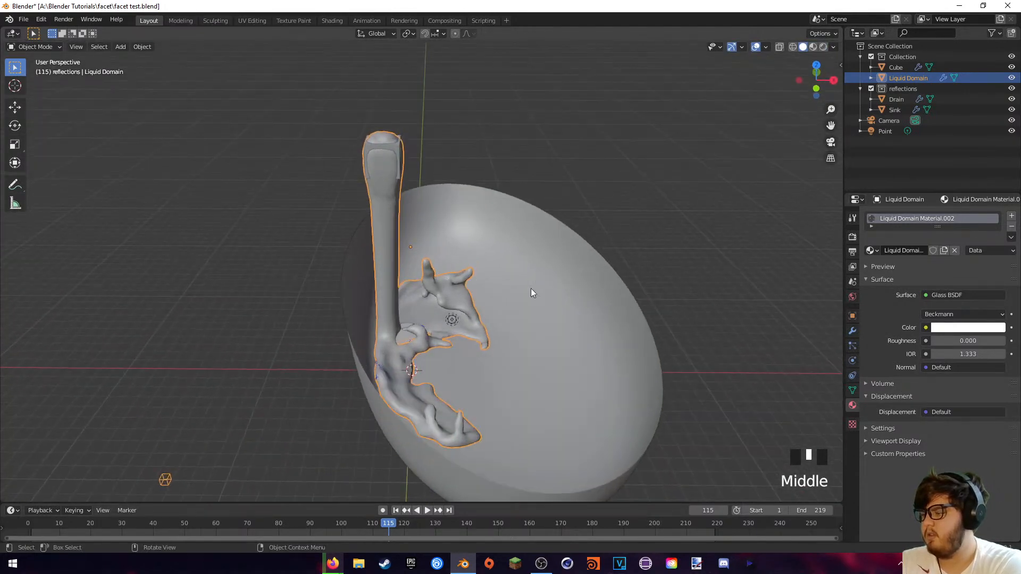
# - Free the Liquid Domain's baked simulation data and set its time scale to 0.8
pyautogui.click(853, 362)
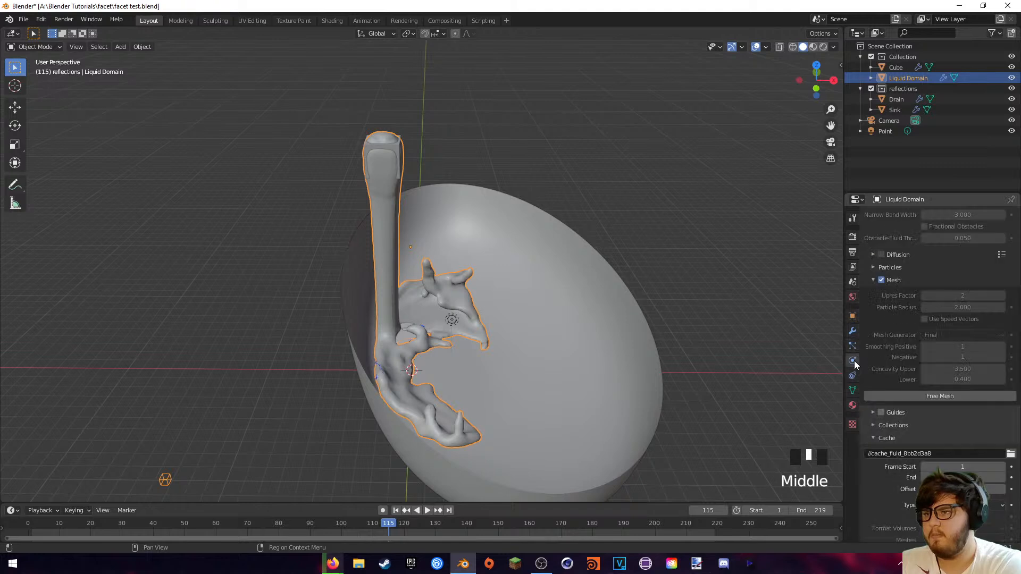
pyautogui.scroll(10, 907, 387)
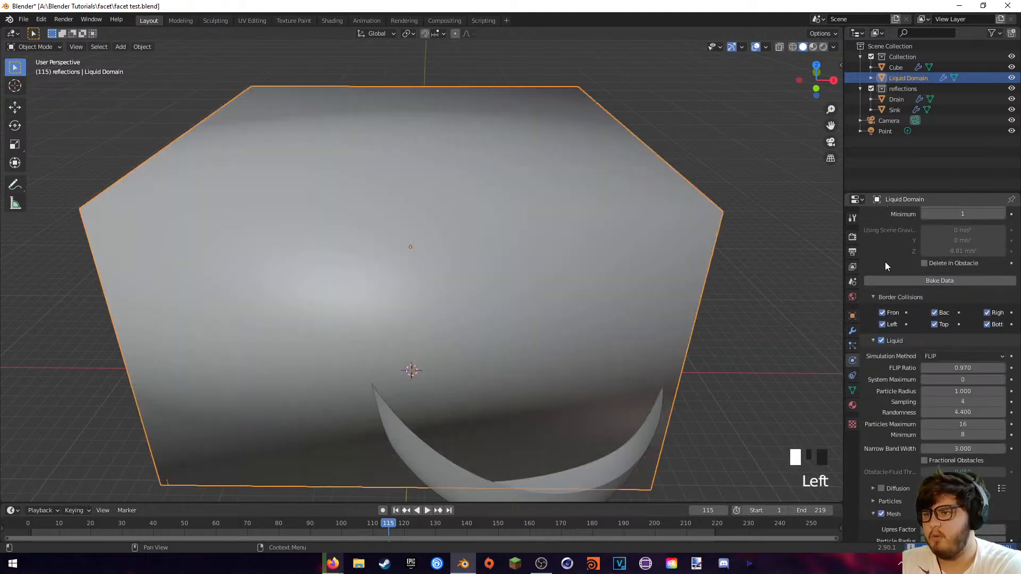
pyautogui.scroll(5, 891, 273)
pyautogui.click(951, 275)
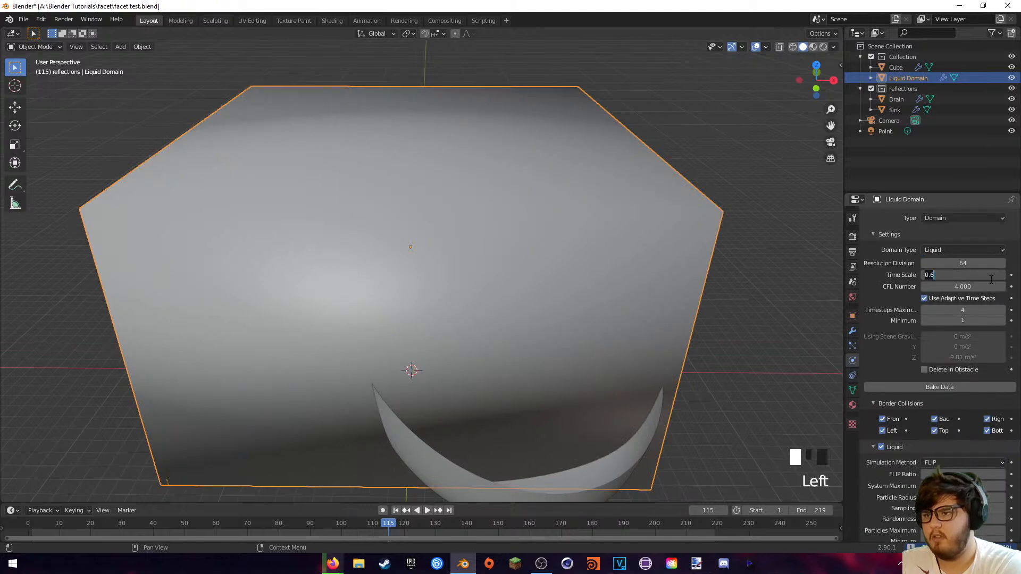
pyautogui.press('Return')
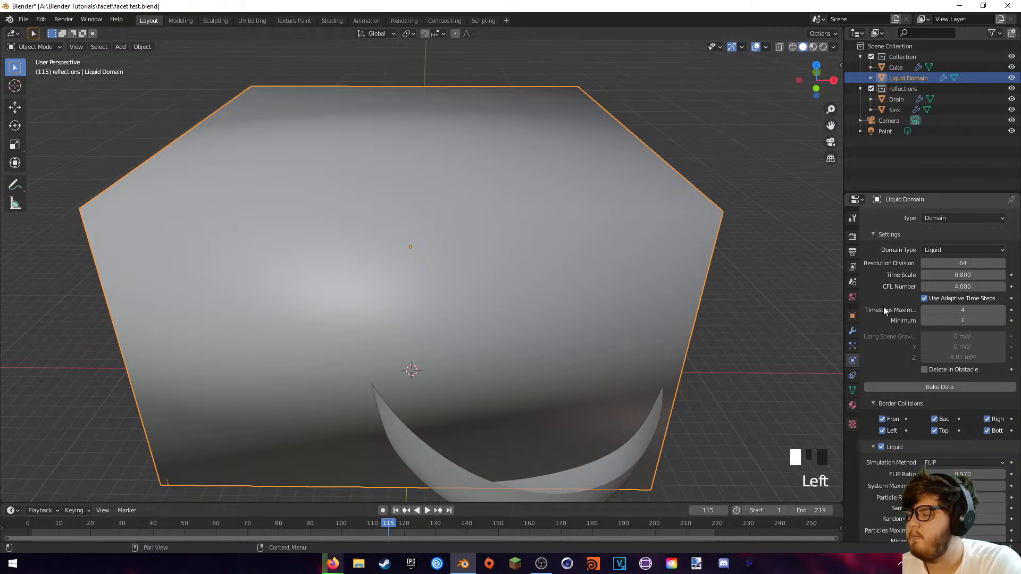
pyautogui.scroll(-7, 882, 309)
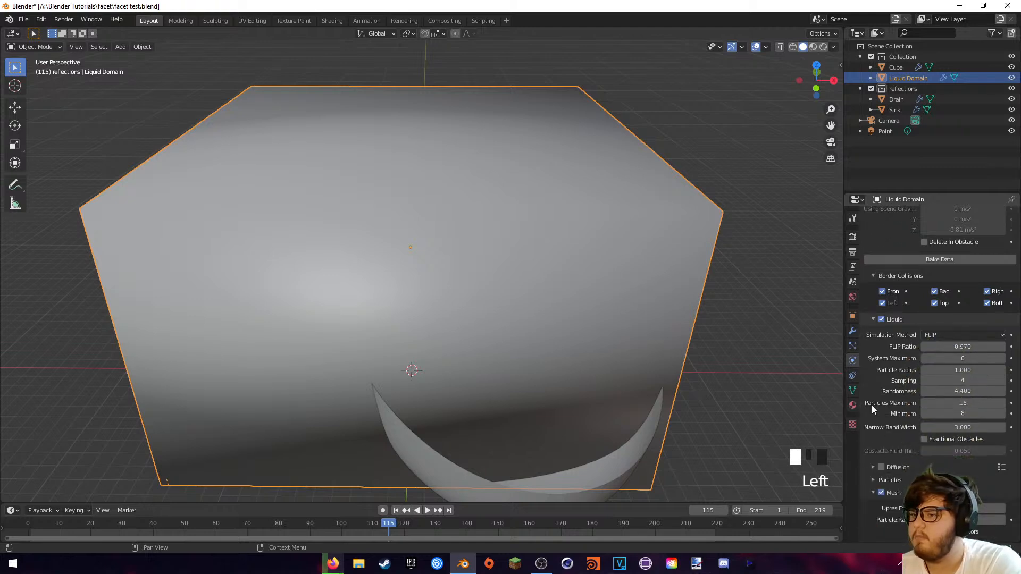
pyautogui.scroll(-1, 892, 388)
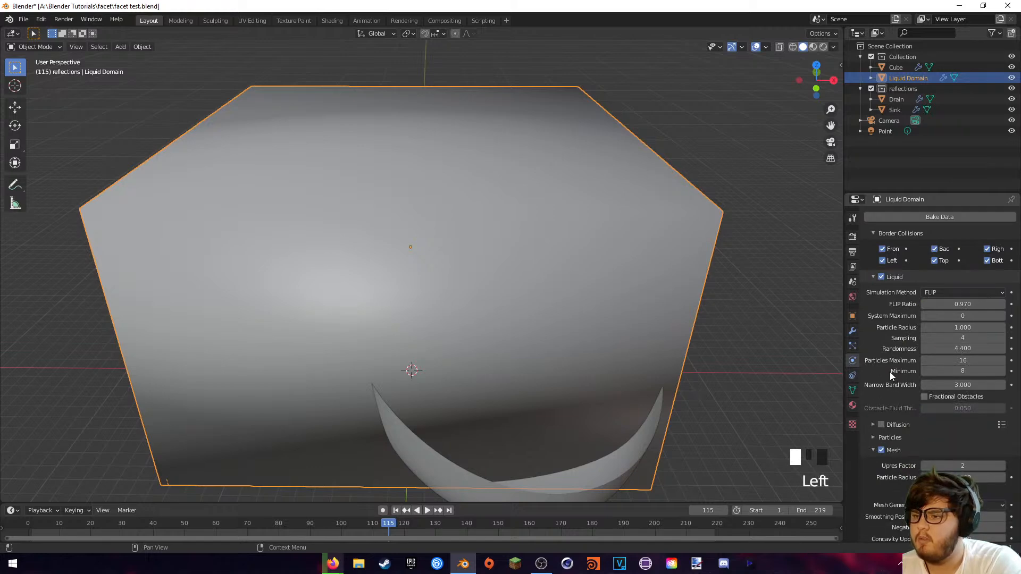
# - Display the scene in wireframe through the camera and select the inflow cube above the faucet
pyautogui.moveTo(703, 333); pyautogui.dragTo(608, 324, button='middle')
pyautogui.scroll(4, 615, 327)
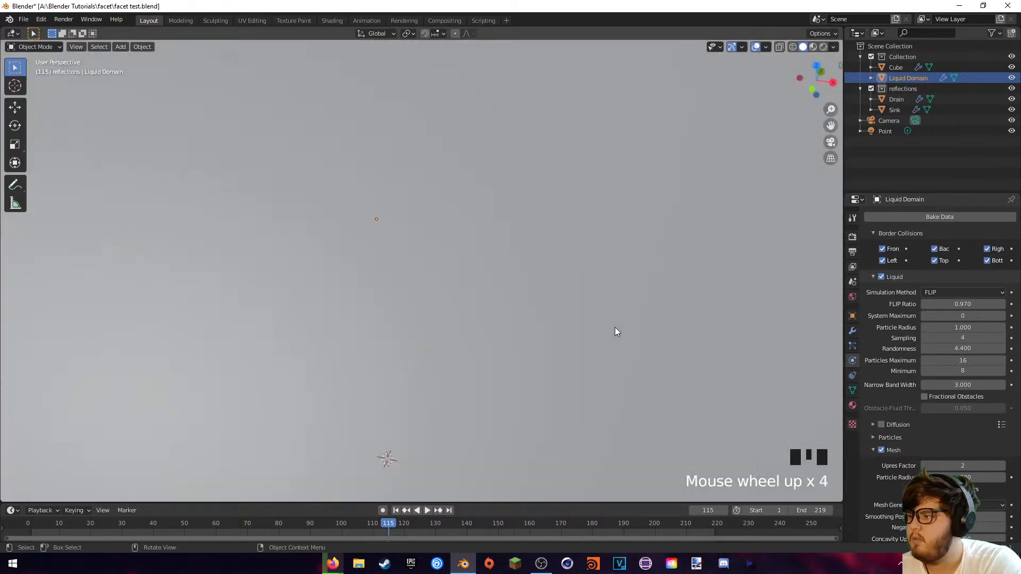
pyautogui.scroll(2, 616, 328)
pyautogui.press('KP_0')
pyautogui.press('z')
pyautogui.click(503, 334)
pyautogui.scroll(3, 503, 331)
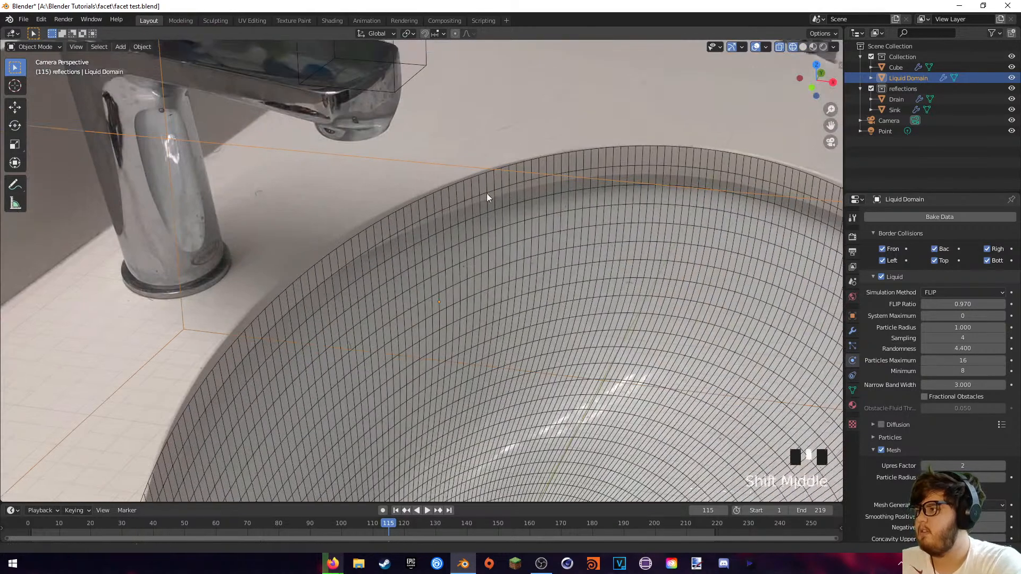
pyautogui.scroll(4, 552, 396)
pyautogui.keyDown('shift'); pyautogui.moveTo(558, 352); pyautogui.dragTo(558, 335, button='middle'); pyautogui.keyUp('shift')
pyautogui.click(561, 333)
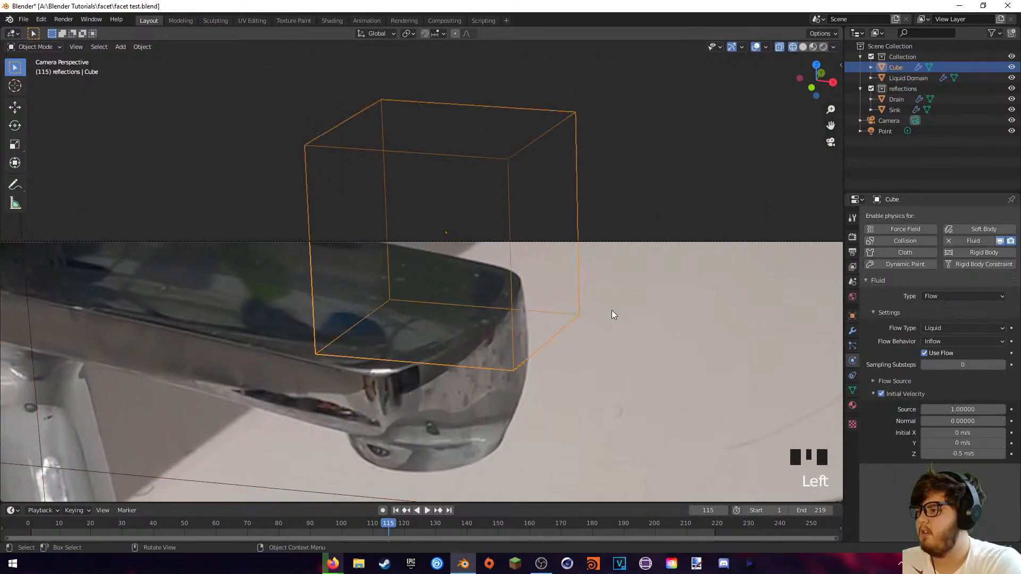
# - Scale the inflow cube down slightly and reposition it over the end of the faucet's spout
pyautogui.press('g')
pyautogui.click(606, 304)
pyautogui.moveTo(606, 304); pyautogui.dragTo(523, 273, button='middle')
pyautogui.scroll(-2, 574, 300)
pyautogui.press('KP_0')
pyautogui.press('s')
pyautogui.click(610, 231)
pyautogui.press('g')
pyautogui.click(580, 274)
pyautogui.press('g')
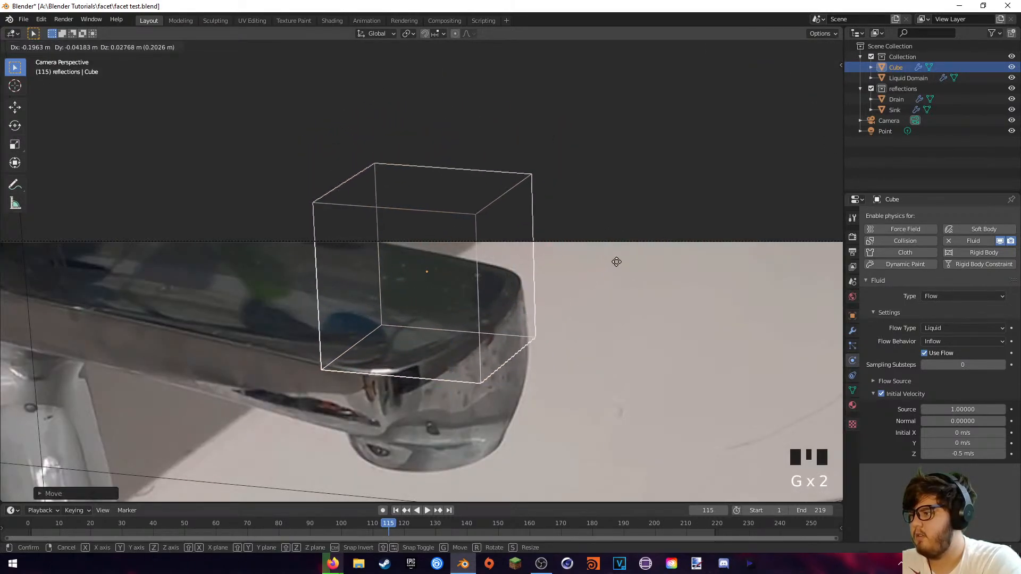
pyautogui.click(611, 259)
# - Run a short trial bake of the Liquid Domain's data, check the particles at frame 32, and free the bake
pyautogui.moveTo(449, 167); pyautogui.dragTo(479, 162, button='middle')
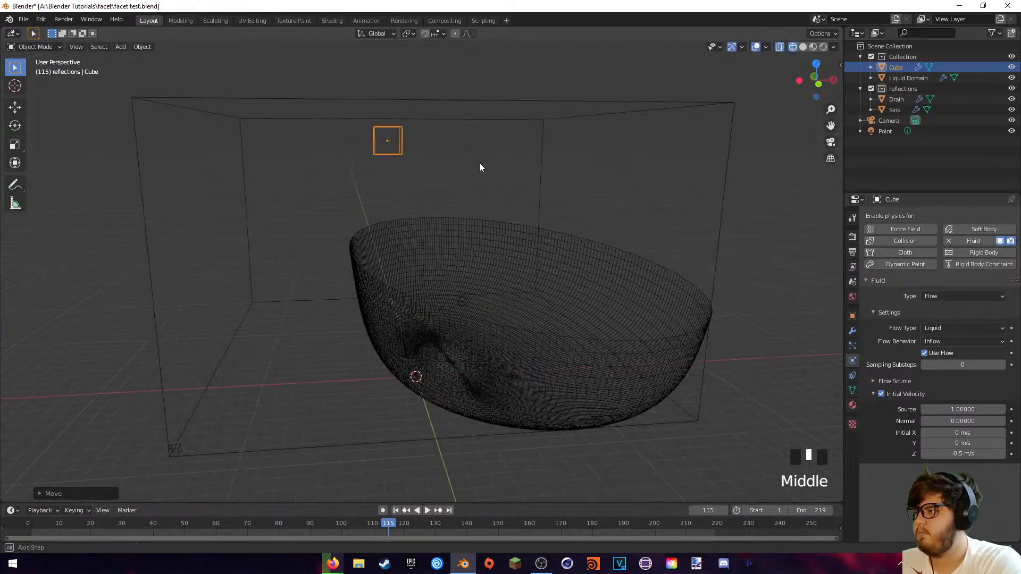
pyautogui.press('KP_0')
pyautogui.scroll(-8, 545, 231)
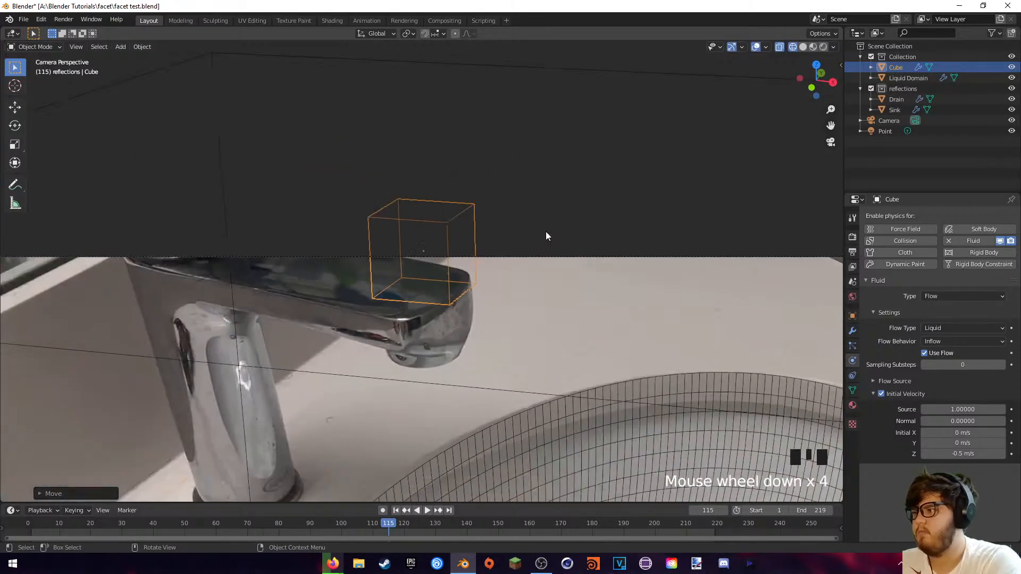
pyautogui.click(343, 361)
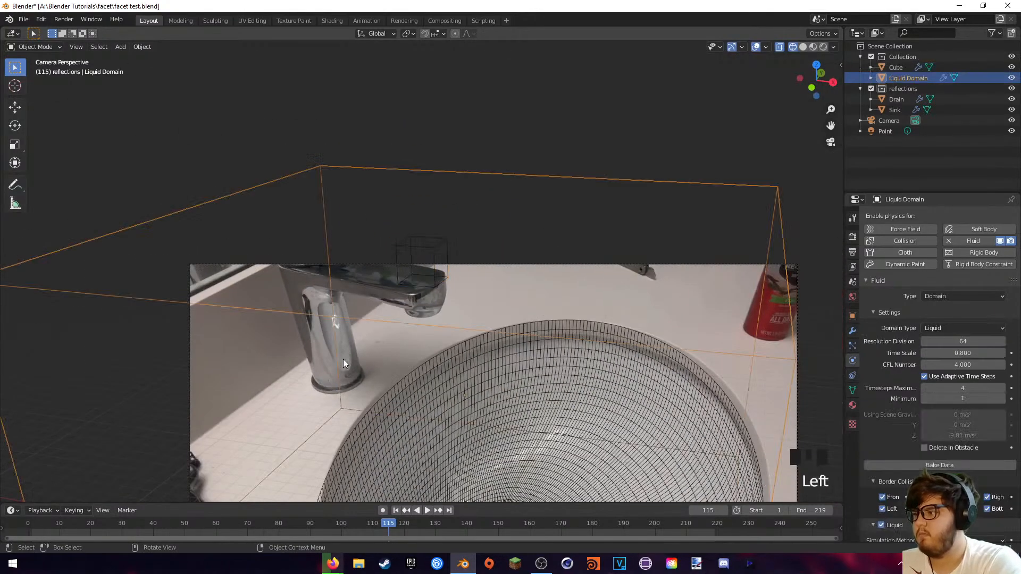
pyautogui.click(906, 464)
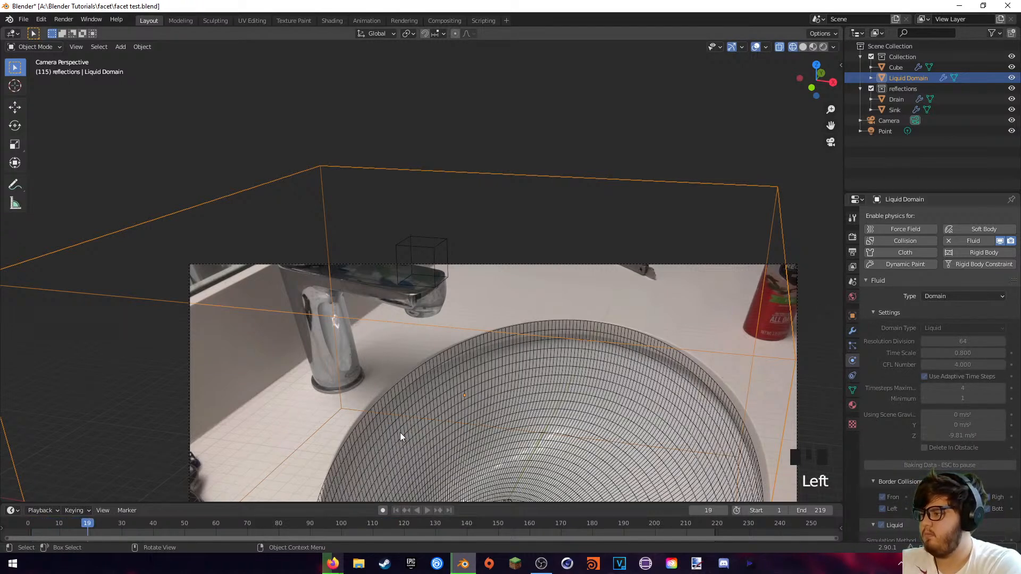
pyautogui.press('Escape')
pyautogui.moveTo(80, 524); pyautogui.dragTo(129, 523)
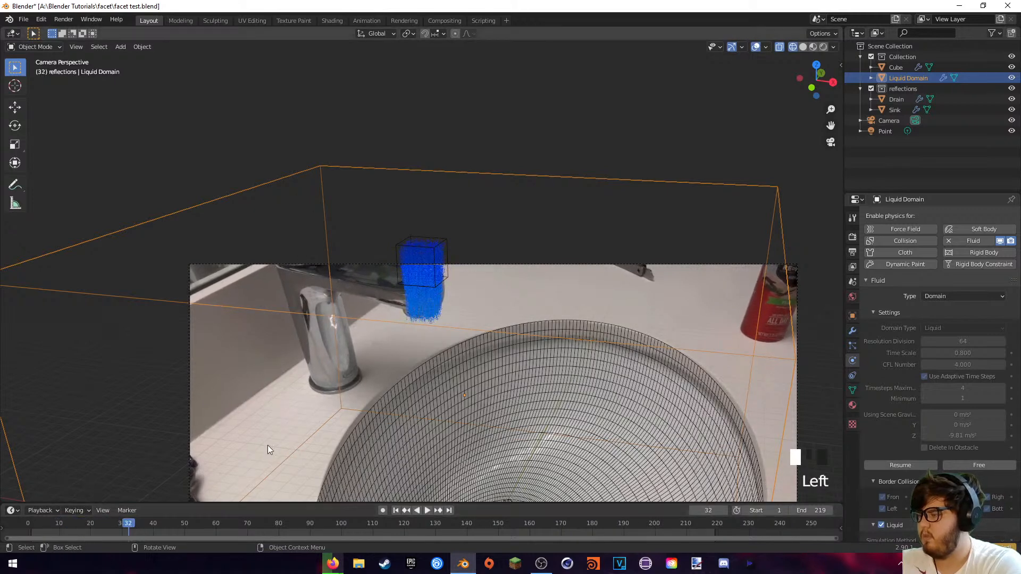
pyautogui.click(967, 466)
# - Raise the top face of the Liquid Domain's box to make room above the inflow cube
pyautogui.moveTo(343, 278); pyautogui.dragTo(374, 254, button='middle')
pyautogui.click(393, 147)
pyautogui.moveTo(408, 148); pyautogui.dragTo(454, 183, button='middle')
pyautogui.press('Tab')
pyautogui.press('Tab')
pyautogui.click(454, 91)
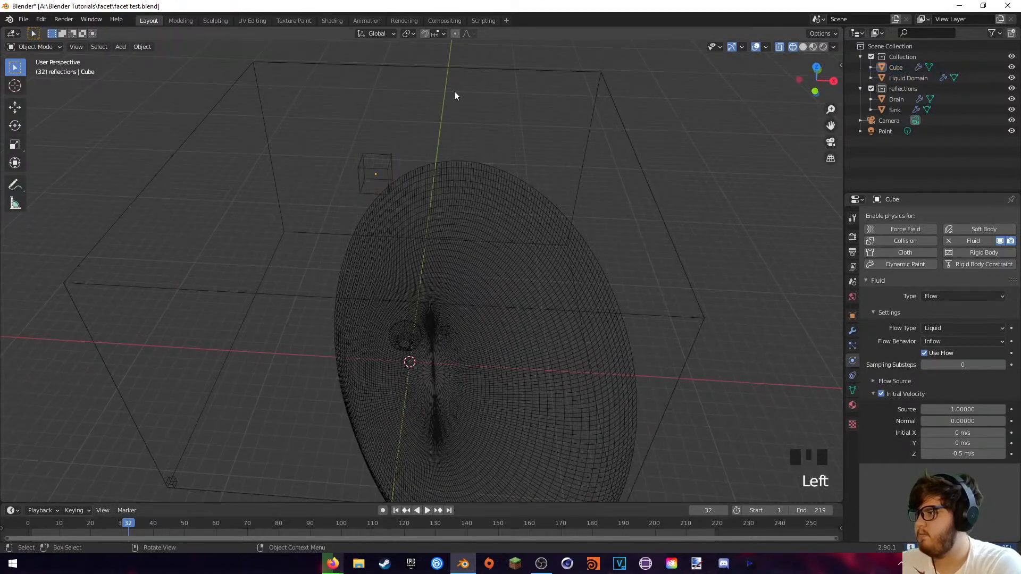
pyautogui.click(458, 75)
pyautogui.press('Tab')
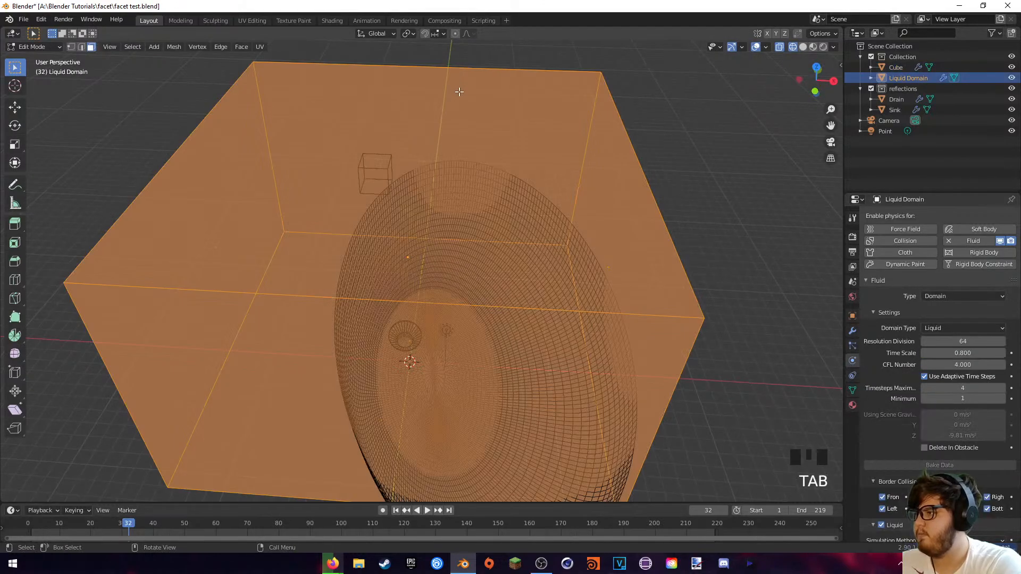
pyautogui.click(413, 149)
pyautogui.press('g')
pyautogui.click(410, 111)
pyautogui.moveTo(410, 111); pyautogui.dragTo(410, 69, button='middle')
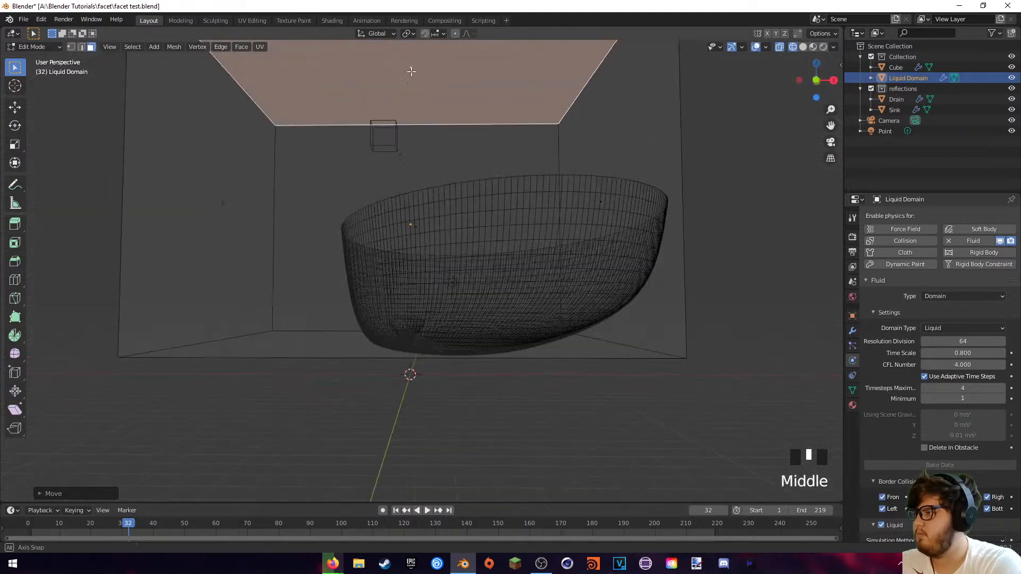
pyautogui.press('Tab')
# - Move the inflow cube up into the heightened part of the domain, above the faucet
pyautogui.click(395, 127)
pyautogui.press('g')
pyautogui.click(392, 92)
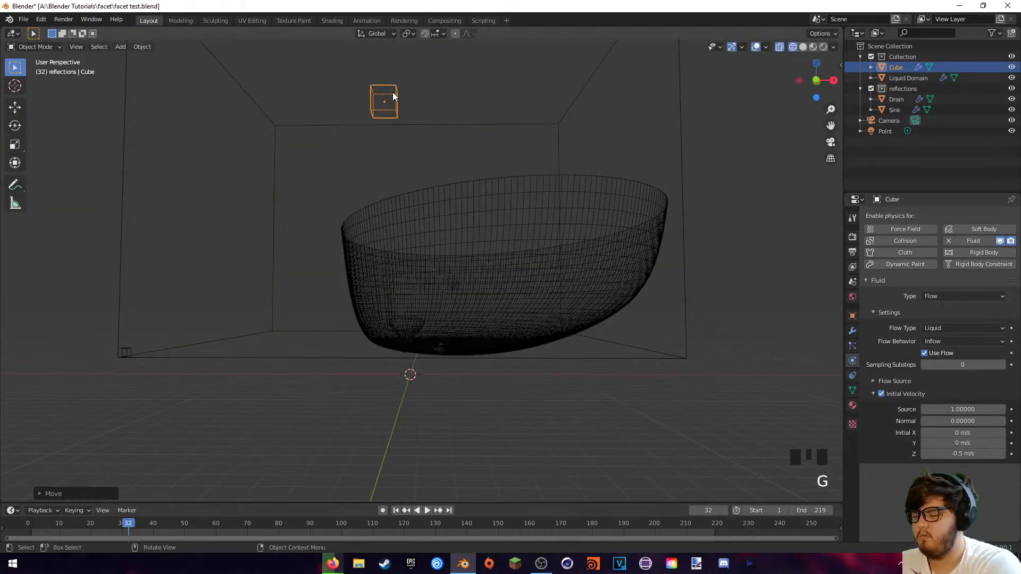
# - Return to the camera view and bake the Liquid Domain's simulation data
pyautogui.press('KP_0')
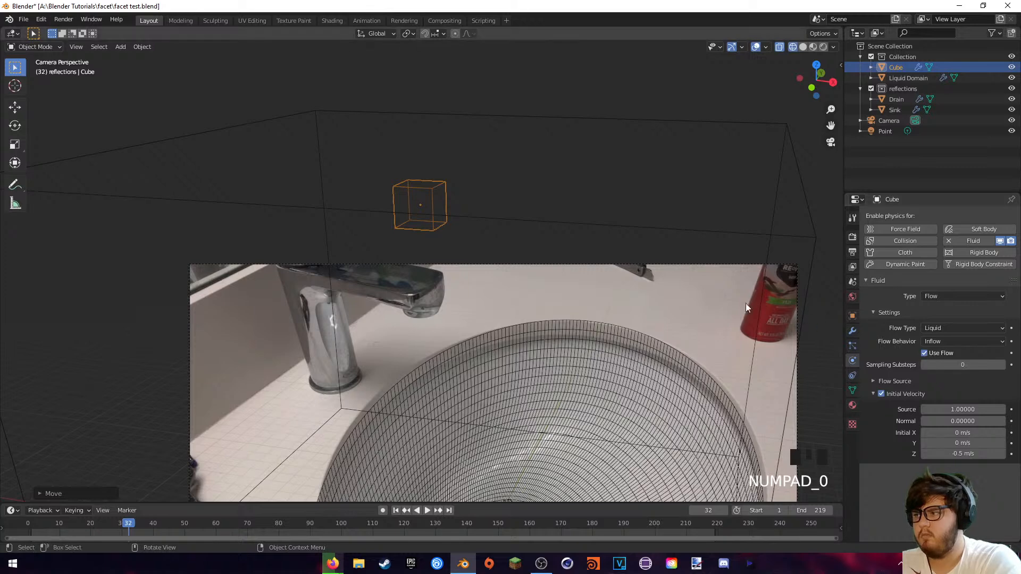
pyautogui.click(602, 226)
pyautogui.click(897, 464)
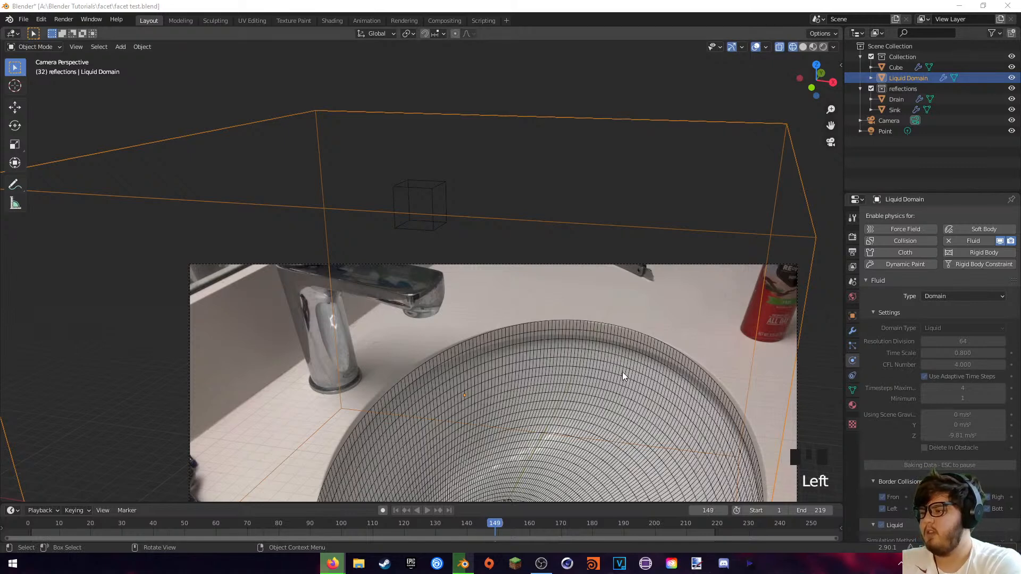
# - Examine the partially baked water stream and splash around the faucet and drain from several angles and at frames 151 and 65
pyautogui.moveTo(544, 341)
pyautogui.mouseDown(button='middle')
pyautogui.moveTo(558, 335)
pyautogui.moveTo(554, 342)
pyautogui.mouseUp(button='middle')
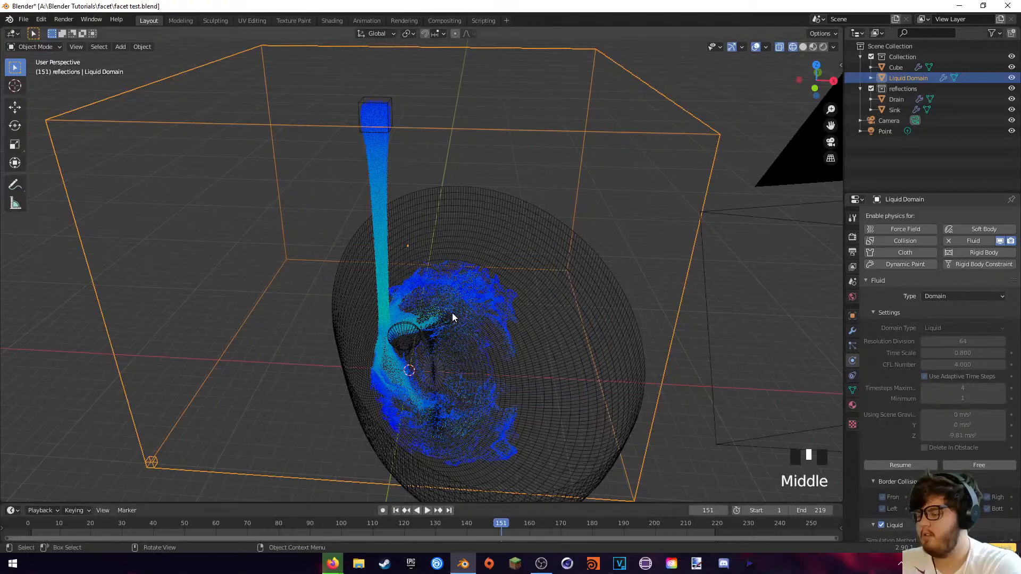
pyautogui.press('KP_0')
pyautogui.scroll(6, 439, 346)
pyautogui.keyDown('shift'); pyautogui.moveTo(464, 372); pyautogui.dragTo(426, 283, button='middle'); pyautogui.keyUp('shift')
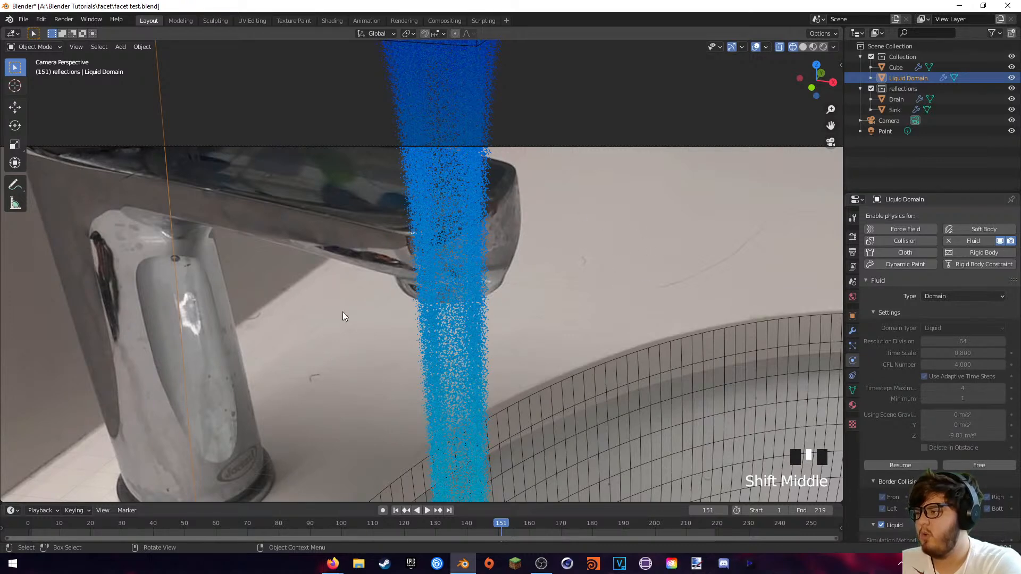
pyautogui.scroll(-1, 454, 358)
pyautogui.keyDown('shift'); pyautogui.moveTo(454, 358); pyautogui.dragTo(401, 43, button='middle'); pyautogui.keyUp('shift')
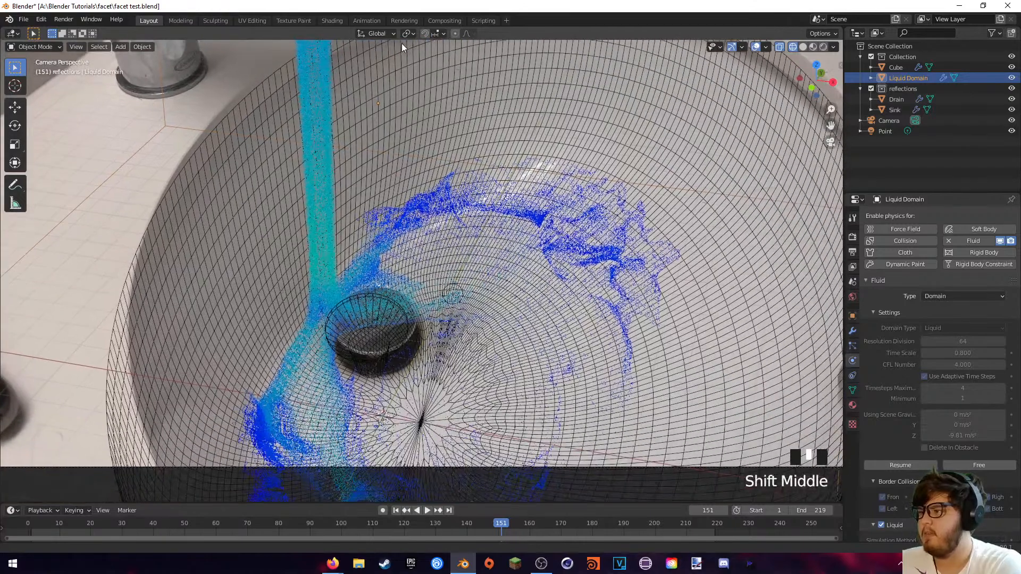
pyautogui.moveTo(419, 525); pyautogui.dragTo(231, 529)
pyautogui.scroll(-3, 426, 211)
pyautogui.keyDown('shift'); pyautogui.moveTo(425, 211); pyautogui.dragTo(521, 282, button='middle'); pyautogui.keyUp('shift')
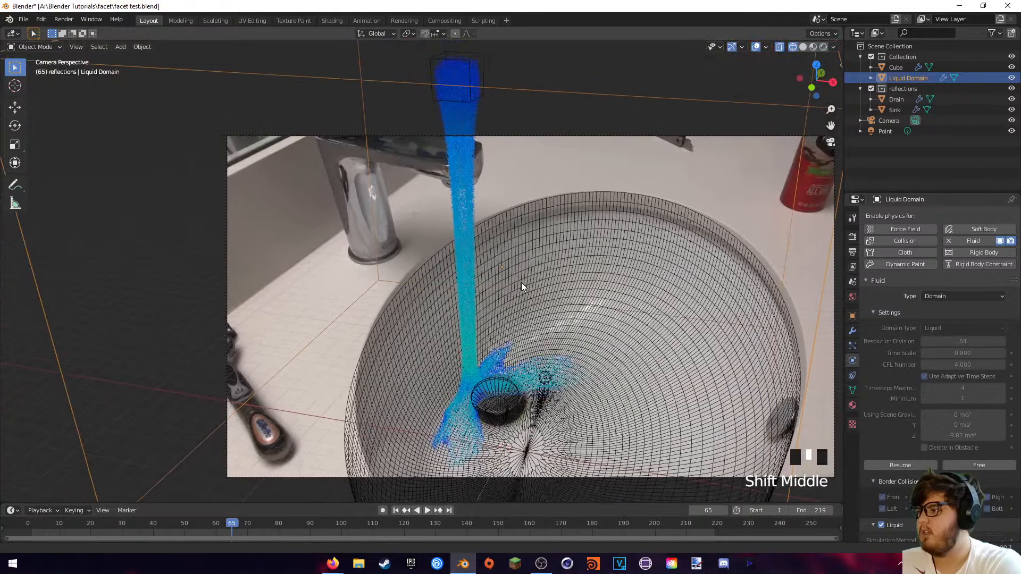
# - Resume the Liquid Domain's data bake and play the simulation back up to frame 101
pyautogui.click(899, 466)
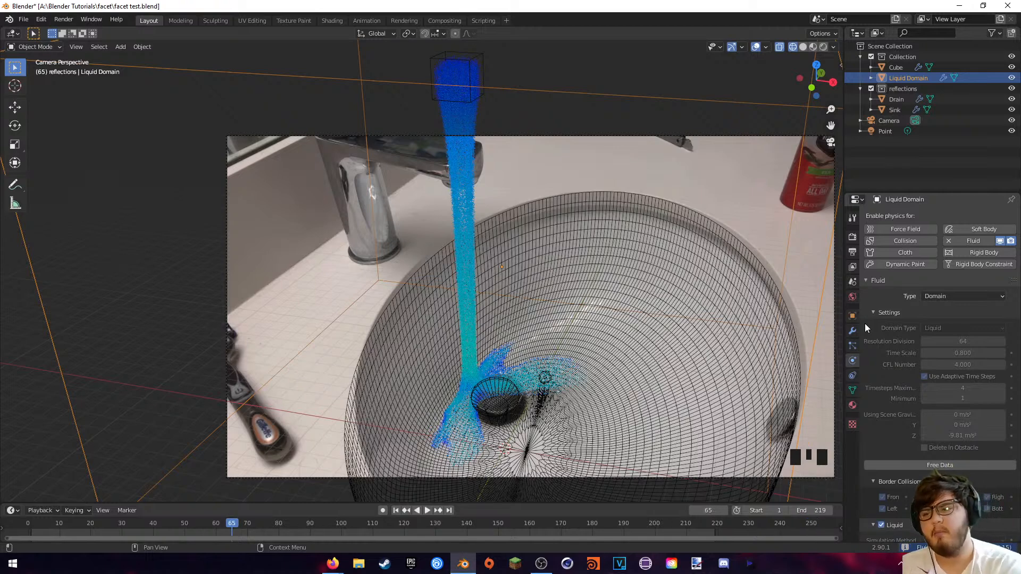
pyautogui.click(120, 519)
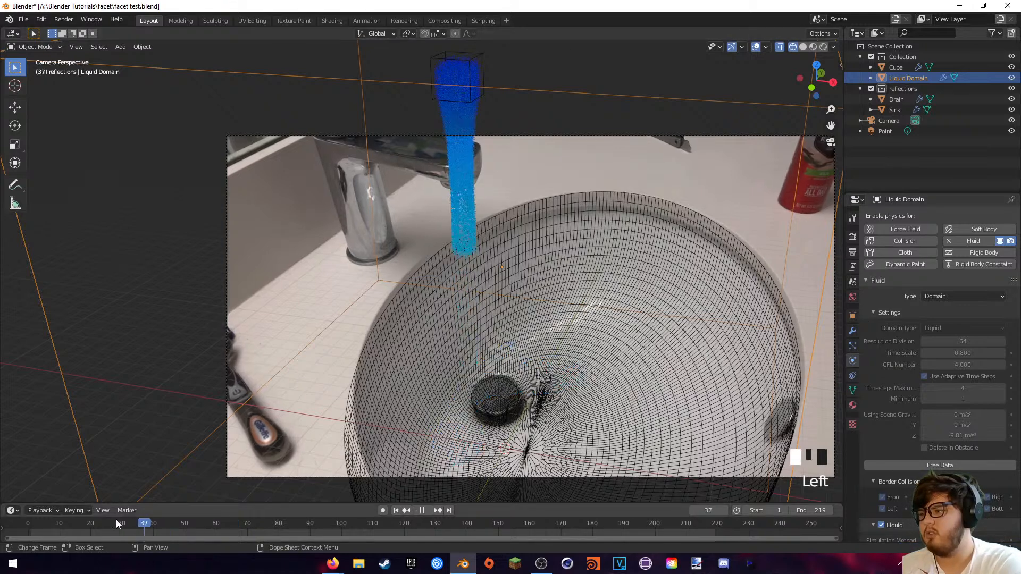
pyautogui.press('space')
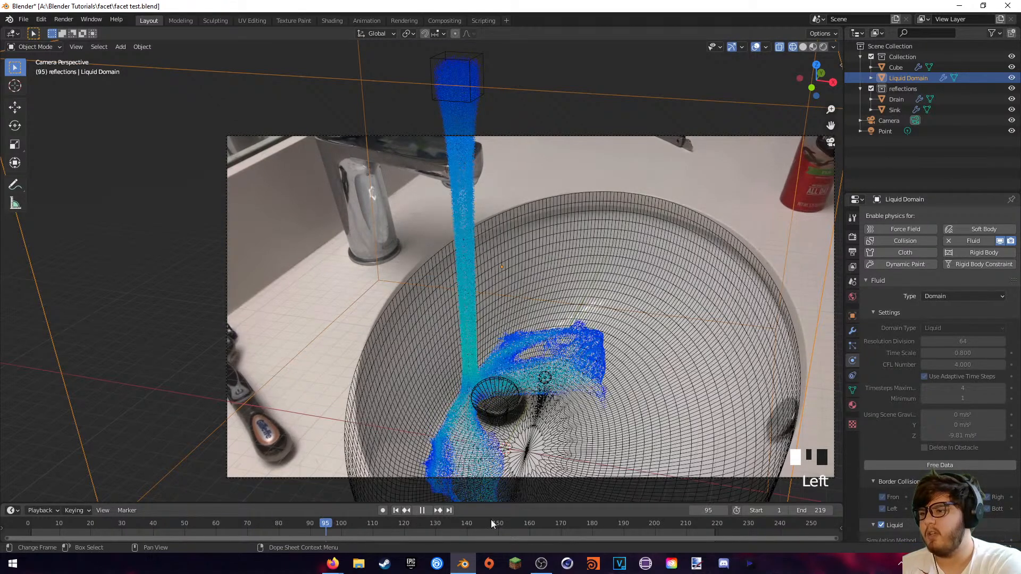
pyautogui.press('space')
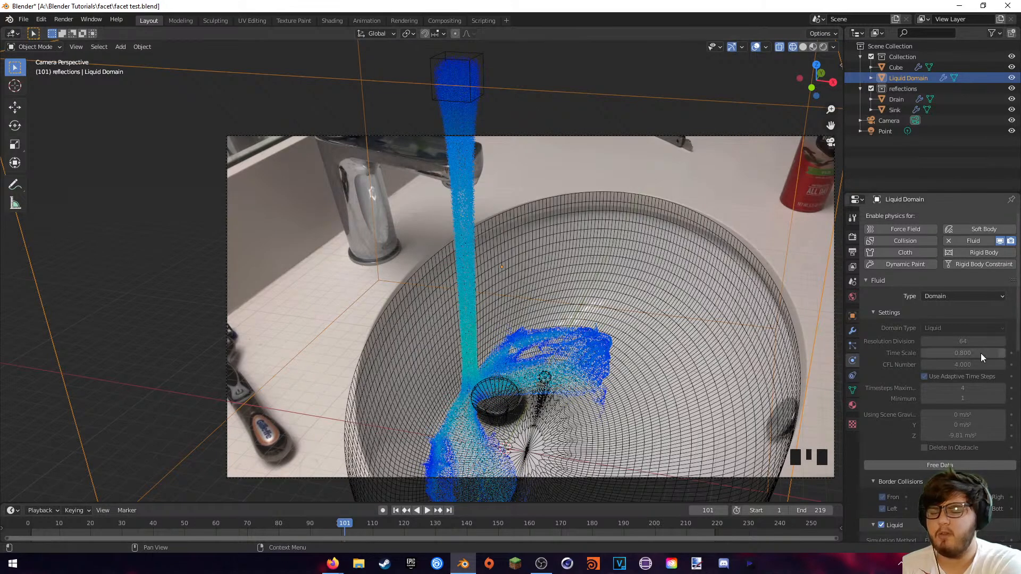
# - Render a viewport animation of the water simulation from the camera view and close the render window
pyautogui.click(76, 47)
pyautogui.moveTo(113, 206)
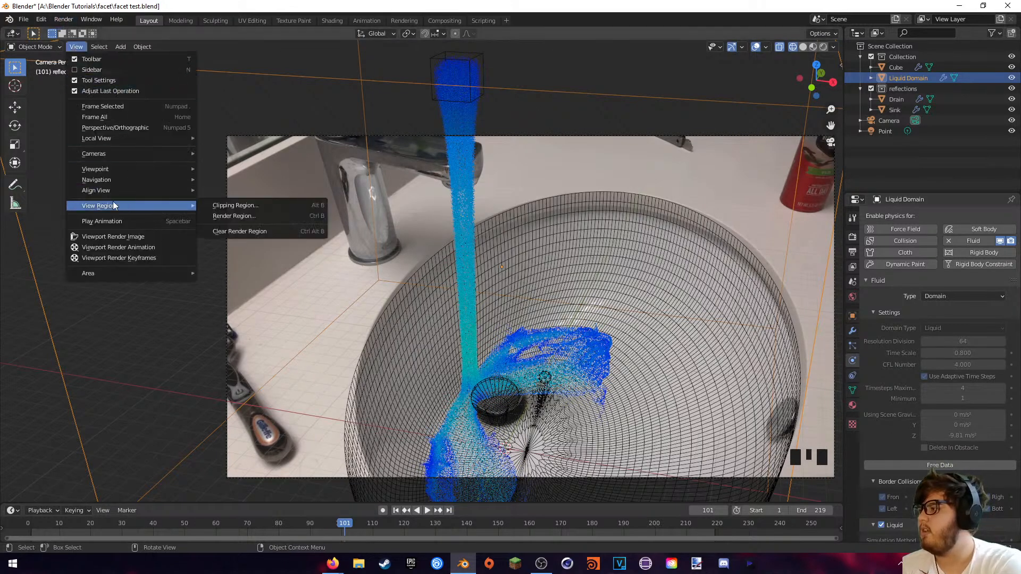
pyautogui.click(113, 249)
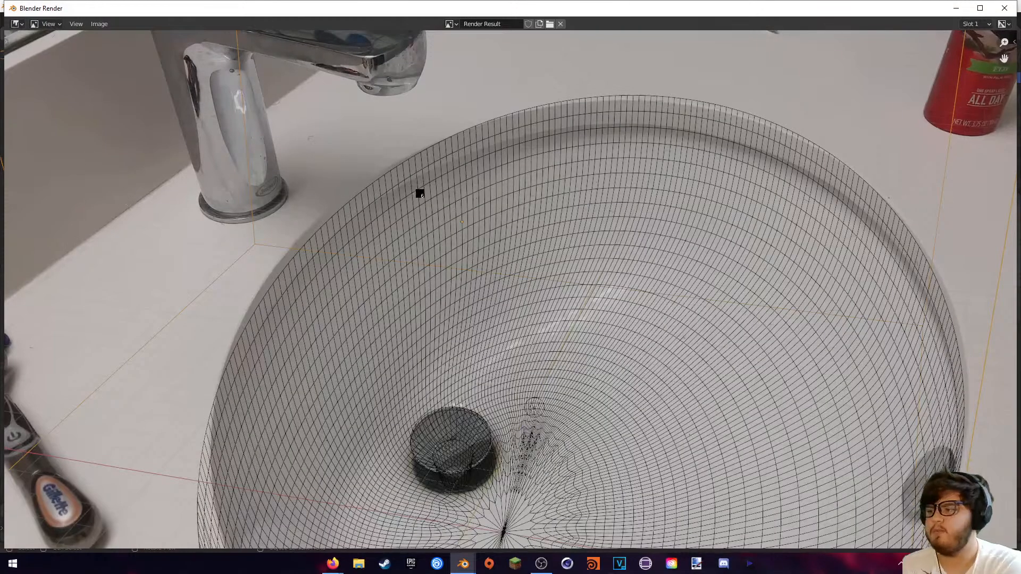
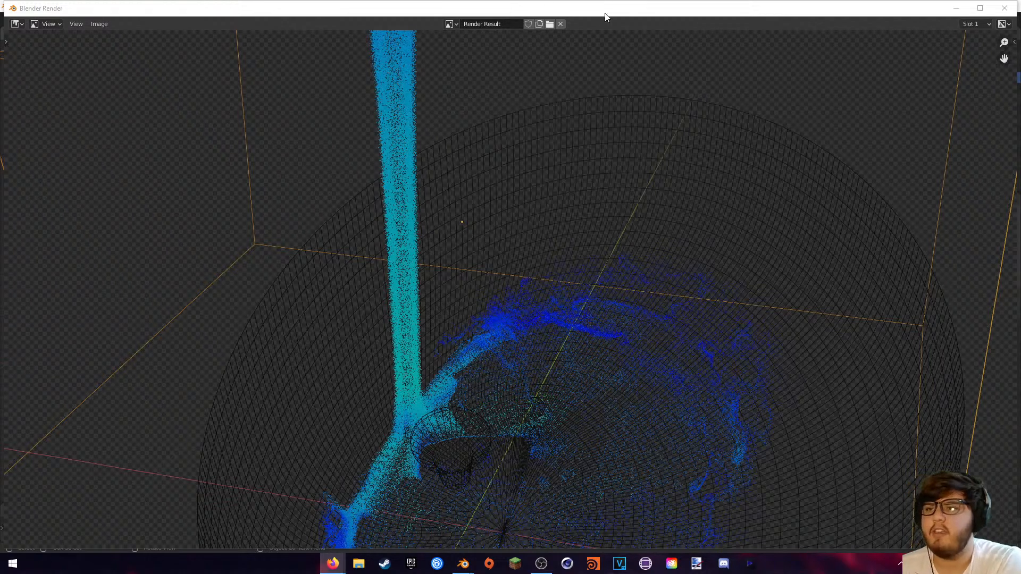
pyautogui.click(660, 11)
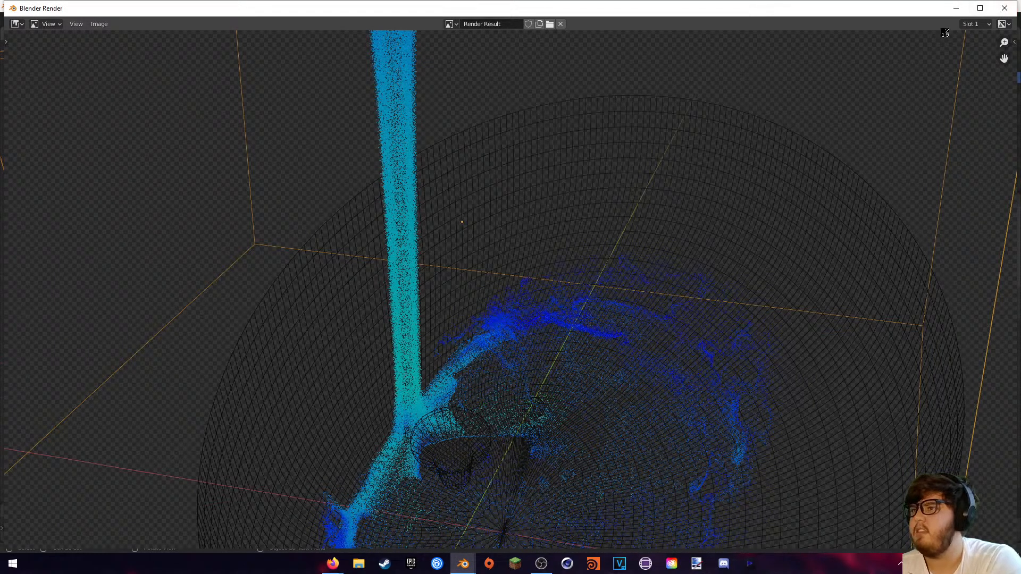
pyautogui.press('Escape')
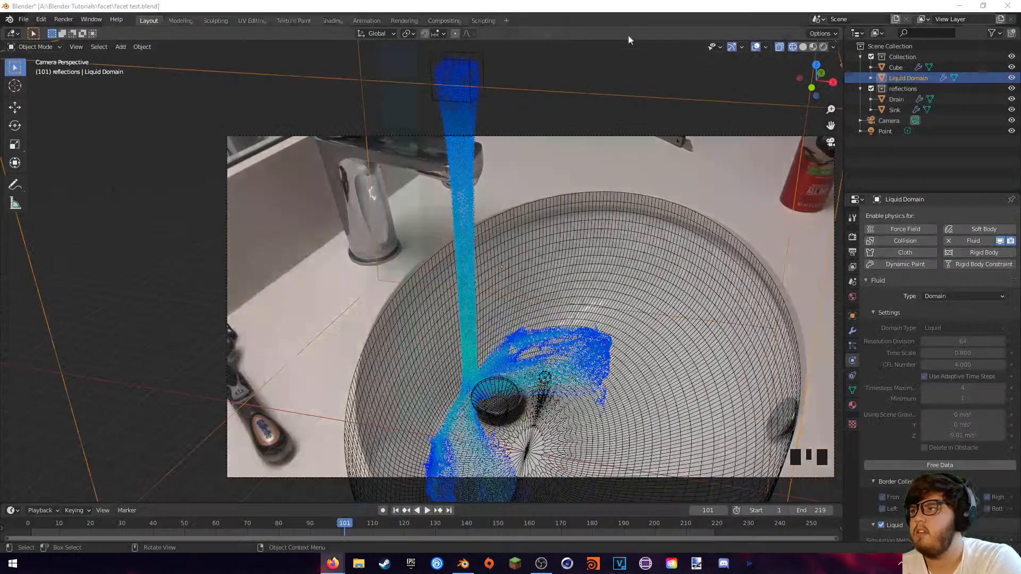
# - Play the rendered animation to judge the water's speed, close the player, and return to the Blender window
pyautogui.click(63, 19)
pyautogui.click(81, 83)
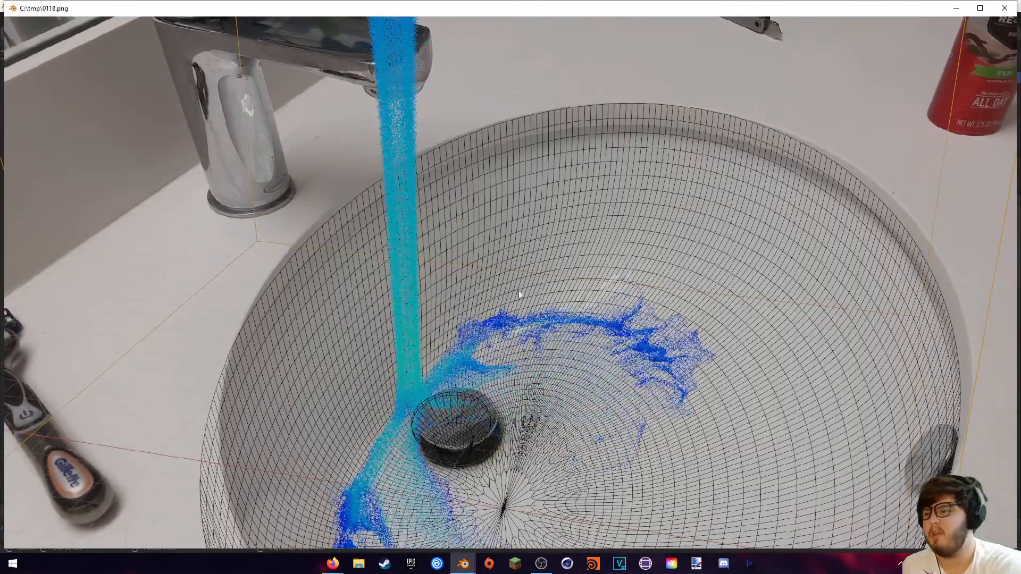
pyautogui.press('super+d')
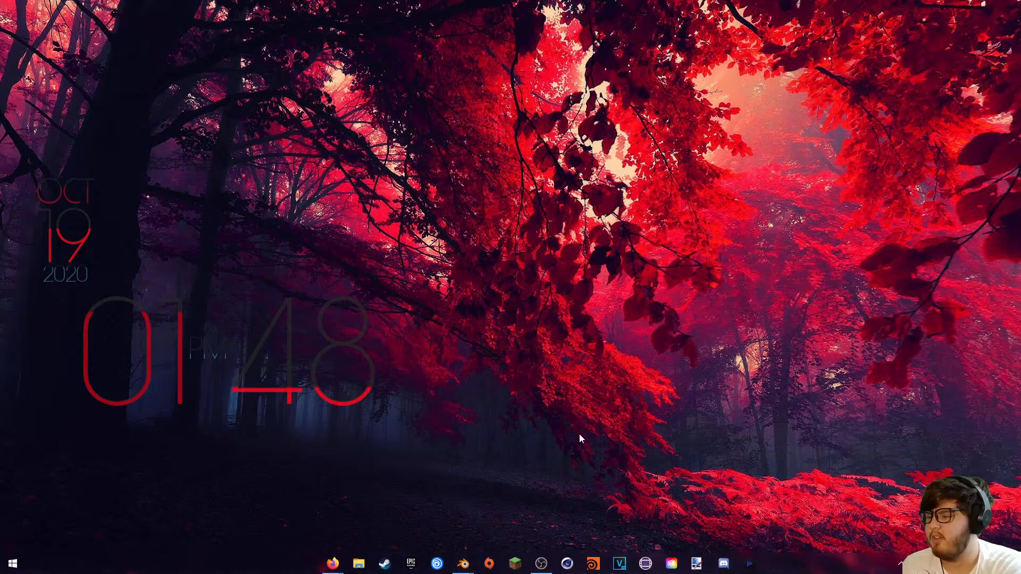
pyautogui.click(524, 524)
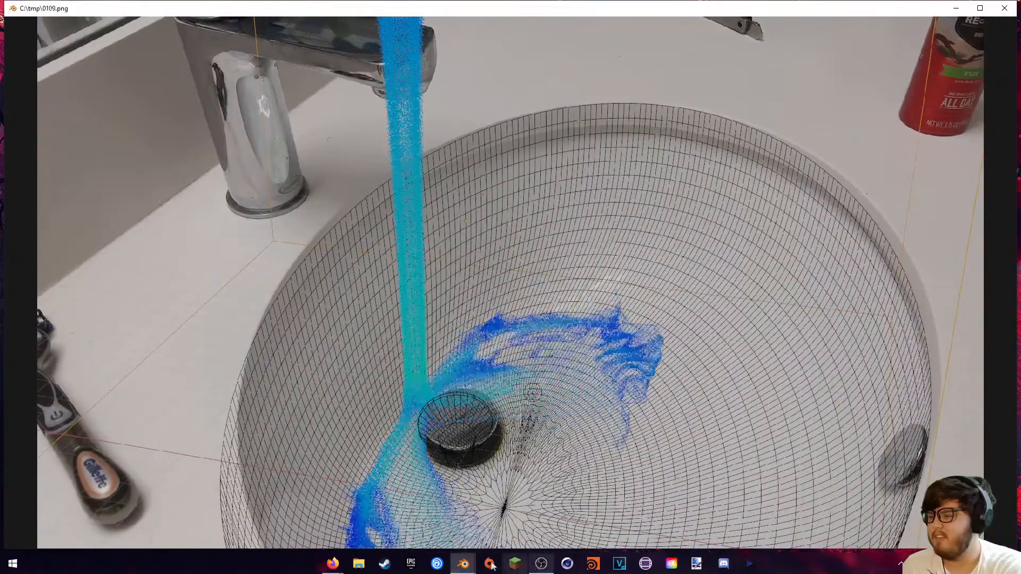
pyautogui.moveTo(331, 567)
pyautogui.click(366, 536)
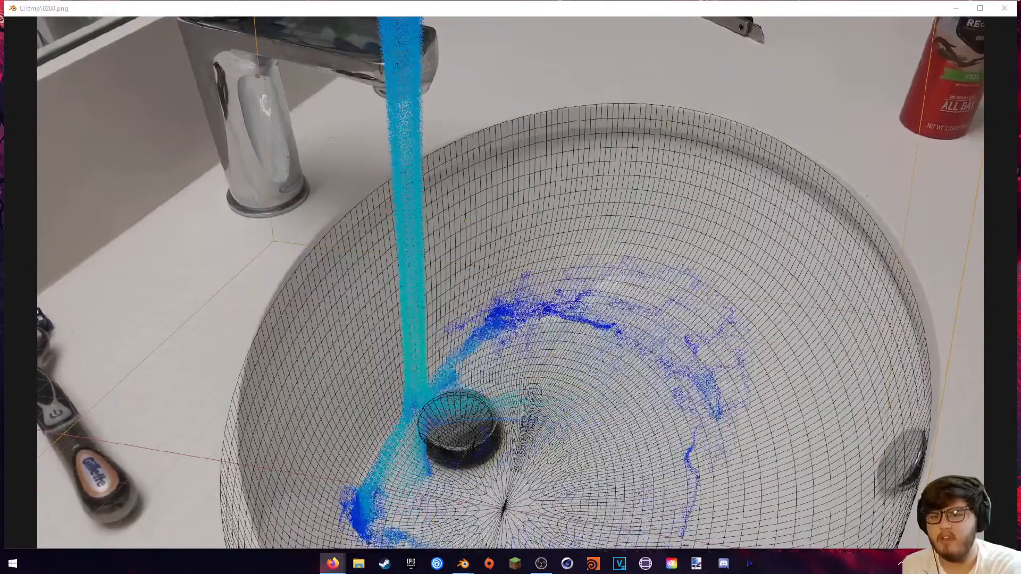
pyautogui.click(1000, 10)
pyautogui.click(464, 564)
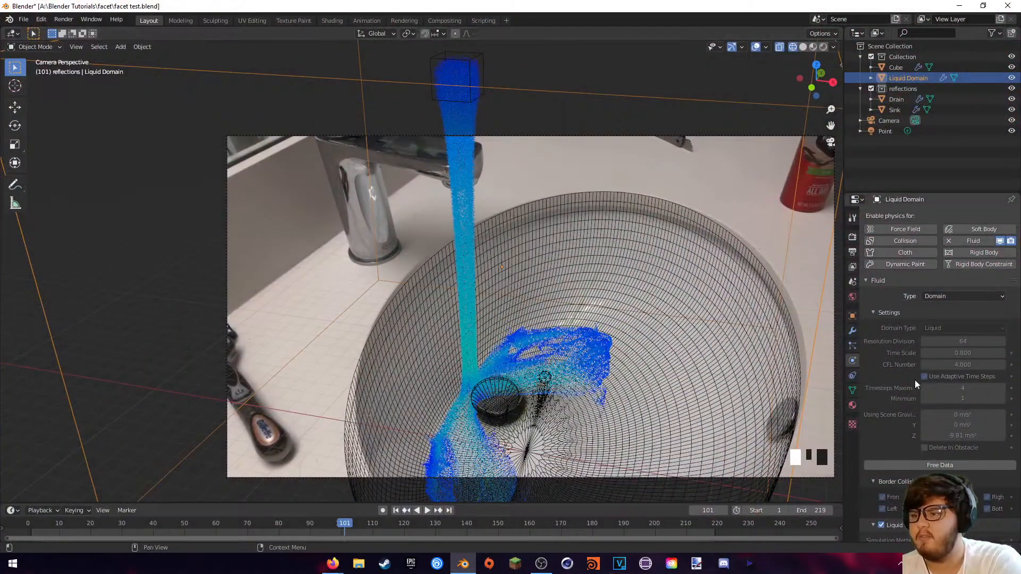
# - Free the Liquid Domain's baked data and check the scene's render and output settings before returning to the fluid settings
pyautogui.click(925, 466)
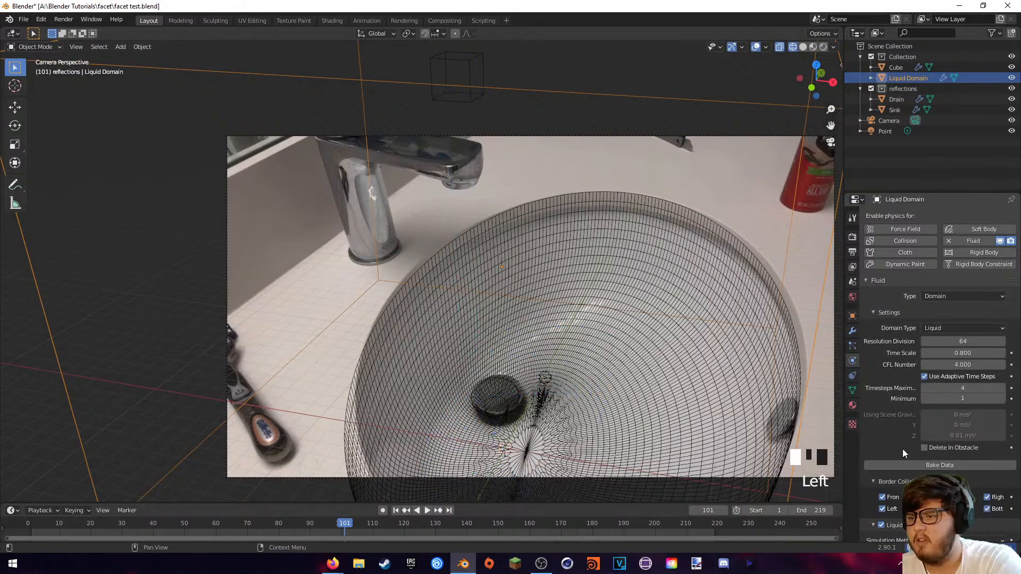
pyautogui.click(853, 236)
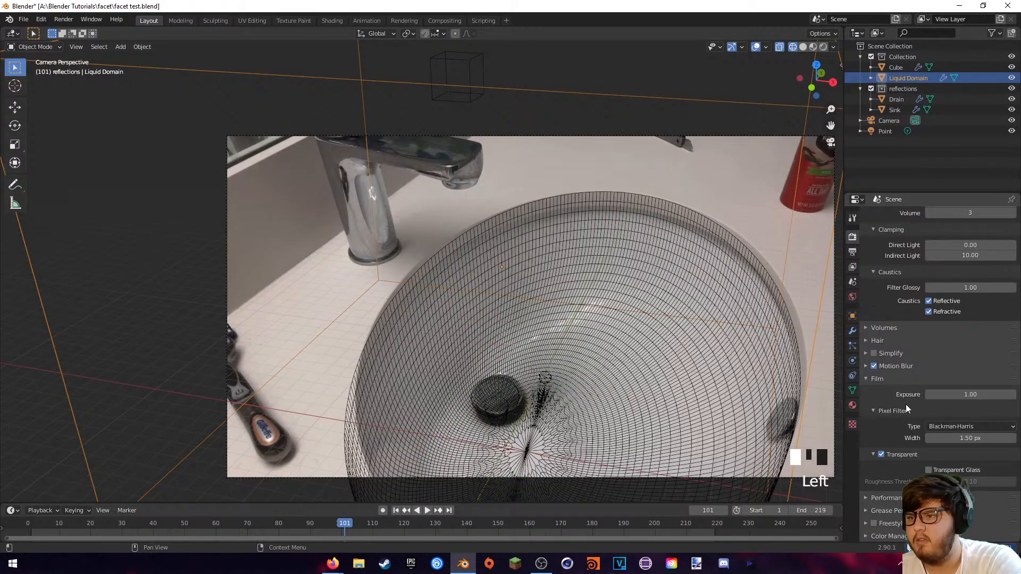
pyautogui.scroll(8, 915, 367)
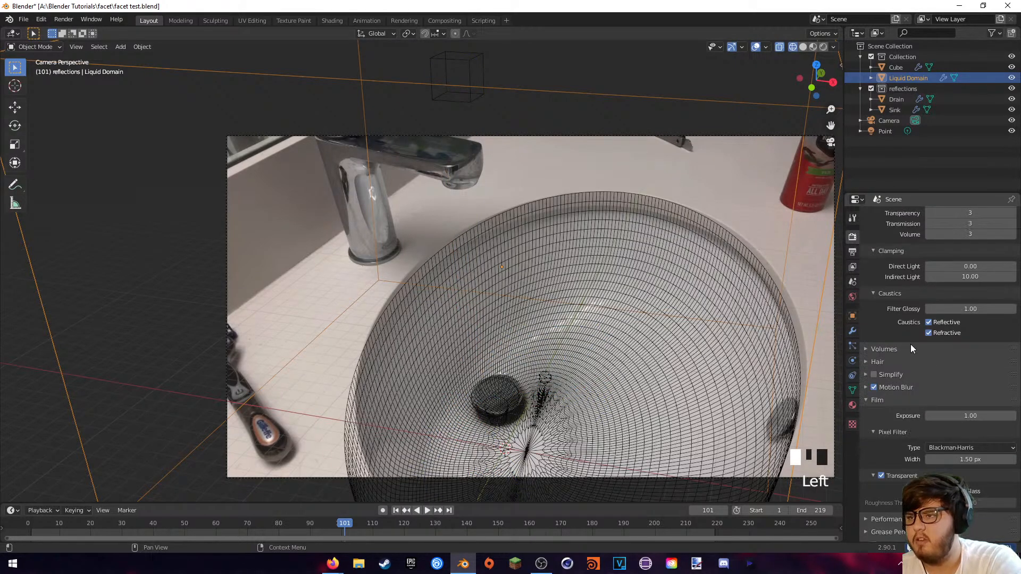
pyautogui.click(853, 251)
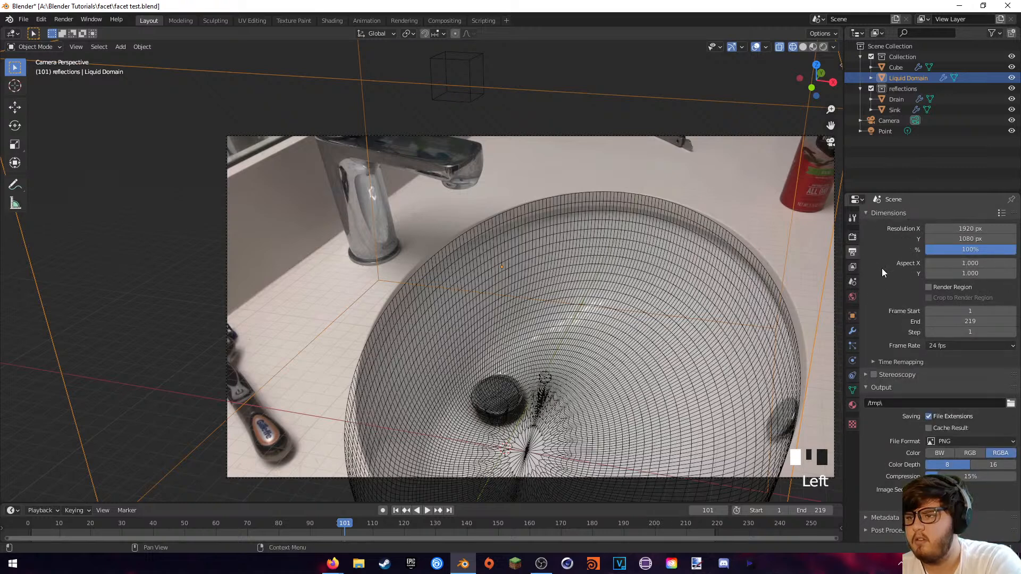
pyautogui.click(853, 236)
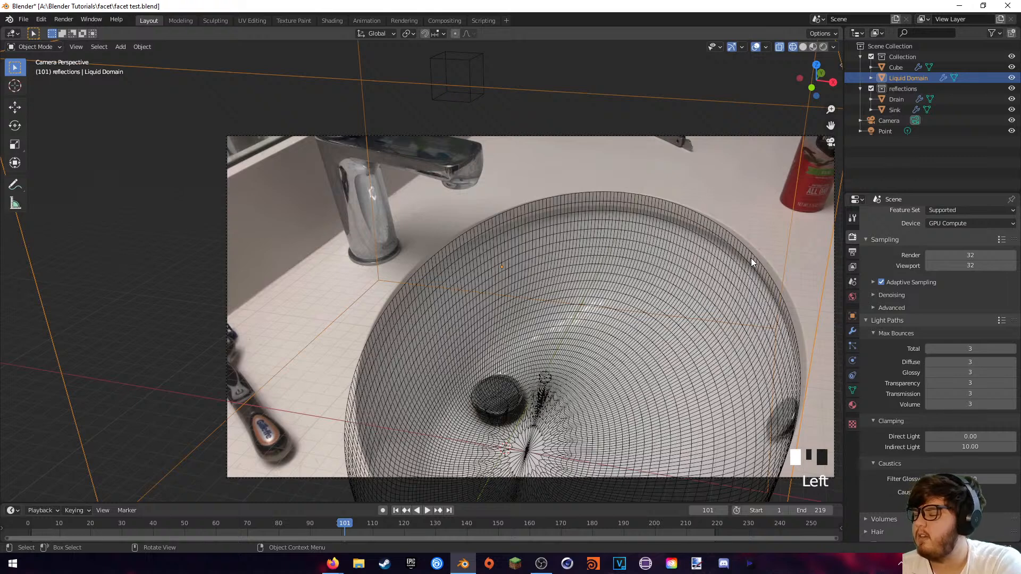
pyautogui.click(852, 330)
pyautogui.click(852, 347)
pyautogui.click(852, 361)
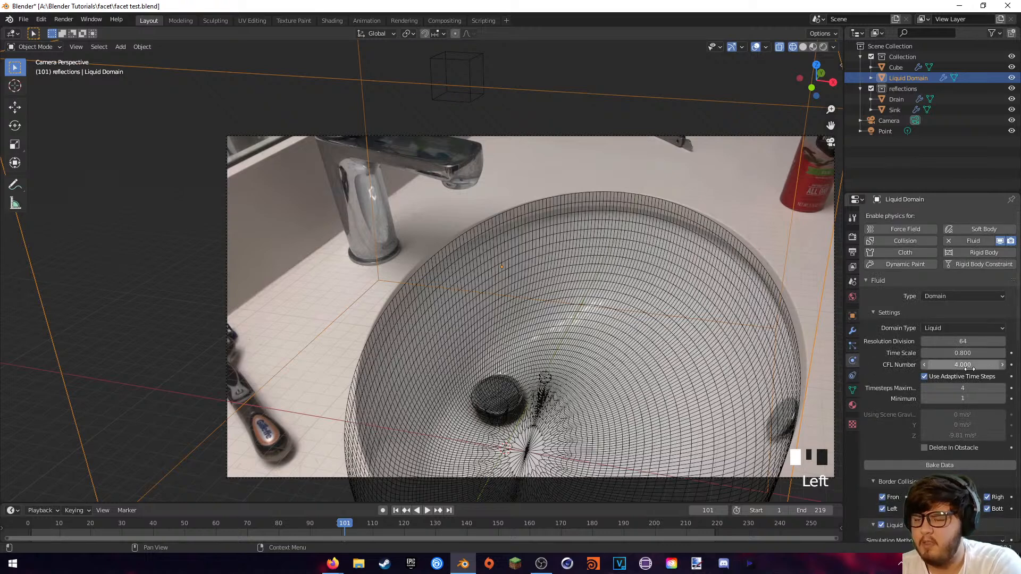
# - Set the Liquid Domain's time scale to 1.000 and bake its data again
pyautogui.doubleClick(968, 353)
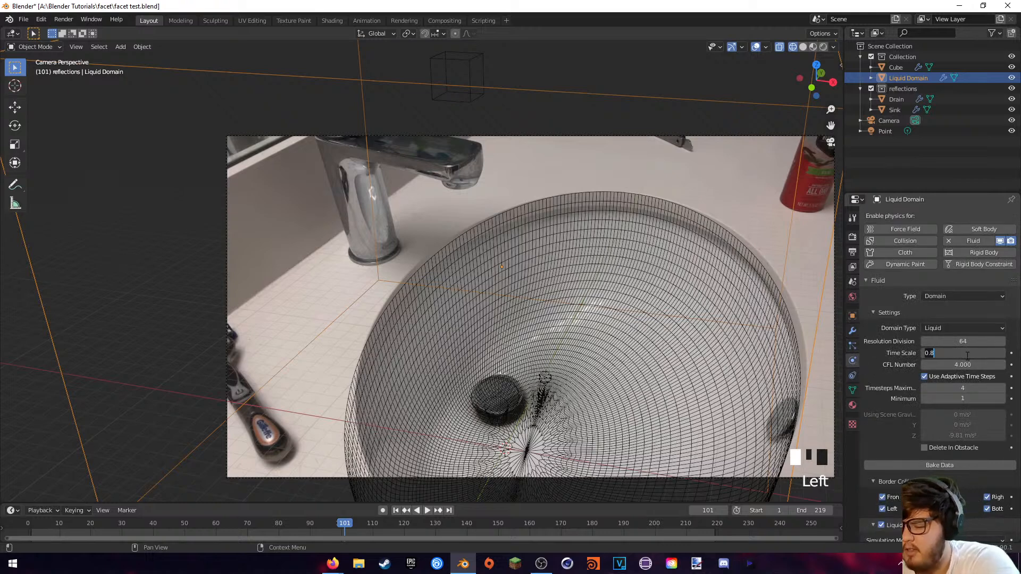
pyautogui.press('Left')
pyautogui.press('Left')
pyautogui.press('Left')
pyautogui.press('Left')
pyautogui.press('Left')
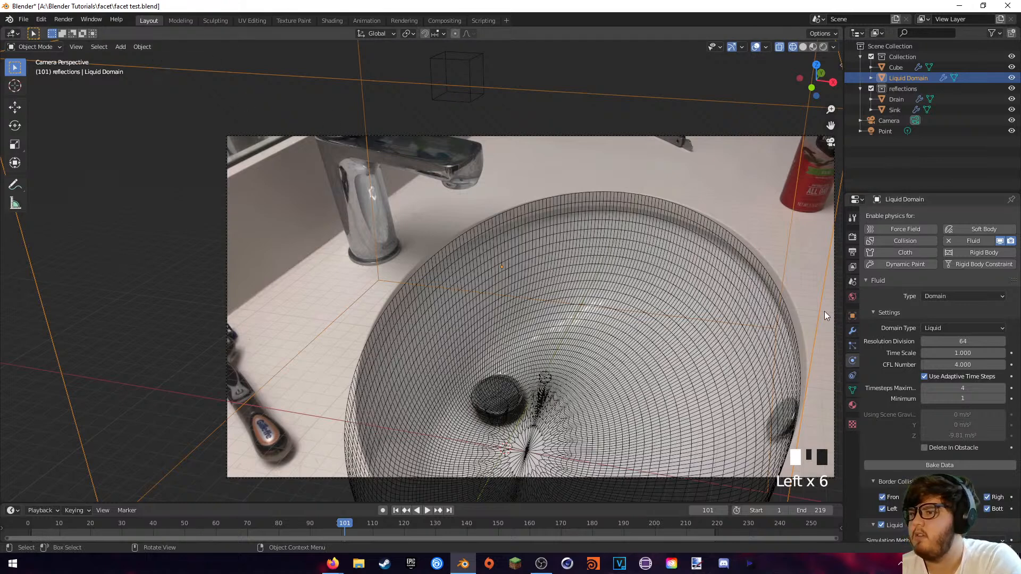
pyautogui.click(920, 463)
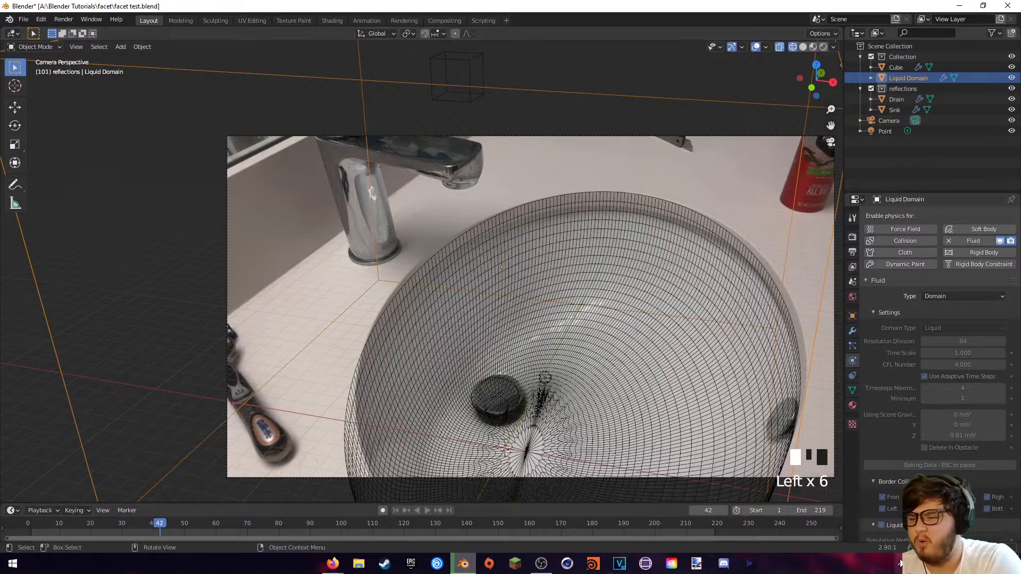
# - Unlock the Windows taskbar, recentre its app icons and lock it again while the bake runs, and return to the Blender window
pyautogui.click(901, 562)
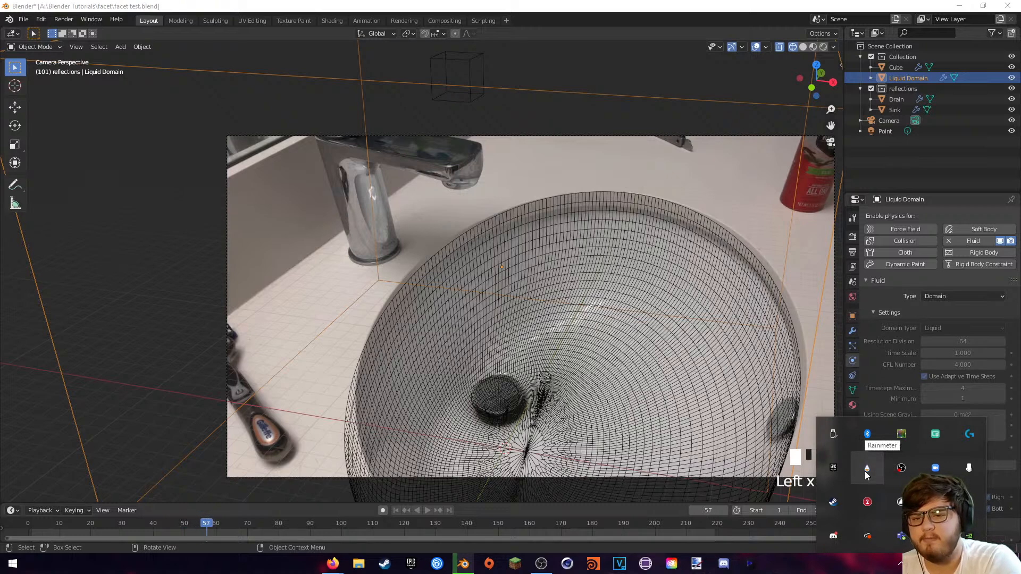
pyautogui.click(803, 564)
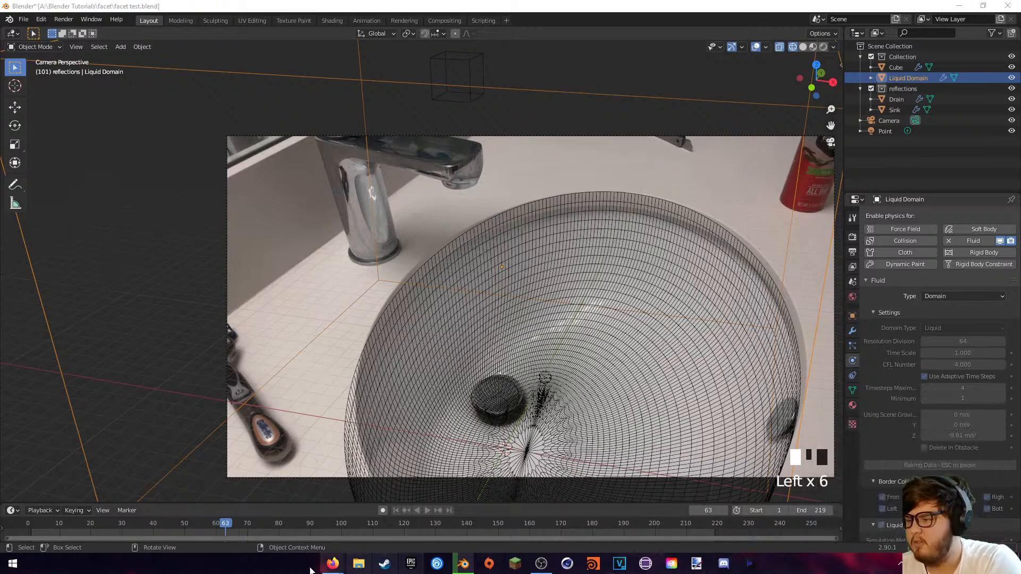
pyautogui.rightClick(293, 565)
pyautogui.click(304, 534)
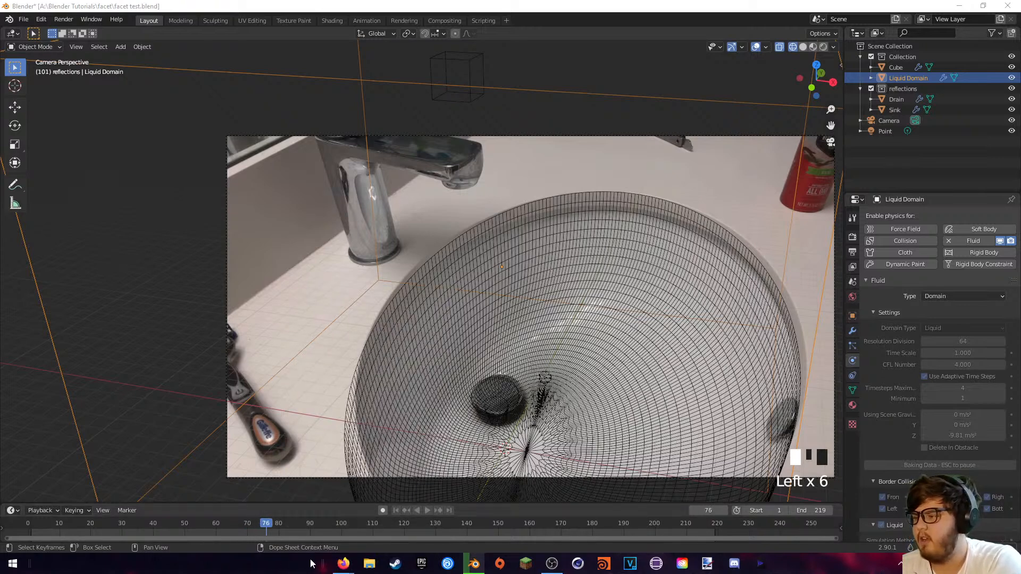
pyautogui.moveTo(318, 565)
pyautogui.mouseDown()
pyautogui.moveTo(284, 567)
pyautogui.moveTo(320, 569)
pyautogui.moveTo(301, 568)
pyautogui.mouseUp()
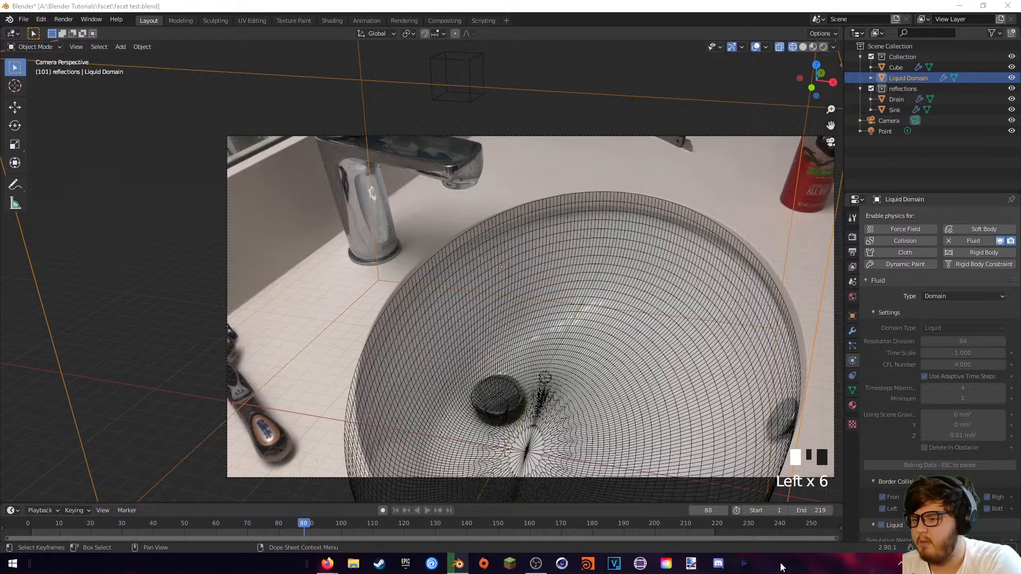
pyautogui.moveTo(28, 567); pyautogui.dragTo(827, 554)
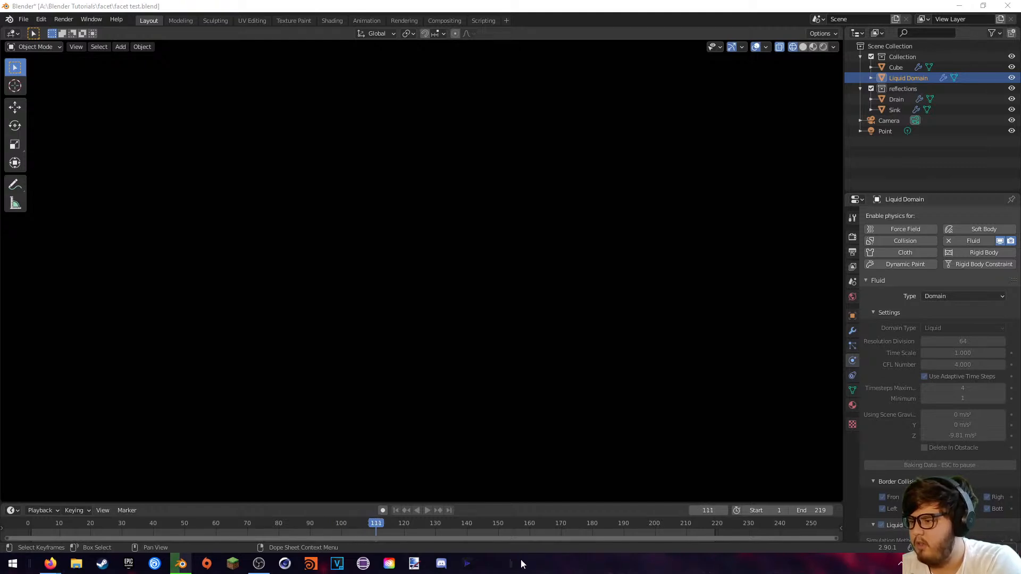
pyautogui.moveTo(506, 563); pyautogui.dragTo(12, 567)
pyautogui.moveTo(806, 555); pyautogui.dragTo(289, 571)
pyautogui.rightClick(260, 571)
pyautogui.click(279, 540)
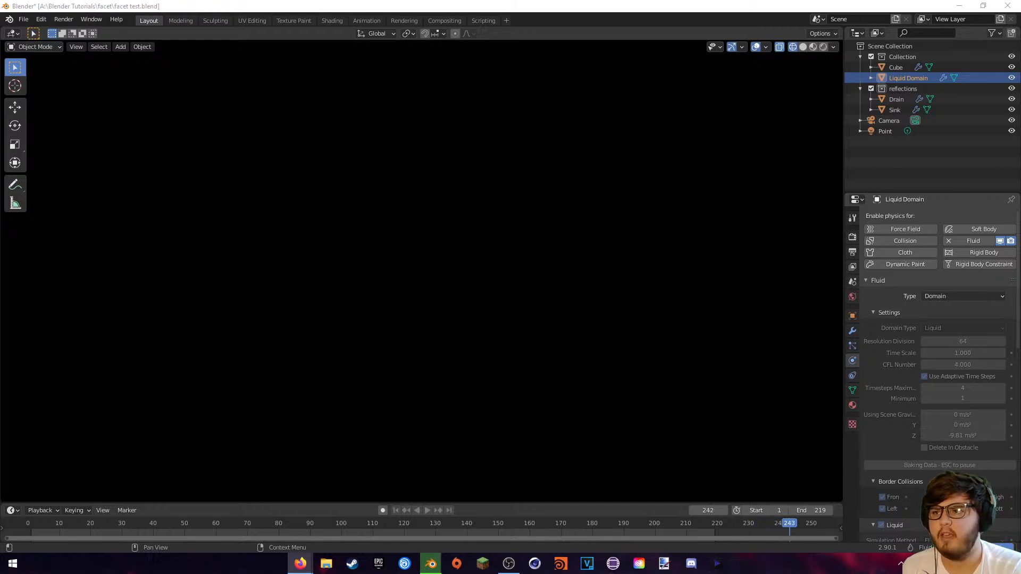
pyautogui.click(959, 6)
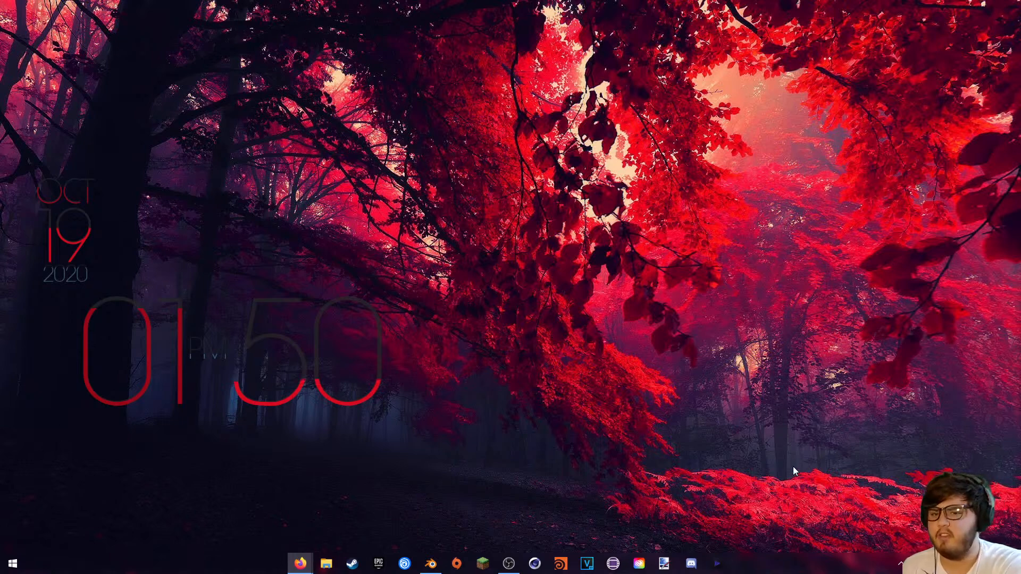
pyautogui.click(430, 564)
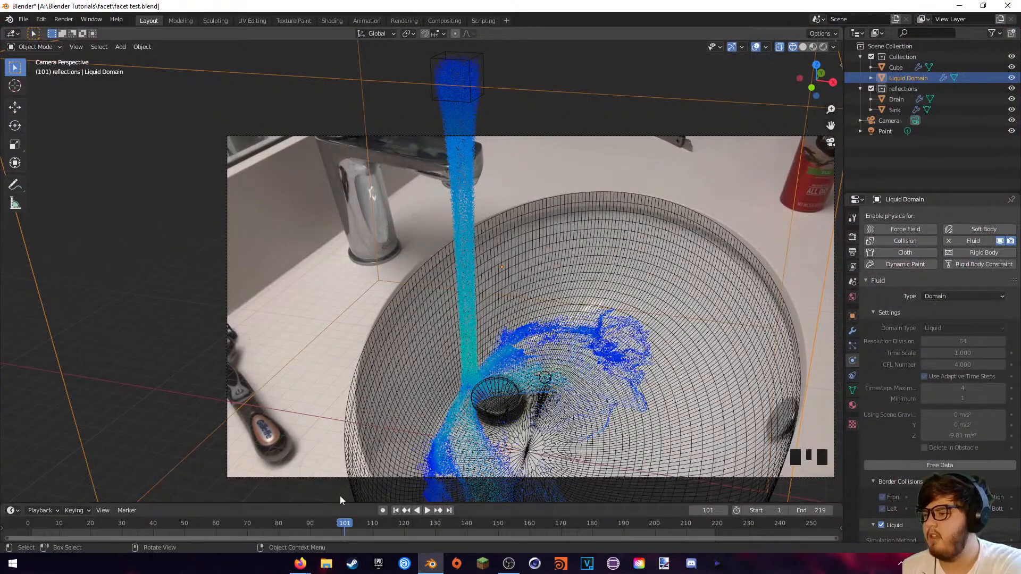
# - Start a viewport render of the whole animation from the camera view
pyautogui.click(74, 47)
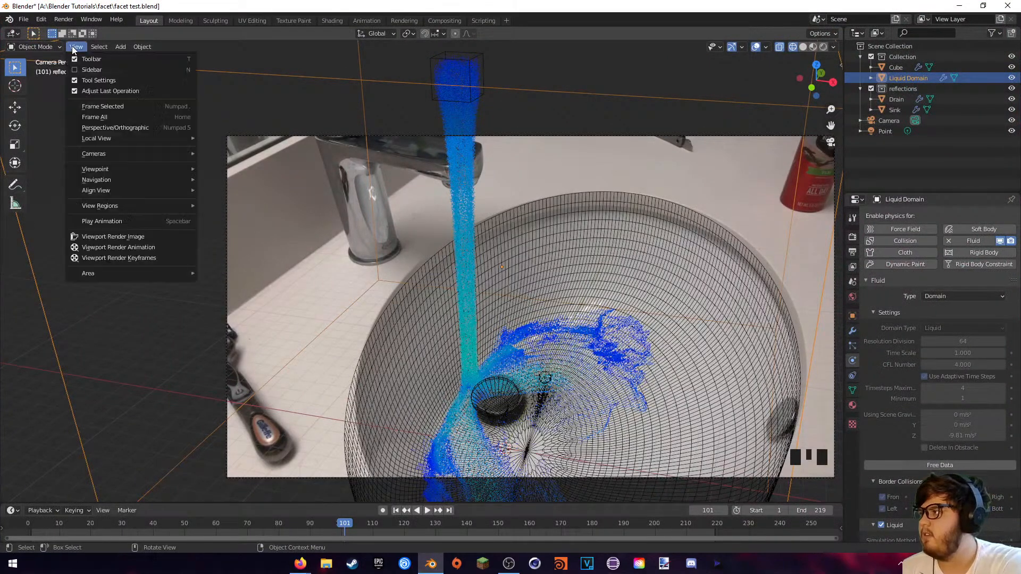
pyautogui.click(104, 248)
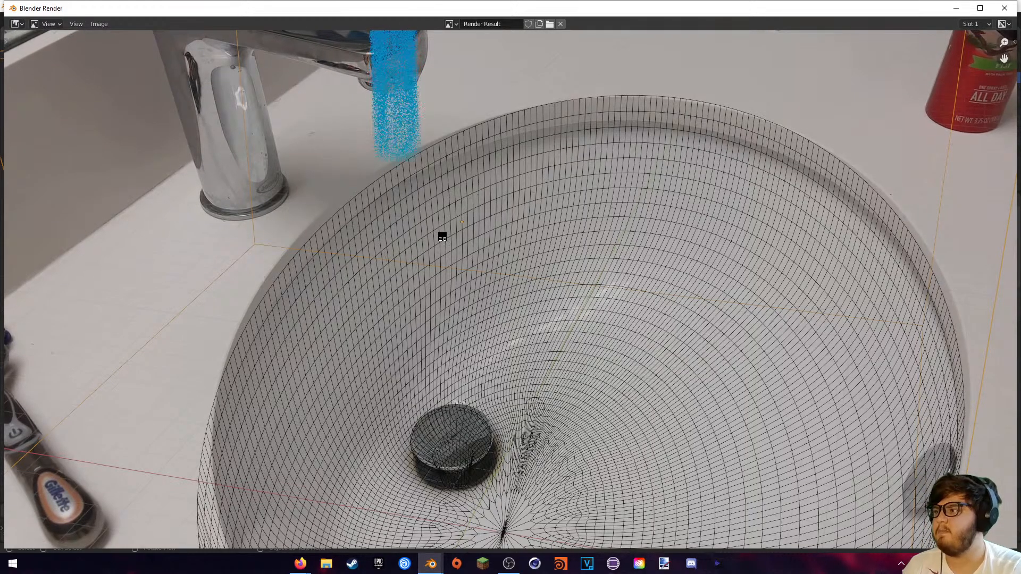
# - Switch to Firefox, search Google for "rainmeter skins" and show the image results
pyautogui.click(300, 564)
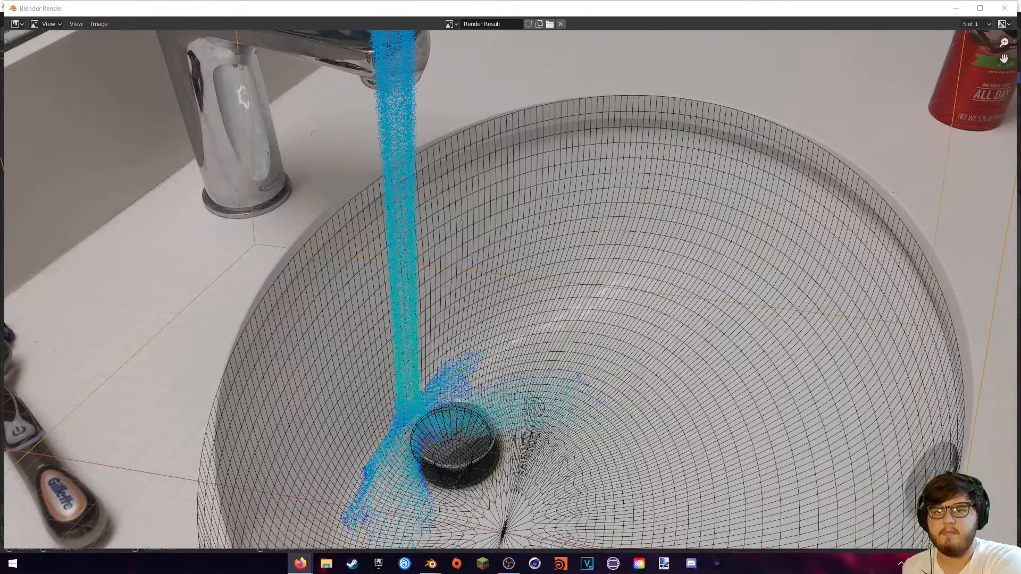
pyautogui.moveTo(677, 240); pyautogui.dragTo(333, 57)
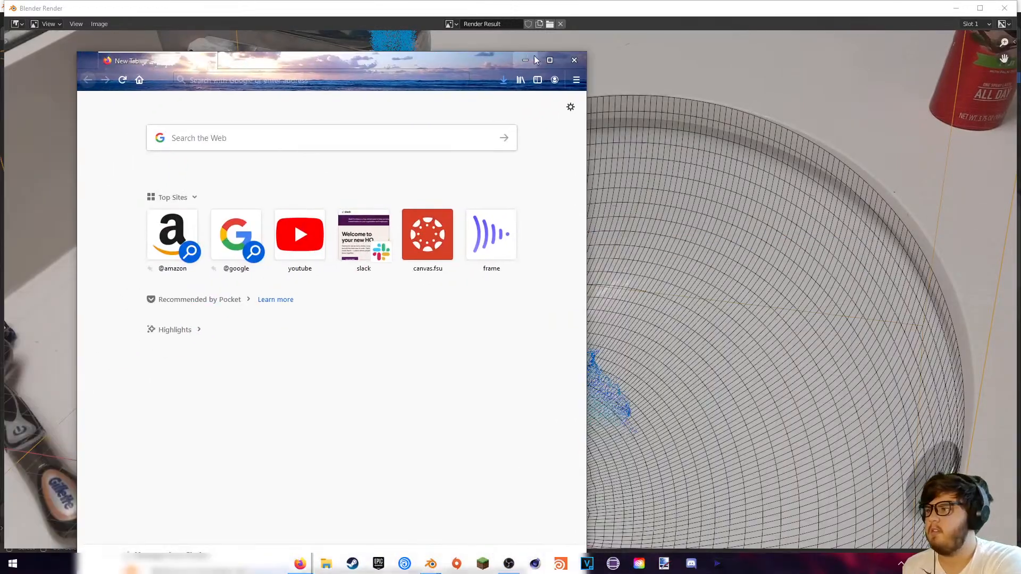
pyautogui.click(549, 60)
pyautogui.click(239, 29)
pyautogui.write('rain')
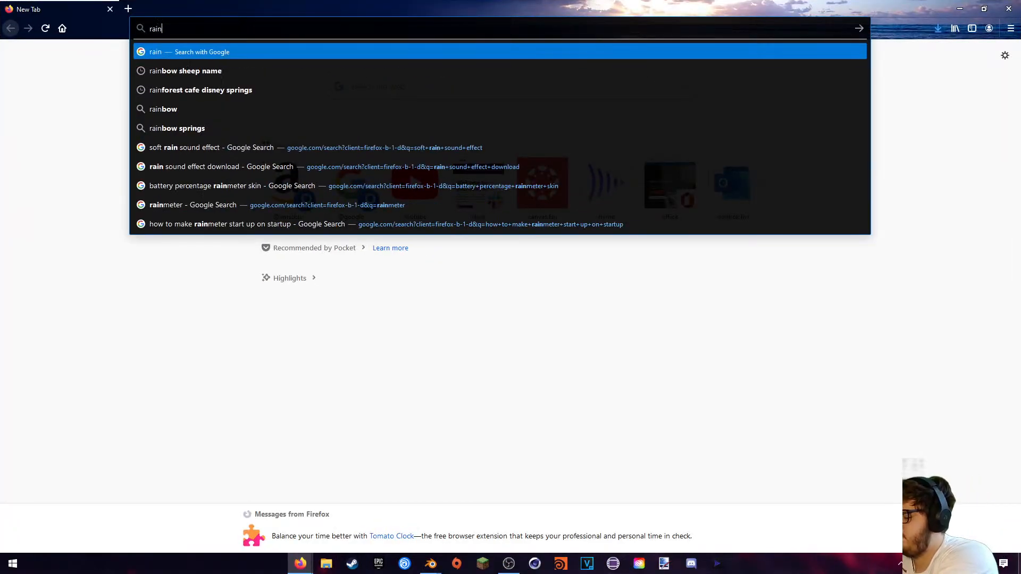
pyautogui.write('meter')
pyautogui.write(' slk')
pyautogui.press('BackSpace')
pyautogui.press('BackSpace')
pyautogui.write('kins')
pyautogui.press('Return')
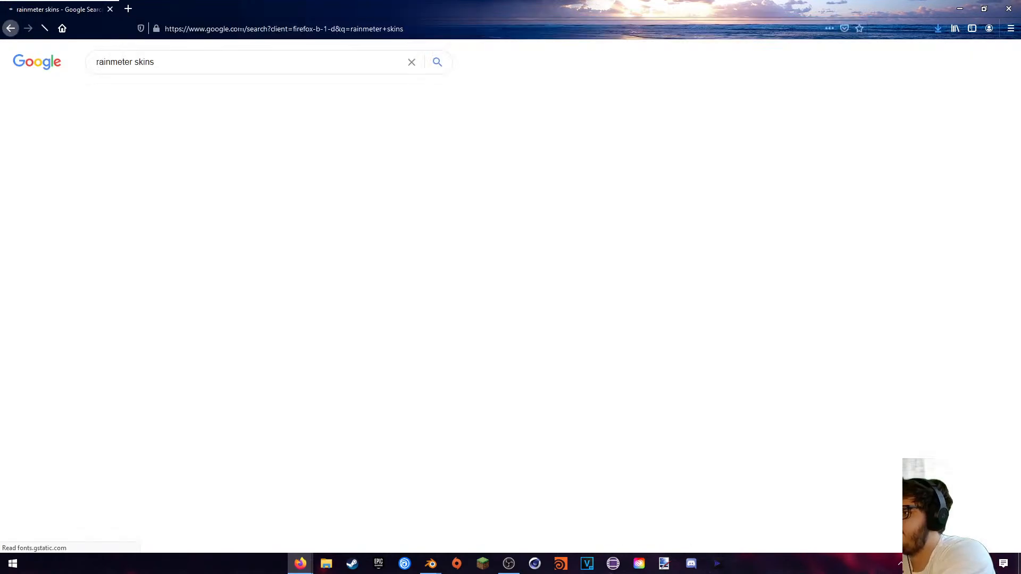
pyautogui.click(144, 91)
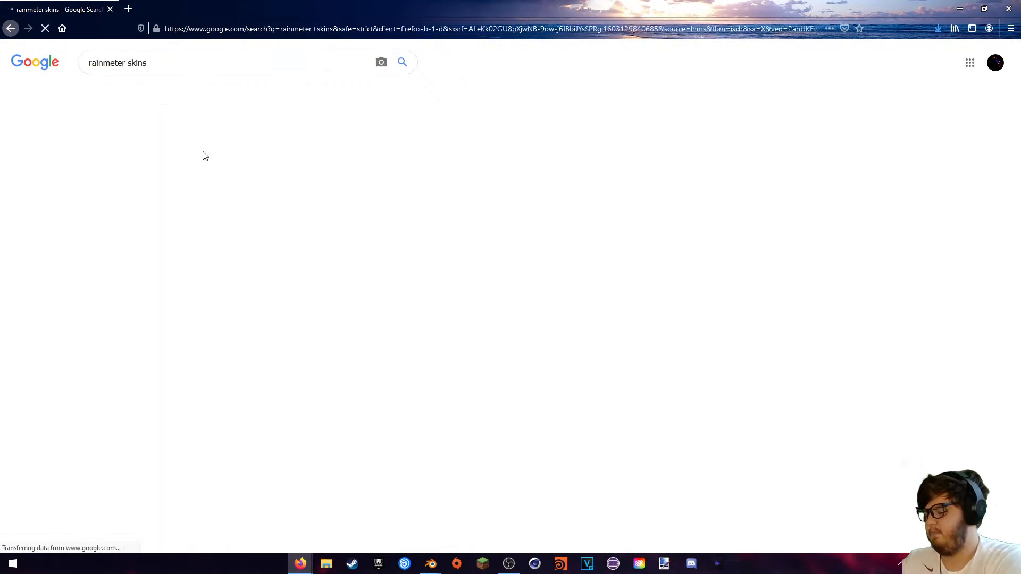
# - Preview several Rainmeter desktop skins in the image results, including Titillium and Modern Clean Desktop, and close the browser
pyautogui.click(99, 201)
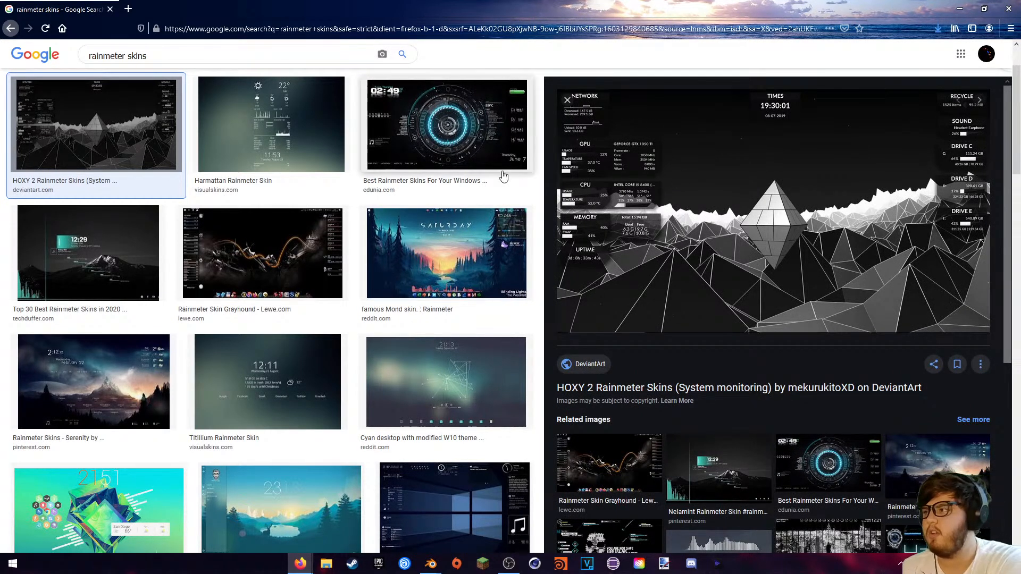
pyautogui.click(271, 127)
pyautogui.press('Right')
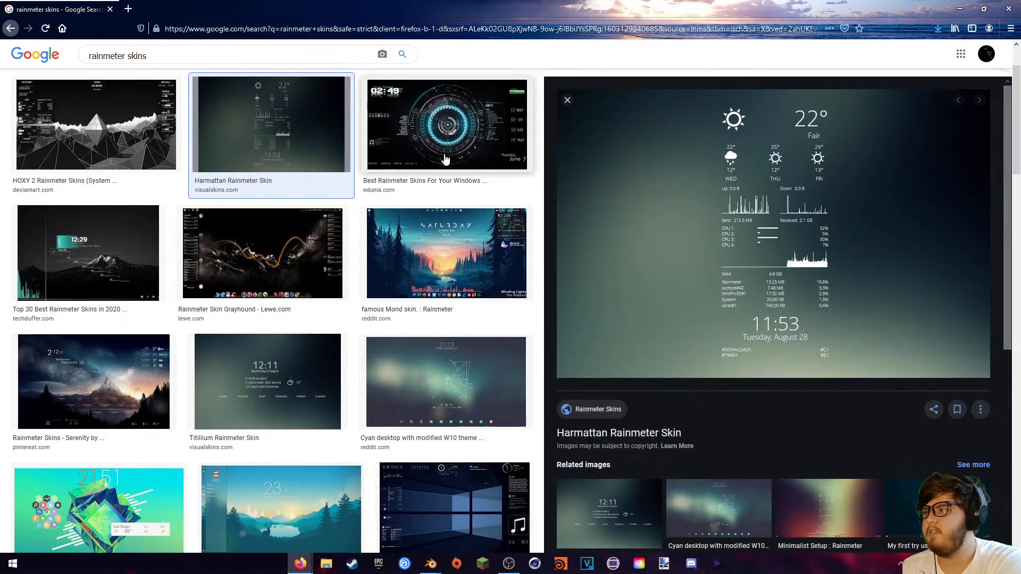
pyautogui.click(527, 290)
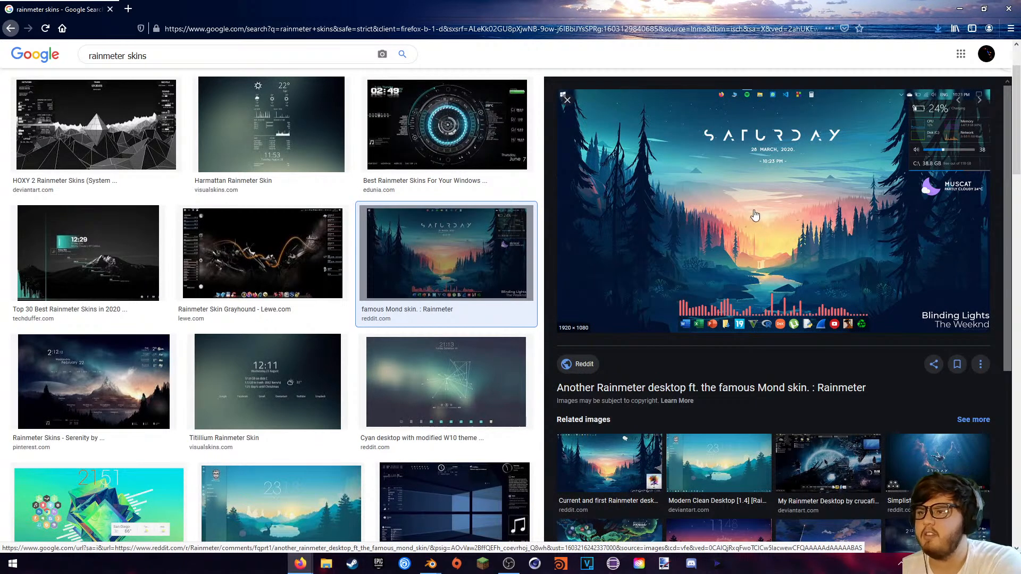
pyautogui.click(319, 268)
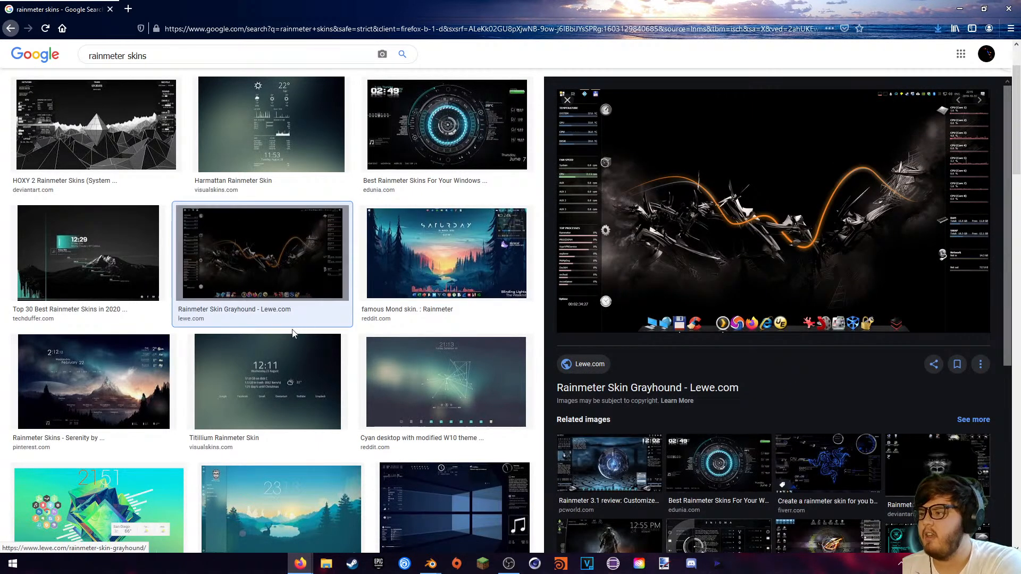
pyautogui.click(284, 368)
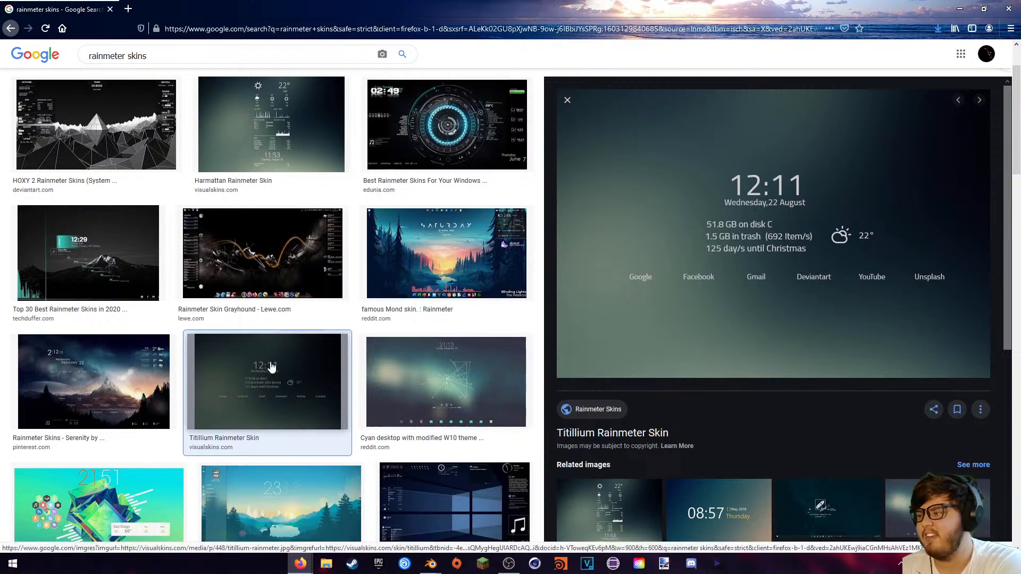
pyautogui.scroll(-5, 284, 366)
pyautogui.scroll(2, 217, 372)
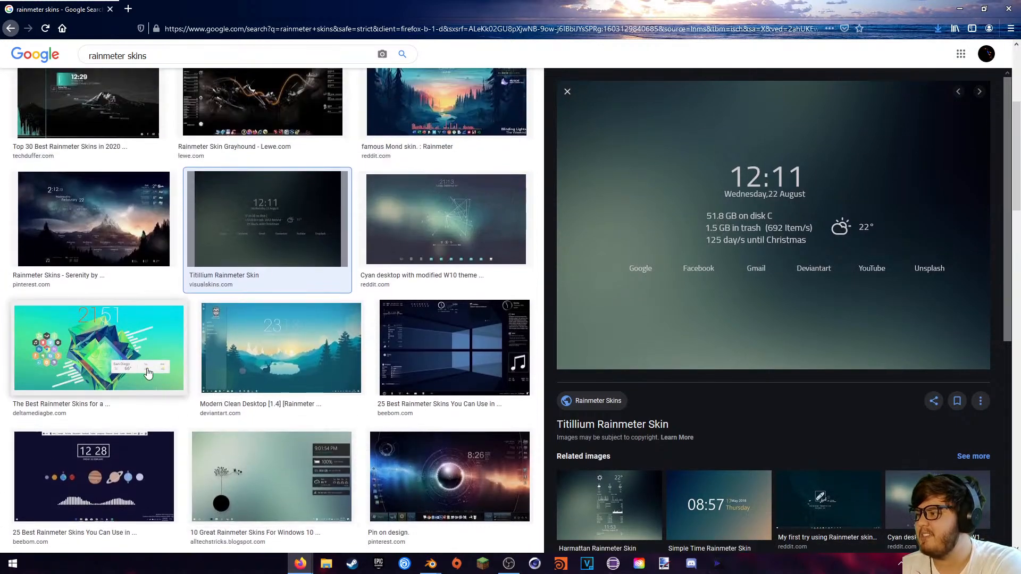
pyautogui.click(148, 372)
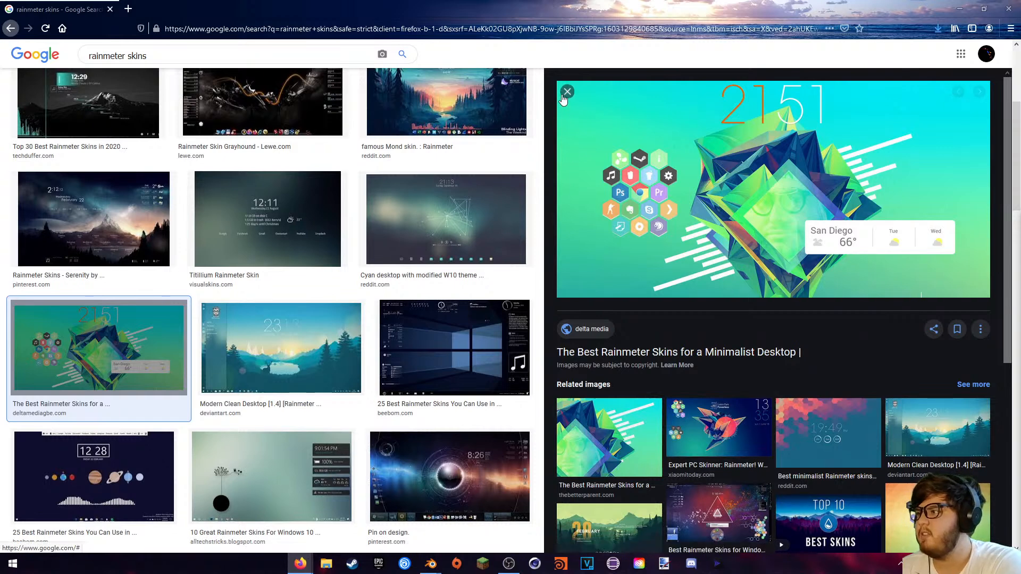
pyautogui.click(431, 360)
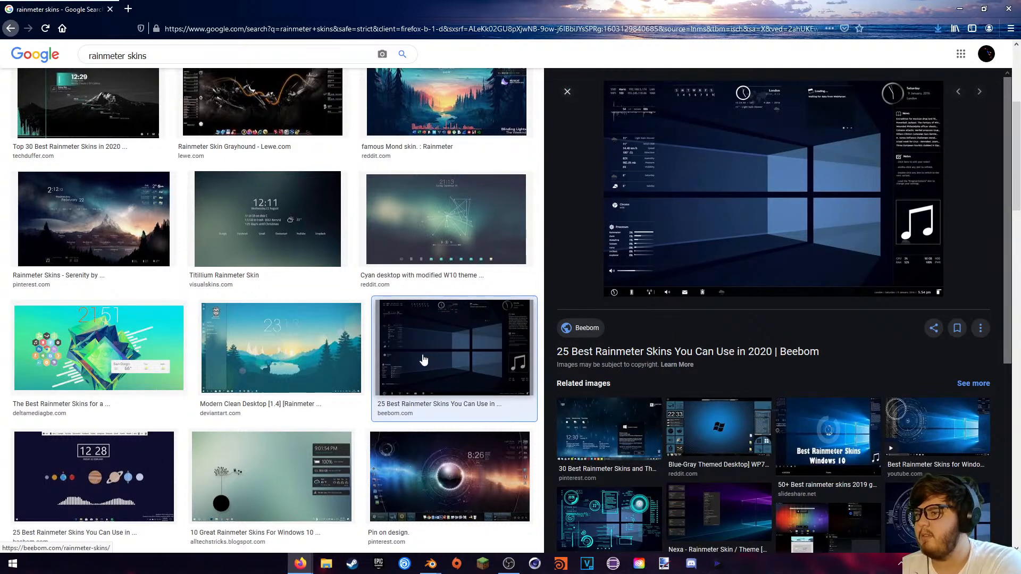
pyautogui.click(291, 366)
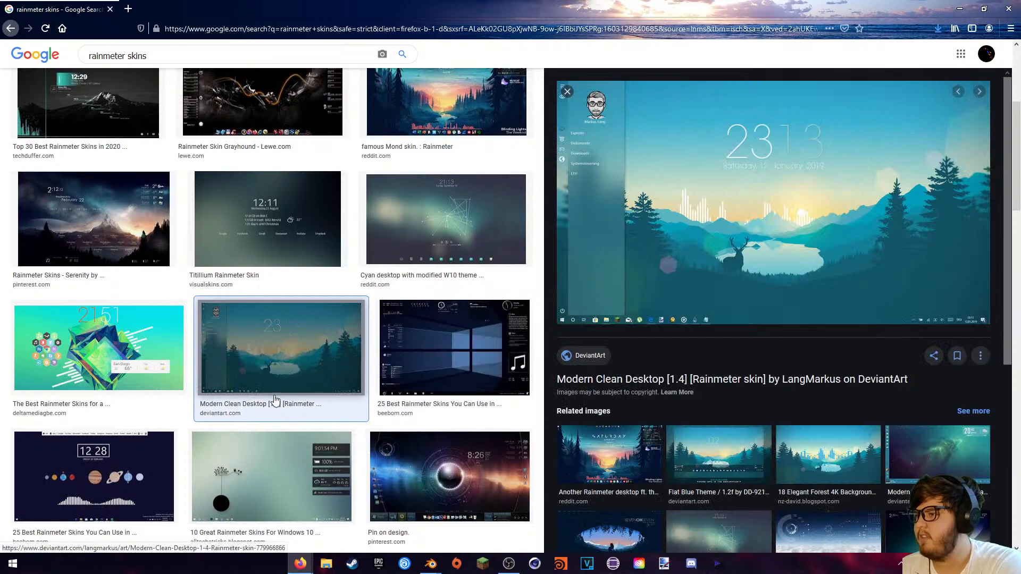
pyautogui.click(258, 475)
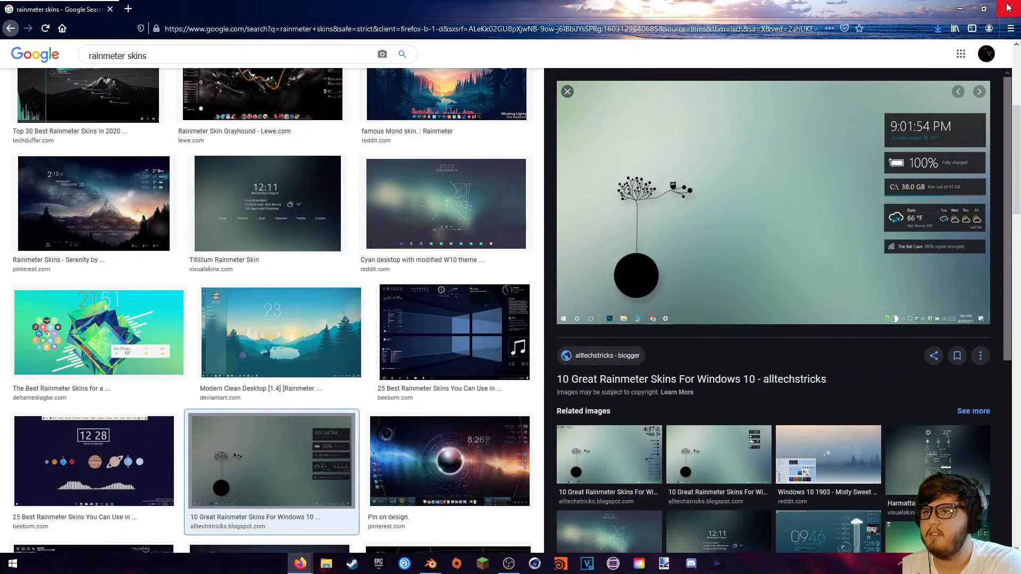
pyautogui.click(1009, 8)
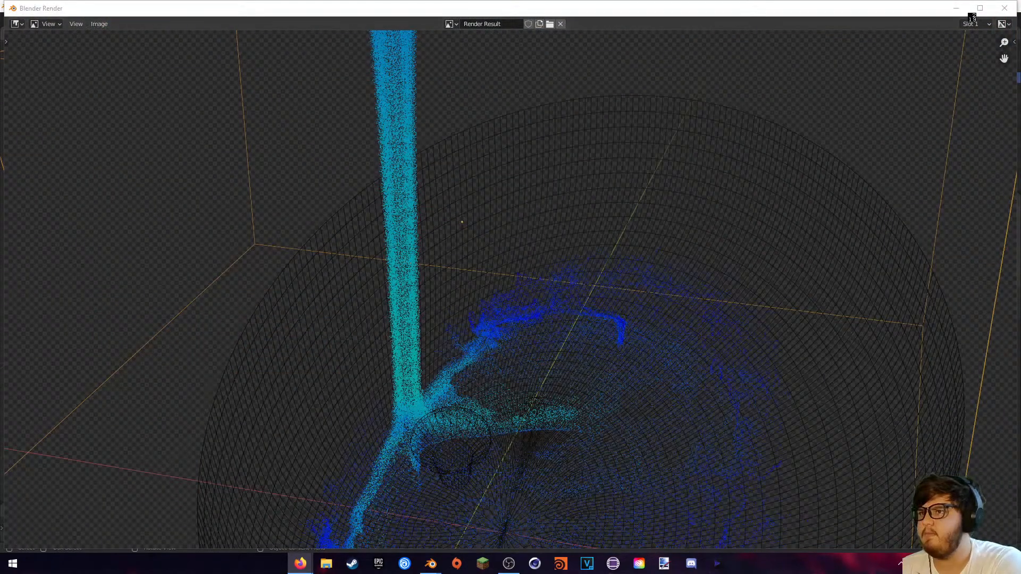
# - Close the render window, play the rendered animation to judge the water's speed, and close the player
pyautogui.click(1005, 8)
pyautogui.click(63, 20)
pyautogui.click(88, 83)
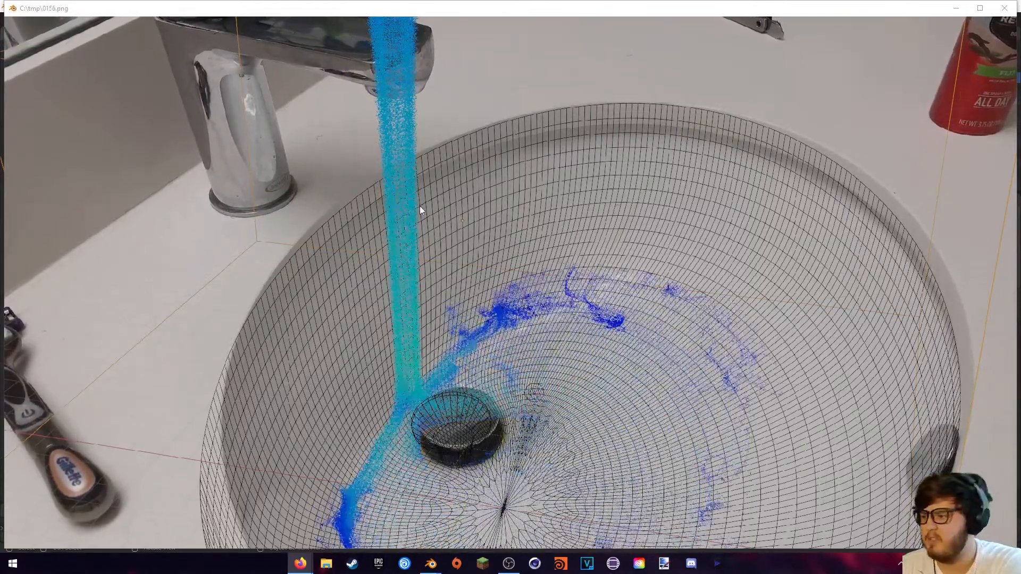
pyautogui.click(557, 158)
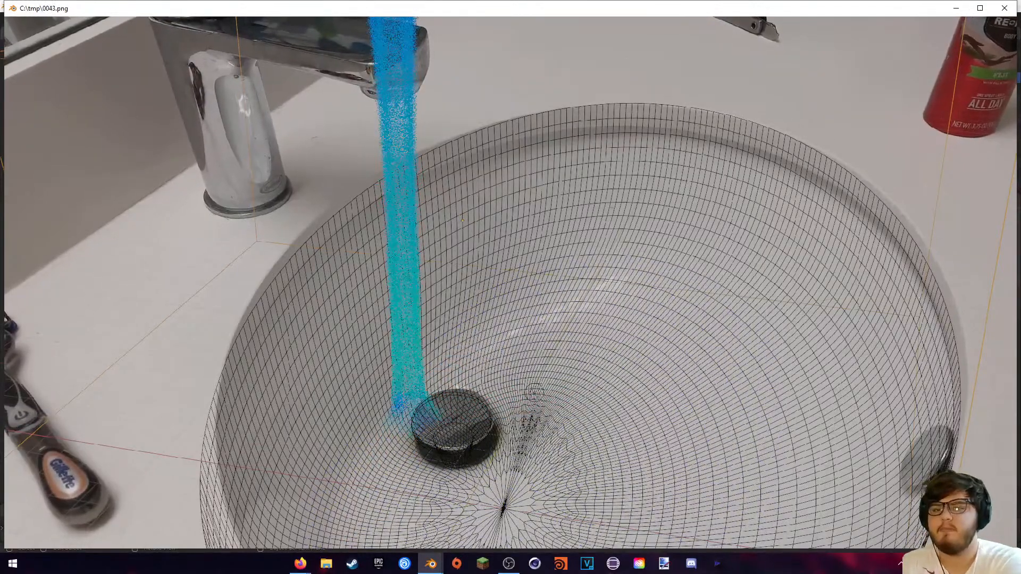
pyautogui.click(1005, 8)
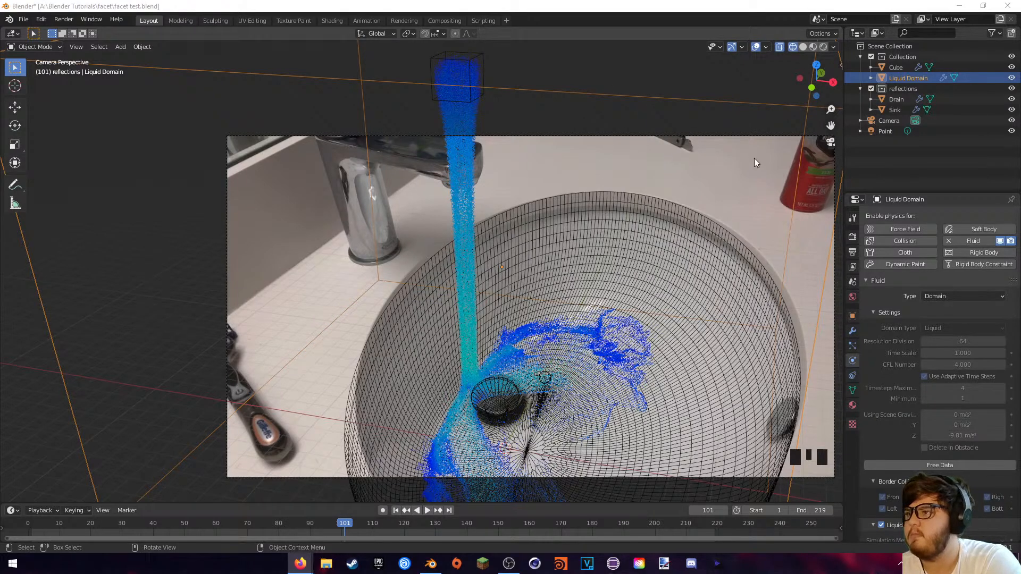
# - Free the Liquid Domain's baked data, set its time scale to 1.200 and bake the data again
pyautogui.click(909, 465)
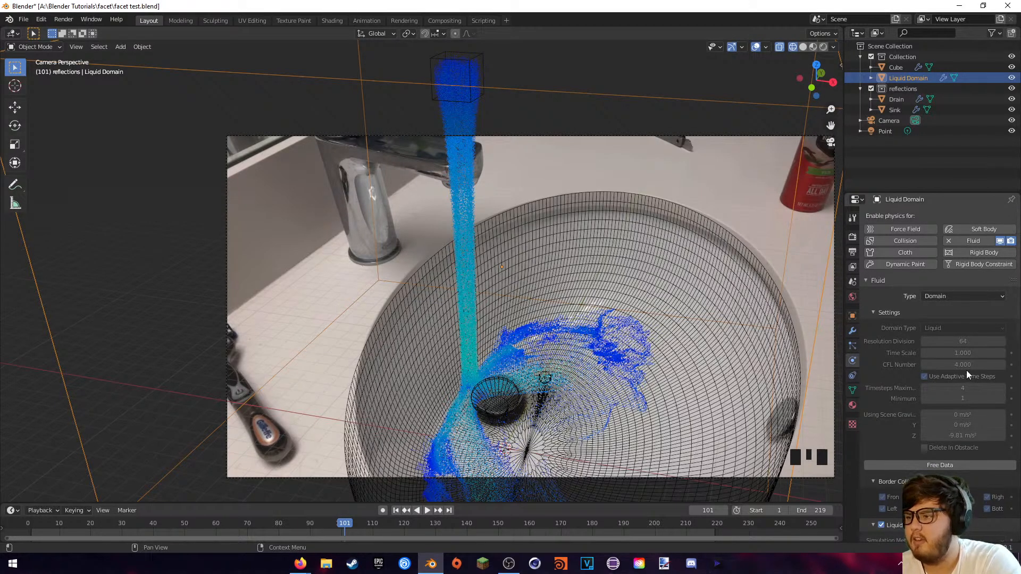
pyautogui.click(933, 357)
pyautogui.write('1.2')
pyautogui.click(1015, 337)
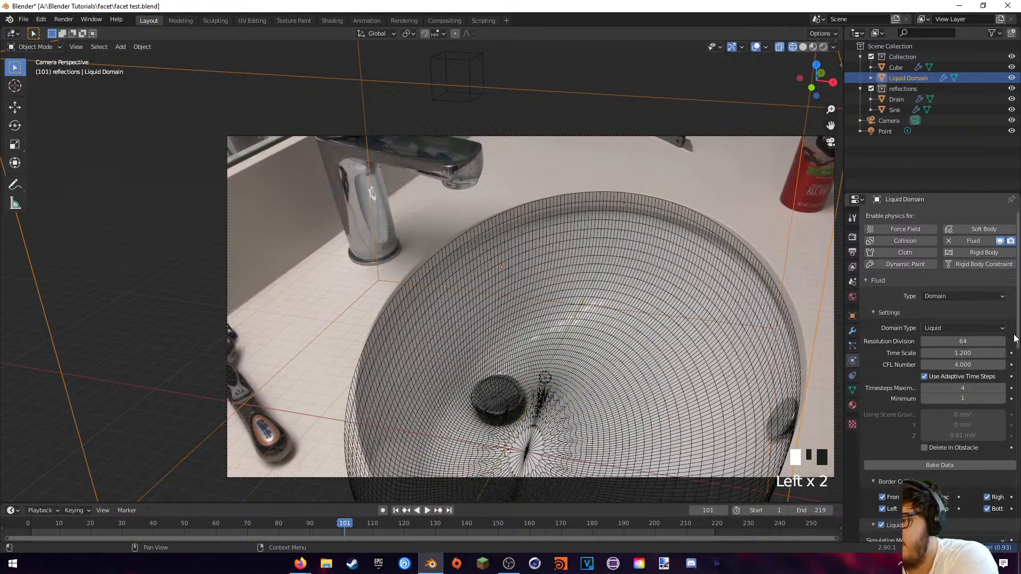
pyautogui.click(919, 468)
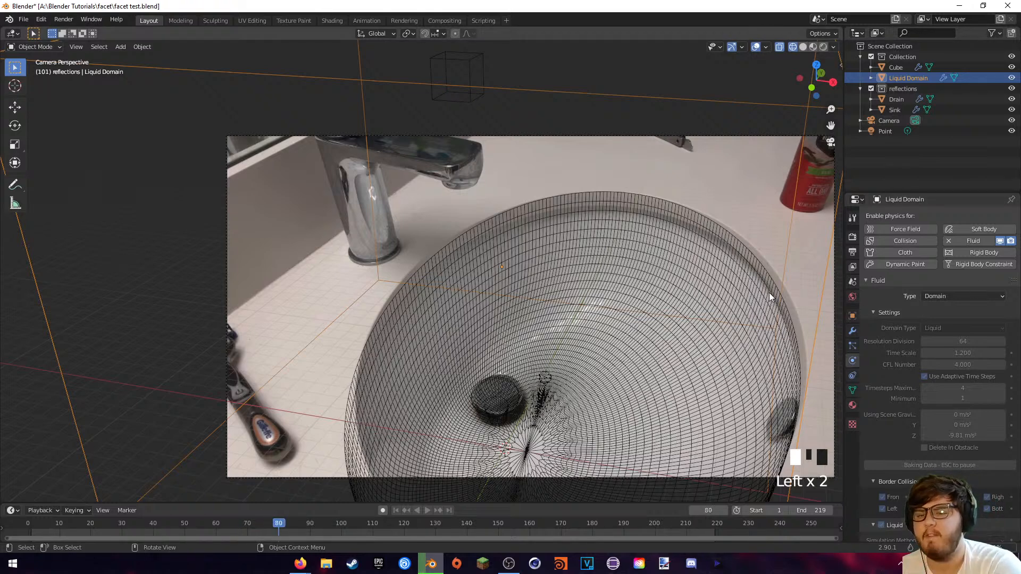
# - Return to Blender, scrub to frame 159, and in the compositor move the Mask and Invert nodes farther above Alpha Over
pyautogui.hotkey('alt', 'Tab')
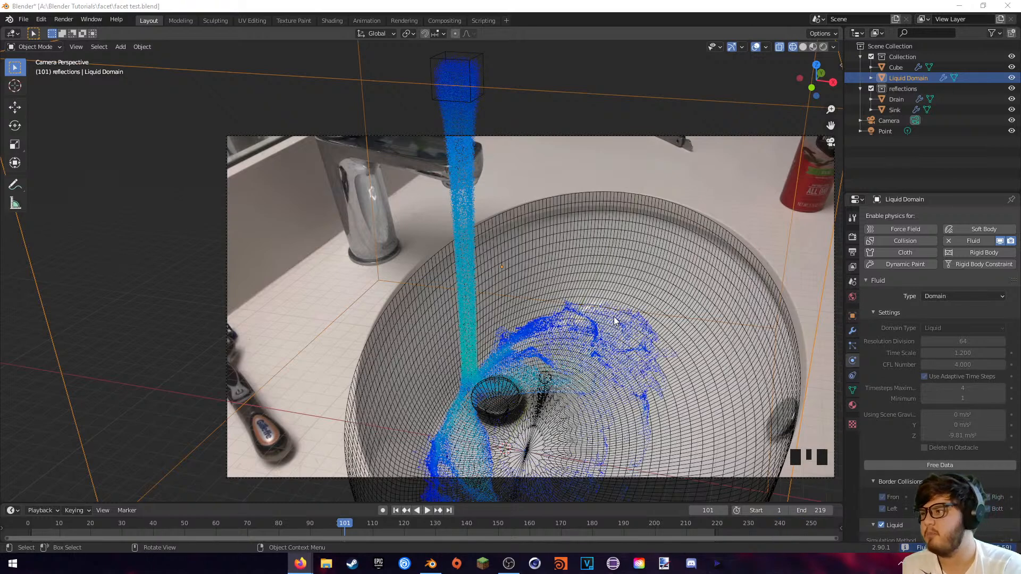
pyautogui.moveTo(384, 522); pyautogui.dragTo(526, 522)
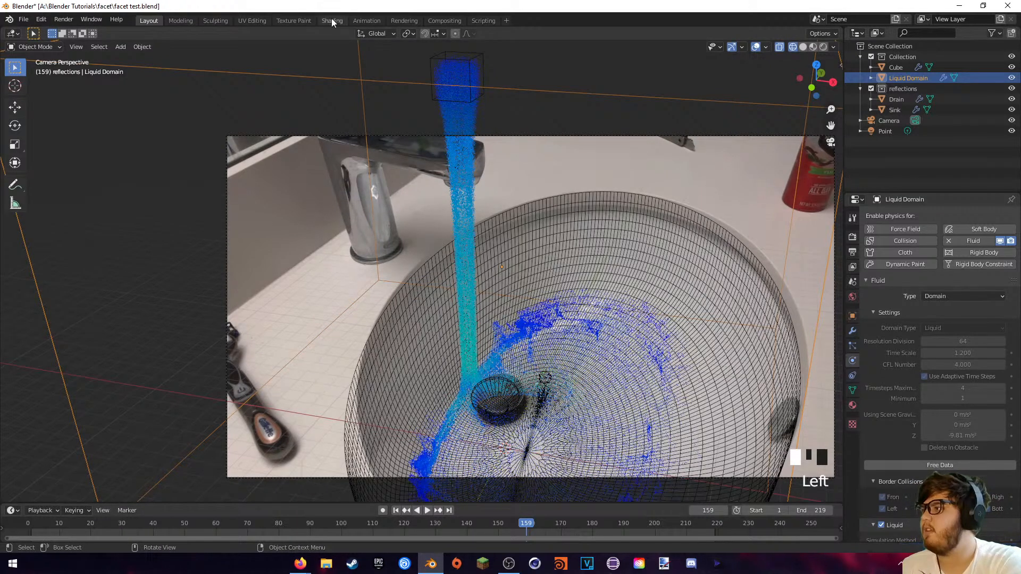
pyautogui.click(445, 21)
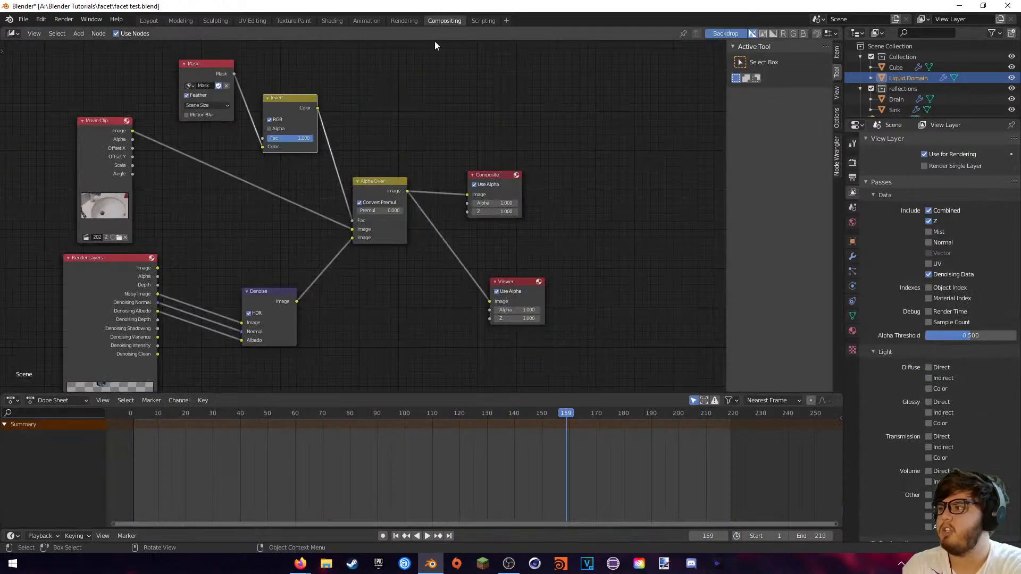
pyautogui.moveTo(412, 143); pyautogui.dragTo(576, 152, button='middle')
pyautogui.moveTo(361, 46); pyautogui.dragTo(500, 154)
pyautogui.press('g')
pyautogui.click(444, 330)
pyautogui.moveTo(530, 360); pyautogui.dragTo(448, 308, button='middle')
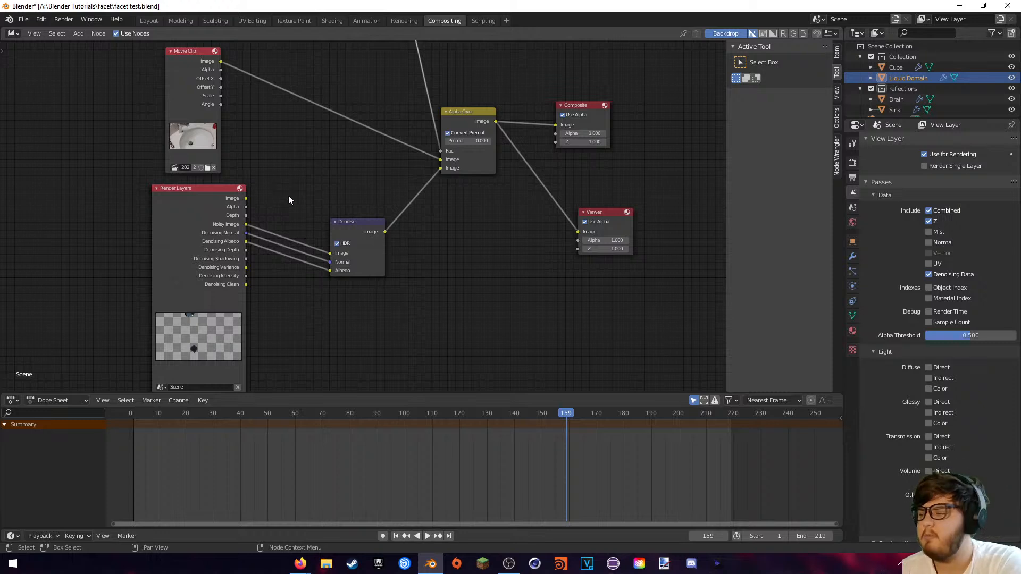
pyautogui.moveTo(267, 215)
pyautogui.mouseDown(button='middle')
pyautogui.moveTo(282, 209)
pyautogui.moveTo(267, 236)
pyautogui.moveTo(301, 212)
pyautogui.moveTo(274, 202)
pyautogui.mouseUp(button='middle')
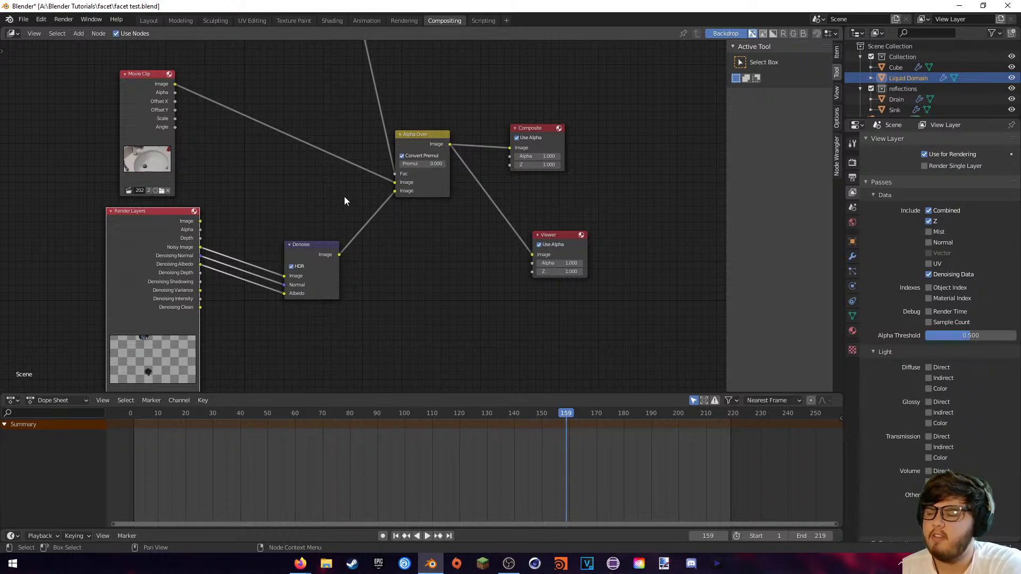
# - Test-render frame 159 as a still image, close the render window partway and go to frame 92
pyautogui.click(63, 20)
pyautogui.click(75, 32)
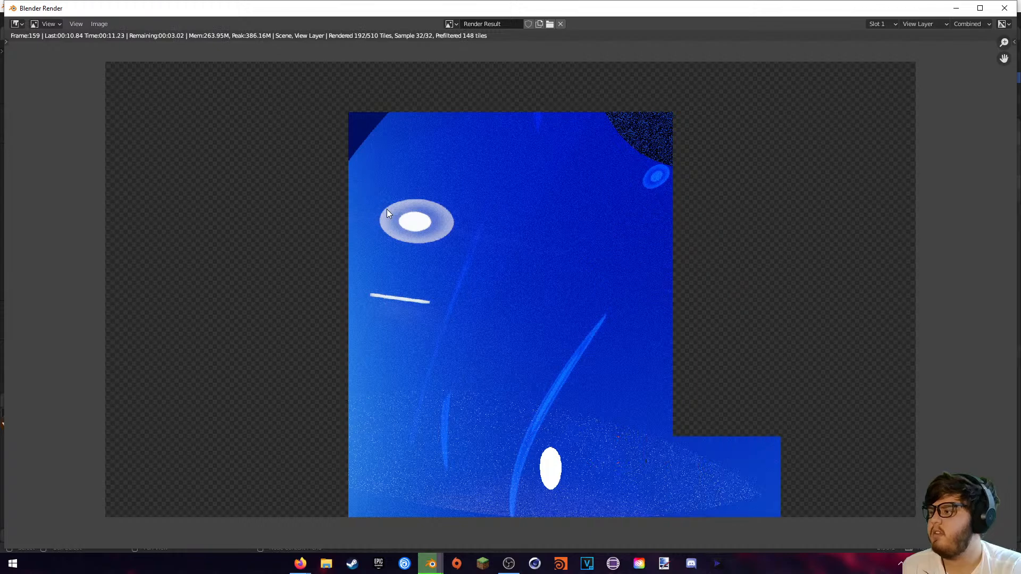
pyautogui.click(1007, 7)
pyautogui.click(384, 414)
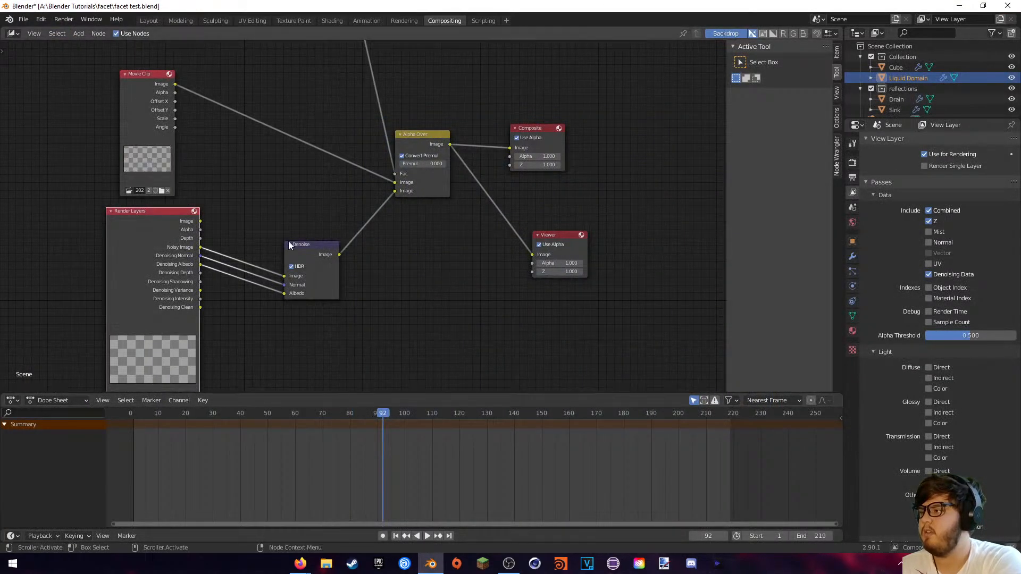
# - Return to the Layout workspace, start baking the Liquid Domain's mesh, pause the bake and inspect frame 8
pyautogui.click(148, 21)
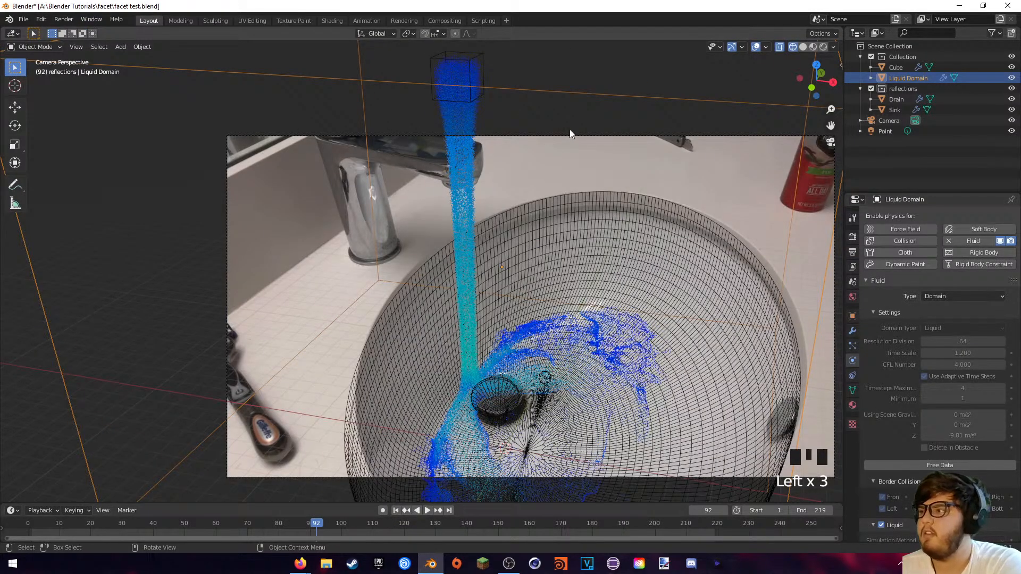
pyautogui.scroll(-12, 904, 458)
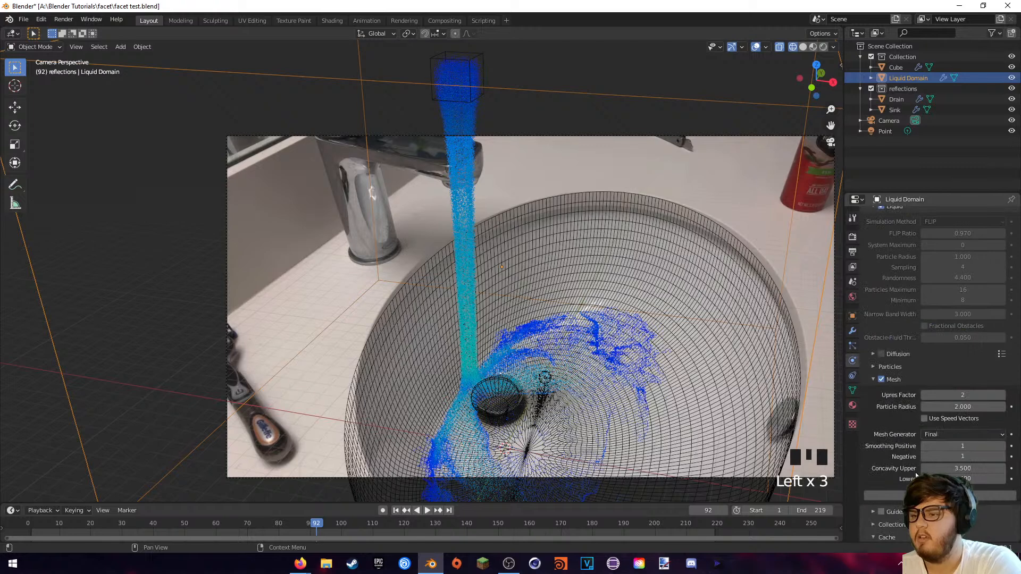
pyautogui.click(887, 495)
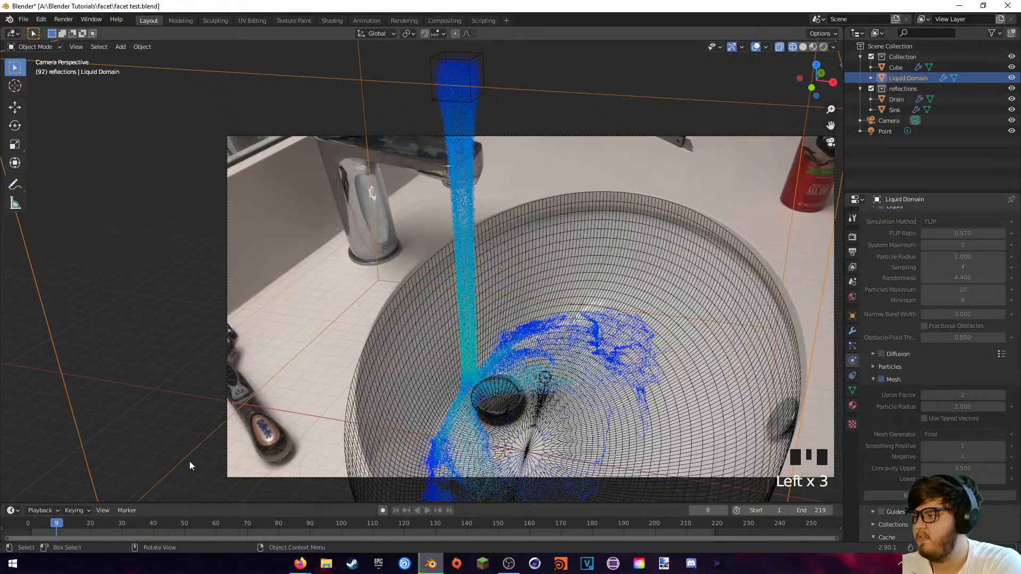
pyautogui.click(53, 521)
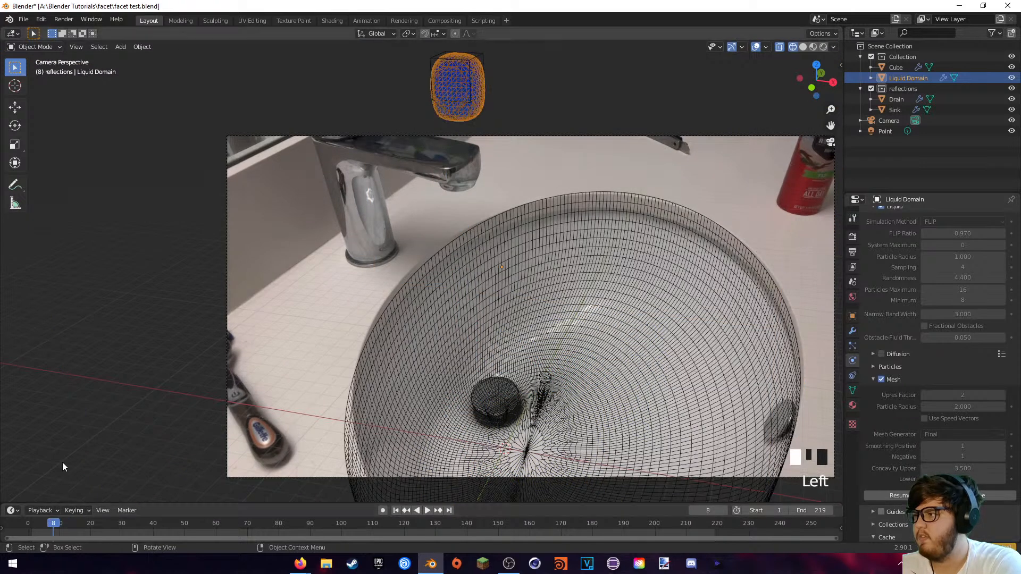
# - Resume baking the Liquid Domain's mesh, pause the bake at frame 82 and step back to frame 74
pyautogui.click(899, 496)
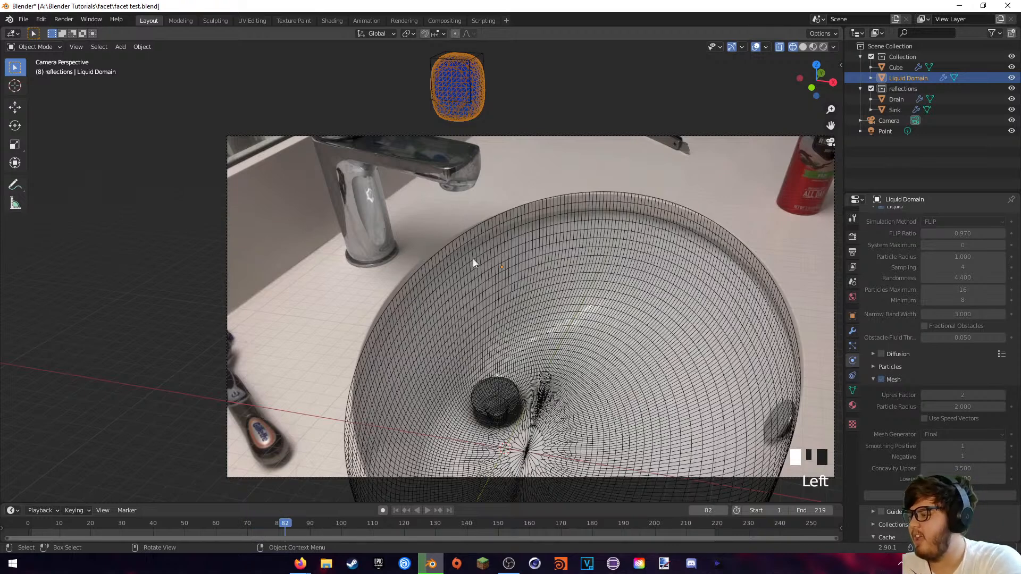
pyautogui.press('Left')
pyautogui.press('Left')
pyautogui.press('Left')
pyautogui.press('Left')
pyautogui.press('Left')
pyautogui.press('Left')
pyautogui.press('Left')
pyautogui.press('Left')
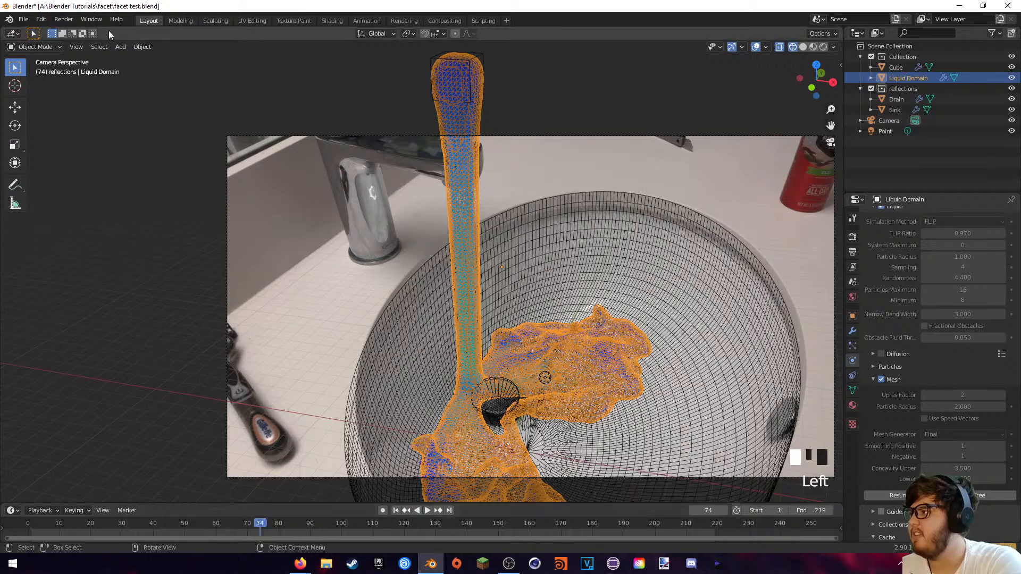
# - Render frame 74 as a still image and examine how the water sits in the sink
pyautogui.click(65, 23)
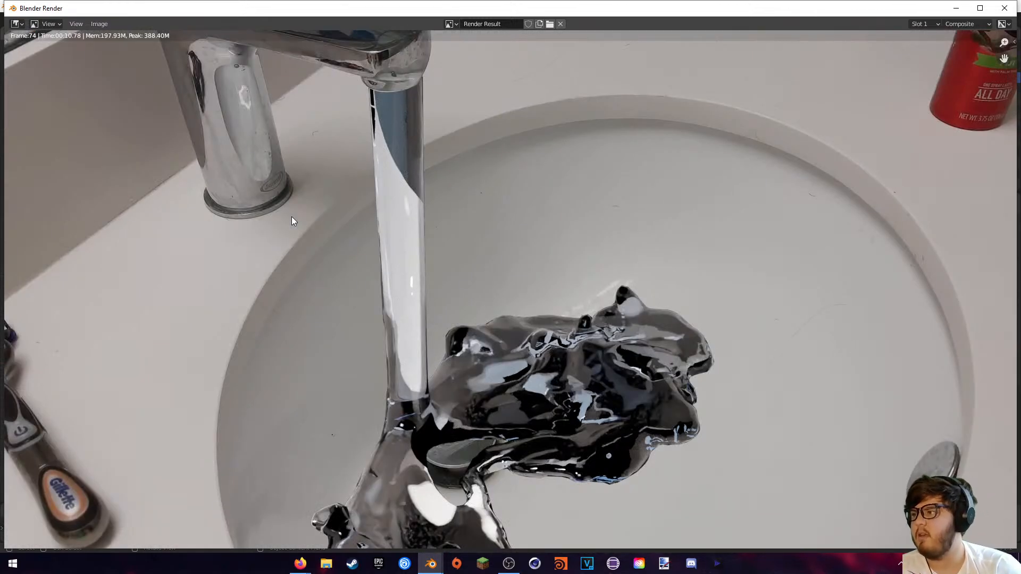
pyautogui.moveTo(564, 321); pyautogui.dragTo(508, 270, button='middle')
pyautogui.scroll(1, 517, 358)
pyautogui.scroll(-1, 517, 359)
pyautogui.moveTo(650, 279); pyautogui.dragTo(646, 327, button='middle')
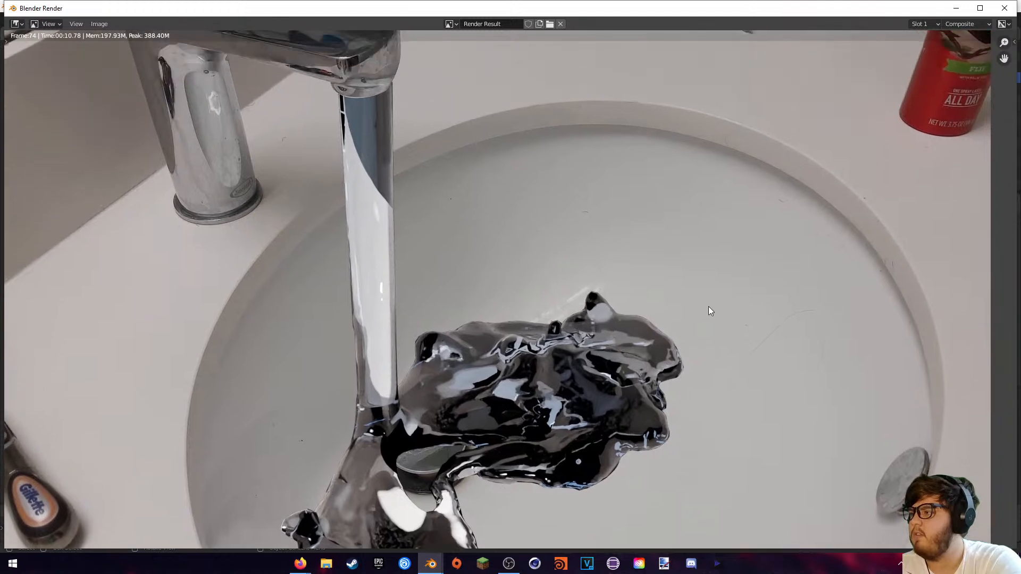
pyautogui.scroll(-2, 371, 290)
pyautogui.scroll(1, 526, 355)
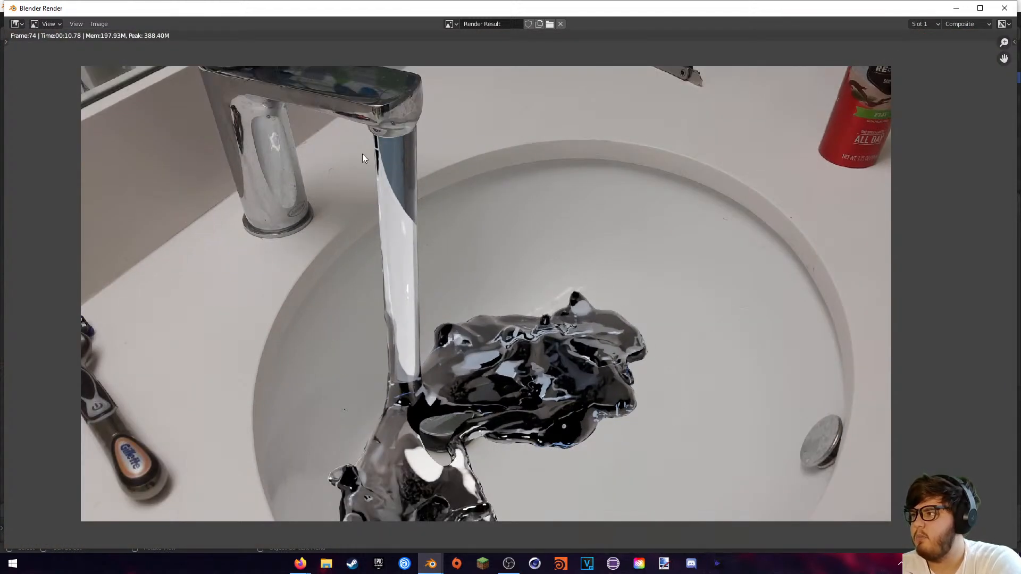
# - Compare the render's raw View Layer output with the Composite output
pyautogui.click(952, 24)
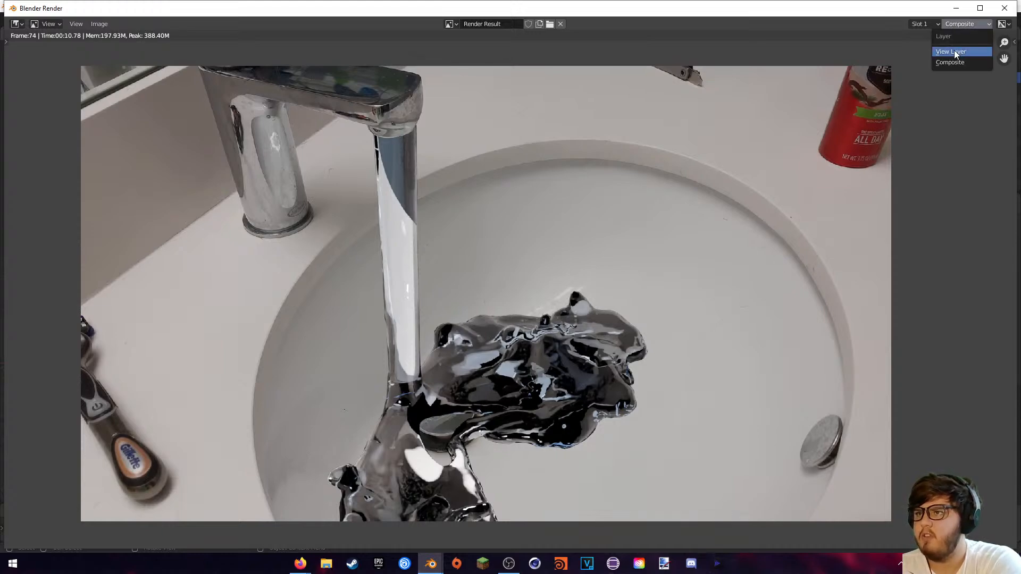
pyautogui.click(954, 50)
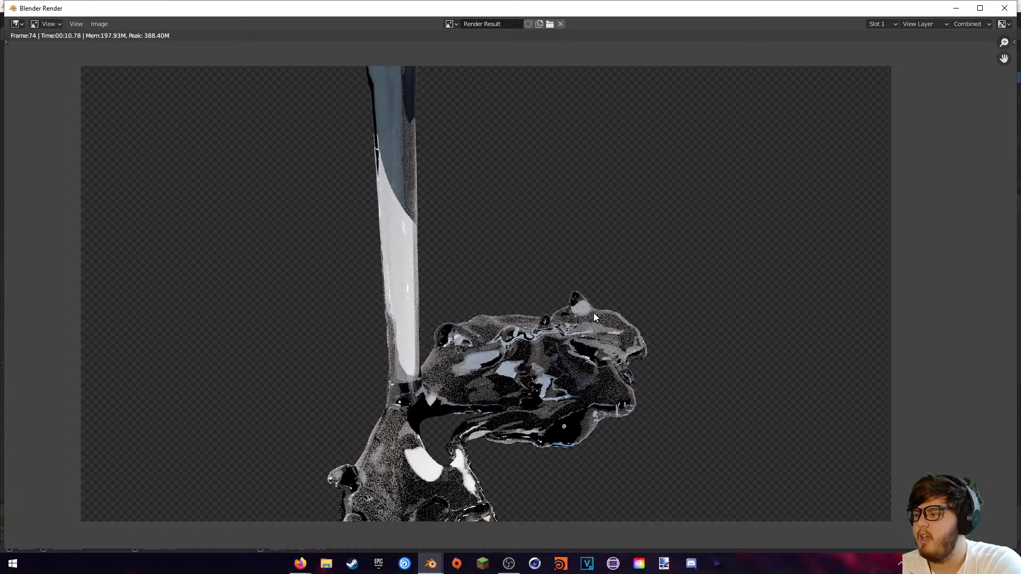
pyautogui.moveTo(597, 331); pyautogui.dragTo(619, 347, button='middle')
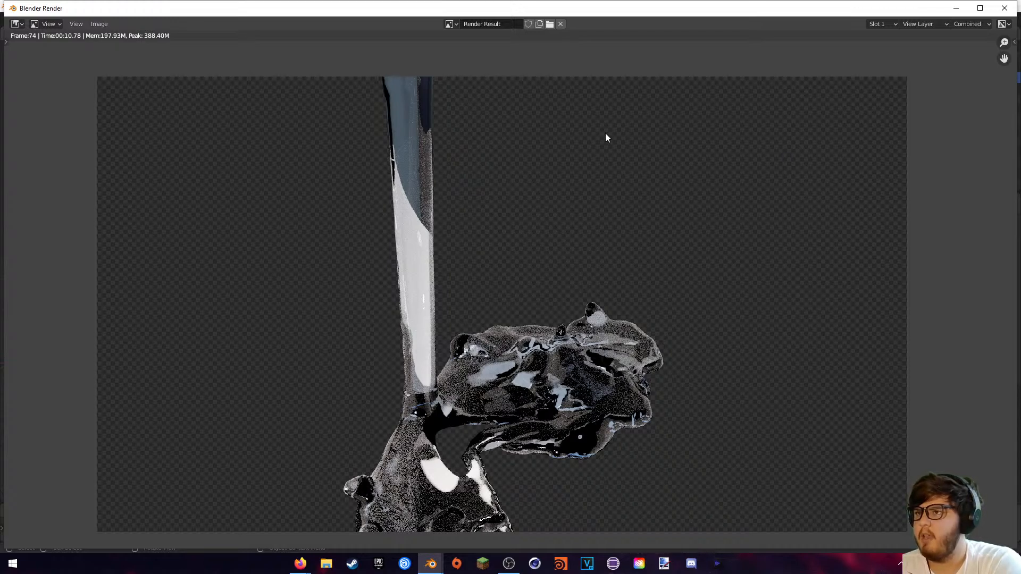
pyautogui.click(944, 24)
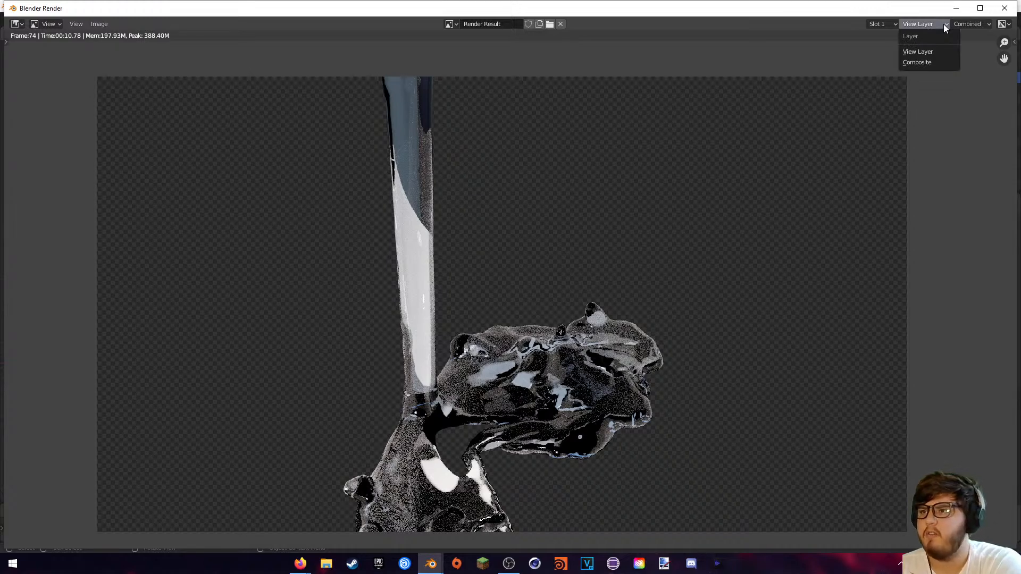
pyautogui.click(933, 61)
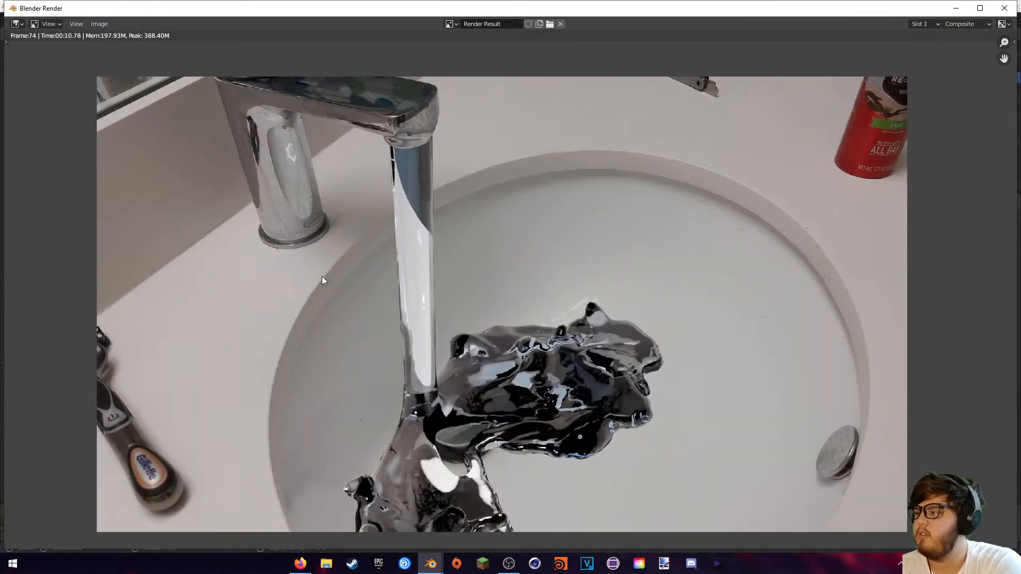
# - Close the render and, in the compositor, move the Movie Clip and Render Layers nodes closer to Alpha Over
pyautogui.click(1004, 8)
pyautogui.click(442, 23)
pyautogui.moveTo(318, 177); pyautogui.dragTo(374, 204, button='middle')
pyautogui.moveTo(199, 122); pyautogui.dragTo(310, 108)
pyautogui.moveTo(451, 286); pyautogui.dragTo(488, 210, button='middle')
pyautogui.moveTo(271, 209); pyautogui.dragTo(319, 232)
pyautogui.moveTo(481, 172); pyautogui.dragTo(438, 209, button='middle')
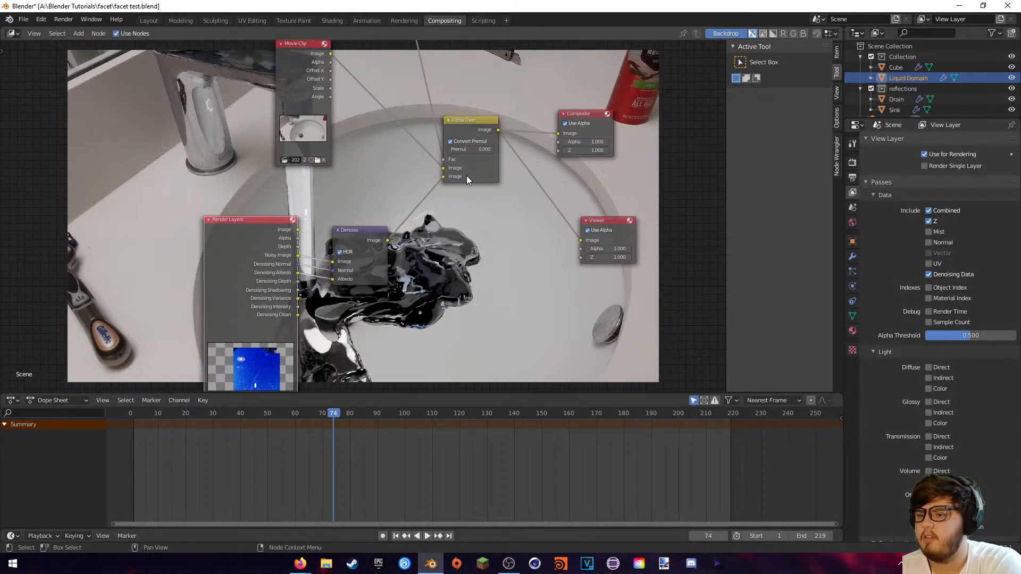
pyautogui.moveTo(506, 165); pyautogui.dragTo(481, 257, button='middle')
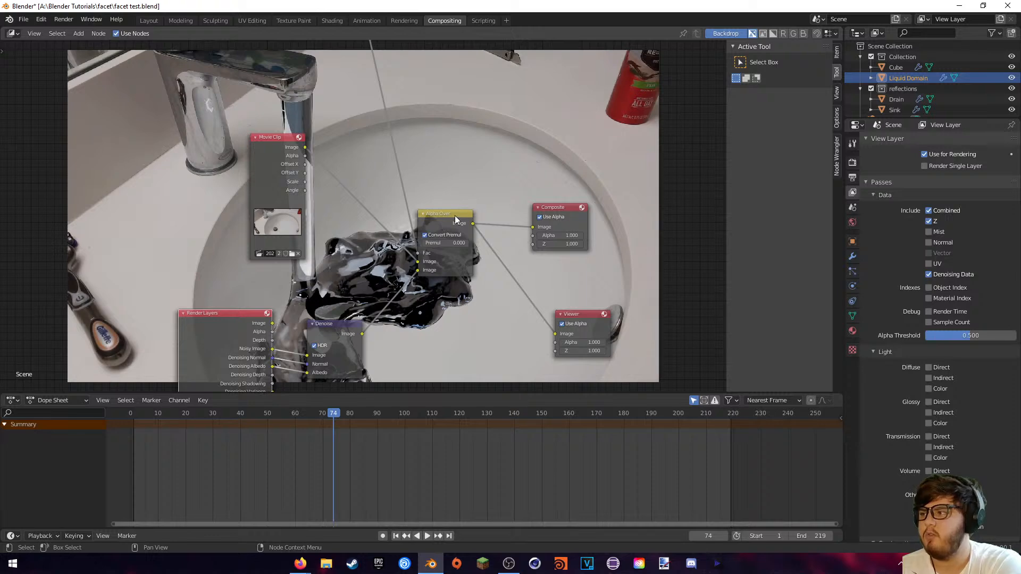
# - Return to the Layout workspace, go to frame 106 and inspect the water through the camera in rendered shading
pyautogui.click(149, 20)
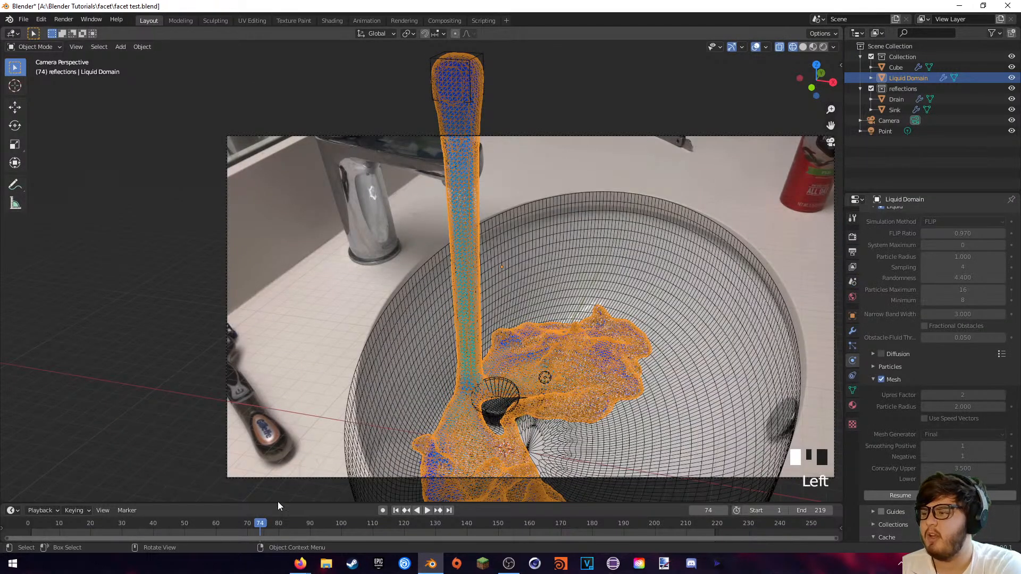
pyautogui.moveTo(261, 523); pyautogui.dragTo(360, 523)
pyautogui.moveTo(379, 496); pyautogui.dragTo(539, 368, button='middle')
pyautogui.press('z')
pyautogui.click(528, 291)
pyautogui.press('KP_0')
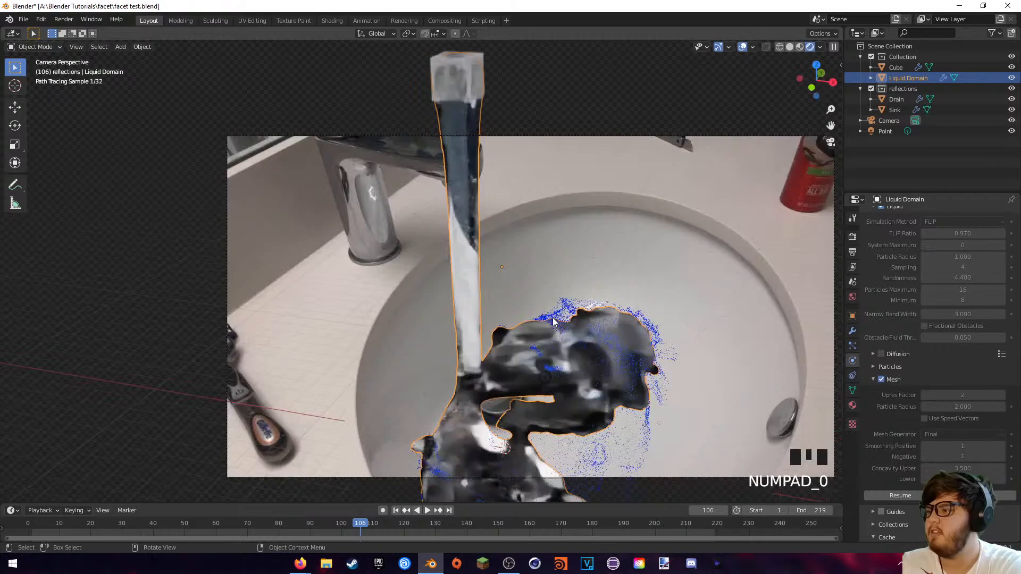
pyautogui.keyDown('shift'); pyautogui.moveTo(553, 322); pyautogui.dragTo(424, 281, button='middle'); pyautogui.keyUp('shift')
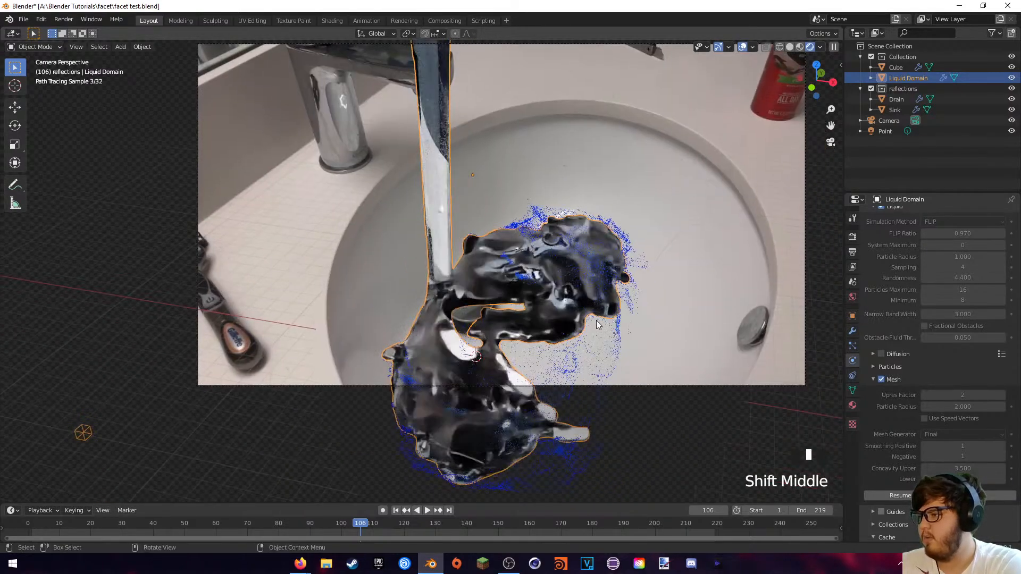
pyautogui.scroll(5, 601, 327)
pyautogui.scroll(-3, 522, 269)
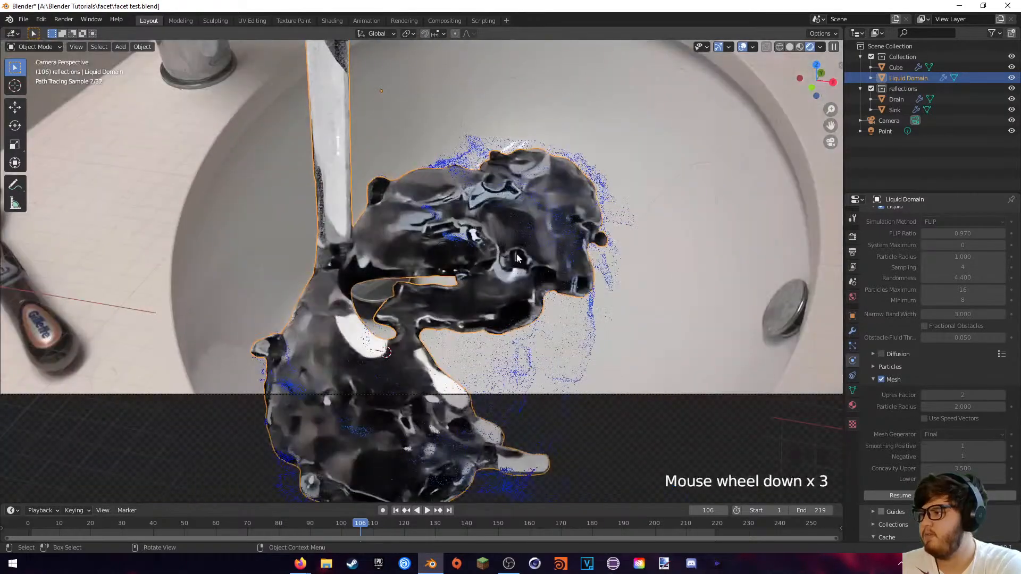
# - Select the Point light and double its power to 30000 W
pyautogui.click(885, 130)
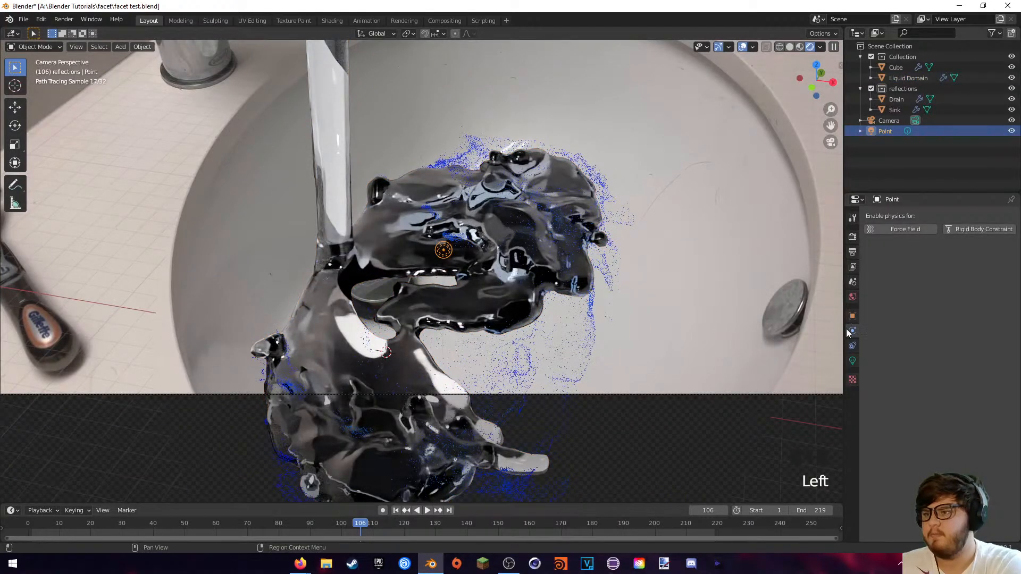
pyautogui.click(853, 360)
pyautogui.doubleClick(962, 286)
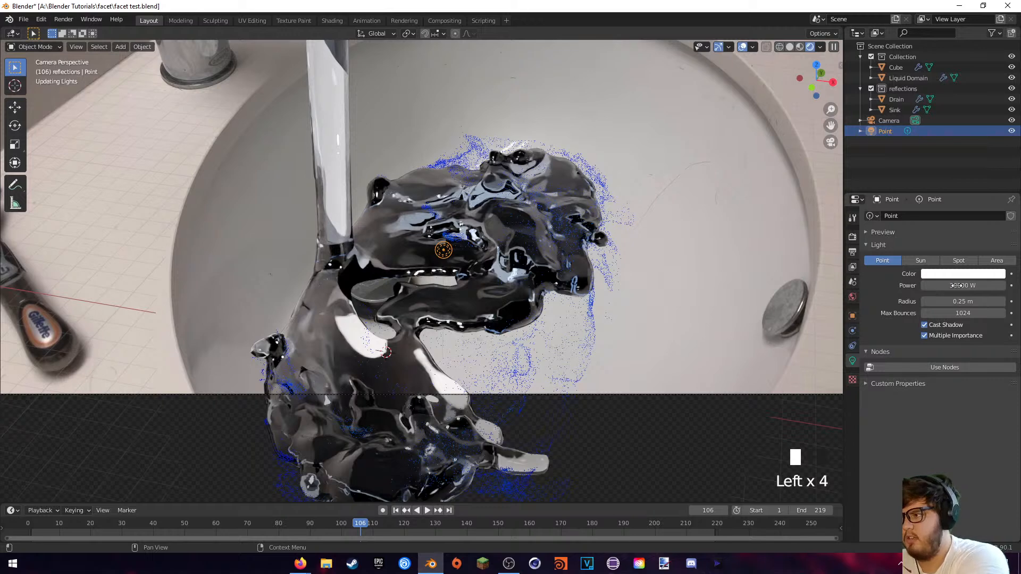
pyautogui.write('*2')
pyautogui.press('Return')
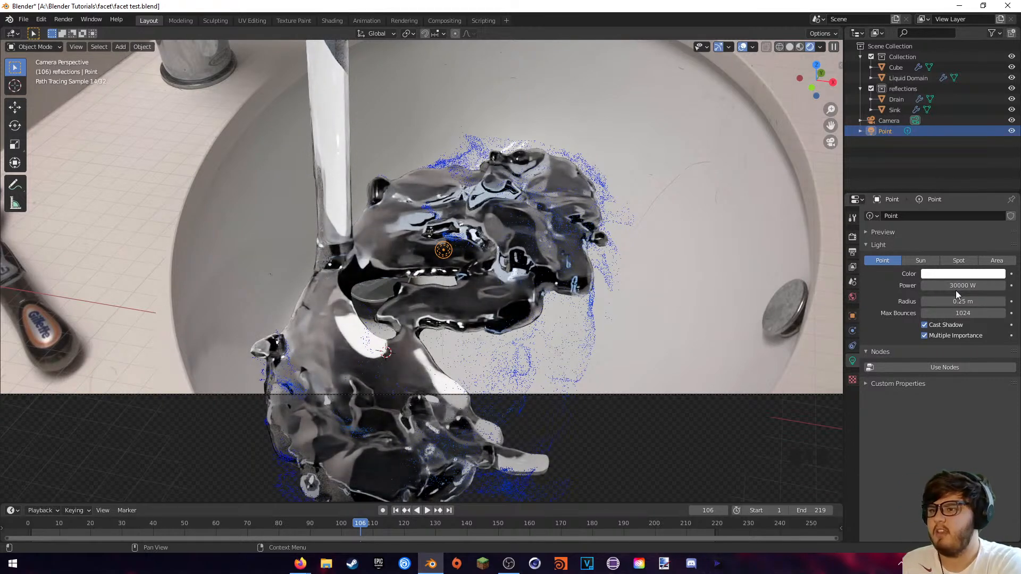
# - Try a Point light power of 1 MW and check the lit water through the camera
pyautogui.doubleClick(956, 290)
pyautogui.press('Left')
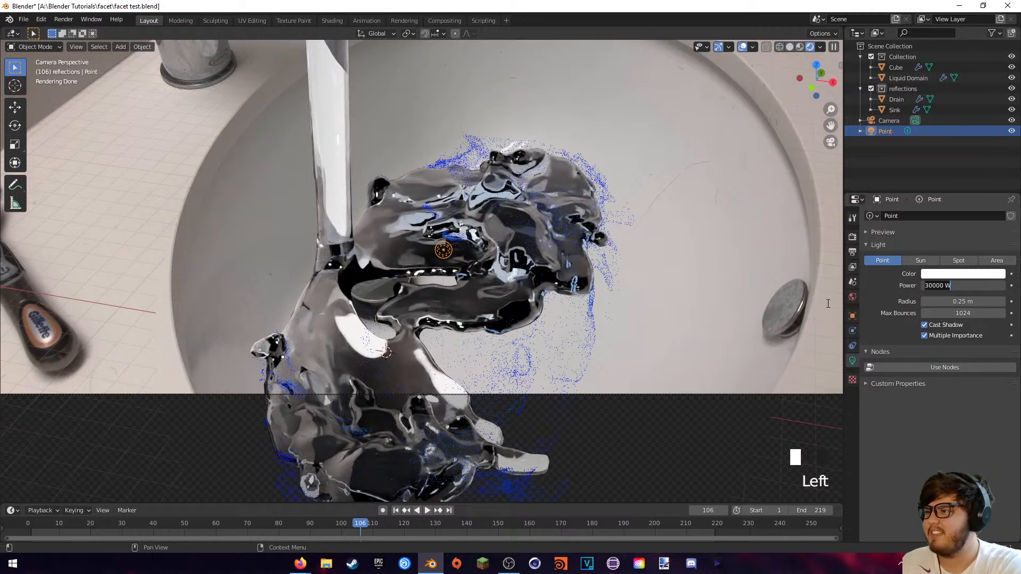
pyautogui.hotkey('ctrl', 'a')
pyautogui.write('1')
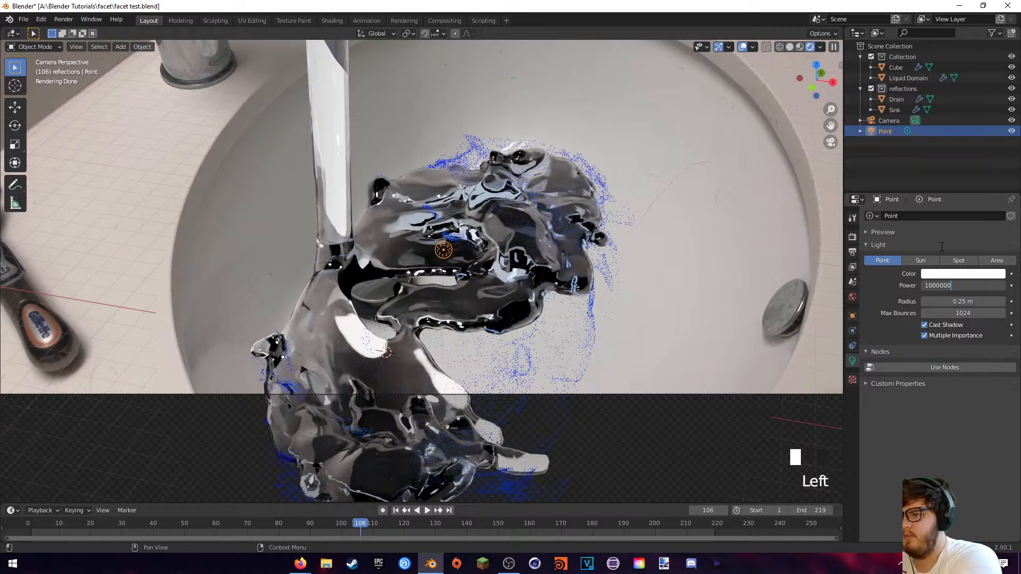
pyautogui.press('Return')
pyautogui.moveTo(597, 225)
pyautogui.mouseDown(button='middle')
pyautogui.moveTo(630, 228)
pyautogui.moveTo(679, 208)
pyautogui.moveTo(582, 225)
pyautogui.mouseUp(button='middle')
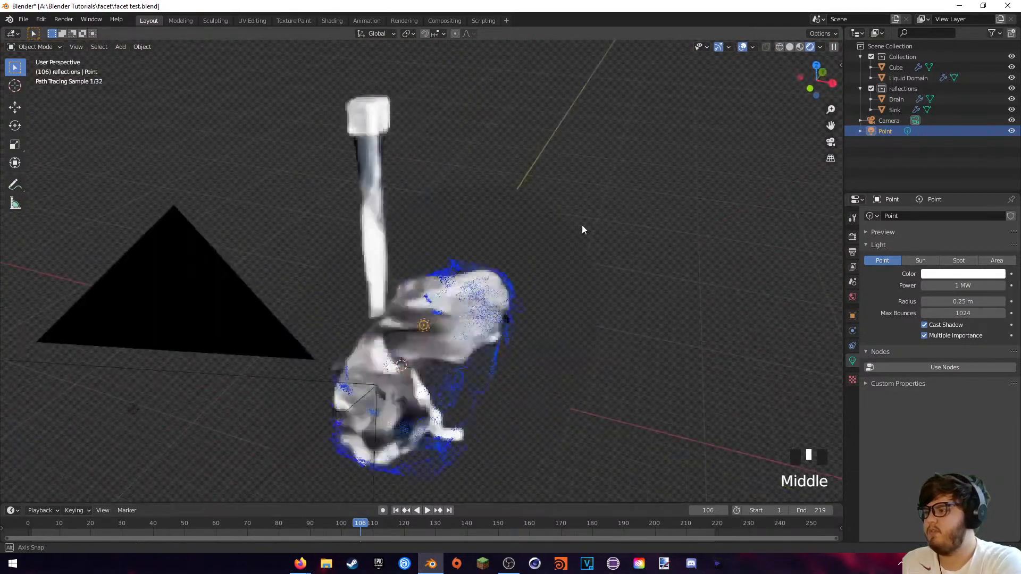
pyautogui.press('KP_0')
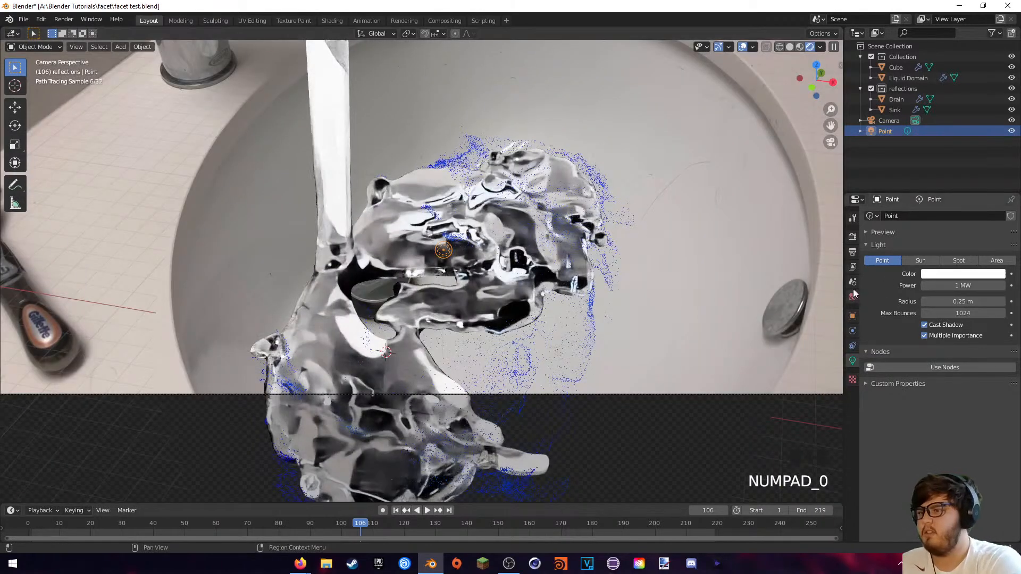
# - Set the Point light's power to 15000 W
pyautogui.click(961, 285)
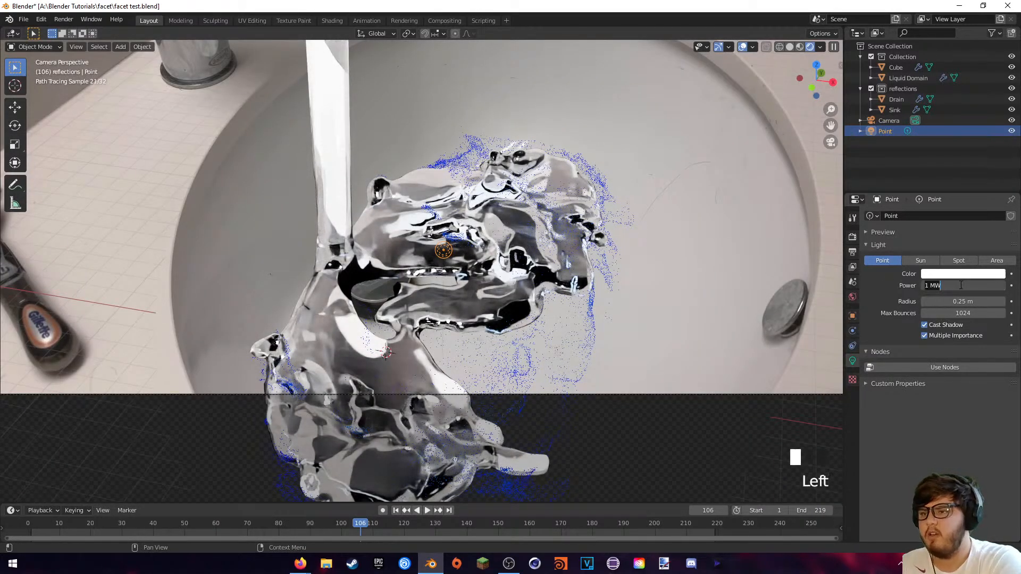
pyautogui.write('15000')
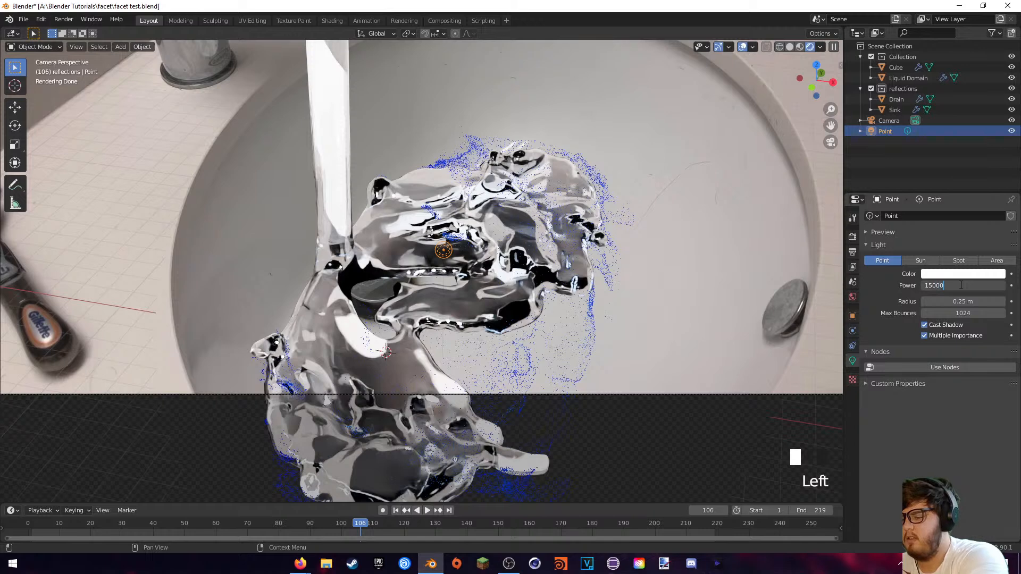
pyautogui.press('Return')
# - In the render settings, set the individual light path Max Bounces values to 3
pyautogui.click(854, 238)
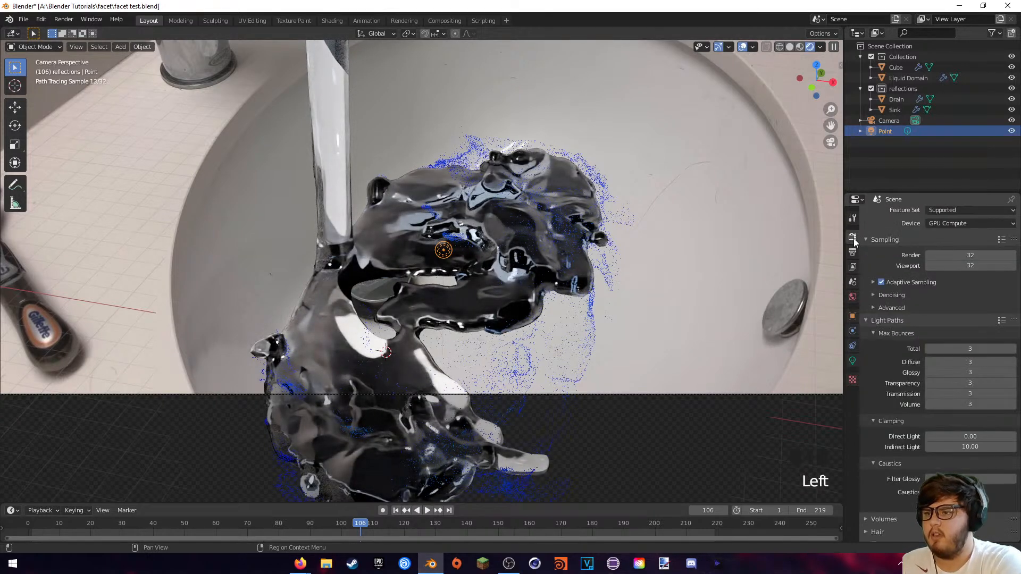
pyautogui.moveTo(936, 395); pyautogui.dragTo(977, 365)
pyautogui.moveTo(944, 404); pyautogui.dragTo(969, 360)
pyautogui.write('3')
pyautogui.press('Return')
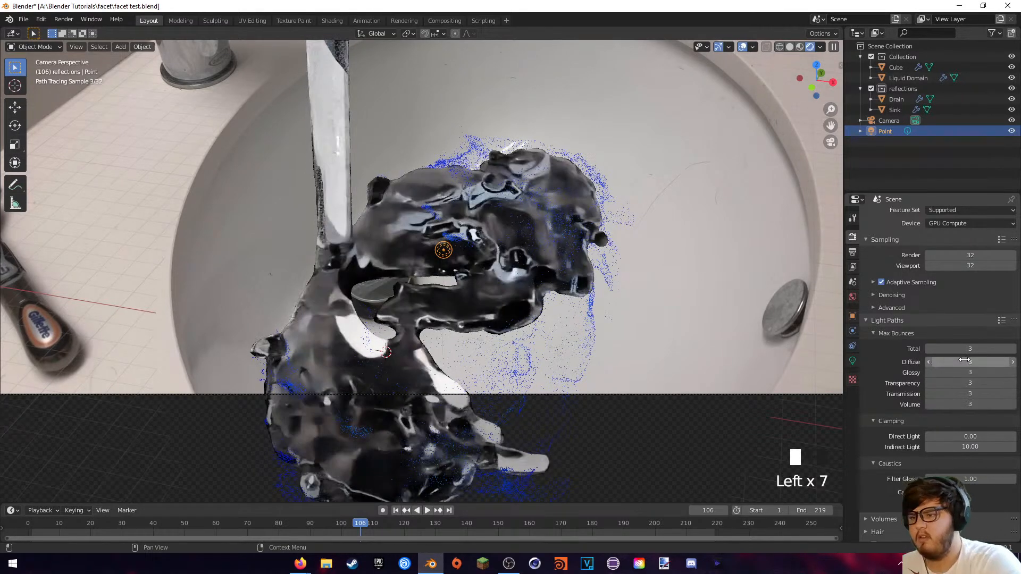
# - Try an Indirect Light clamping of 6.70, then undo the recent render setting changes
pyautogui.moveTo(952, 447)
pyautogui.mouseDown()
pyautogui.moveTo(1015, 447)
pyautogui.moveTo(963, 435)
pyautogui.mouseUp()
pyautogui.click(1004, 447)
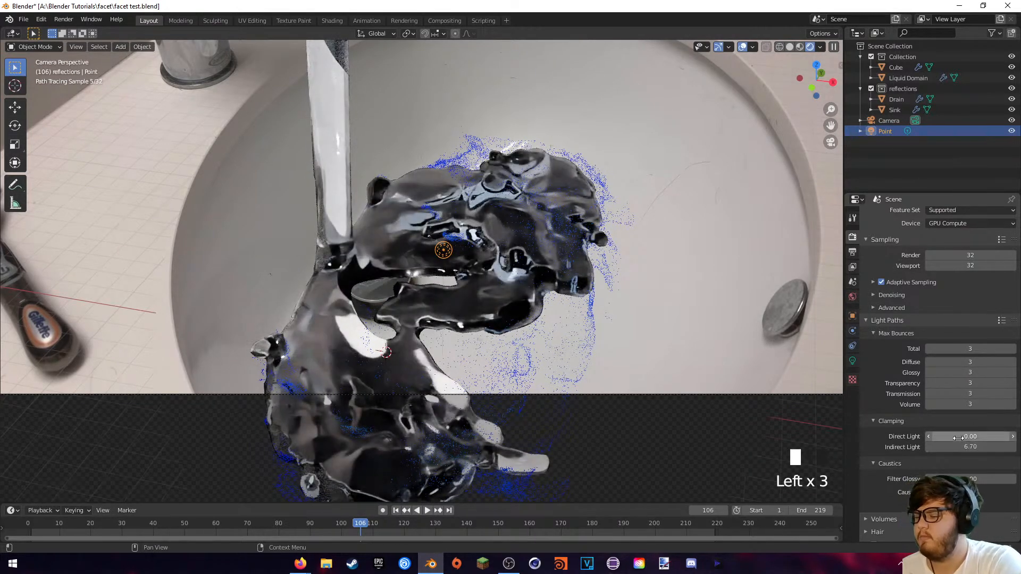
pyautogui.hotkey('ctrl', 'z')
pyautogui.hotkey('ctrl', 'z')
pyautogui.hotkey('ctrl', 'z')
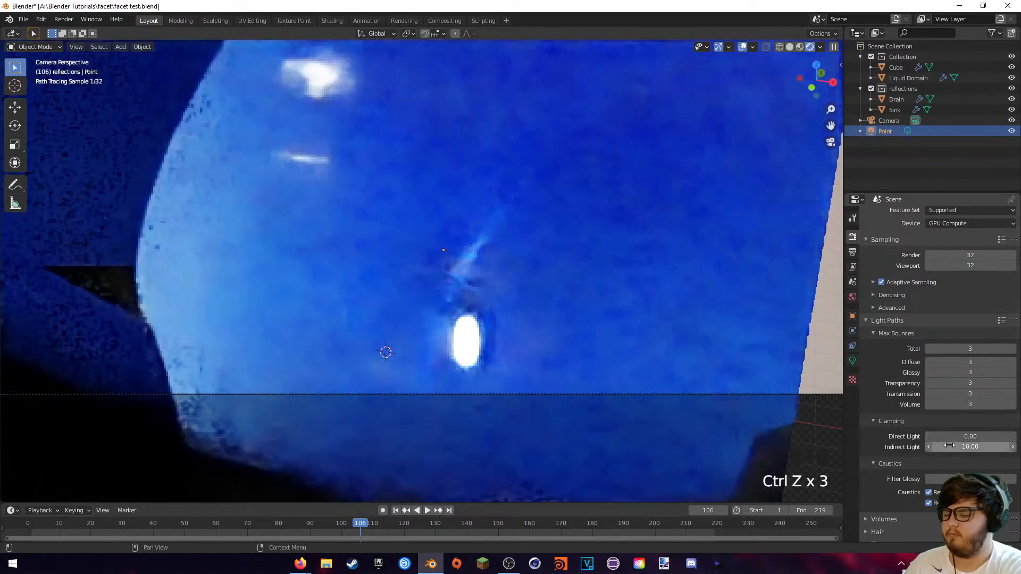
# - Go back through the timeline to frame 62 and examine the water in the rendered camera view
pyautogui.scroll(-4, 625, 261)
pyautogui.scroll(1, 623, 245)
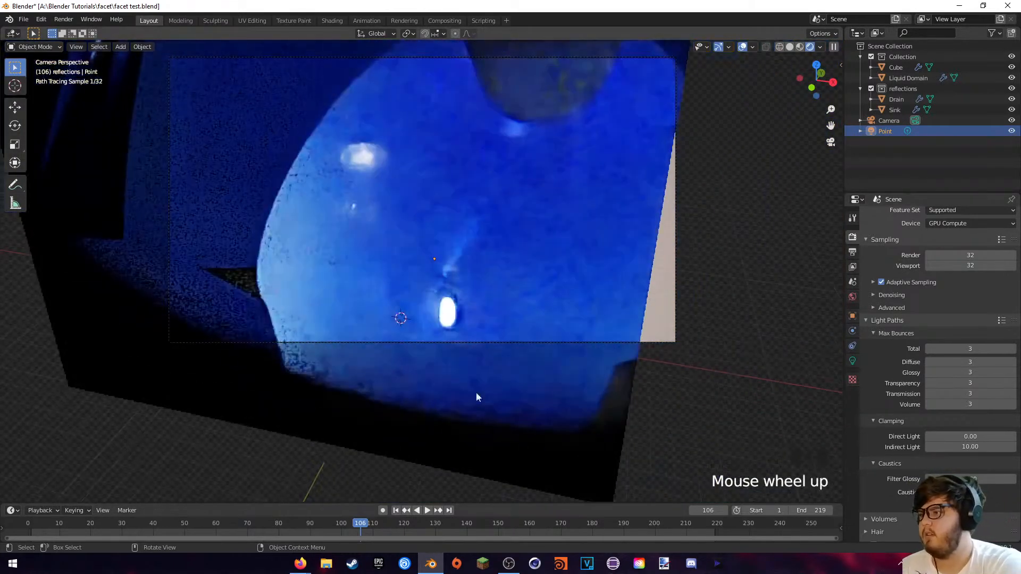
pyautogui.click(294, 524)
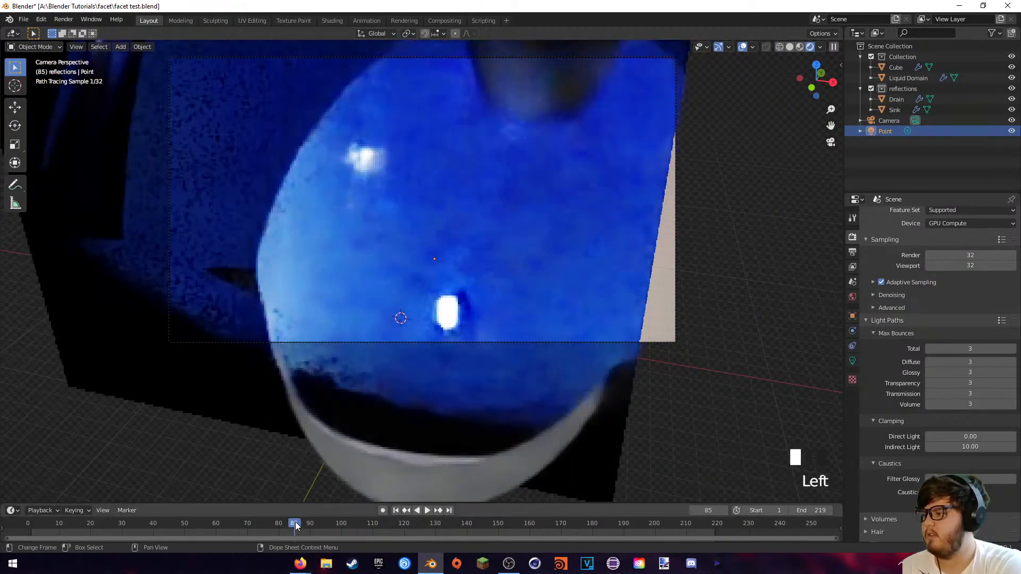
pyautogui.click(223, 524)
pyautogui.scroll(5, 453, 349)
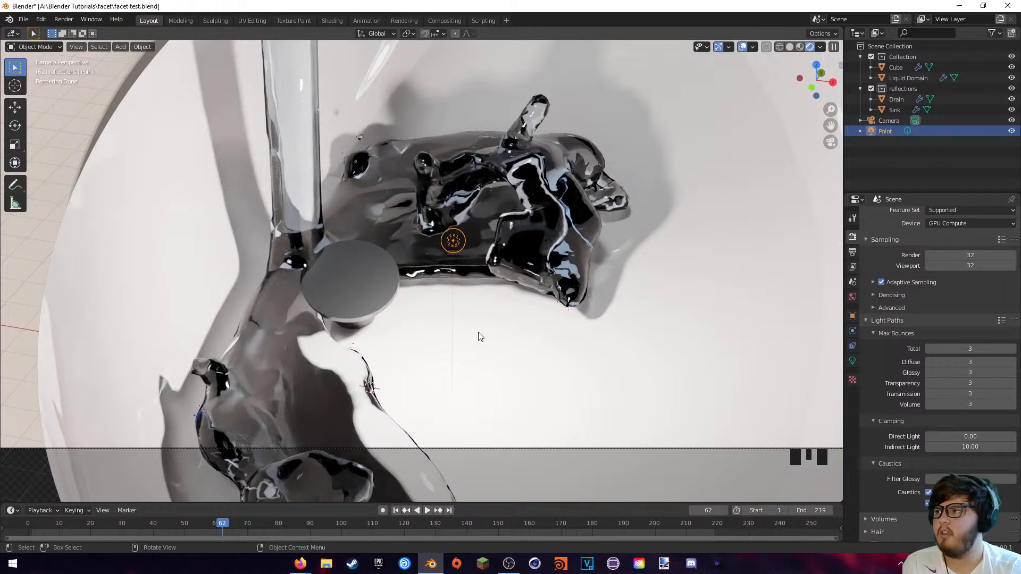
# - Check the compositor's node connections and return to the Layout workspace
pyautogui.click(445, 21)
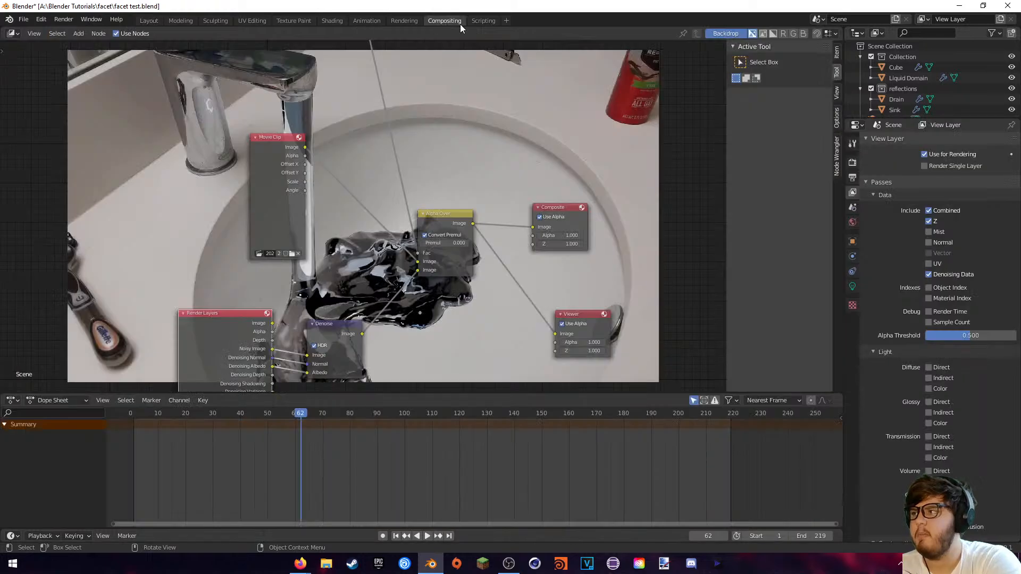
pyautogui.moveTo(460, 176); pyautogui.dragTo(467, 124, button='middle')
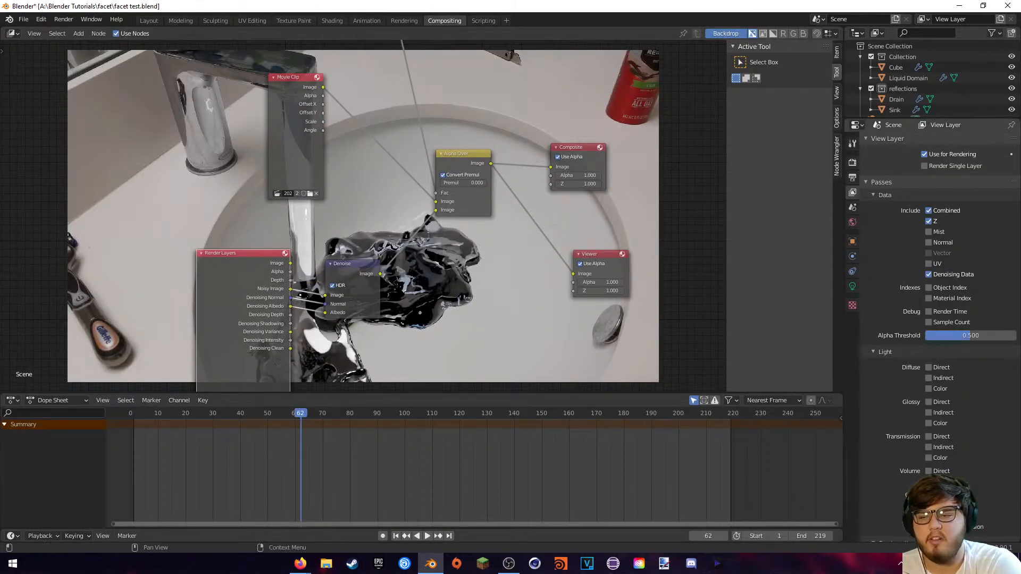
pyautogui.click(149, 20)
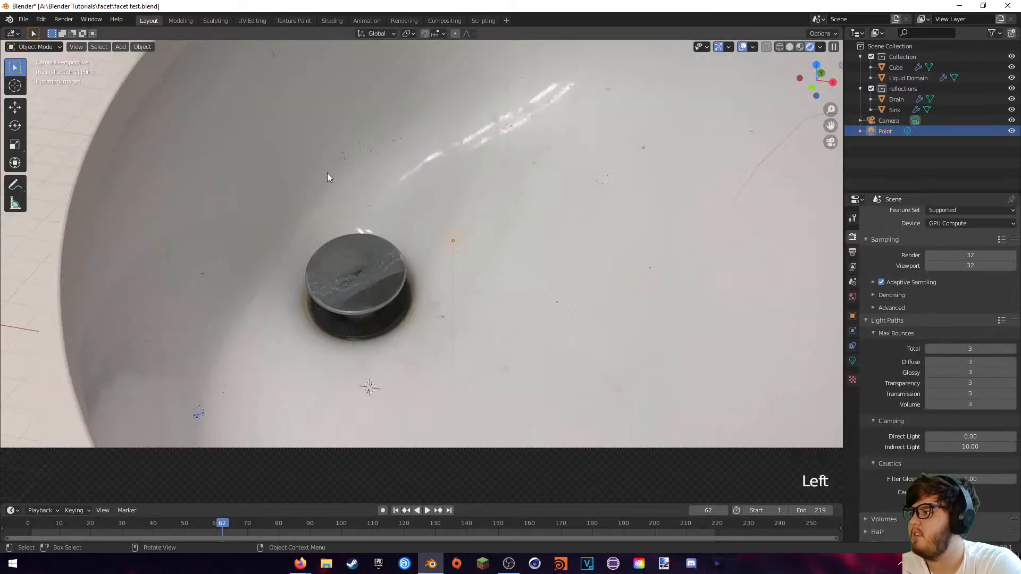
# - Examine the rendered water mesh in the camera view and from several angles around it
pyautogui.scroll(-6, 521, 242)
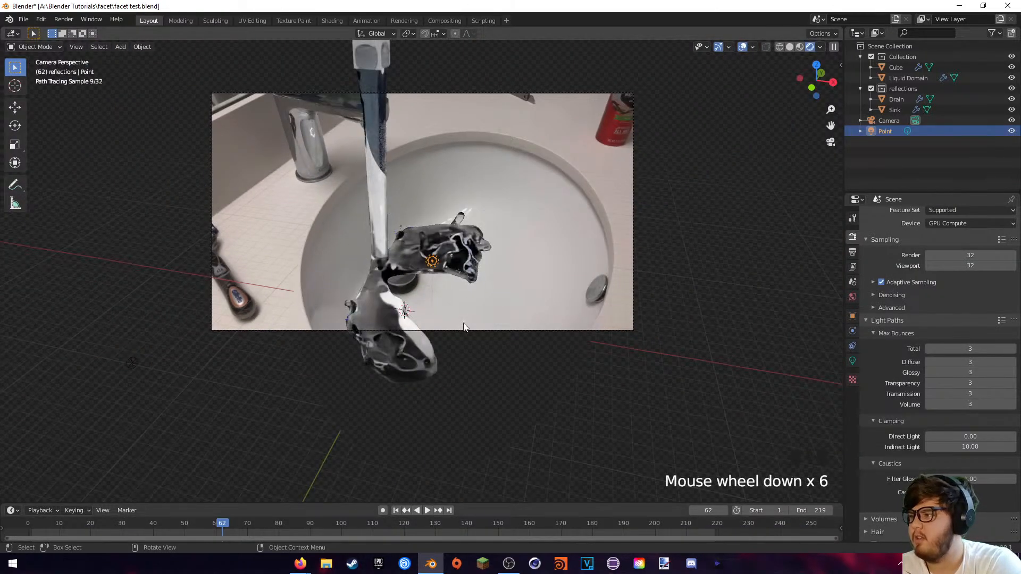
pyautogui.scroll(2, 474, 334)
pyautogui.scroll(3, 473, 330)
pyautogui.moveTo(477, 338); pyautogui.dragTo(449, 336, button='middle')
pyautogui.scroll(4, 494, 319)
pyautogui.scroll(-2, 448, 340)
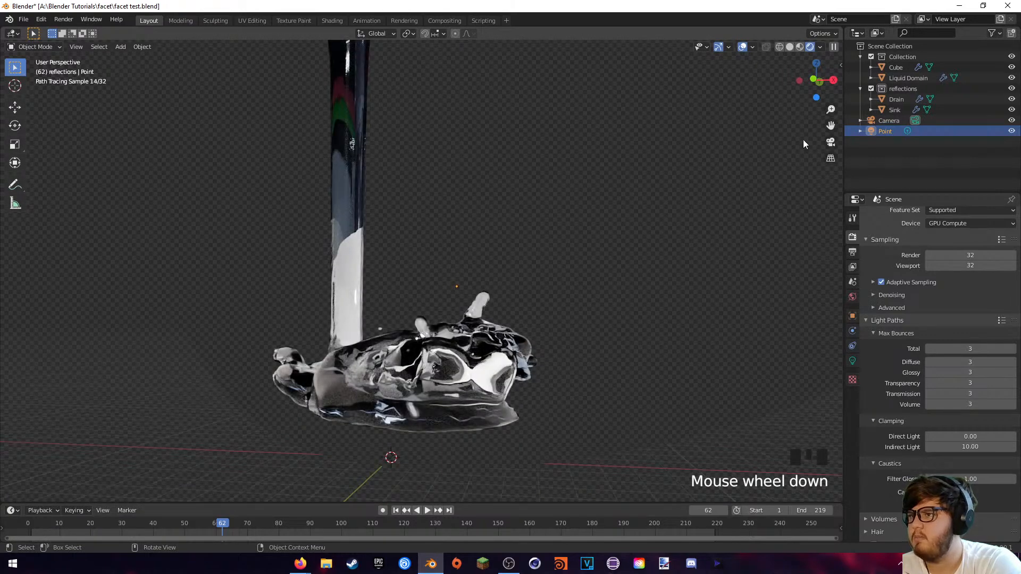
pyautogui.moveTo(633, 228)
pyautogui.mouseDown(button='middle')
pyautogui.moveTo(618, 242)
pyautogui.moveTo(556, 246)
pyautogui.moveTo(521, 265)
pyautogui.mouseUp(button='middle')
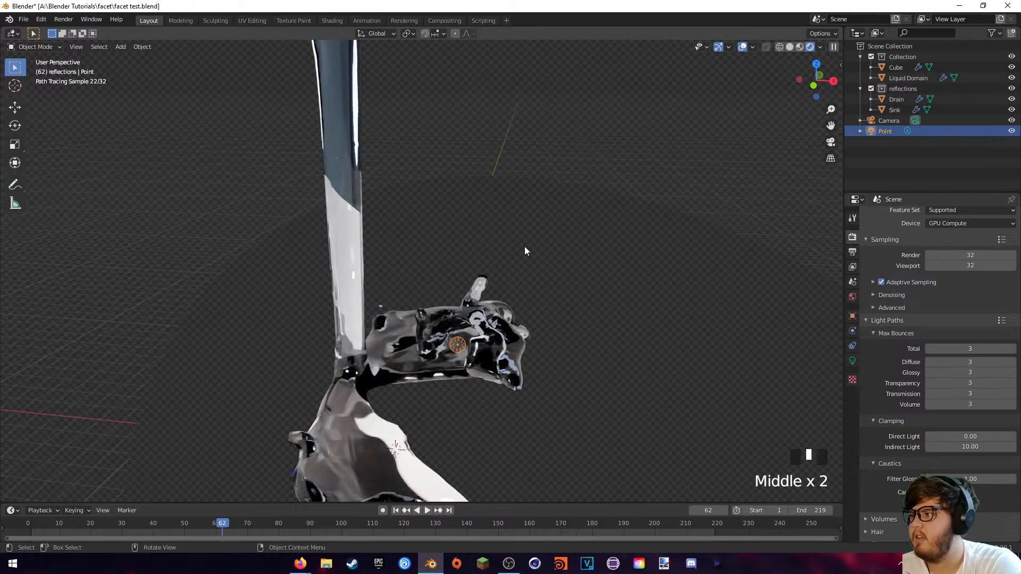
pyautogui.scroll(-1, 524, 248)
pyautogui.scroll(-3, 525, 248)
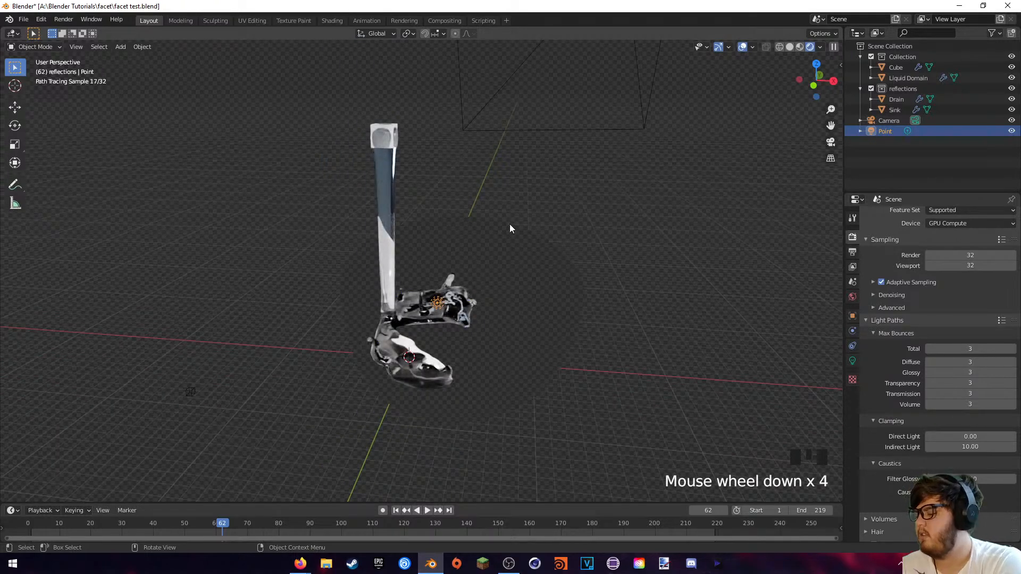
# - Add a sphere mesh and scale it to about 36.6 so it encloses the water and the camera
pyautogui.hotkey('shift', 'a')
pyautogui.moveTo(308, 107)
pyautogui.click(351, 135)
pyautogui.press('s')
pyautogui.click(508, 64)
pyautogui.press('s')
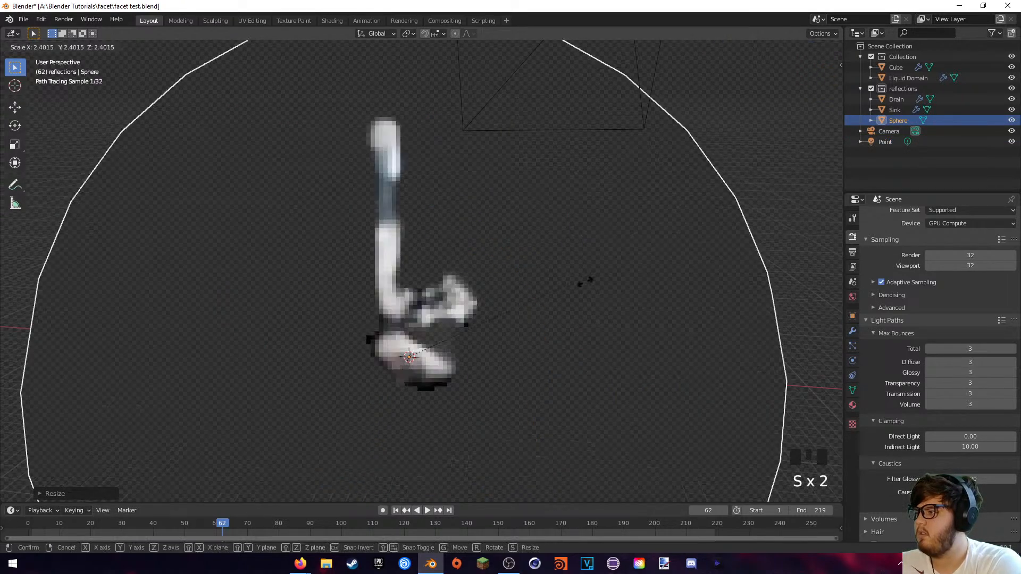
pyautogui.click(569, 258)
pyautogui.scroll(-7, 564, 258)
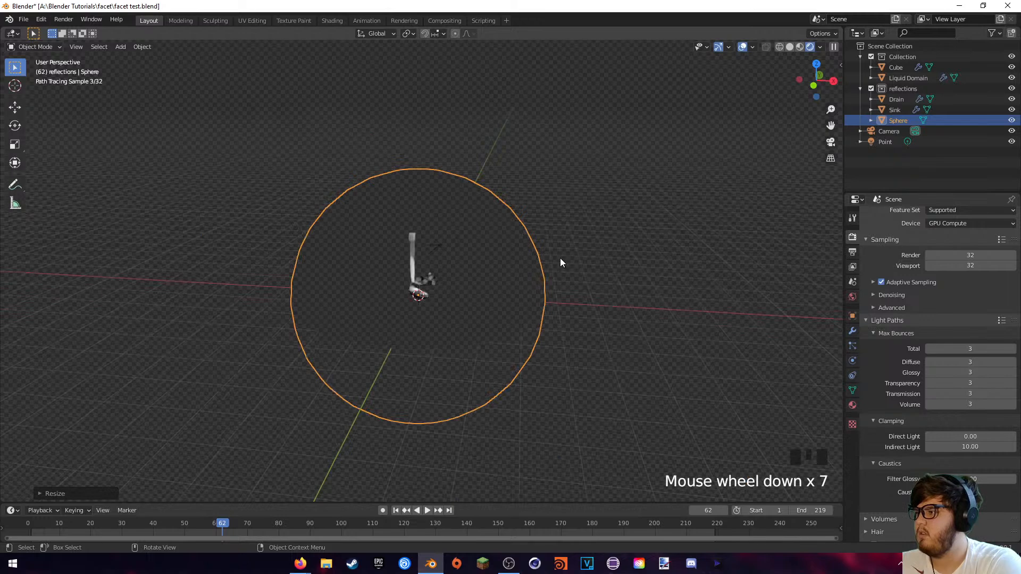
pyautogui.moveTo(560, 261); pyautogui.dragTo(506, 279, button='middle')
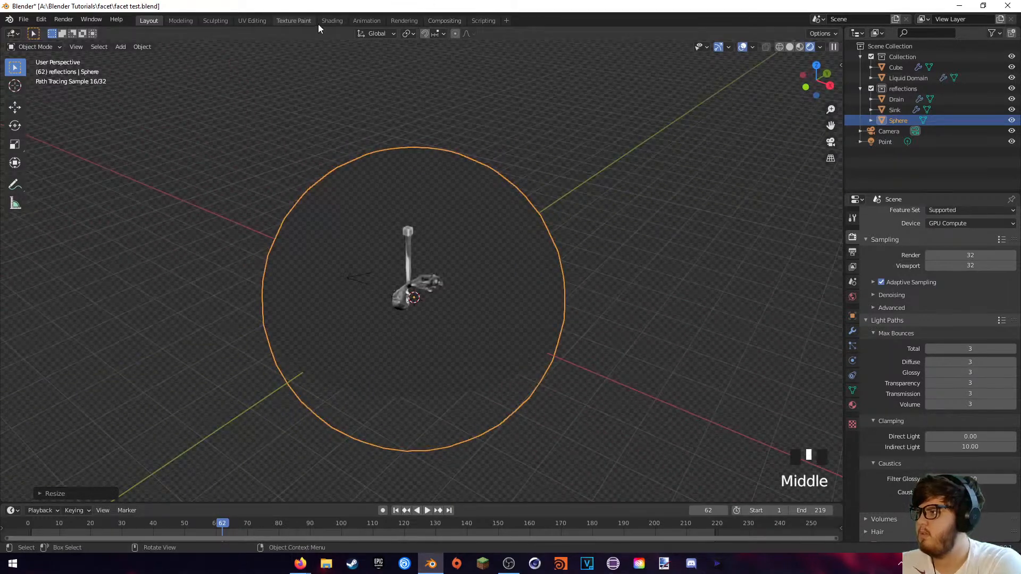
# - Switch to the Shading workspace and move the sphere from the reflections collection into the main Collection
pyautogui.click(329, 21)
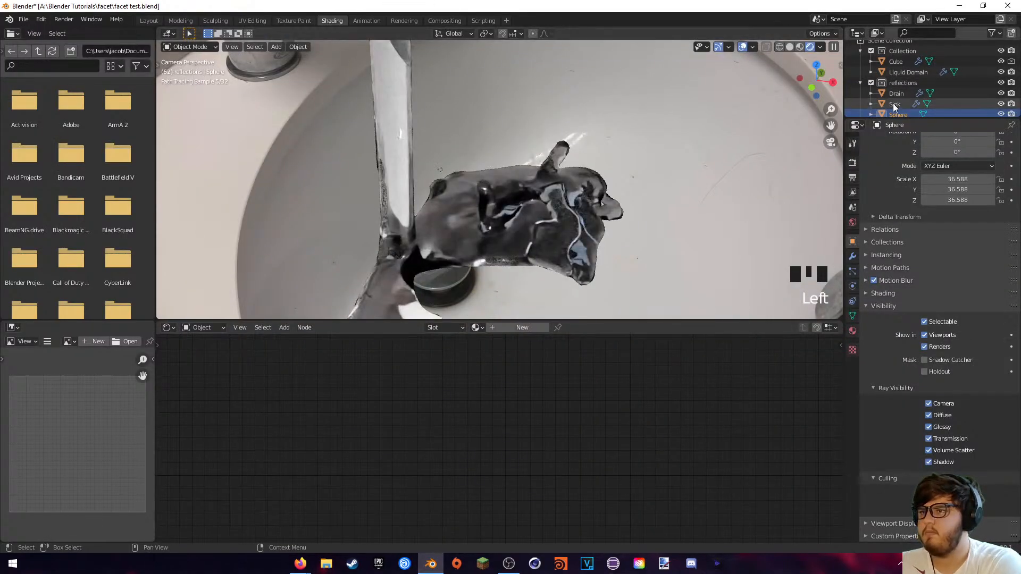
pyautogui.moveTo(894, 114); pyautogui.dragTo(859, 57)
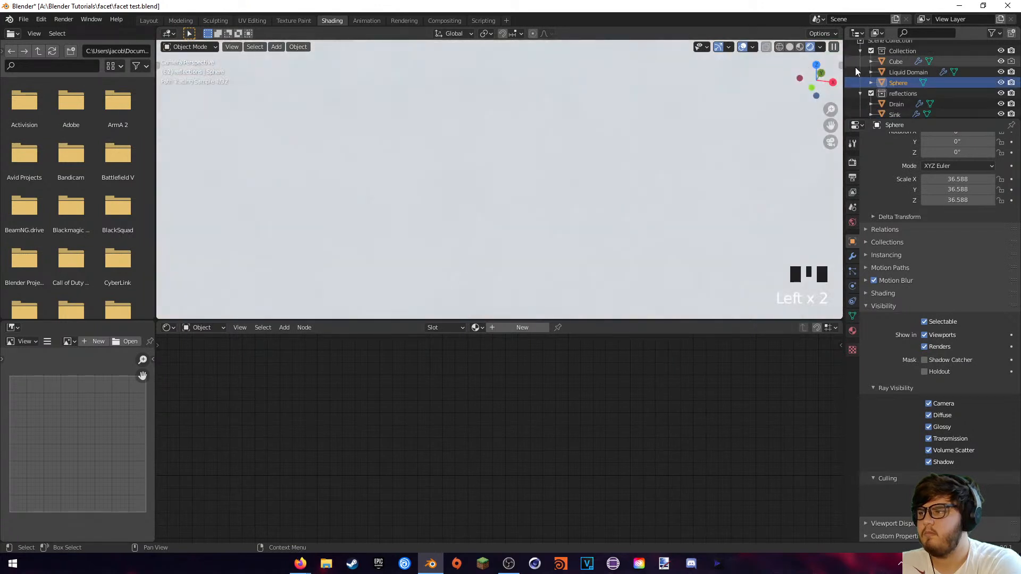
pyautogui.scroll(-4, 640, 122)
pyautogui.scroll(2, 611, 131)
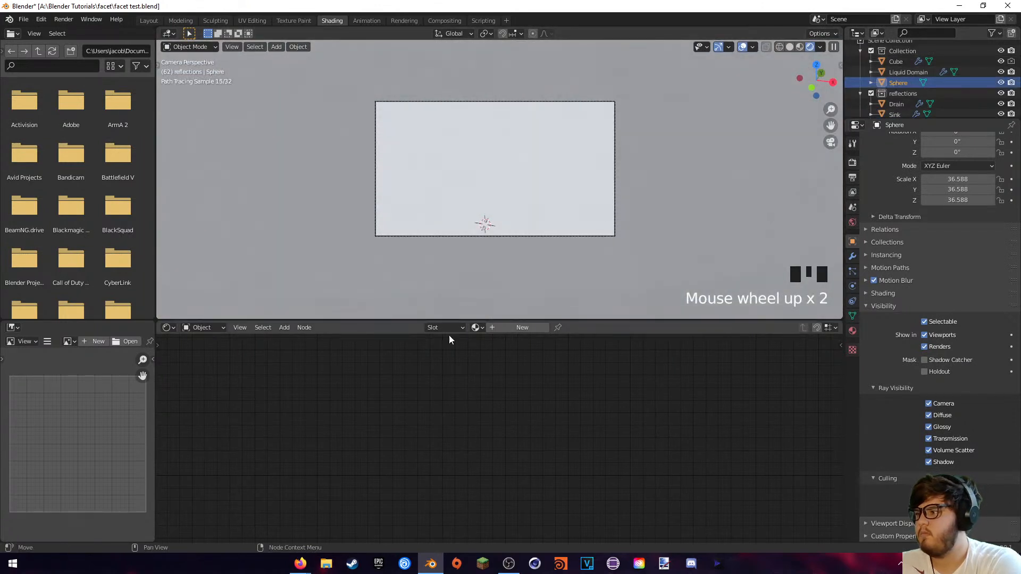
# - Create a new material named "reflections" on the sphere and bring its nodes into view
pyautogui.click(512, 328)
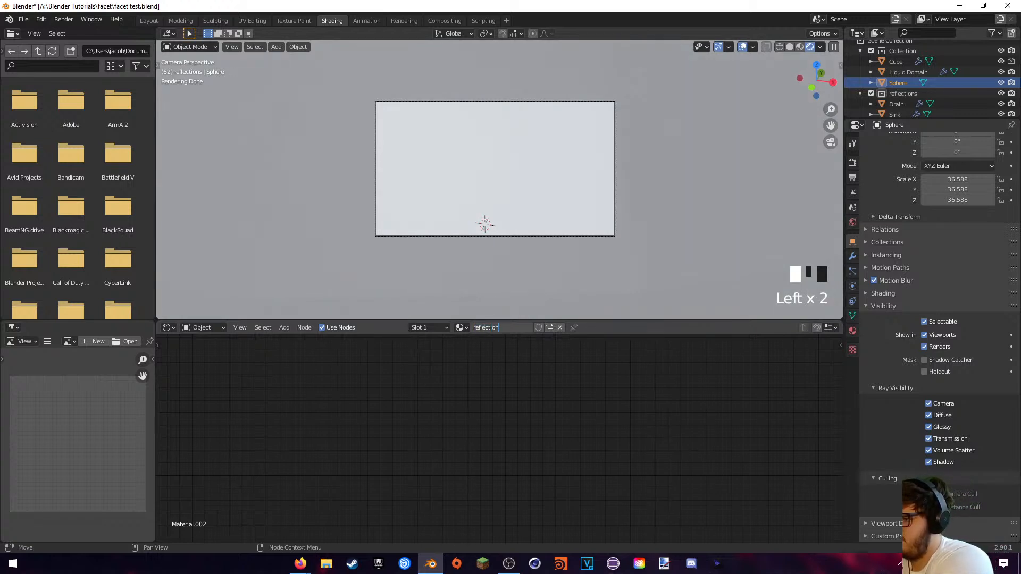
pyautogui.write('s')
pyautogui.press('Return')
pyautogui.scroll(-20, 474, 411)
pyautogui.moveTo(474, 411); pyautogui.dragTo(493, 379, button='middle')
pyautogui.scroll(12, 563, 394)
pyautogui.moveTo(570, 380); pyautogui.dragTo(567, 473, button='middle')
pyautogui.scroll(7, 574, 455)
pyautogui.scroll(3, 578, 448)
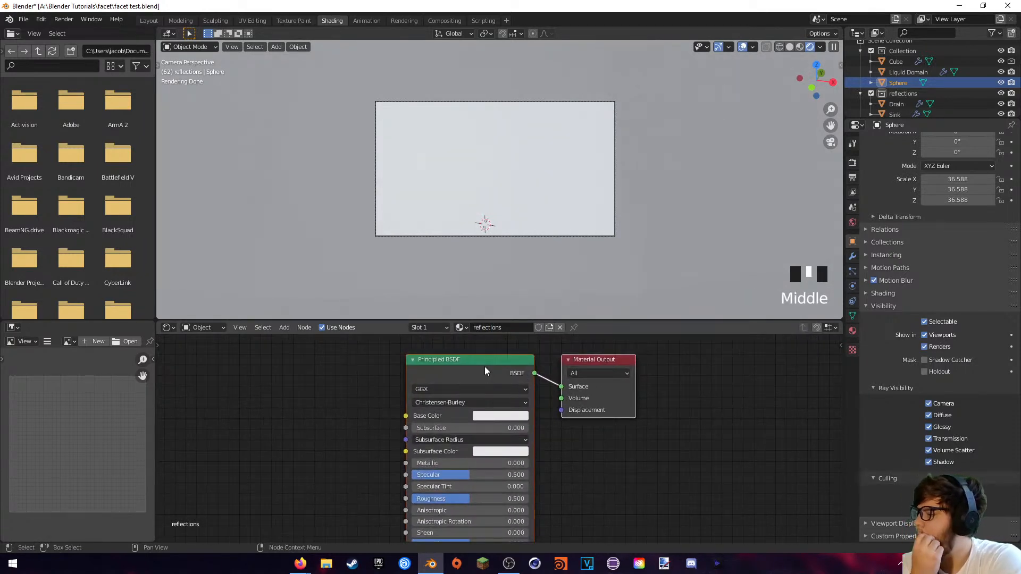
# - Replace the Principled BSDF with an Image Texture node and link its Color to the Material Output's Surface
pyautogui.click(478, 365)
pyautogui.press('Delete')
pyautogui.hotkey('shift', 'a')
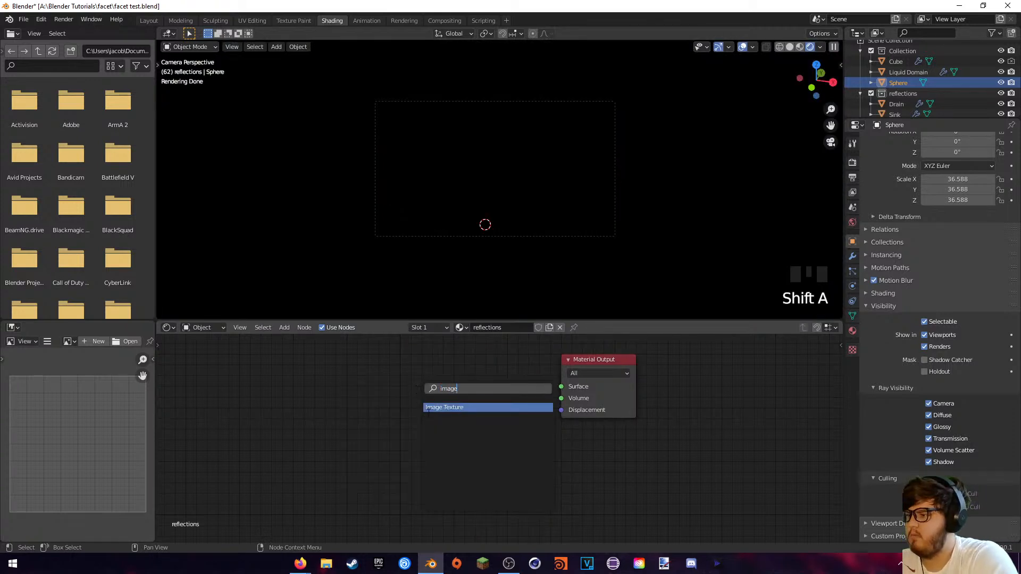
pyautogui.click(429, 407)
pyautogui.moveTo(506, 391); pyautogui.dragTo(561, 386)
# - Load 360_Apartment.jpg from the Fake HDRI folder in Blender Tutorials into the Image Texture node
pyautogui.click(482, 419)
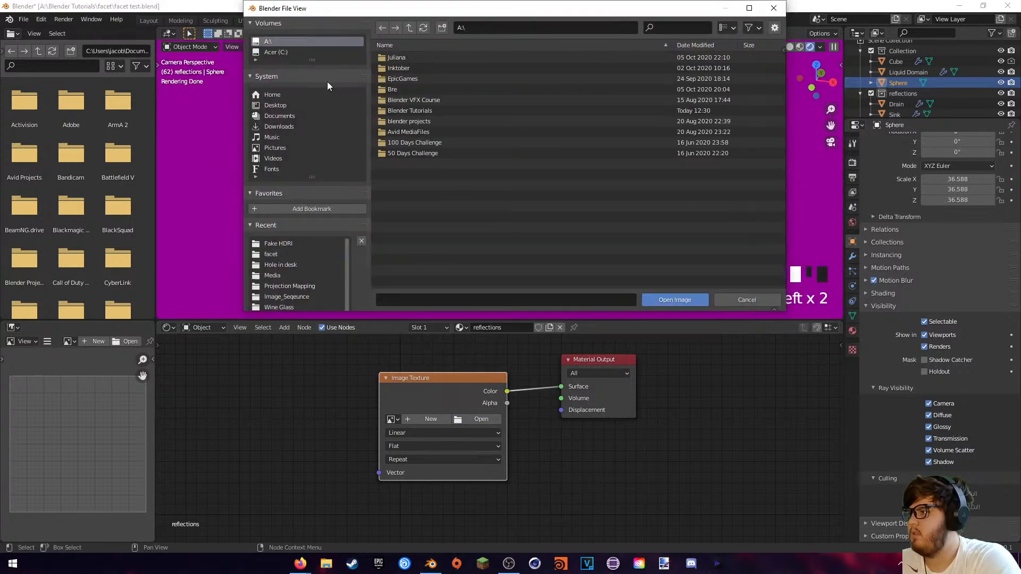
pyautogui.doubleClick(413, 121)
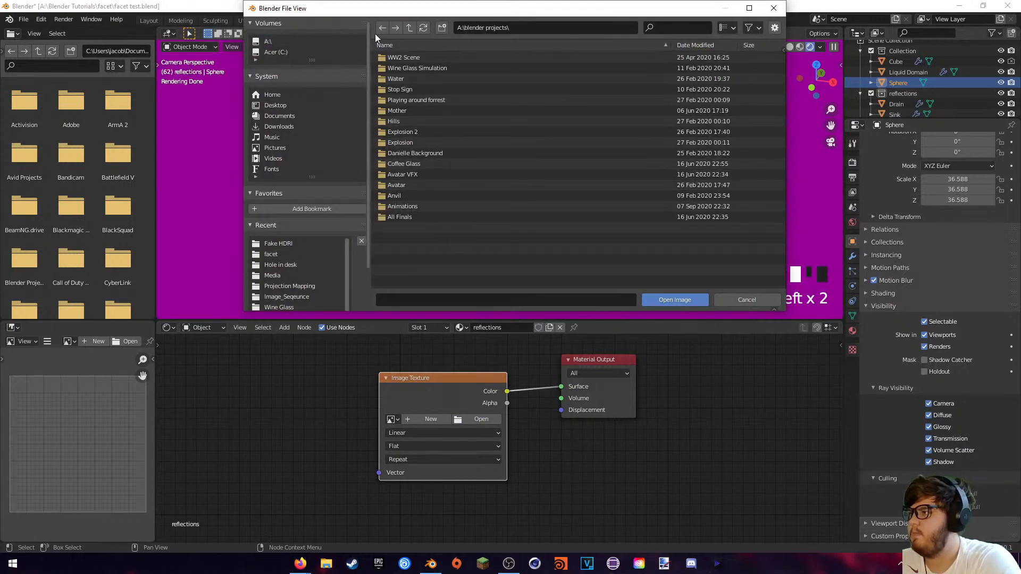
pyautogui.click(409, 28)
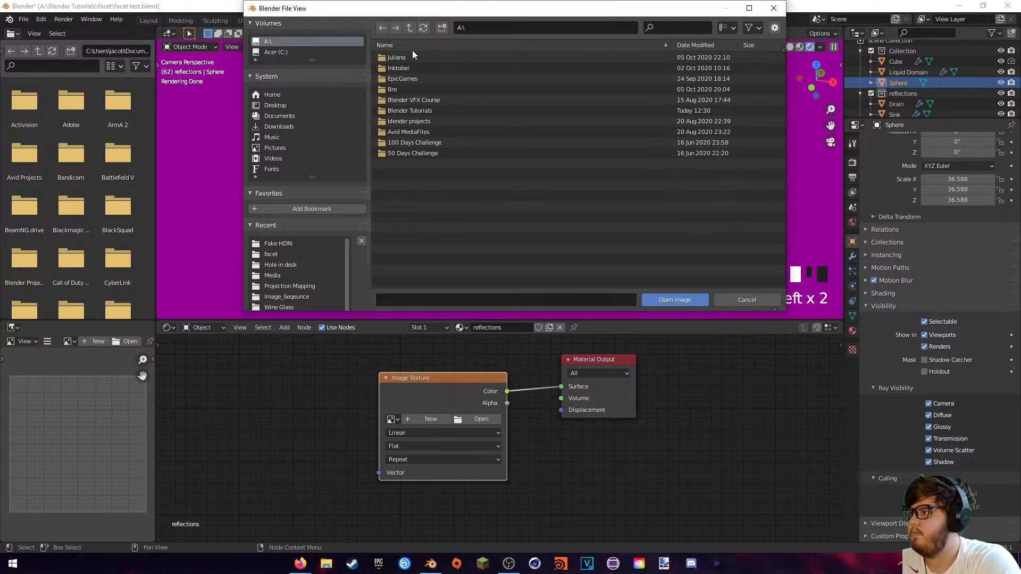
pyautogui.doubleClick(419, 113)
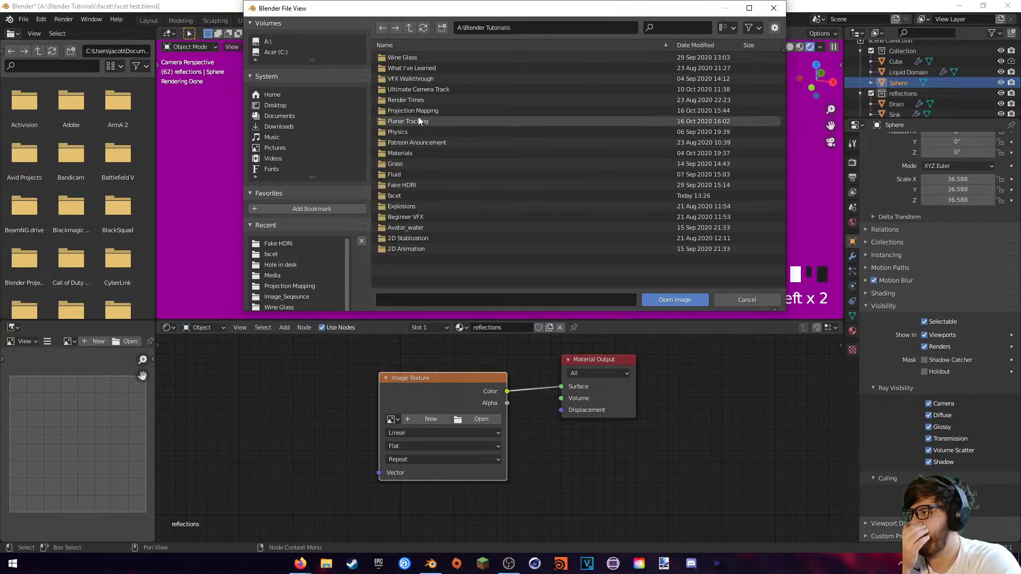
pyautogui.doubleClick(416, 114)
pyautogui.click(410, 28)
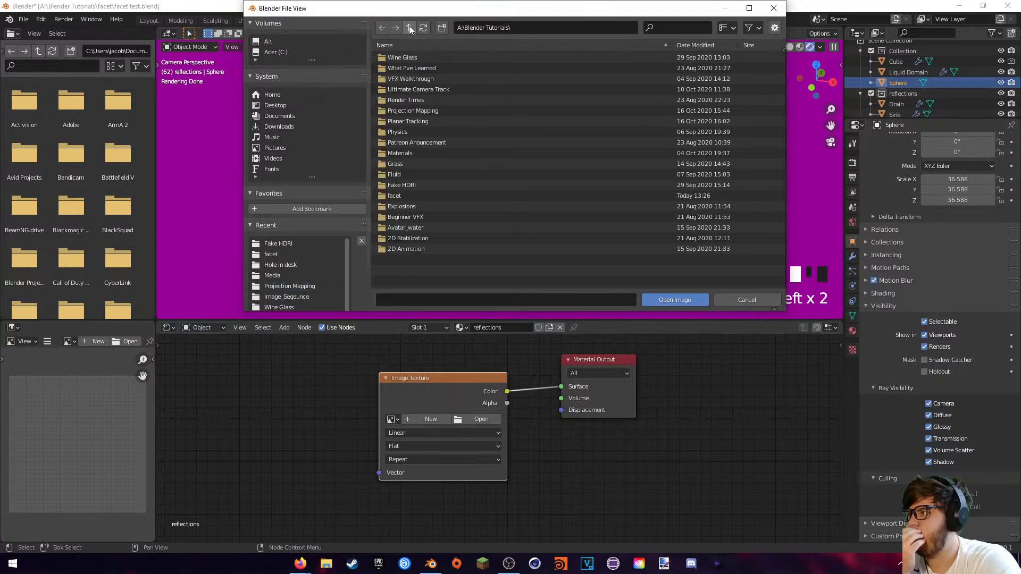
pyautogui.click(408, 194)
pyautogui.doubleClick(407, 185)
pyautogui.click(416, 122)
pyautogui.click(674, 300)
pyautogui.scroll(-1, 526, 196)
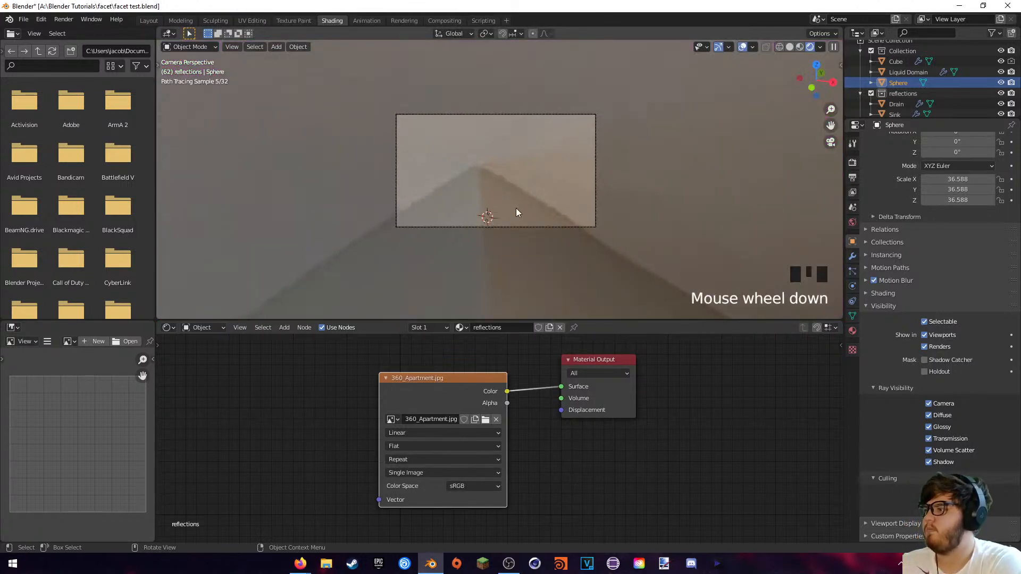
# - Add Texture Coordinate and Mapping nodes to the image texture, leaving space between Mapping and the image
pyautogui.click(387, 393)
pyautogui.hotkey('ctrl', 'shift', 't')
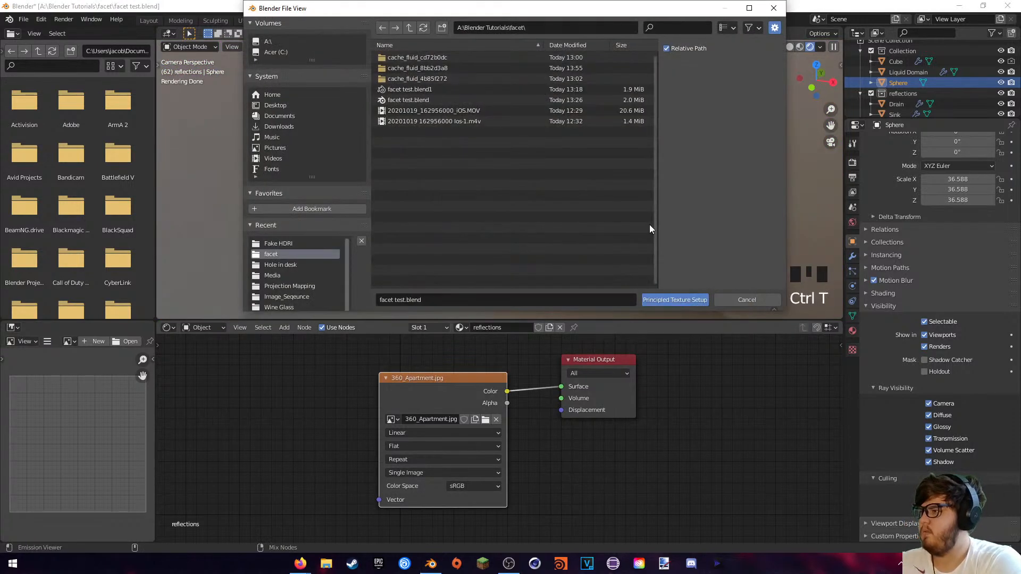
pyautogui.click(732, 298)
pyautogui.hotkey('ctrl', 't')
pyautogui.moveTo(349, 384); pyautogui.dragTo(491, 570, button='middle')
pyautogui.moveTo(475, 366); pyautogui.dragTo(214, 385)
# - Insert Separate XYZ and Combine XYZ nodes between Mapping and the image texture, linking X, Y and Z across
pyautogui.hotkey('shift', 'a')
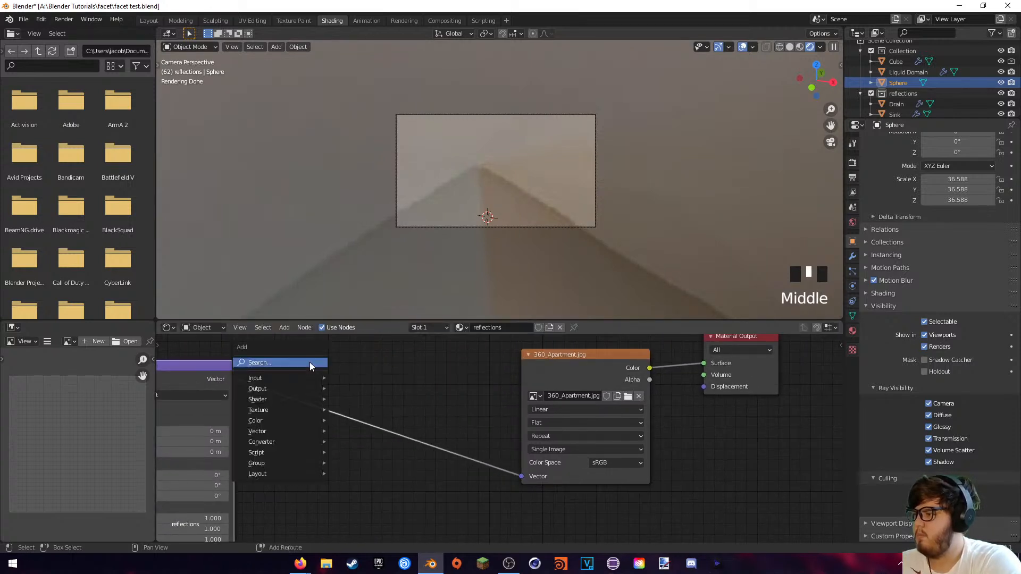
pyautogui.click(307, 363)
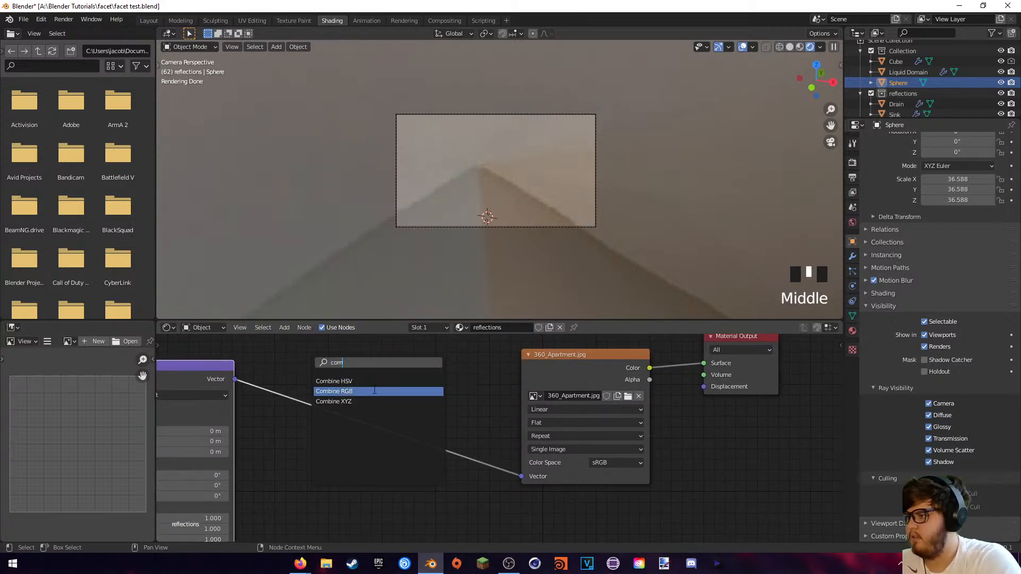
pyautogui.click(334, 402)
pyautogui.click(338, 430)
pyautogui.hotkey('shift', 'a')
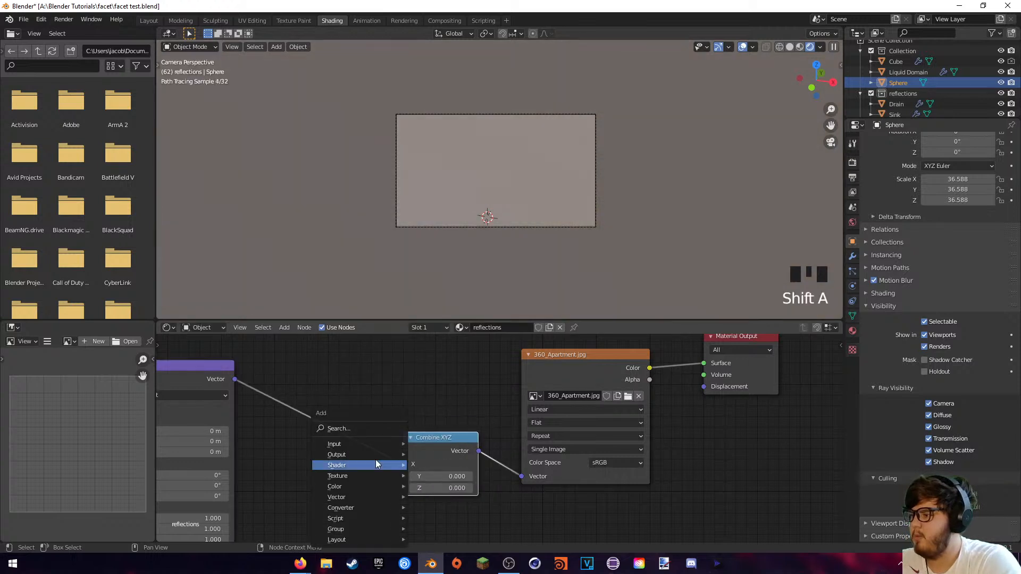
pyautogui.click(338, 429)
pyautogui.write('sepe')
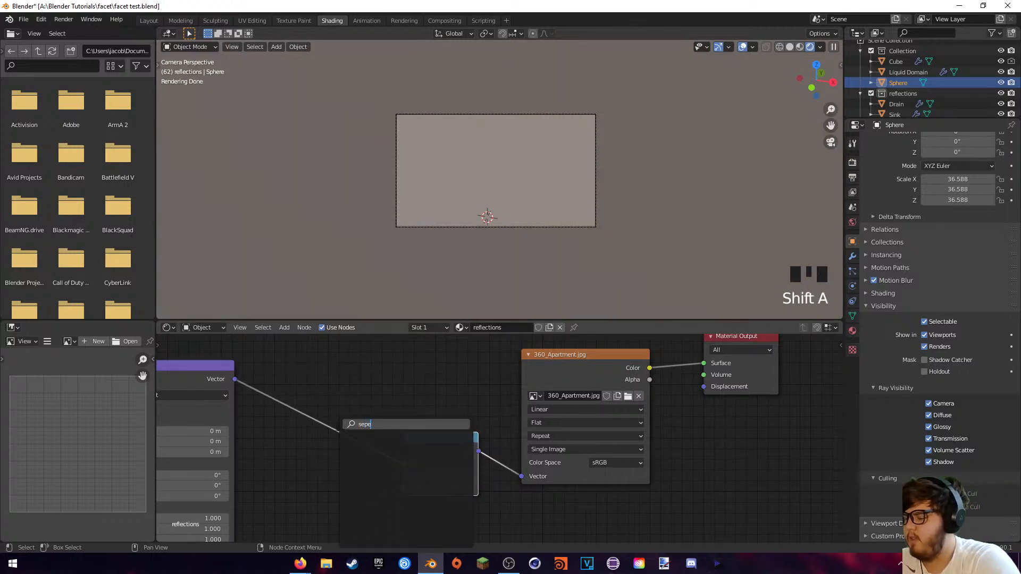
pyautogui.click(346, 463)
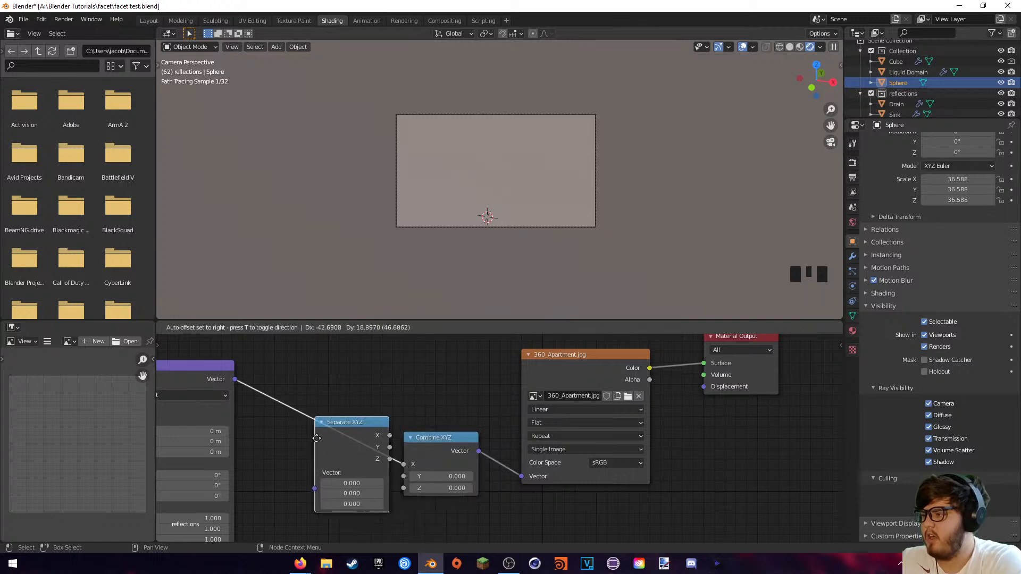
pyautogui.click(281, 415)
pyautogui.moveTo(405, 480); pyautogui.dragTo(404, 489)
pyautogui.moveTo(314, 382); pyautogui.dragTo(285, 441)
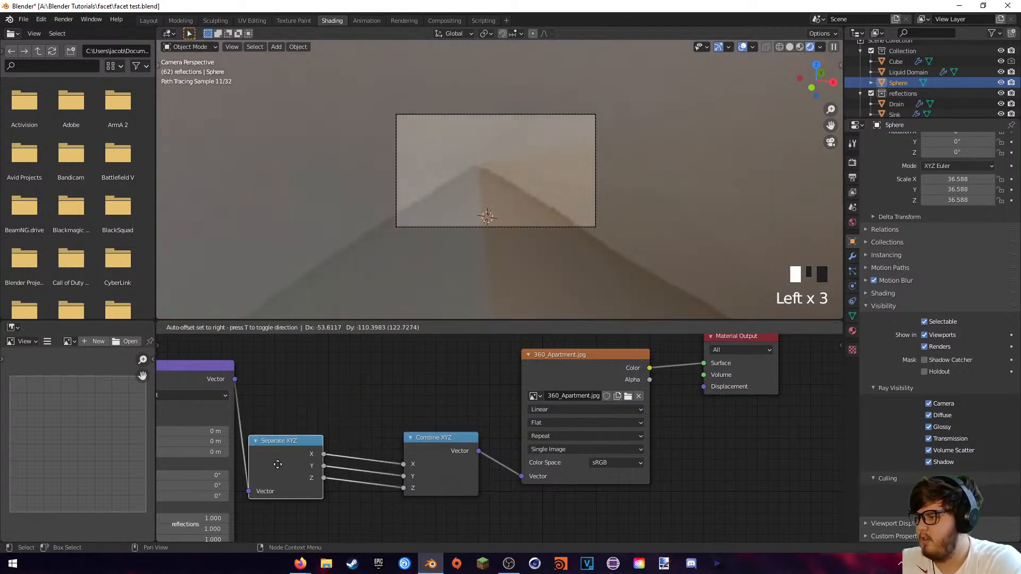
# - Insert an Invert node on the X link between Separate XYZ and Combine XYZ
pyautogui.hotkey('shift', 'a')
pyautogui.write('im')
pyautogui.press('BackSpace')
pyautogui.write('nvert')
pyautogui.press('Return')
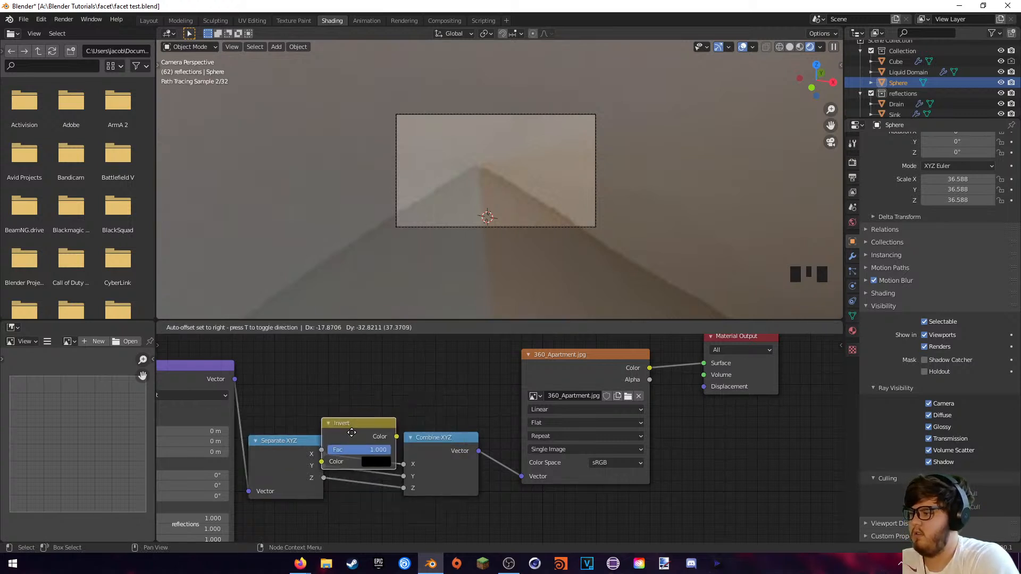
pyautogui.click(365, 424)
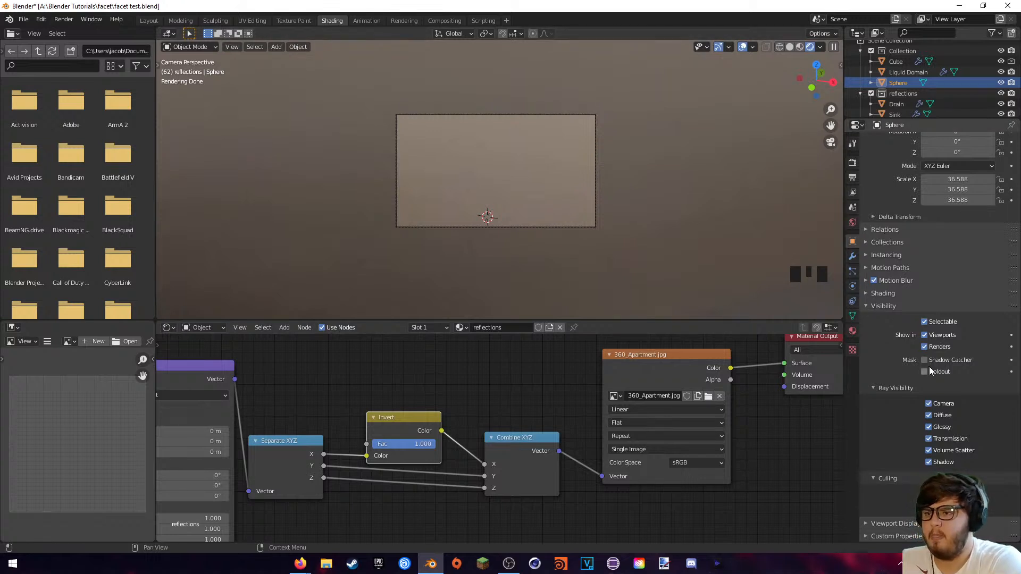
# - Turn off the sphere's Camera and Shadow ray visibility and check the water's reflections in the camera view
pyautogui.click(929, 404)
pyautogui.click(929, 462)
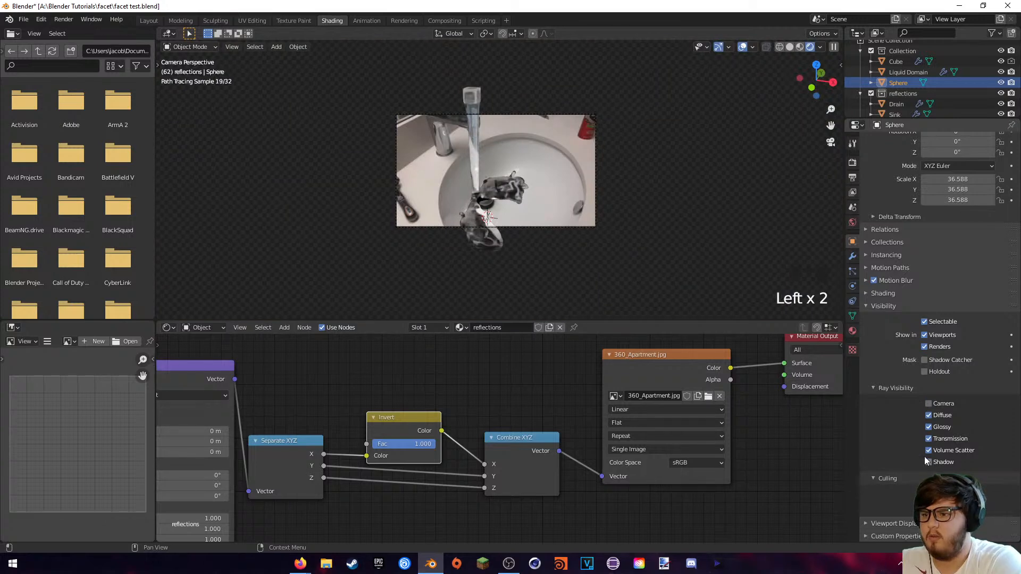
pyautogui.scroll(5, 500, 147)
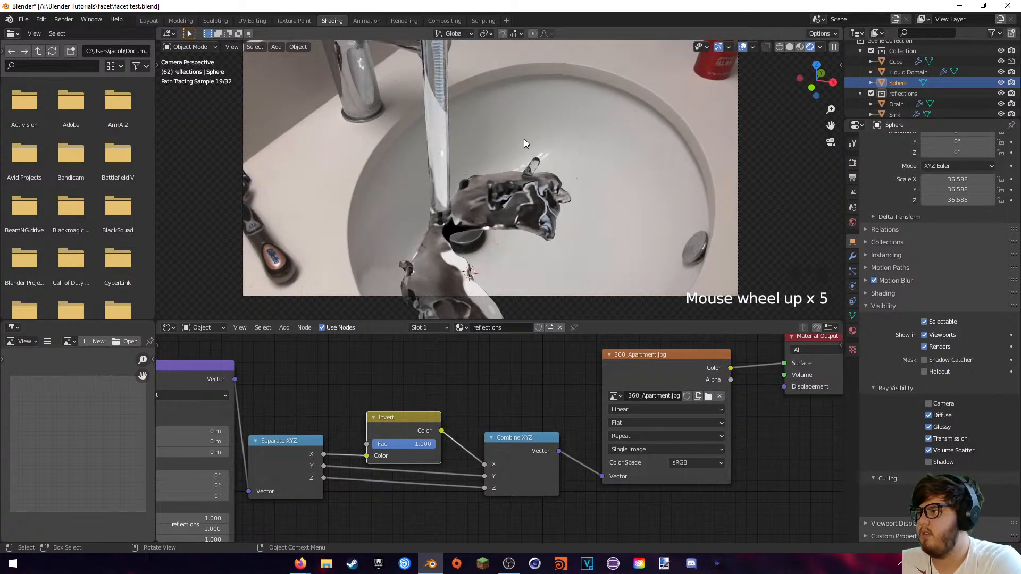
pyautogui.scroll(-3, 523, 132)
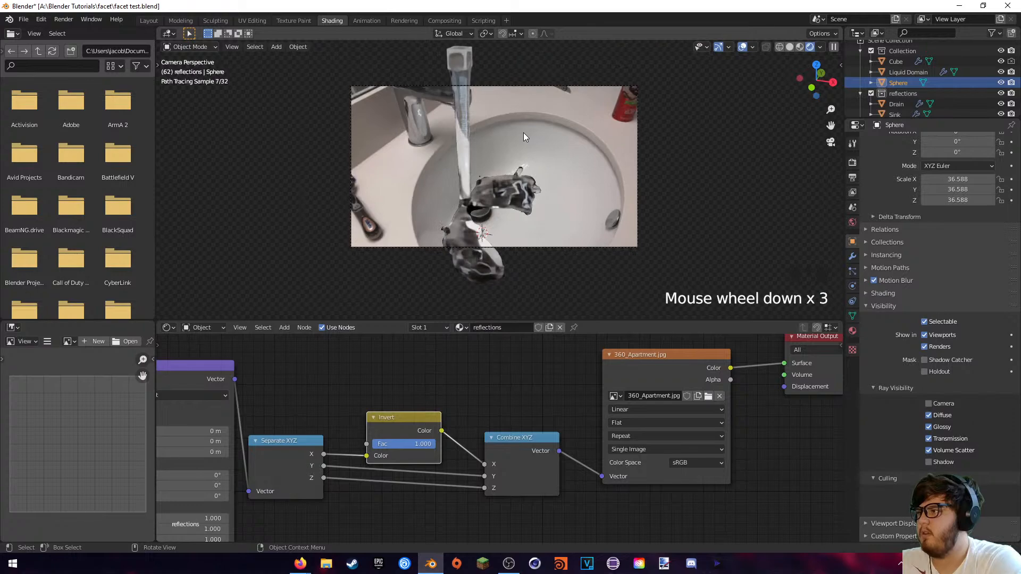
# - Render frame 62 as a test image, inspect the reflections on the water, and close the render
pyautogui.click(63, 20)
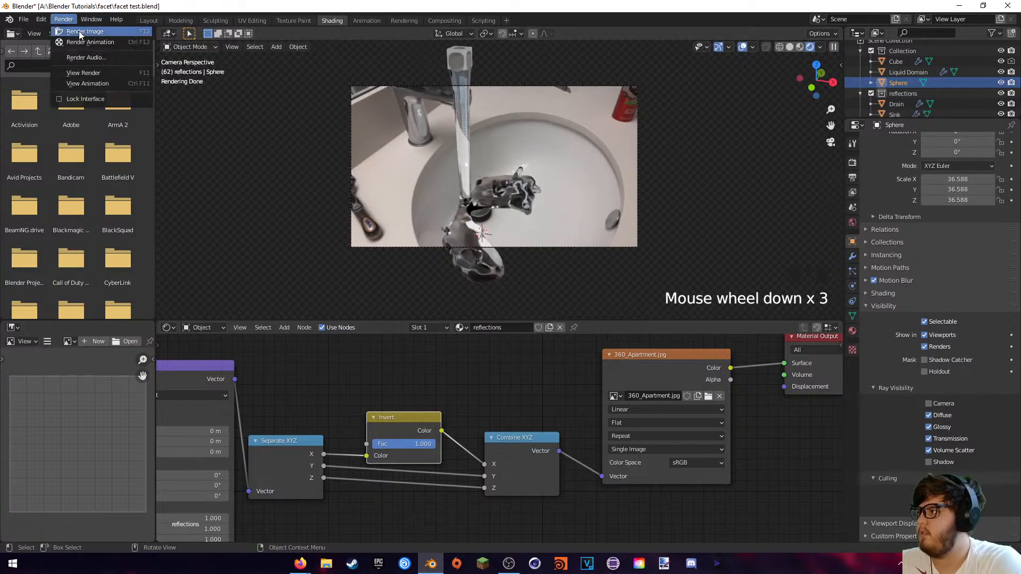
pyautogui.click(79, 33)
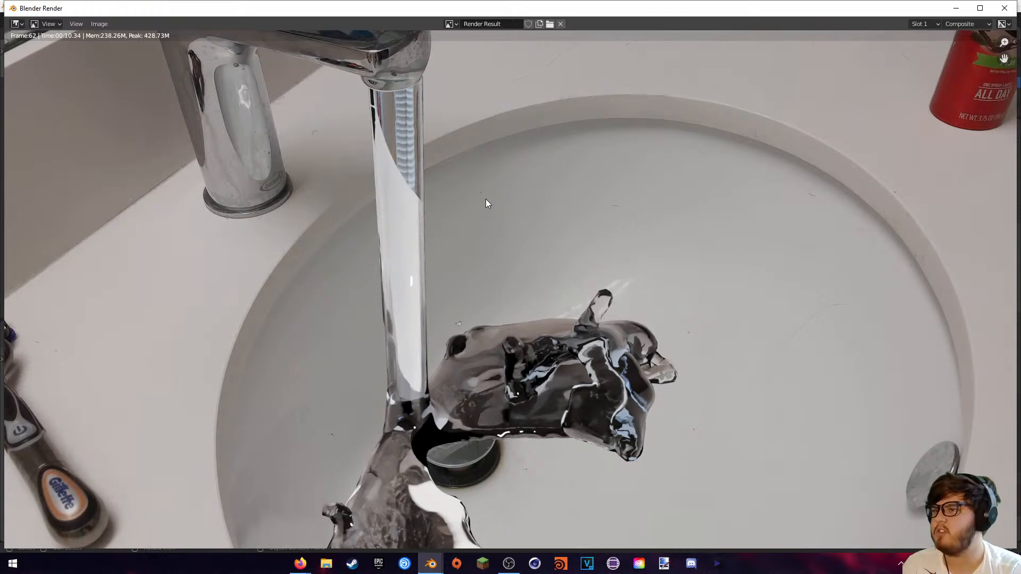
pyautogui.scroll(-1, 297, 201)
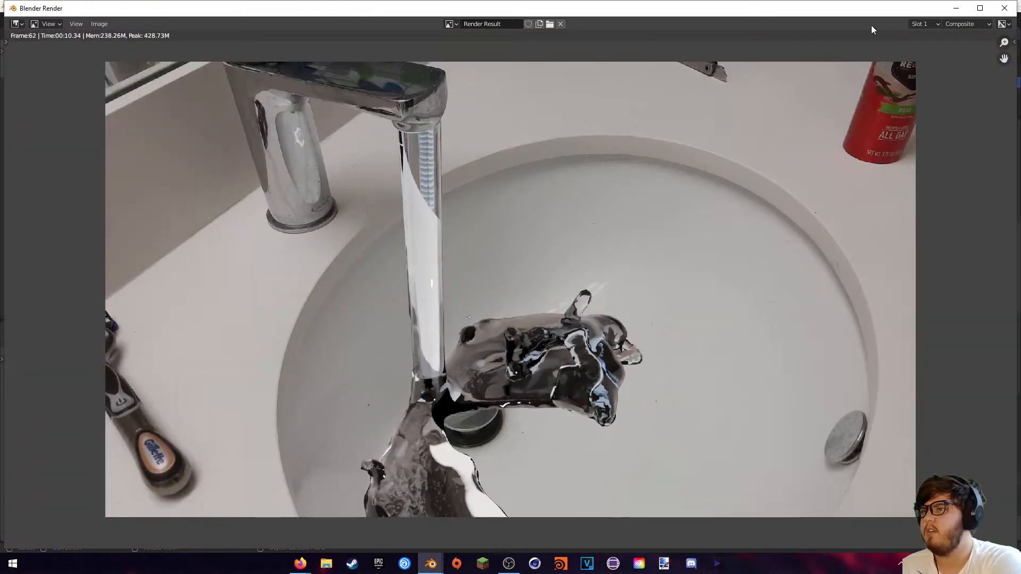
pyautogui.click(1003, 9)
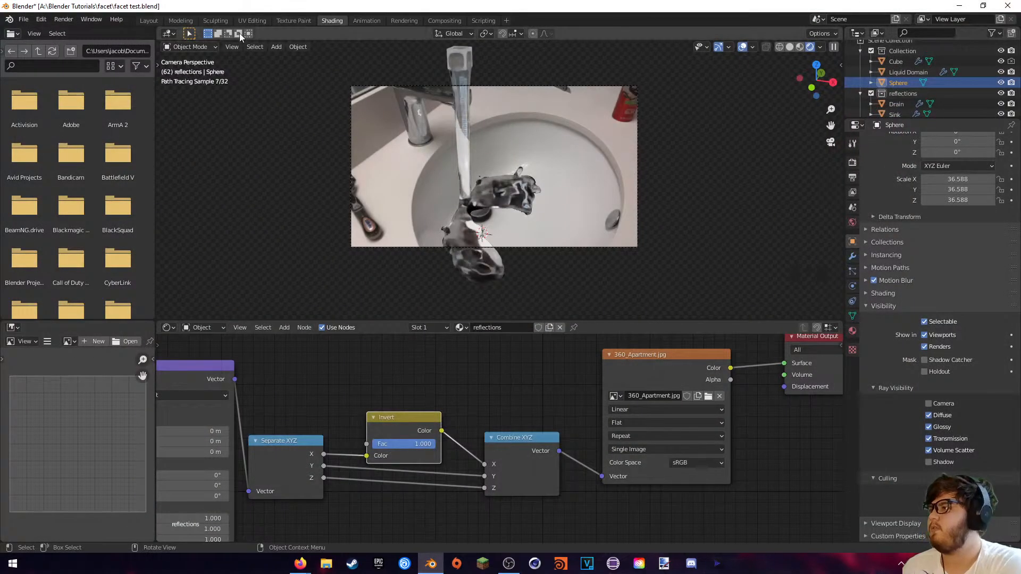
# - Turn off the film's Transparent option in the Layout workspace and look around the world background surrounding the sphere
pyautogui.click(154, 20)
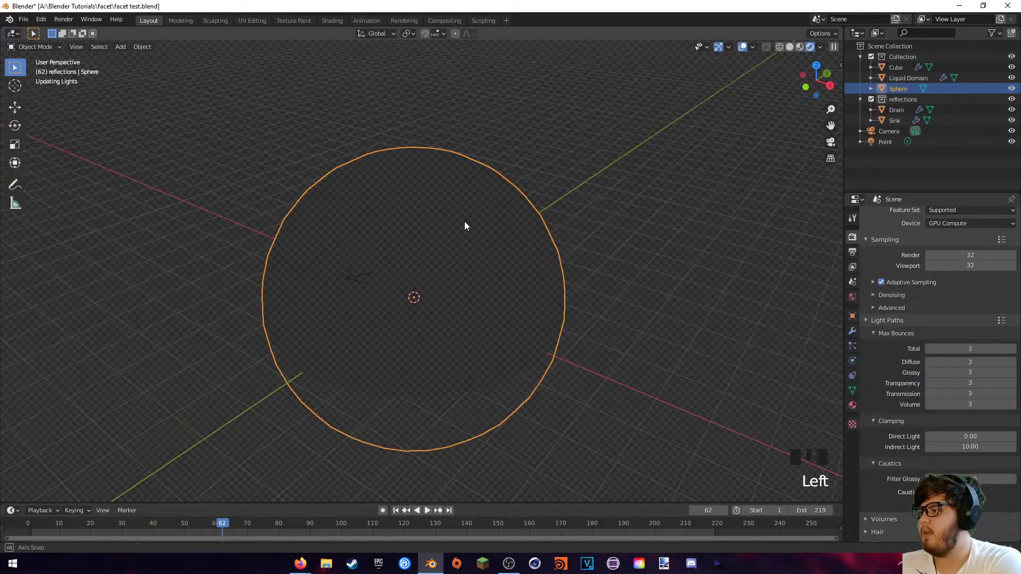
pyautogui.moveTo(464, 223); pyautogui.dragTo(576, 220, button='middle')
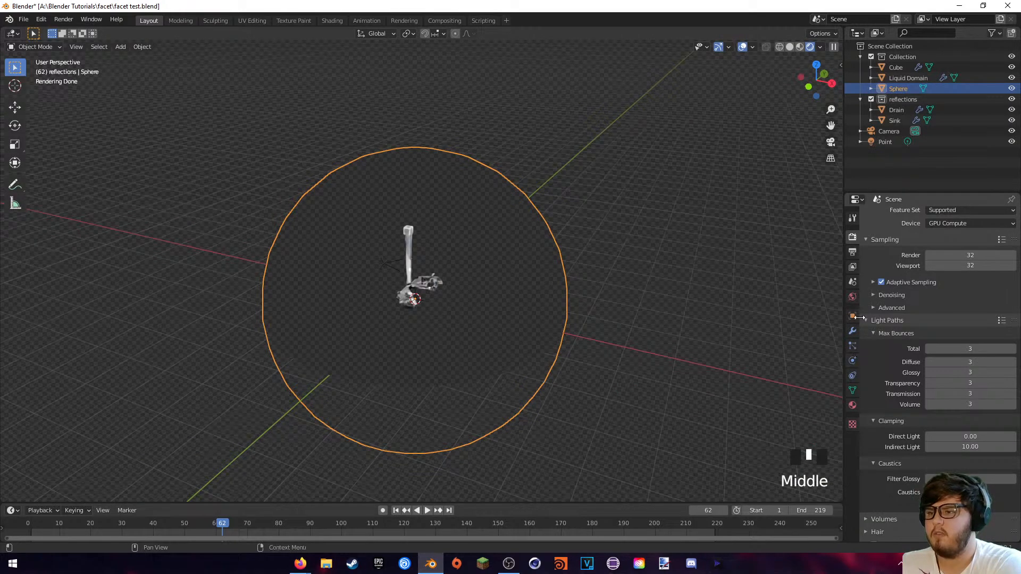
pyautogui.click(852, 255)
pyautogui.click(853, 236)
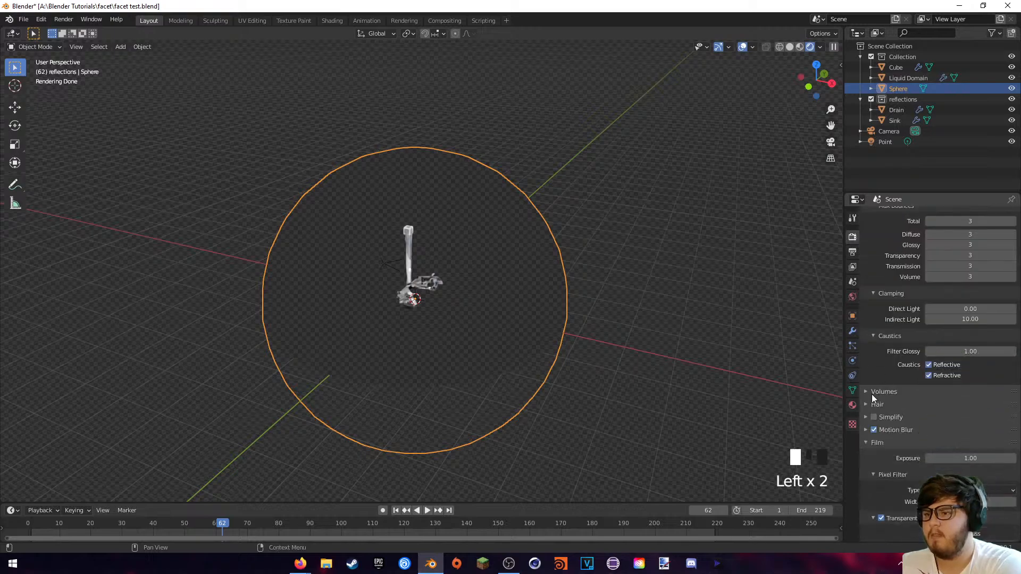
pyautogui.scroll(-3, 886, 461)
pyautogui.click(882, 455)
pyautogui.moveTo(729, 340); pyautogui.dragTo(372, 330, button='middle')
# - Switch to Firefox and open the Indoor category of HDRIs on HDRI Haven
pyautogui.moveTo(301, 556)
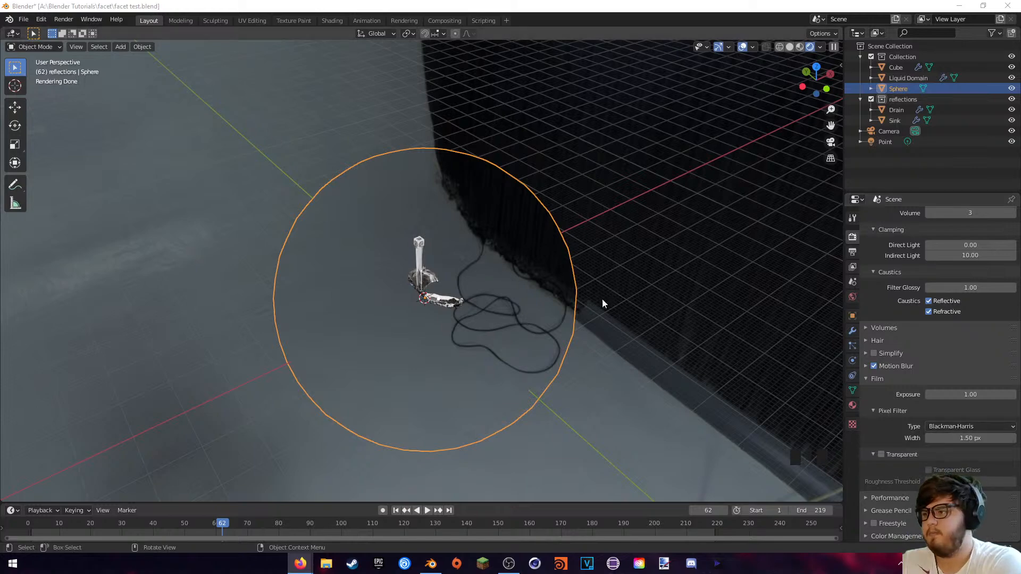
pyautogui.moveTo(1020, 298); pyautogui.dragTo(685, 53)
pyautogui.click(778, 54)
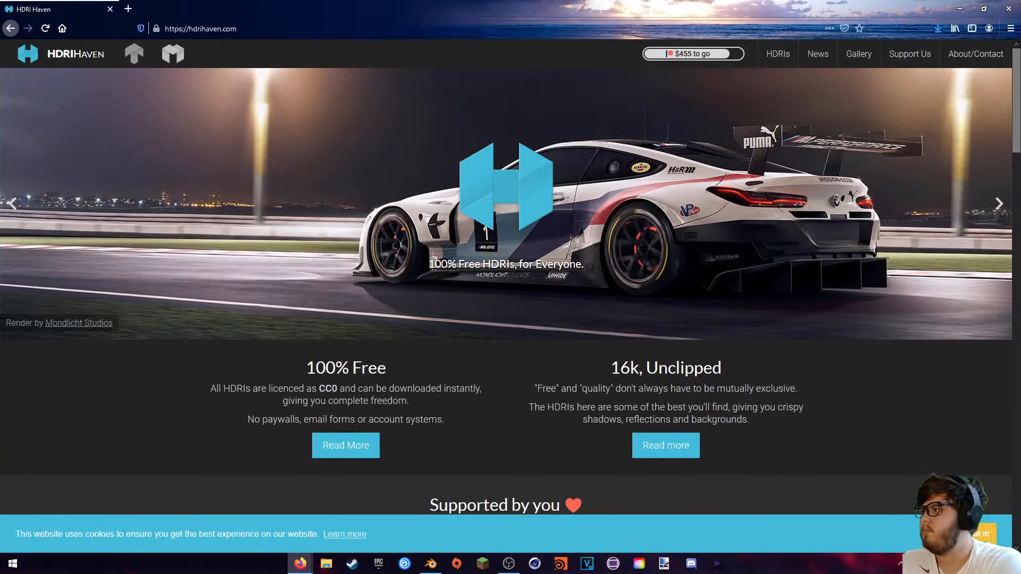
pyautogui.click(763, 59)
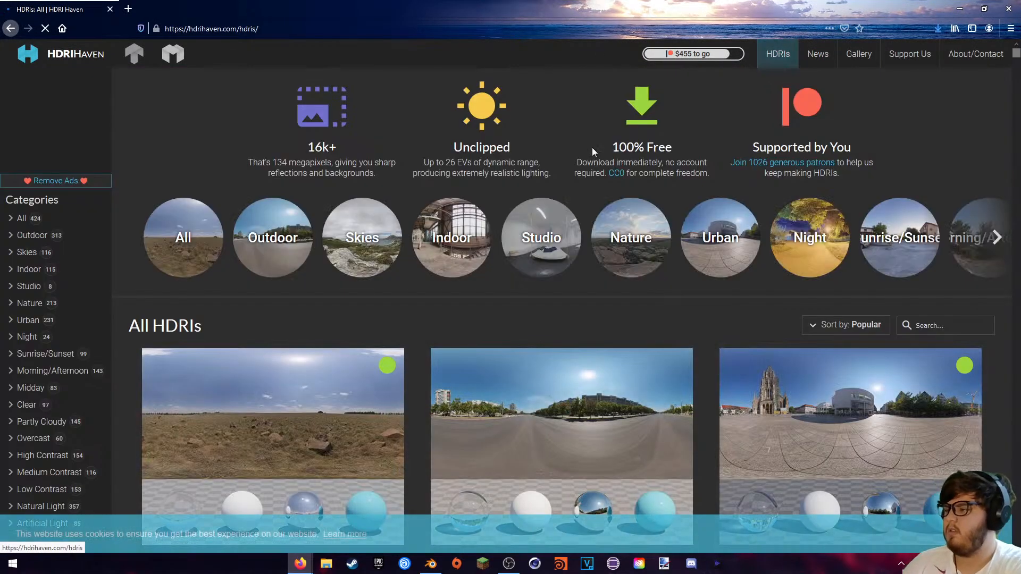
pyautogui.scroll(-1, 475, 223)
pyautogui.scroll(-1, 476, 224)
pyautogui.click(474, 135)
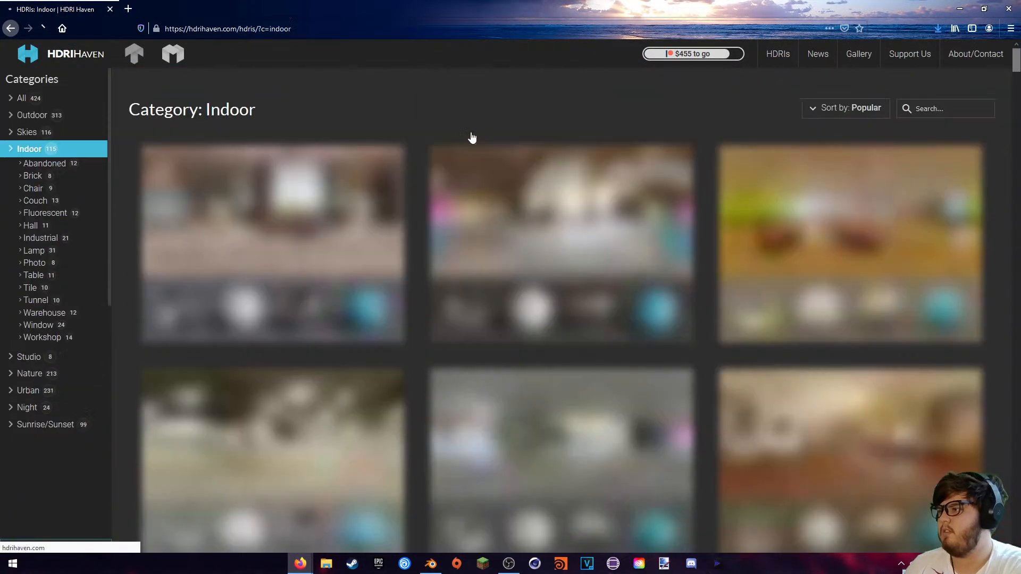
# - Browse the indoor HDRIs, look around Adams Place Bridge in its panorama preview, and return to the listing
pyautogui.scroll(-3, 494, 186)
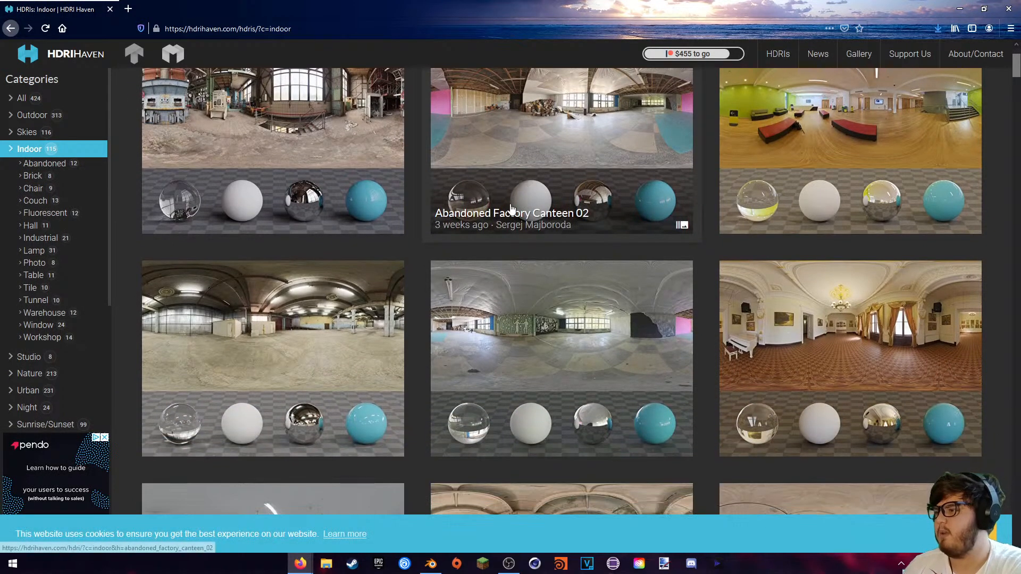
pyautogui.scroll(-1, 509, 217)
pyautogui.scroll(-3, 521, 211)
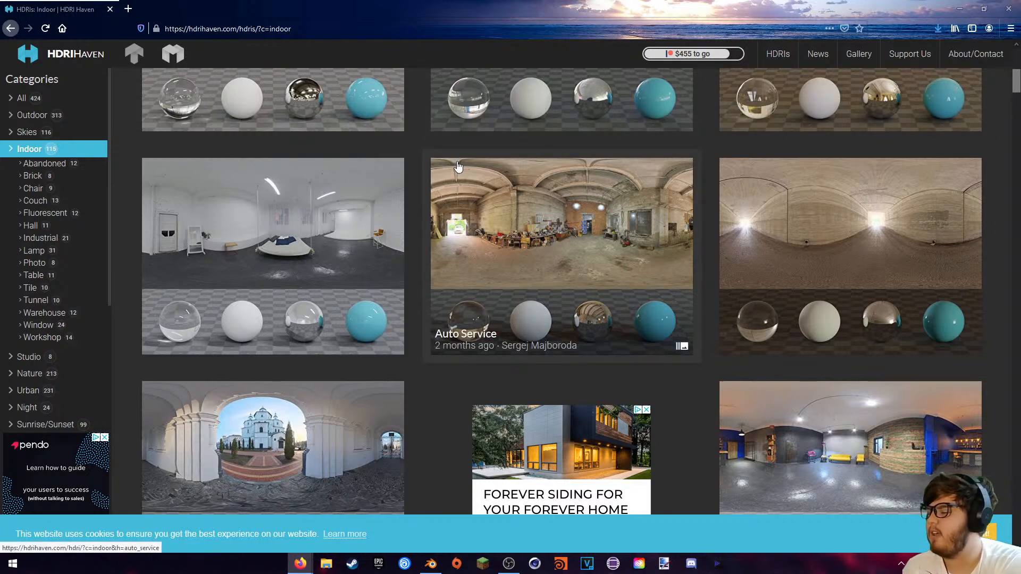
pyautogui.scroll(-3, 435, 176)
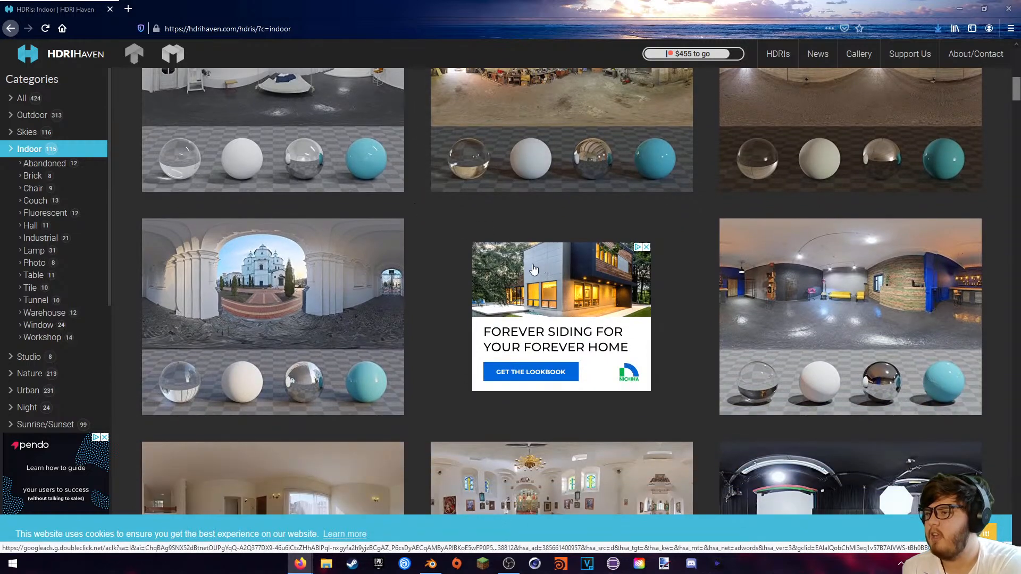
pyautogui.scroll(-4, 524, 268)
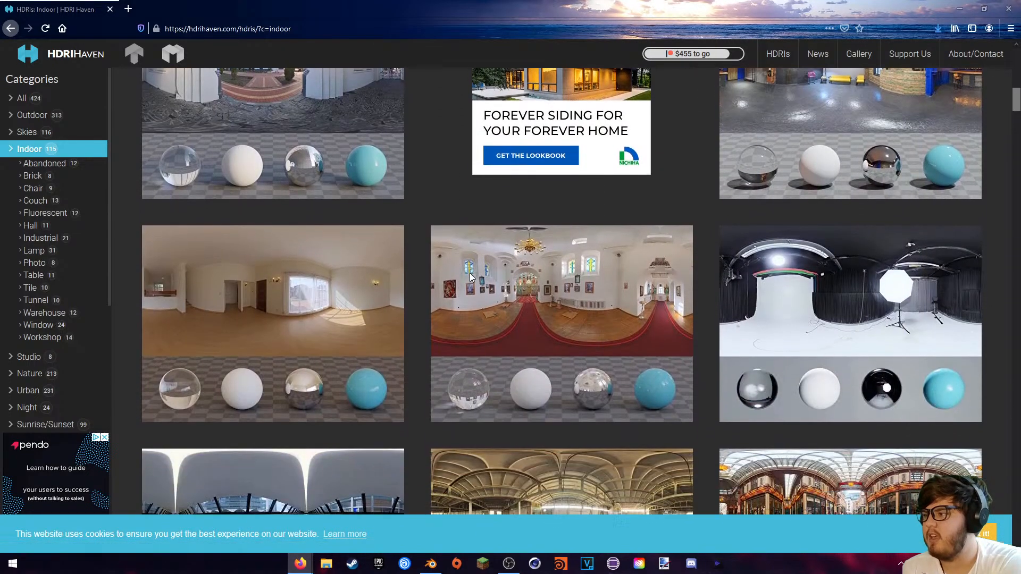
pyautogui.scroll(-6, 446, 288)
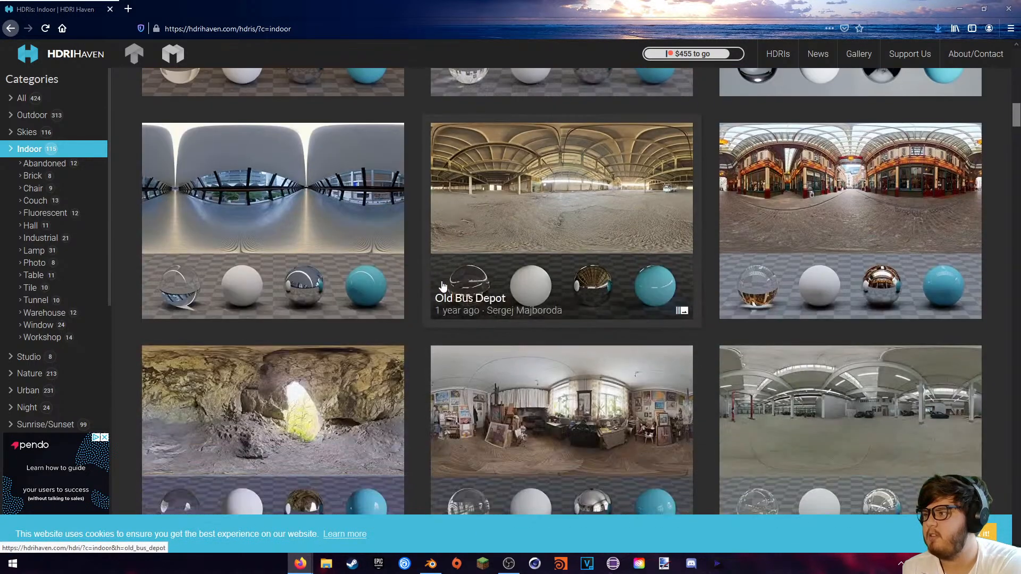
pyautogui.click(290, 194)
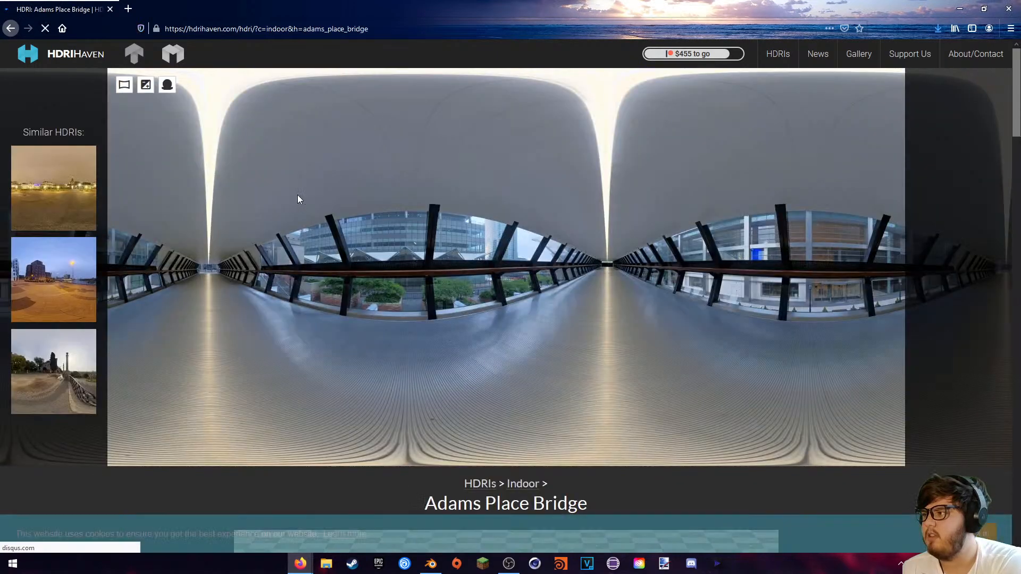
pyautogui.click(123, 86)
pyautogui.moveTo(314, 167)
pyautogui.mouseDown()
pyautogui.moveTo(659, 207)
pyautogui.moveTo(650, 455)
pyautogui.moveTo(440, 392)
pyautogui.moveTo(418, 209)
pyautogui.moveTo(777, 154)
pyautogui.moveTo(799, 470)
pyautogui.moveTo(600, 429)
pyautogui.moveTo(730, 410)
pyautogui.moveTo(702, 358)
pyautogui.moveTo(771, 301)
pyautogui.moveTo(326, 171)
pyautogui.mouseUp()
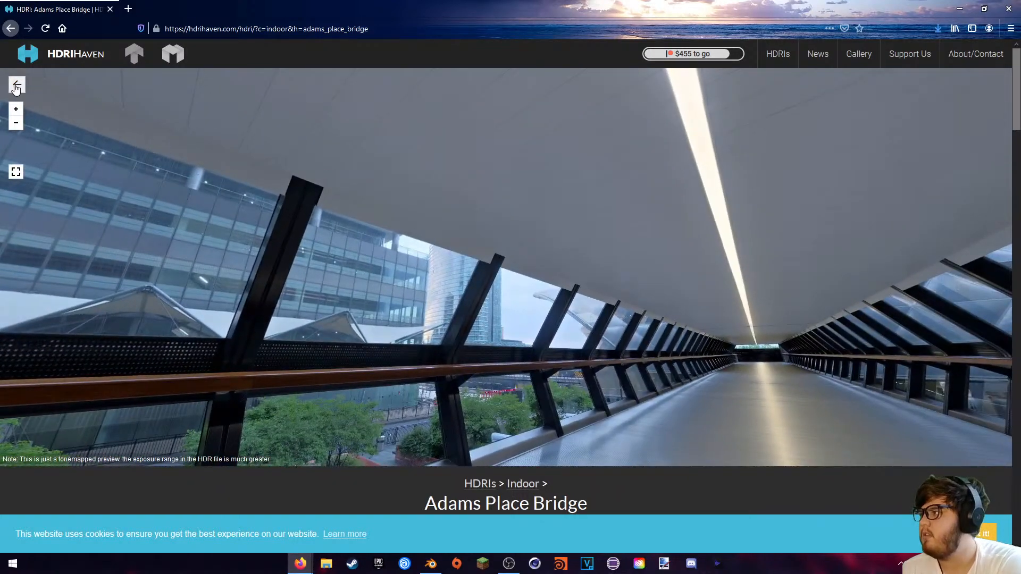
pyautogui.click(17, 86)
pyautogui.click(10, 28)
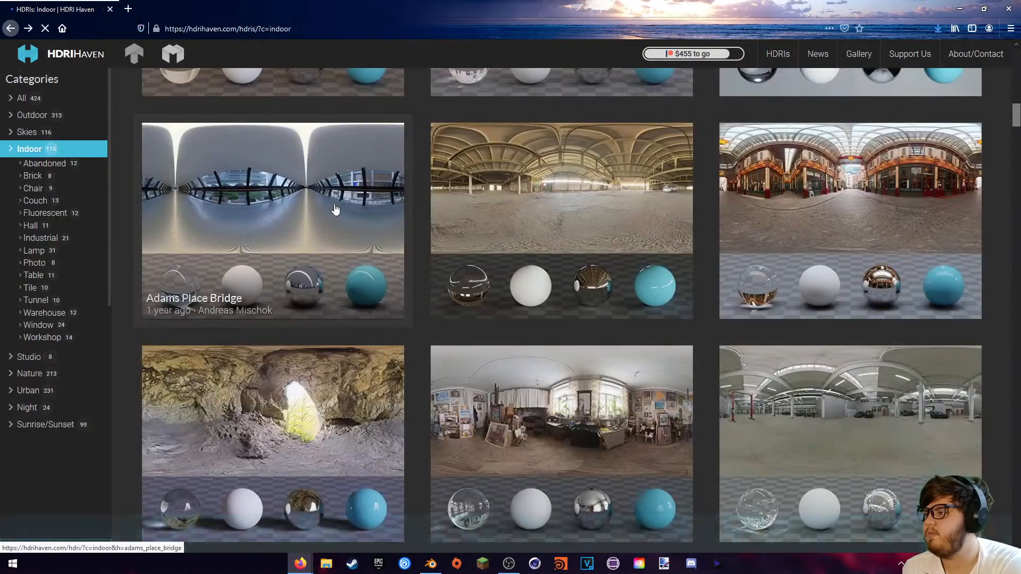
# - Browse the indoor listing for a white room and look around Photo Studio 01 in its panorama preview
pyautogui.scroll(-3, 434, 246)
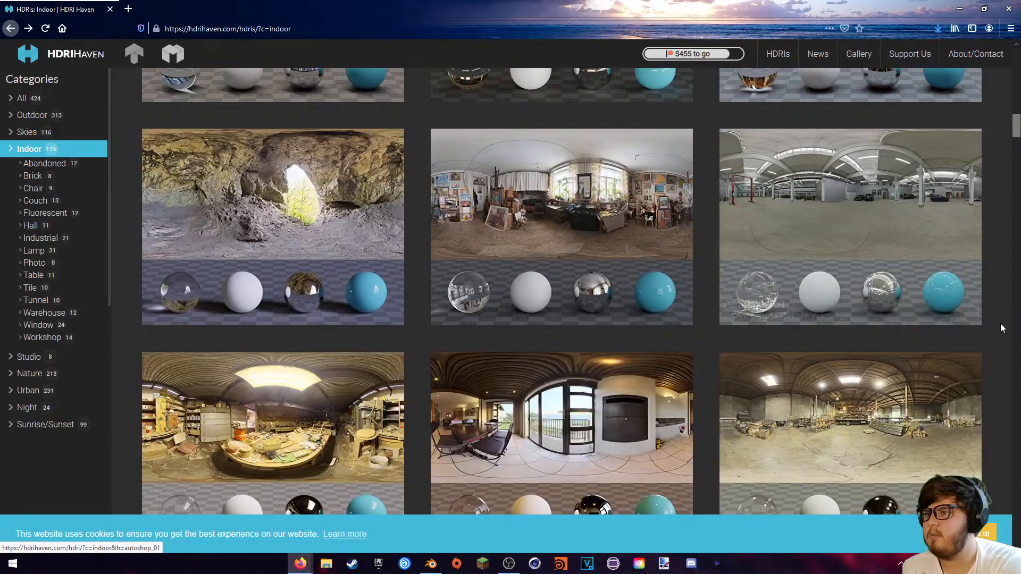
pyautogui.moveTo(1017, 126); pyautogui.dragTo(1013, 62)
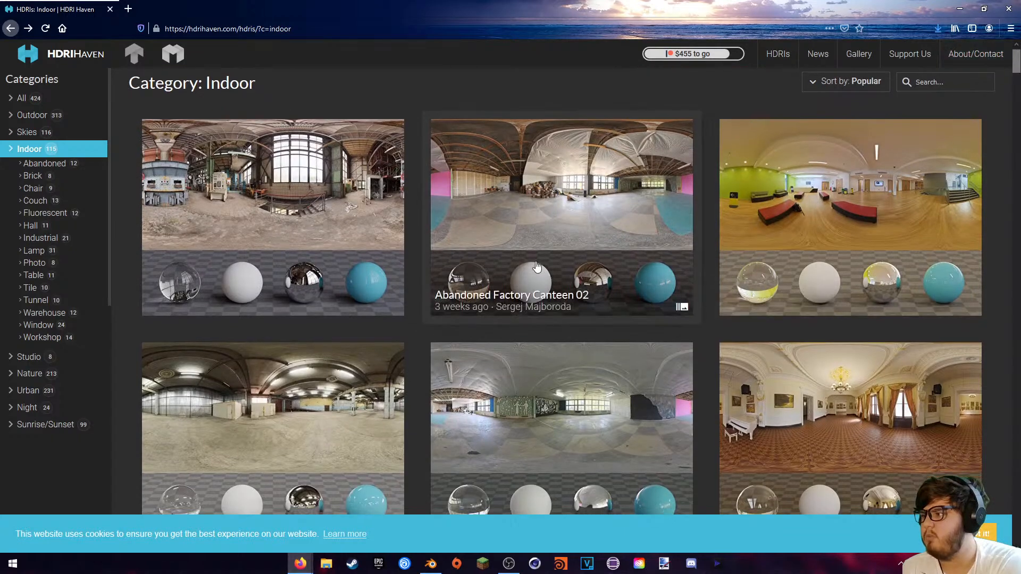
pyautogui.scroll(-3, 540, 269)
pyautogui.scroll(-2, 439, 322)
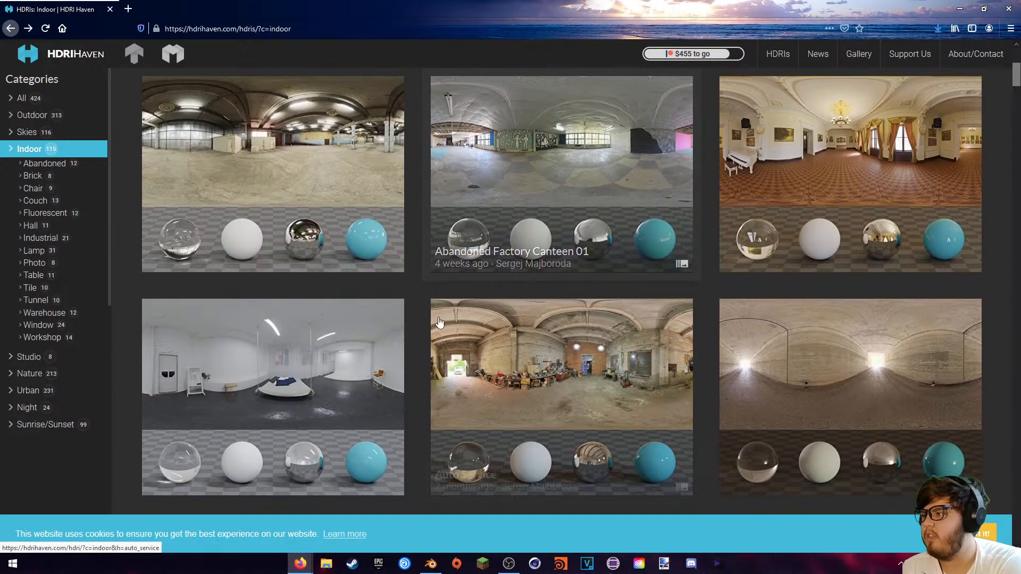
pyautogui.click(317, 356)
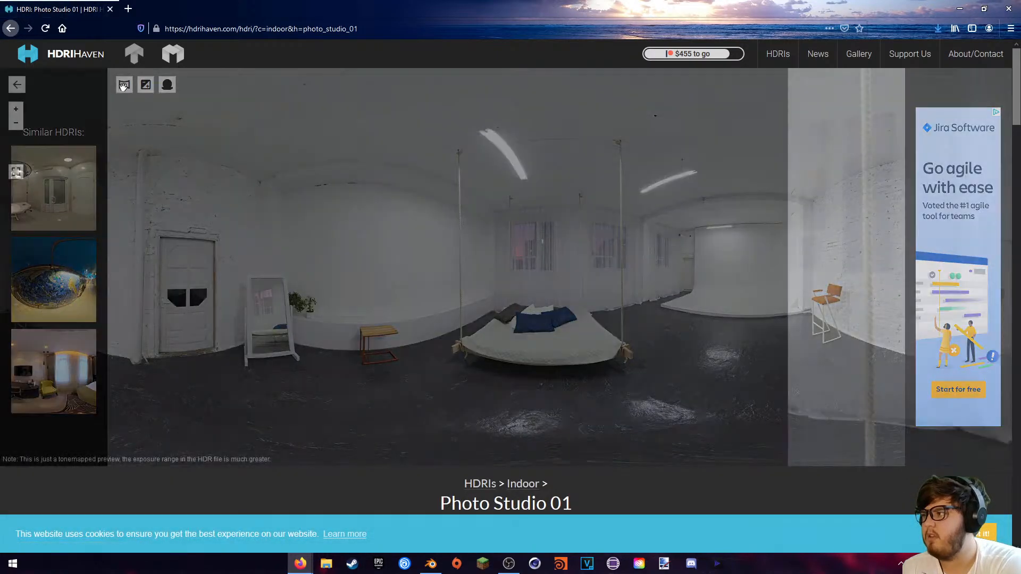
pyautogui.click(123, 85)
pyautogui.moveTo(496, 275); pyautogui.dragTo(569, 162)
# - Download the 4k HDR version of Photo Studio 01 and save the file
pyautogui.scroll(-10, 463, 271)
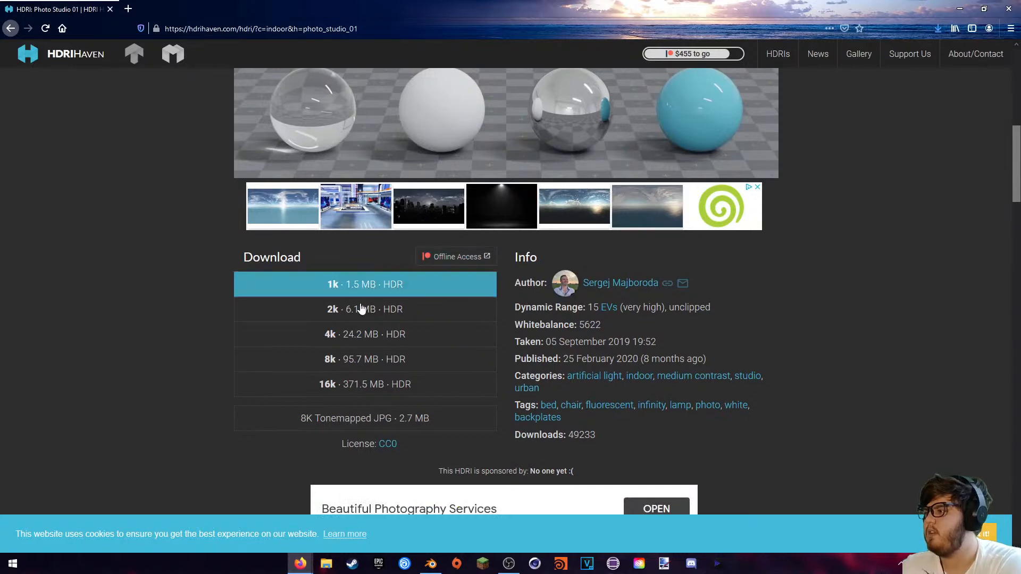
pyautogui.click(328, 336)
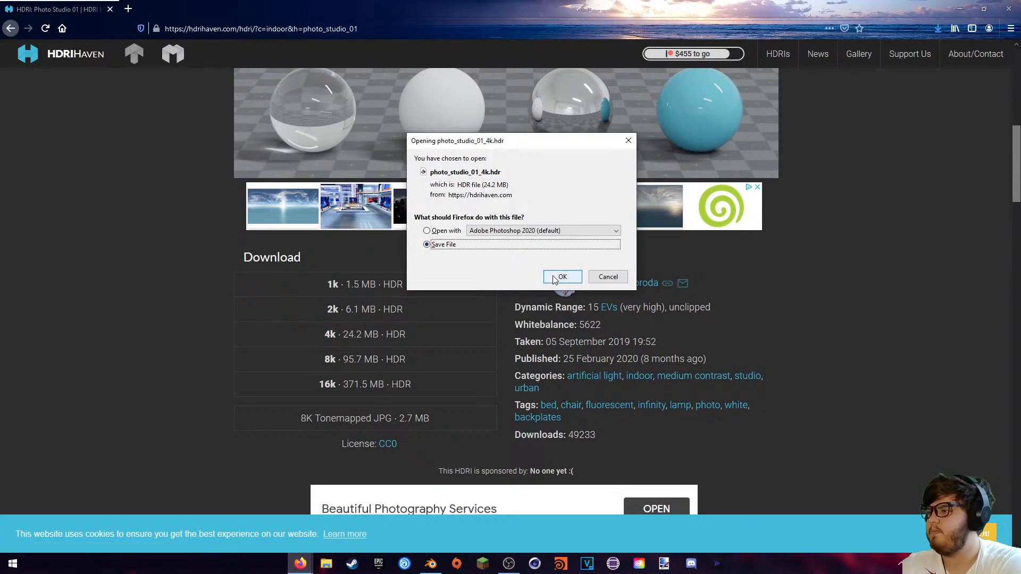
pyautogui.click(562, 277)
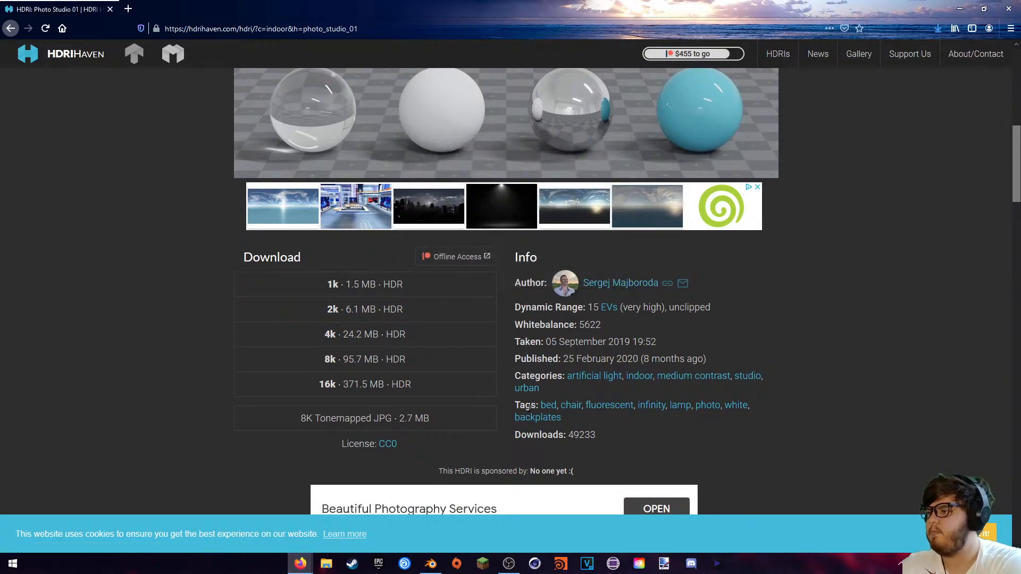
# - Switch back to Blender and load photo_studio_01_4k.hdr from Downloads into the Environment Texture of the World shader
pyautogui.click(431, 563)
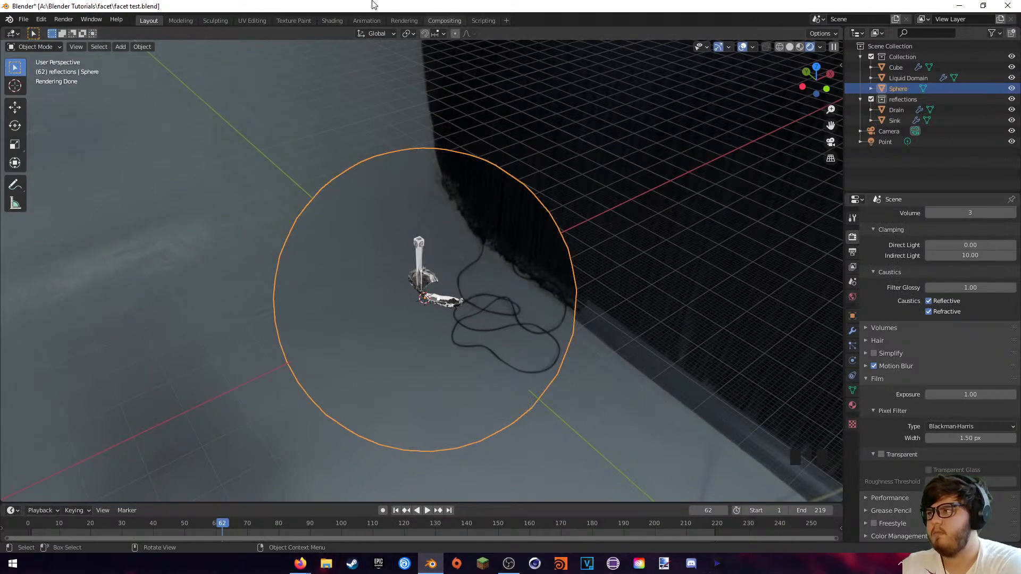
pyautogui.click(335, 20)
pyautogui.click(203, 328)
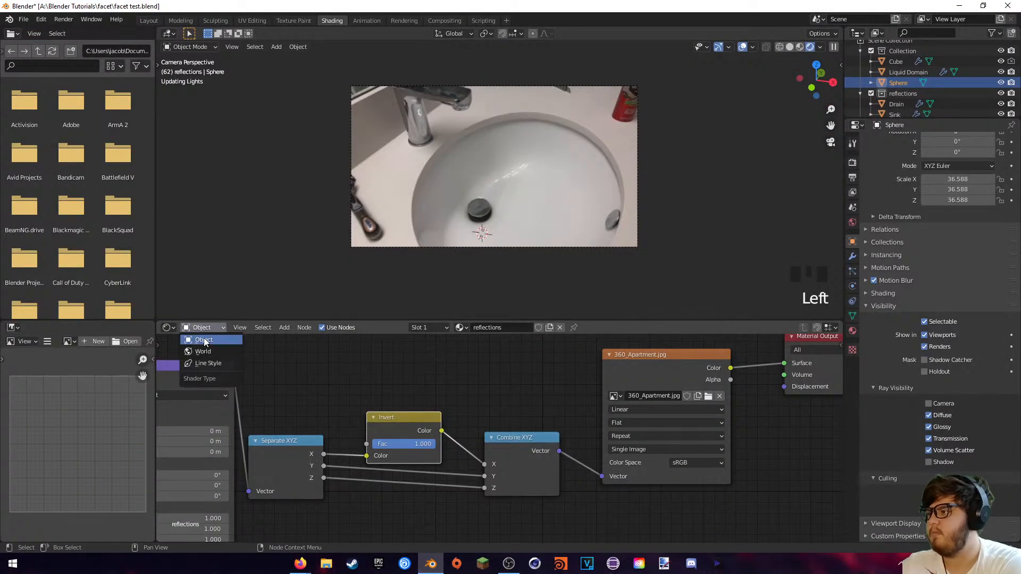
pyautogui.click(210, 352)
pyautogui.click(483, 388)
pyautogui.click(466, 388)
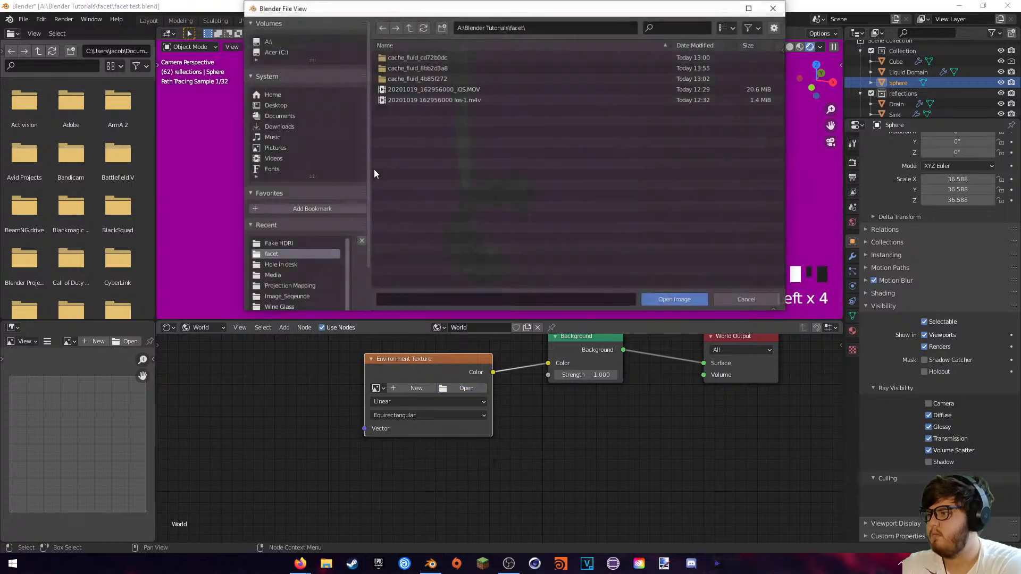
pyautogui.click(279, 128)
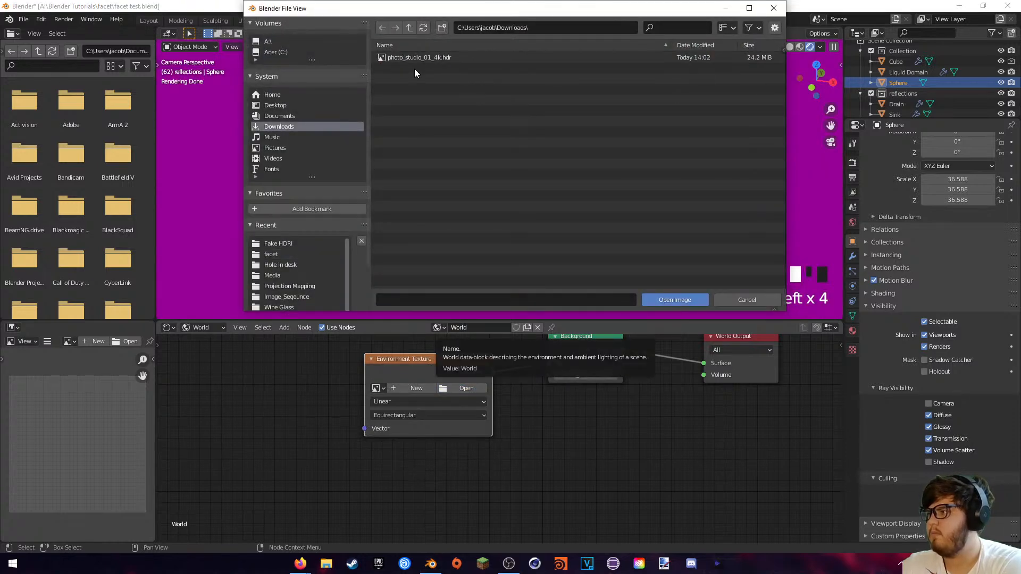
pyautogui.click(416, 58)
pyautogui.click(675, 301)
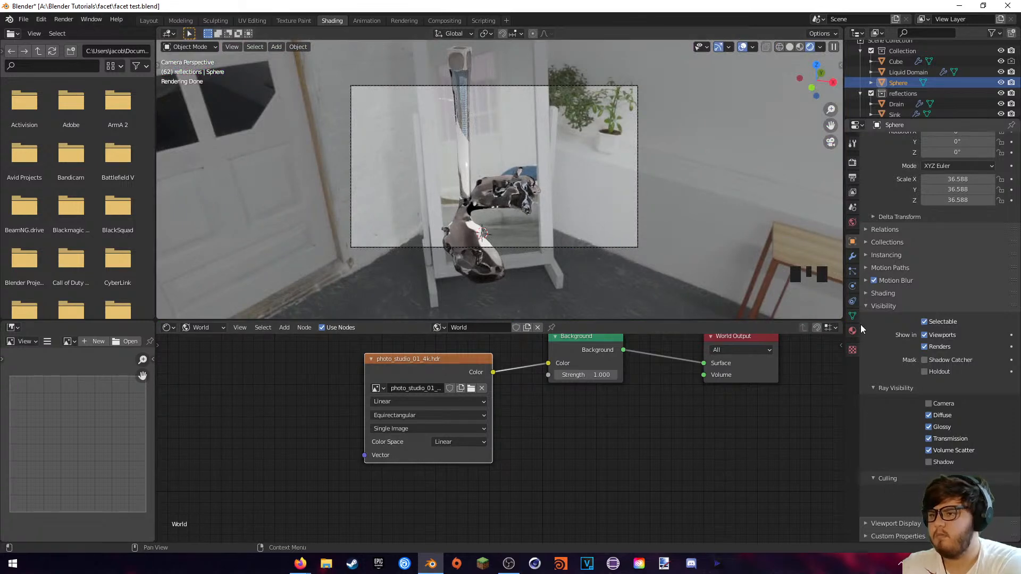
# - Turn the film's Transparent option back on in the render settings and collapse the Film section
pyautogui.click(849, 166)
pyautogui.click(897, 330)
pyautogui.click(889, 406)
pyautogui.click(887, 405)
pyautogui.click(882, 405)
pyautogui.click(867, 329)
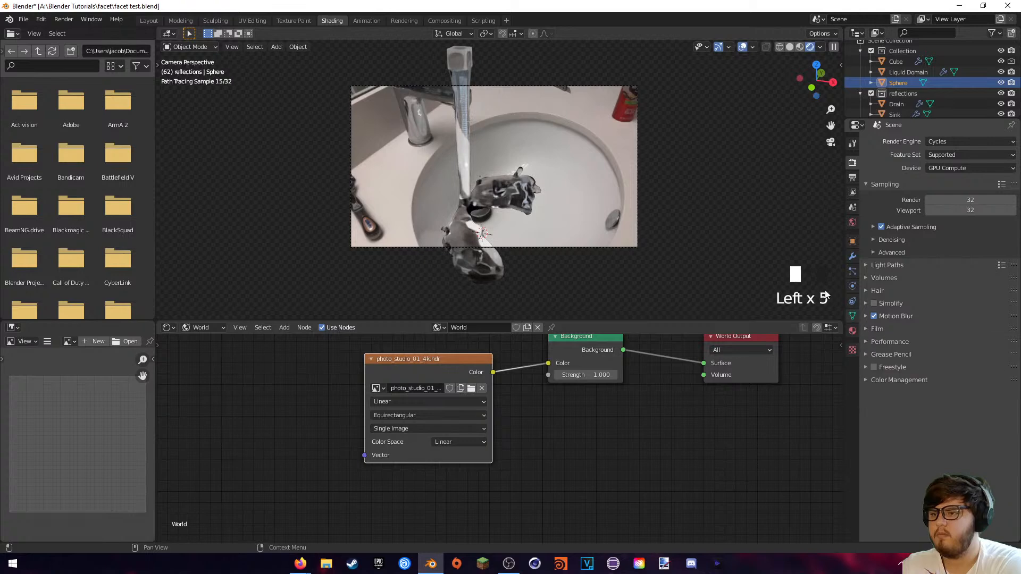
# - Return to the Layout workspace and render frame 62 with the new HDRI lighting
pyautogui.click(142, 23)
pyautogui.moveTo(378, 180); pyautogui.dragTo(198, 54, button='middle')
pyautogui.click(64, 19)
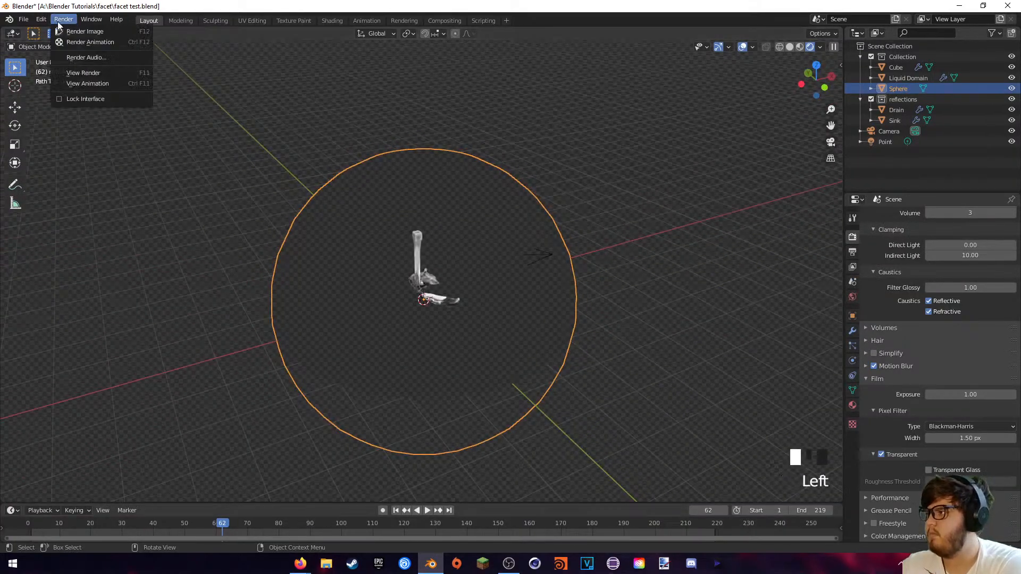
pyautogui.click(80, 30)
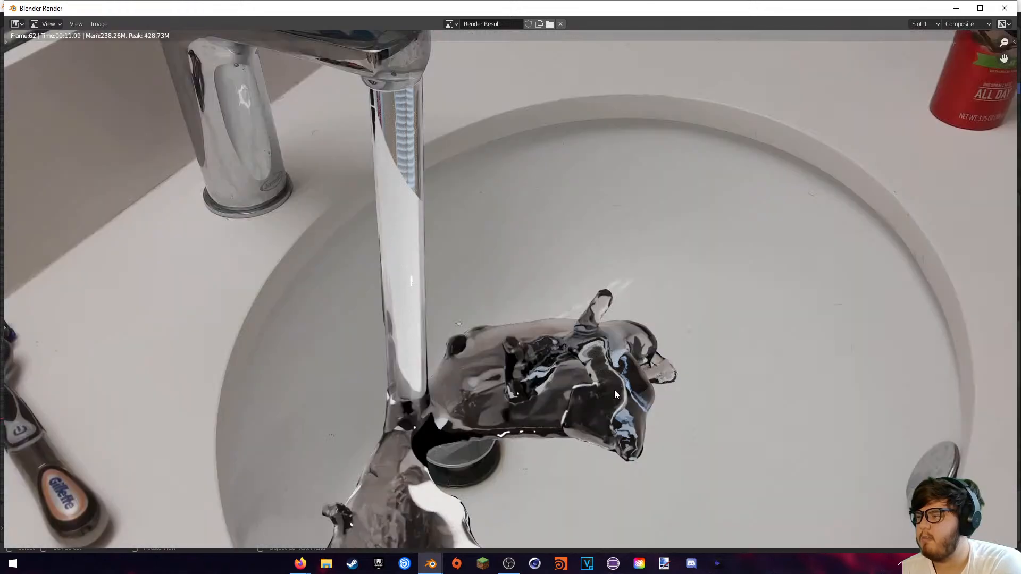
# - Inspect the reflections on the stream and the splashing water in the render, and close it
pyautogui.scroll(-4, 564, 404)
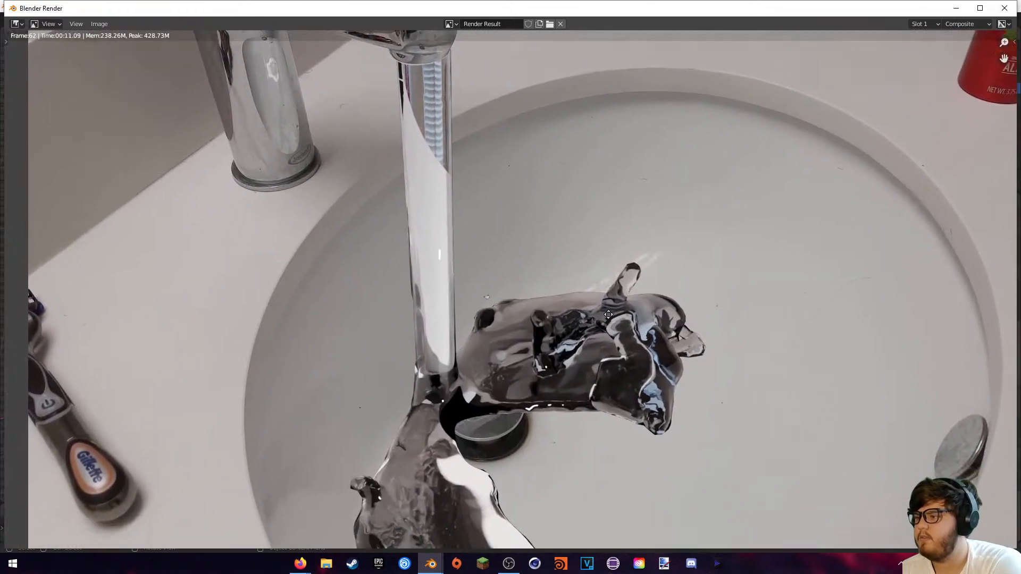
pyautogui.scroll(3, 556, 307)
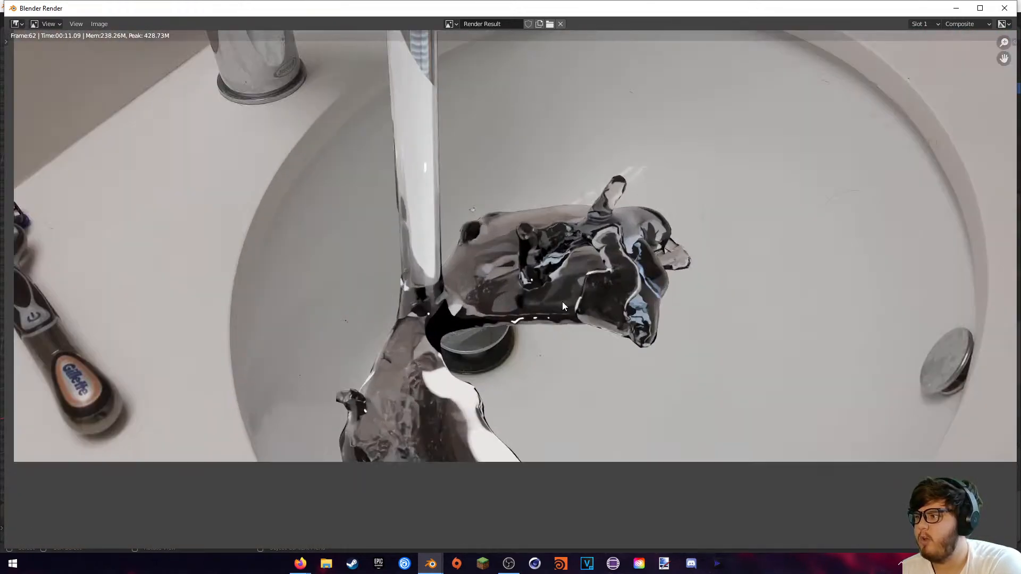
pyautogui.moveTo(589, 252); pyautogui.dragTo(521, 327, button='middle')
pyautogui.moveTo(420, 378); pyautogui.dragTo(557, 465, button='middle')
pyautogui.moveTo(457, 369); pyautogui.dragTo(470, 213, button='middle')
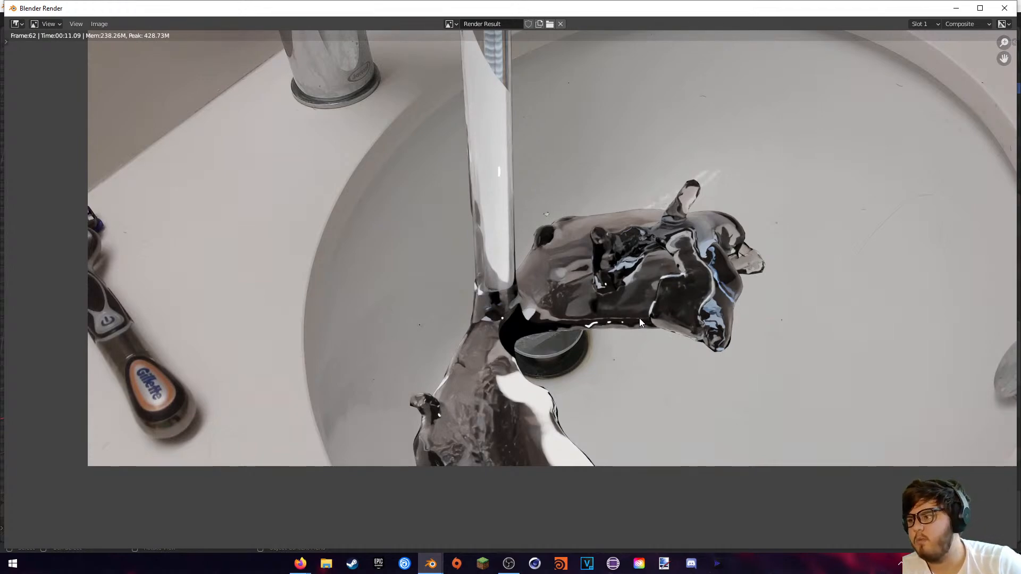
pyautogui.press('Escape')
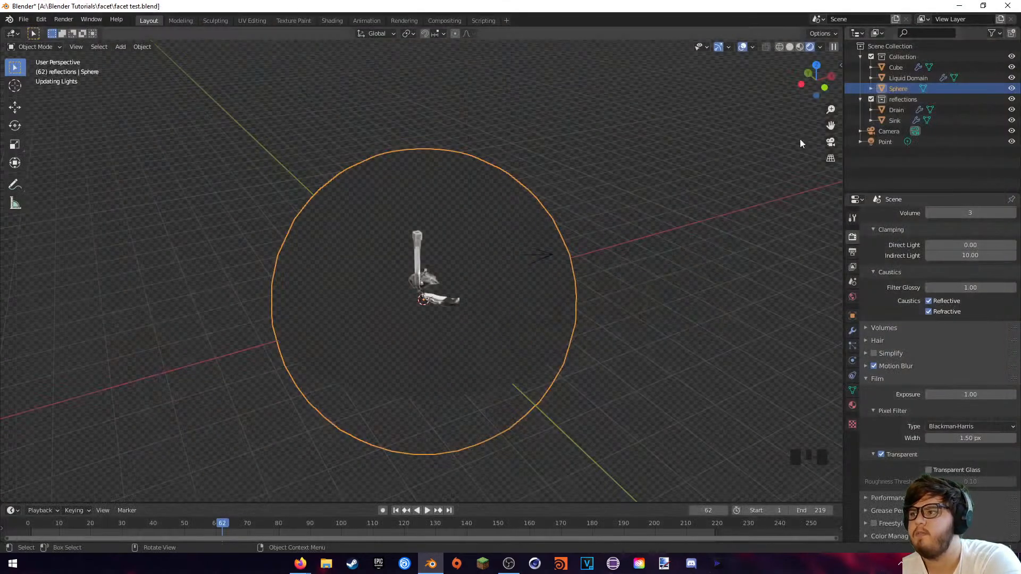
pyautogui.moveTo(594, 233); pyautogui.dragTo(625, 244, button='middle')
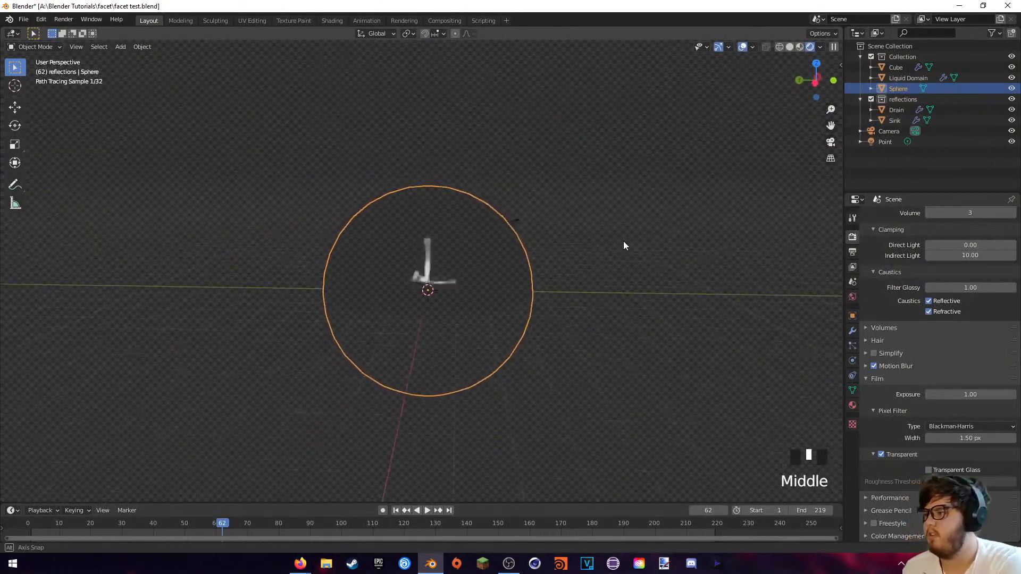
# - Examine the reflections on the stream and the splashing water from several angles and distances in the rendered viewport
pyautogui.scroll(7, 625, 245)
pyautogui.scroll(-4, 577, 261)
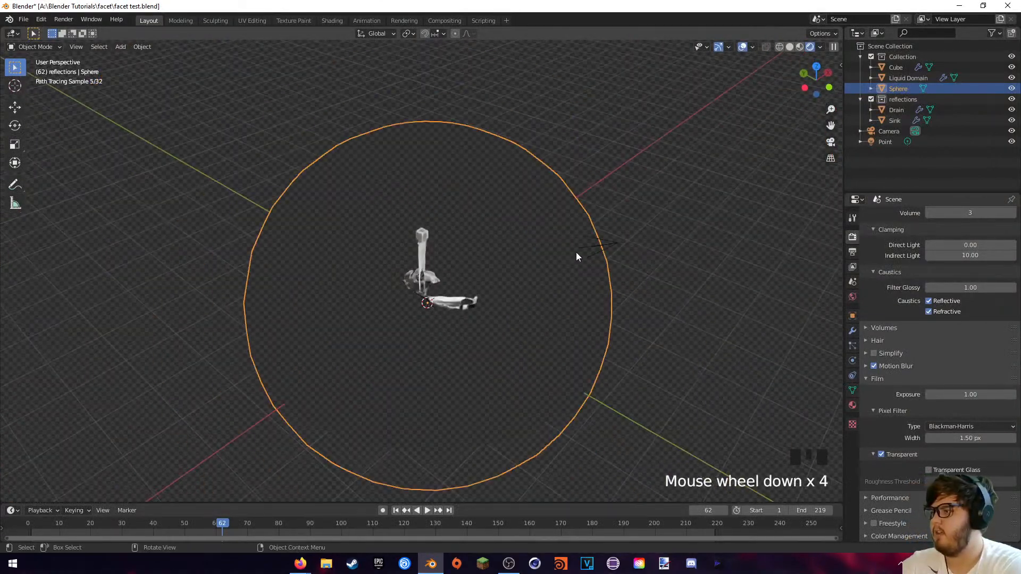
pyautogui.moveTo(524, 287); pyautogui.dragTo(461, 253, button='middle')
pyautogui.scroll(4, 428, 258)
pyautogui.keyDown('shift'); pyautogui.moveTo(415, 227); pyautogui.dragTo(499, 300, button='middle'); pyautogui.keyUp('shift')
pyautogui.scroll(4, 537, 293)
pyautogui.moveTo(437, 234); pyautogui.dragTo(462, 248, button='middle')
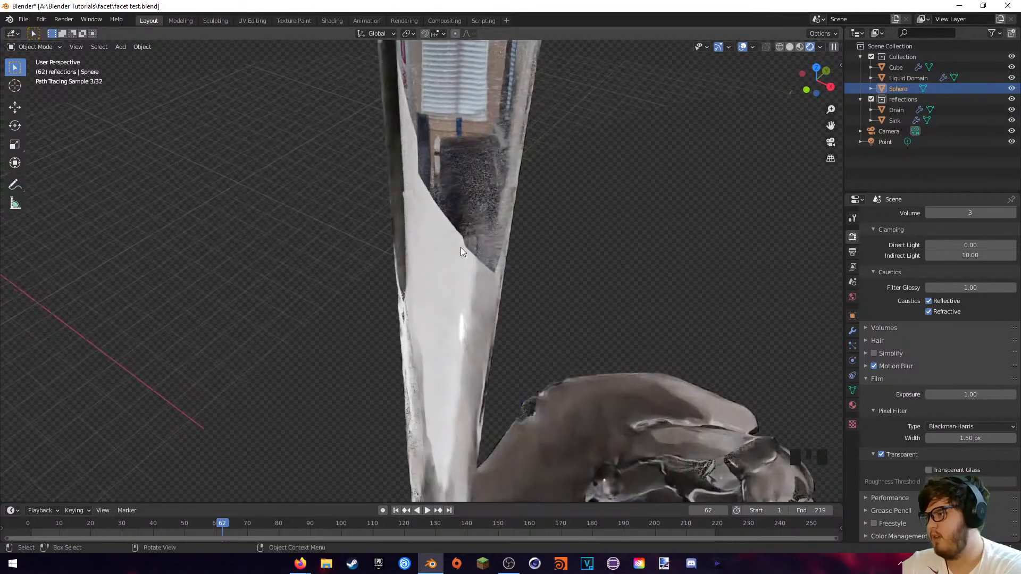
pyautogui.scroll(-9, 555, 228)
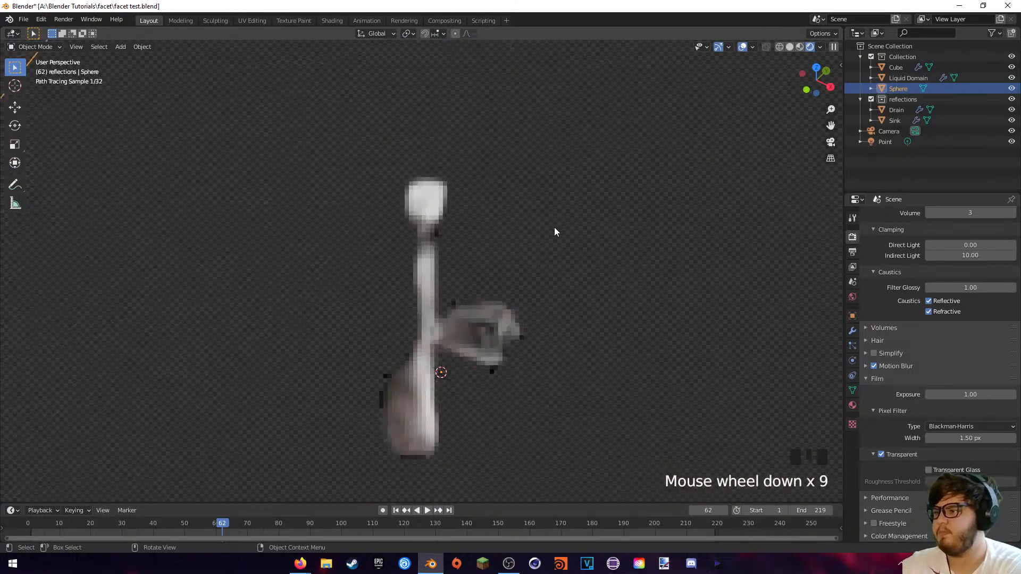
pyautogui.scroll(-1, 504, 264)
pyautogui.moveTo(503, 263); pyautogui.dragTo(533, 292, button='middle')
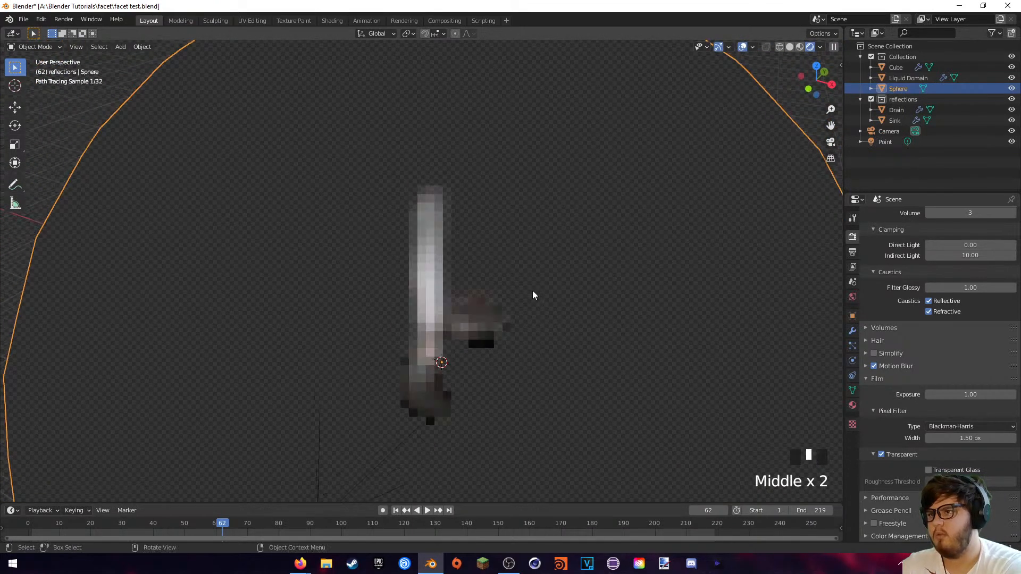
# - Change the point light to a Sun light with a strength of 100
pyautogui.click(885, 142)
pyautogui.moveTo(584, 283)
pyautogui.mouseDown(button='middle')
pyautogui.moveTo(600, 296)
pyautogui.moveTo(589, 281)
pyautogui.mouseUp(button='middle')
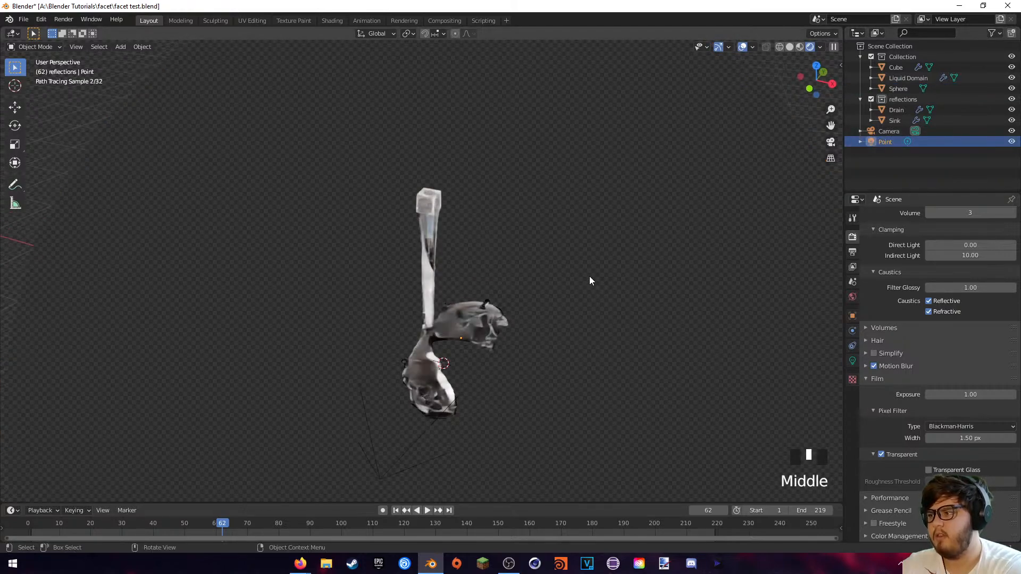
pyautogui.press('KP_0')
pyautogui.scroll(-2, 619, 266)
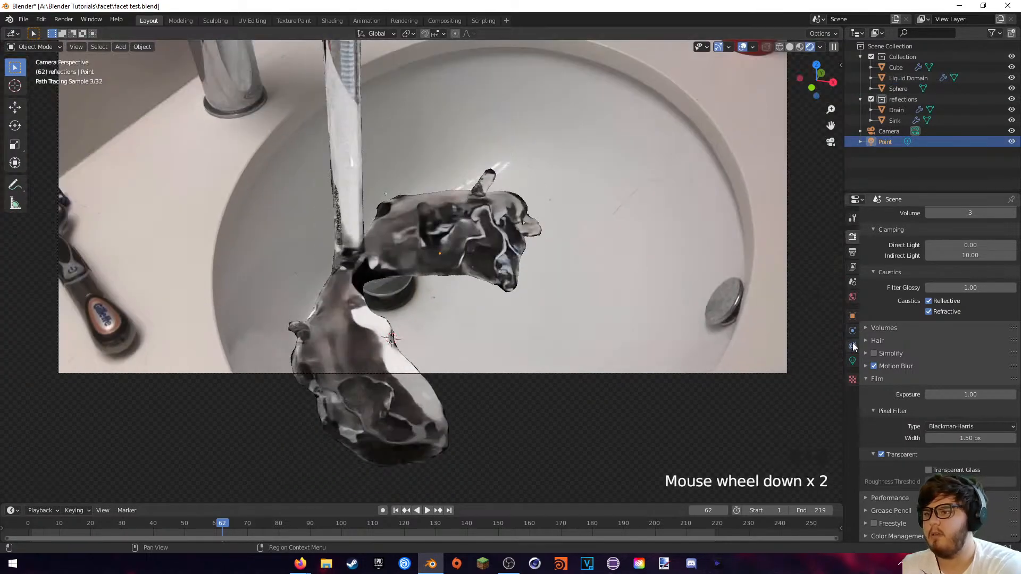
pyautogui.click(853, 360)
pyautogui.click(928, 262)
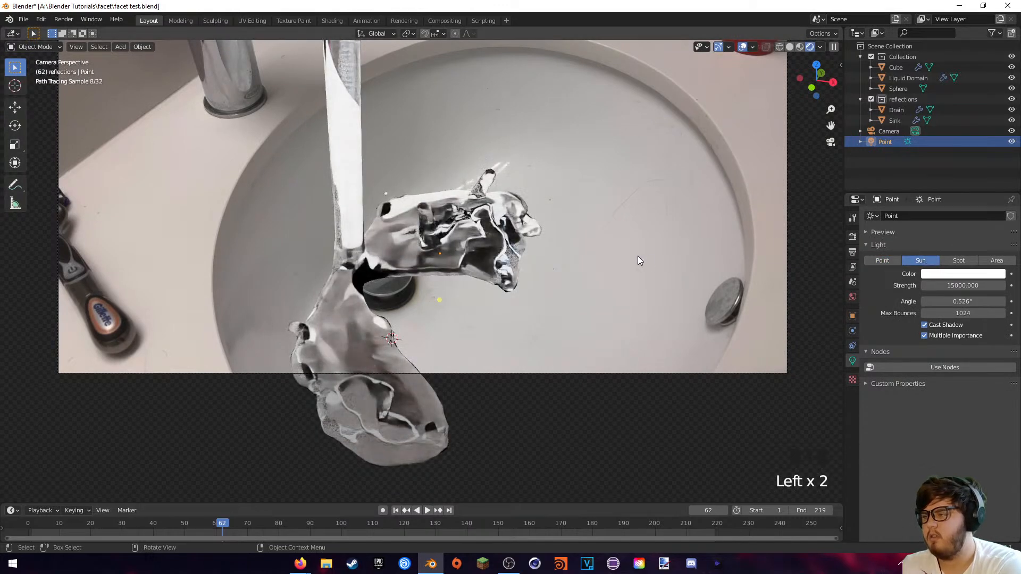
pyautogui.scroll(-4, 636, 254)
pyautogui.click(944, 286)
pyautogui.write('100')
pyautogui.press('Return')
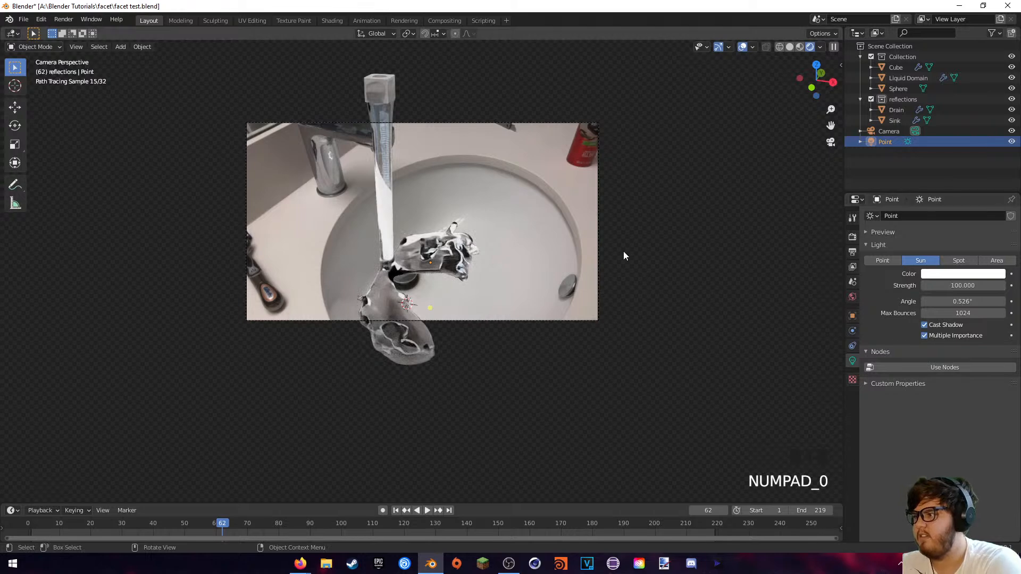
# - Raise the sun light along the Z axis to just above the splashing water
pyautogui.press('KP_Decimal')
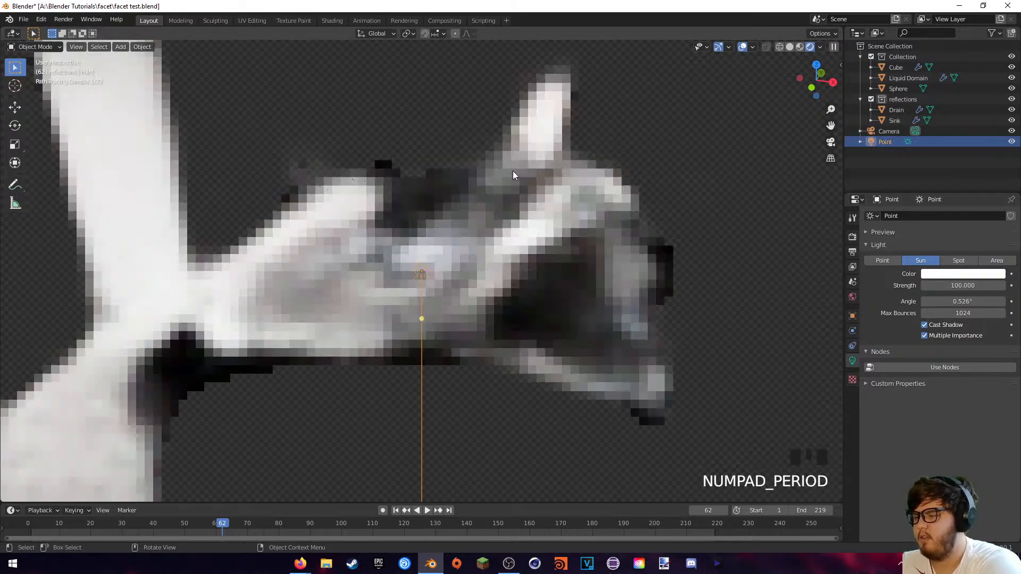
pyautogui.scroll(-4, 529, 283)
pyautogui.press('g')
pyautogui.press('z')
pyautogui.click(510, 70)
pyautogui.scroll(-9, 499, 113)
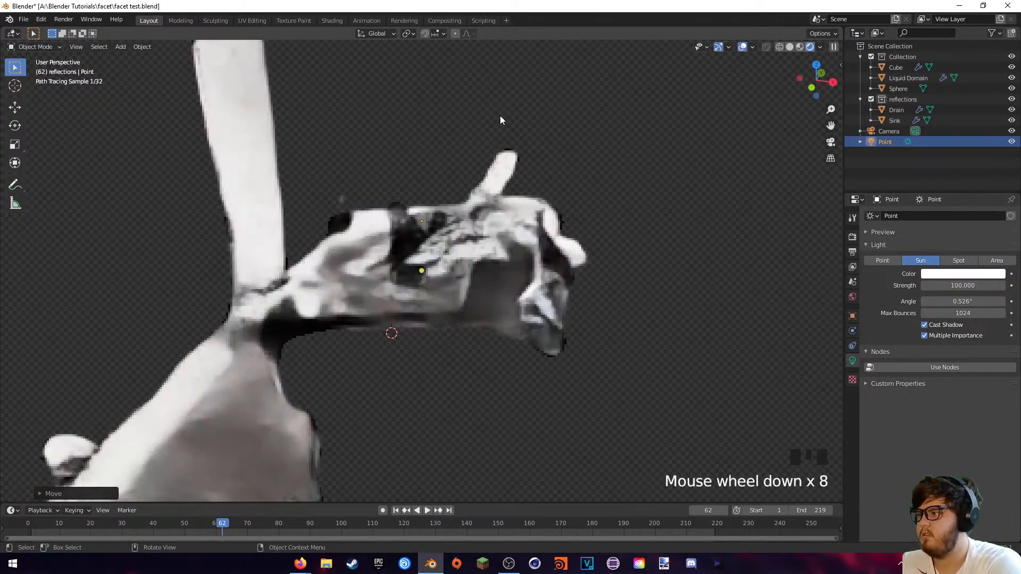
pyautogui.press('r')
pyautogui.press('r')
pyautogui.rightClick(455, 207)
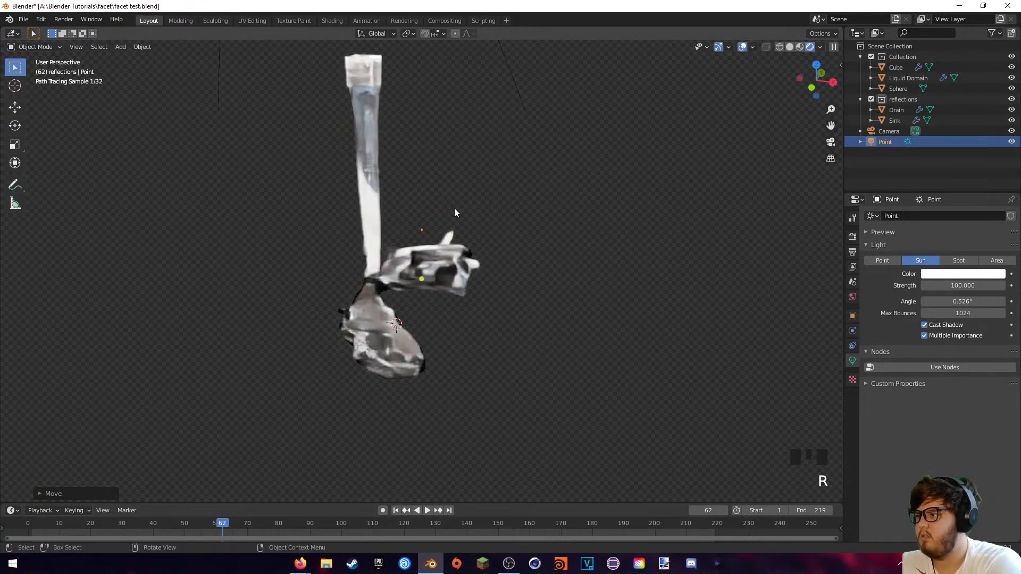
# - Tilt the sun light slightly off vertical with a free trackball rotation and set its strength to 200
pyautogui.scroll(5, 464, 206)
pyautogui.press('r')
pyautogui.press('r')
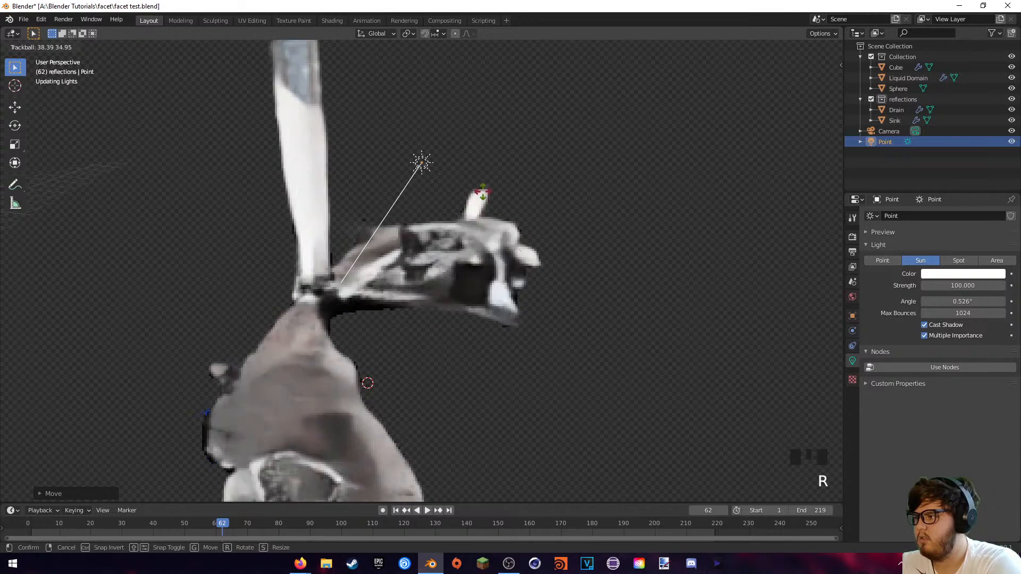
pyautogui.click(456, 171)
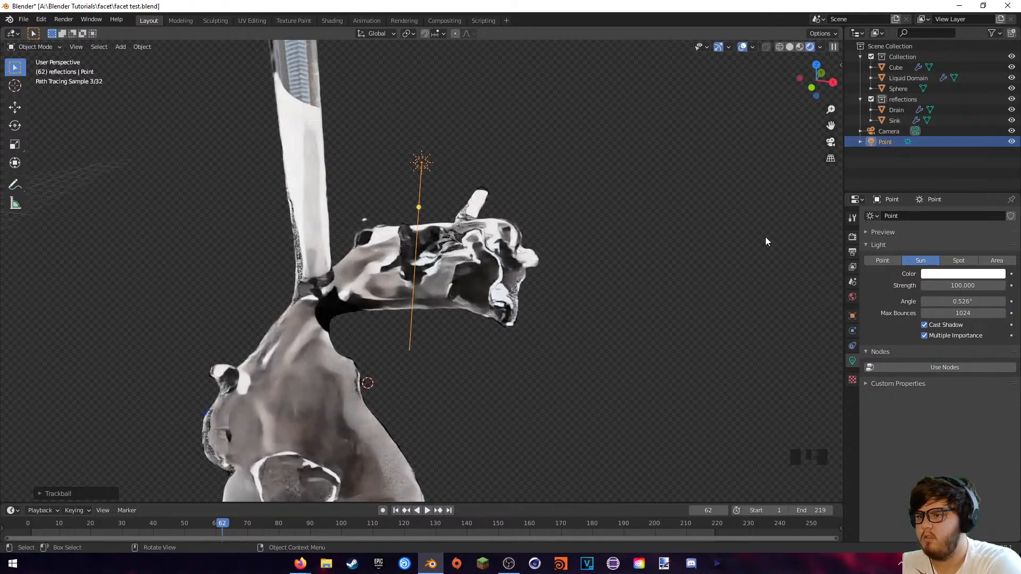
pyautogui.click(952, 284)
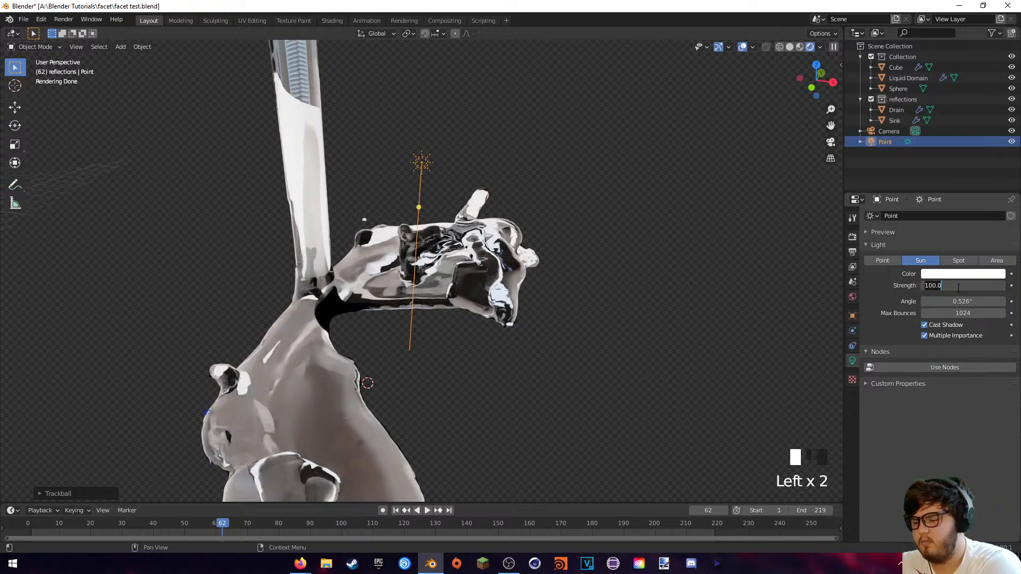
pyautogui.press('Return')
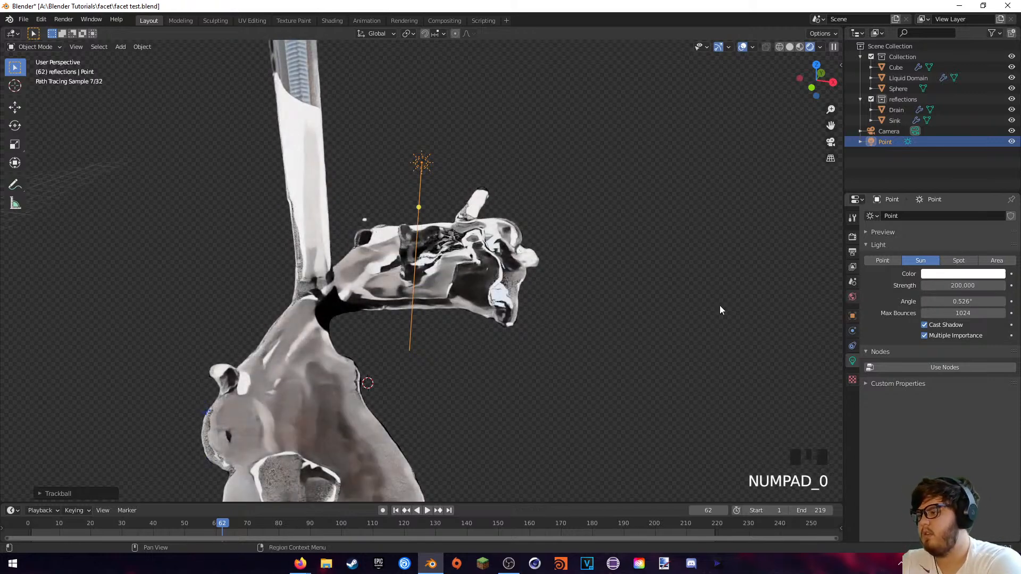
# - Select the liquid domain, reopen the last render of frame 62 to examine the water's shading, and close it
pyautogui.click(360, 302)
pyautogui.click(401, 287)
pyautogui.moveTo(434, 287); pyautogui.dragTo(421, 266, button='middle')
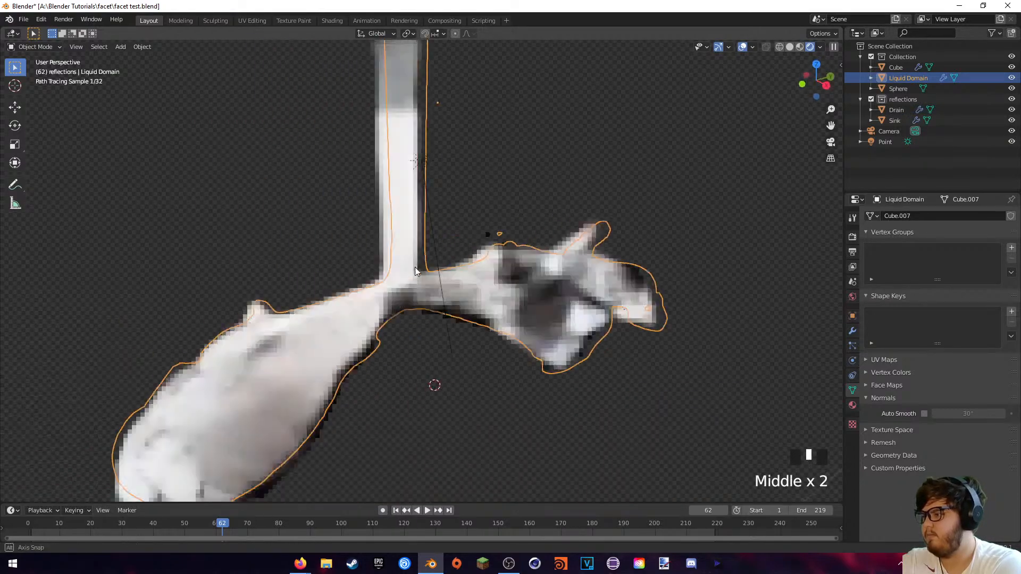
pyautogui.click(63, 19)
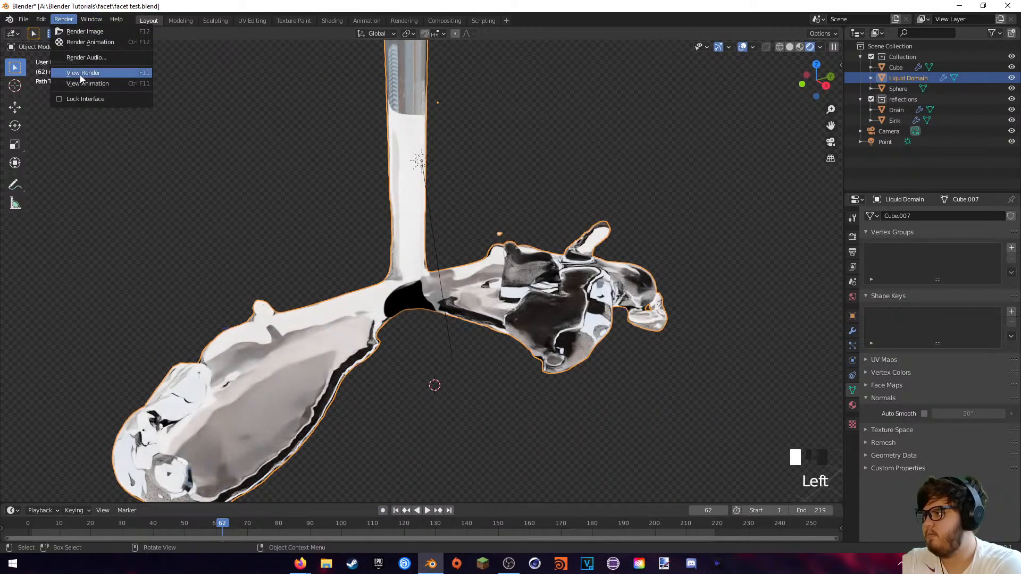
pyautogui.click(80, 71)
pyautogui.moveTo(431, 272); pyautogui.dragTo(426, 234, button='middle')
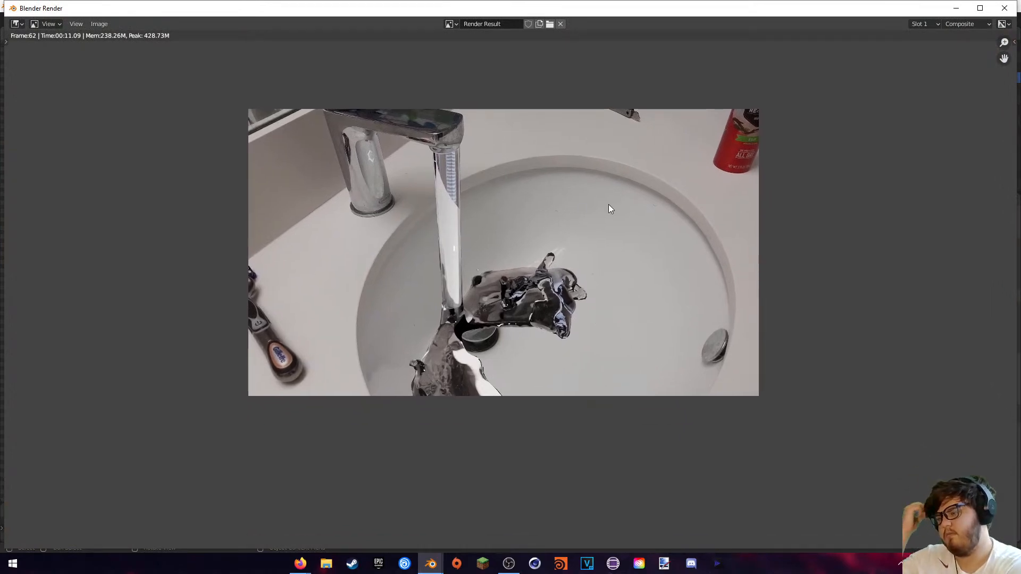
pyautogui.click(1005, 8)
# - Try switching the sink's ray visibility options, such as Transmission, Volume Scatter and Shadow, off and back on
pyautogui.moveTo(588, 211); pyautogui.dragTo(604, 186, button='middle')
pyautogui.click(626, 179)
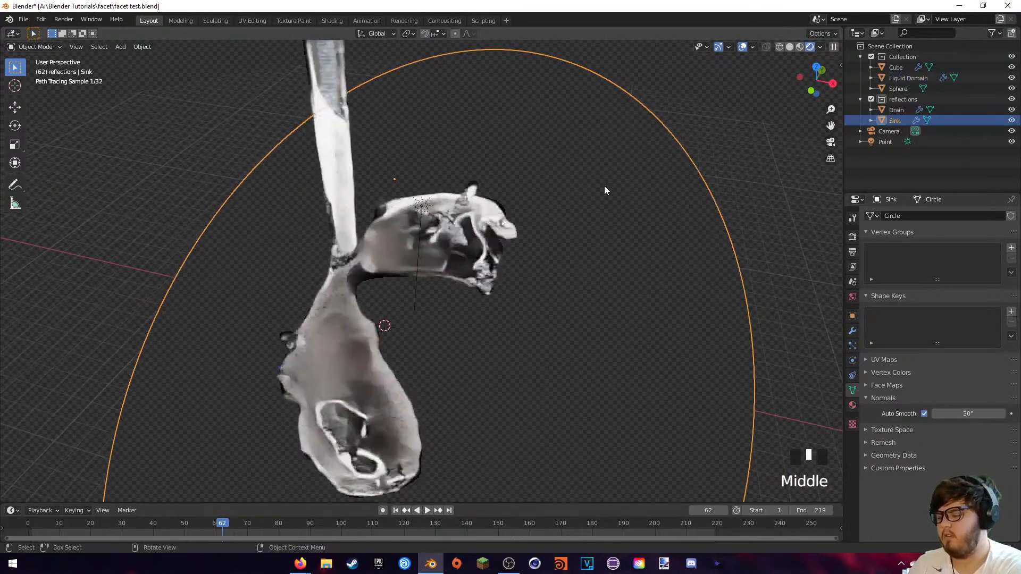
pyautogui.click(853, 317)
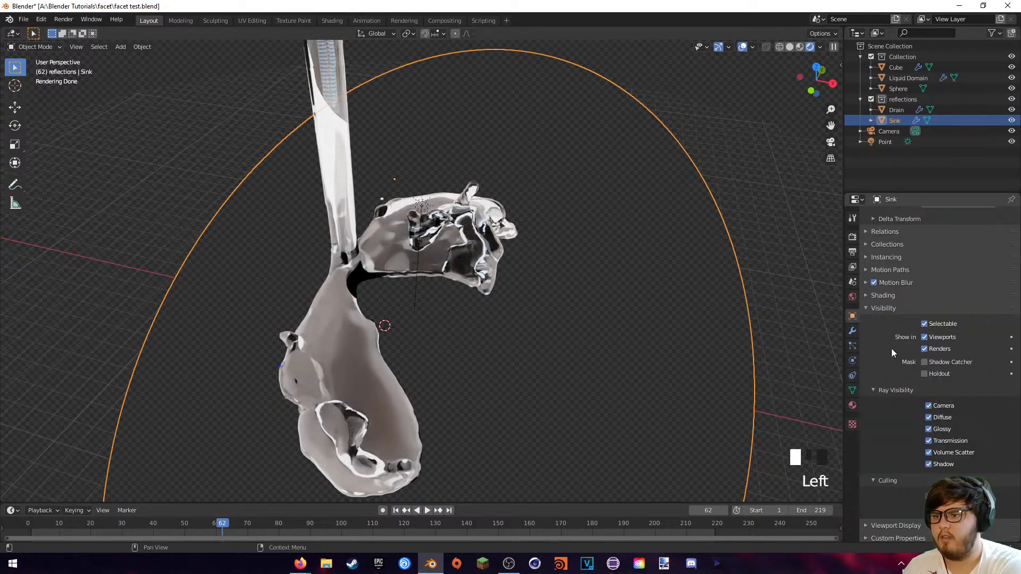
pyautogui.click(929, 453)
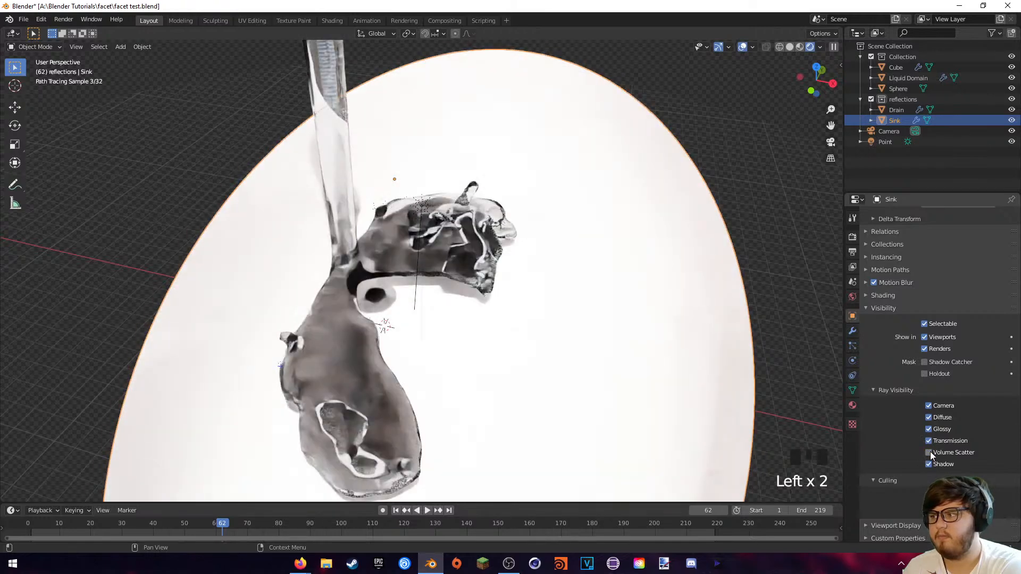
pyautogui.click(929, 454)
pyautogui.click(929, 452)
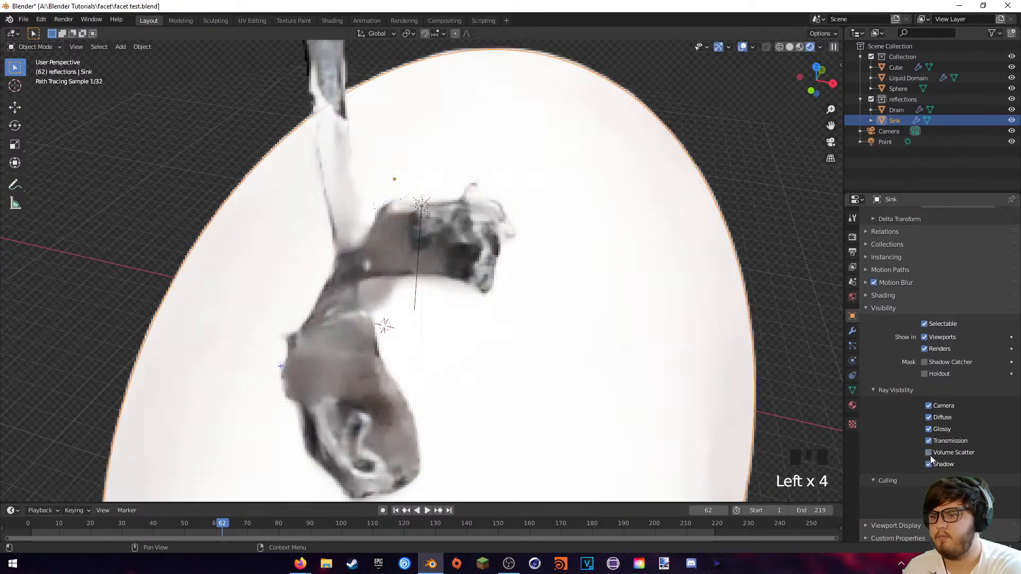
pyautogui.click(929, 442)
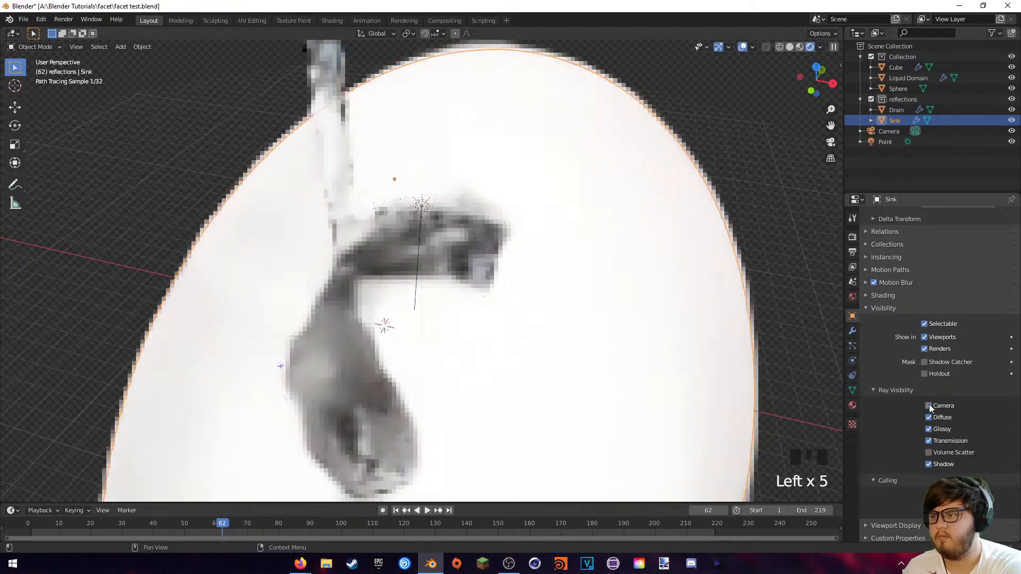
pyautogui.click(929, 442)
pyautogui.click(929, 464)
pyautogui.click(929, 464)
pyautogui.click(929, 453)
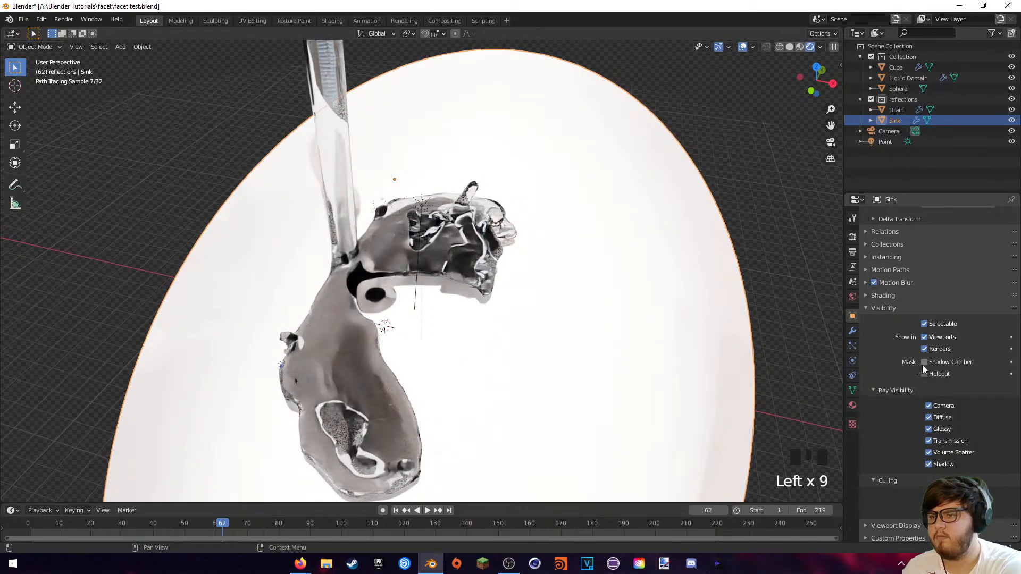
# - Try the Shadow Catcher mask on the sink, check the water from another angle, and turn the mask off again
pyautogui.click(923, 364)
pyautogui.moveTo(520, 368); pyautogui.dragTo(626, 368, button='middle')
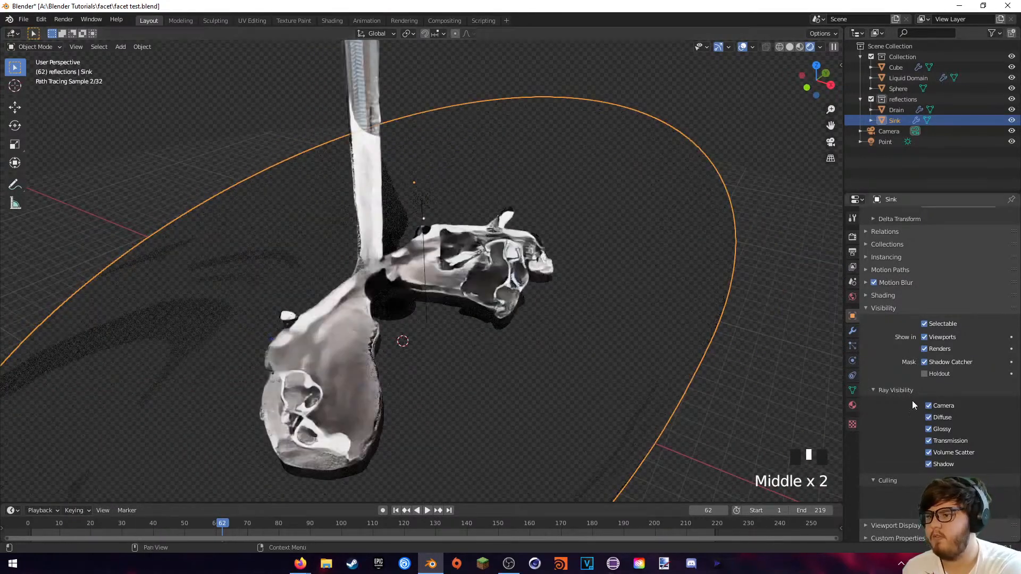
pyautogui.click(925, 362)
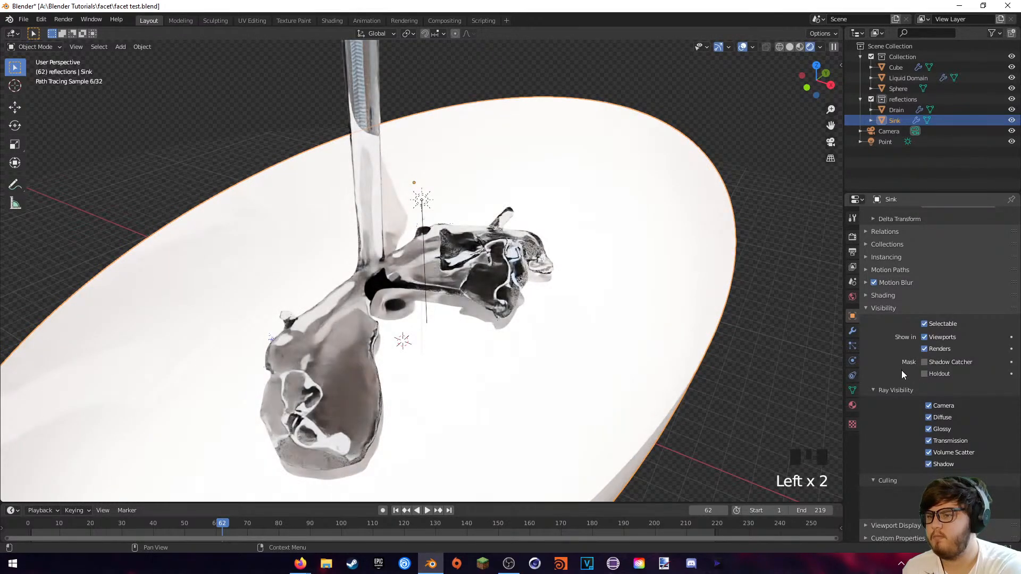
pyautogui.moveTo(628, 336); pyautogui.dragTo(631, 342, button='middle')
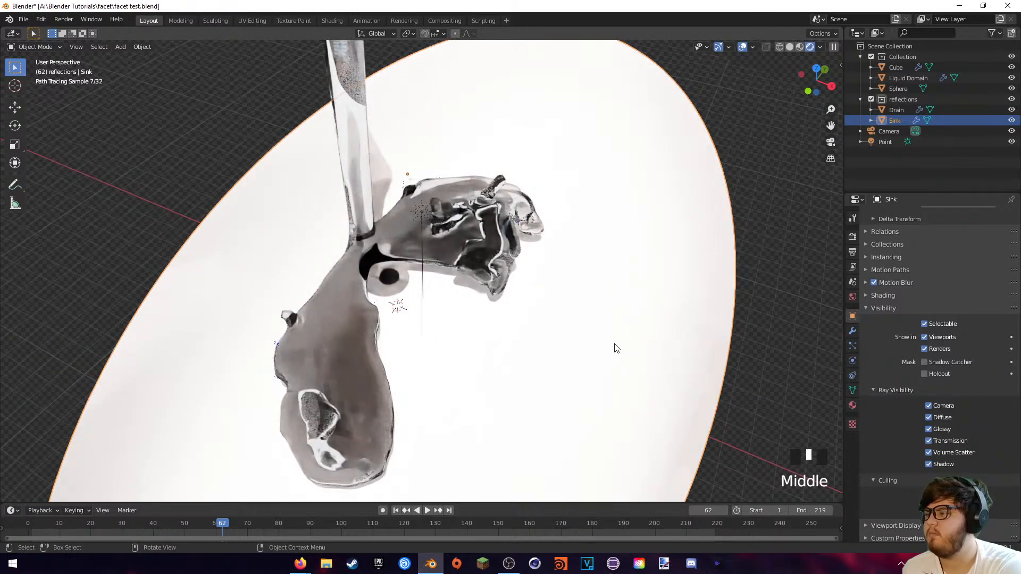
# - Hide the sink temporarily to compare the reflections on the water without it, and unhide it
pyautogui.press('h')
pyautogui.moveTo(563, 312); pyautogui.dragTo(502, 295, button='middle')
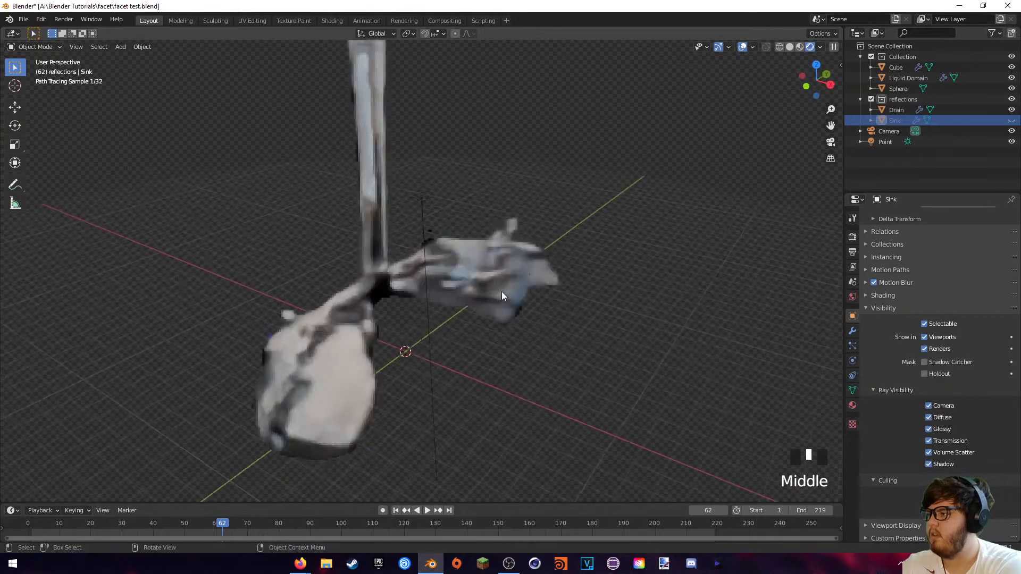
pyautogui.click(394, 288)
pyautogui.click(365, 231)
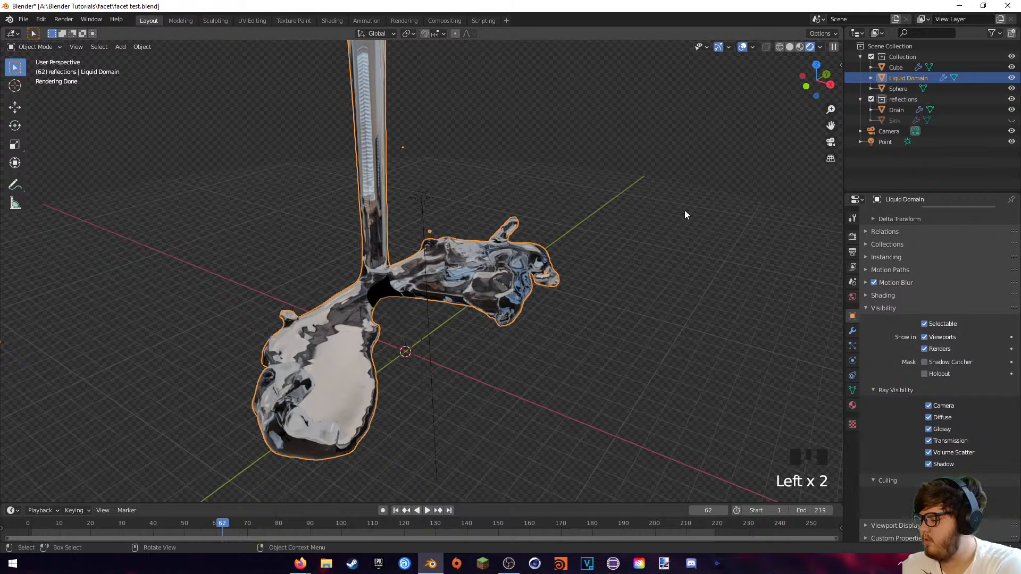
pyautogui.hotkey('alt', 'h')
# - Select the liquid domain and open its material in the Shading workspace, framing the Glass BSDF and Material Output nodes
pyautogui.click(488, 261)
pyautogui.click(483, 271)
pyautogui.moveTo(531, 161); pyautogui.dragTo(549, 165, button='middle')
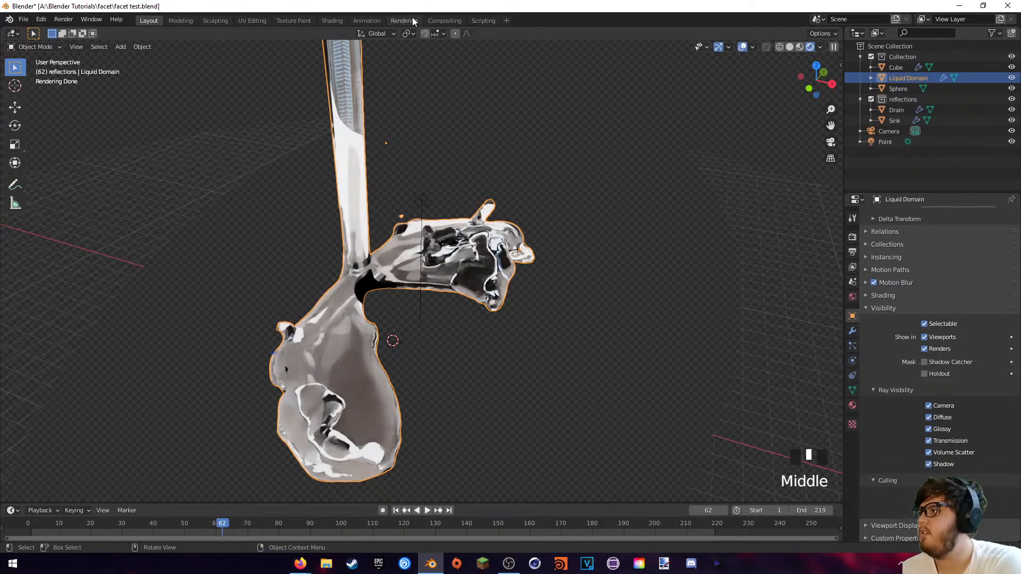
pyautogui.click(435, 21)
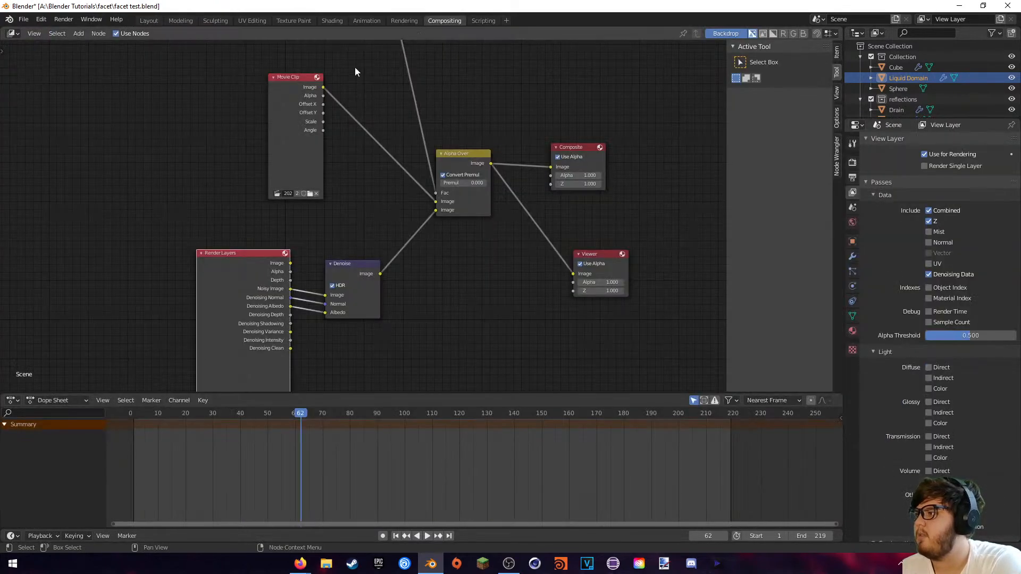
pyautogui.click(146, 20)
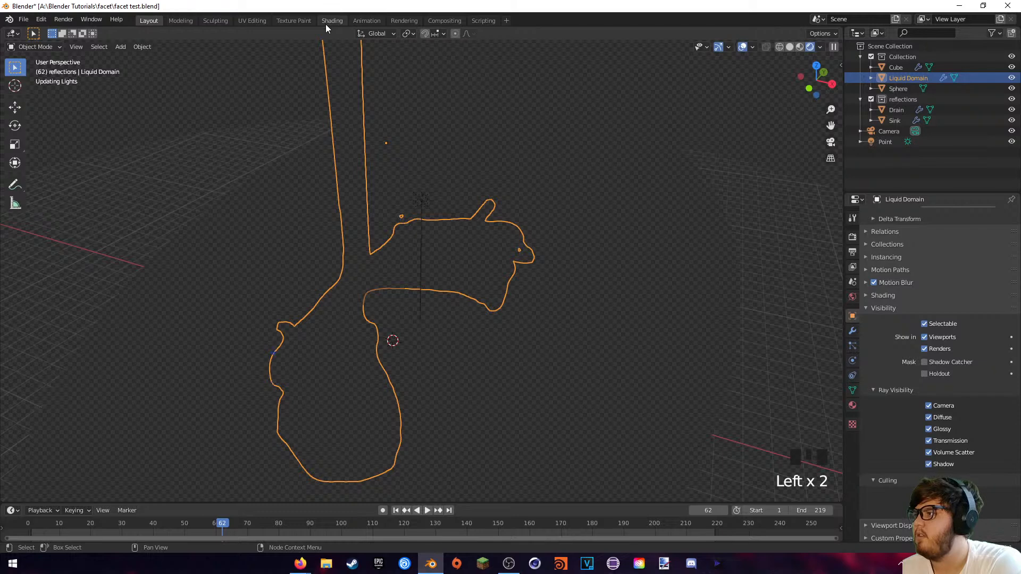
pyautogui.click(323, 21)
pyautogui.click(203, 339)
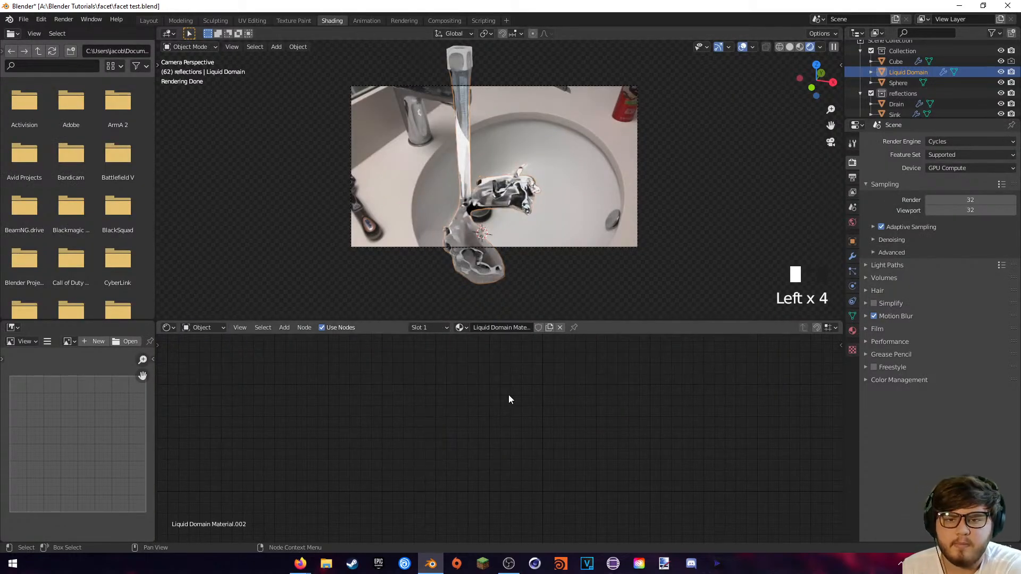
pyautogui.scroll(-5, 568, 445)
pyautogui.moveTo(738, 417); pyautogui.dragTo(427, 389, button='middle')
pyautogui.scroll(5, 648, 458)
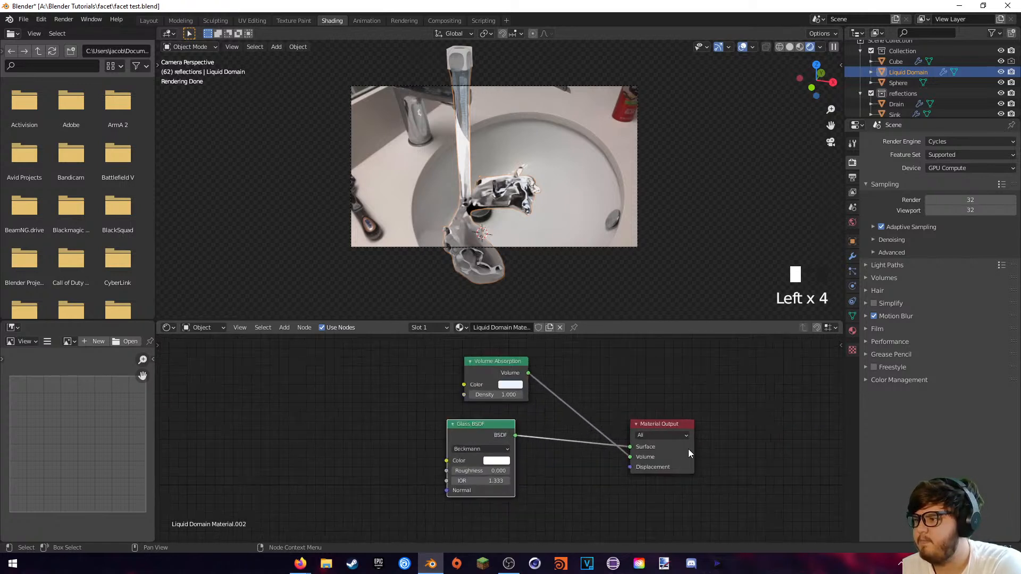
pyautogui.moveTo(665, 417); pyautogui.dragTo(569, 387, button='middle')
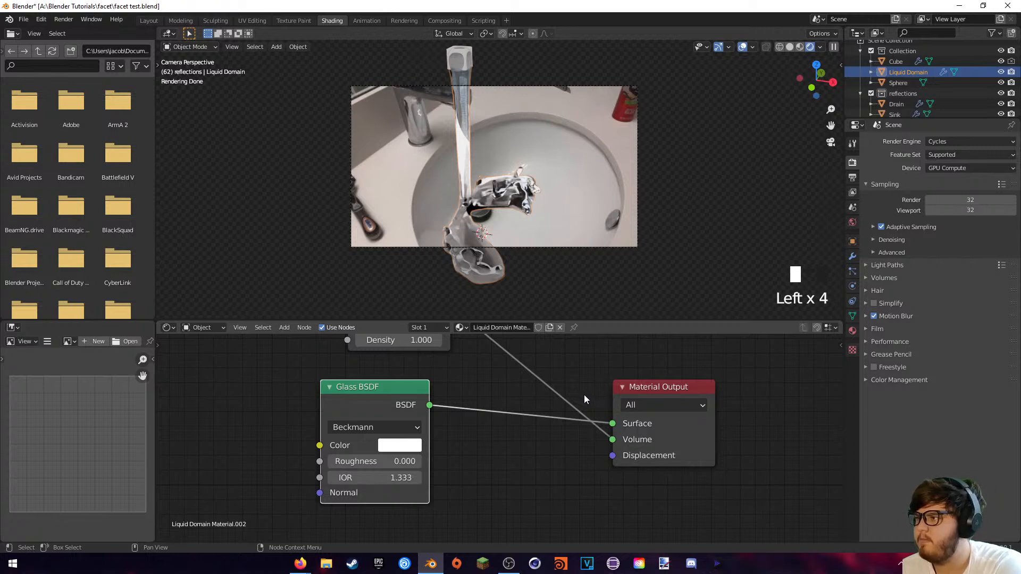
# - Add a Translucent BSDF node to the liquid material and move the Glass BSDF aside to make room for it
pyautogui.scroll(5, 491, 193)
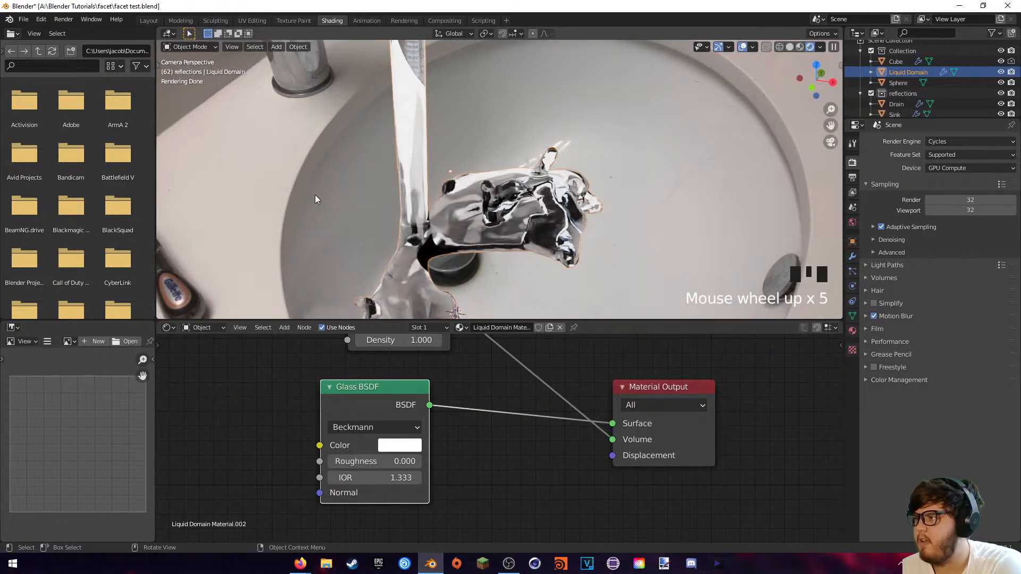
pyautogui.scroll(-3, 391, 178)
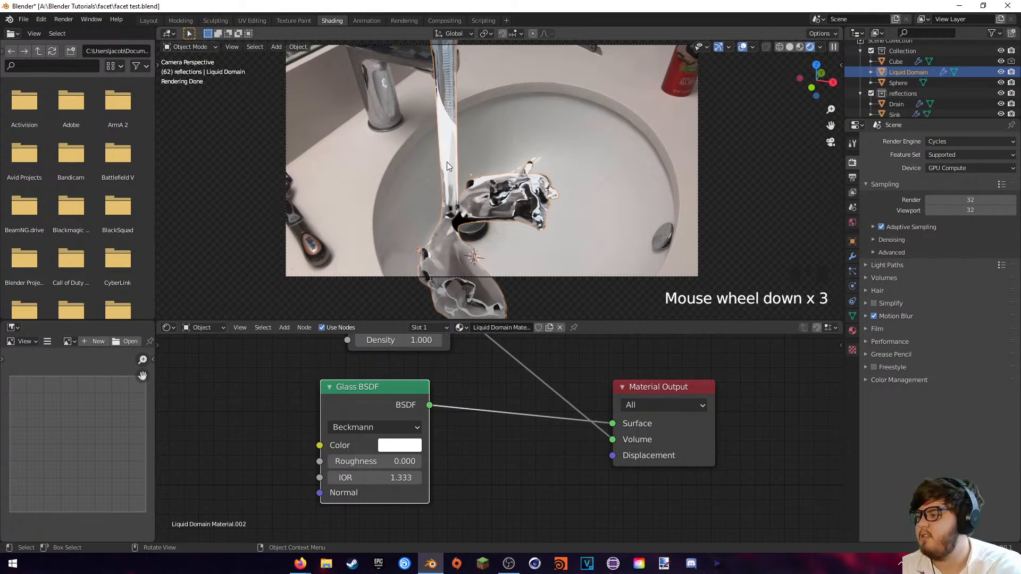
pyautogui.moveTo(473, 388); pyautogui.dragTo(477, 419, button='middle')
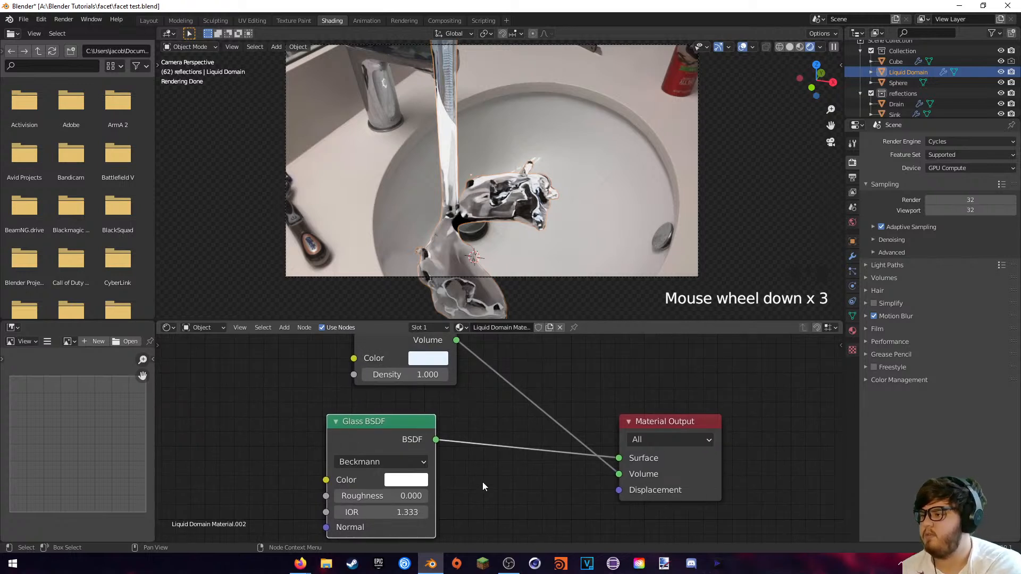
pyautogui.hotkey('shift', 'a')
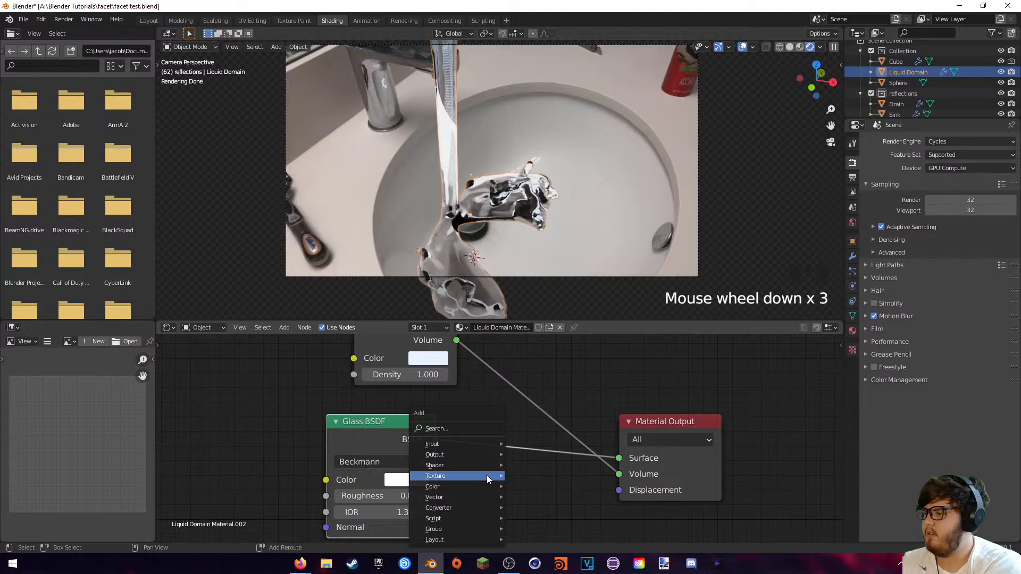
pyautogui.click(452, 432)
pyautogui.write('trans')
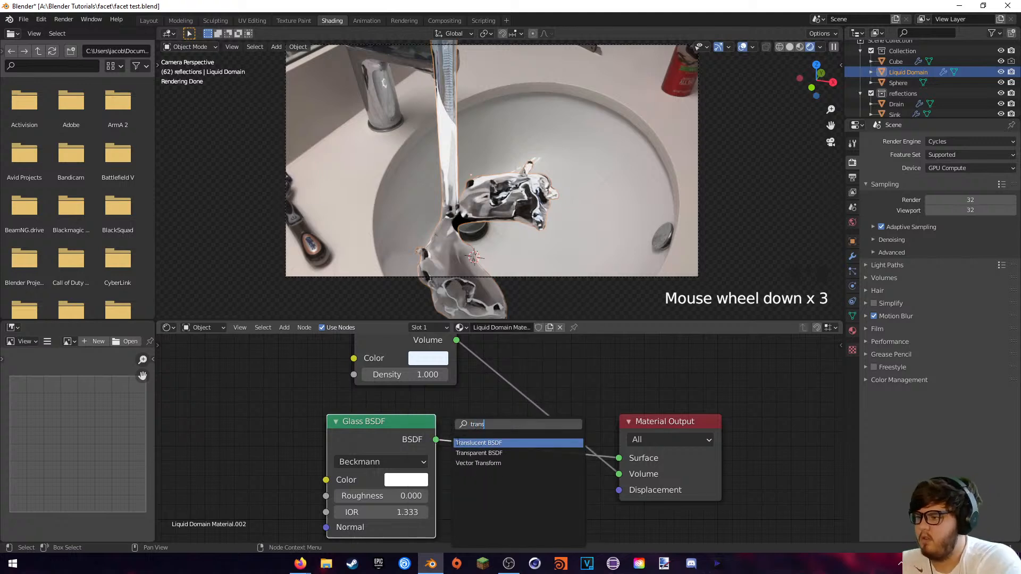
pyautogui.click(466, 443)
pyautogui.click(501, 483)
pyautogui.moveTo(388, 439); pyautogui.dragTo(283, 421)
pyautogui.moveTo(511, 483); pyautogui.dragTo(449, 474)
# - Add a Mix Shader combining the Glass BSDF and Translucent BSDF, and connect its output to the Material Output's Surface input
pyautogui.hotkey('shift', 'a')
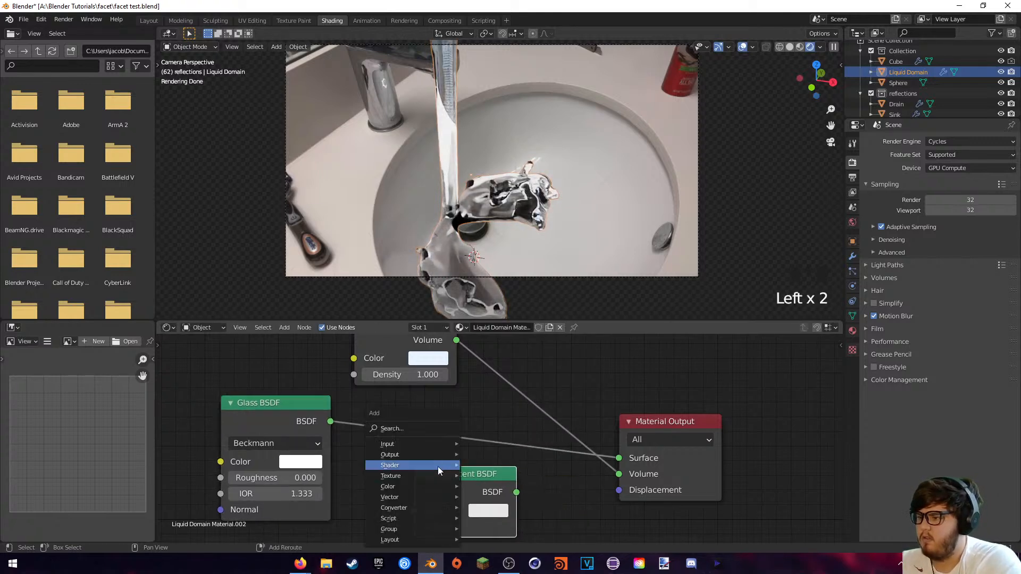
pyautogui.click(399, 430)
pyautogui.write('mix')
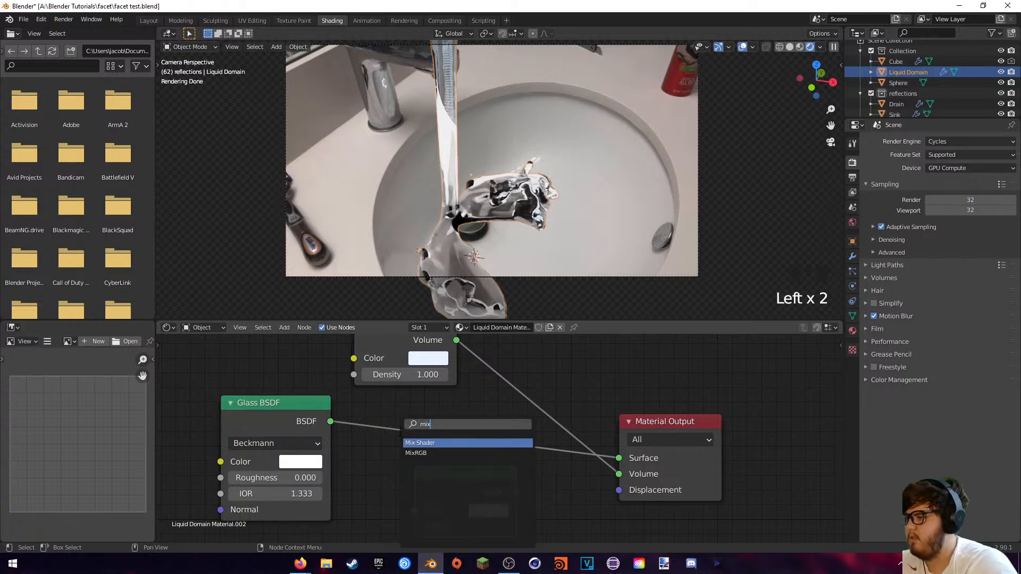
pyautogui.click(428, 444)
pyautogui.click(540, 488)
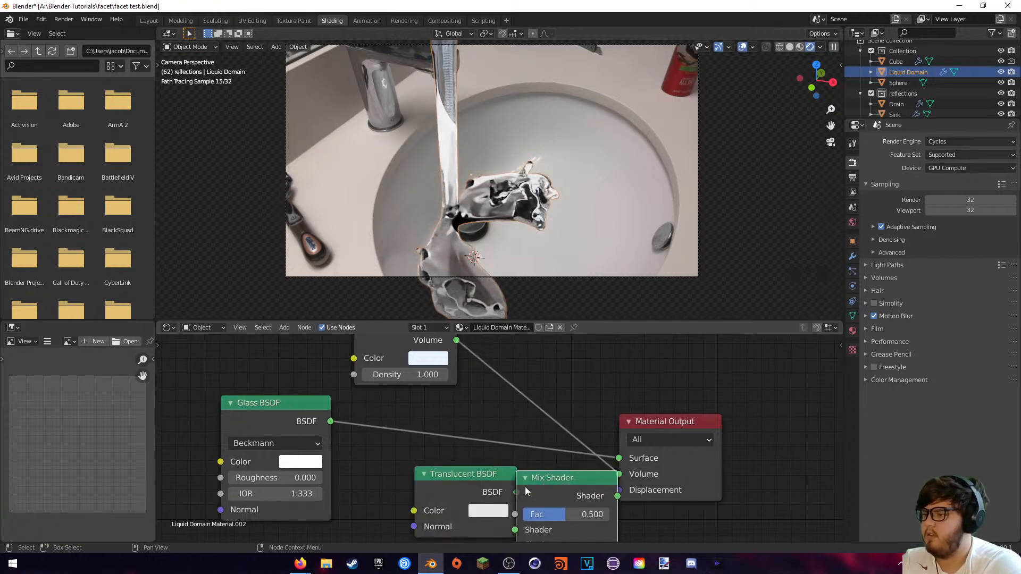
pyautogui.moveTo(479, 490); pyautogui.dragTo(408, 494)
pyautogui.moveTo(480, 480); pyautogui.dragTo(474, 376, button='middle')
pyautogui.moveTo(402, 375); pyautogui.dragTo(393, 425)
pyautogui.moveTo(420, 371); pyautogui.dragTo(413, 409, button='middle')
pyautogui.moveTo(319, 355); pyautogui.dragTo(501, 464)
pyautogui.click(524, 467)
pyautogui.moveTo(538, 412); pyautogui.dragTo(606, 392)
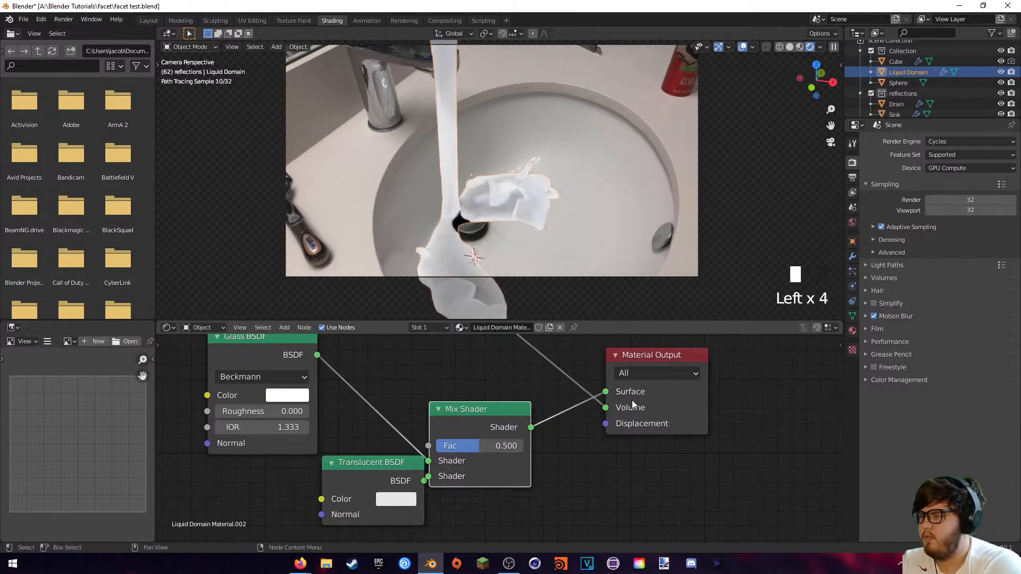
# - Set the Mix Shader's Fac to 0.017, render the current frame to examine the water, and close the render window
pyautogui.moveTo(463, 422)
pyautogui.mouseDown()
pyautogui.moveTo(489, 411)
pyautogui.moveTo(492, 434)
pyautogui.moveTo(461, 435)
pyautogui.mouseUp()
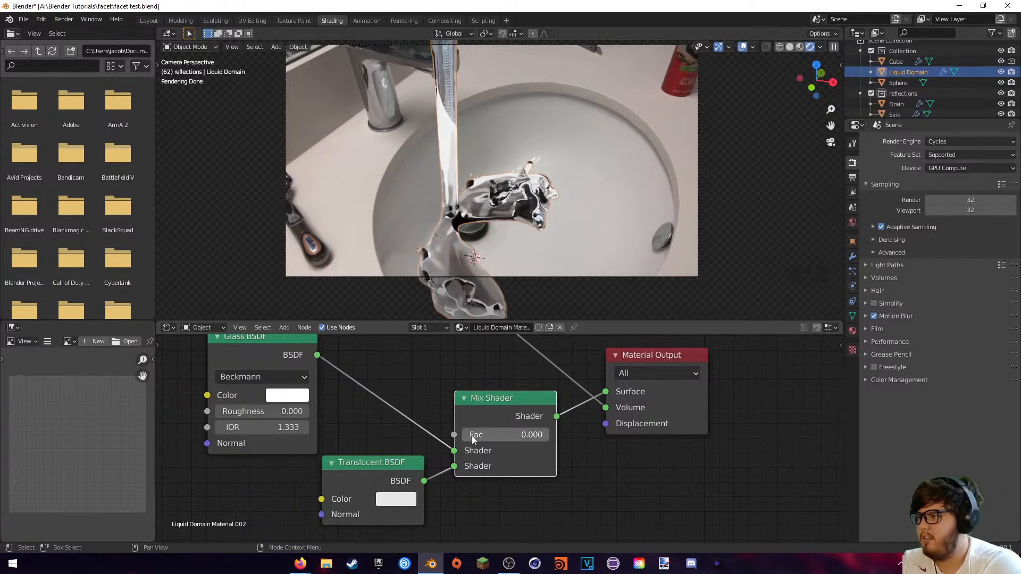
pyautogui.moveTo(463, 434); pyautogui.dragTo(466, 435)
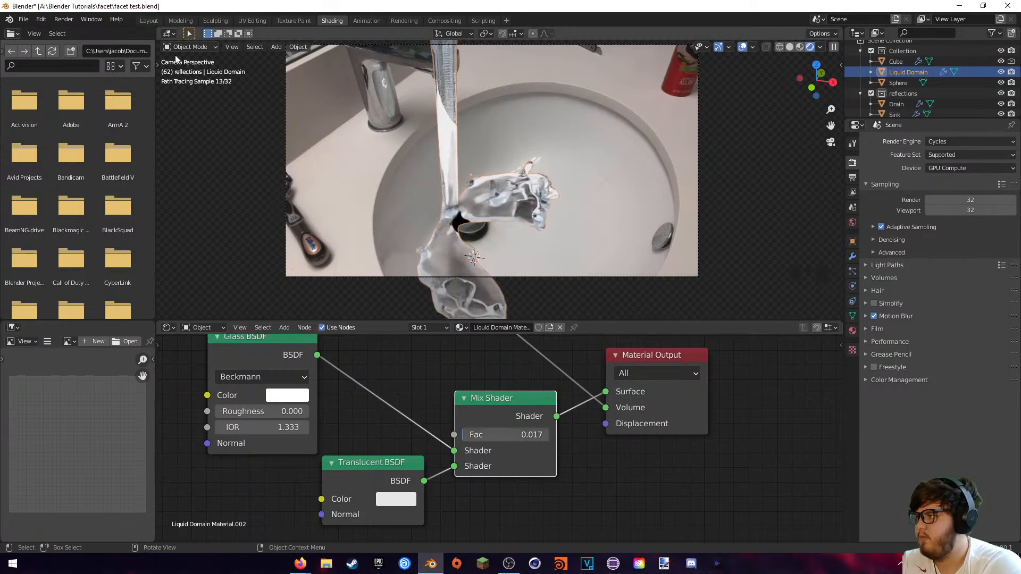
pyautogui.click(64, 19)
pyautogui.click(80, 42)
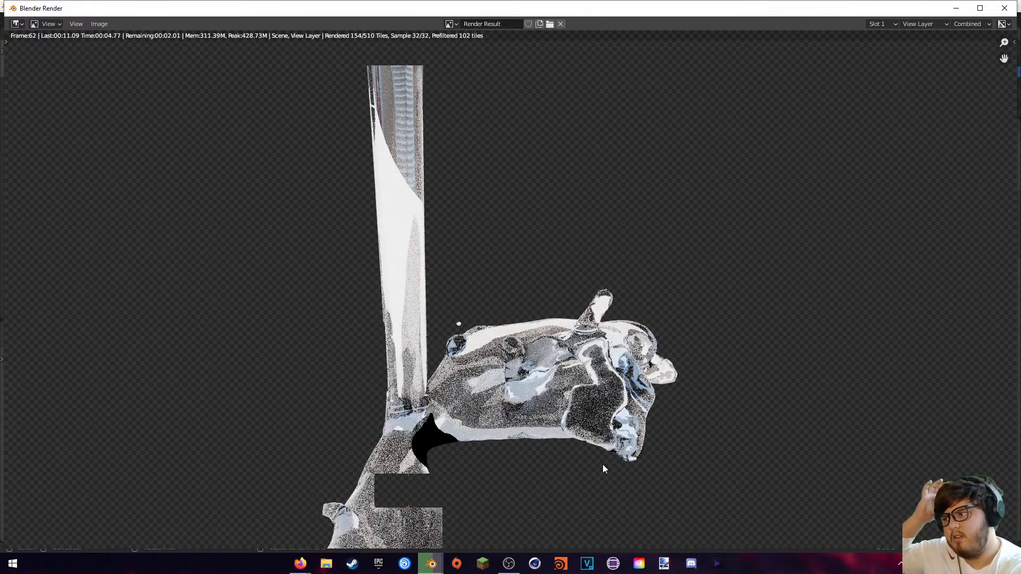
pyautogui.scroll(-1, 522, 392)
pyautogui.moveTo(512, 377); pyautogui.dragTo(533, 344, button='middle')
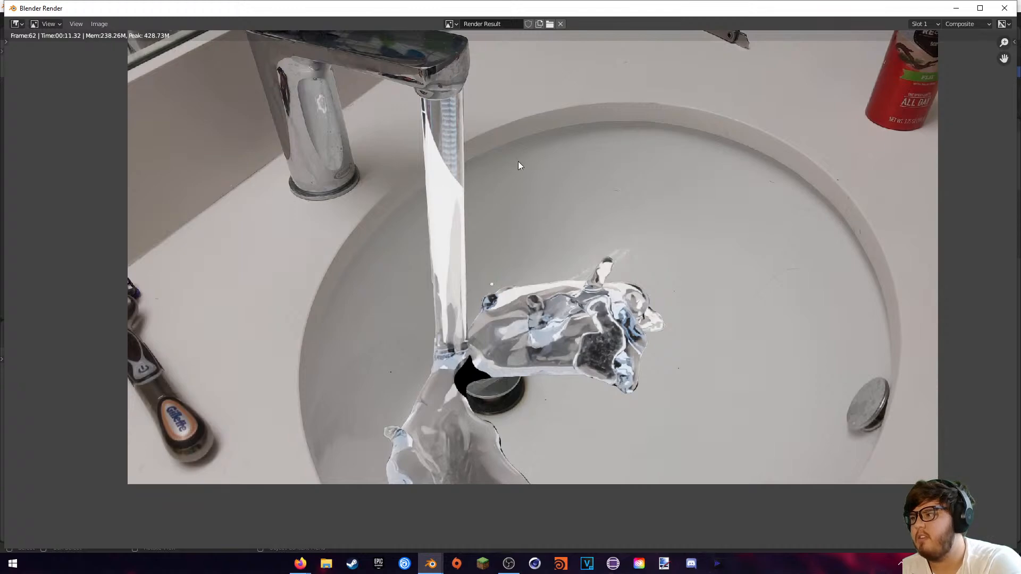
pyautogui.click(1009, 13)
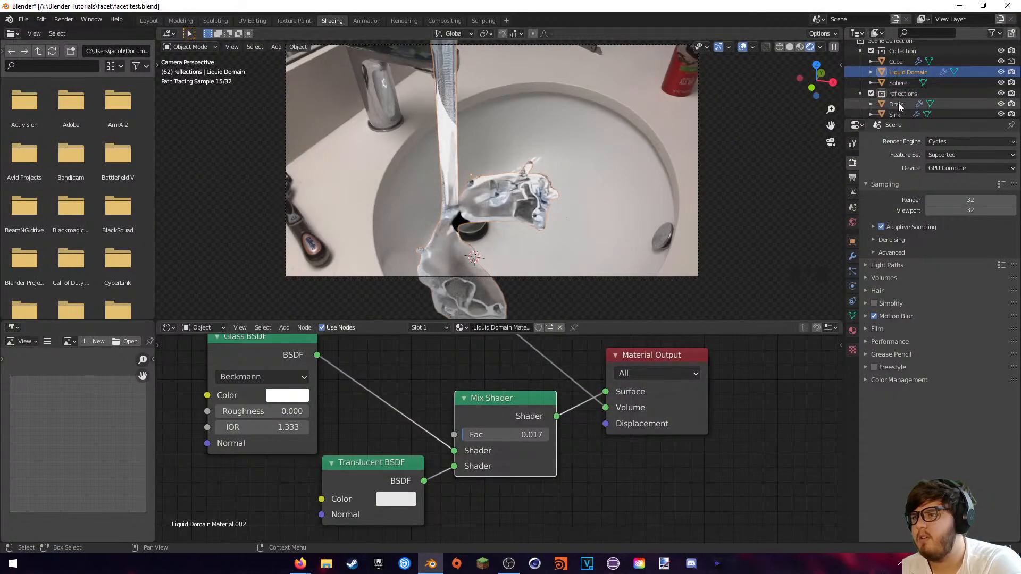
# - Hide the Point light in the viewport, render the current frame for comparison, and close the render window
pyautogui.scroll(-2, 898, 107)
pyautogui.scroll(-1, 904, 105)
pyautogui.click(1001, 107)
pyautogui.click(63, 19)
pyautogui.click(80, 32)
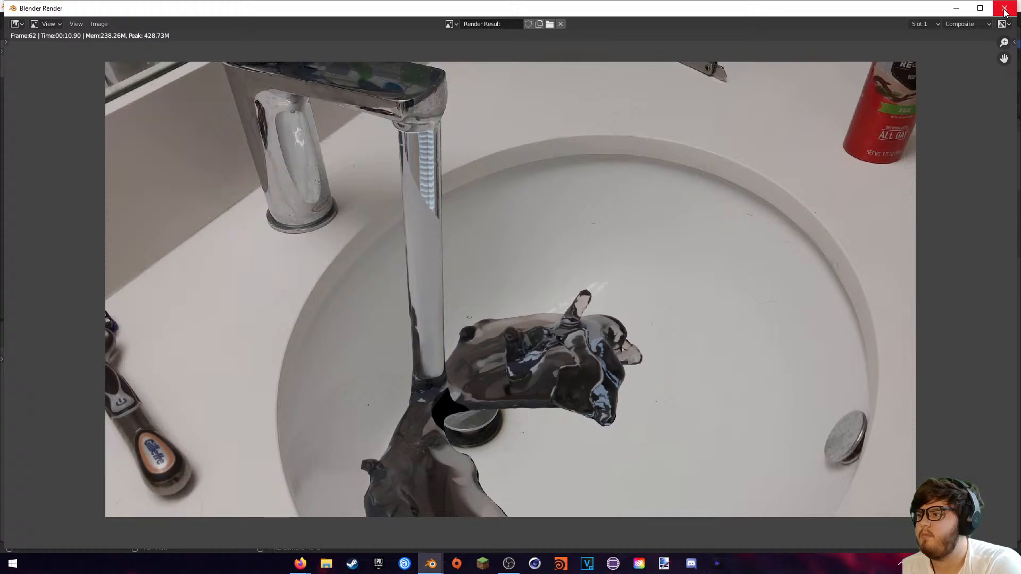
pyautogui.click(1005, 9)
# - Switch the shader editor to the World nodes and set the Background strength to 10.2
pyautogui.click(215, 327)
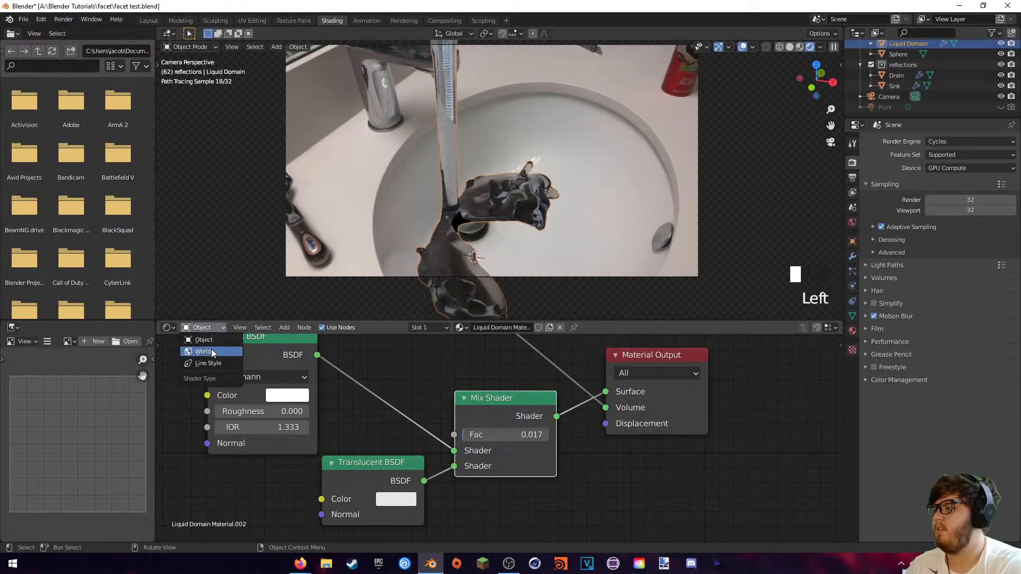
pyautogui.click(212, 352)
pyautogui.moveTo(498, 372); pyautogui.dragTo(613, 514, button='middle')
pyautogui.scroll(-12, 531, 443)
pyautogui.moveTo(396, 409); pyautogui.dragTo(623, 530, button='middle')
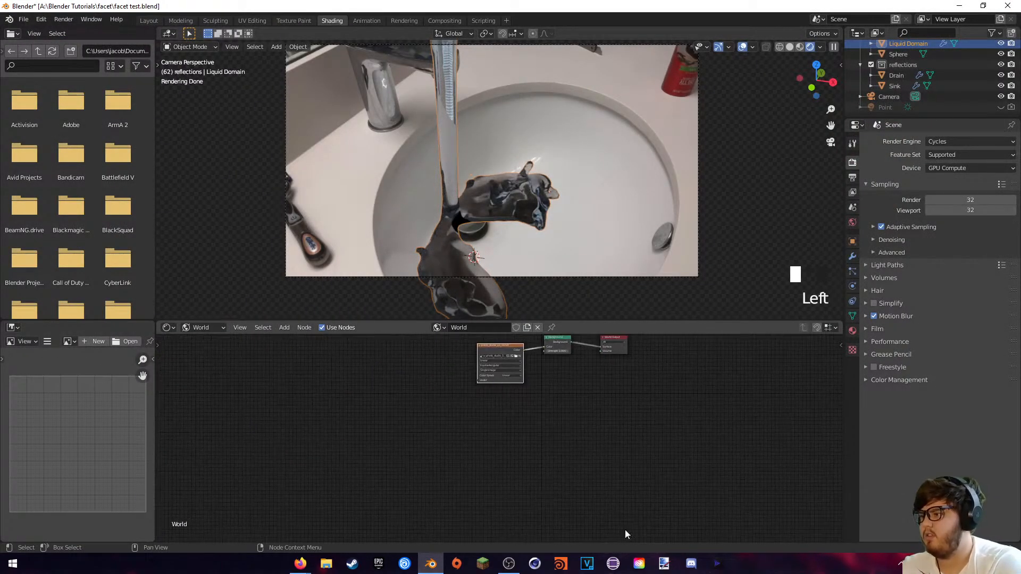
pyautogui.scroll(6, 569, 336)
pyautogui.click(514, 442)
pyautogui.press('Return')
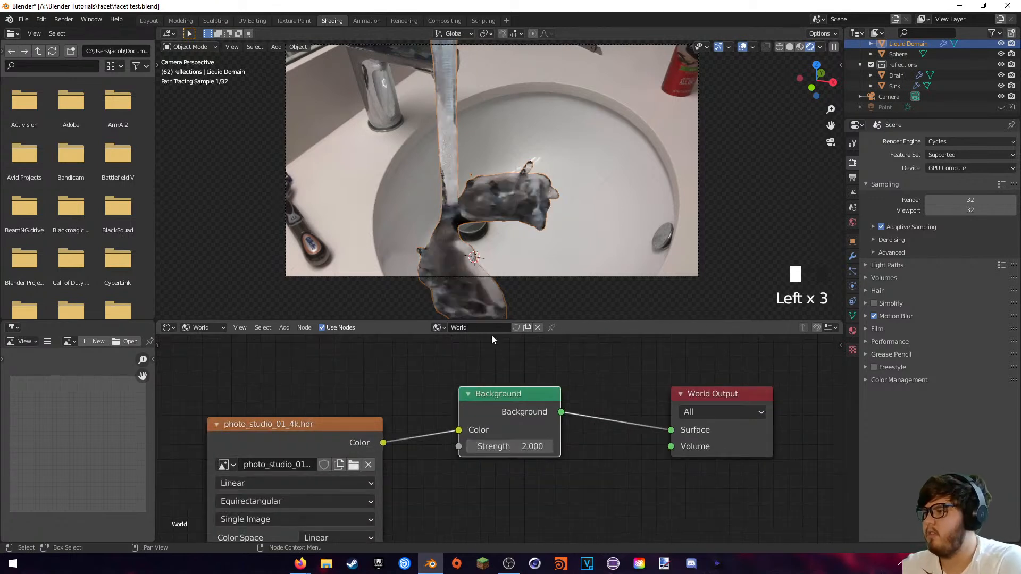
pyautogui.moveTo(494, 446); pyautogui.dragTo(436, 448)
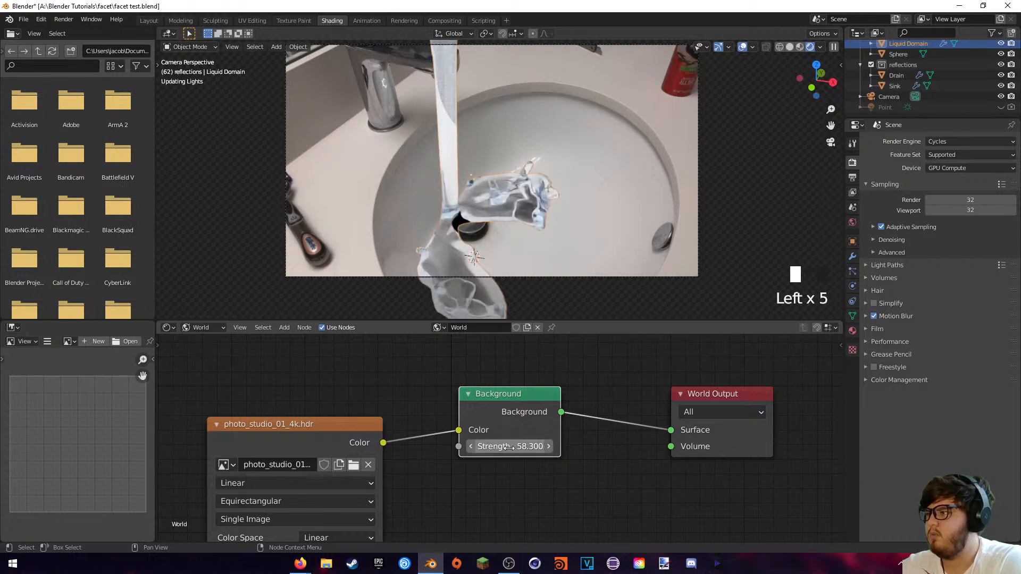
pyautogui.moveTo(523, 446)
pyautogui.mouseDown()
pyautogui.moveTo(502, 446)
pyautogui.moveTo(525, 449)
pyautogui.moveTo(513, 446)
pyautogui.mouseUp()
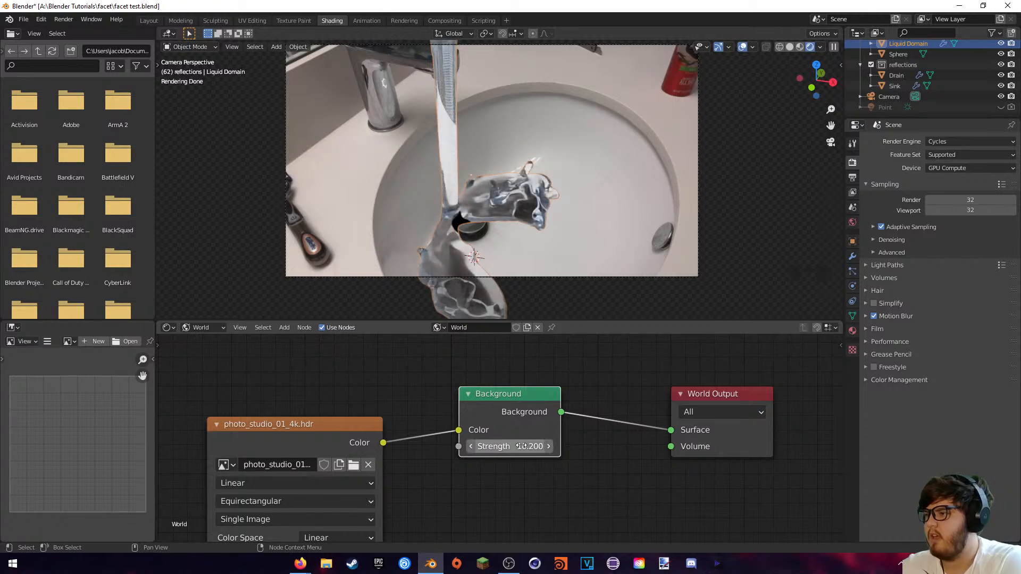
# - Hide the sink to compare the water under the brighter world lighting, and undo the hiding
pyautogui.doubleClick(670, 187)
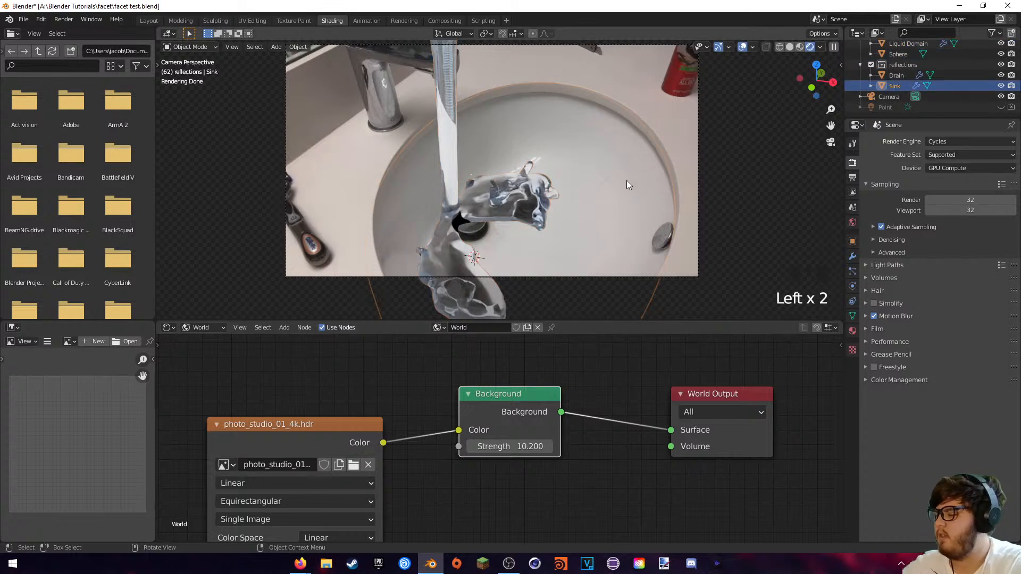
pyautogui.press('h')
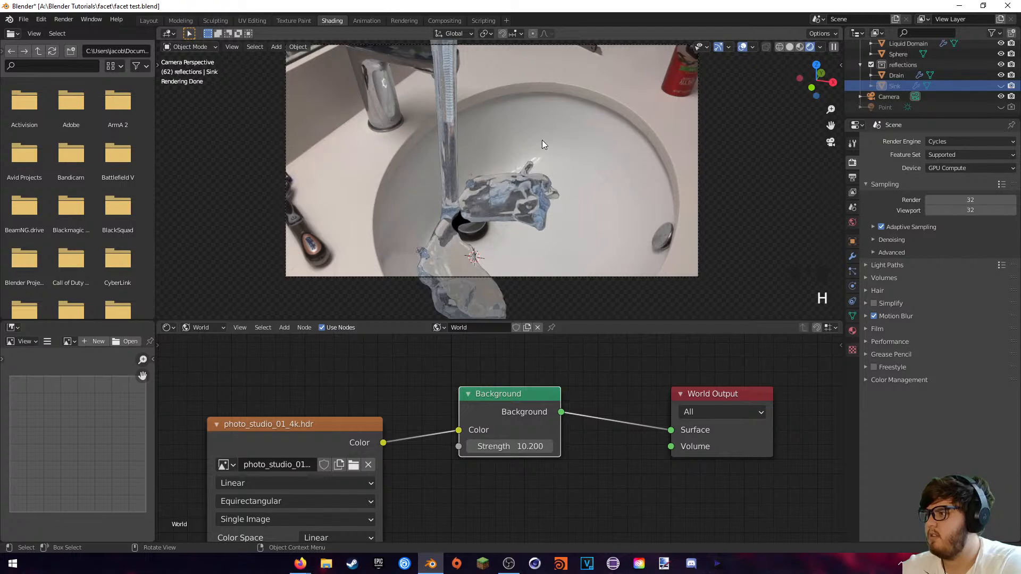
pyautogui.hotkey('ctrl', 'z')
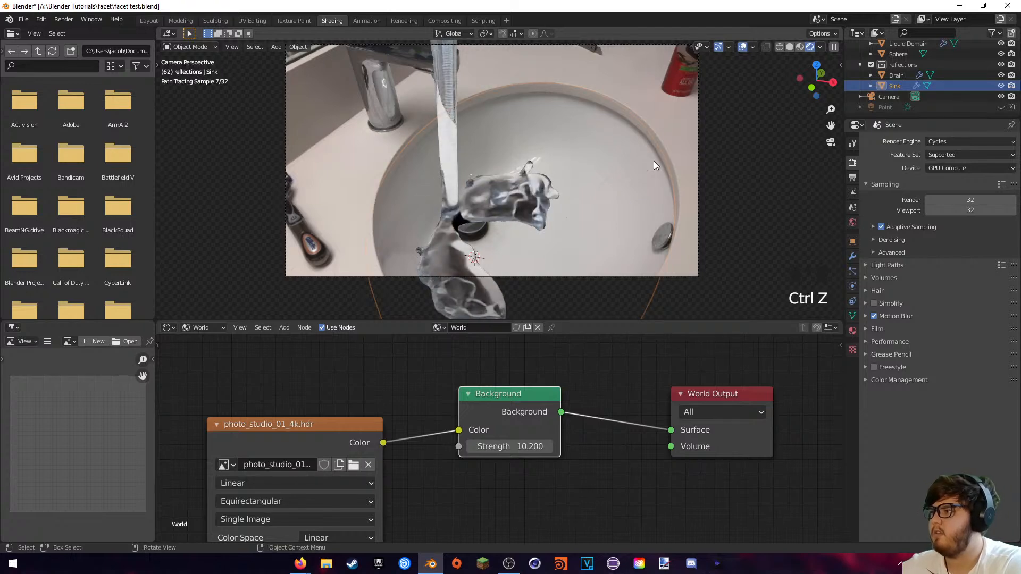
# - Open the sink's material and darken its Base Color to a value (V) of 0.333
pyautogui.click(853, 332)
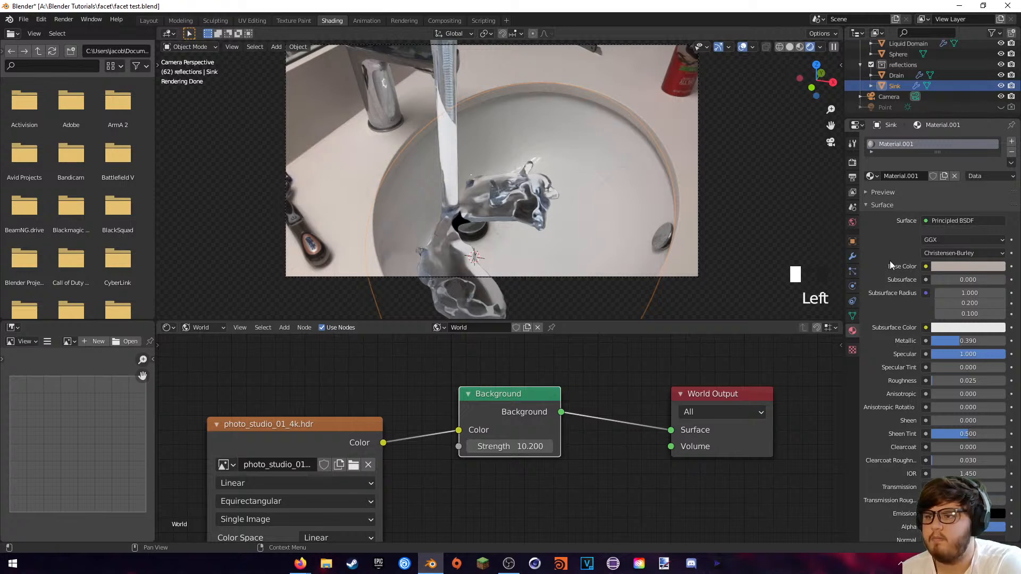
pyautogui.scroll(-5, 898, 317)
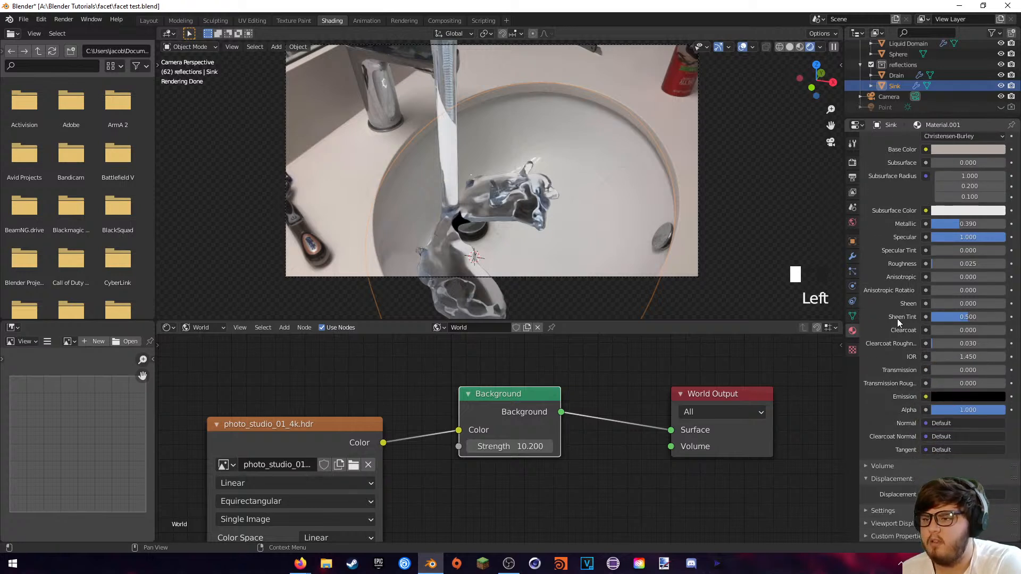
pyautogui.scroll(3, 901, 290)
pyautogui.click(961, 214)
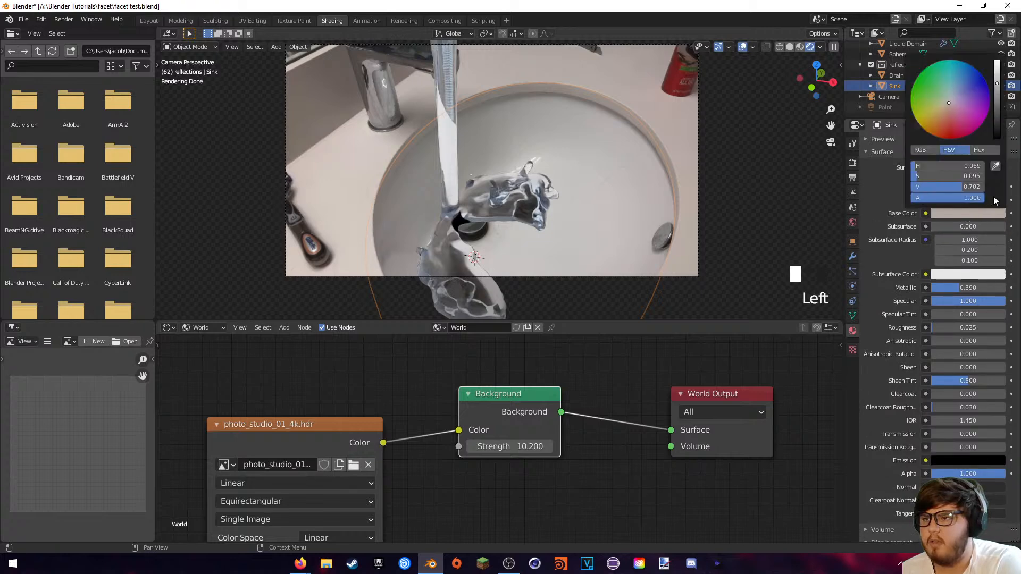
pyautogui.moveTo(994, 95); pyautogui.dragTo(997, 113)
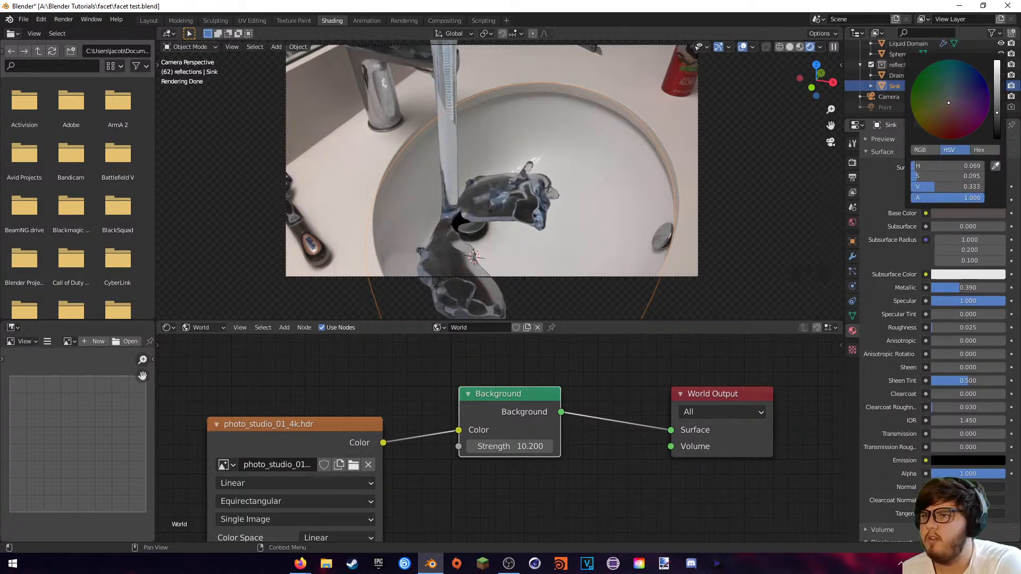
# - Delete the hidden Point light from the scene
pyautogui.click(496, 83)
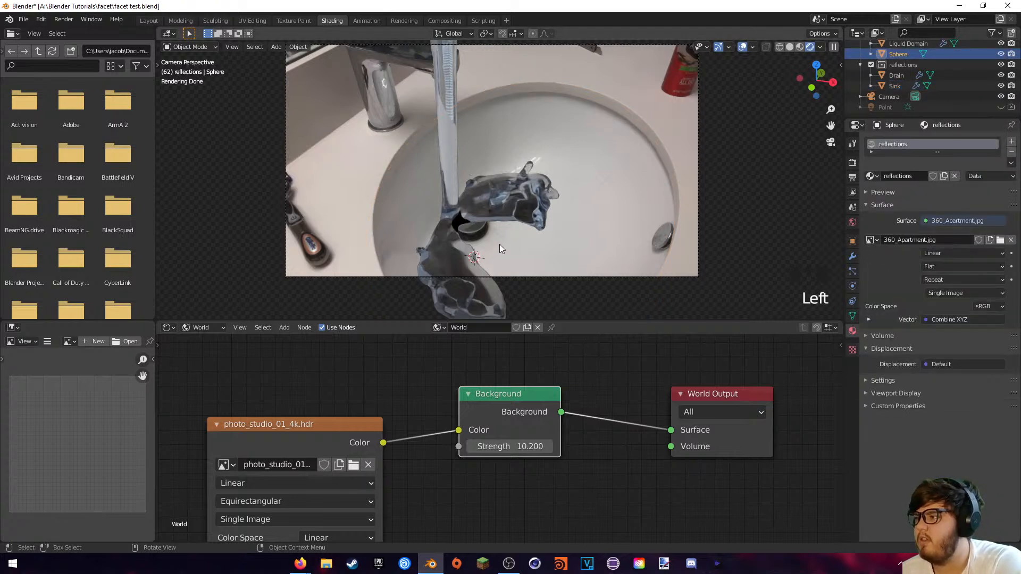
pyautogui.click(976, 105)
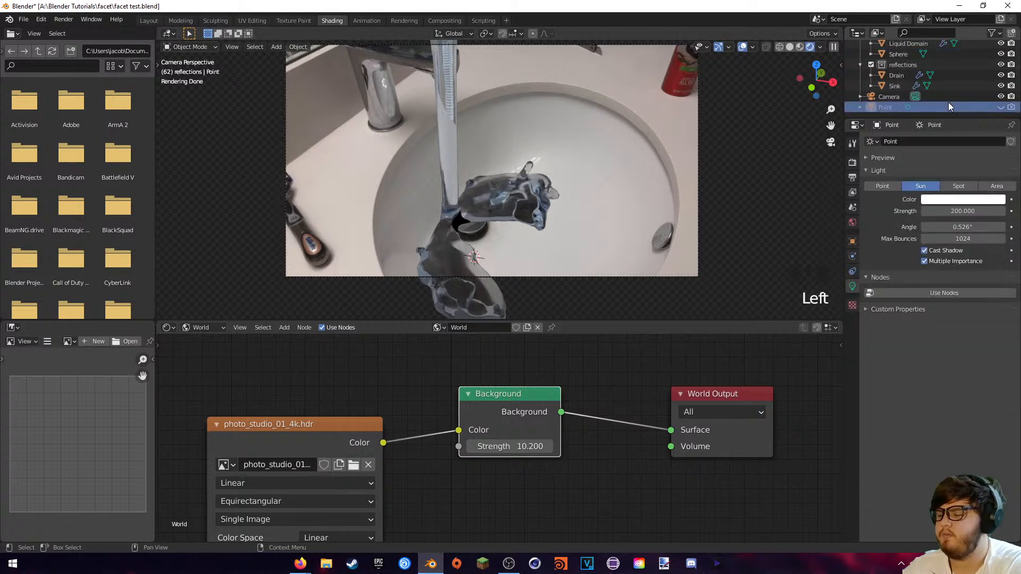
pyautogui.press('Delete')
pyautogui.rightClick(876, 105)
pyautogui.rightClick(853, 134)
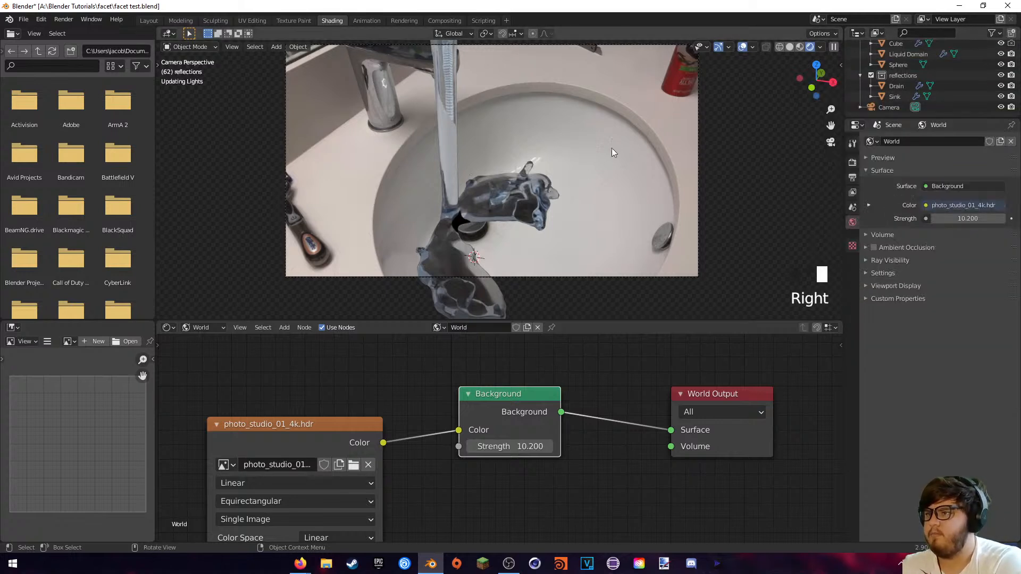
# - Add an area light to the scene and move it upward, off to the side of the water stream
pyautogui.hotkey('shift', 'a')
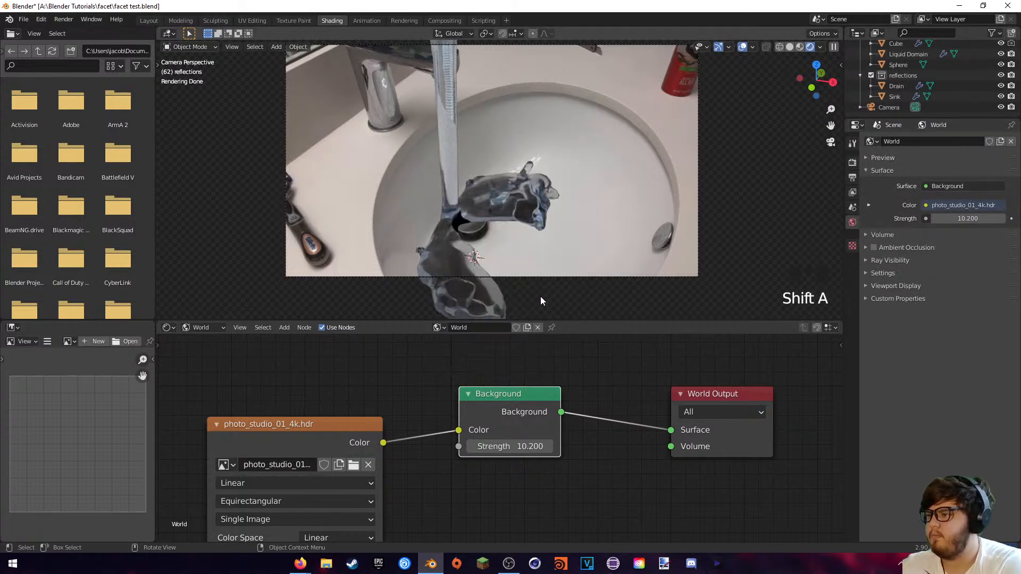
pyautogui.hotkey('shift', 'a')
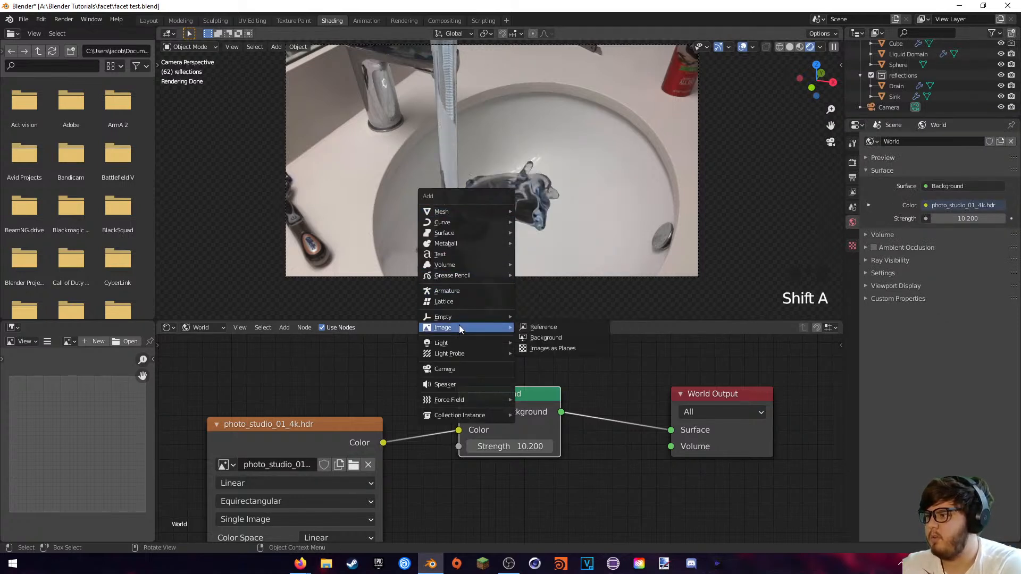
pyautogui.moveTo(479, 343)
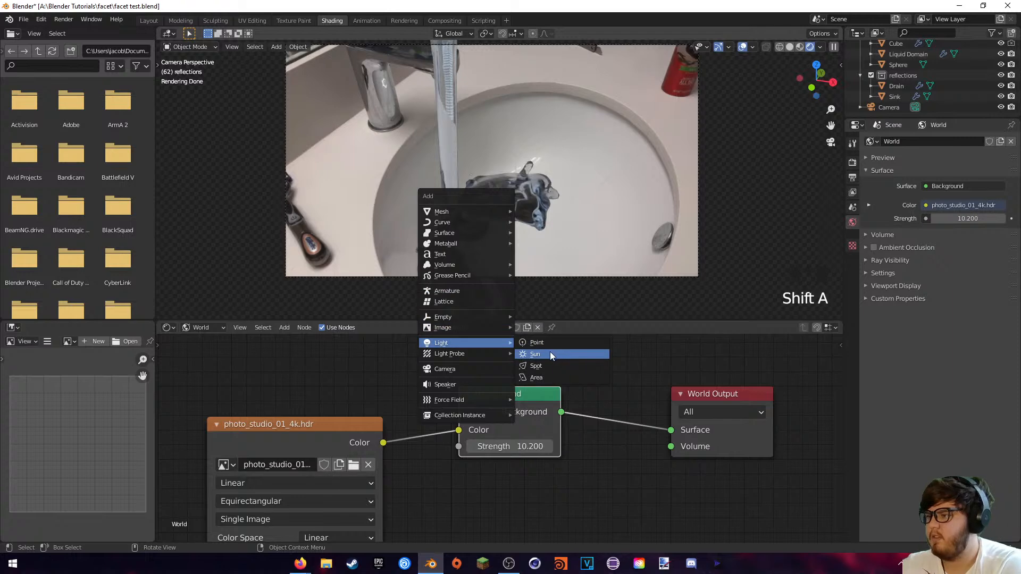
pyautogui.click(537, 377)
pyautogui.scroll(-4, 549, 285)
pyautogui.moveTo(547, 280); pyautogui.dragTo(505, 261, button='middle')
pyautogui.scroll(-6, 506, 260)
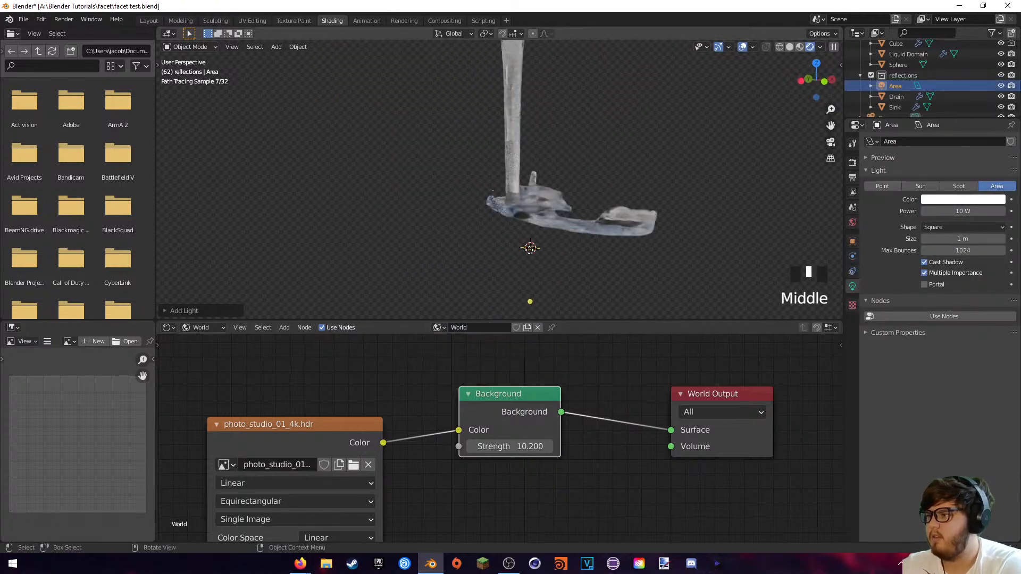
pyautogui.press('g')
pyautogui.click(558, 169)
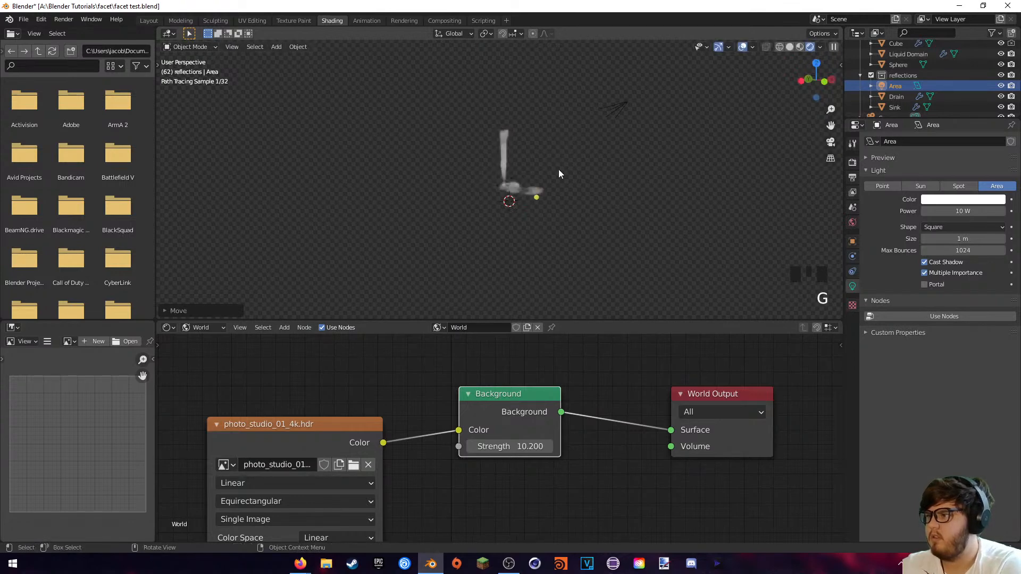
# - Enlarge the area light and rotate it to aim toward the water in the sink
pyautogui.press('KP_Decimal')
pyautogui.press('z')
pyautogui.click(610, 188)
pyautogui.scroll(-13, 611, 188)
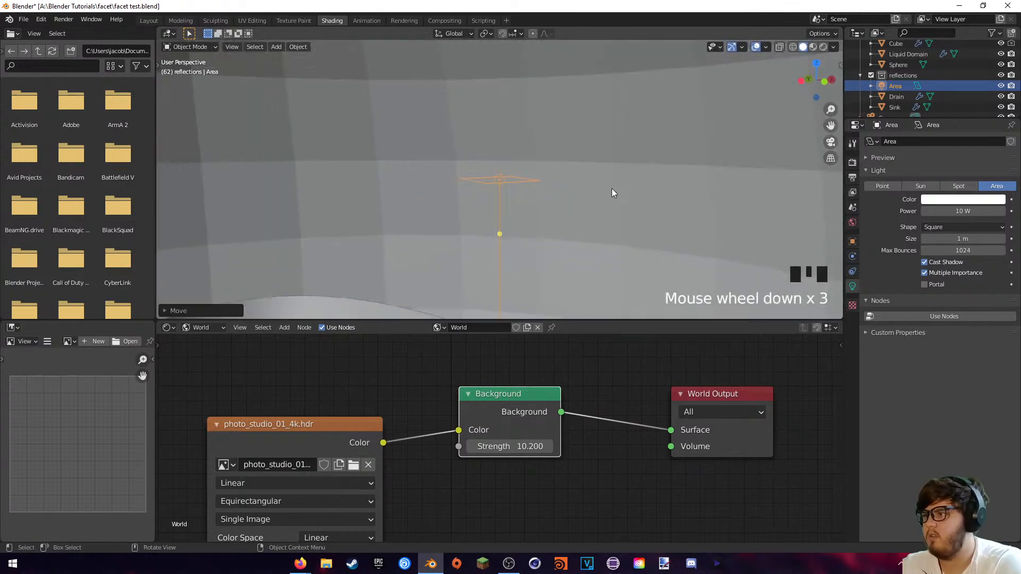
pyautogui.scroll(6, 551, 221)
pyautogui.moveTo(548, 220); pyautogui.dragTo(803, 259, button='middle')
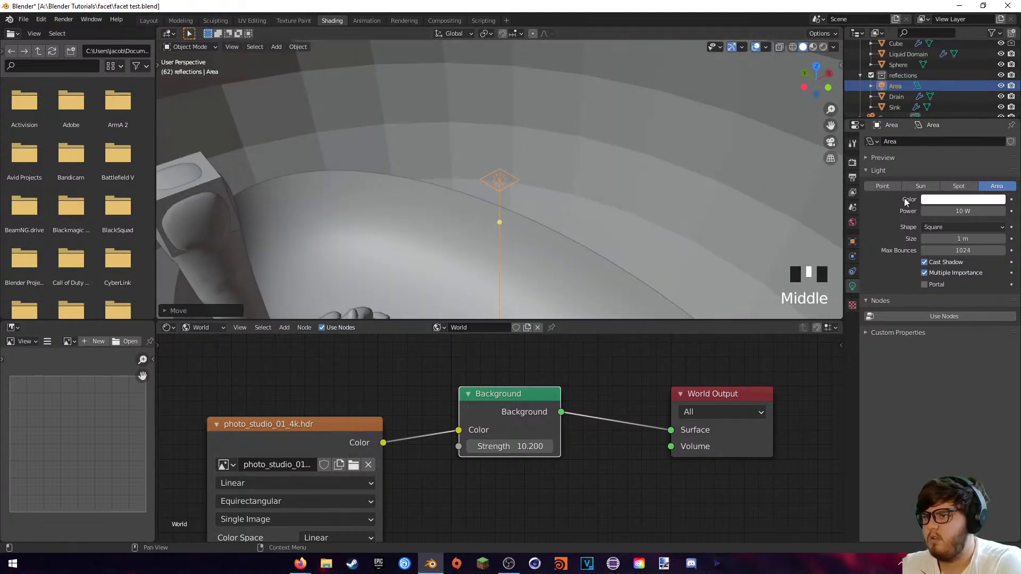
pyautogui.press('s')
pyautogui.click(492, 118)
pyautogui.moveTo(492, 122); pyautogui.dragTo(510, 158, button='middle')
pyautogui.press('r')
pyautogui.press('r')
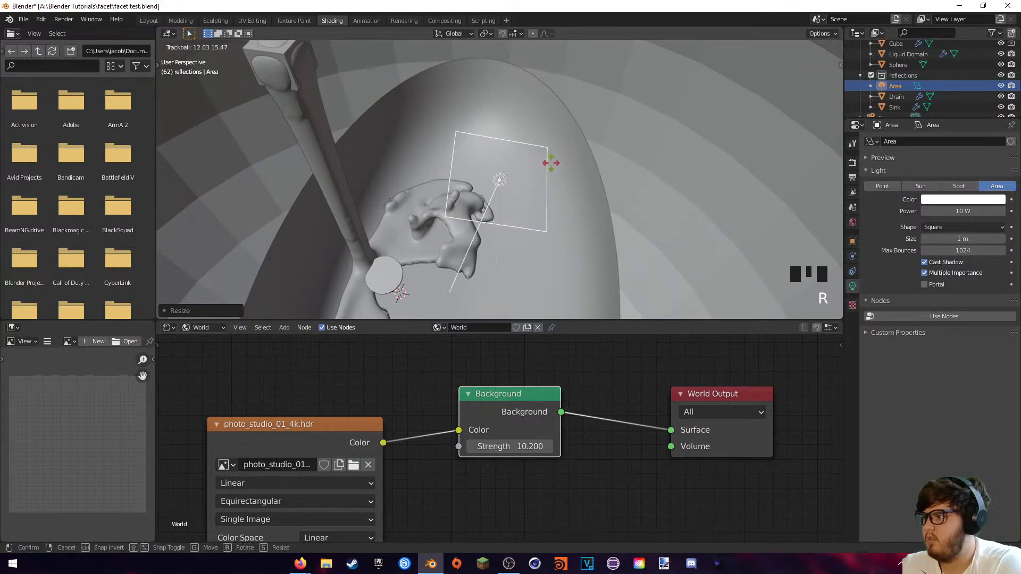
pyautogui.click(569, 168)
# - Move the area light farther from the splash and rotate it again to aim at the water
pyautogui.press('g')
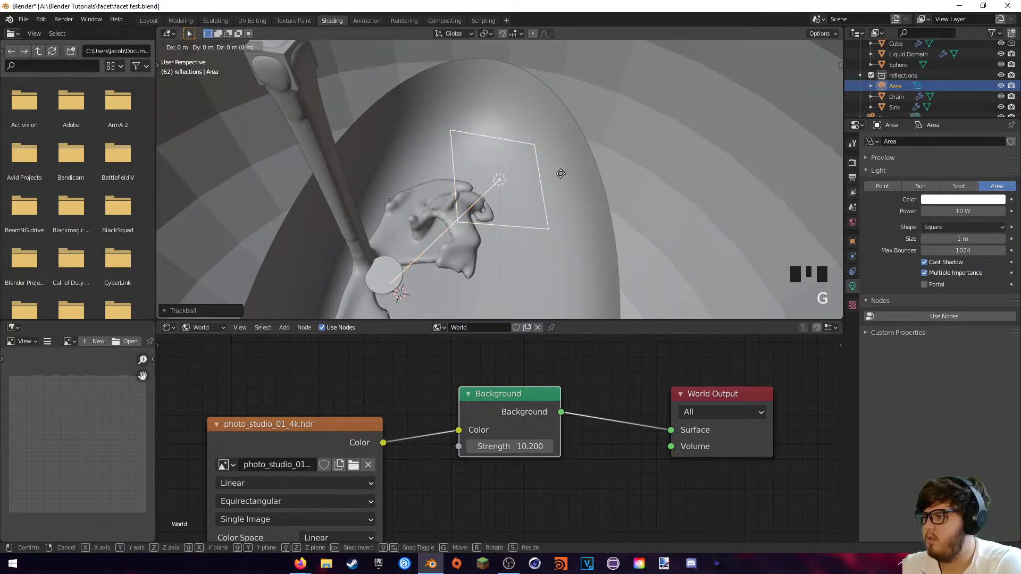
pyautogui.click(573, 86)
pyautogui.press('r')
pyautogui.press('r')
pyautogui.click(566, 82)
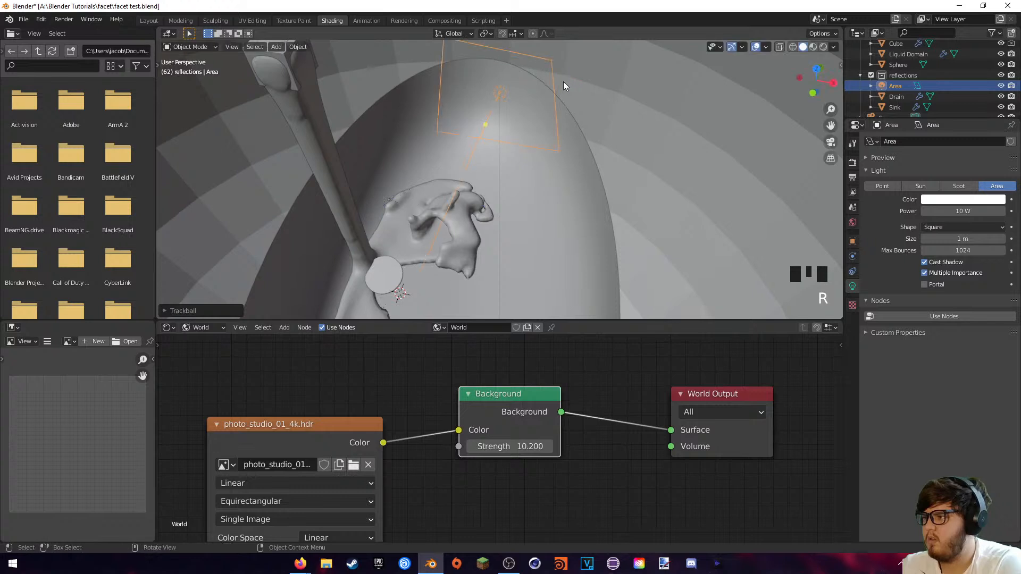
# - Preview the scene rendered and set the area light's size to 1.08 m and its power to 10000 W
pyautogui.press('z')
pyautogui.click(595, 159)
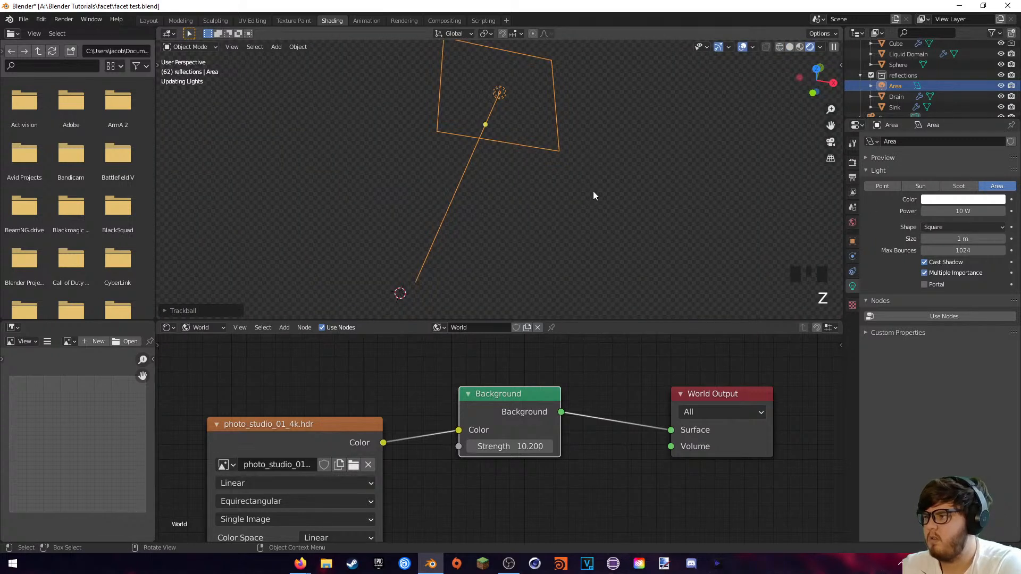
pyautogui.moveTo(953, 211); pyautogui.dragTo(993, 210)
pyautogui.click(941, 211)
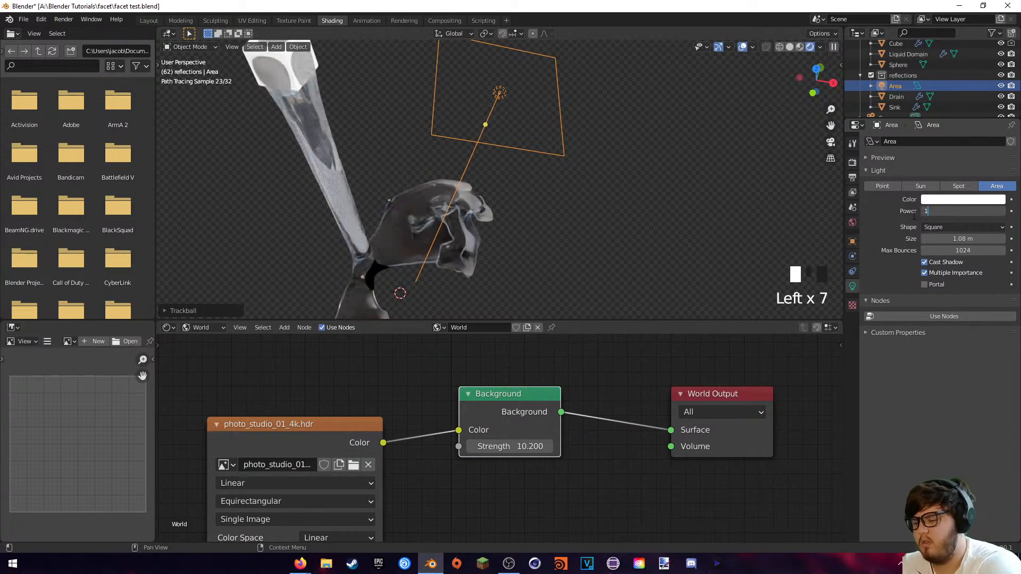
pyautogui.press('Return')
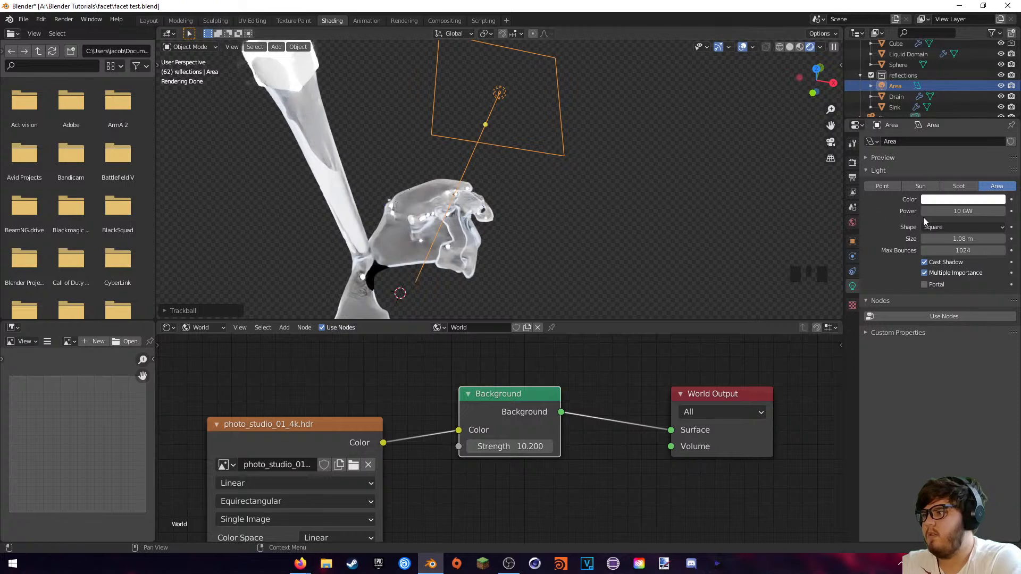
pyautogui.click(960, 211)
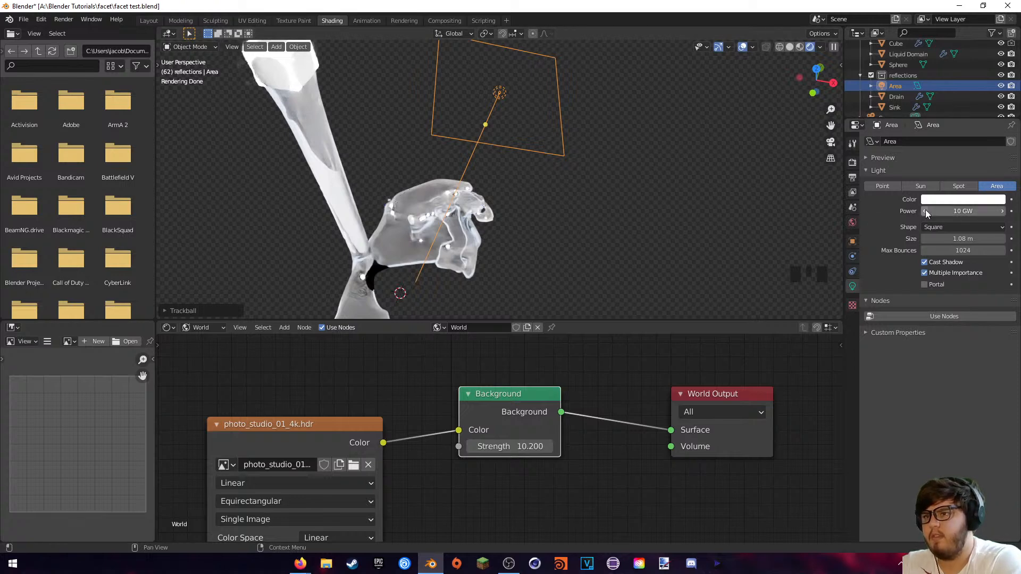
pyautogui.write('10000')
pyautogui.press('Return')
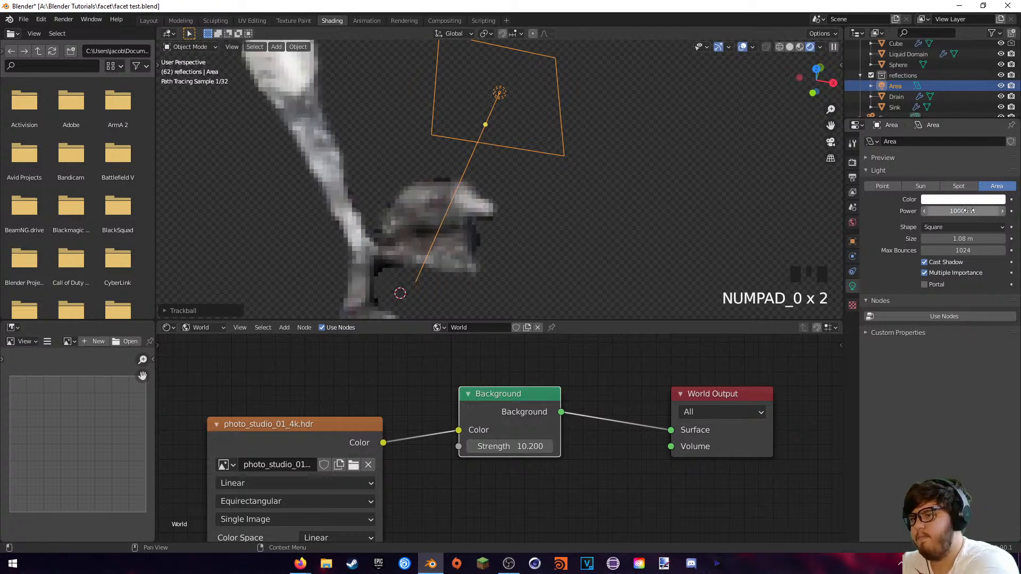
# - Hide the area light to compare the water without it, and delete the light from the scene
pyautogui.moveTo(626, 149)
pyautogui.mouseDown(button='middle')
pyautogui.moveTo(666, 94)
pyautogui.moveTo(630, 133)
pyautogui.moveTo(633, 145)
pyautogui.mouseUp(button='middle')
pyautogui.press('h')
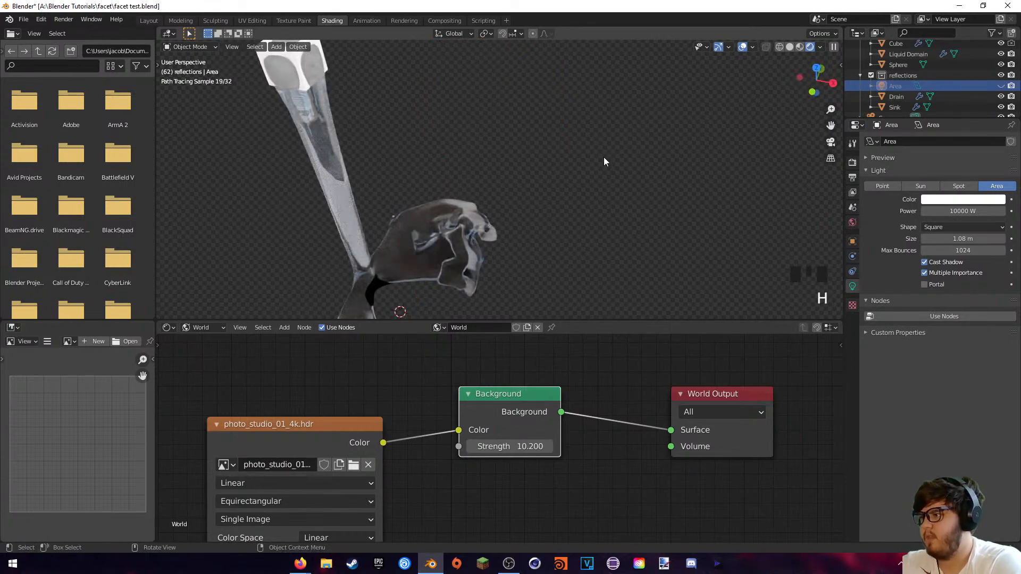
pyautogui.click(892, 86)
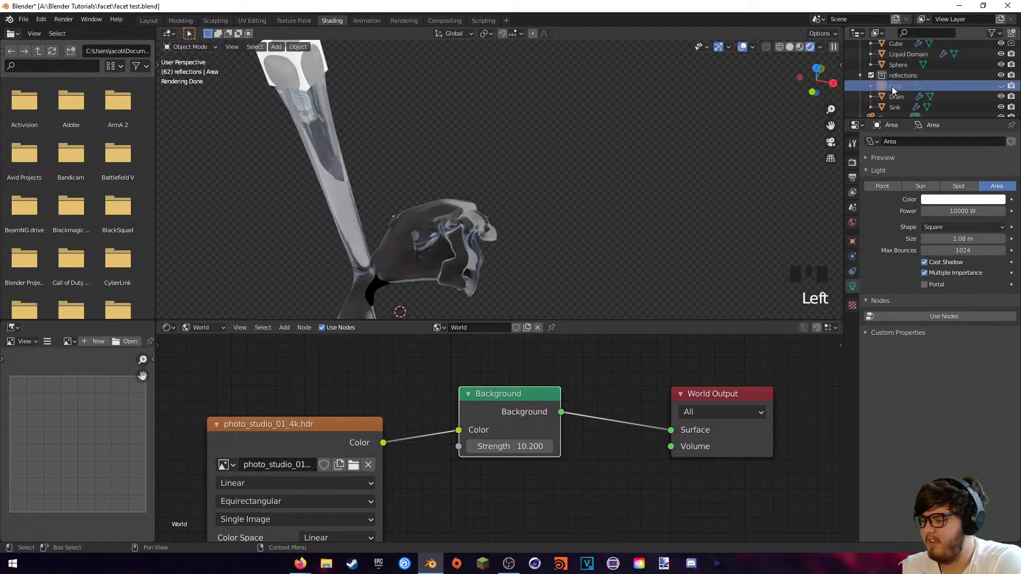
pyautogui.press('Delete')
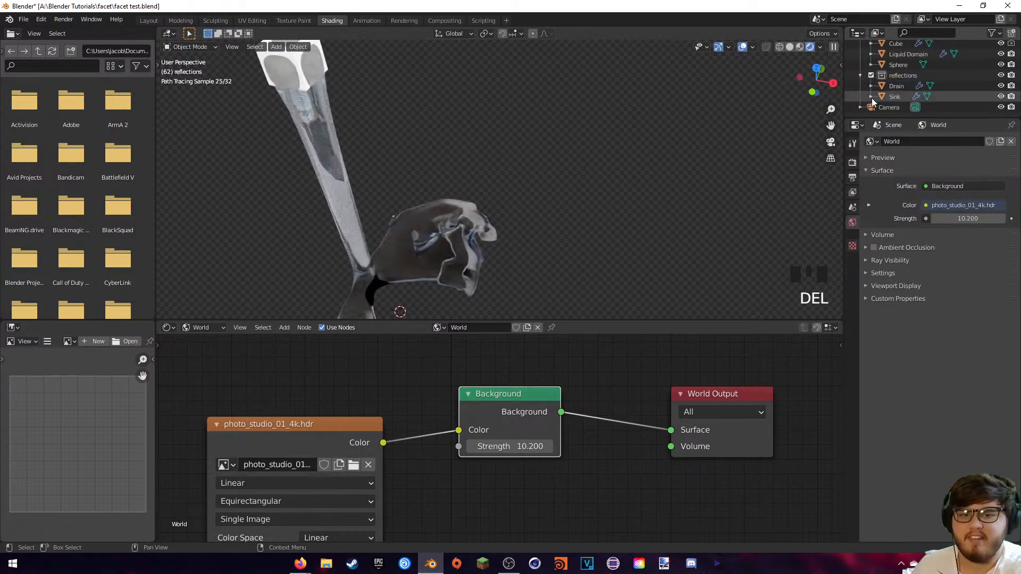
# - Render frame 62 as a still image, inspect the composited water, and close the render window
pyautogui.click(72, 22)
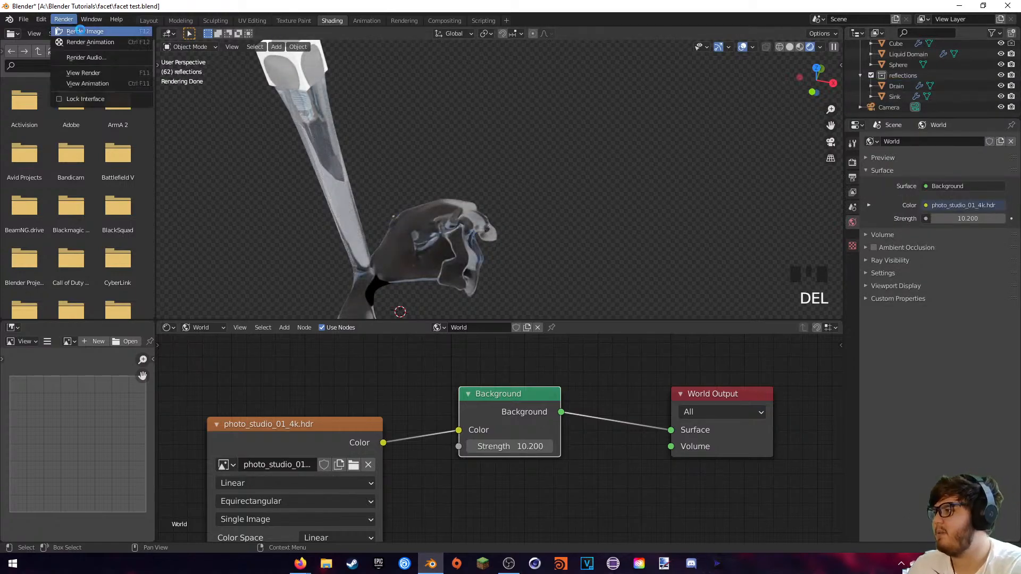
pyautogui.click(88, 33)
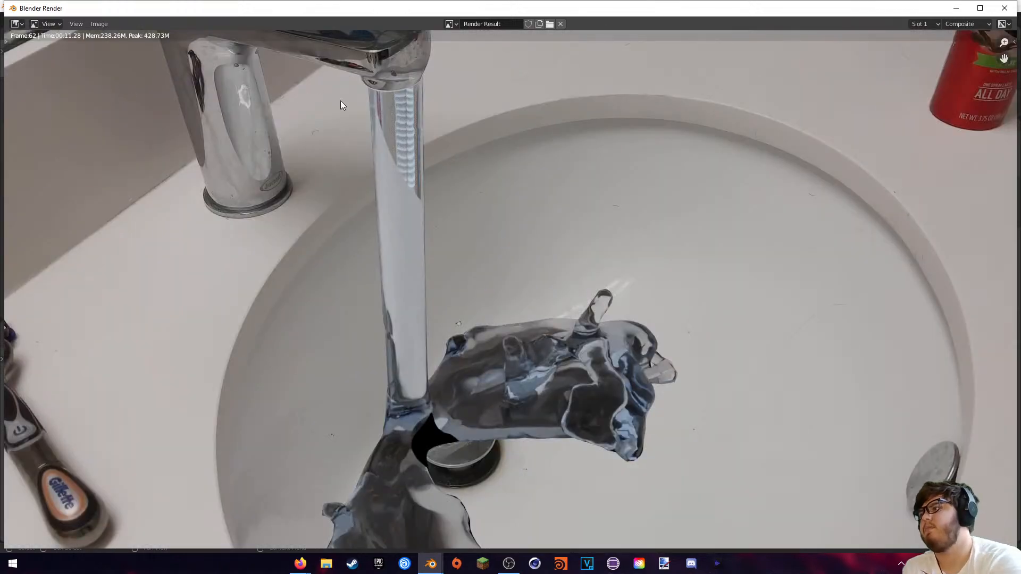
pyautogui.scroll(-1, 345, 96)
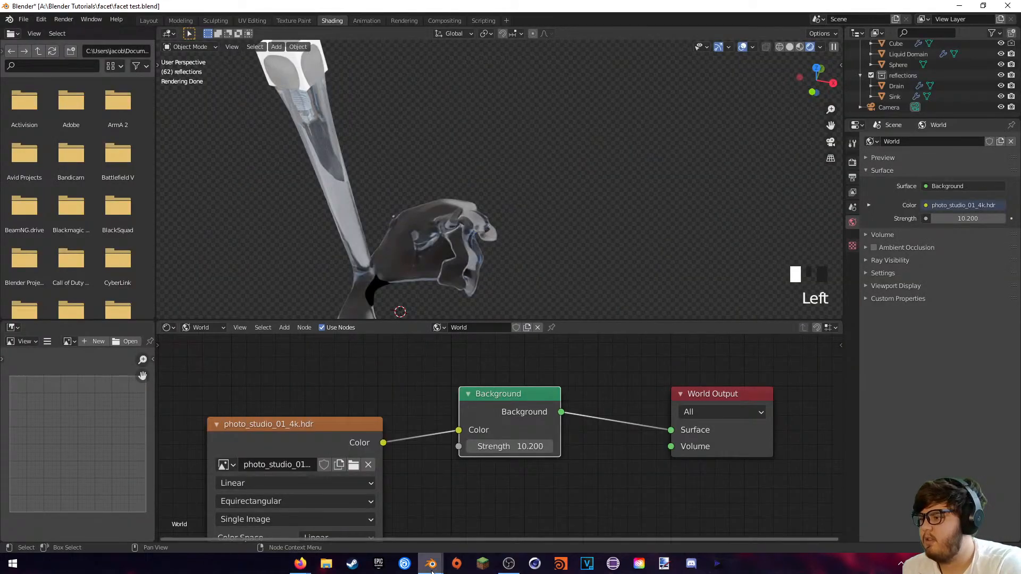
pyautogui.click(431, 564)
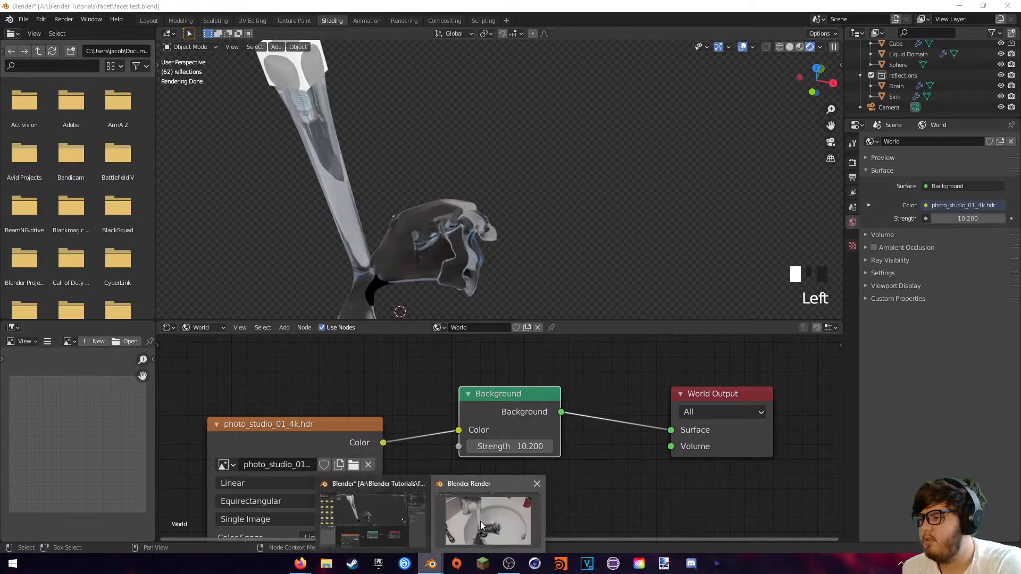
pyautogui.click(484, 521)
pyautogui.click(1004, 8)
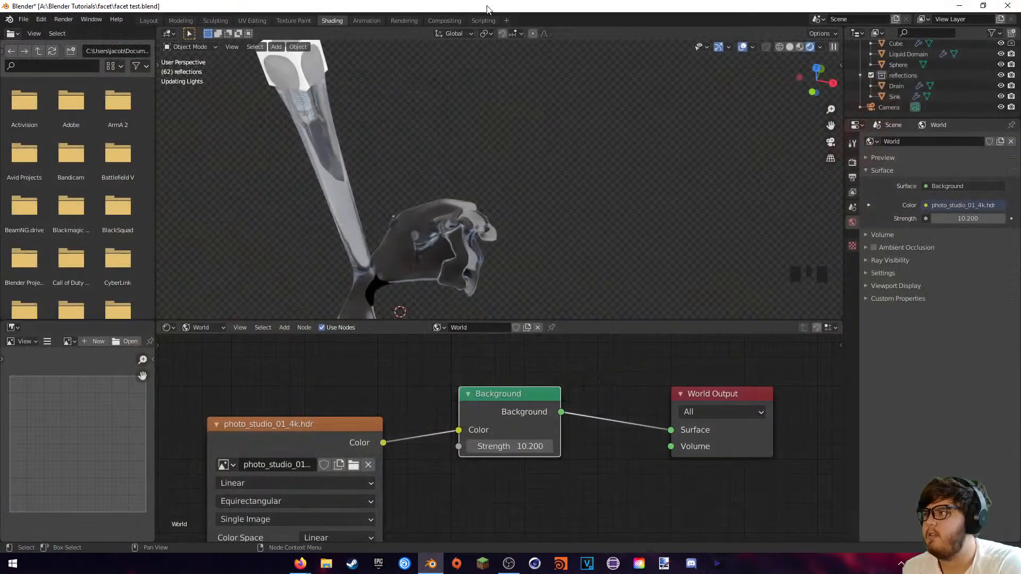
# - In the compositor, insert a Blur node between the mask's Invert node and the Alpha Over node
pyautogui.click(445, 20)
pyautogui.moveTo(406, 97); pyautogui.dragTo(470, 291, button='middle')
pyautogui.hotkey('shift', 'a')
pyautogui.click(421, 247)
pyautogui.write('blur')
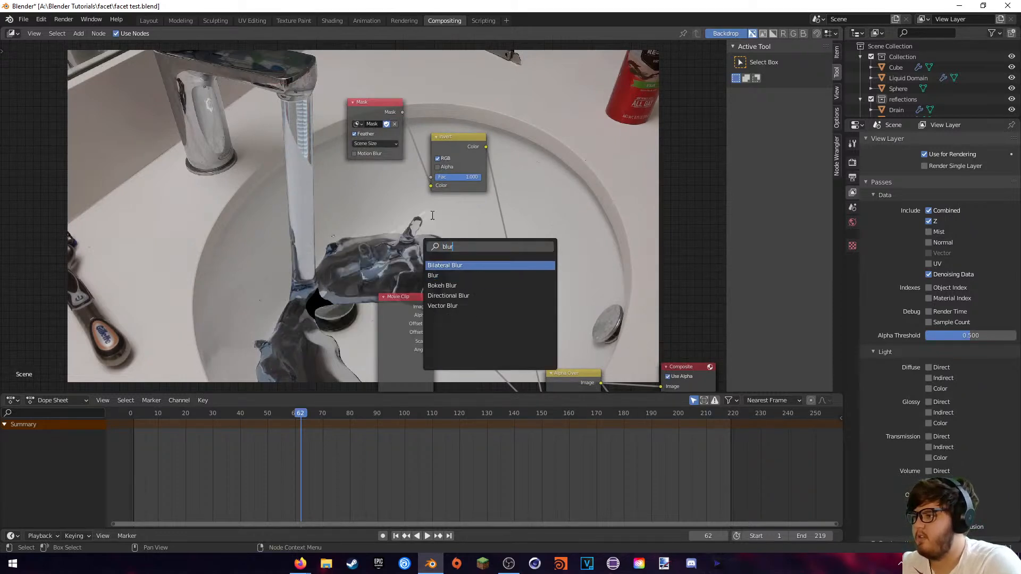
pyautogui.press('Return')
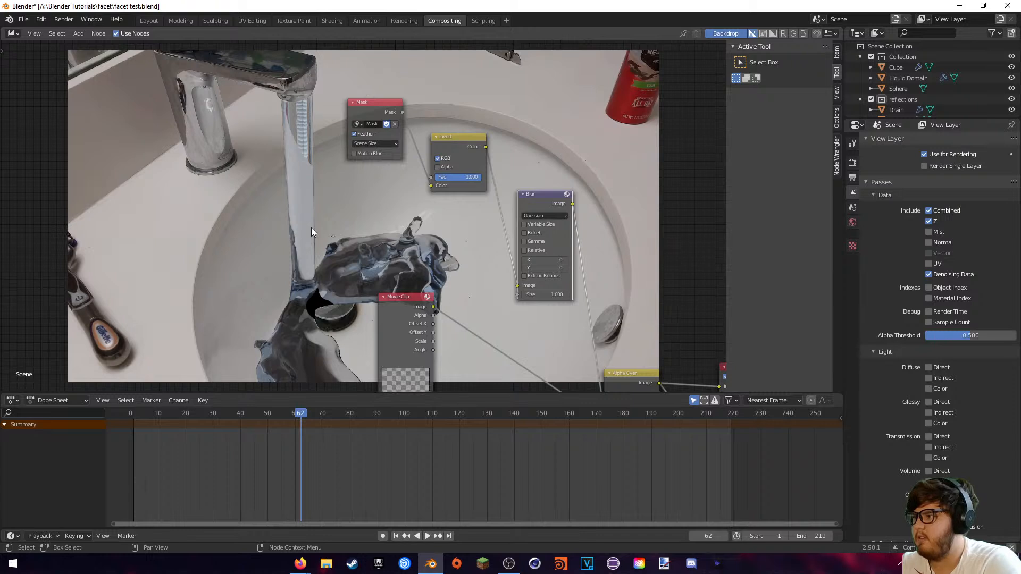
# - Set the Blur node's filter type to Fast Gaussian and its X and Y values to 3
pyautogui.click(540, 216)
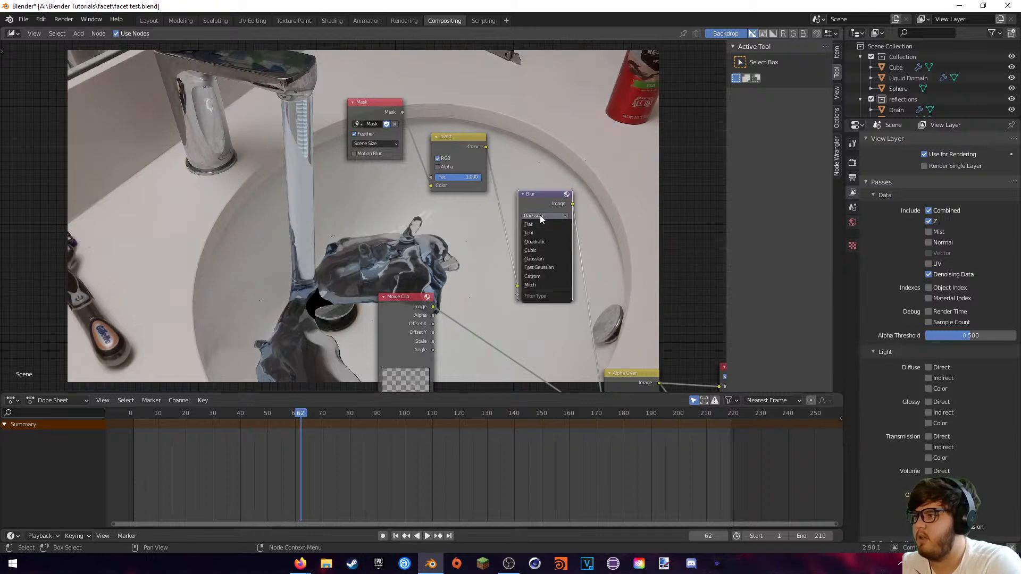
pyautogui.click(540, 261)
pyautogui.click(539, 216)
pyautogui.click(546, 265)
pyautogui.click(565, 242)
pyautogui.click(565, 242)
pyautogui.click(566, 242)
pyautogui.click(565, 242)
pyautogui.click(566, 234)
pyautogui.click(566, 234)
pyautogui.click(566, 234)
pyautogui.click(566, 234)
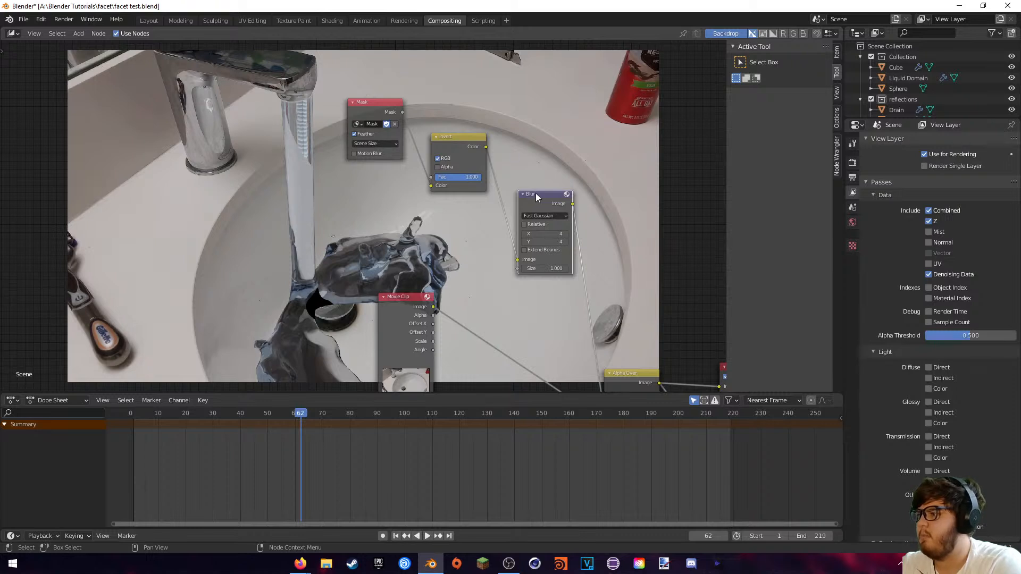
pyautogui.moveTo(529, 234); pyautogui.dragTo(527, 243)
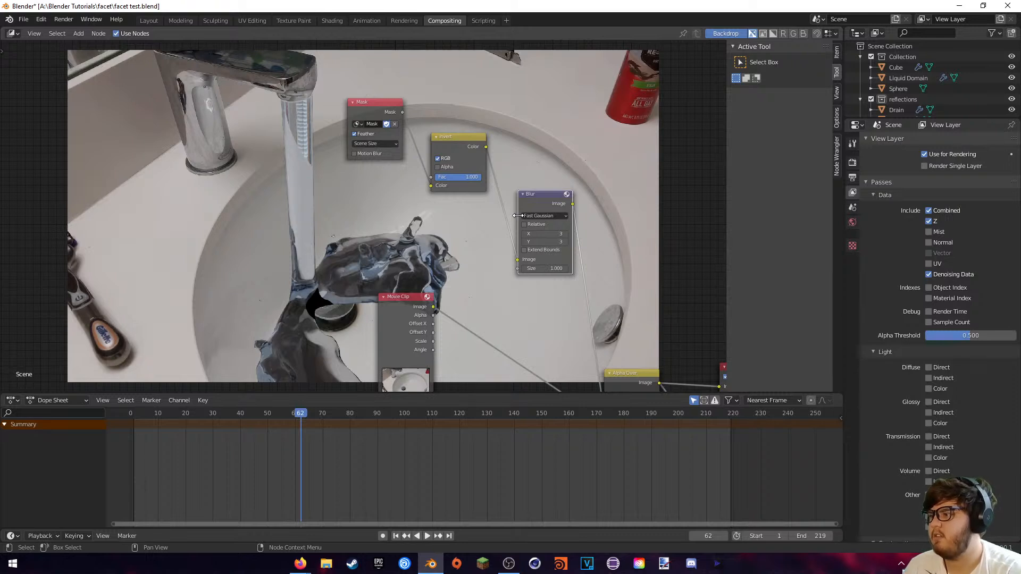
# - Return to the Layout workspace, move the timeline to frame 63, and view the scene through the camera
pyautogui.scroll(-4, 450, 236)
pyautogui.moveTo(440, 263); pyautogui.dragTo(586, 174, button='middle')
pyautogui.click(149, 20)
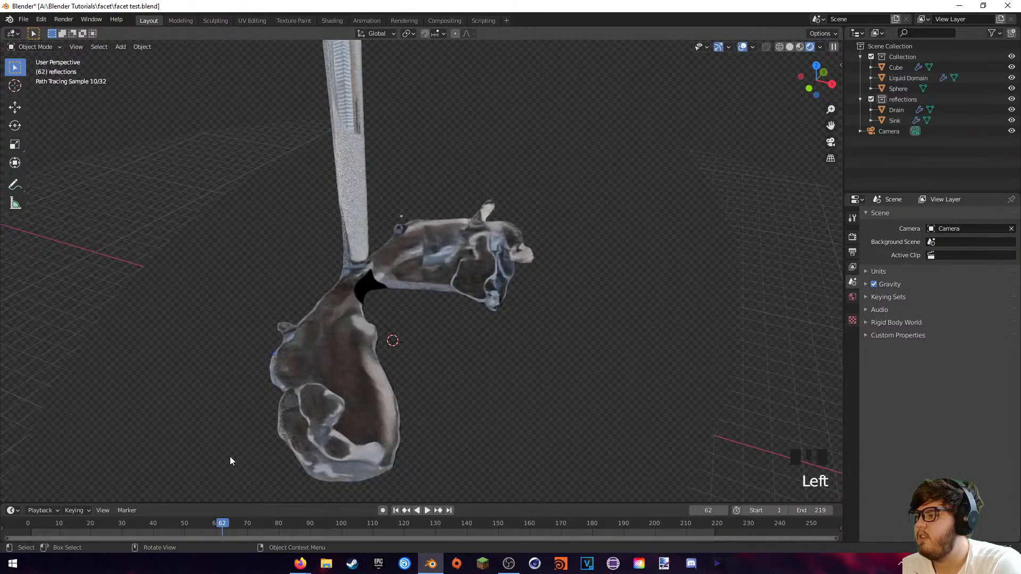
pyautogui.click(152, 525)
pyautogui.moveTo(326, 324); pyautogui.dragTo(293, 466, button='middle')
pyautogui.click(226, 523)
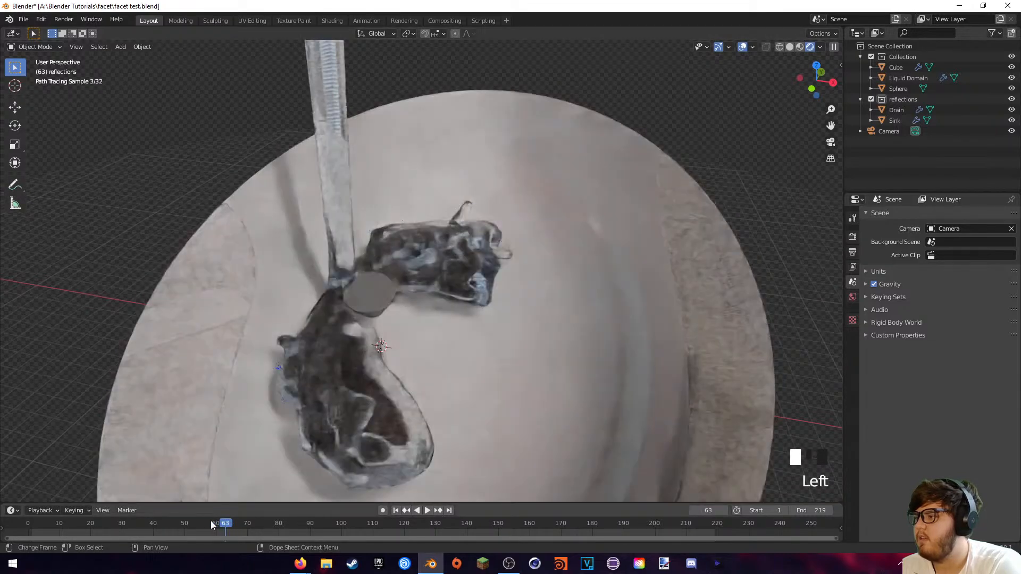
pyautogui.moveTo(340, 368); pyautogui.dragTo(426, 297, button='middle')
pyautogui.moveTo(542, 274); pyautogui.dragTo(498, 268, button='middle')
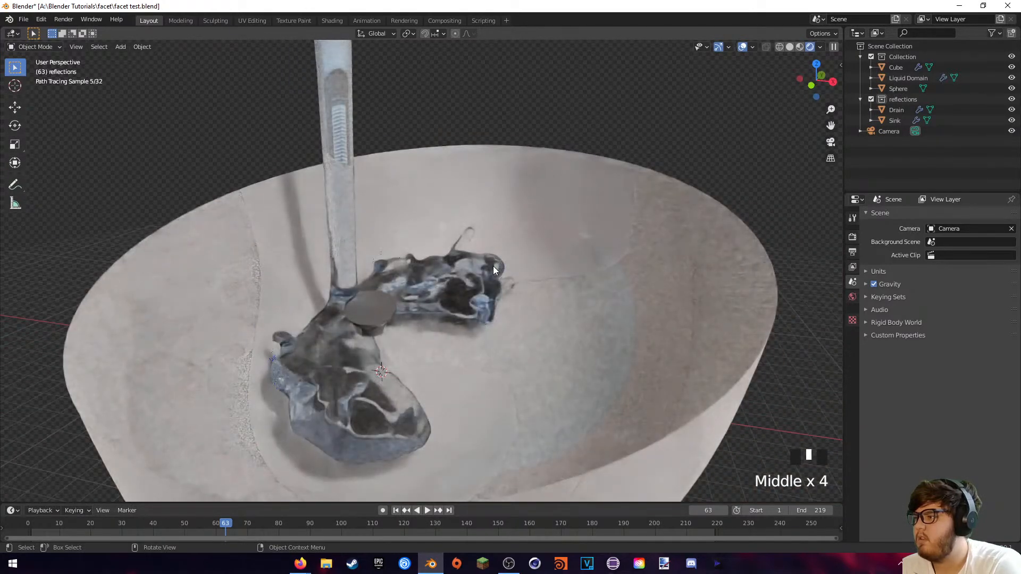
pyautogui.press('KP_0')
pyautogui.scroll(5, 513, 284)
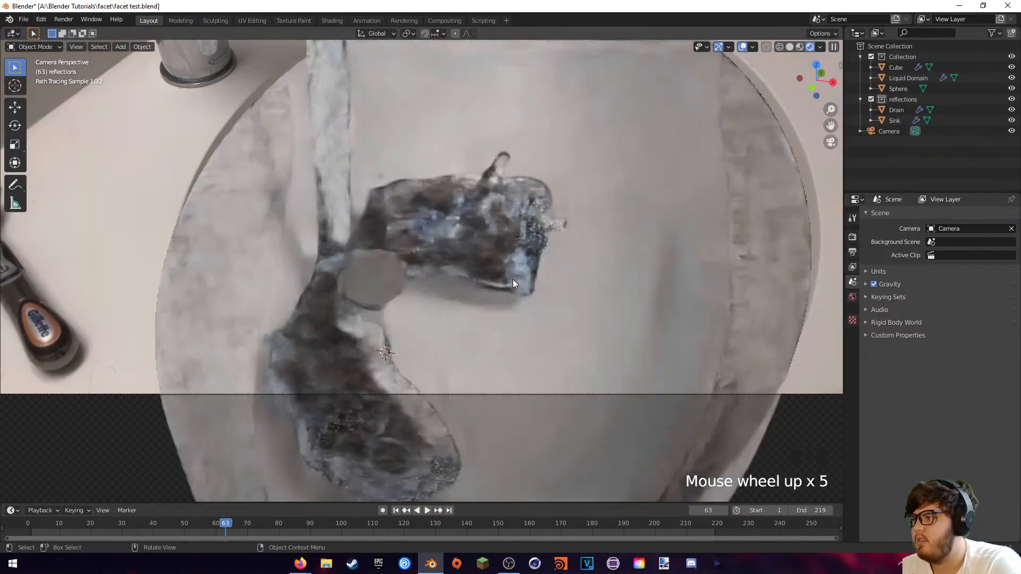
# - Render frame 63 as a still image, check the blurred mask edges, and close the render window
pyautogui.click(63, 19)
pyautogui.click(74, 32)
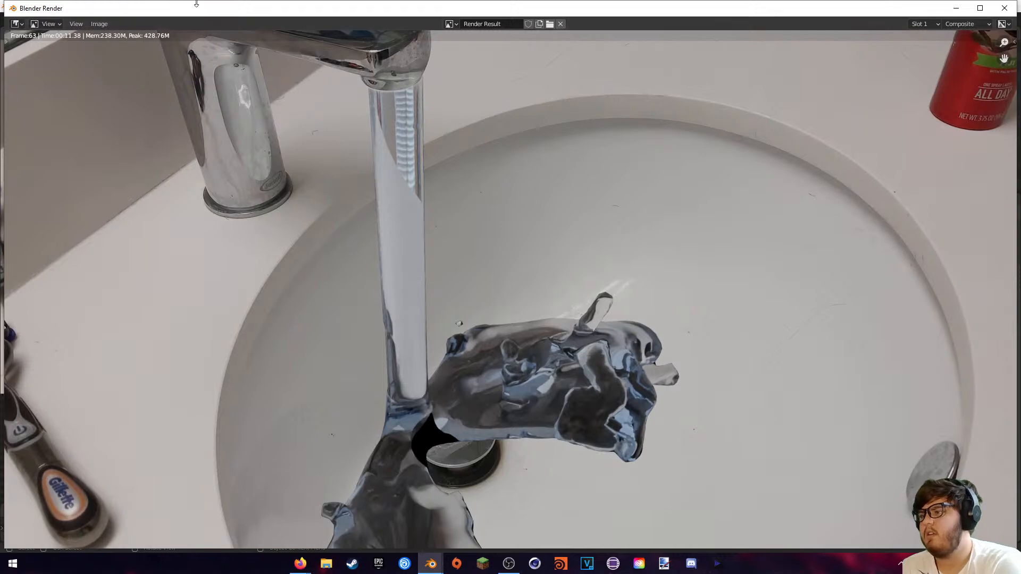
pyautogui.scroll(-1, 359, 252)
pyautogui.moveTo(377, 260); pyautogui.dragTo(363, 222, button='middle')
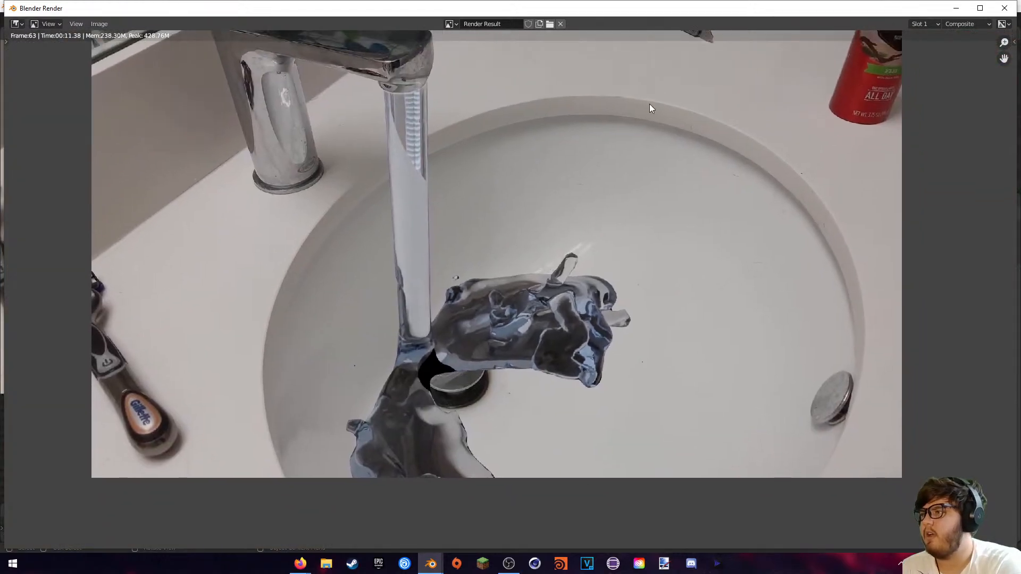
pyautogui.click(1004, 9)
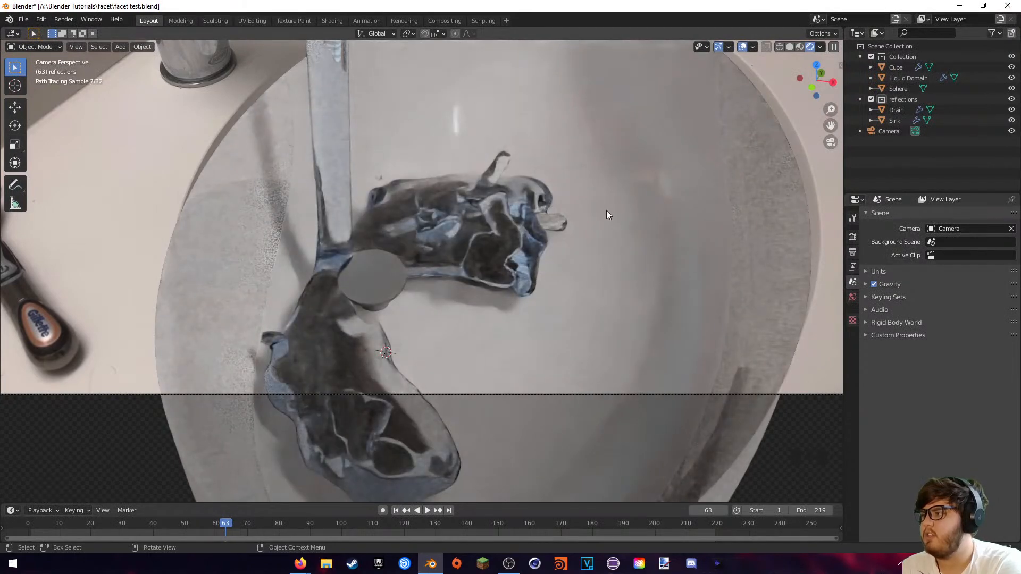
# - Reopen the last render result and examine the water around the drain and faucet up close
pyautogui.scroll(-2, 578, 187)
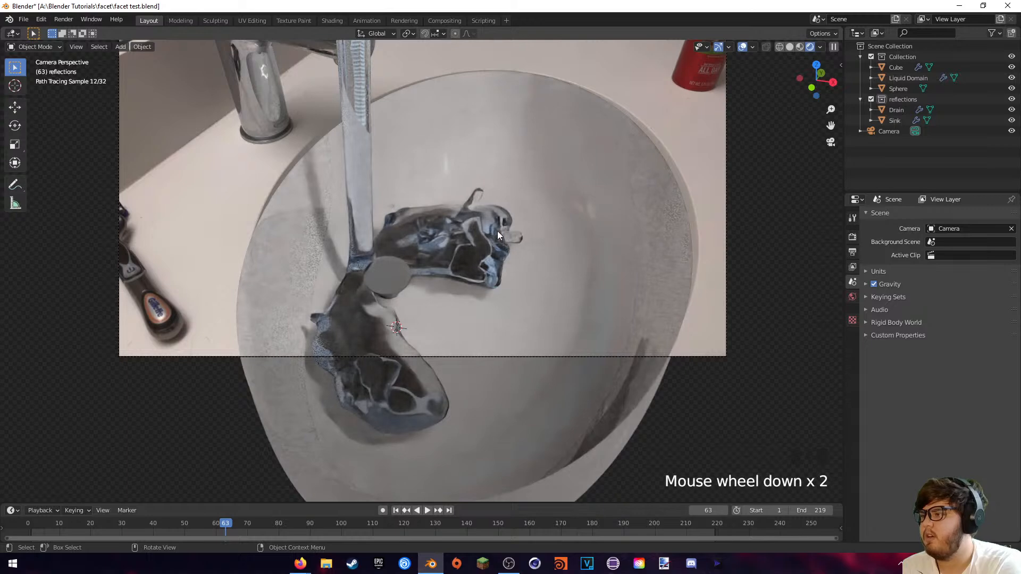
pyautogui.scroll(1, 461, 279)
pyautogui.click(63, 19)
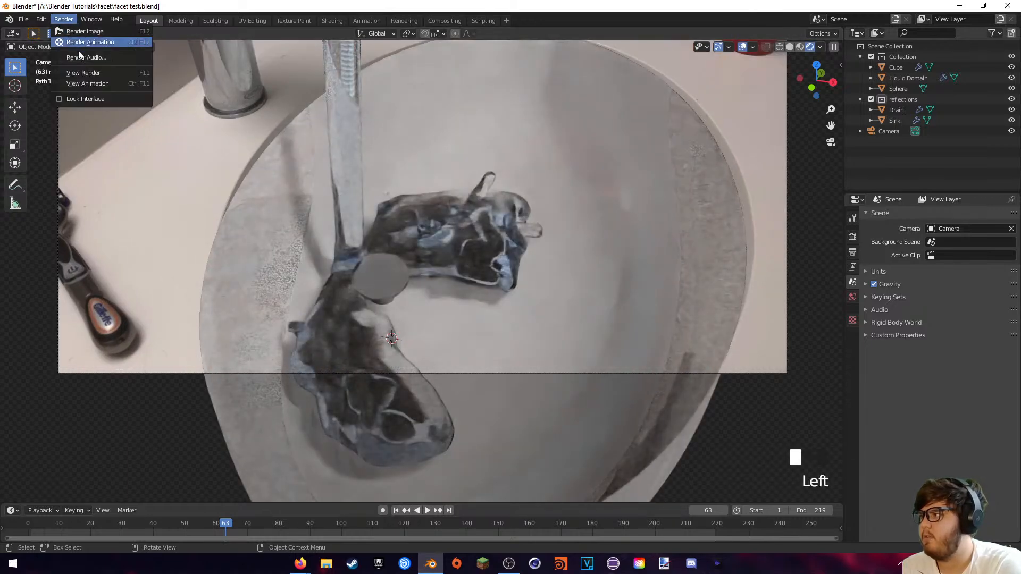
pyautogui.click(87, 73)
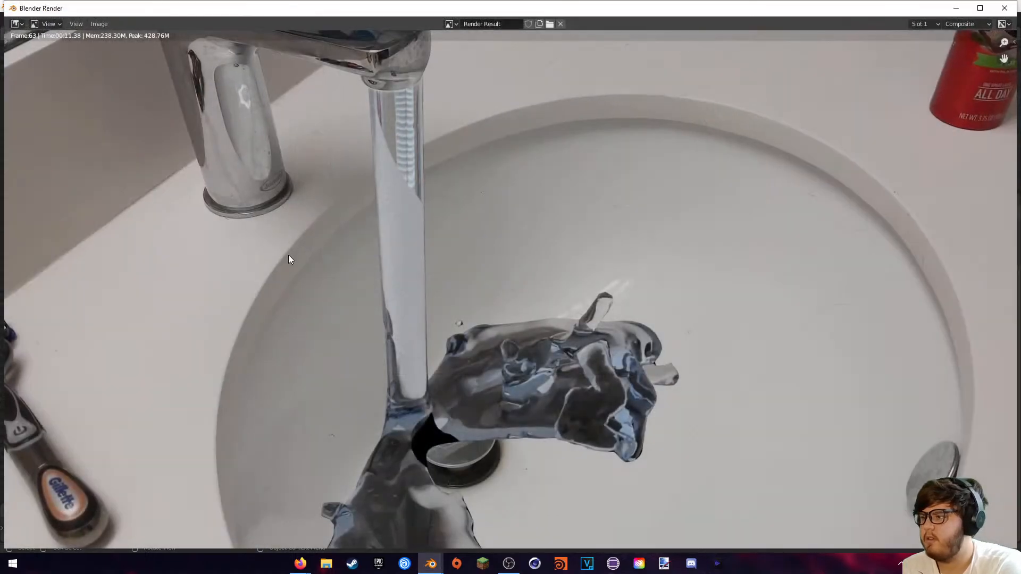
pyautogui.scroll(4, 430, 356)
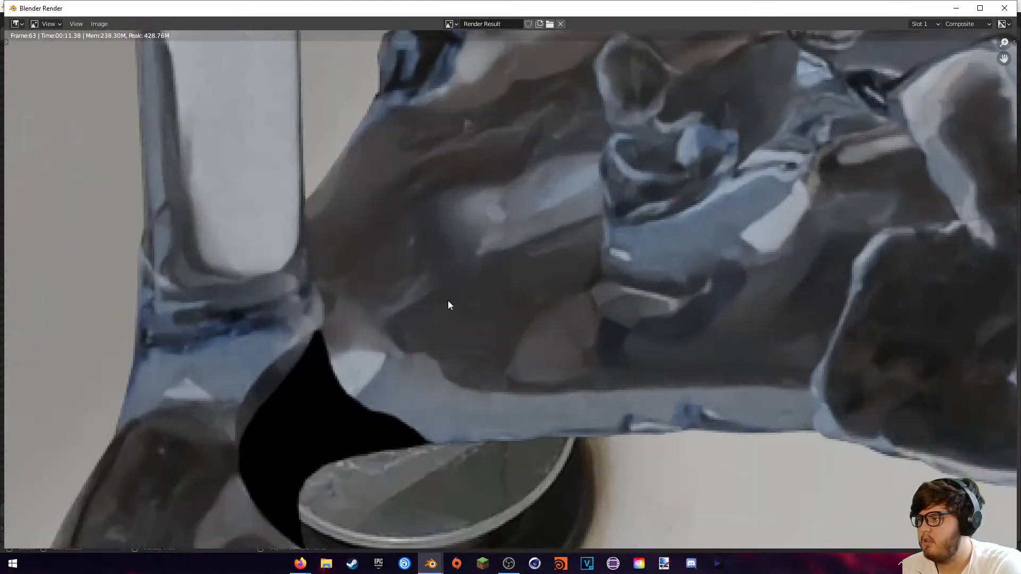
pyautogui.moveTo(440, 303); pyautogui.dragTo(473, 344, button='middle')
pyautogui.scroll(-14, 371, 348)
pyautogui.scroll(9, 424, 305)
pyautogui.scroll(-3, 474, 343)
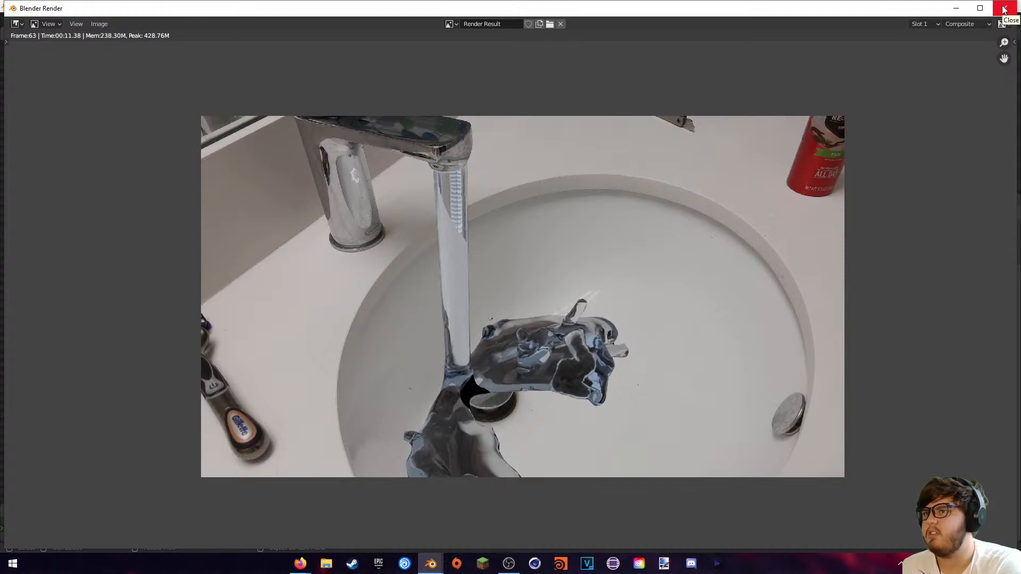
pyautogui.scroll(1, 590, 245)
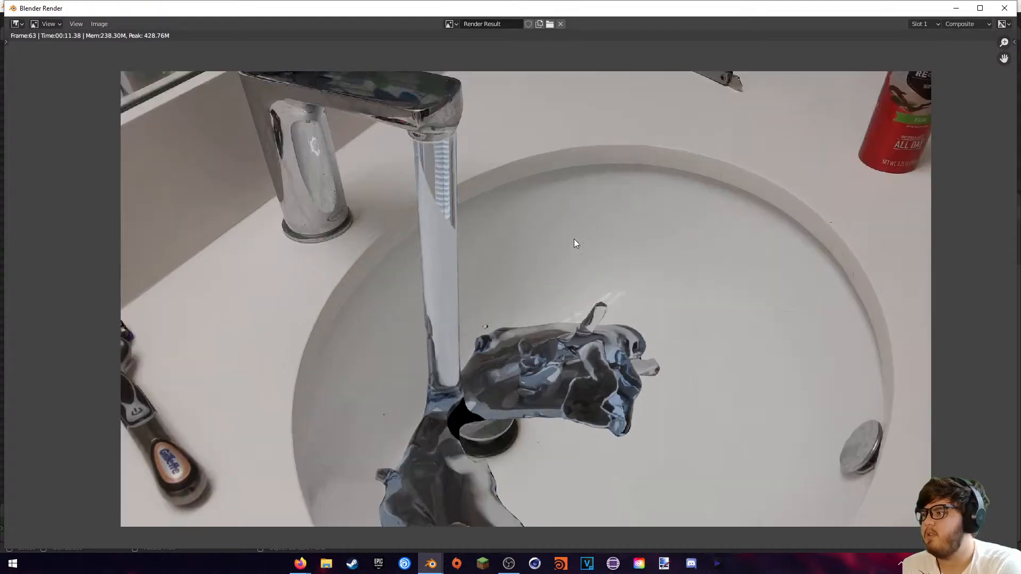
pyautogui.press('Escape')
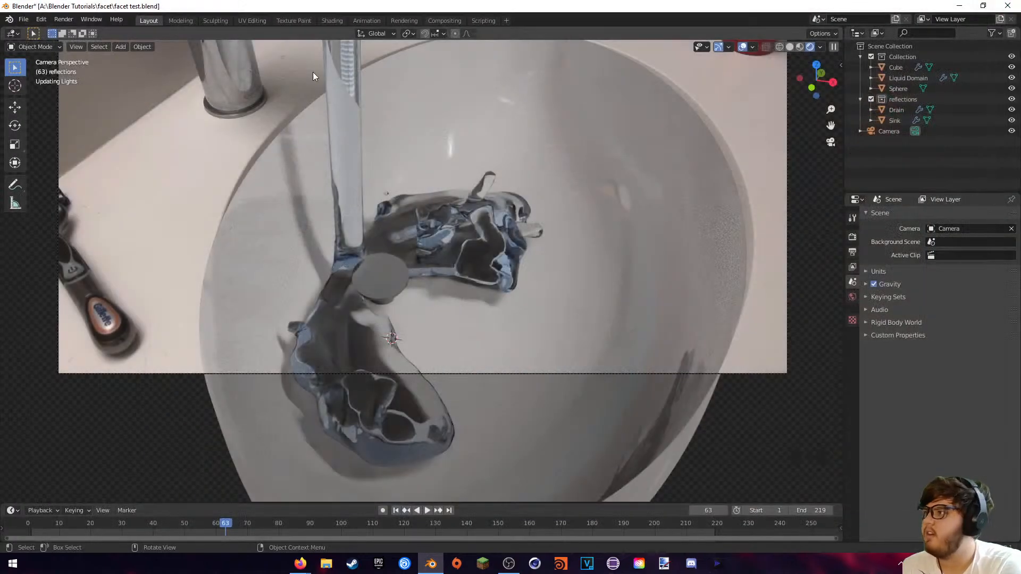
# - Play back the previously rendered animation frames and close the player
pyautogui.click(64, 19)
pyautogui.click(94, 83)
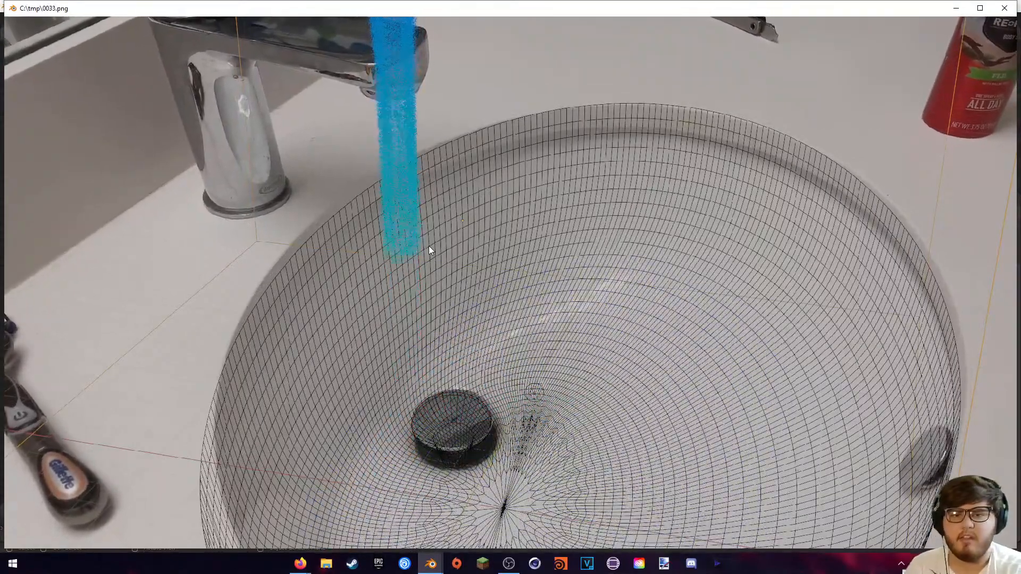
pyautogui.click(1005, 7)
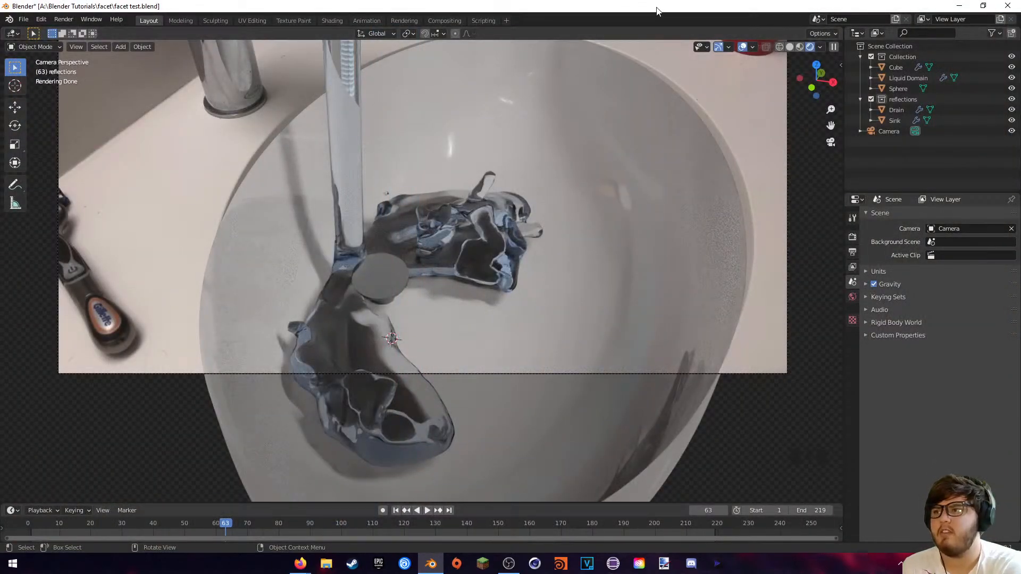